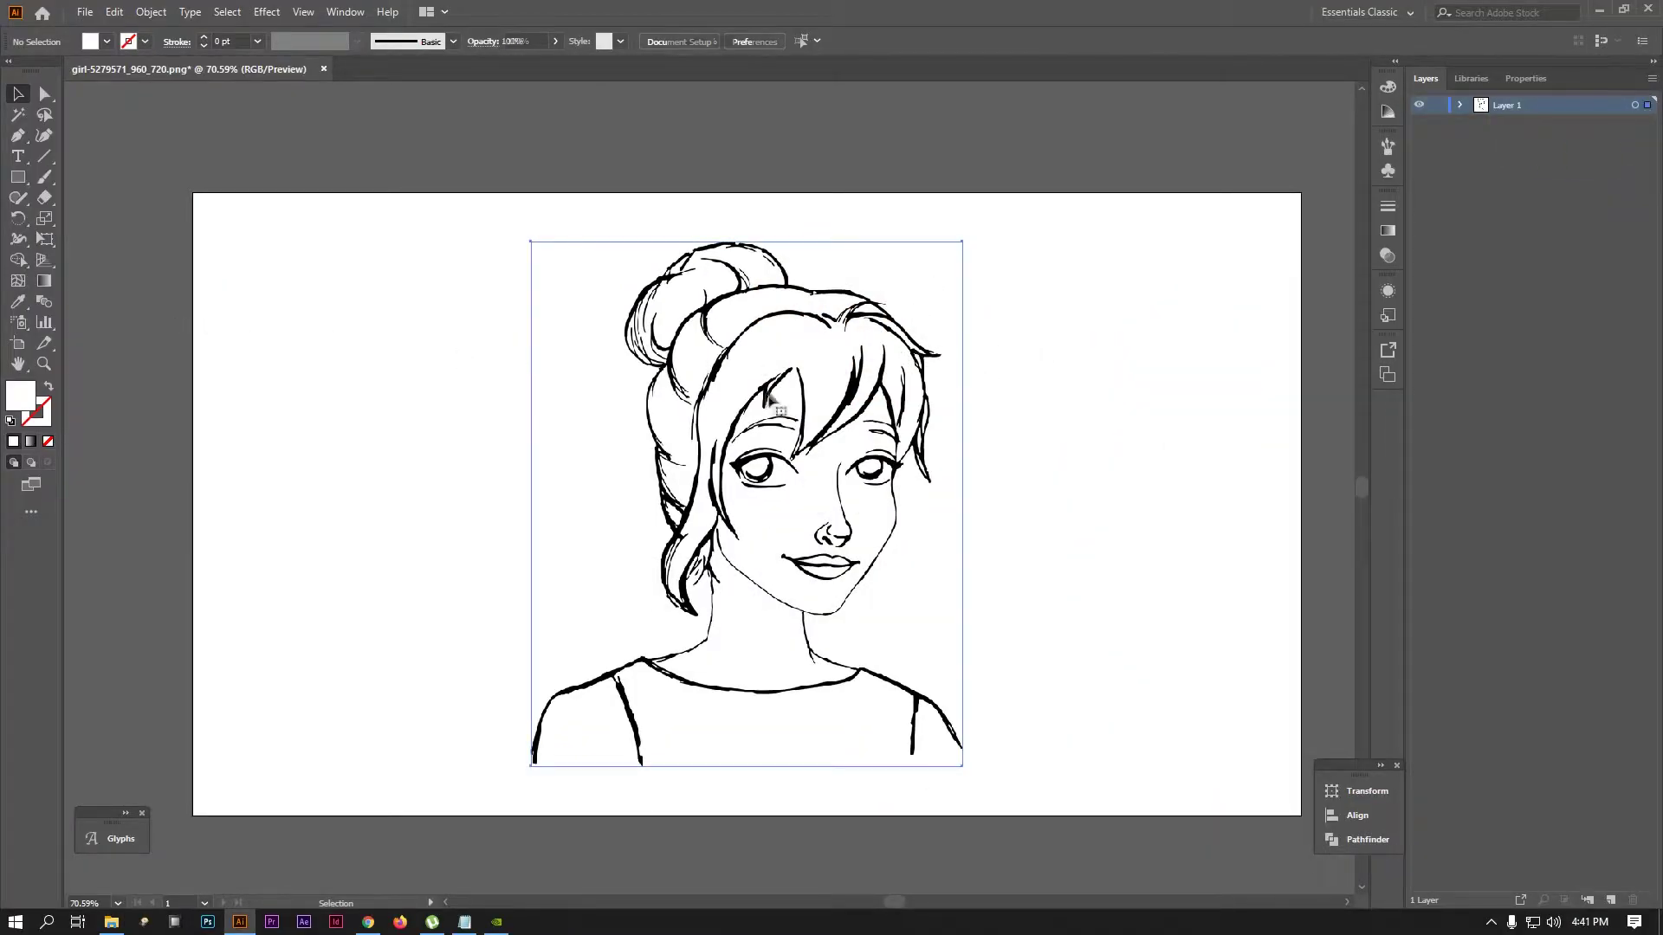
Lock Layer 1 holding the sketch, add a new Draw layer above it, and open the Fill Color Picker
left_click(563, 364)
left_click(1442, 104)
type("Draw")
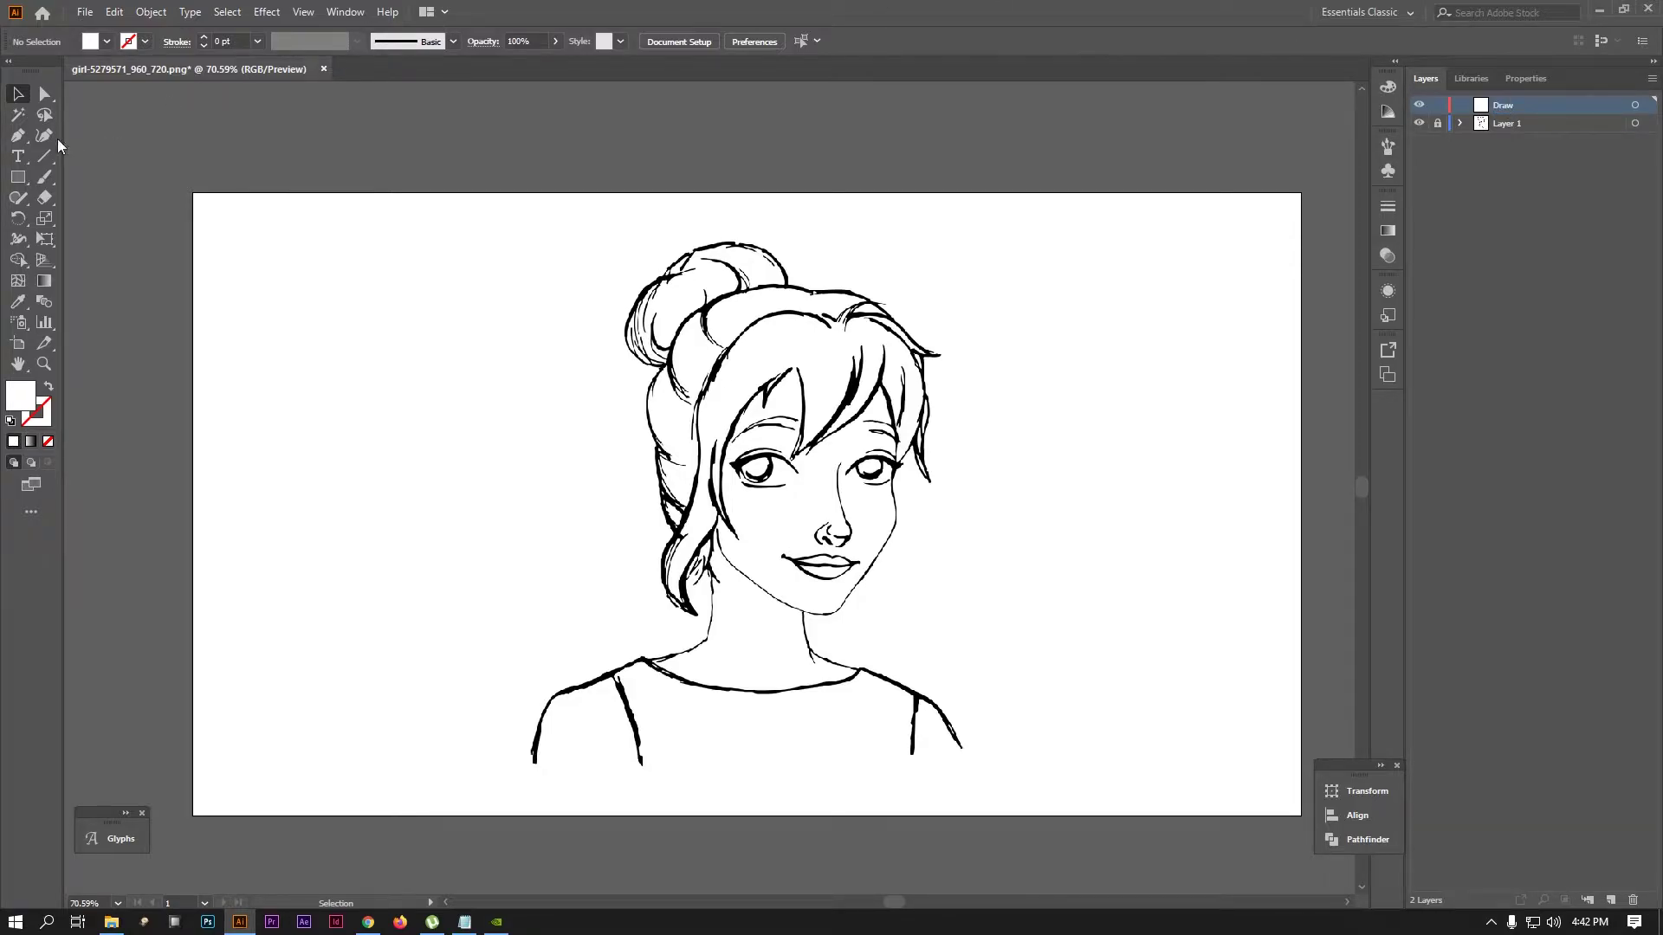
double_click(22, 399)
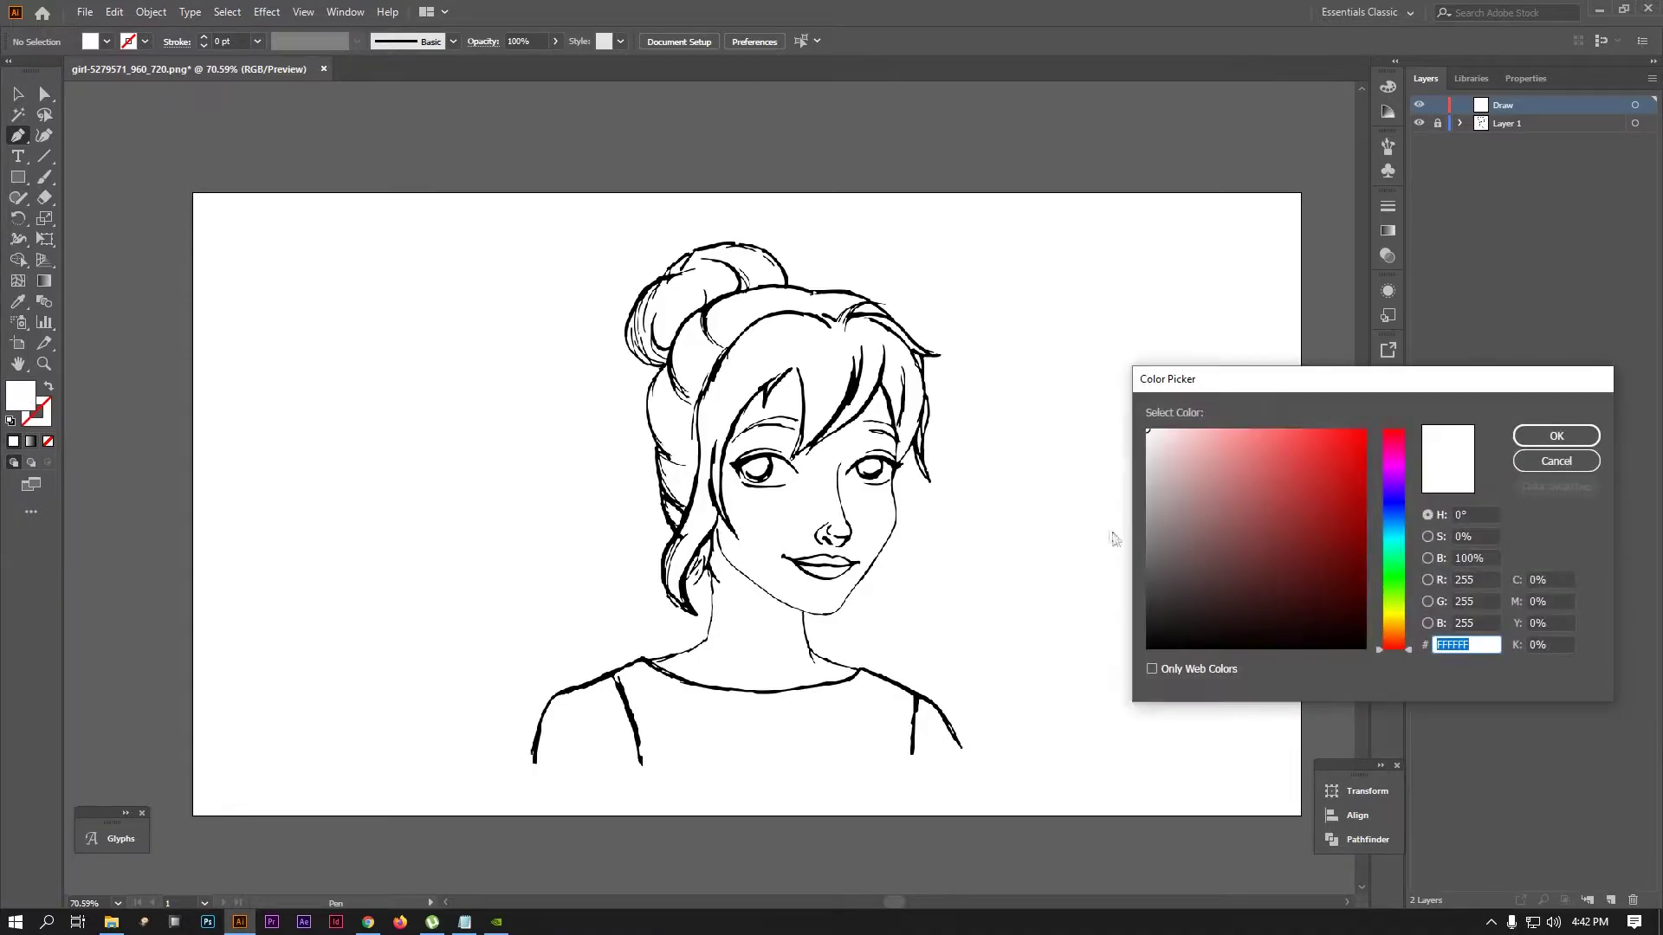
Set the fill colour to red D61D1D and zoom in on the right eye
left_click(1337, 464)
left_click(1549, 437)
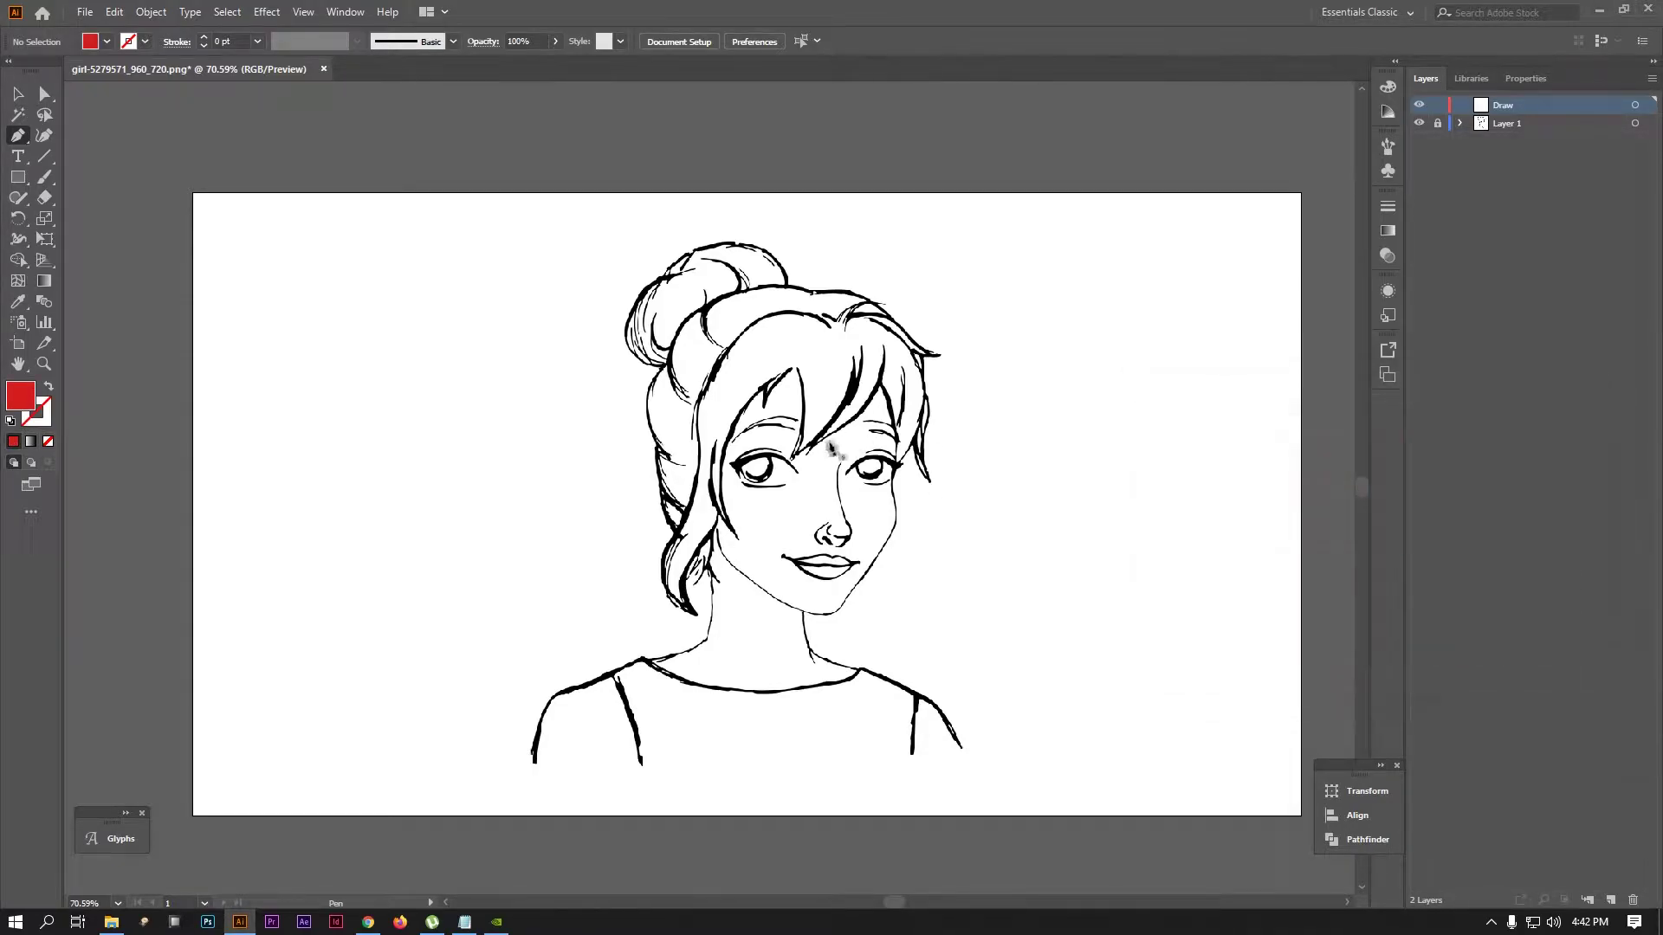
scroll(741, 290, "up", 1)
scroll(736, 303, "up", 1)
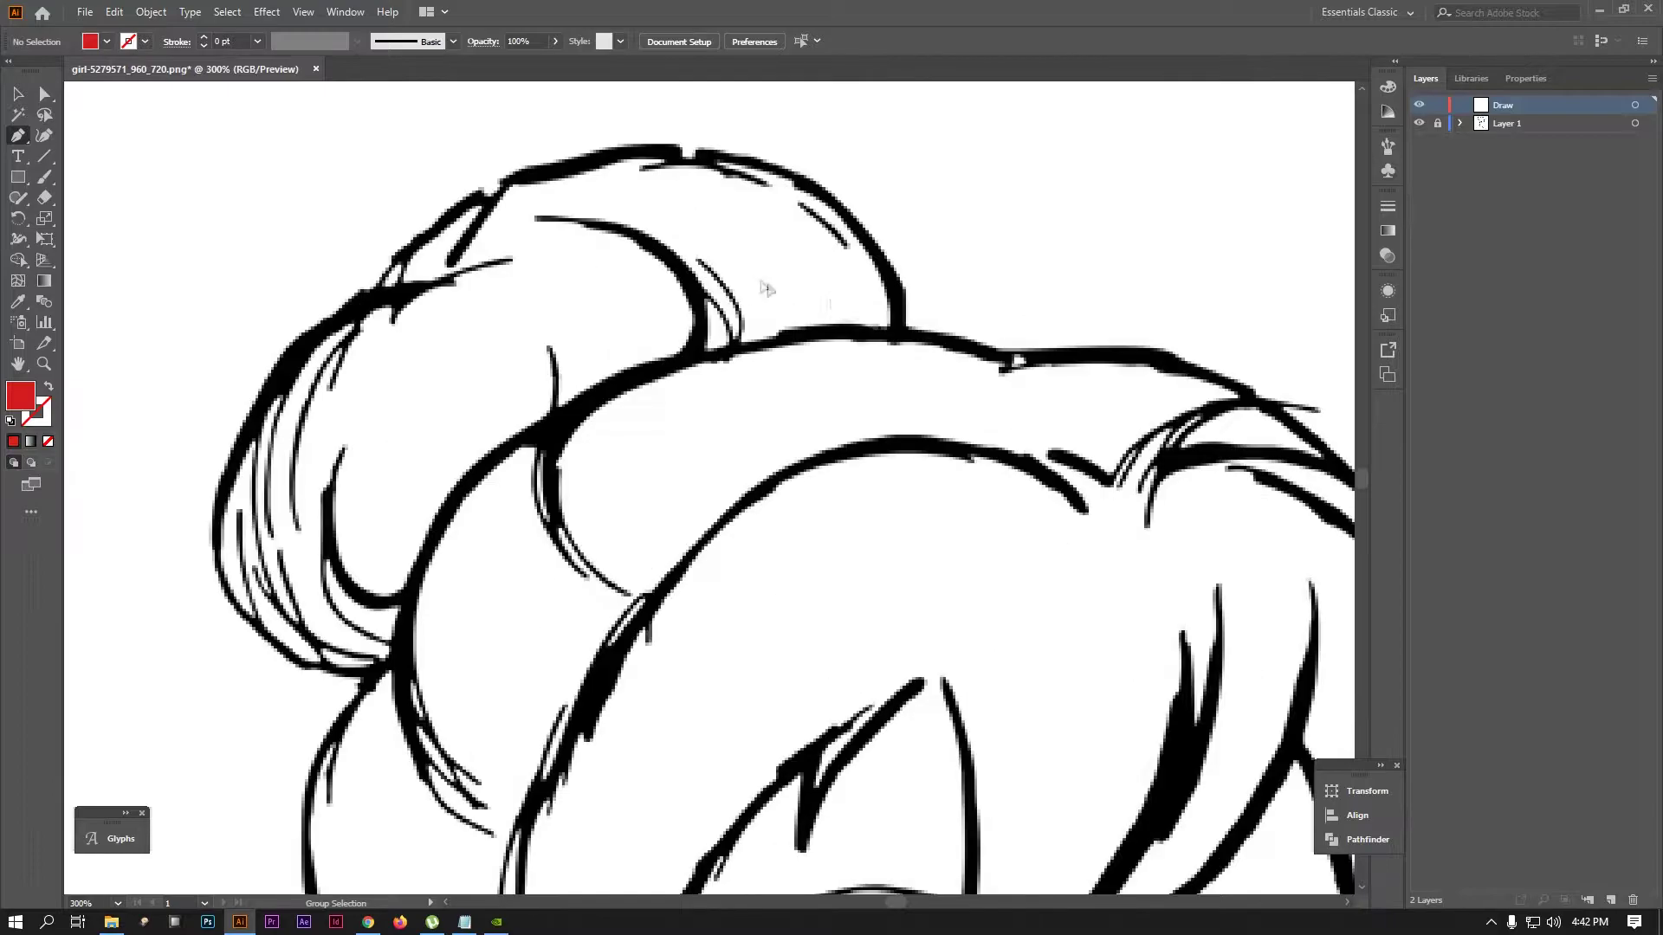
scroll(725, 327, "up", 1)
scroll(866, 384, "down", 1)
scroll(866, 384, "down", 1)
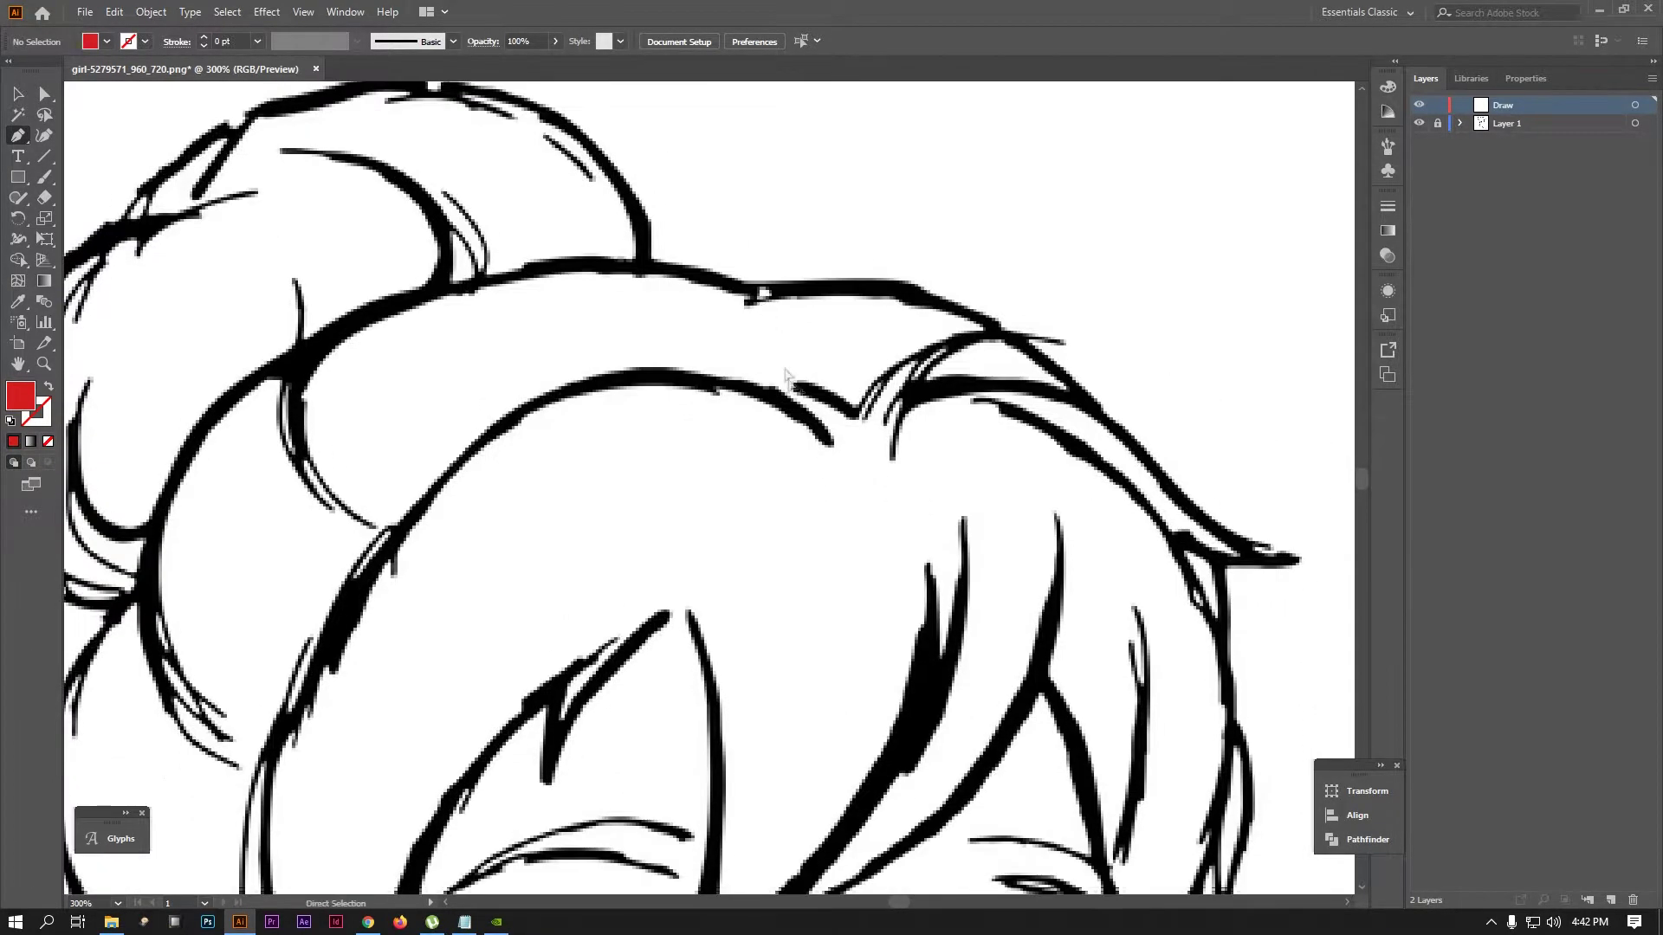
scroll(799, 511, "down", 3)
scroll(780, 546, "down", 2)
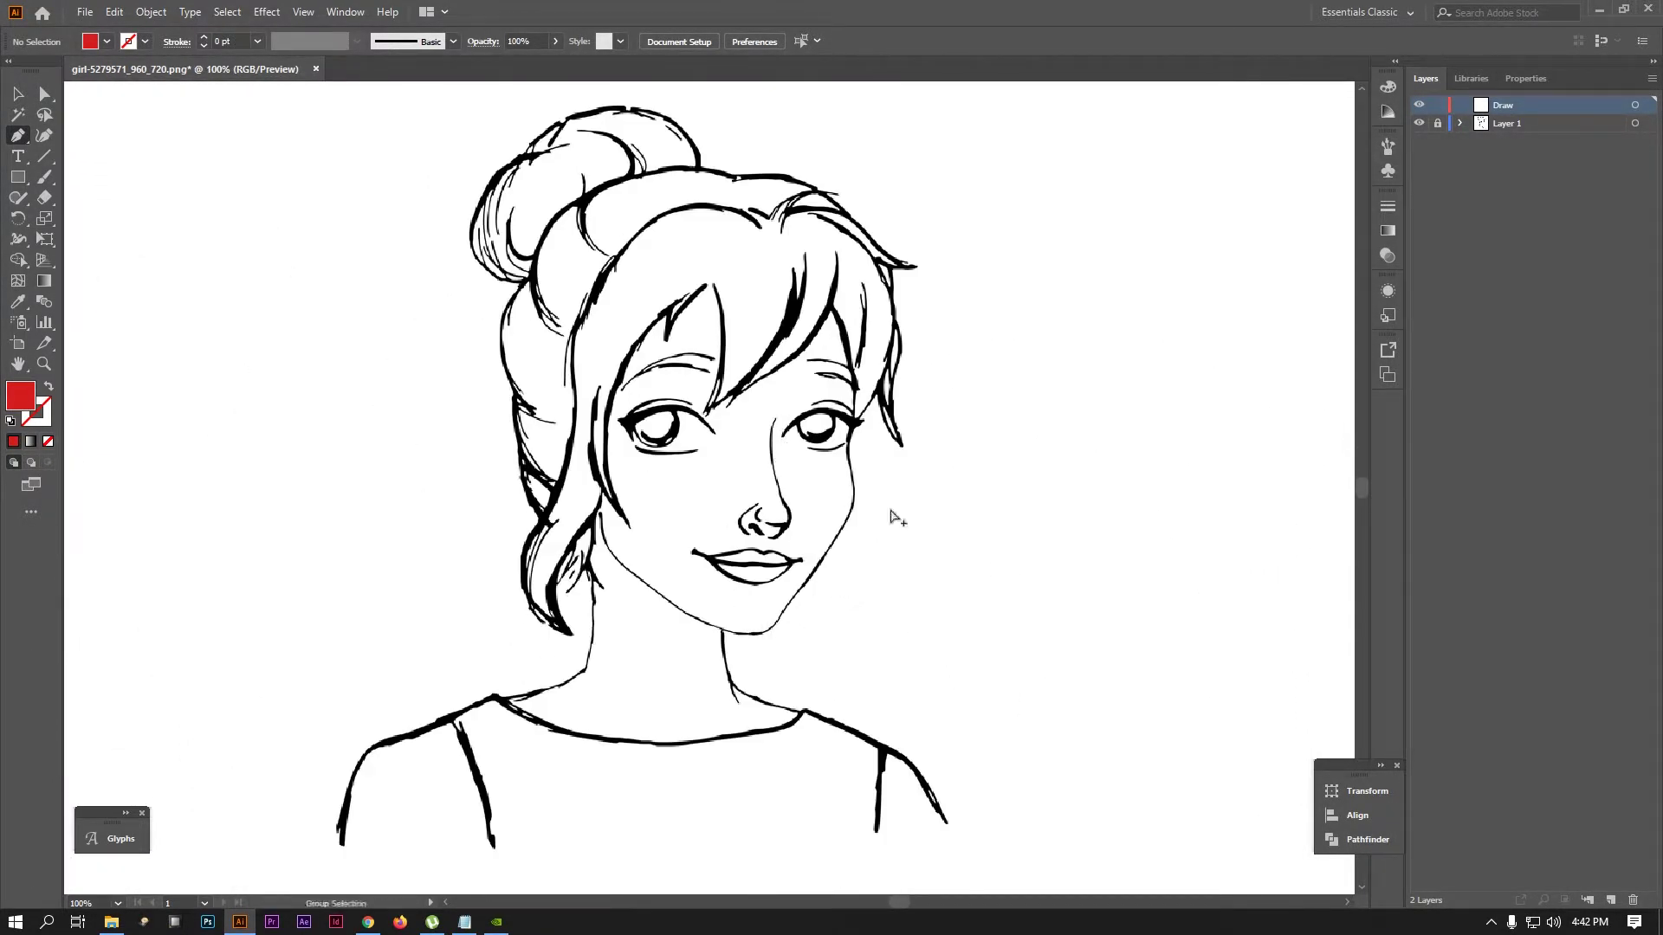
scroll(897, 517, "up", 1)
scroll(901, 333, "up", 1)
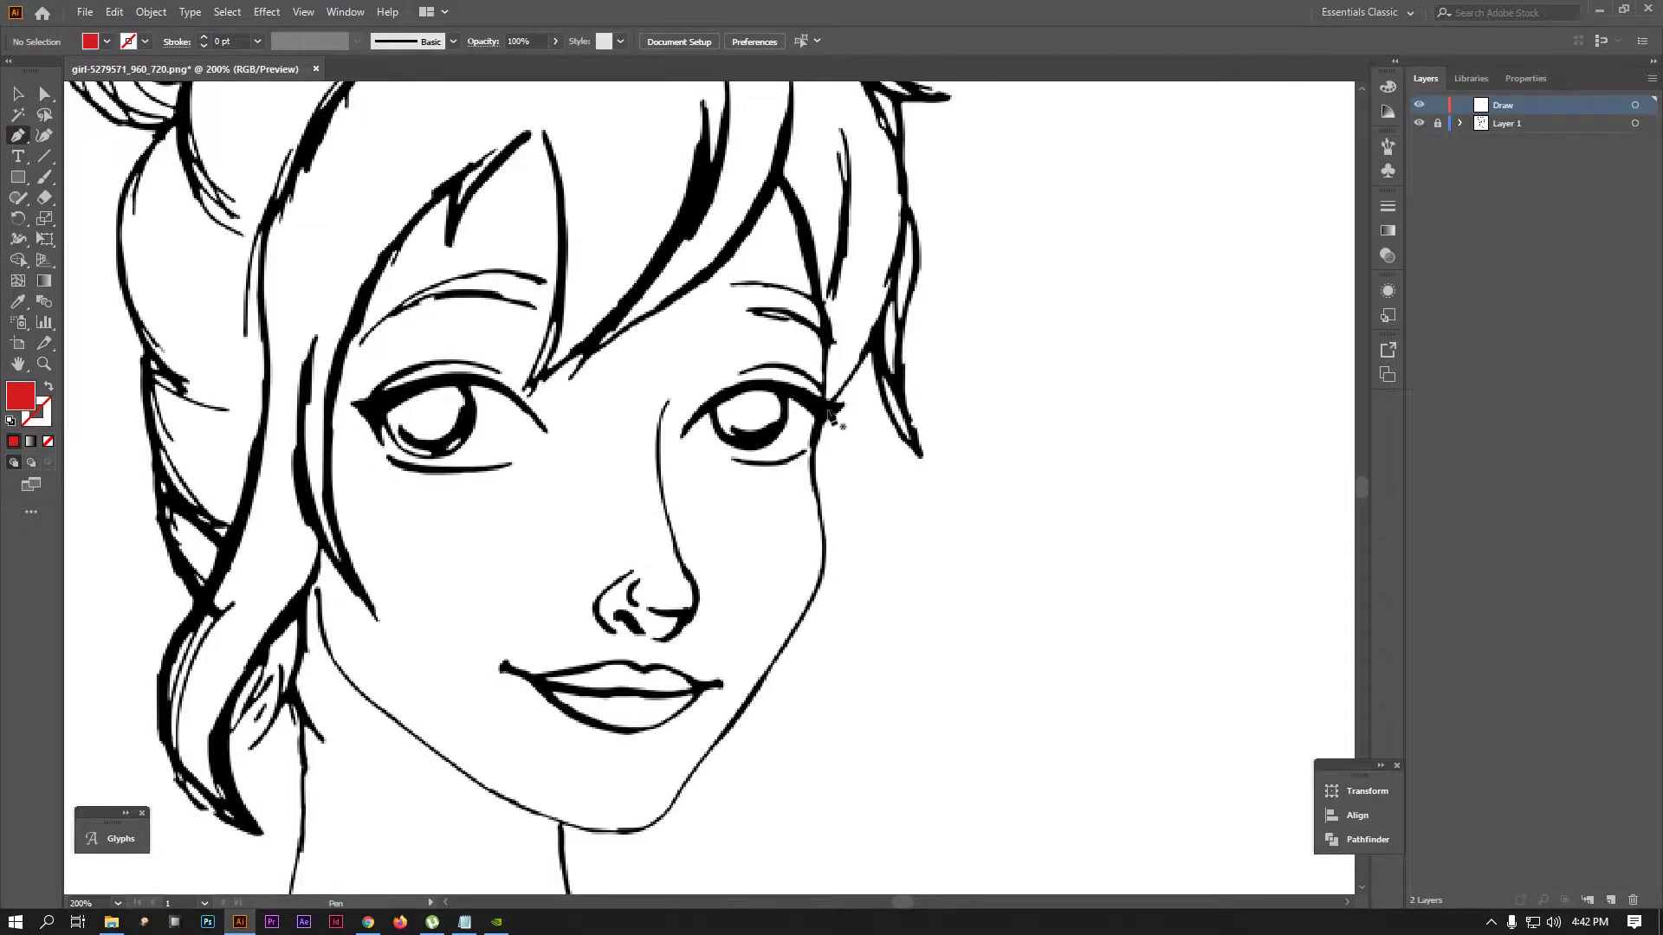
scroll(829, 417, "up", 1)
Swap red onto the stroke and pen-trace the hair line above the right eye
left_click(814, 420)
left_click_drag(814, 420, 675, 618)
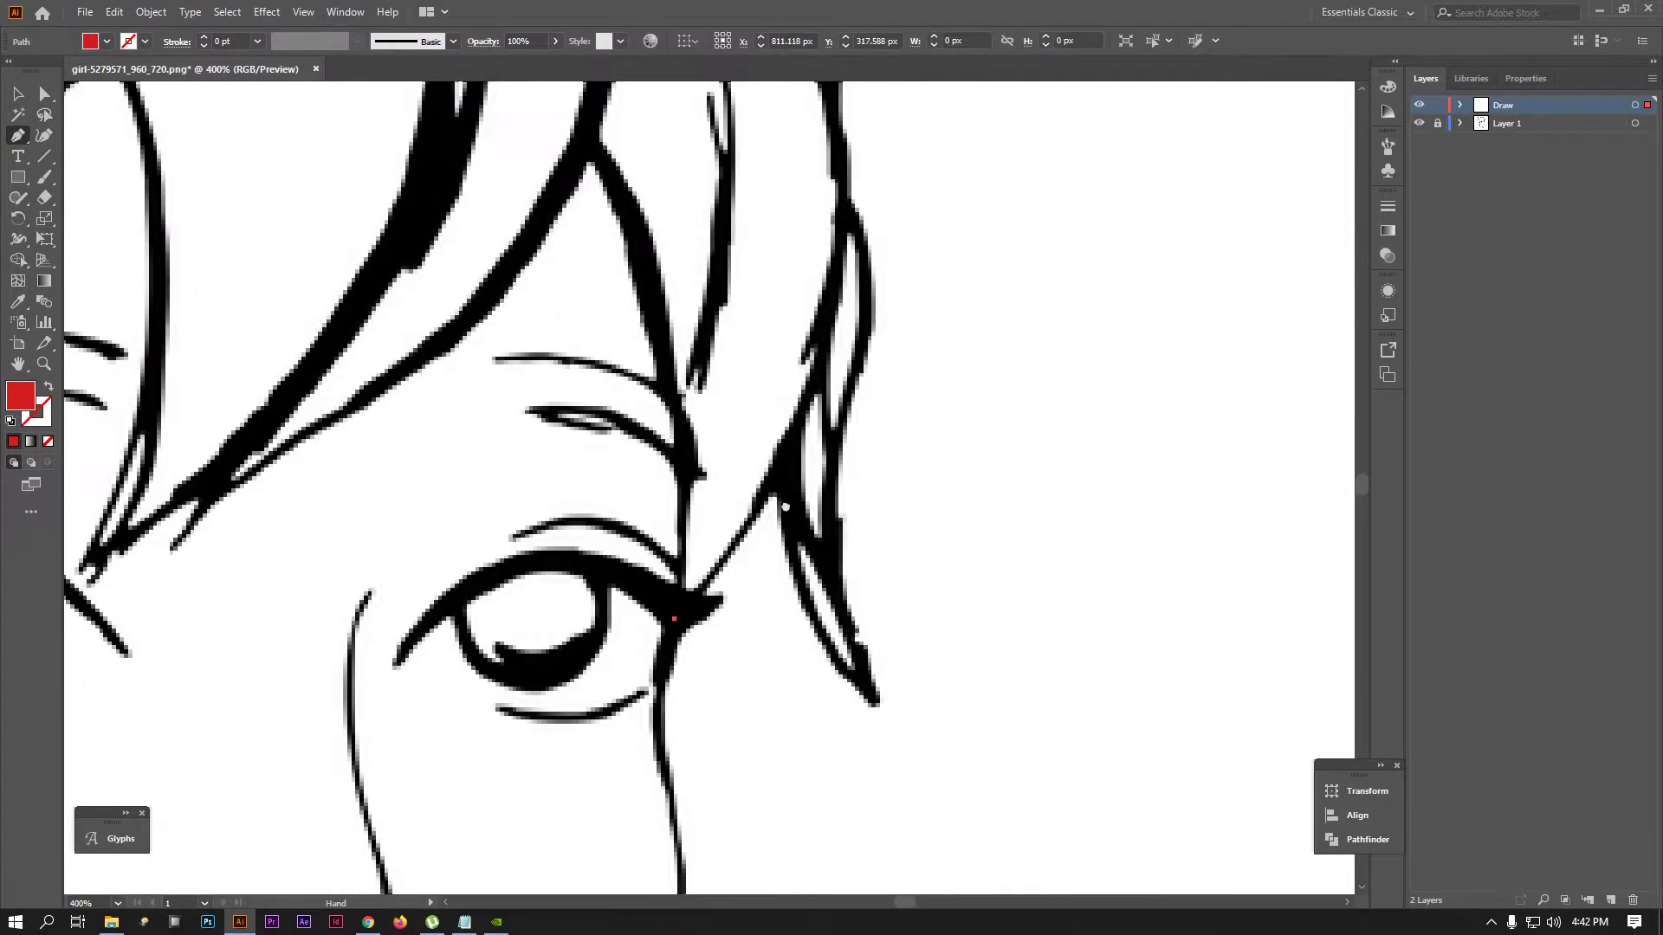
key("shift+x")
left_click(36, 411)
left_click_drag(780, 455, 795, 433)
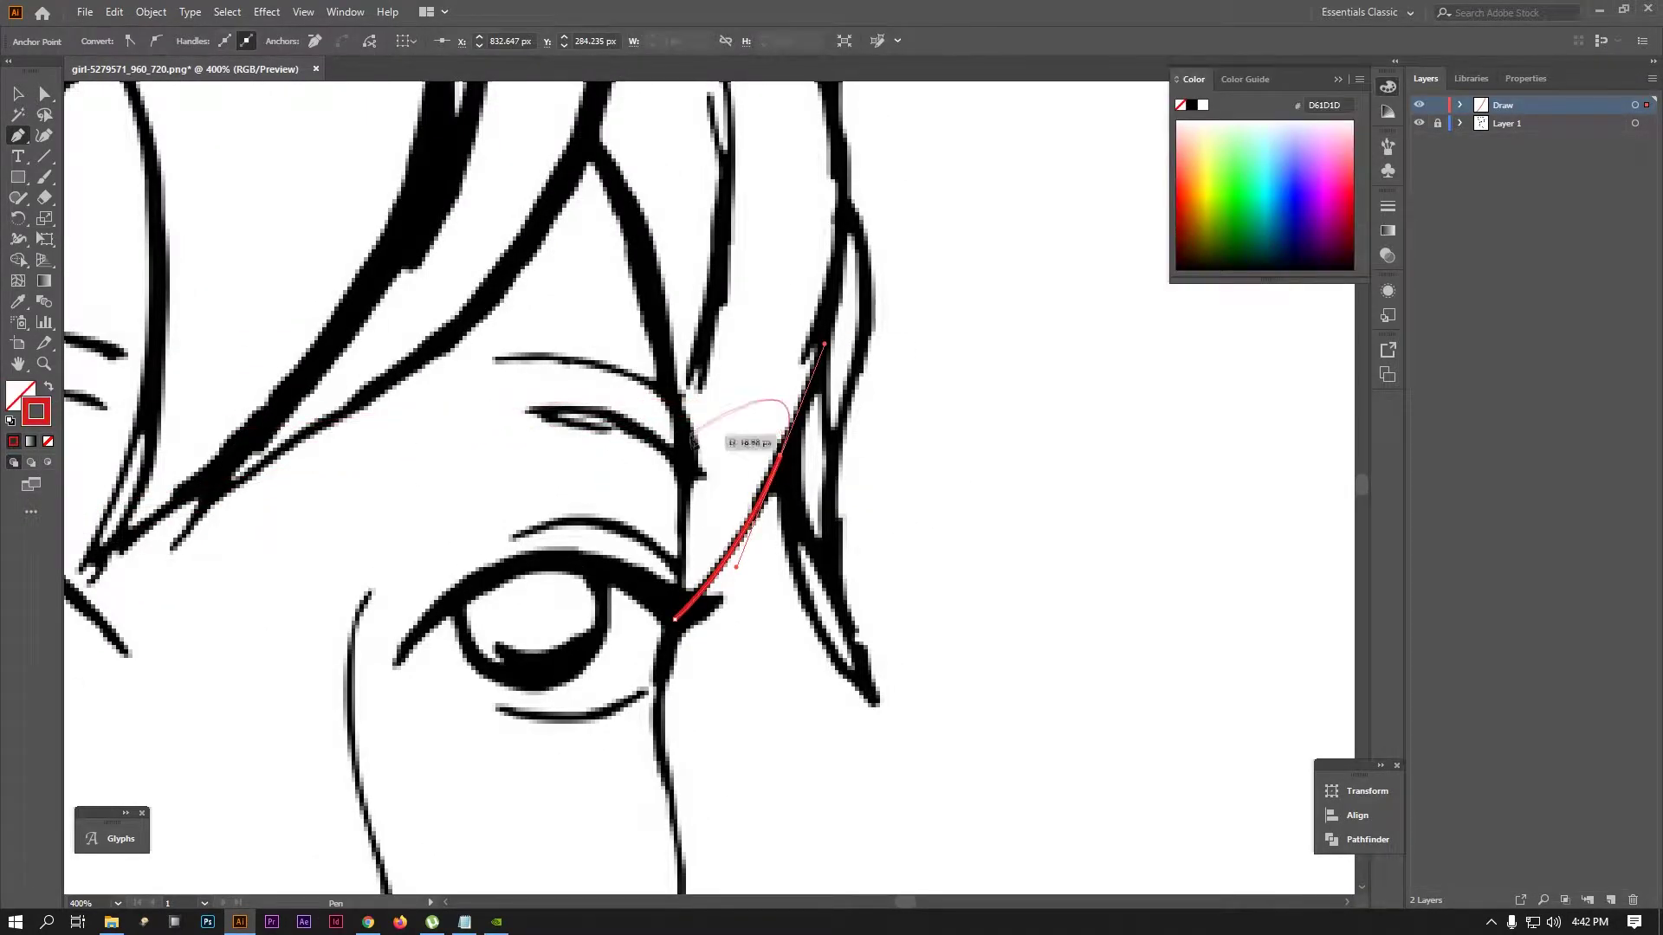
left_click_drag(850, 249, 844, 403)
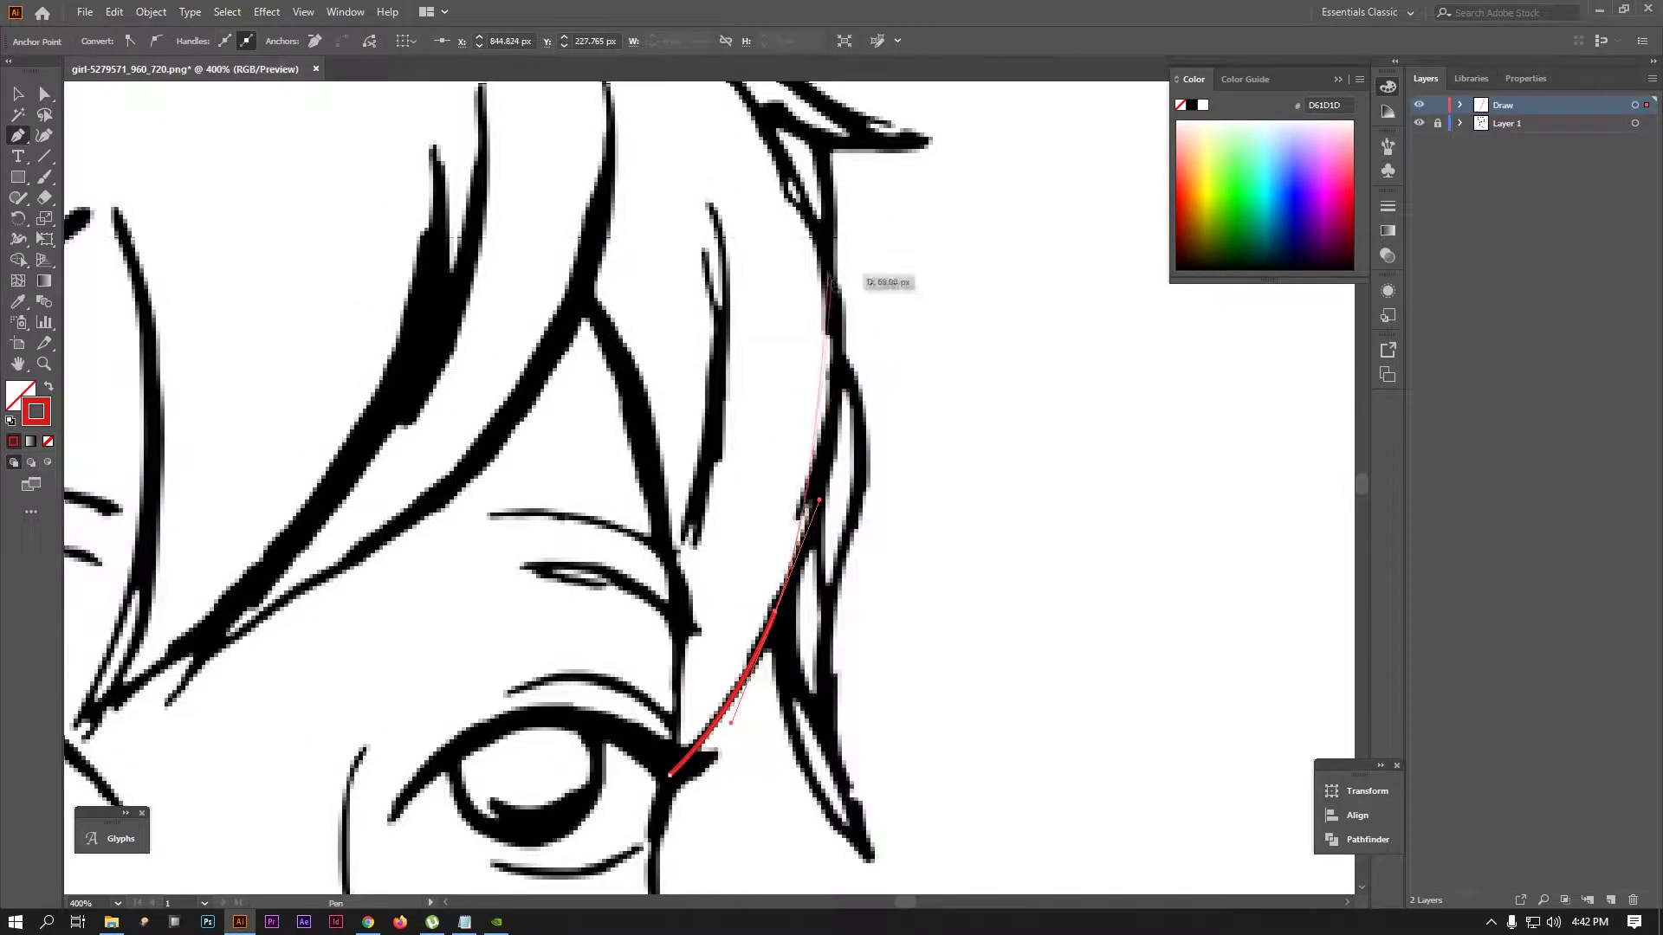
mouse_move(833, 279)
left_mouse_down()
mouse_move(810, 184)
mouse_move(909, 522)
left_mouse_up()
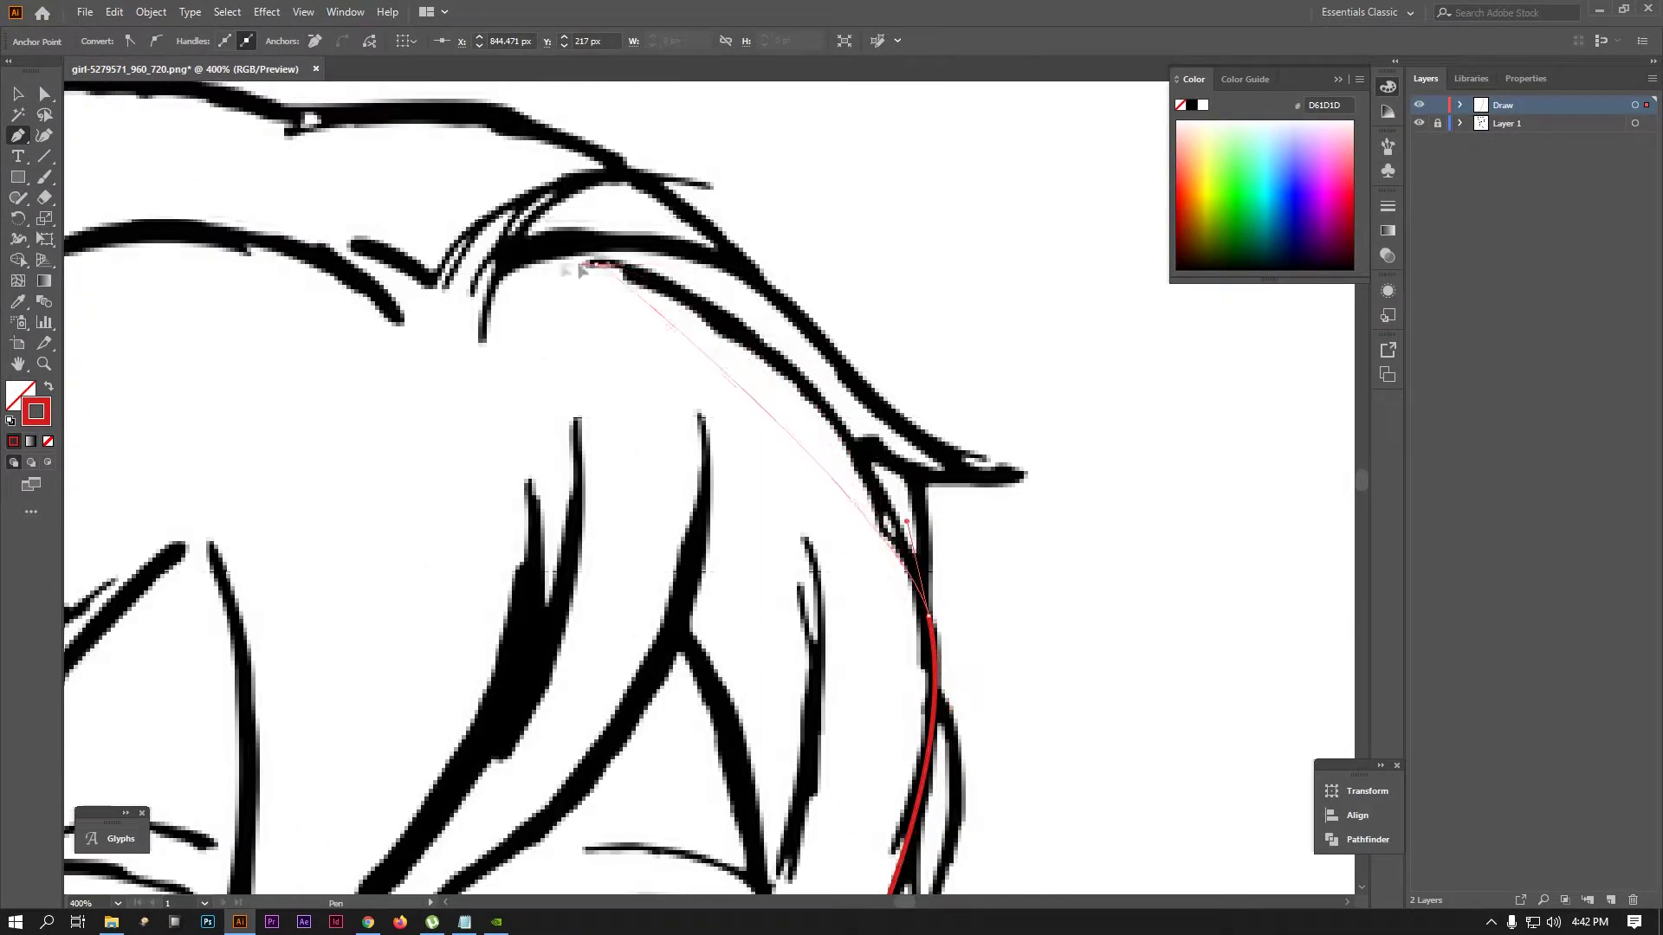
left_click_drag(595, 265, 350, 178)
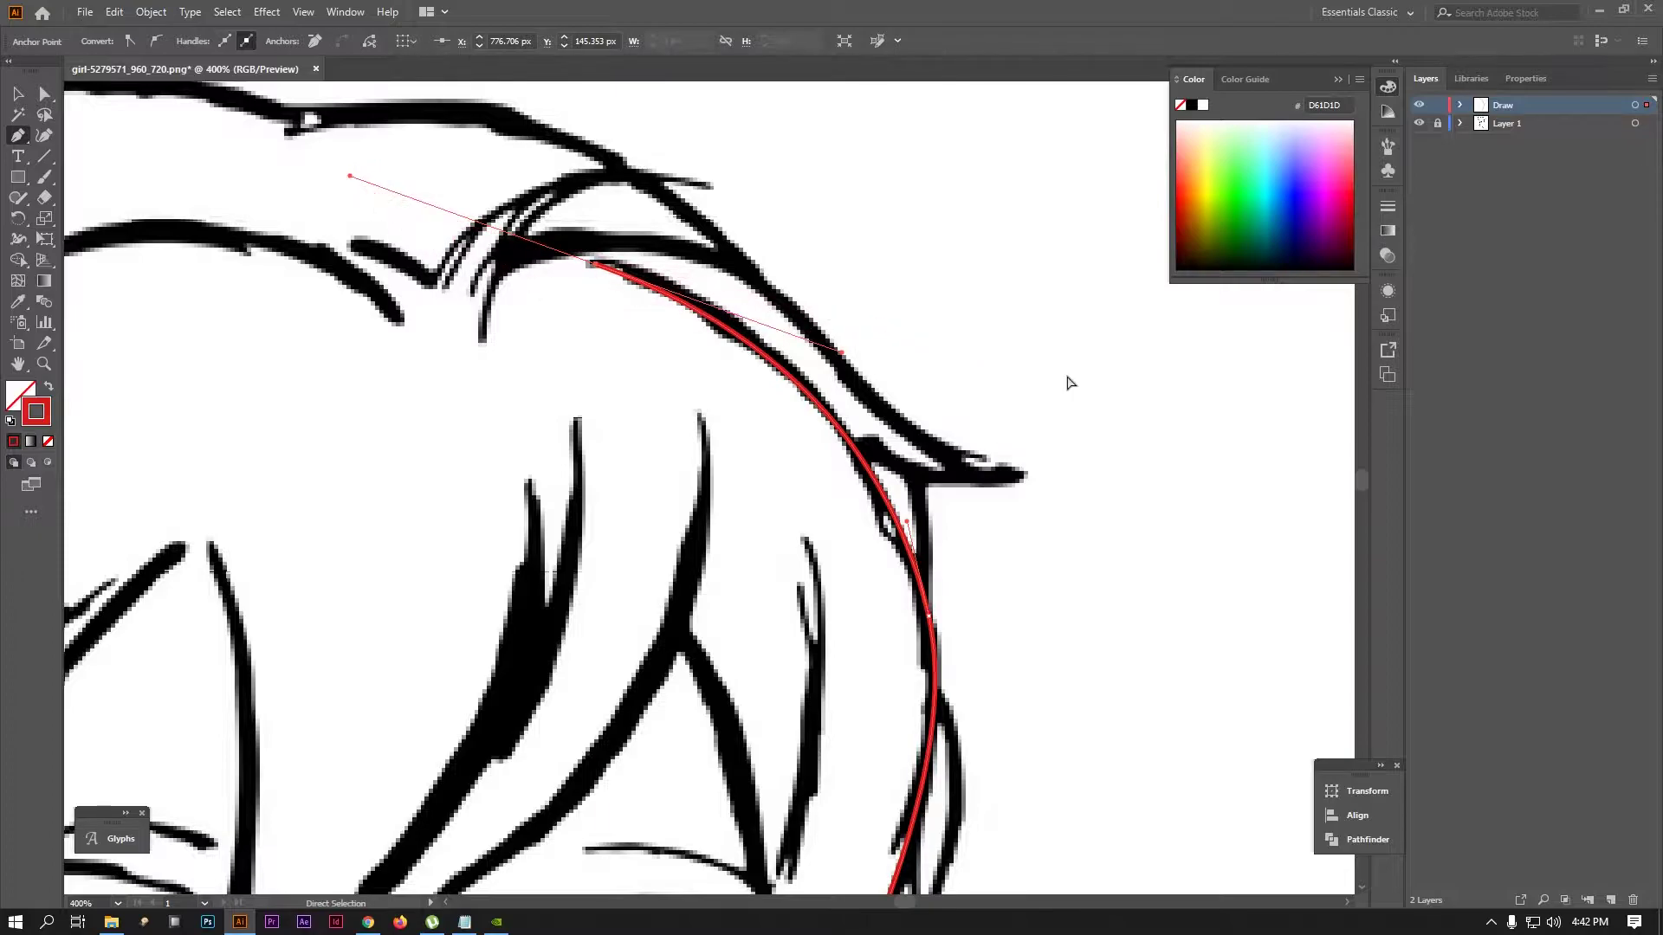
left_click(996, 381, "ctrl")
Give the hair line path a 3 pt stroke with a tapered width profile
left_click(695, 311)
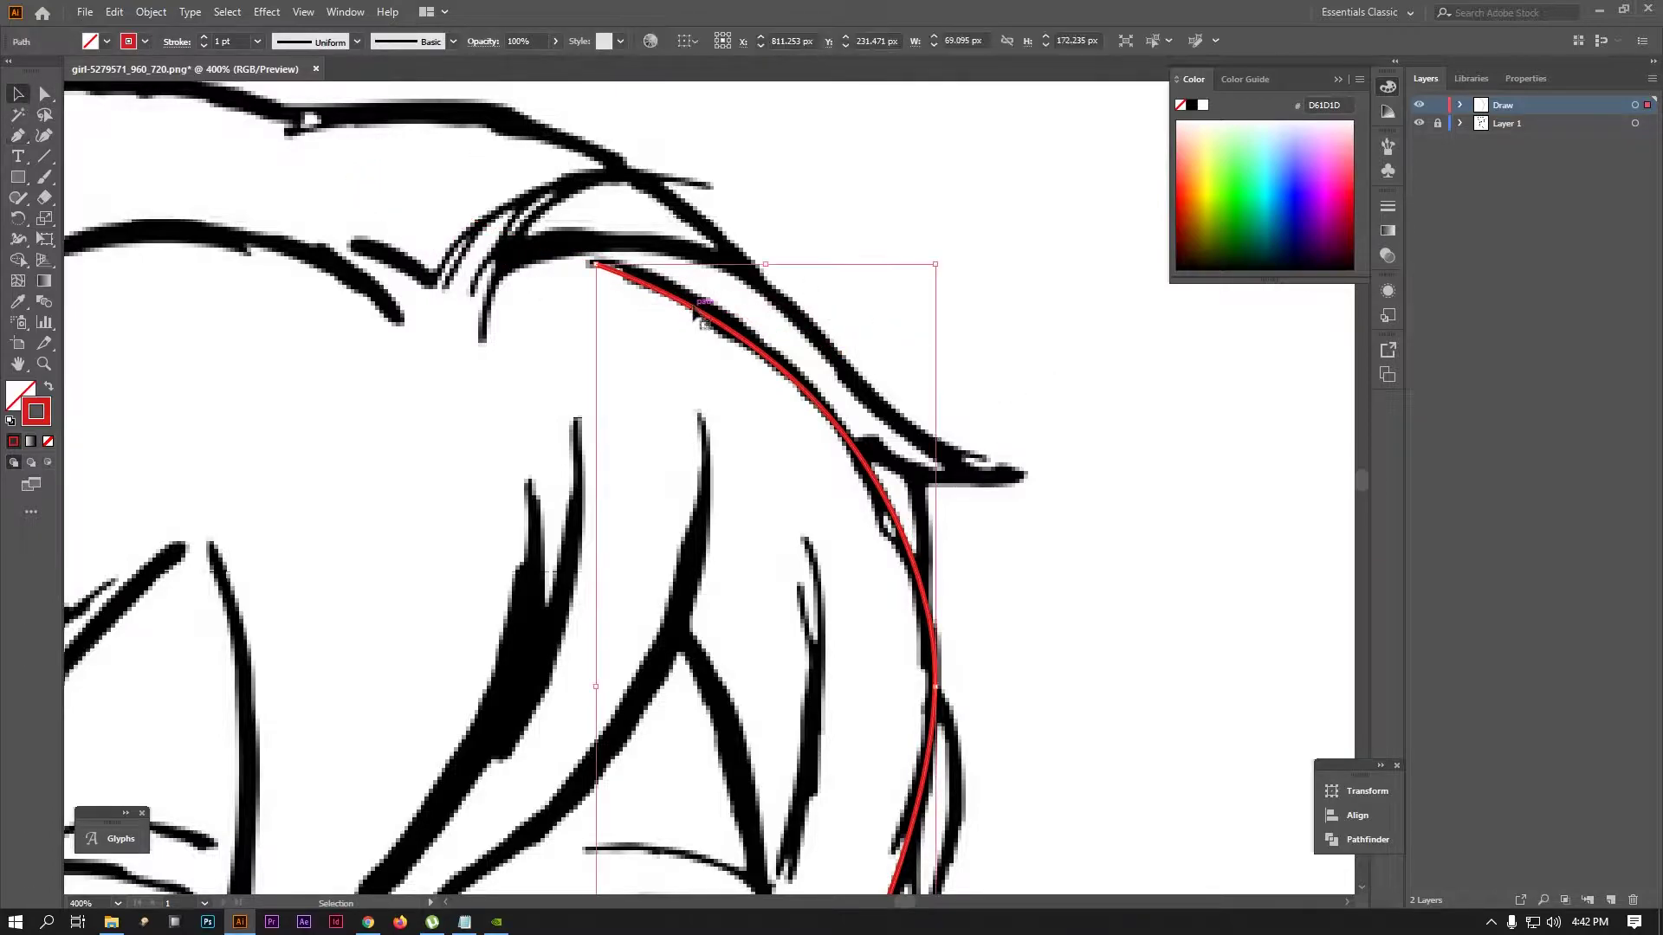
left_click(205, 41)
left_click(204, 41)
left_click(357, 42)
left_click(304, 147)
scroll(159, 157, "down", 5)
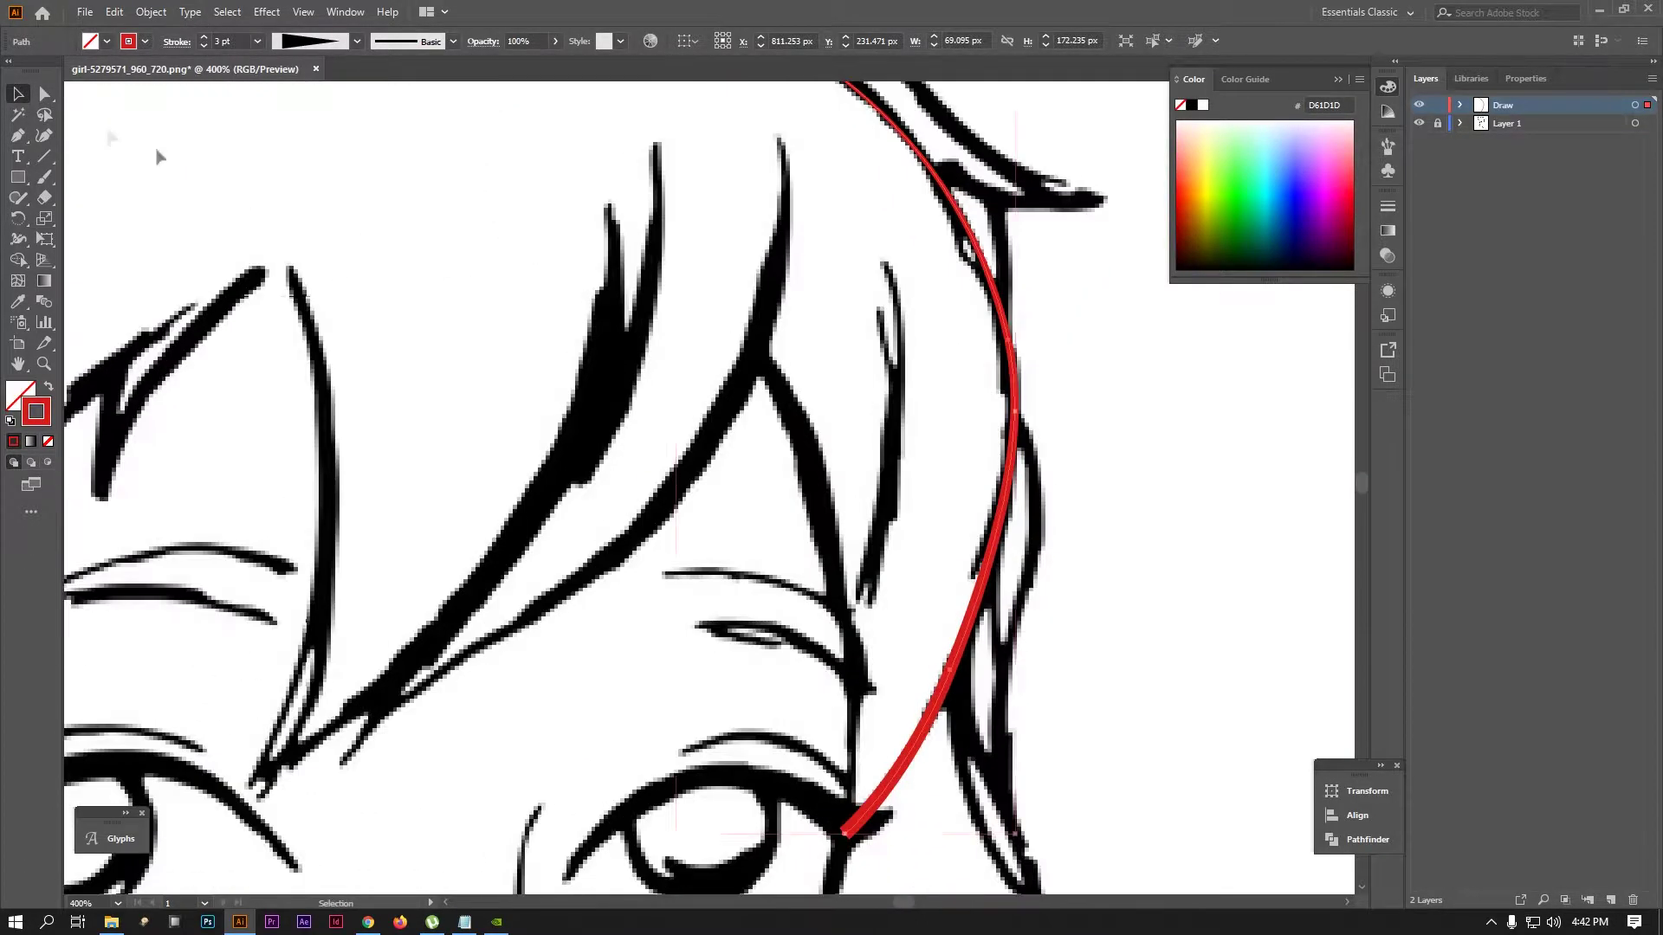
Pen-trace the curled hair strand beside the eye as a second red path
key("p")
left_click_drag(701, 171, 670, 246)
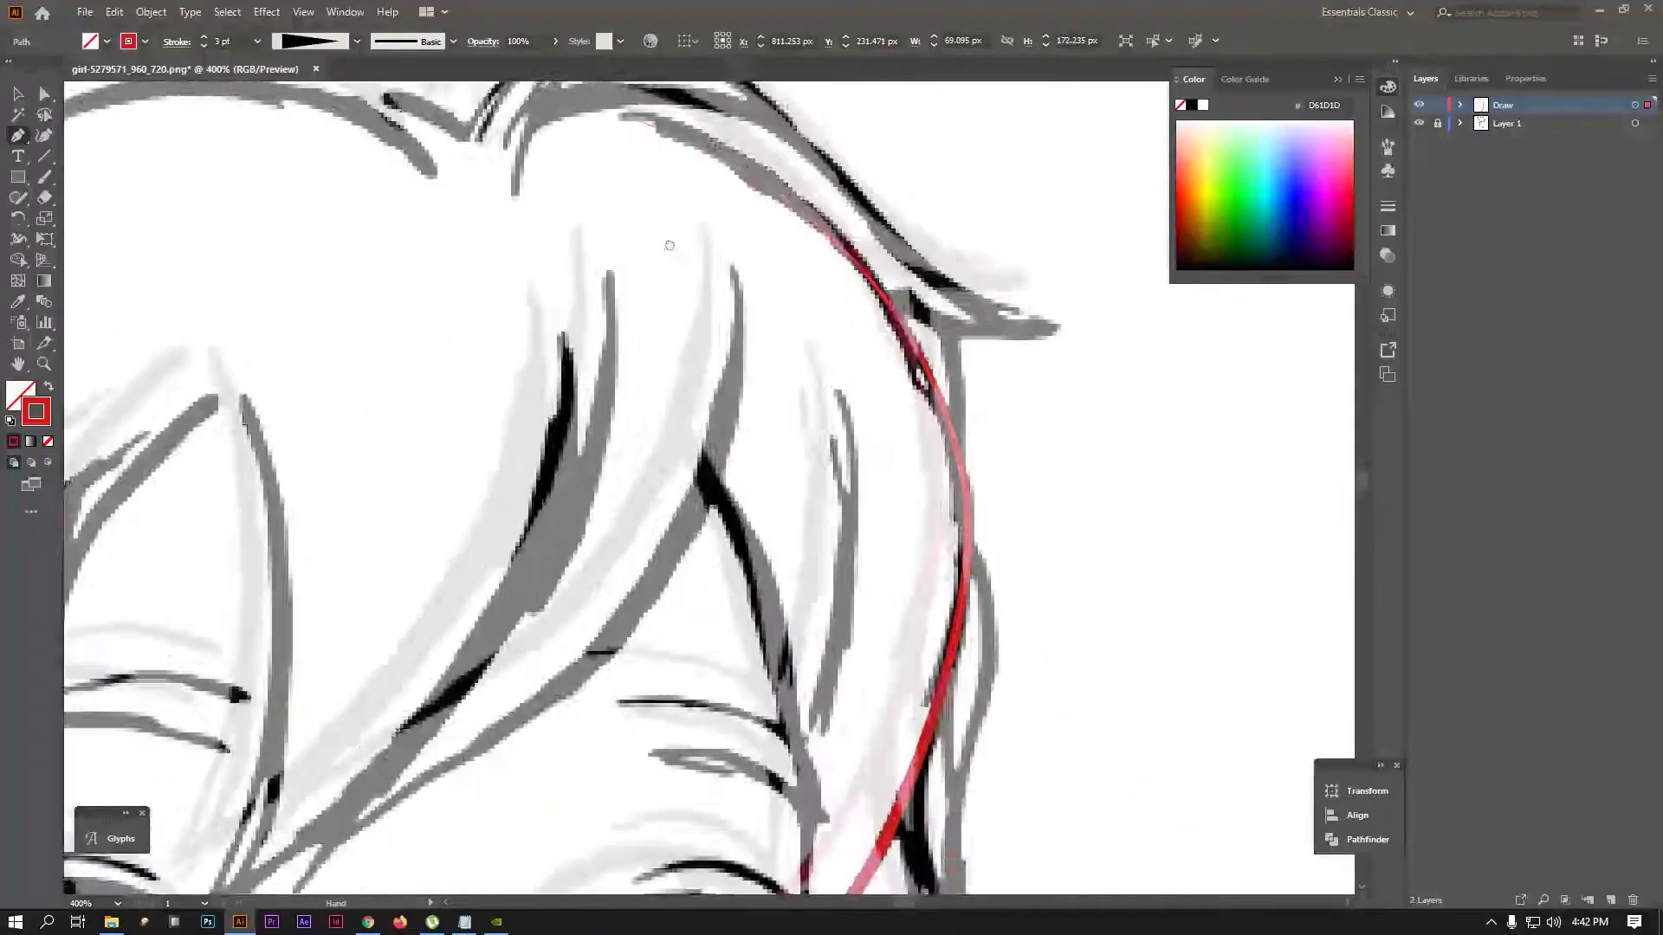
left_click_drag(902, 309, 833, 333)
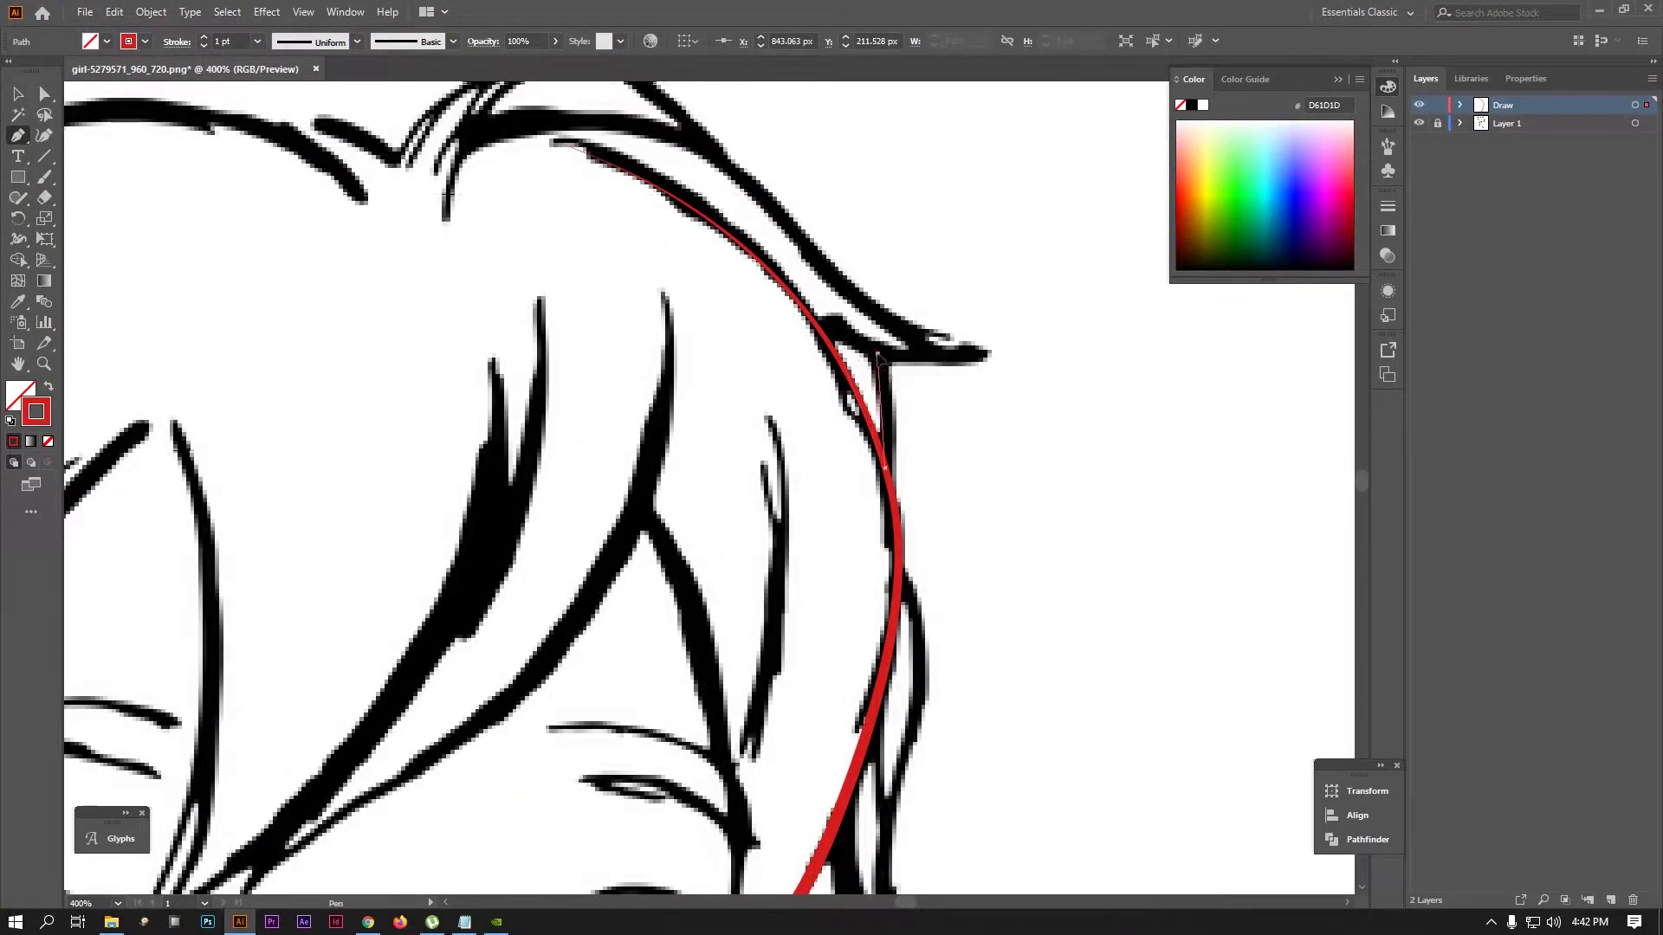
left_click(986, 355)
left_click_drag(985, 356, 1050, 446)
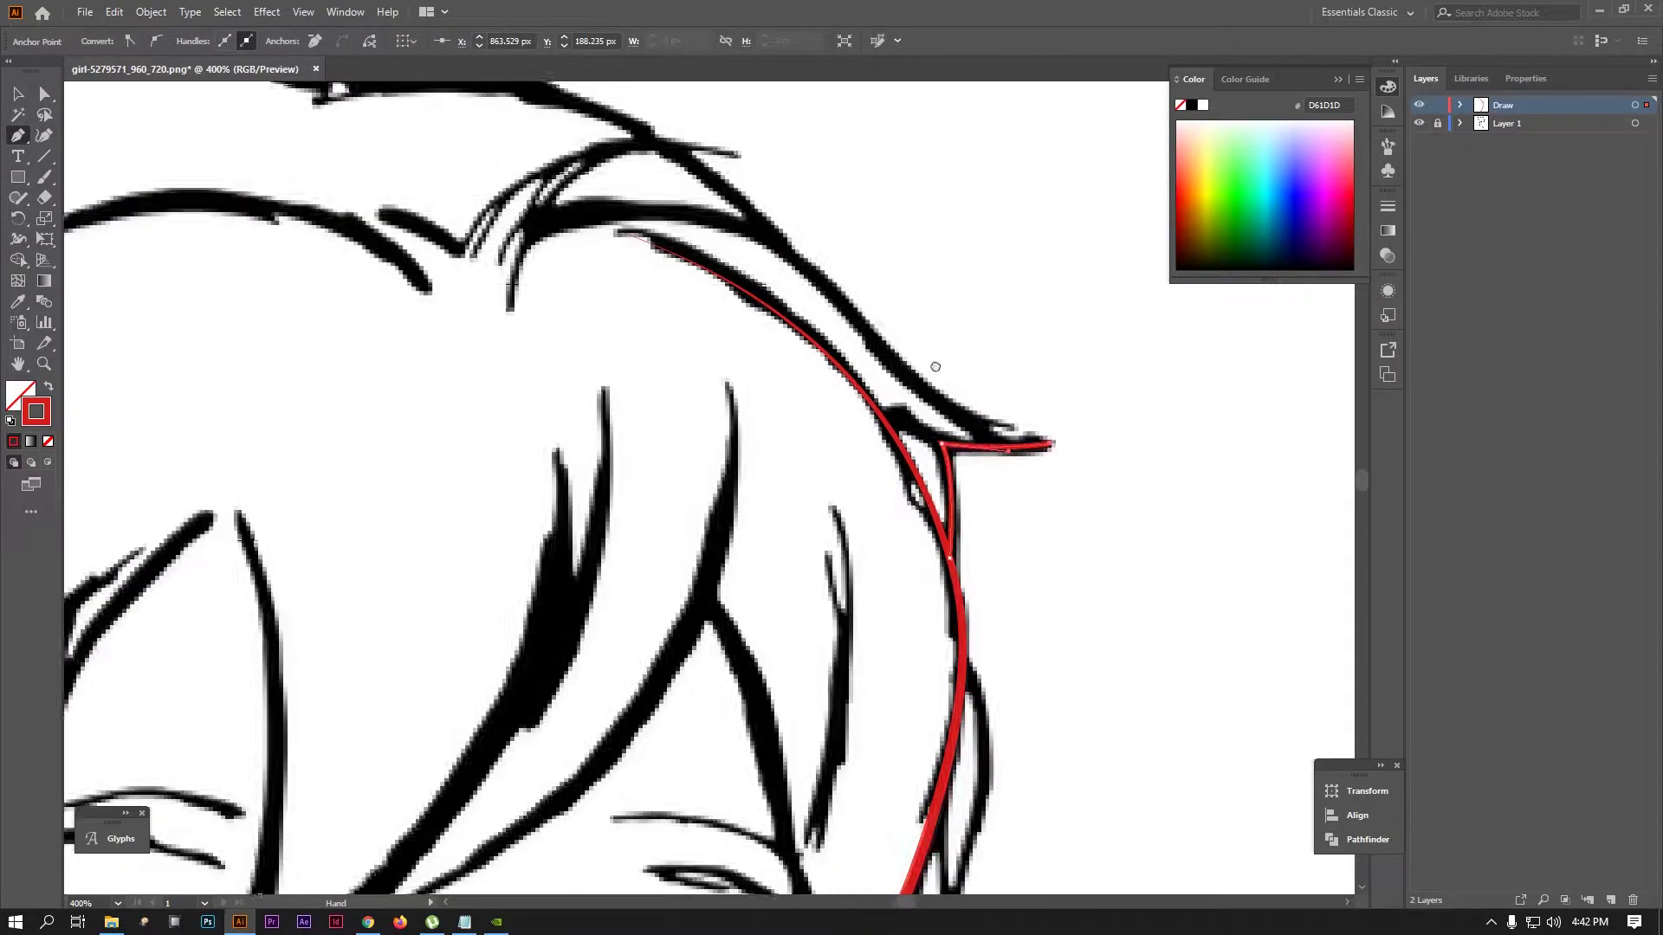
left_click_drag(829, 276, 671, 216)
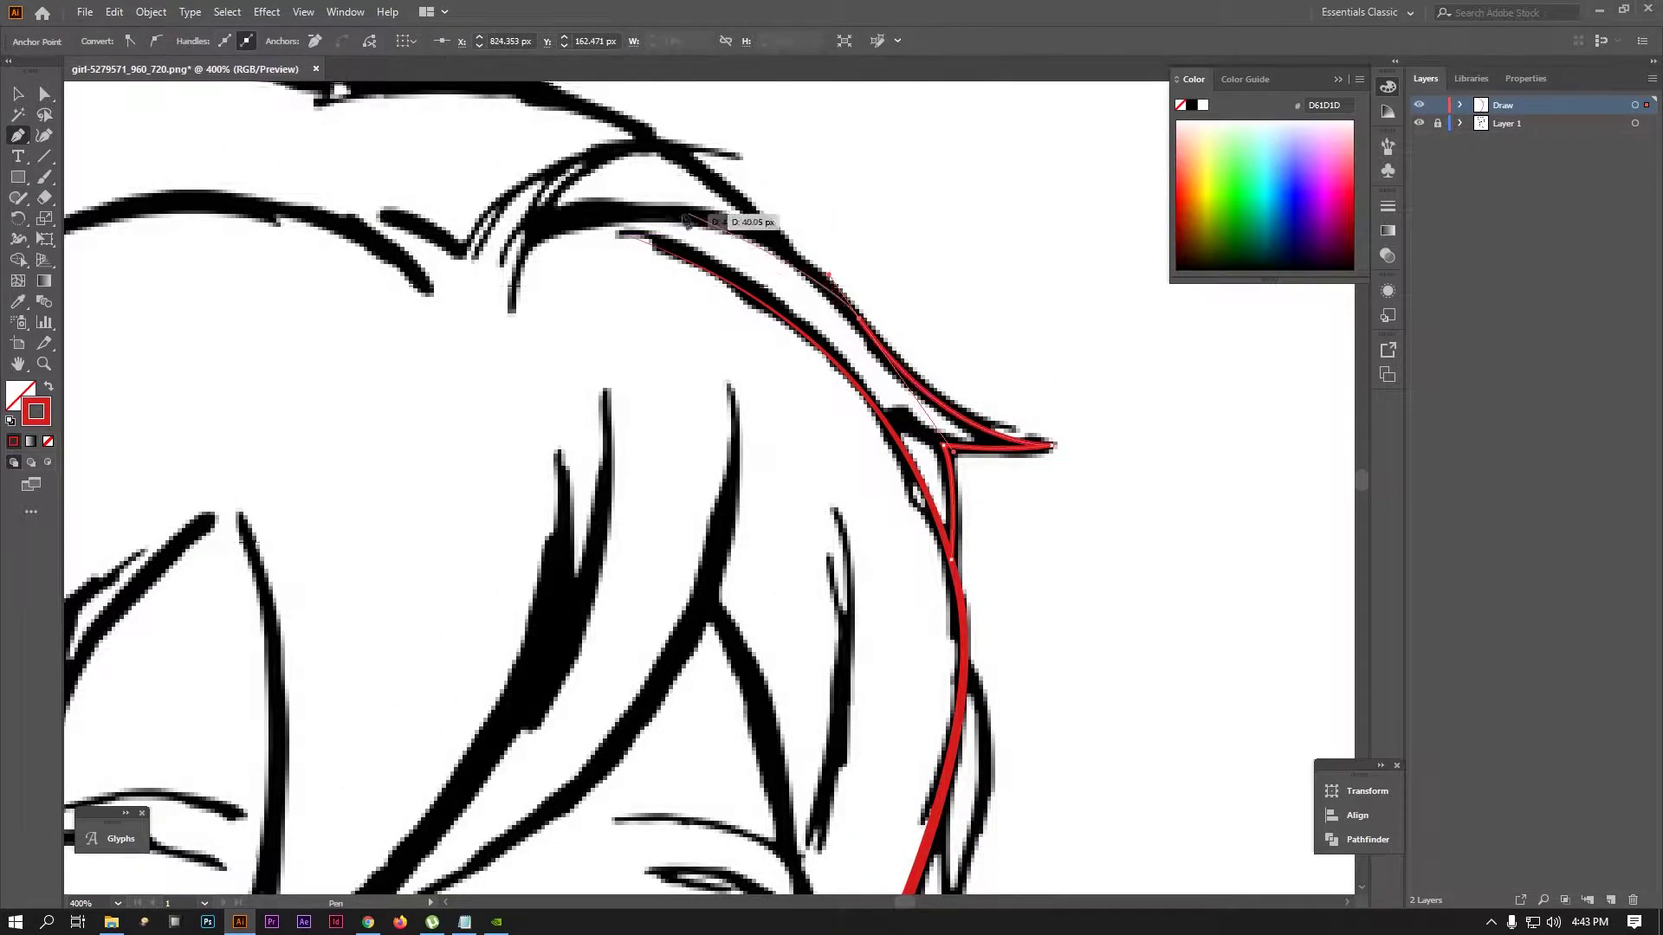
left_click(577, 222)
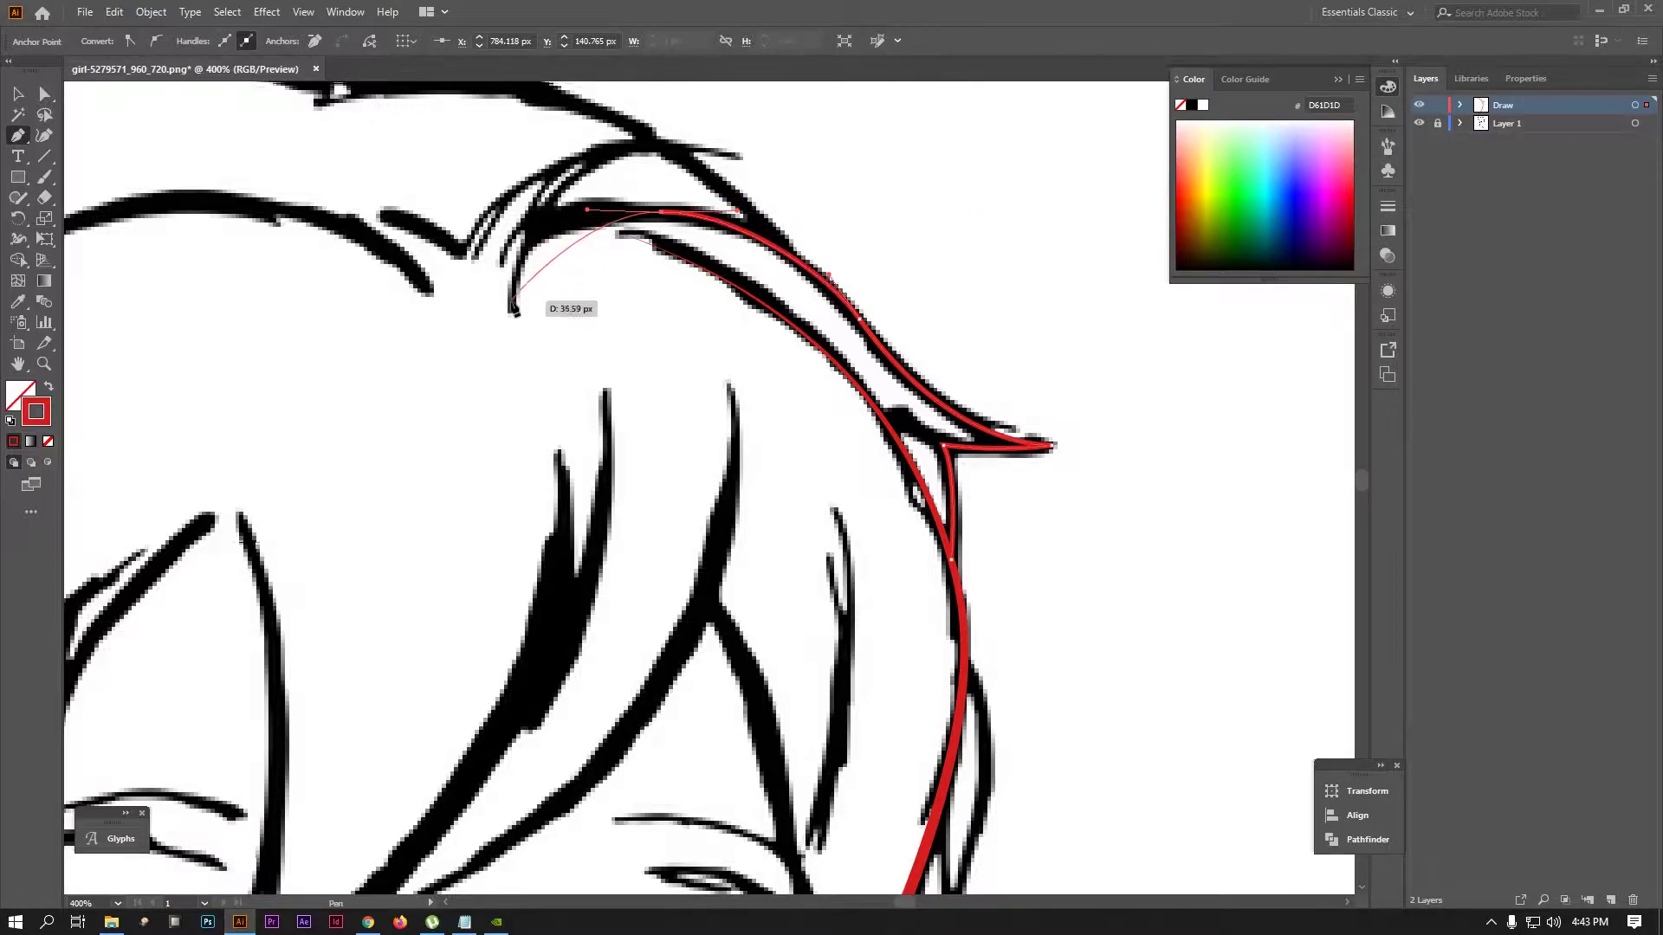
left_click_drag(663, 209, 667, 205)
left_click_drag(511, 310, 508, 392)
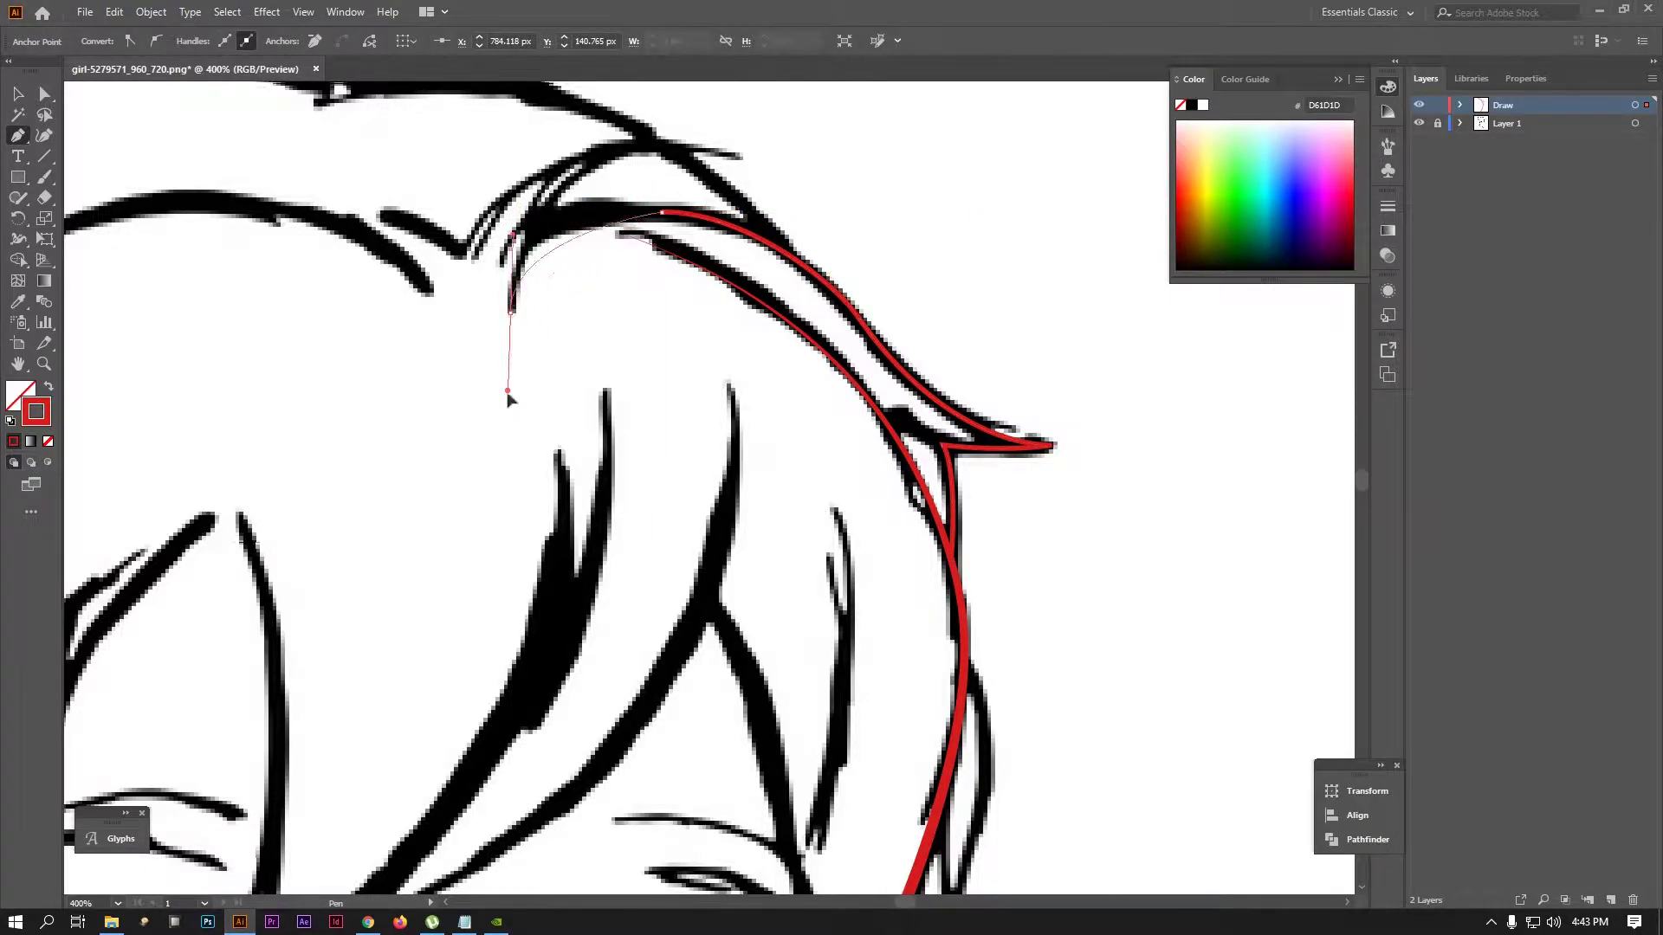
scroll(513, 446, "up", 3)
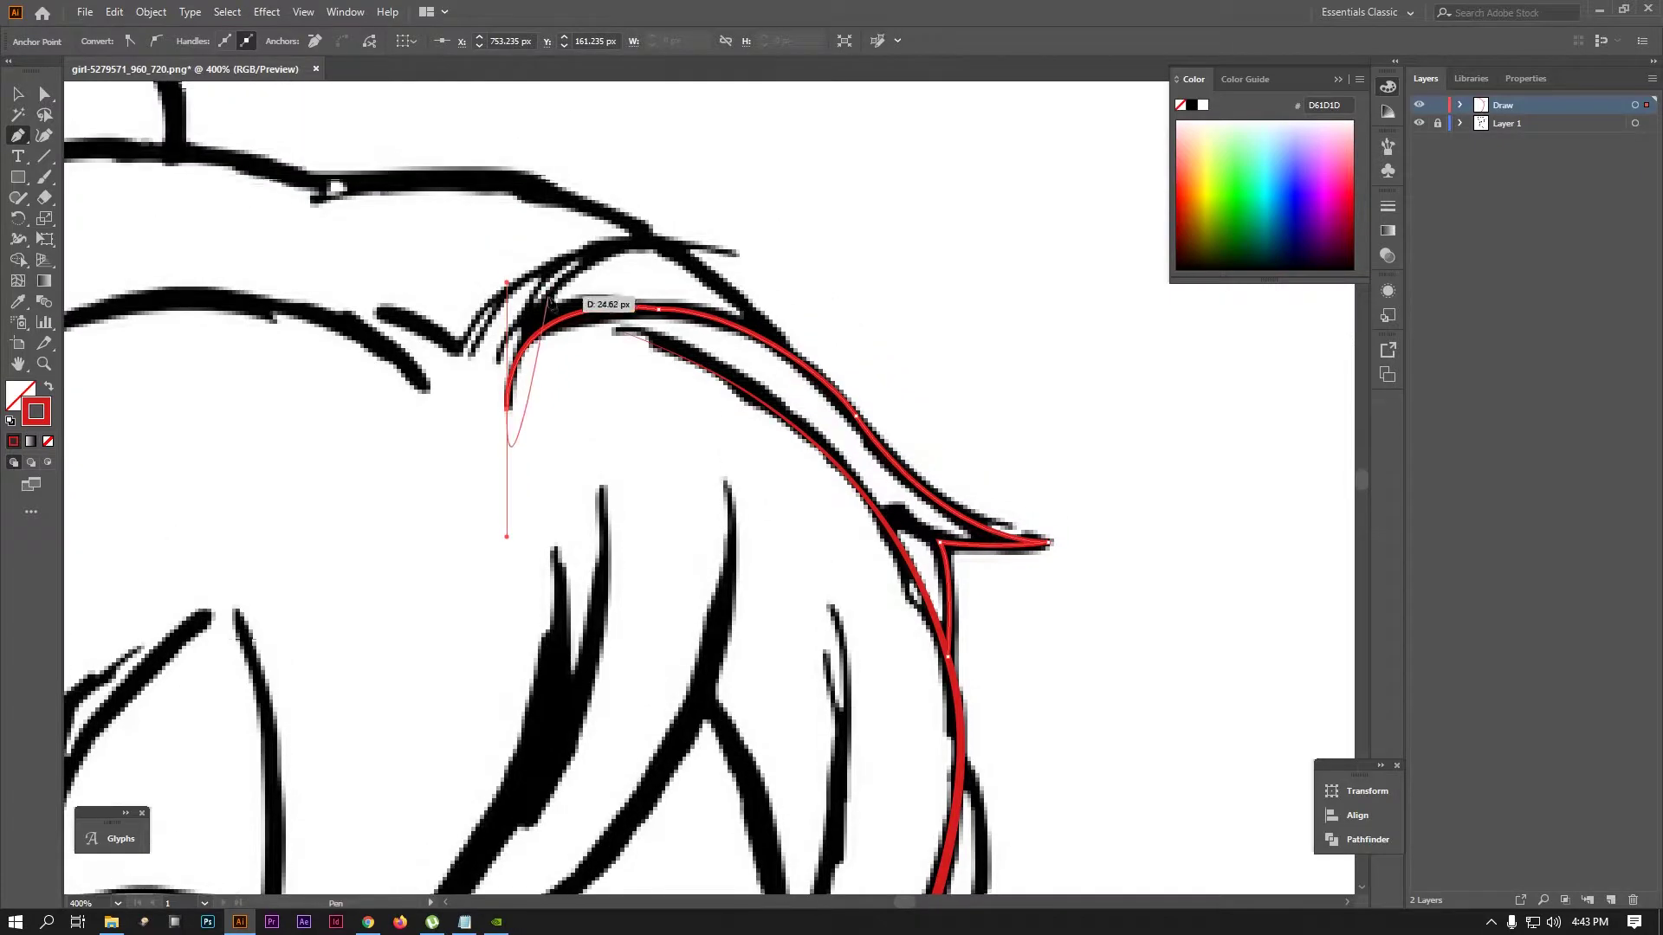
left_click(78, 96, "ctrl")
Give the strand path a 3 pt tapered stroke
left_click(567, 319)
left_click(204, 39)
left_click(204, 38)
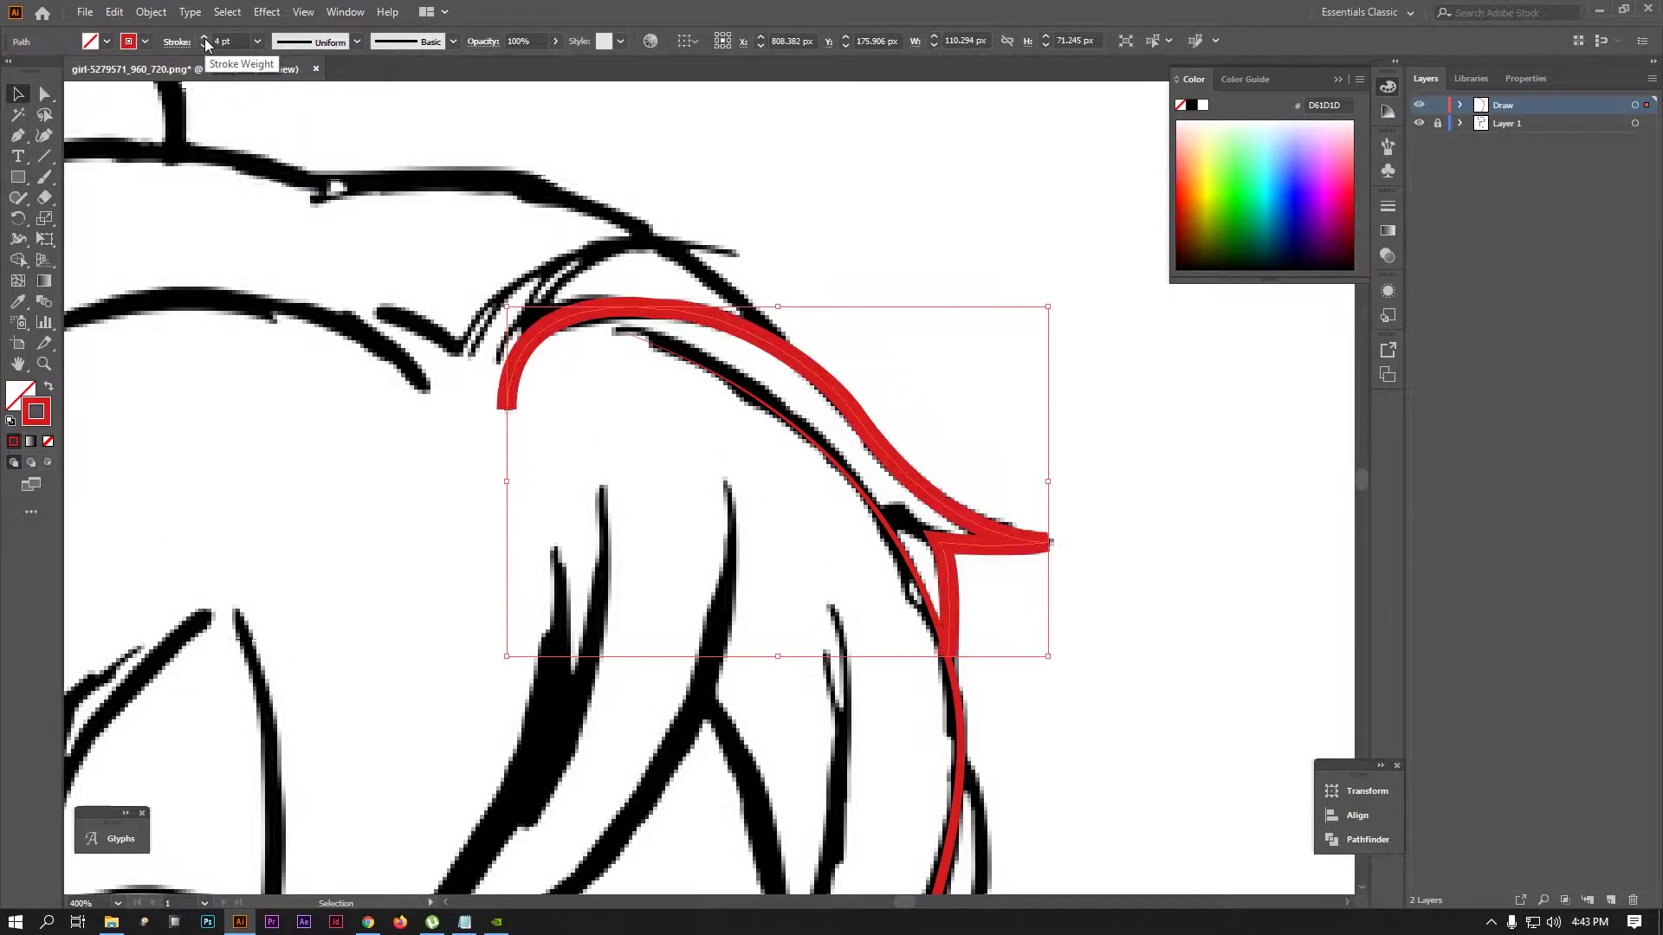
left_click(798, 214)
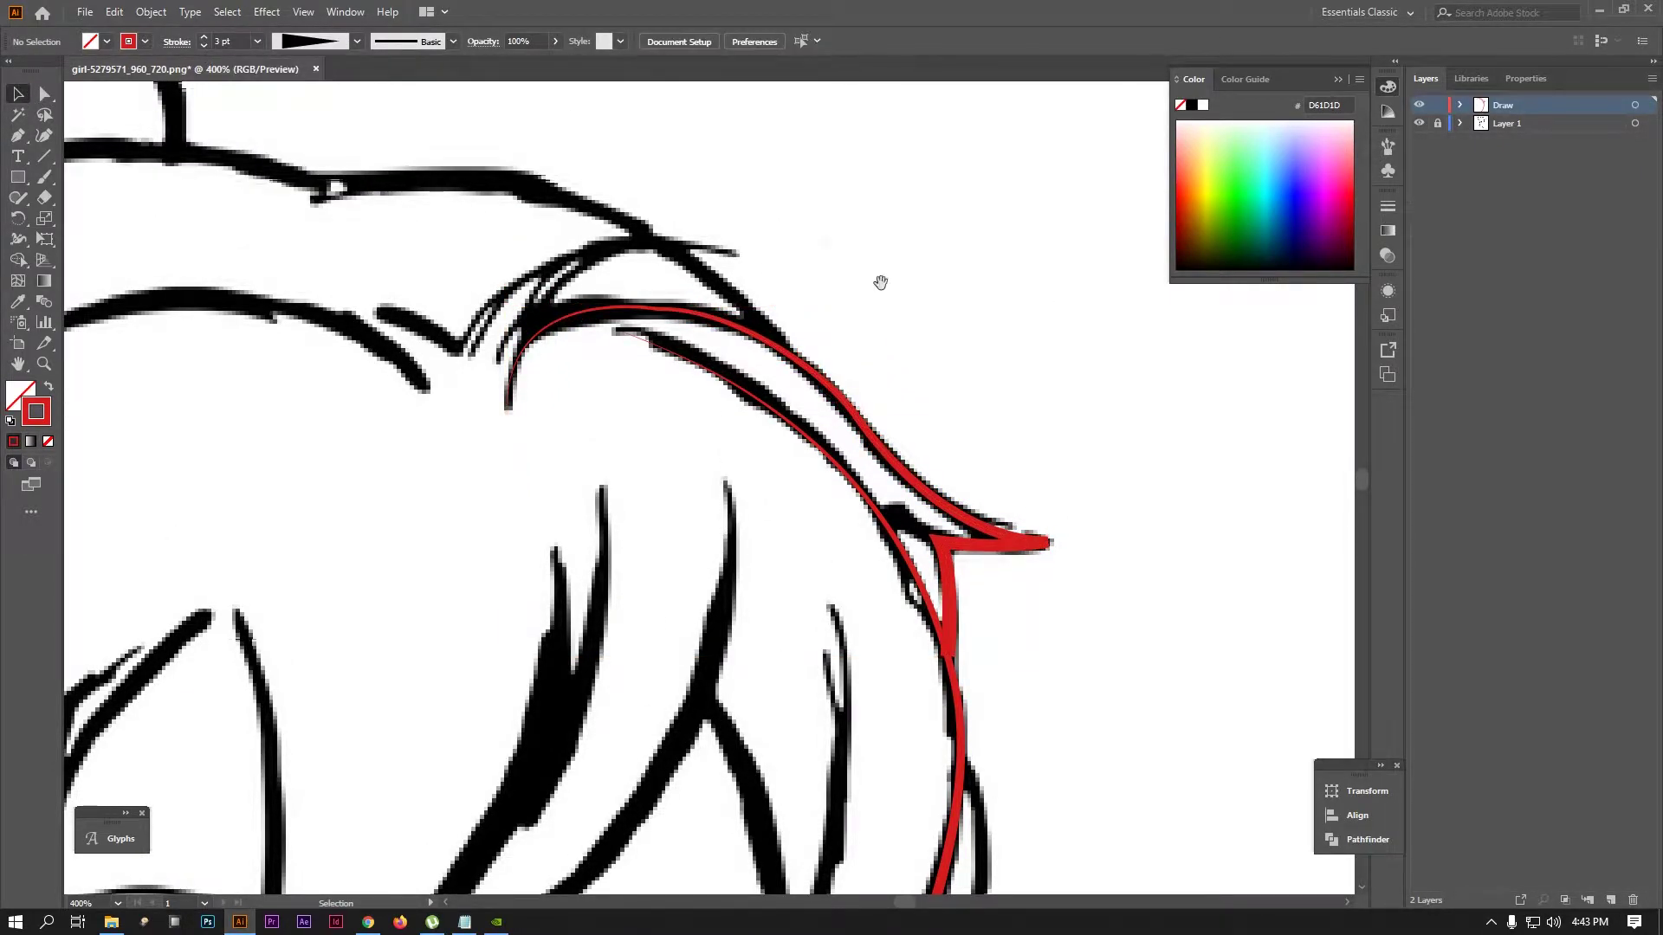
Zoom to 1600% and use the Width tool to narrow the junction to under 2 px
scroll(901, 482, "up", 2)
left_click(901, 537)
scroll(936, 541, "up", 2)
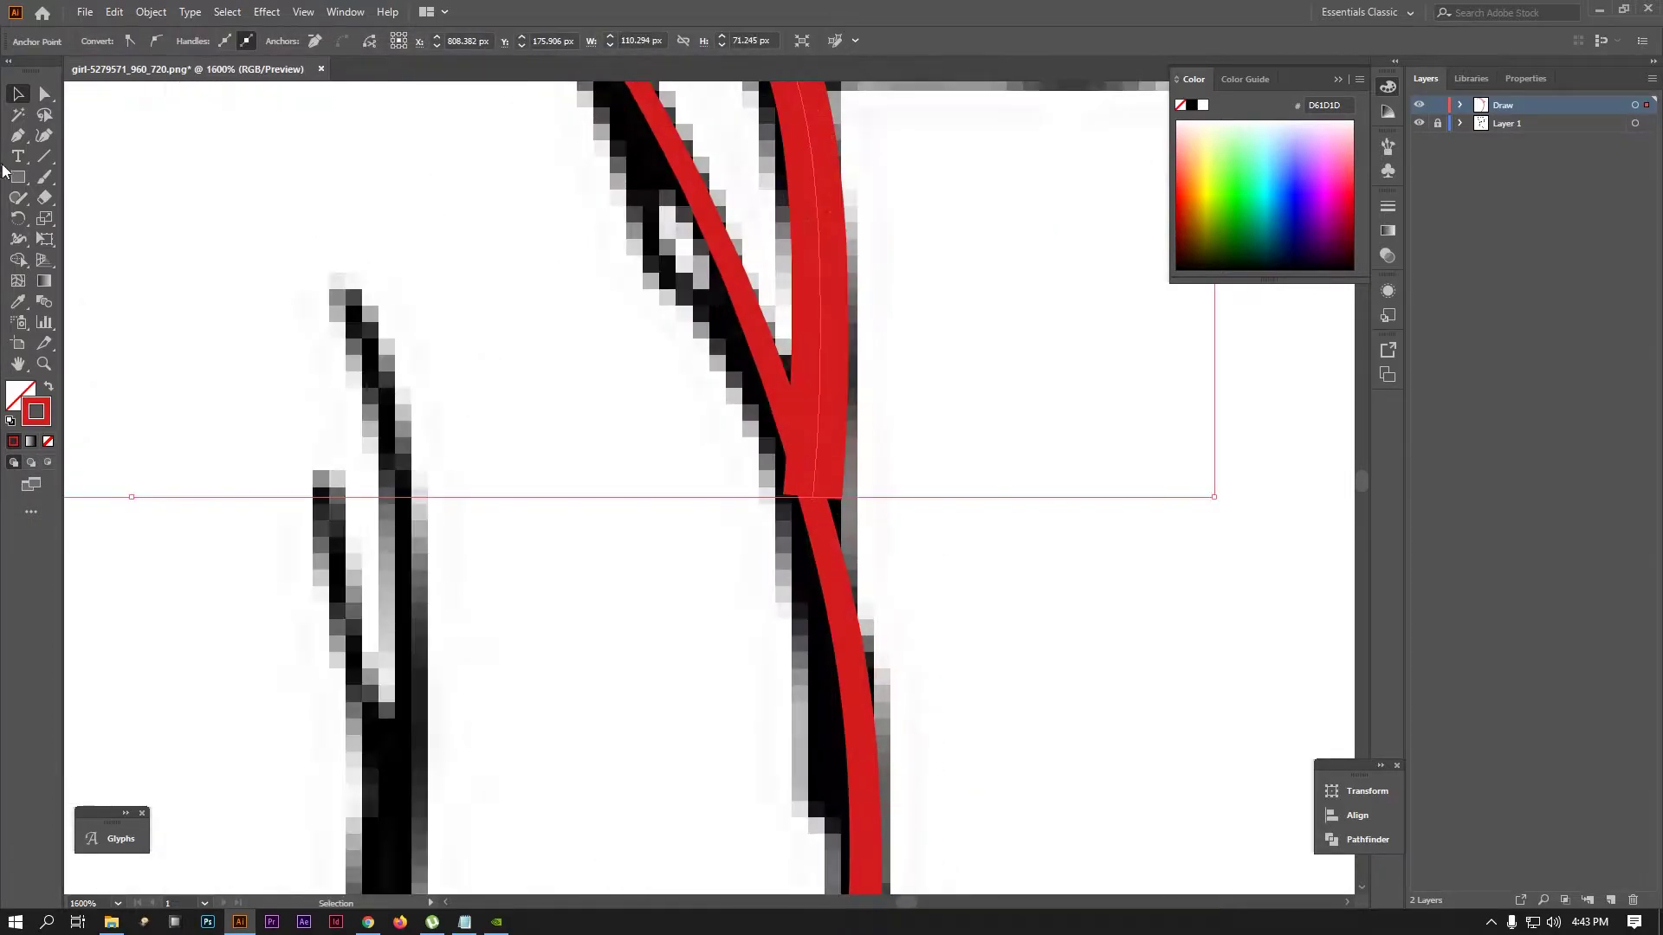
left_click(18, 242)
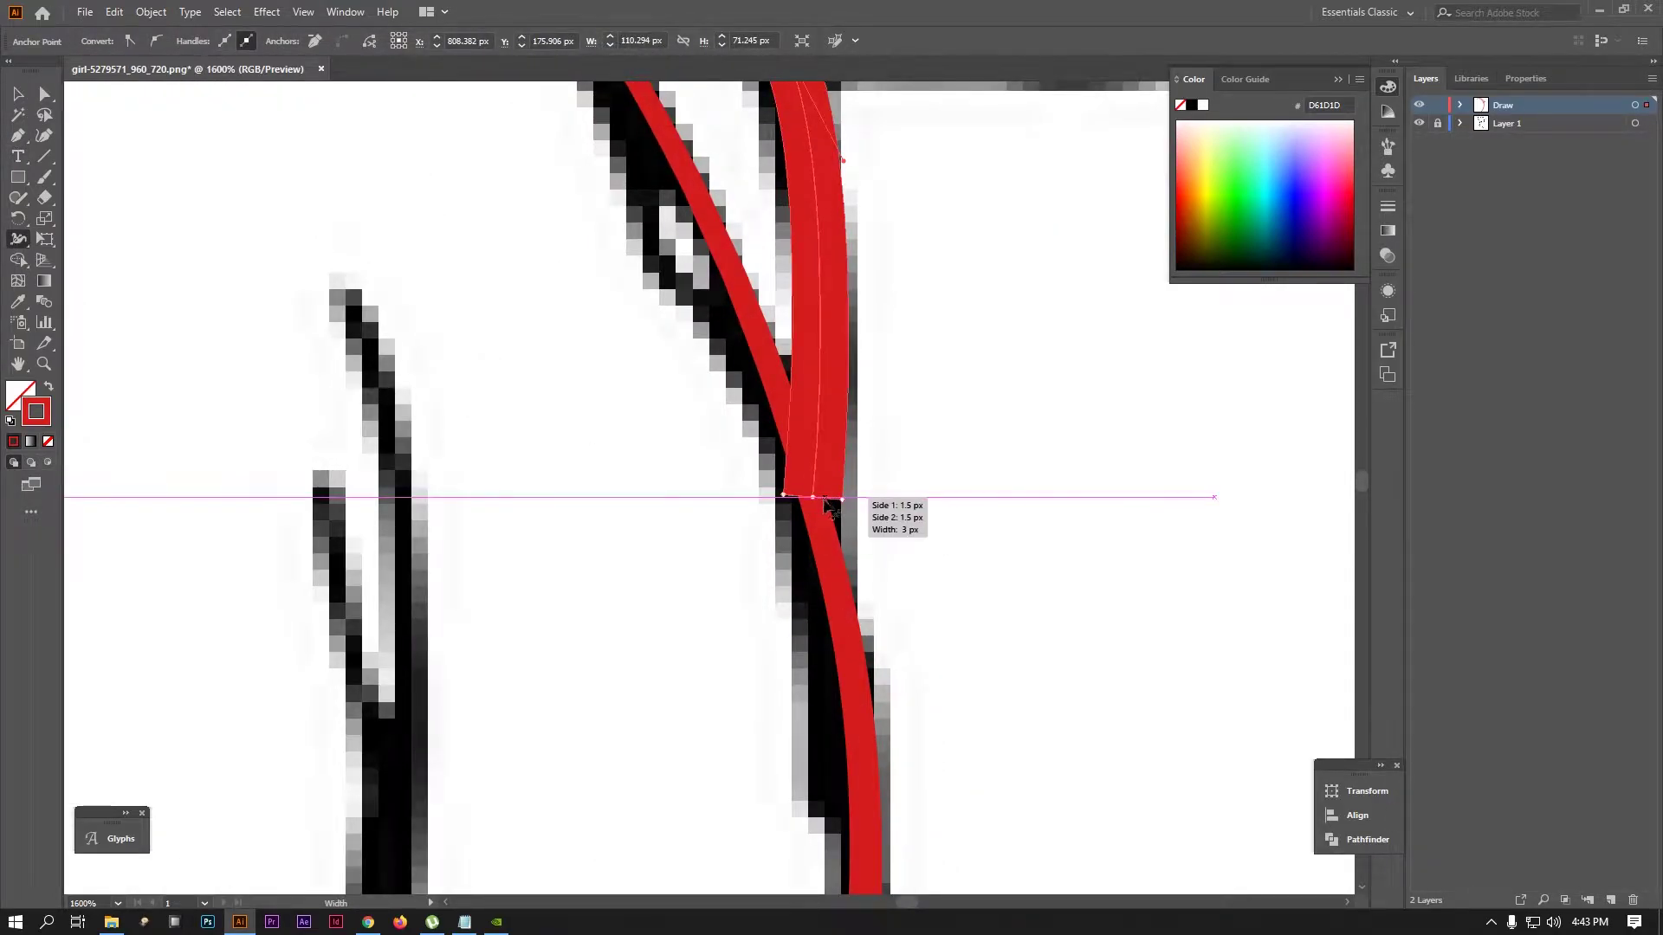
left_click_drag(841, 500, 830, 498)
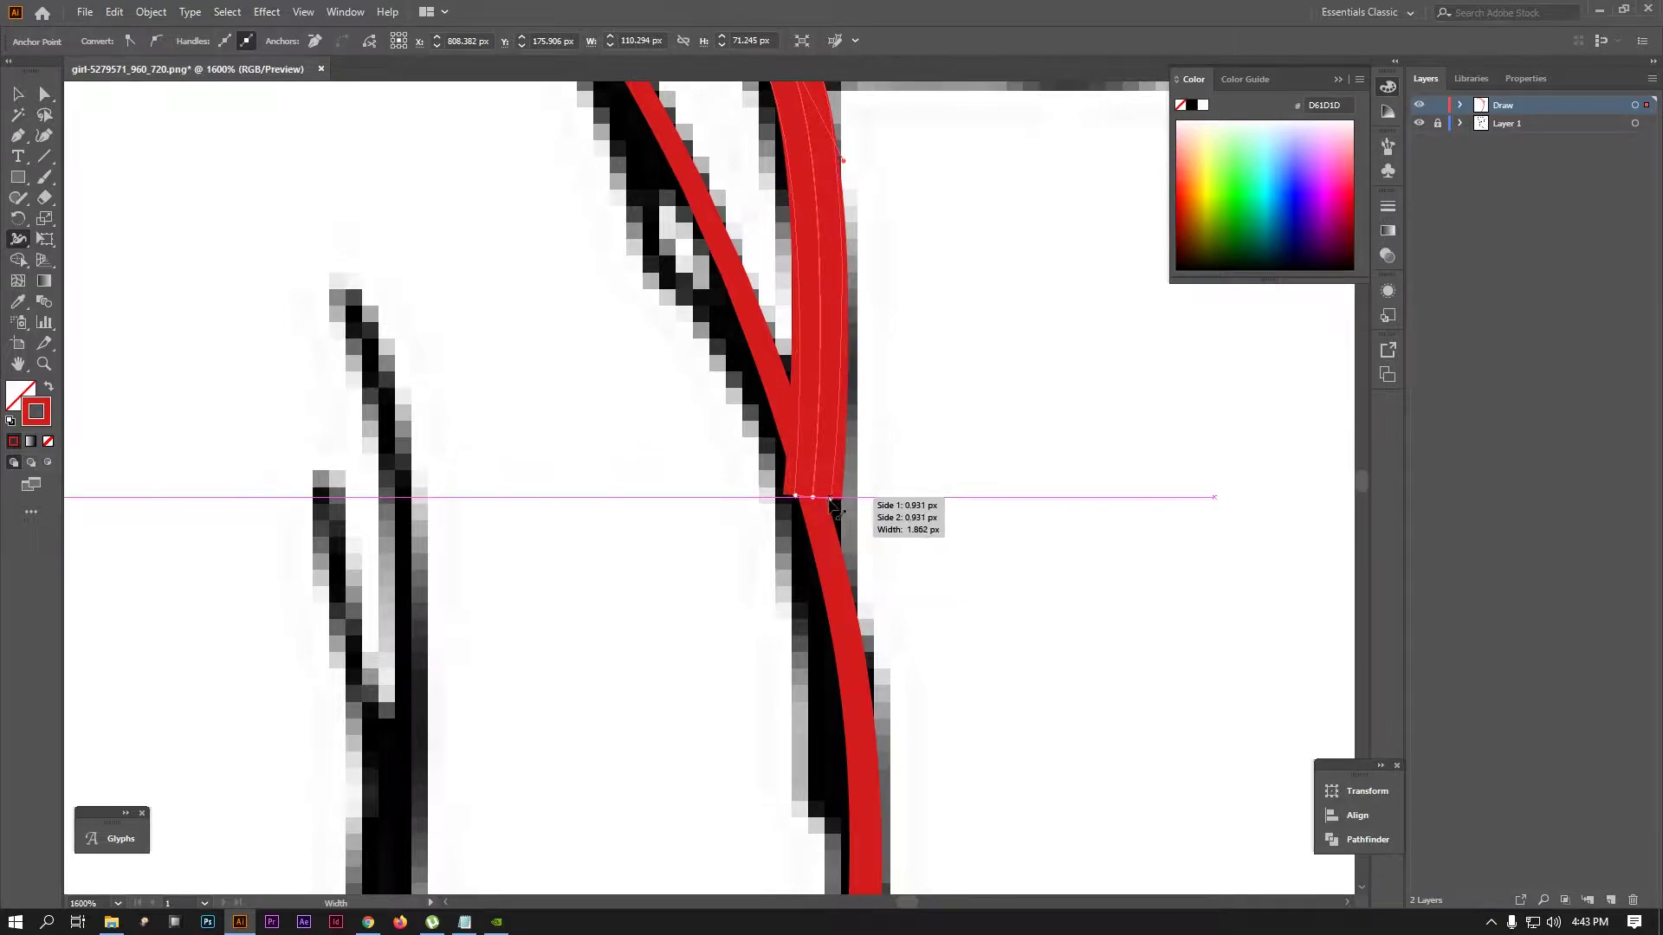
scroll(979, 467, "down", 4)
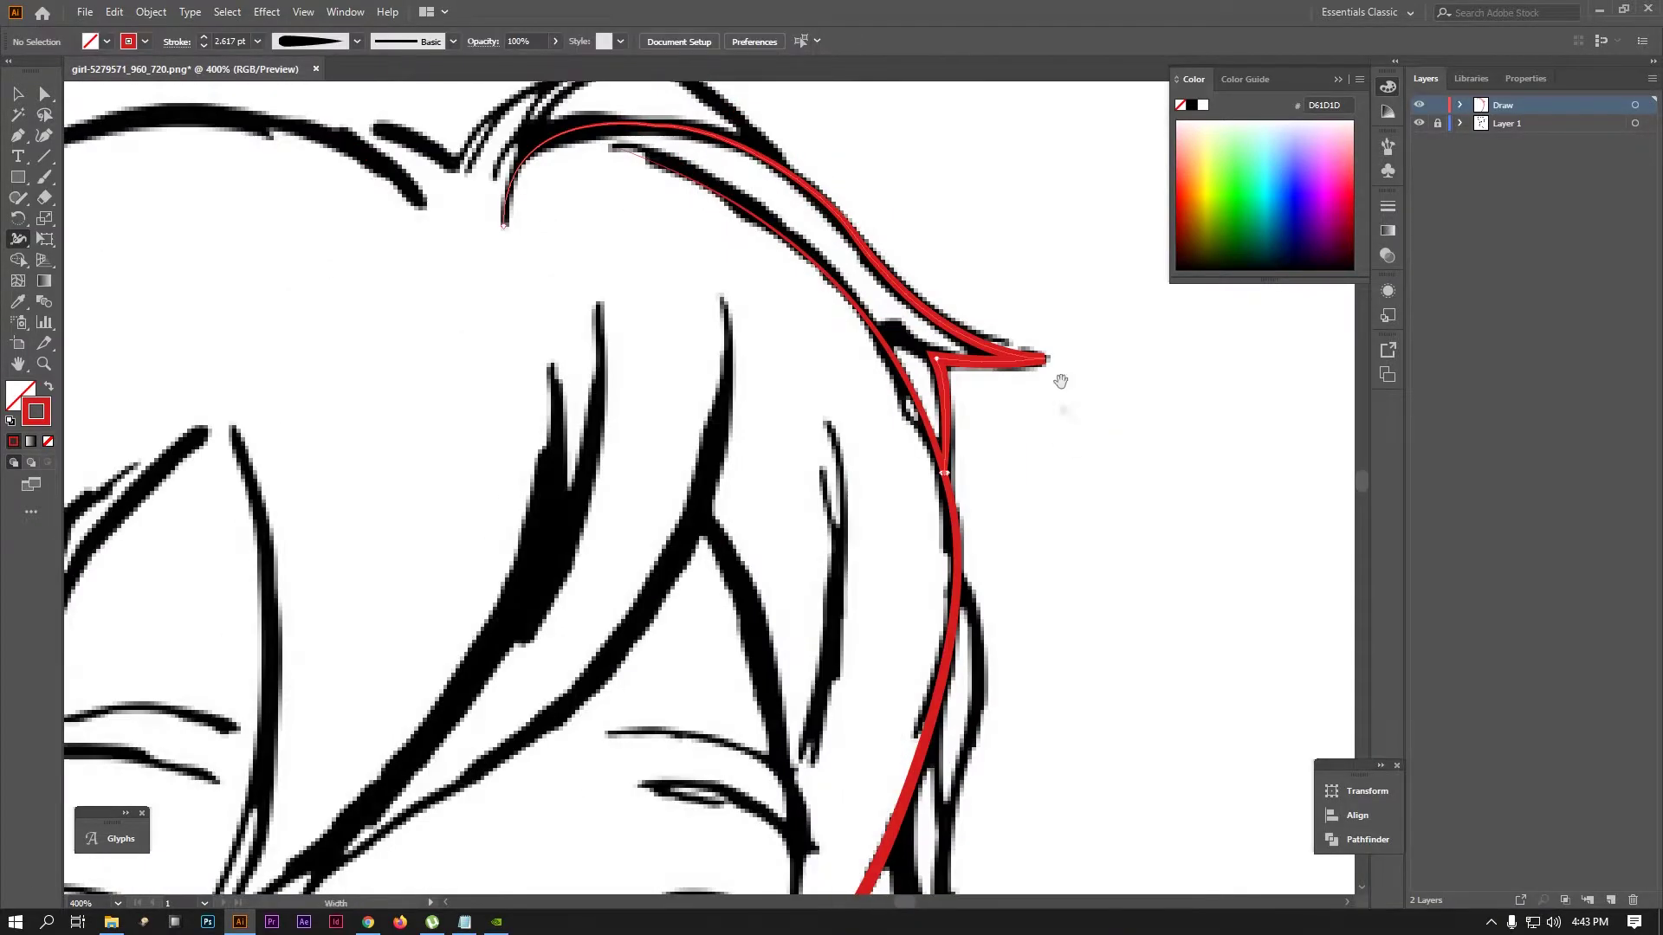
scroll(1060, 381, "up", 3)
left_click(1438, 123)
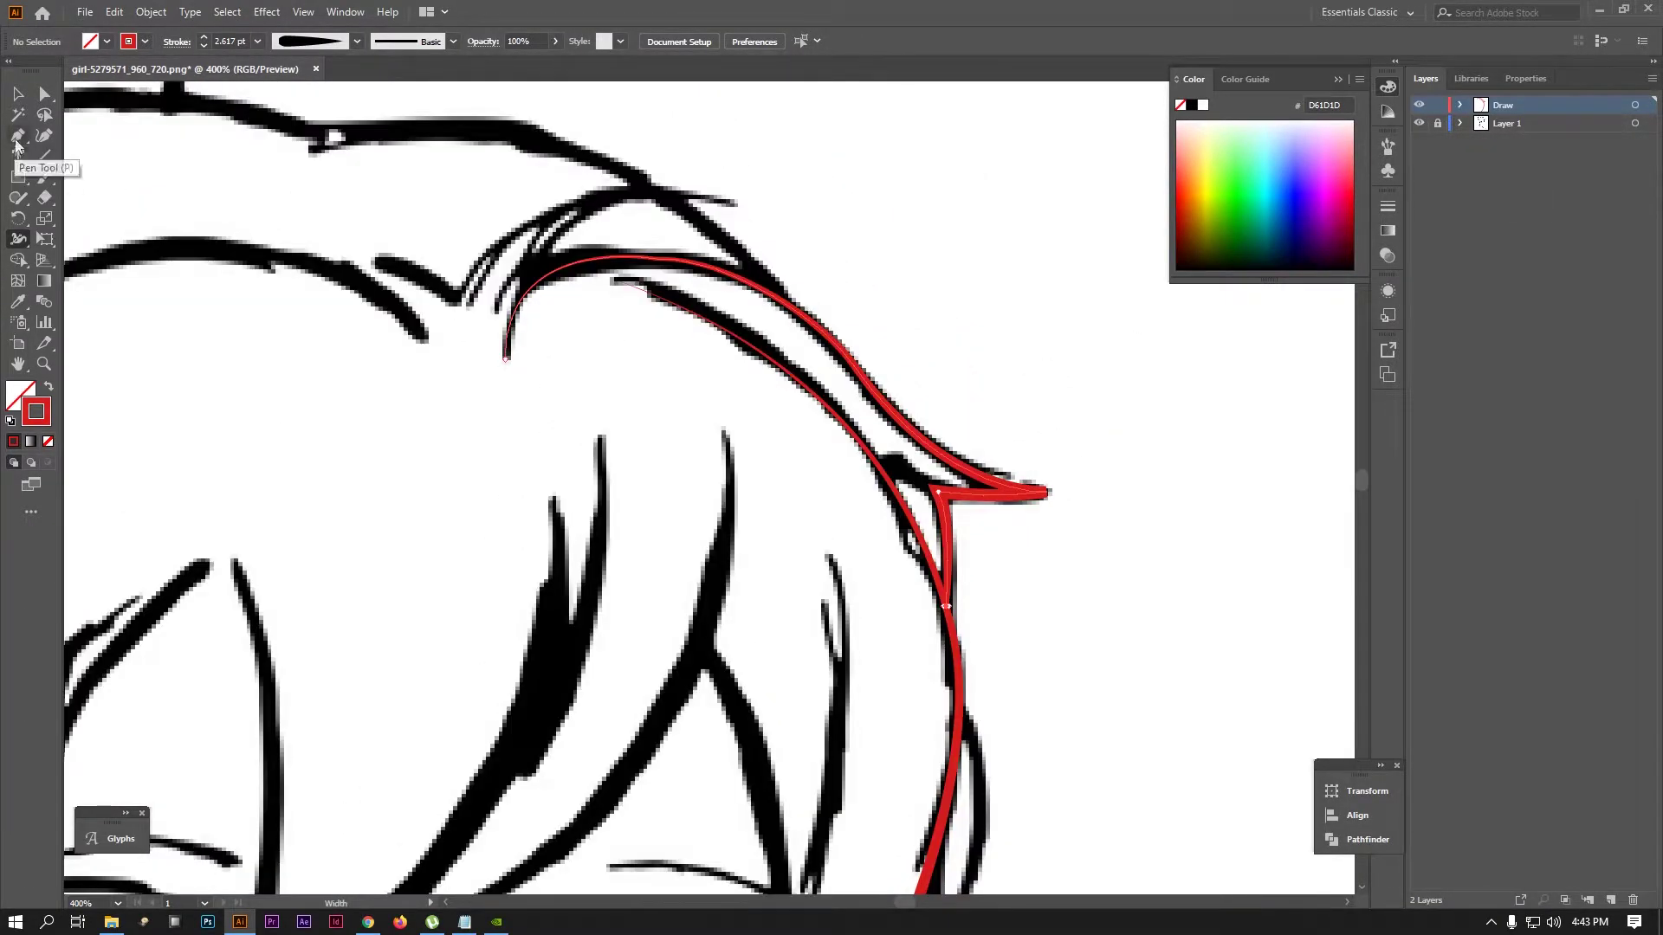
left_click(17, 136)
scroll(1071, 563, "up", 3)
Start a red pen path along the right side of the outer hair edge
left_click(1048, 550)
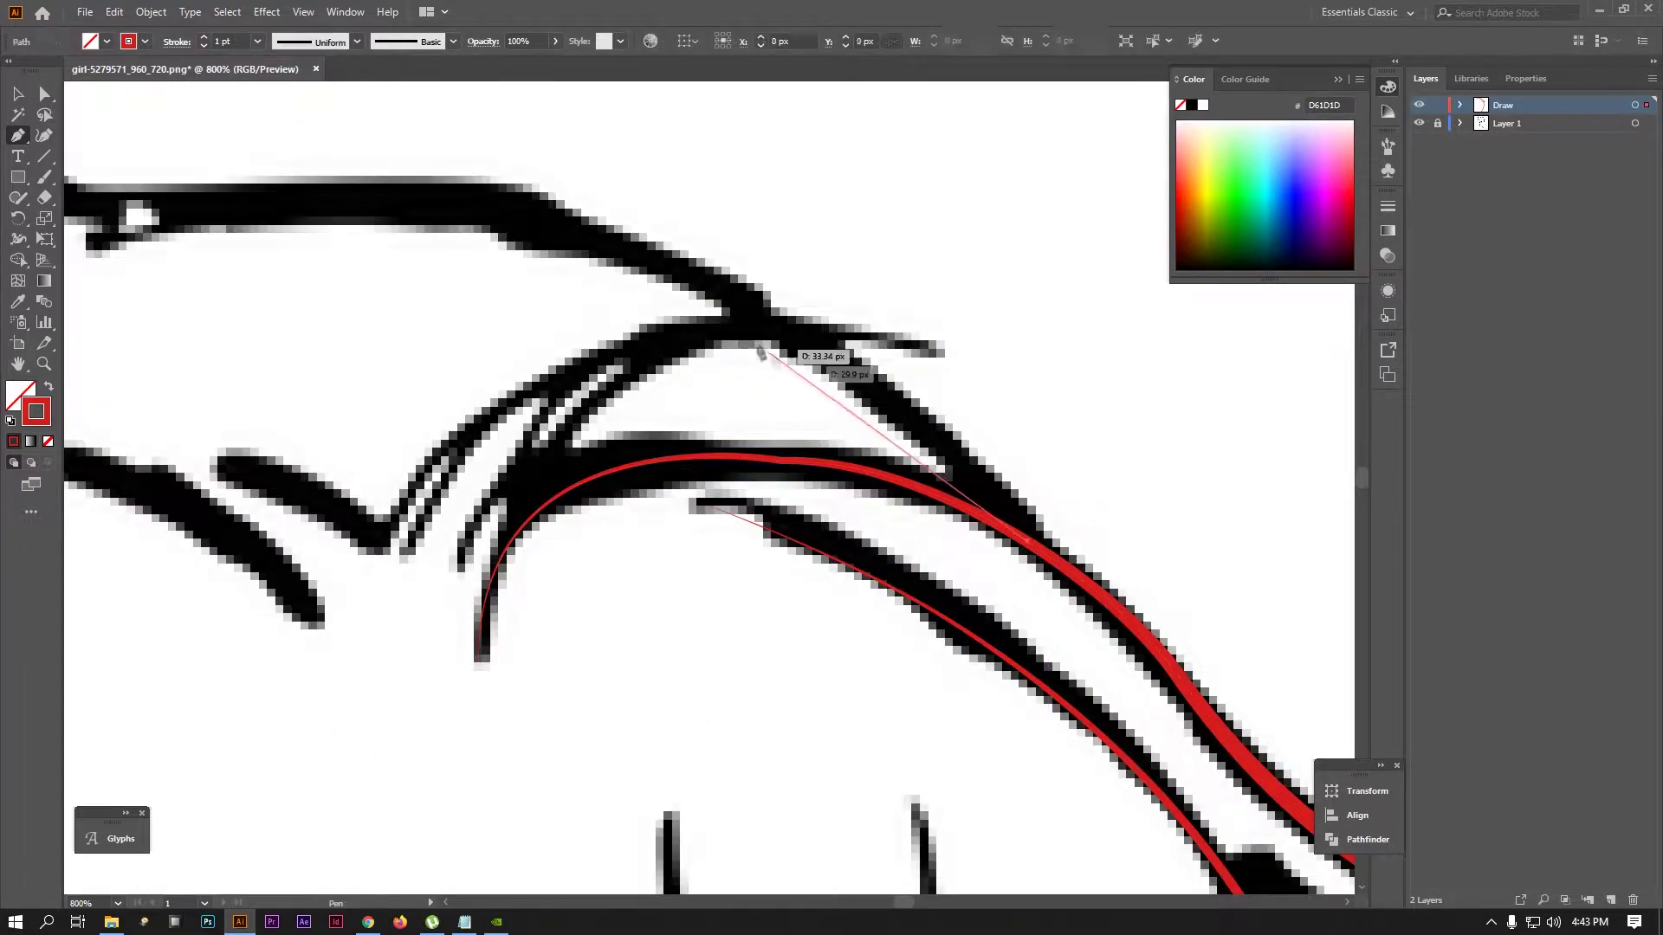
scroll(555, 217, "down", 3)
mouse_move(535, 514)
left_mouse_down()
mouse_move(690, 429)
mouse_move(514, 431)
mouse_move(468, 405)
mouse_move(631, 438)
left_mouse_up()
left_click(656, 457)
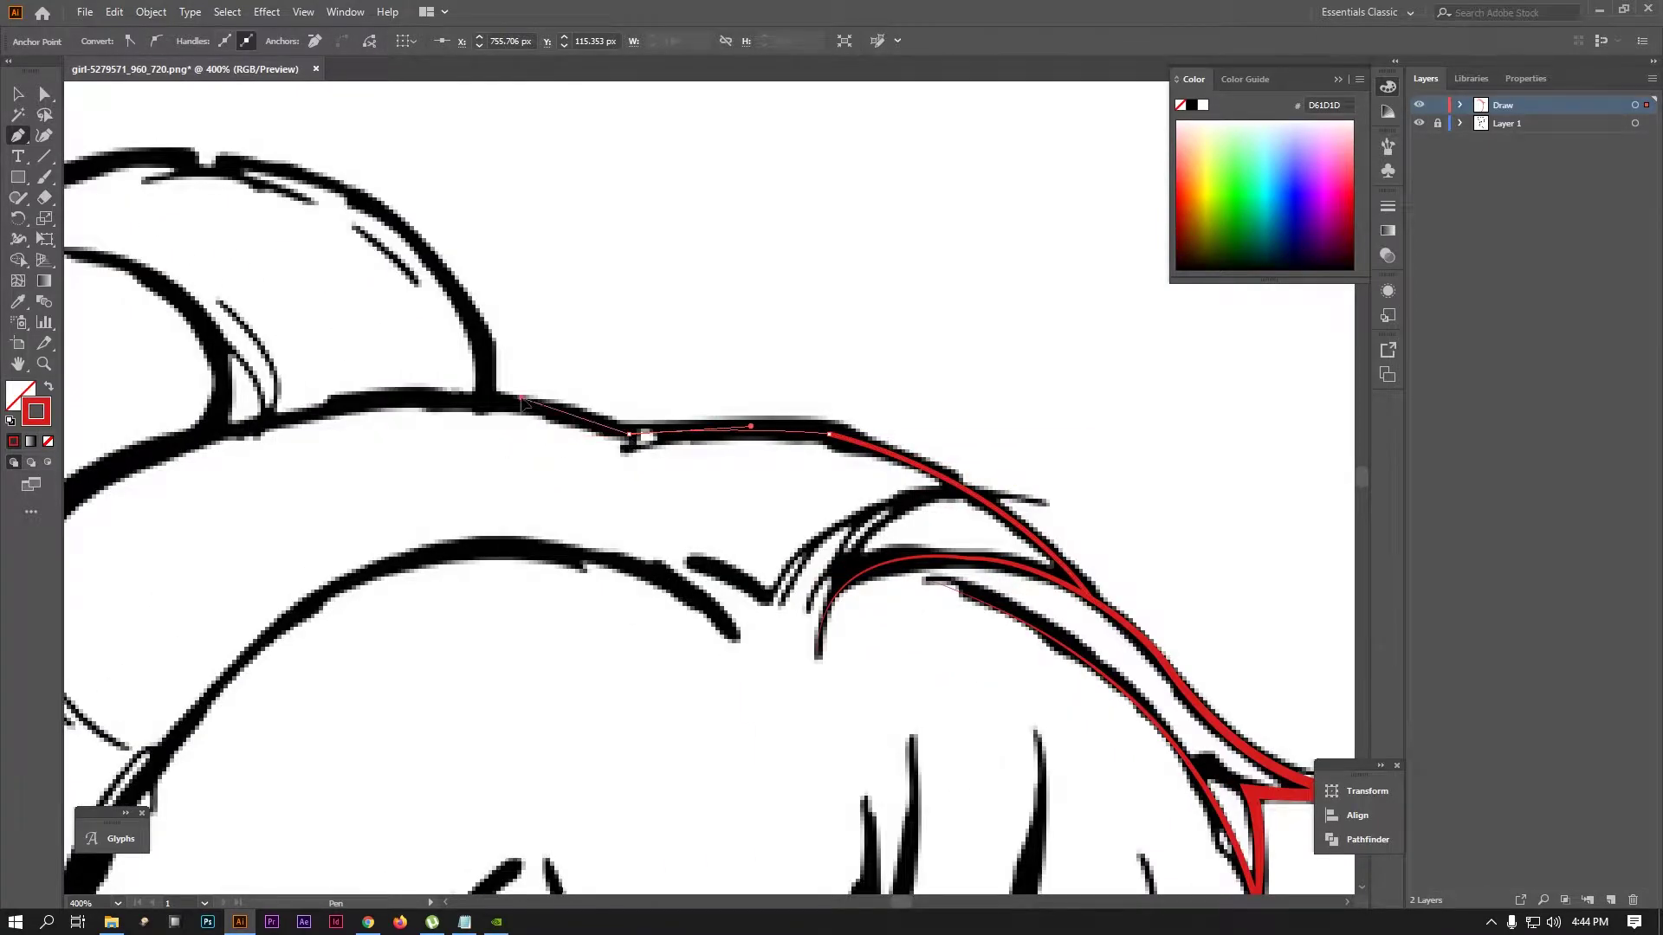
left_click(480, 398)
left_click_drag(480, 397, 719, 415)
Continue the path over the top of the head, around the bun and down its left side
mouse_move(427, 183)
left_mouse_down()
mouse_move(554, 278)
mouse_move(757, 284)
mouse_move(214, 367)
left_mouse_up()
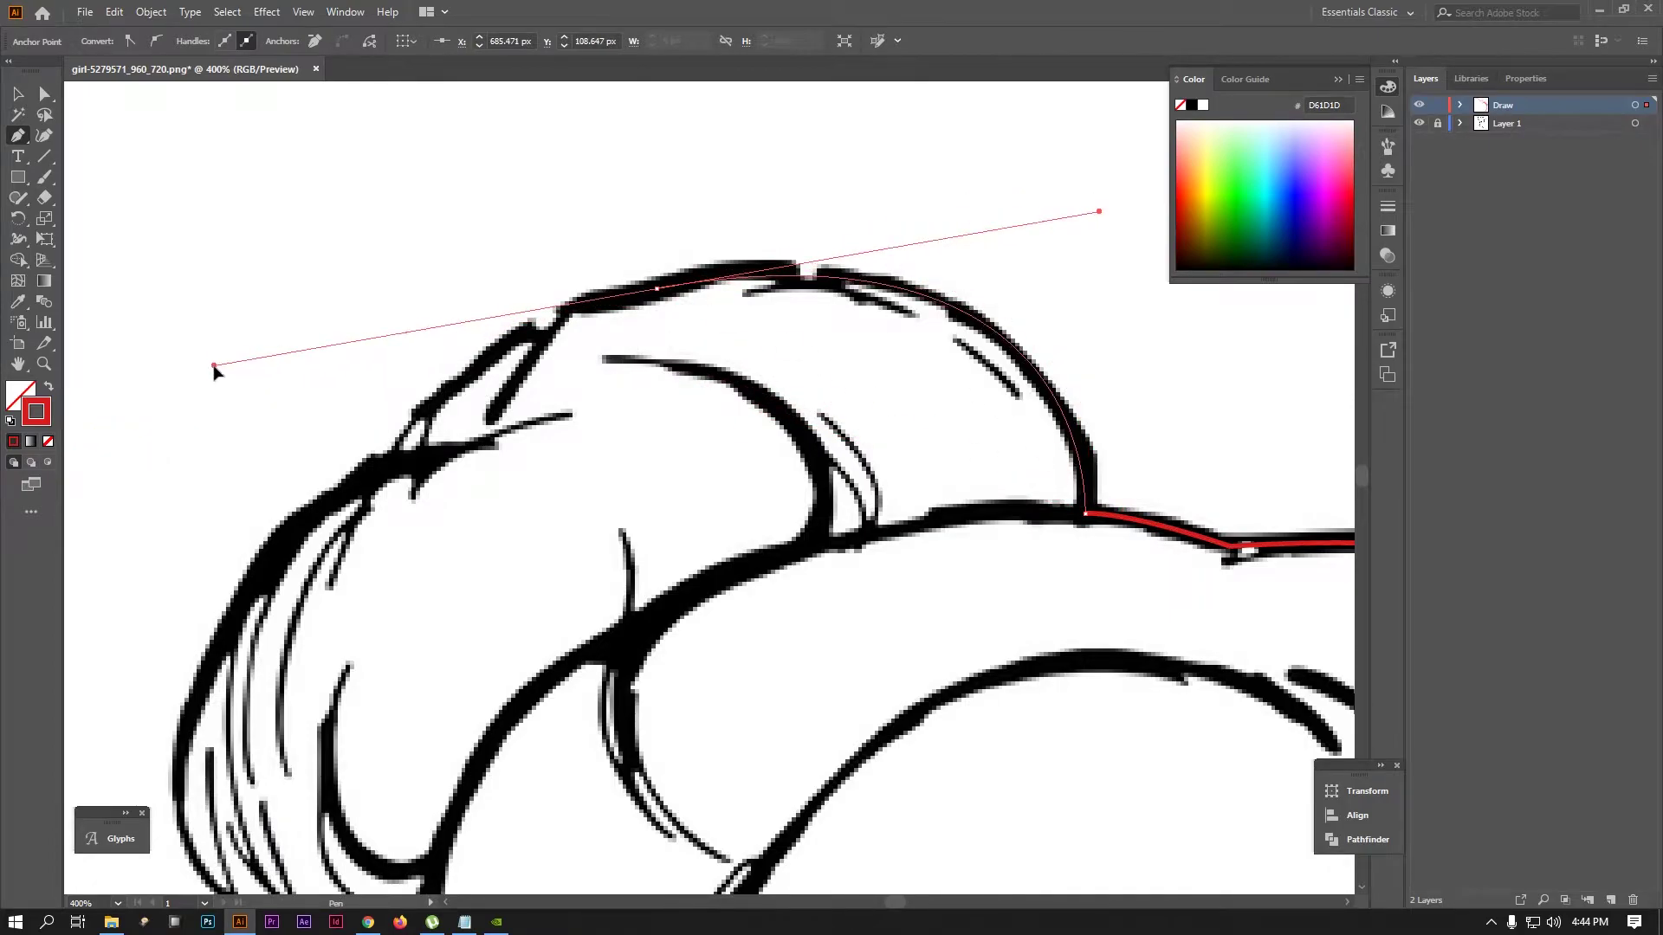
left_click_drag(479, 436, 554, 373)
mouse_move(459, 398)
left_mouse_down()
mouse_move(394, 539)
mouse_move(355, 554)
left_mouse_up()
left_click_drag(501, 384, 565, 388)
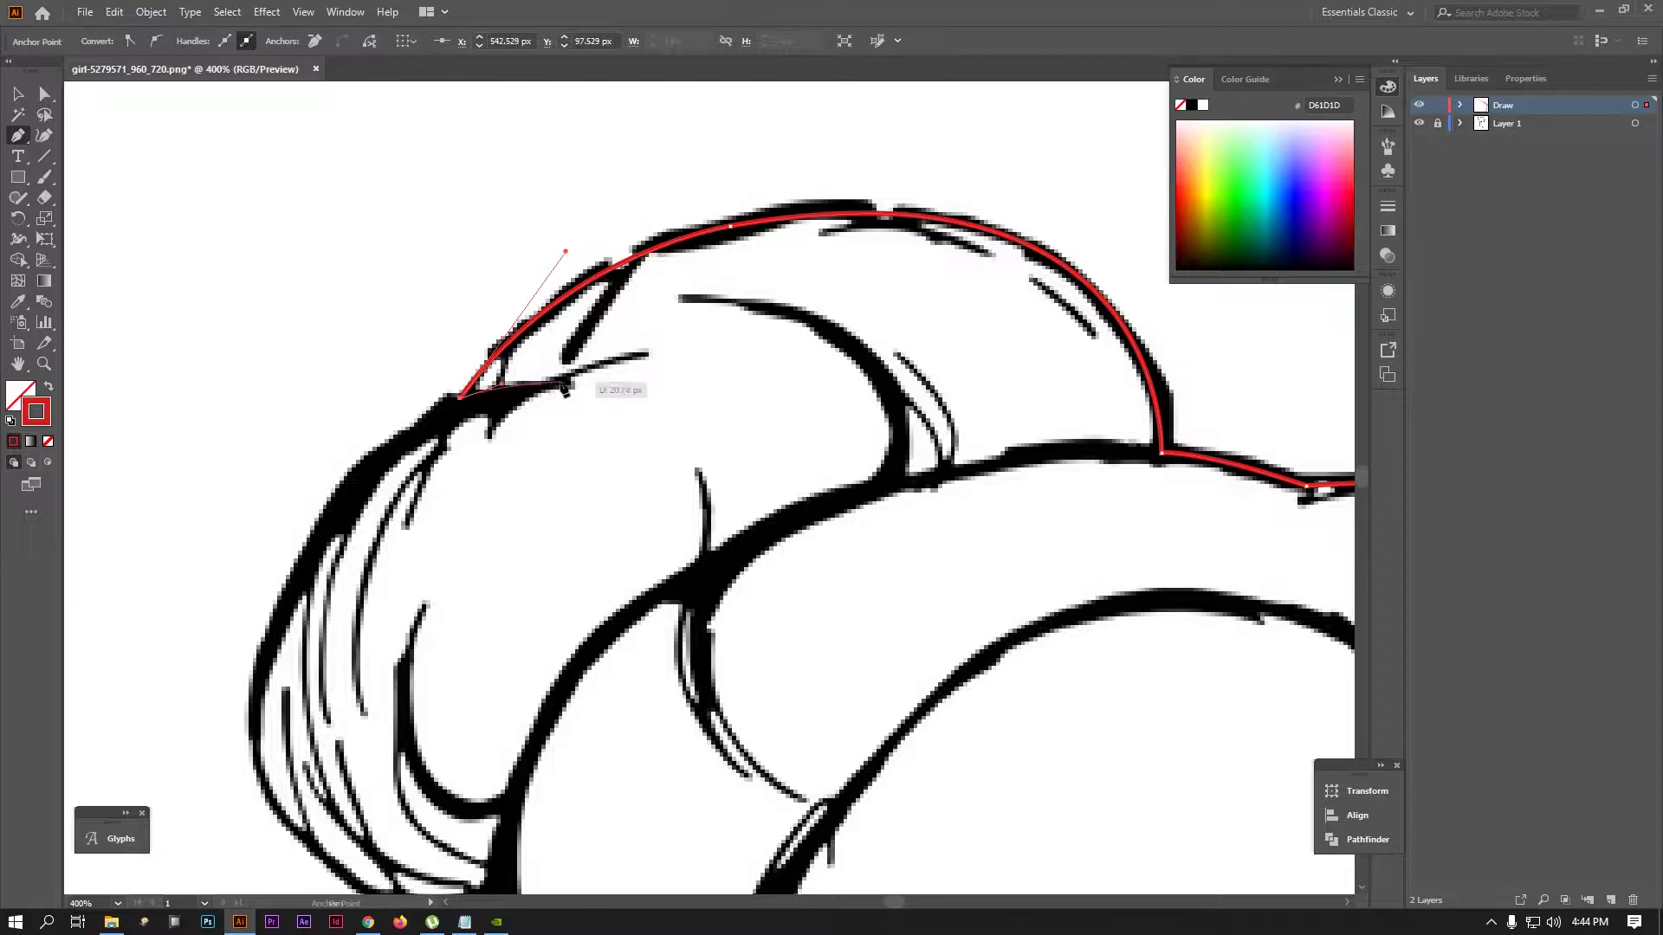
left_click_drag(465, 402, 518, 160)
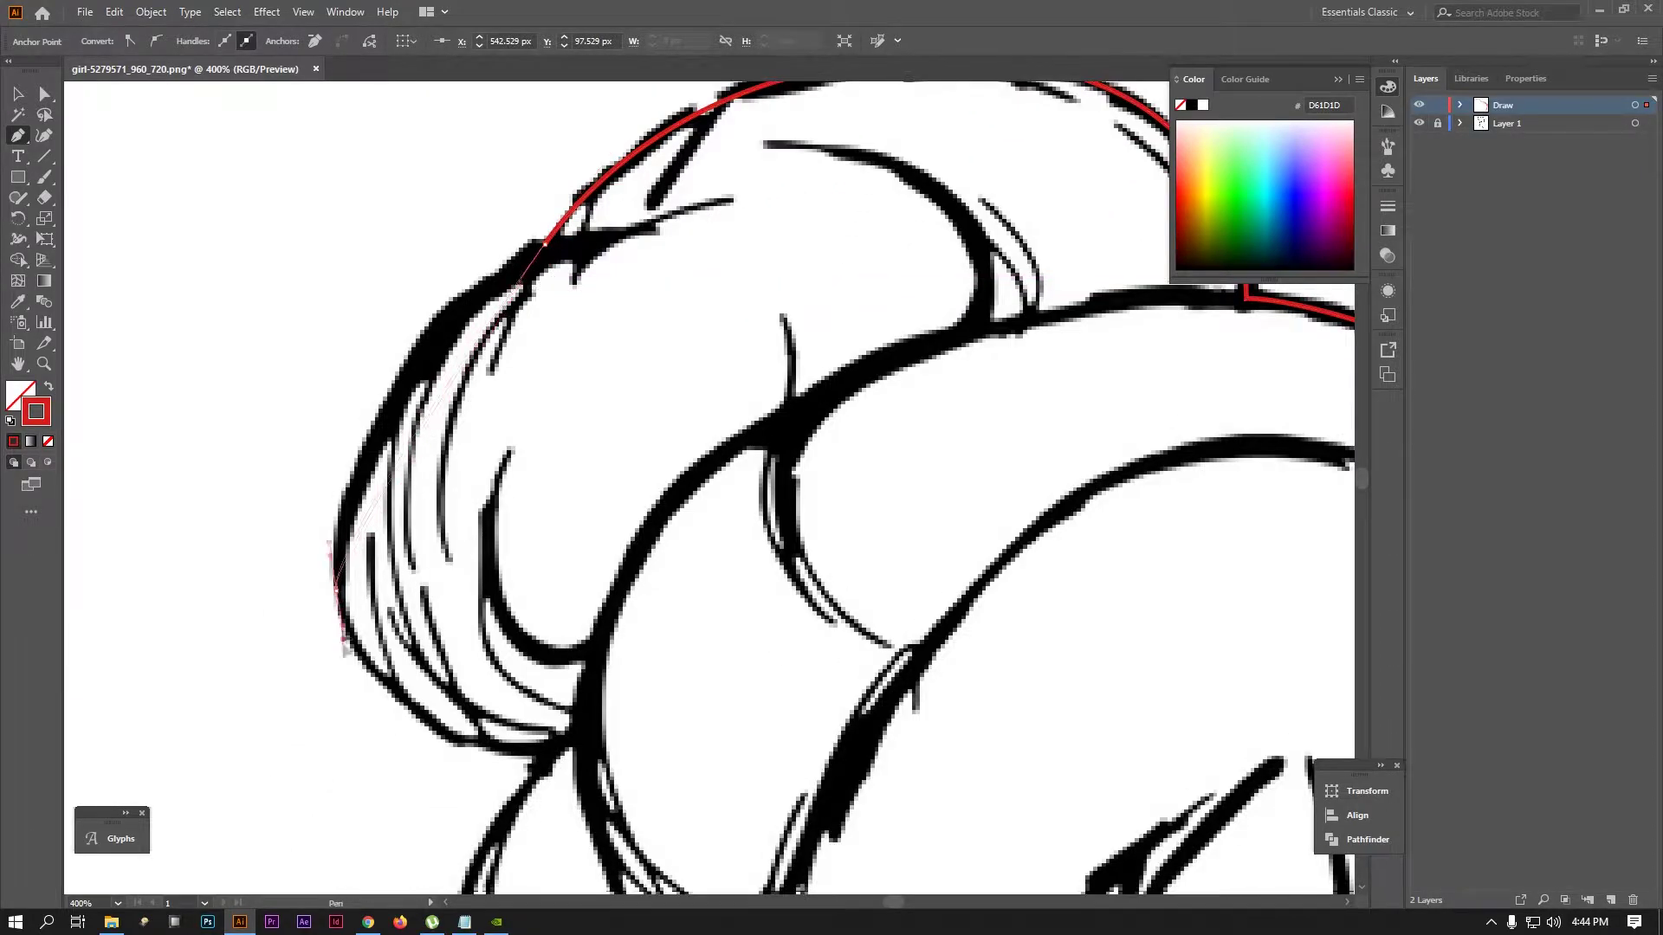
left_click_drag(315, 452, 302, 520)
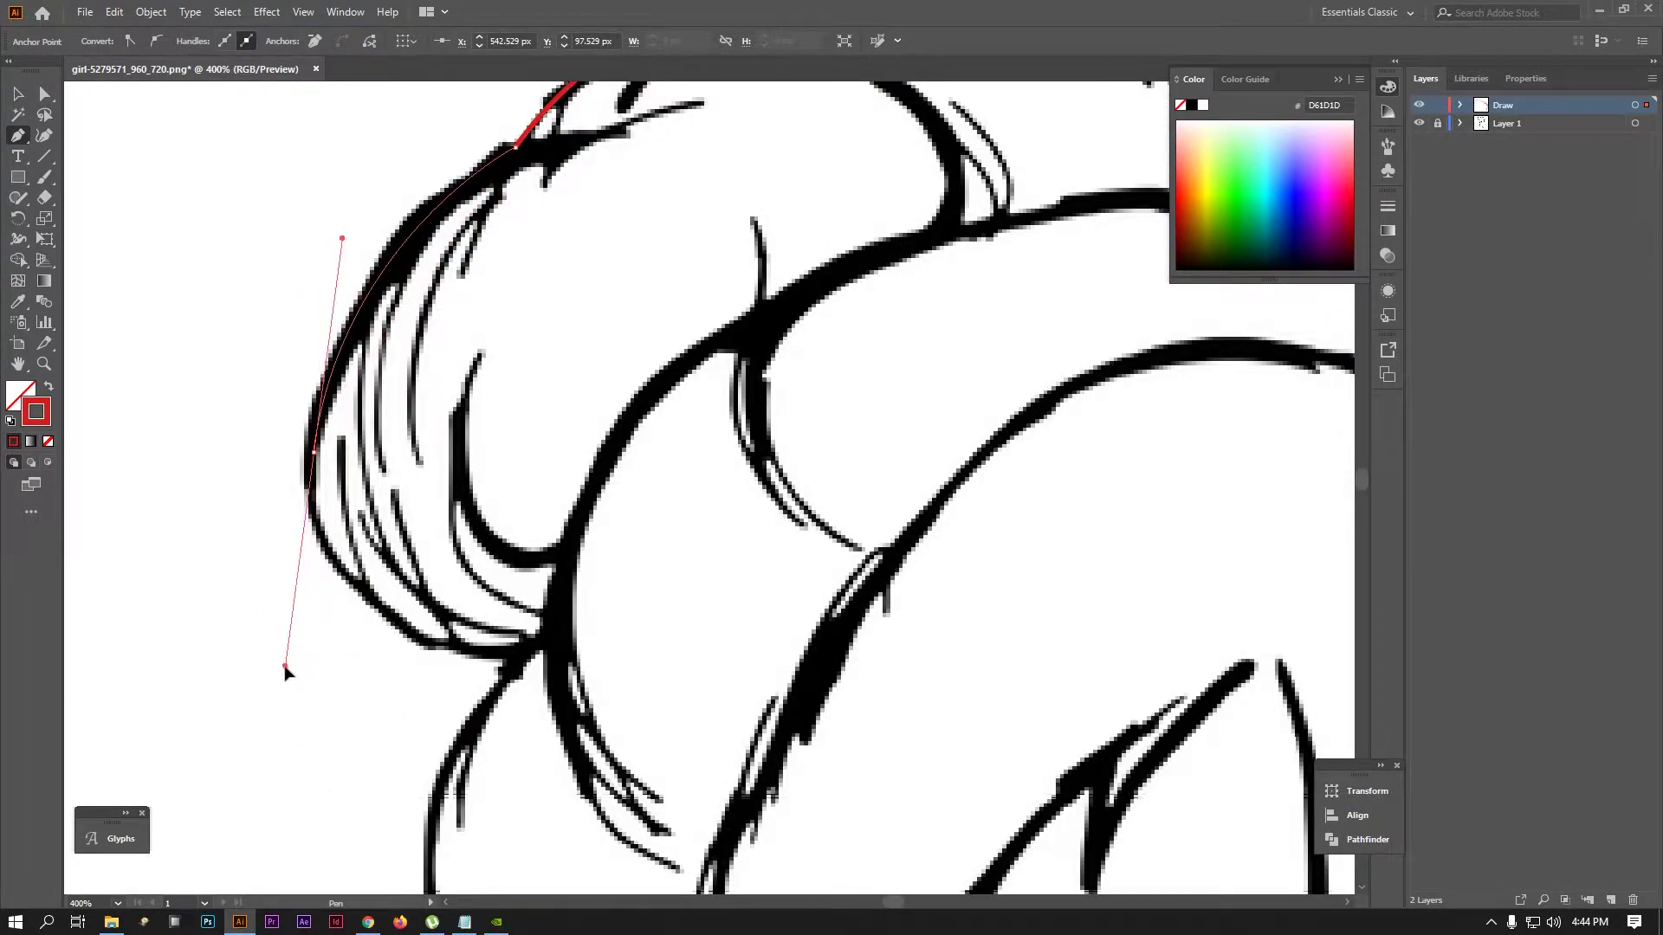
left_click_drag(551, 642, 753, 603)
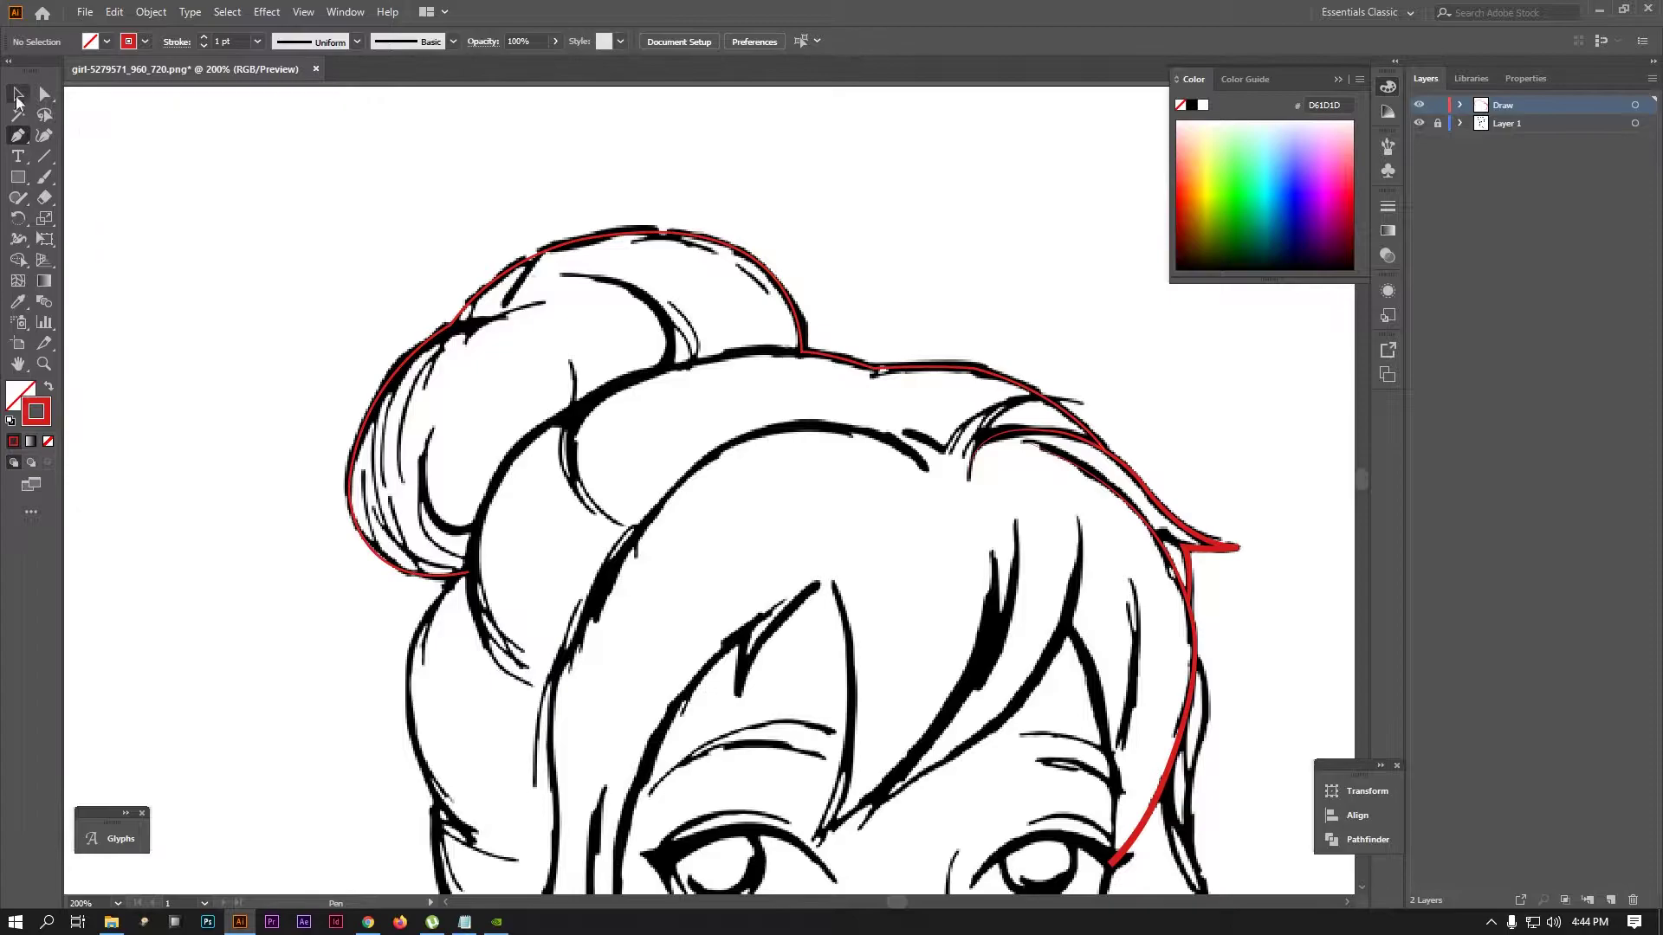
Give the outer hair outline a 5 pt stroke with the elliptical width profile
left_click(561, 251)
left_click(203, 36)
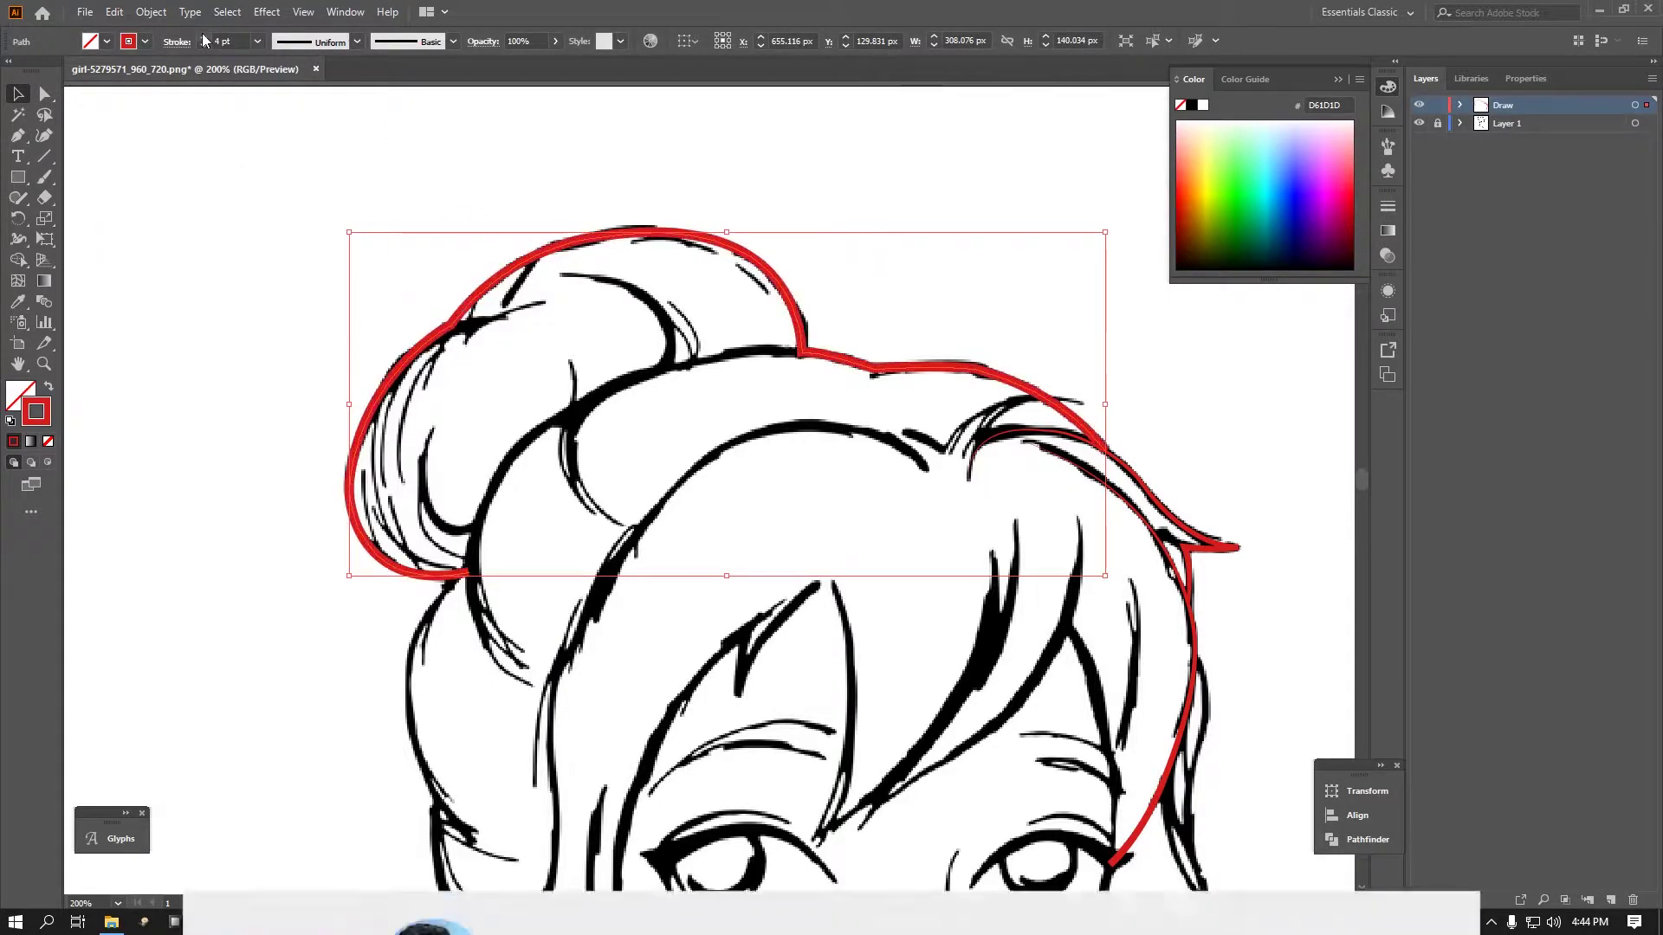
left_click(357, 41)
left_click(316, 167)
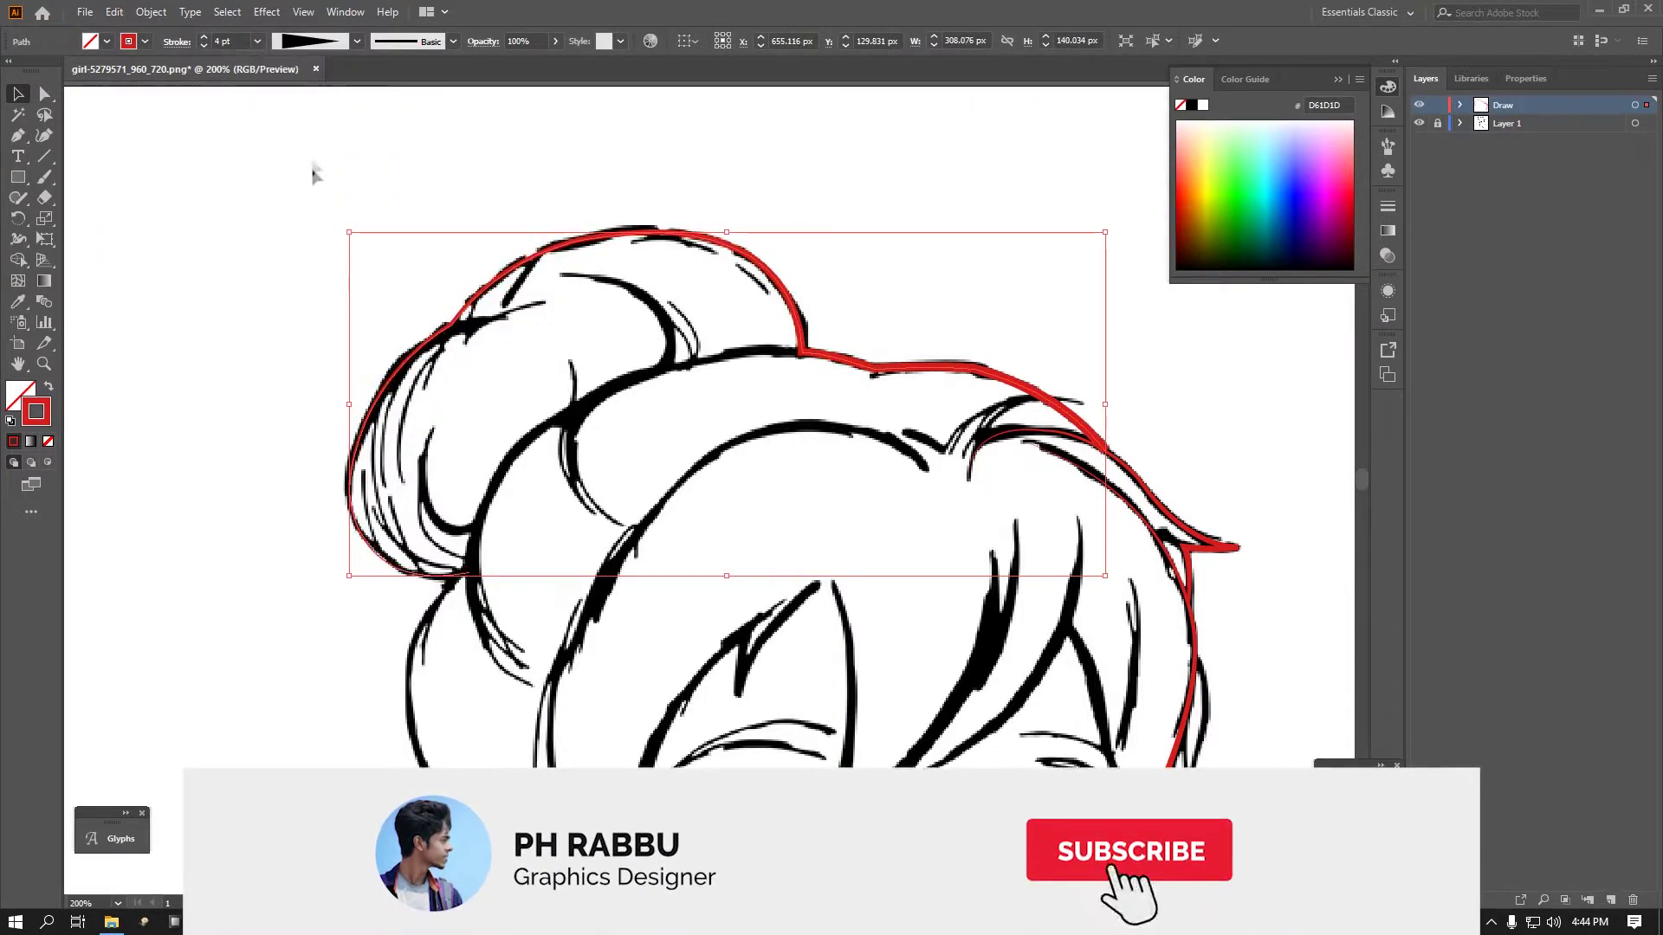
left_click(204, 37)
left_click(357, 41)
left_click(302, 111)
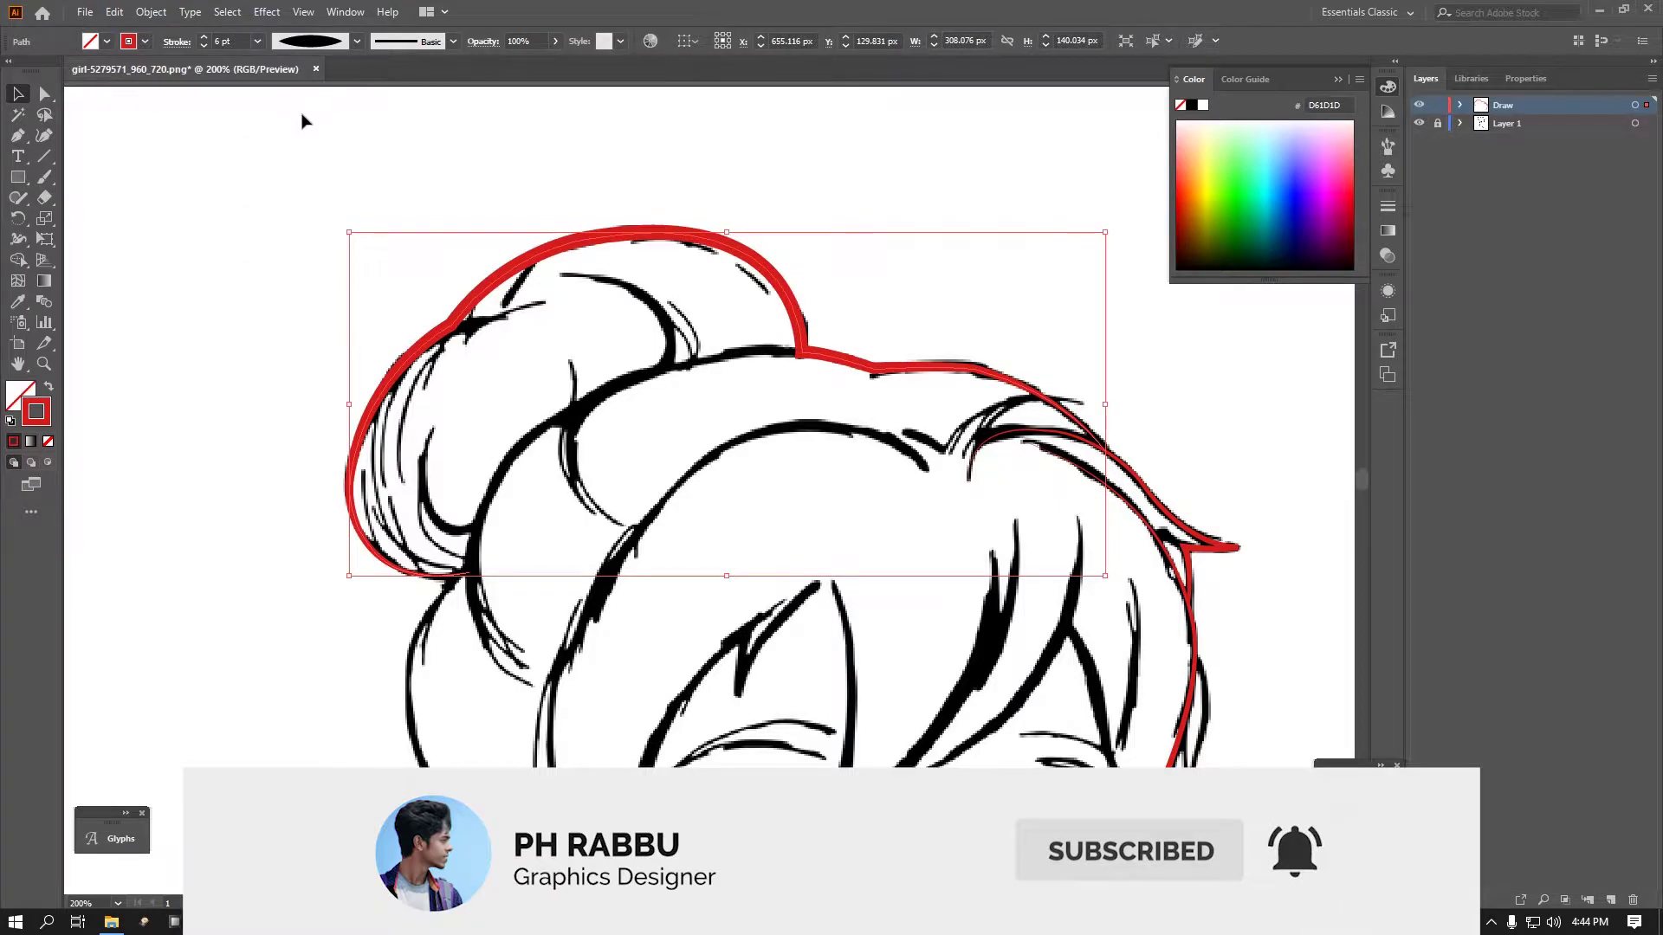
left_click(204, 45)
key("p")
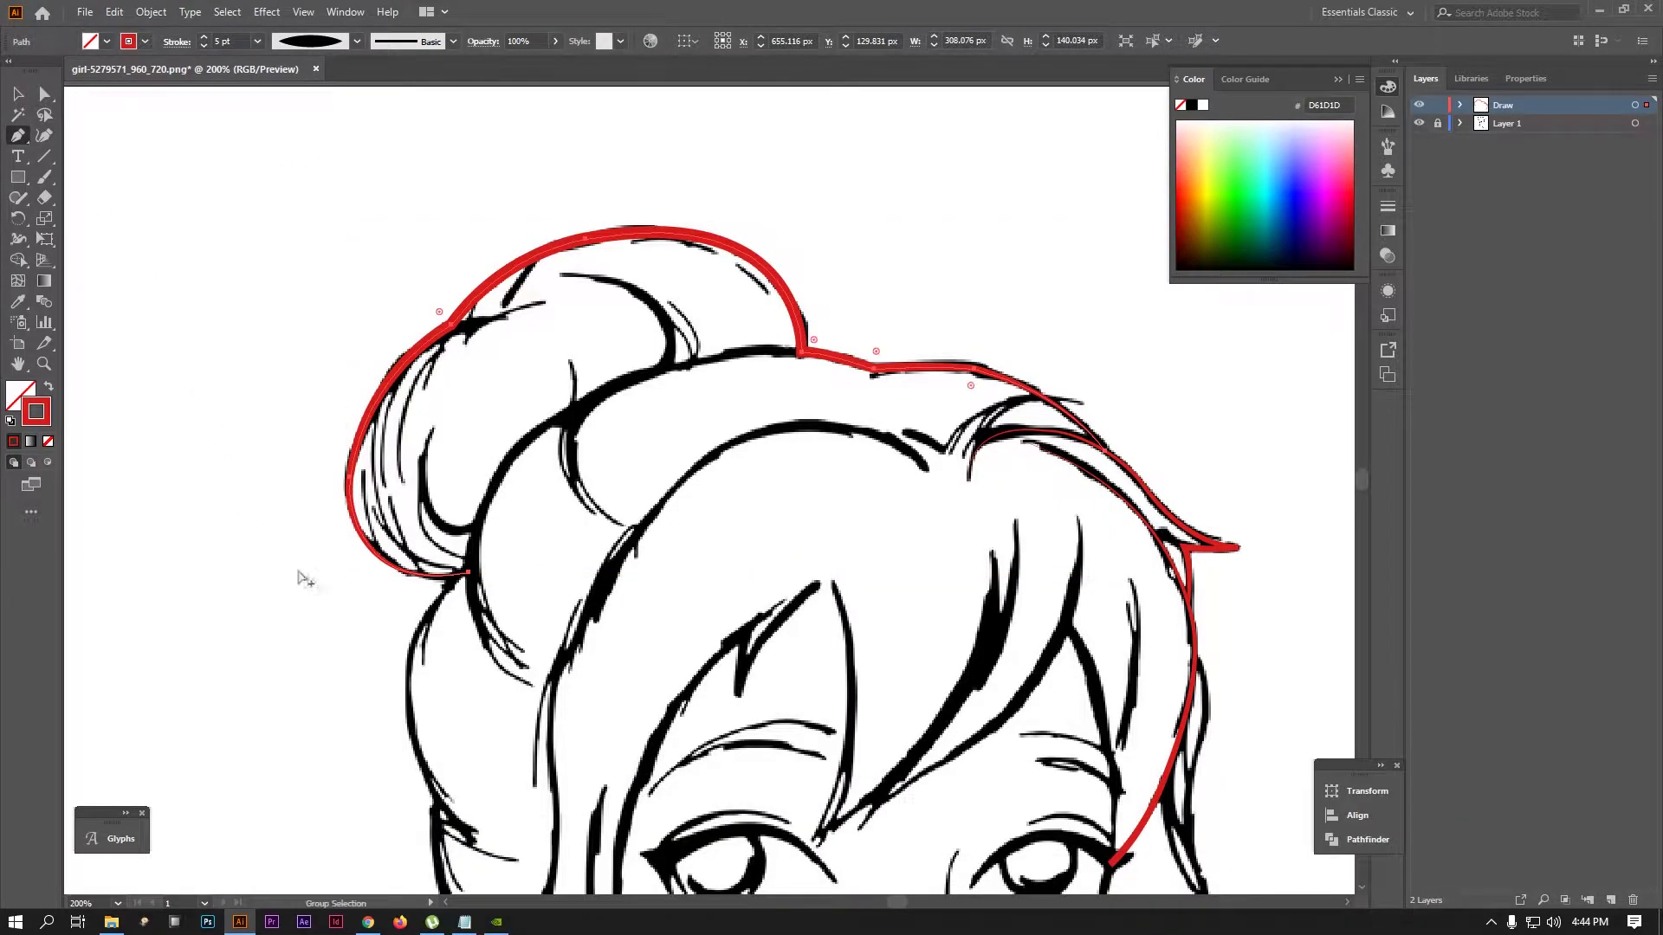
left_click(301, 578, "ctrl")
Start a red path from the outline's endpoint down the left hair edge to its tip
scroll(346, 378, "up", 3)
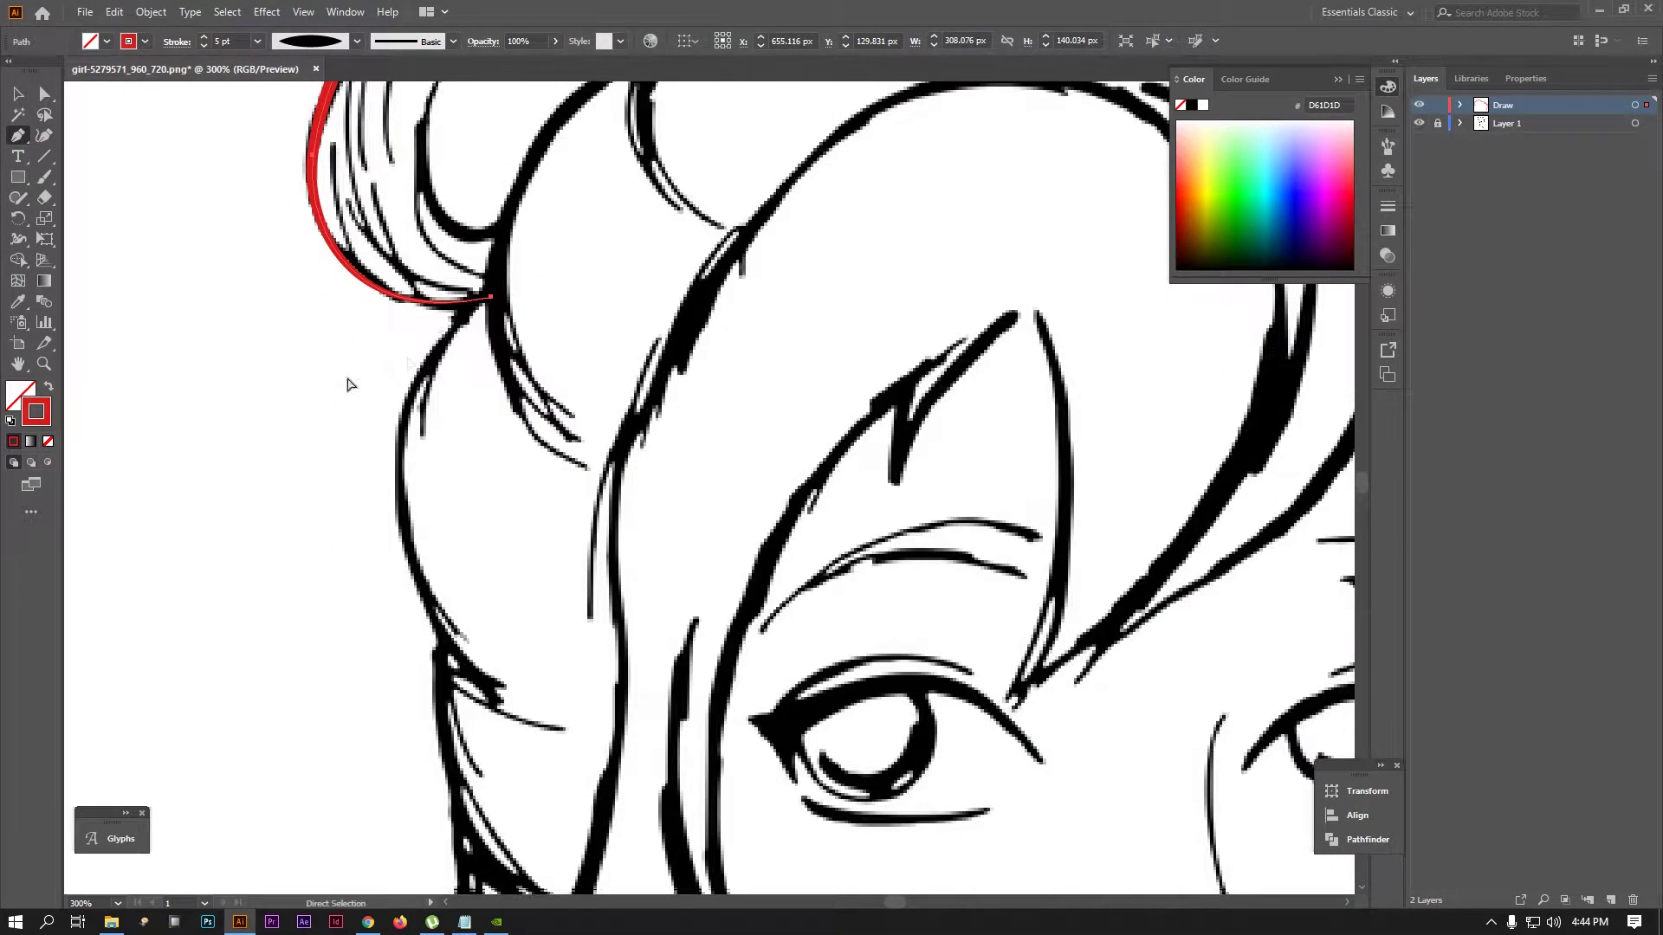
left_click(474, 303)
scroll(475, 303, "down", 2)
left_click_drag(444, 537, 563, 759)
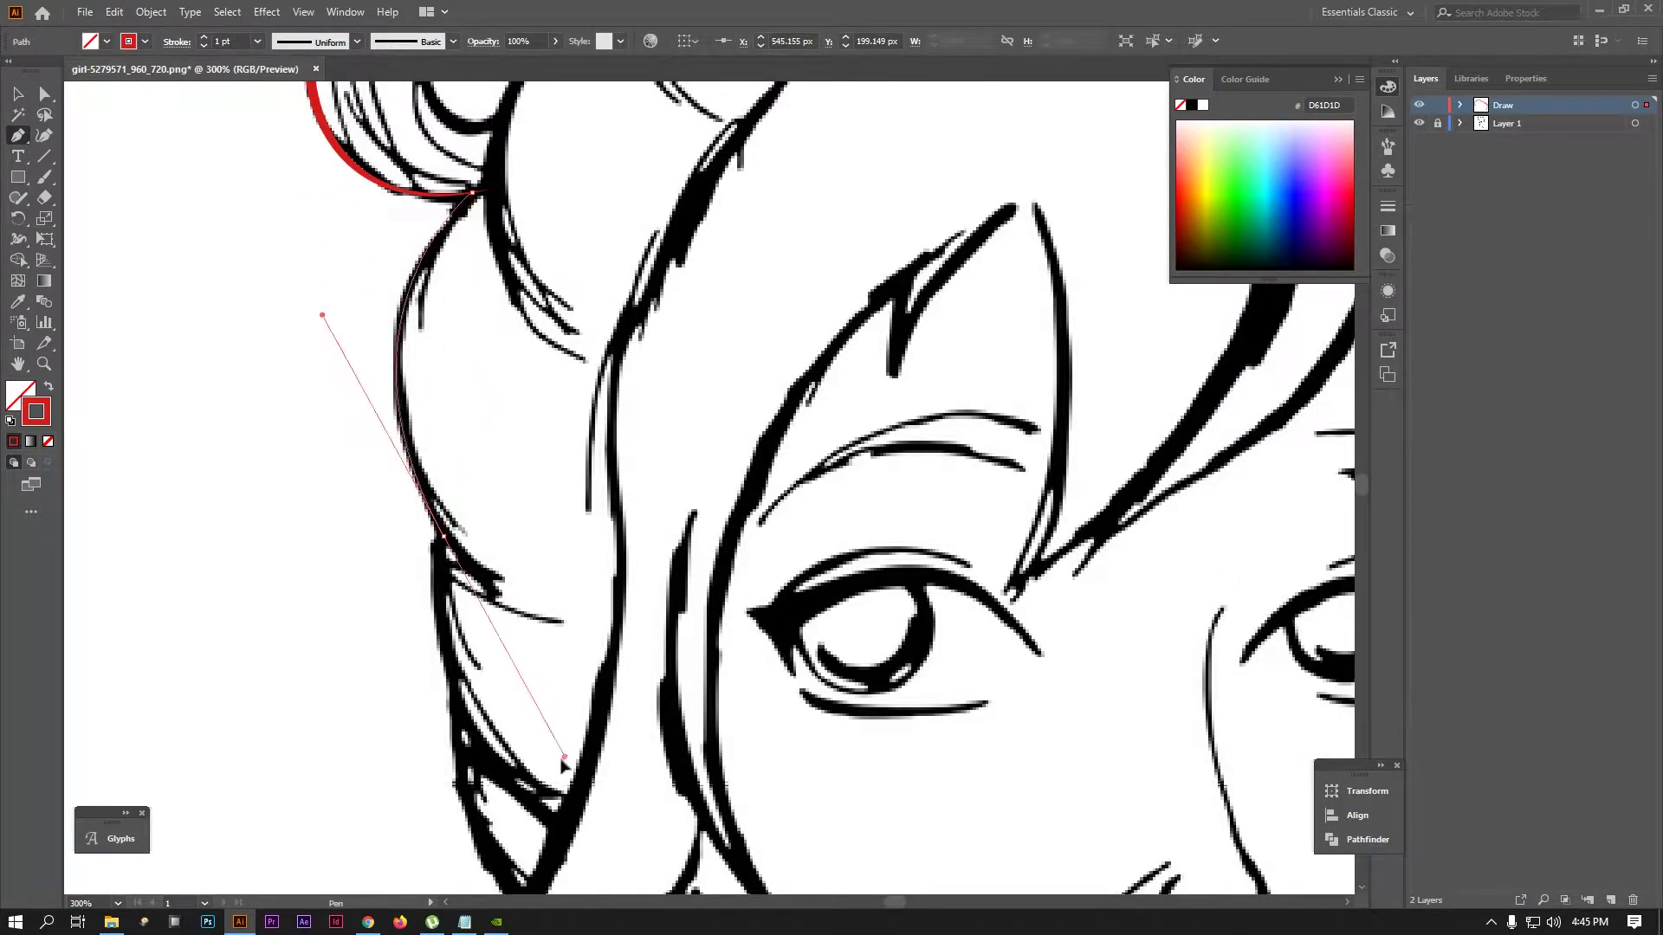
left_click_drag(446, 649, 384, 348)
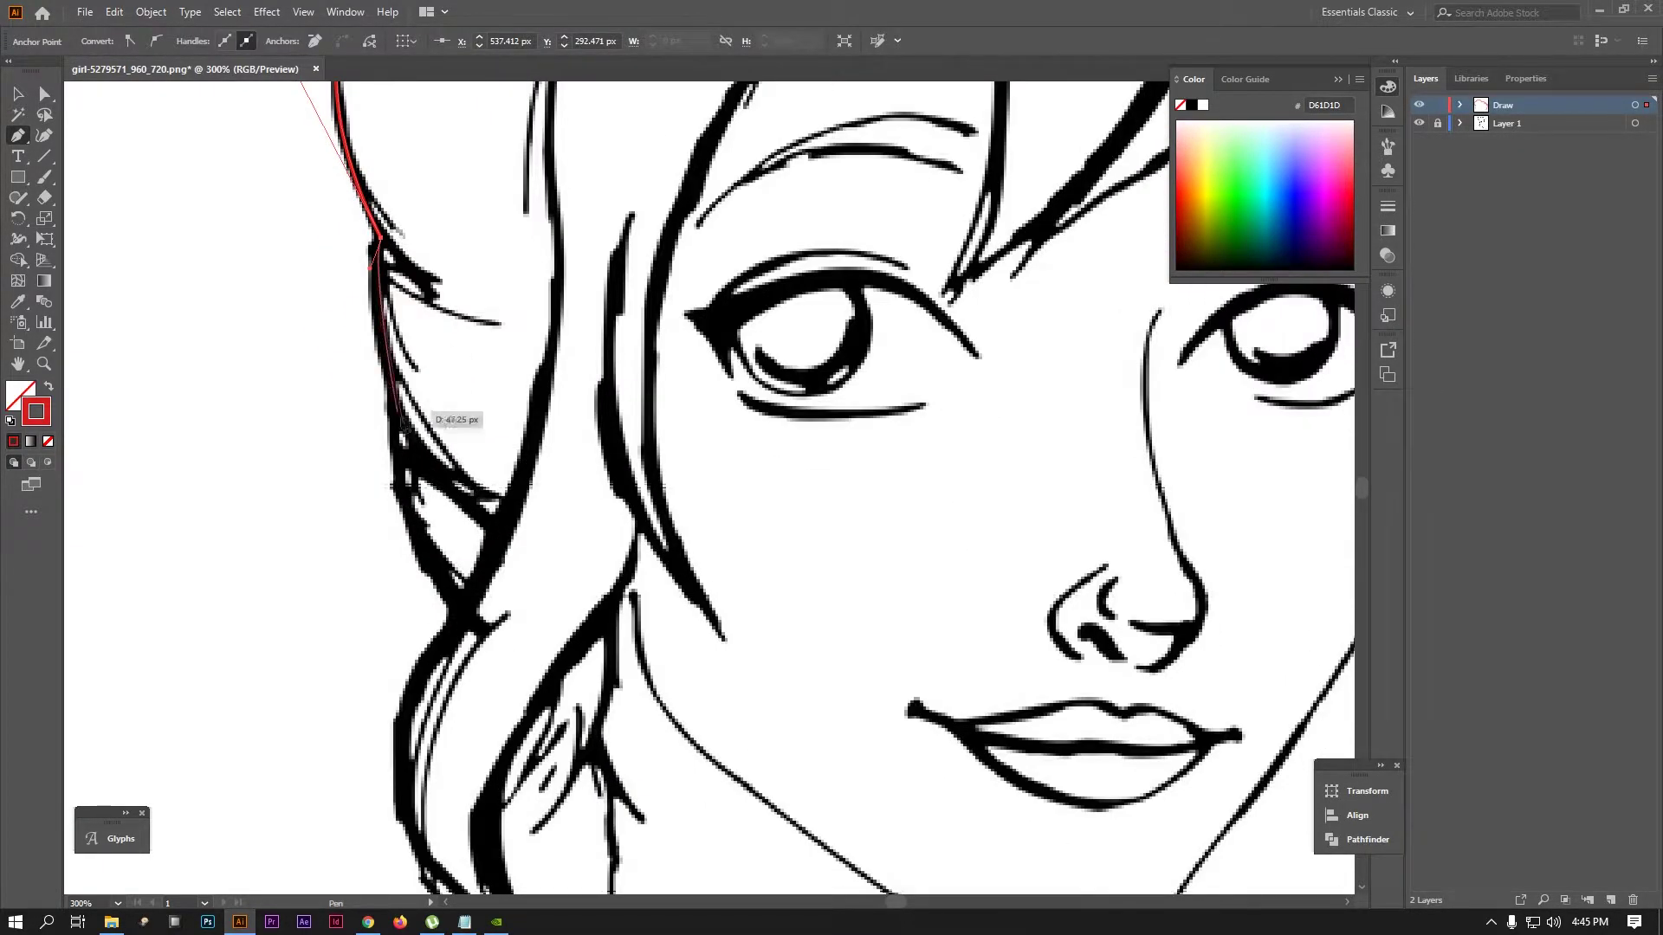
left_click_drag(456, 610, 500, 496)
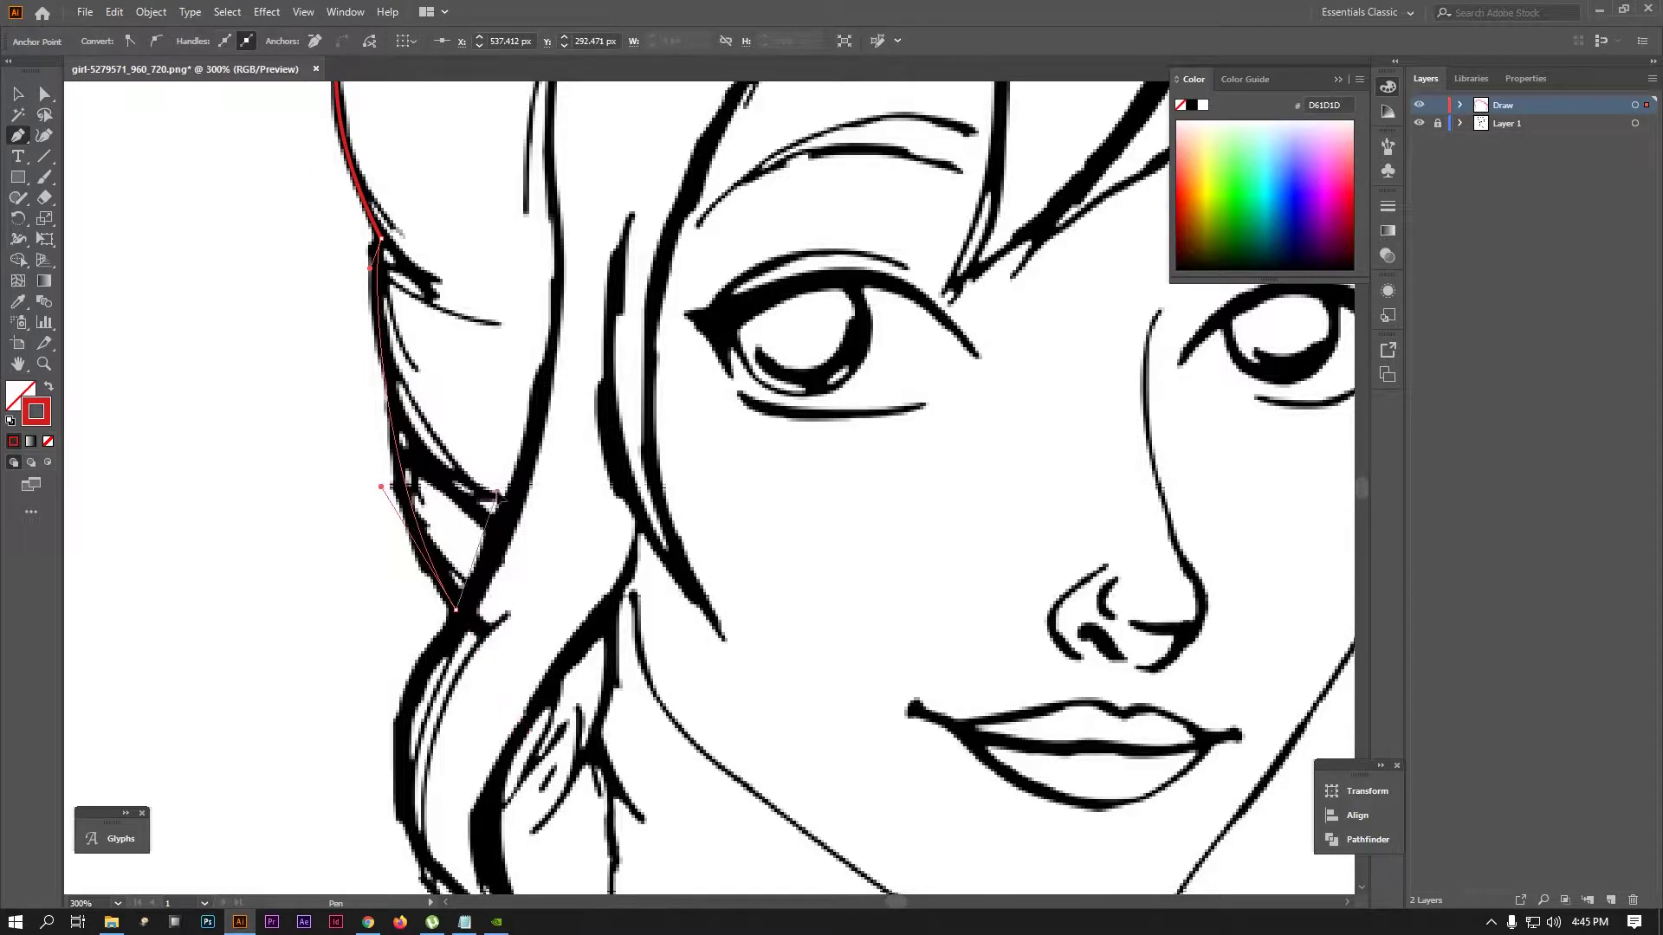
left_click_drag(563, 346, 433, 615)
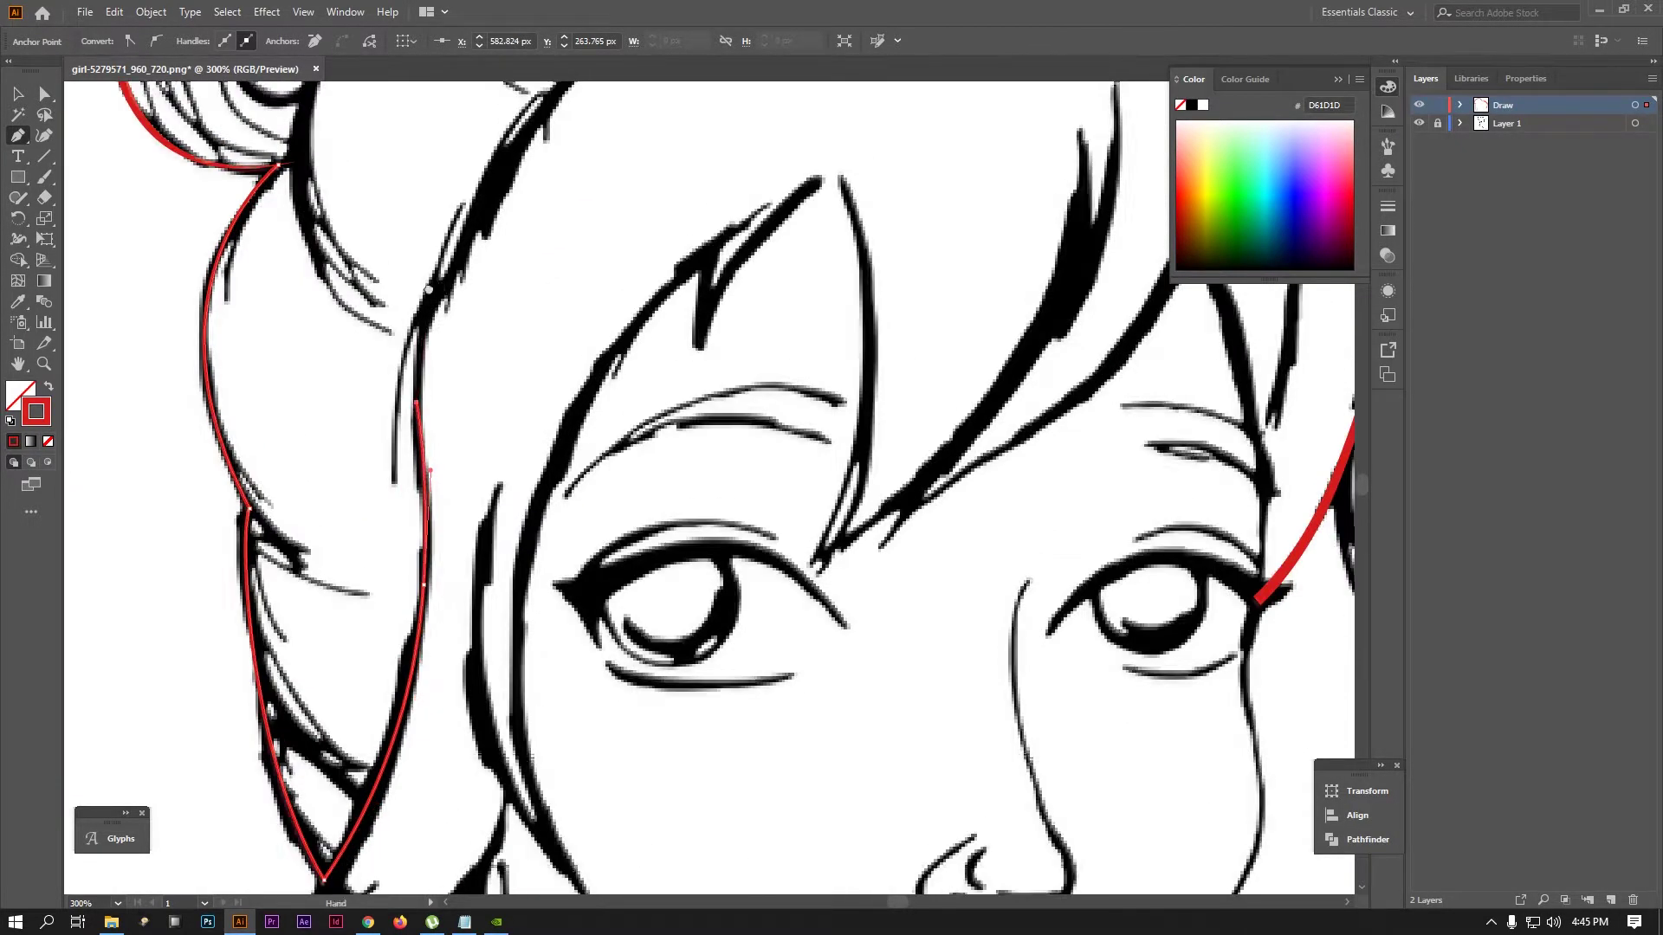
Continue the path across the forehead hairline, through the parting, to the right fringe
left_click_drag(485, 208, 316, 433)
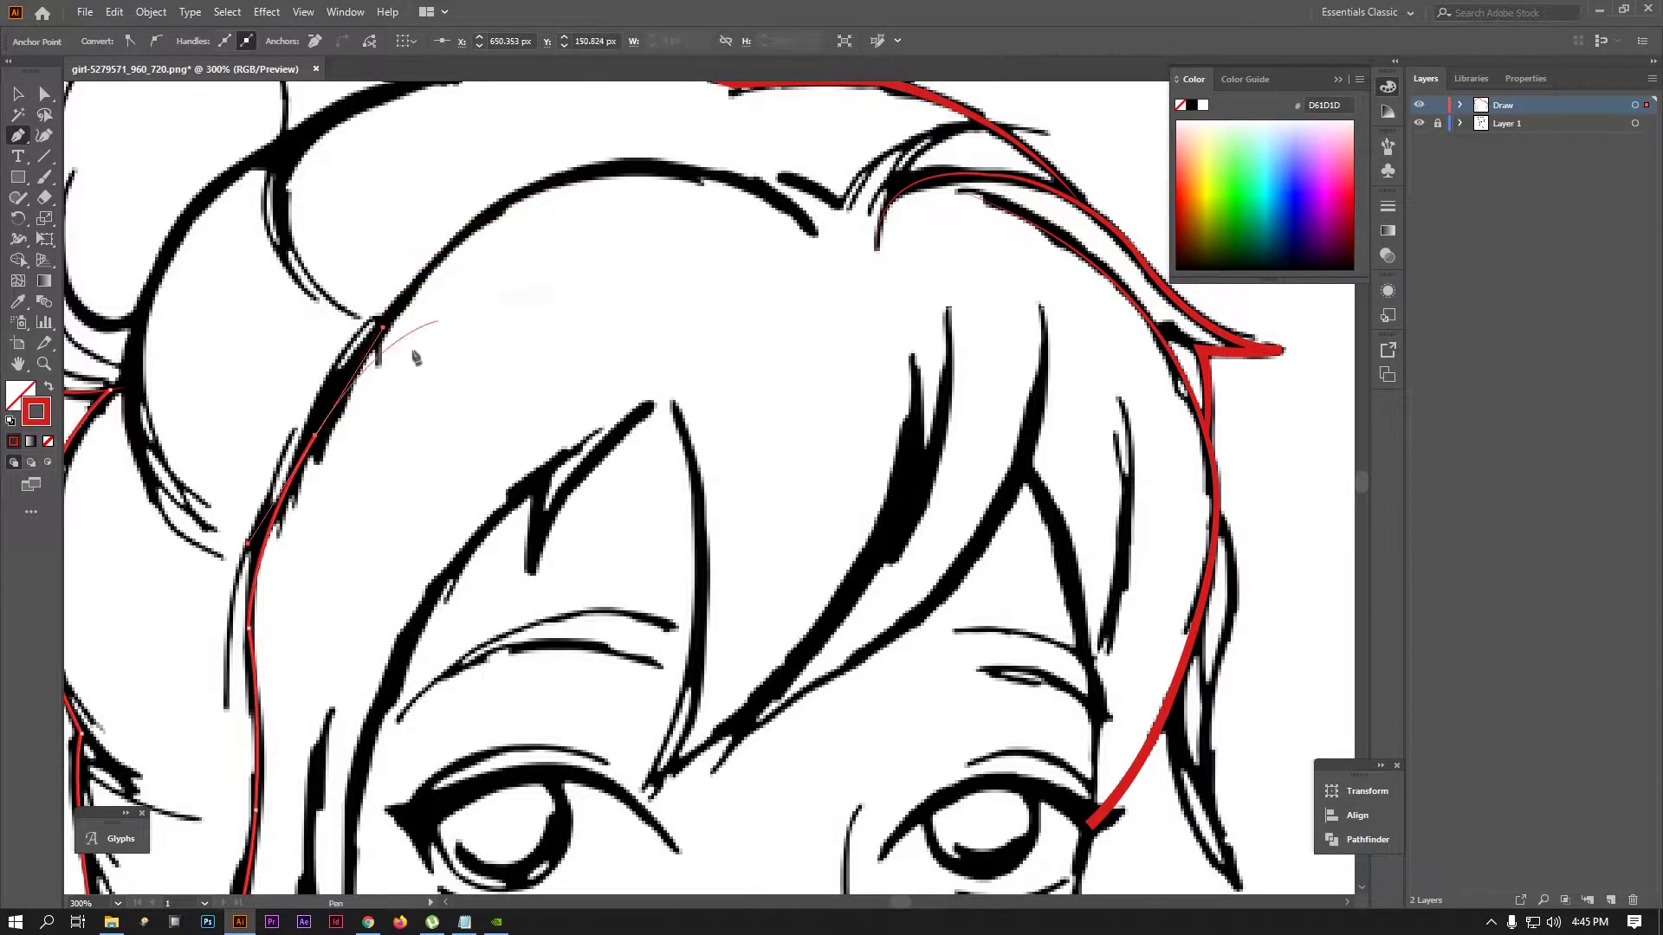
left_click_drag(431, 338, 292, 436)
left_click_drag(403, 284, 562, 201)
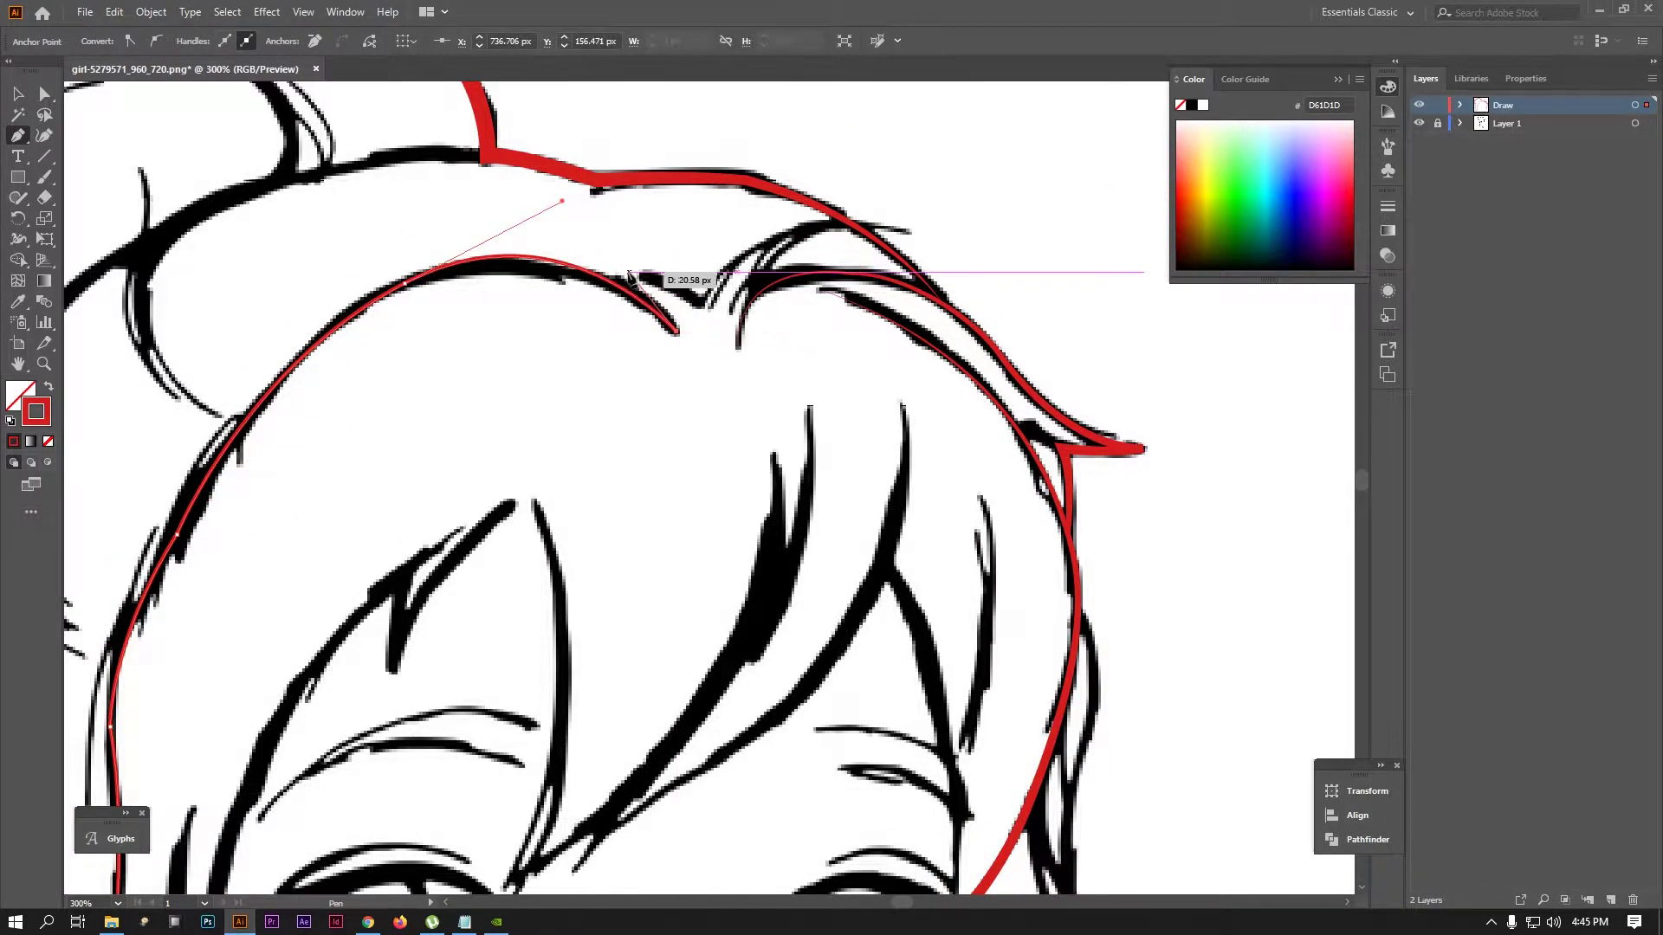
left_click_drag(658, 286, 680, 279)
left_click_drag(907, 233, 927, 234)
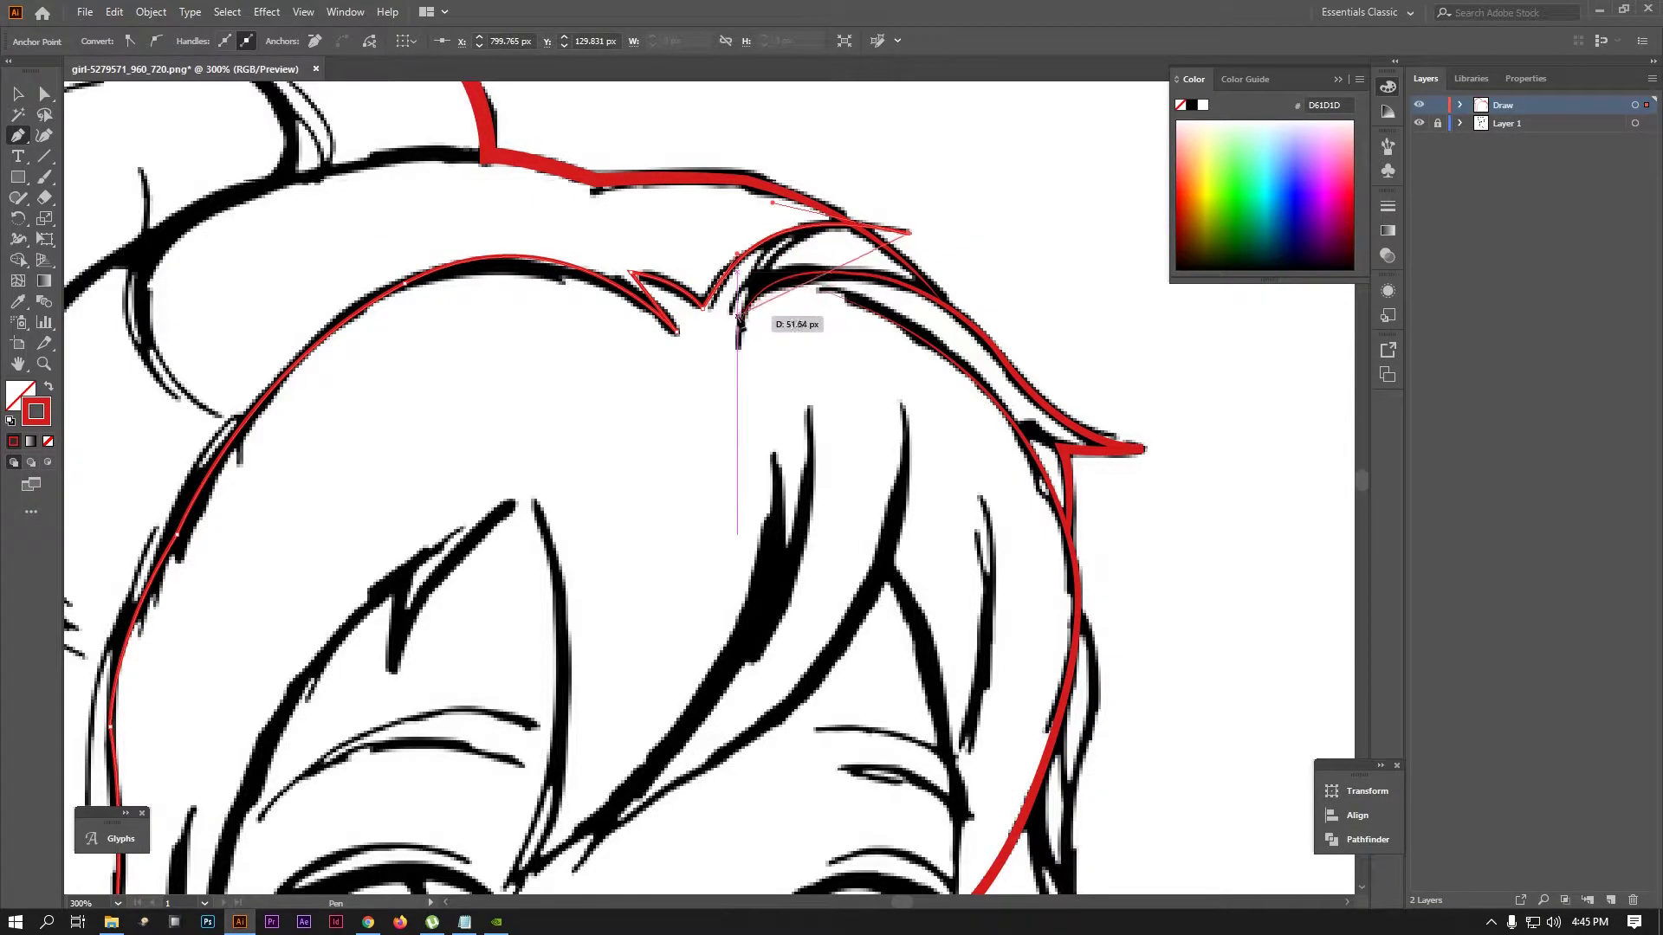
left_click_drag(805, 279, 755, 275)
left_click(1011, 224, "ctrl")
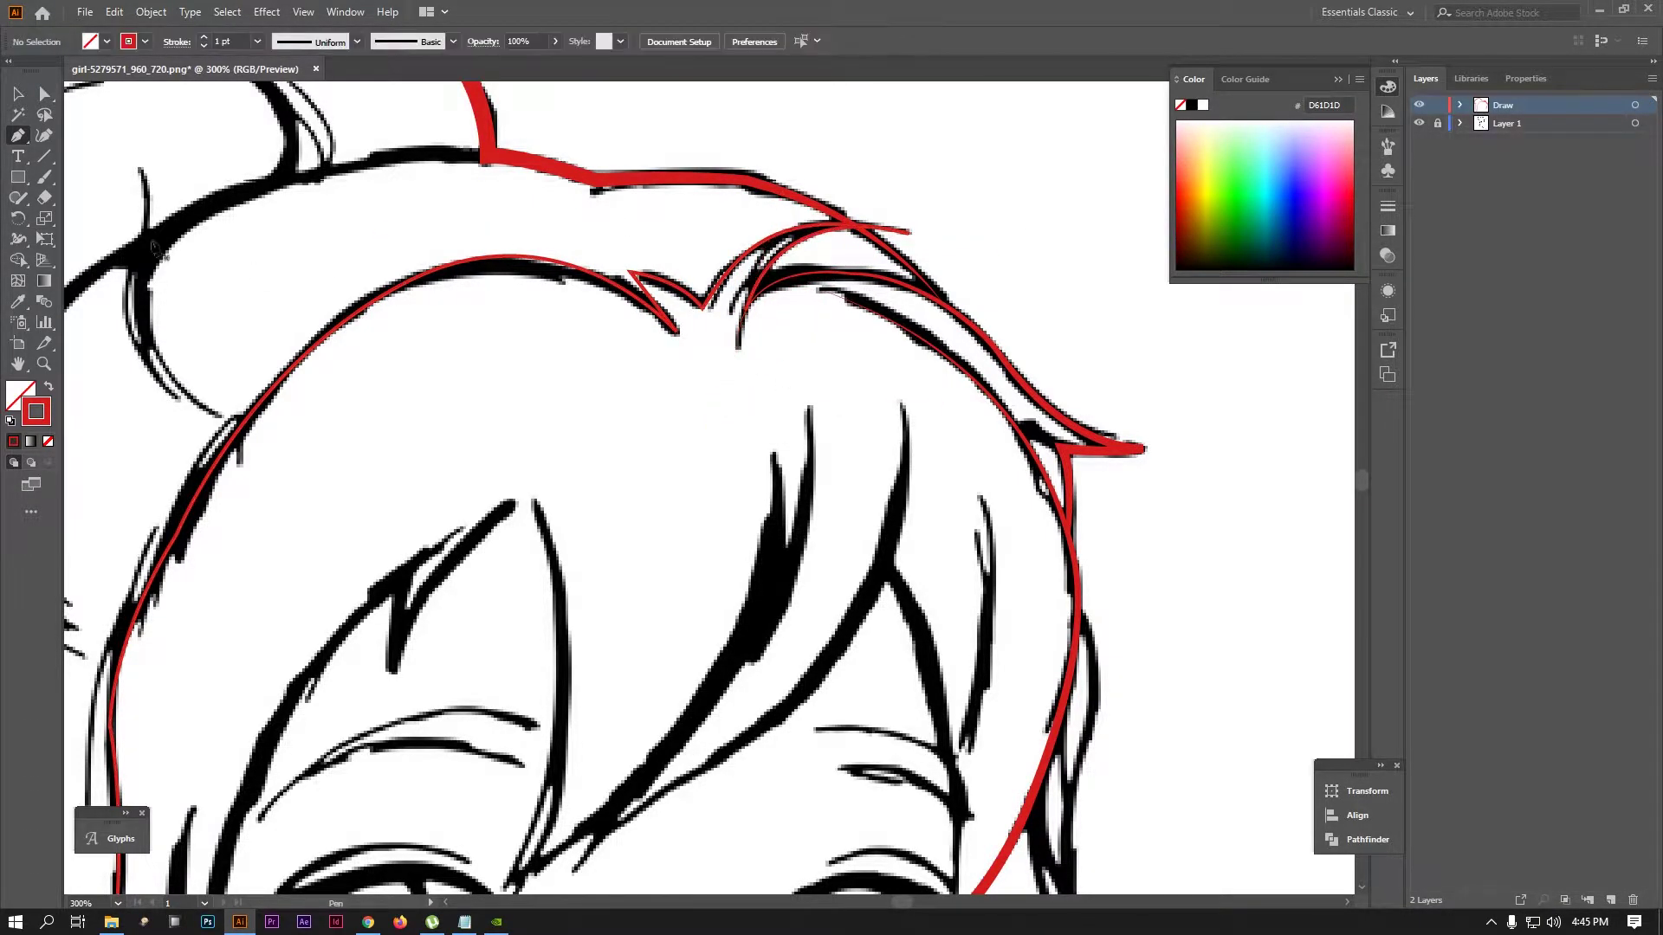
Give the inner hairline path a 4 pt stroke with the elliptical width profile
key("ctrl+minus")
left_click(416, 302)
left_click(204, 36)
left_click(357, 42)
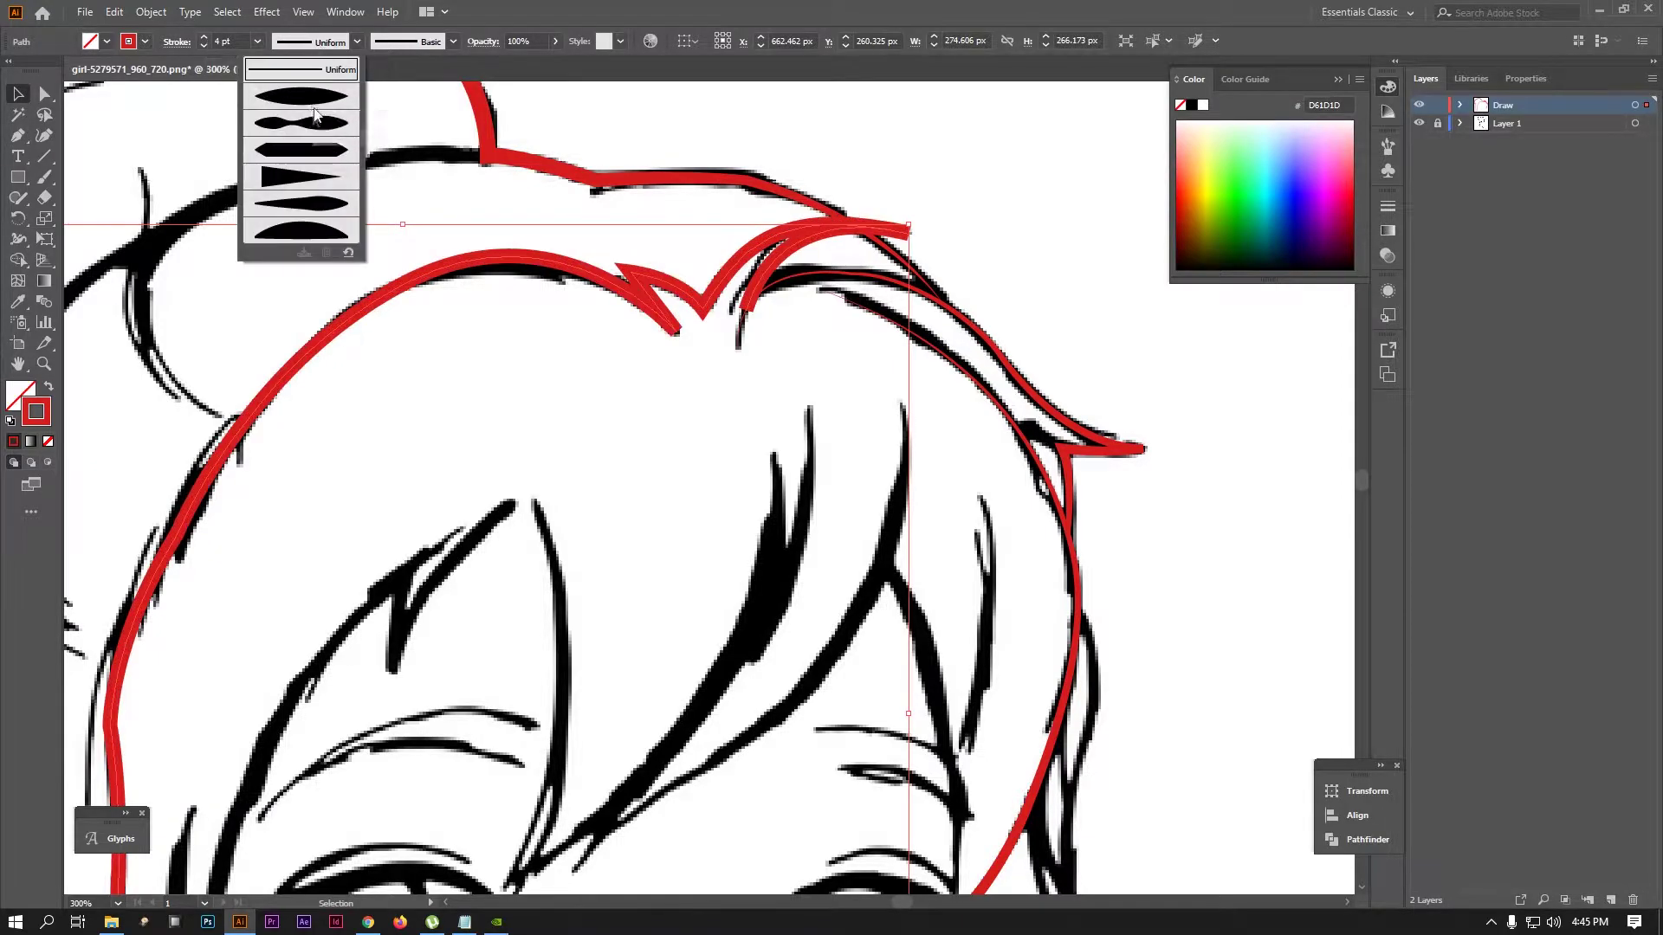
left_click(316, 113)
left_click_drag(448, 344, 576, 260)
left_click(163, 416, "ctrl")
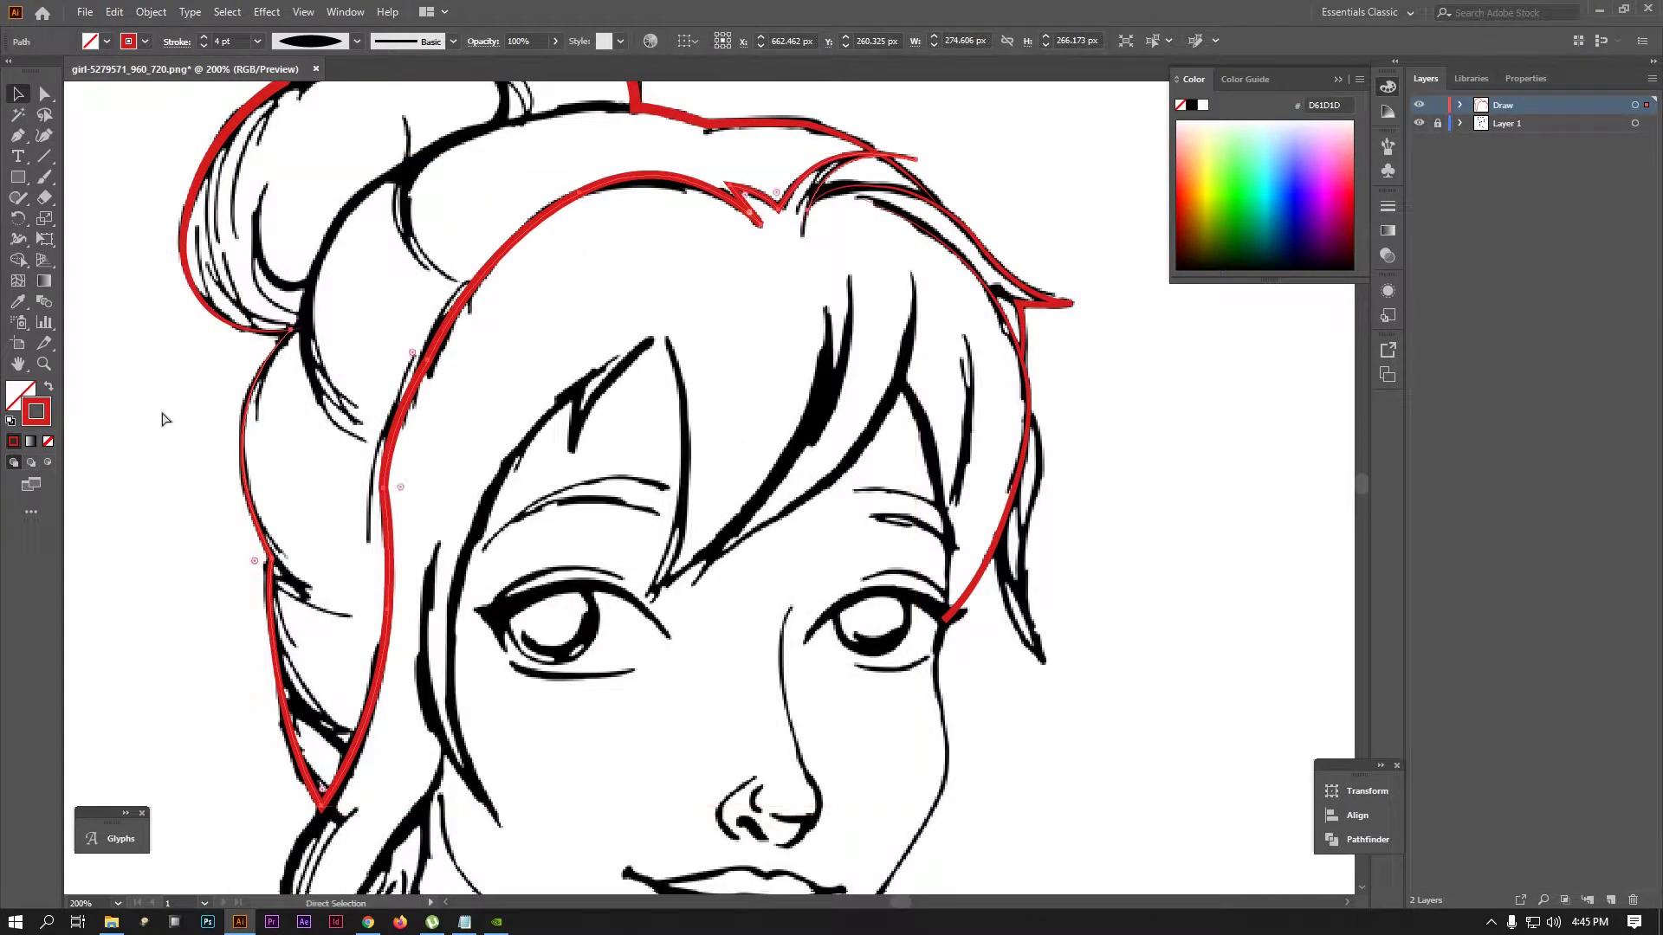
Hide and re-show the sketch layer to check the red lines
left_click(1419, 126)
scroll(728, 286, "down", 2)
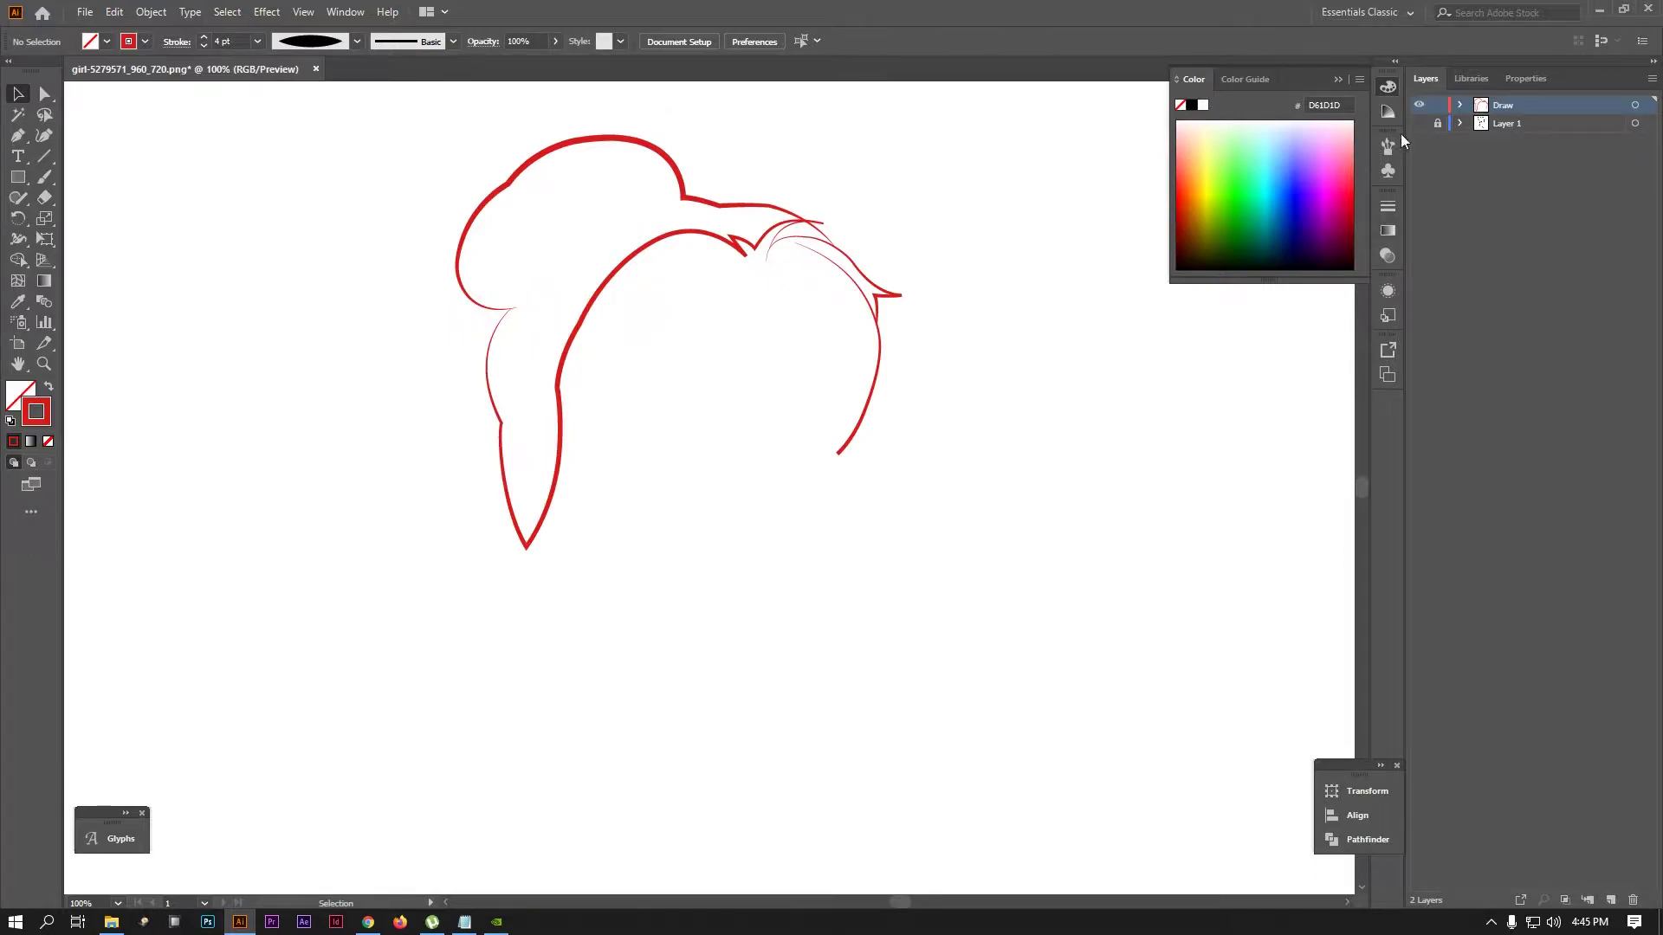
left_click(1420, 123)
Trace a strand along the bun's inner edge to the hairline, tapered toward one end
scroll(452, 170, "up", 2)
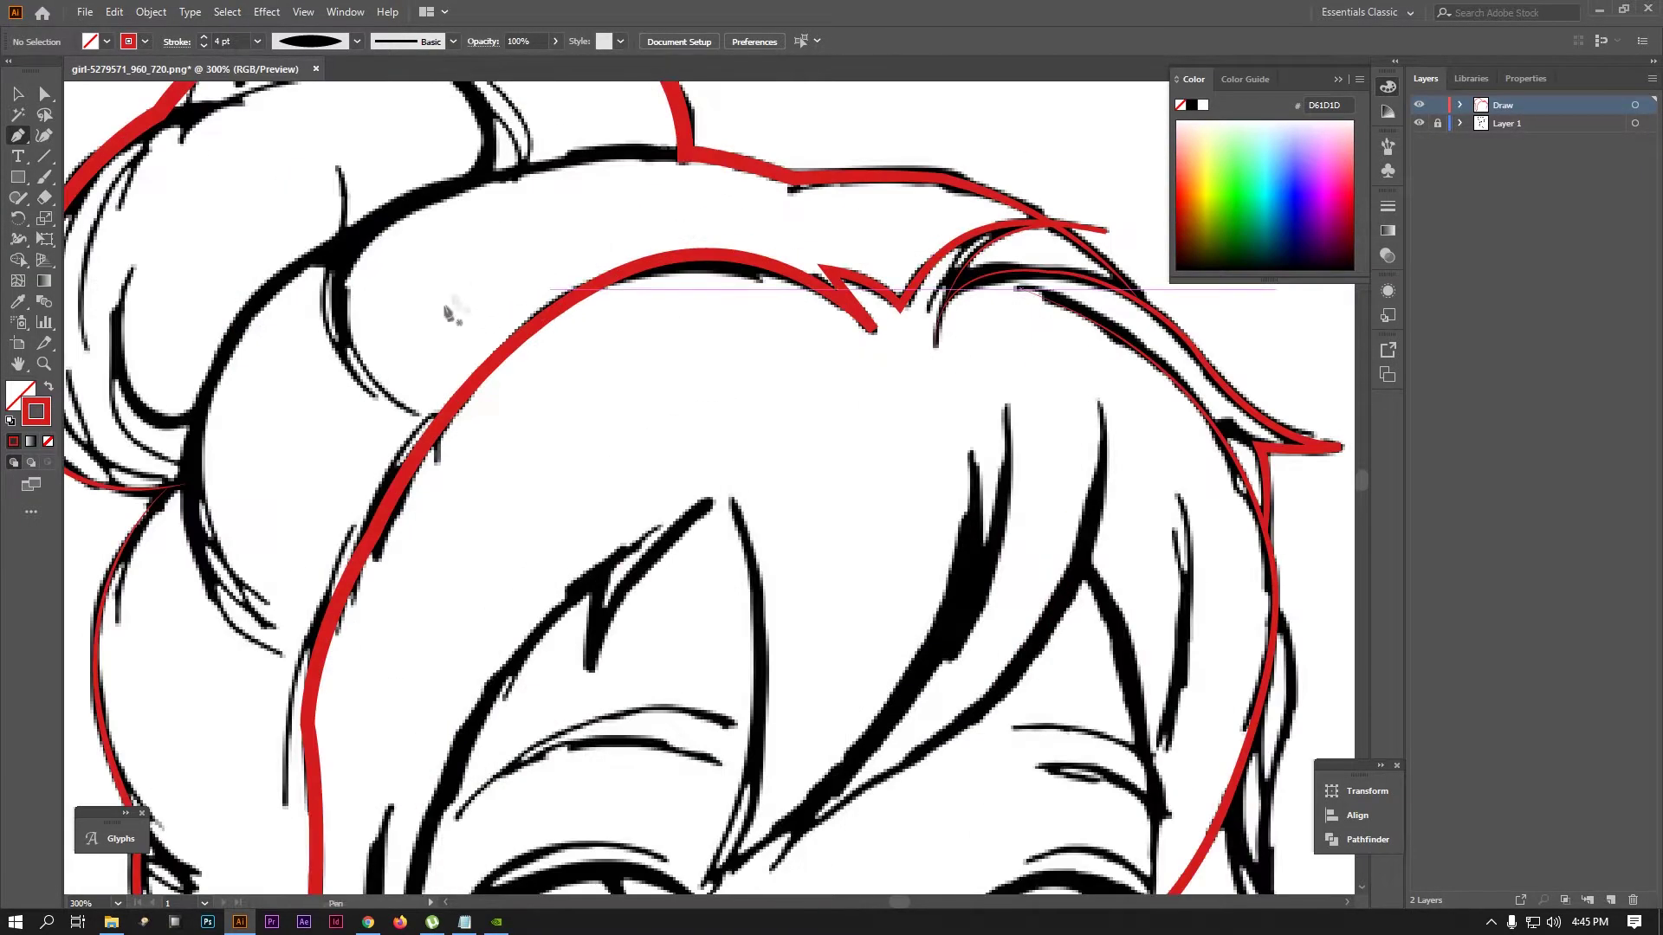
scroll(799, 260, "up", 1)
left_click(814, 257)
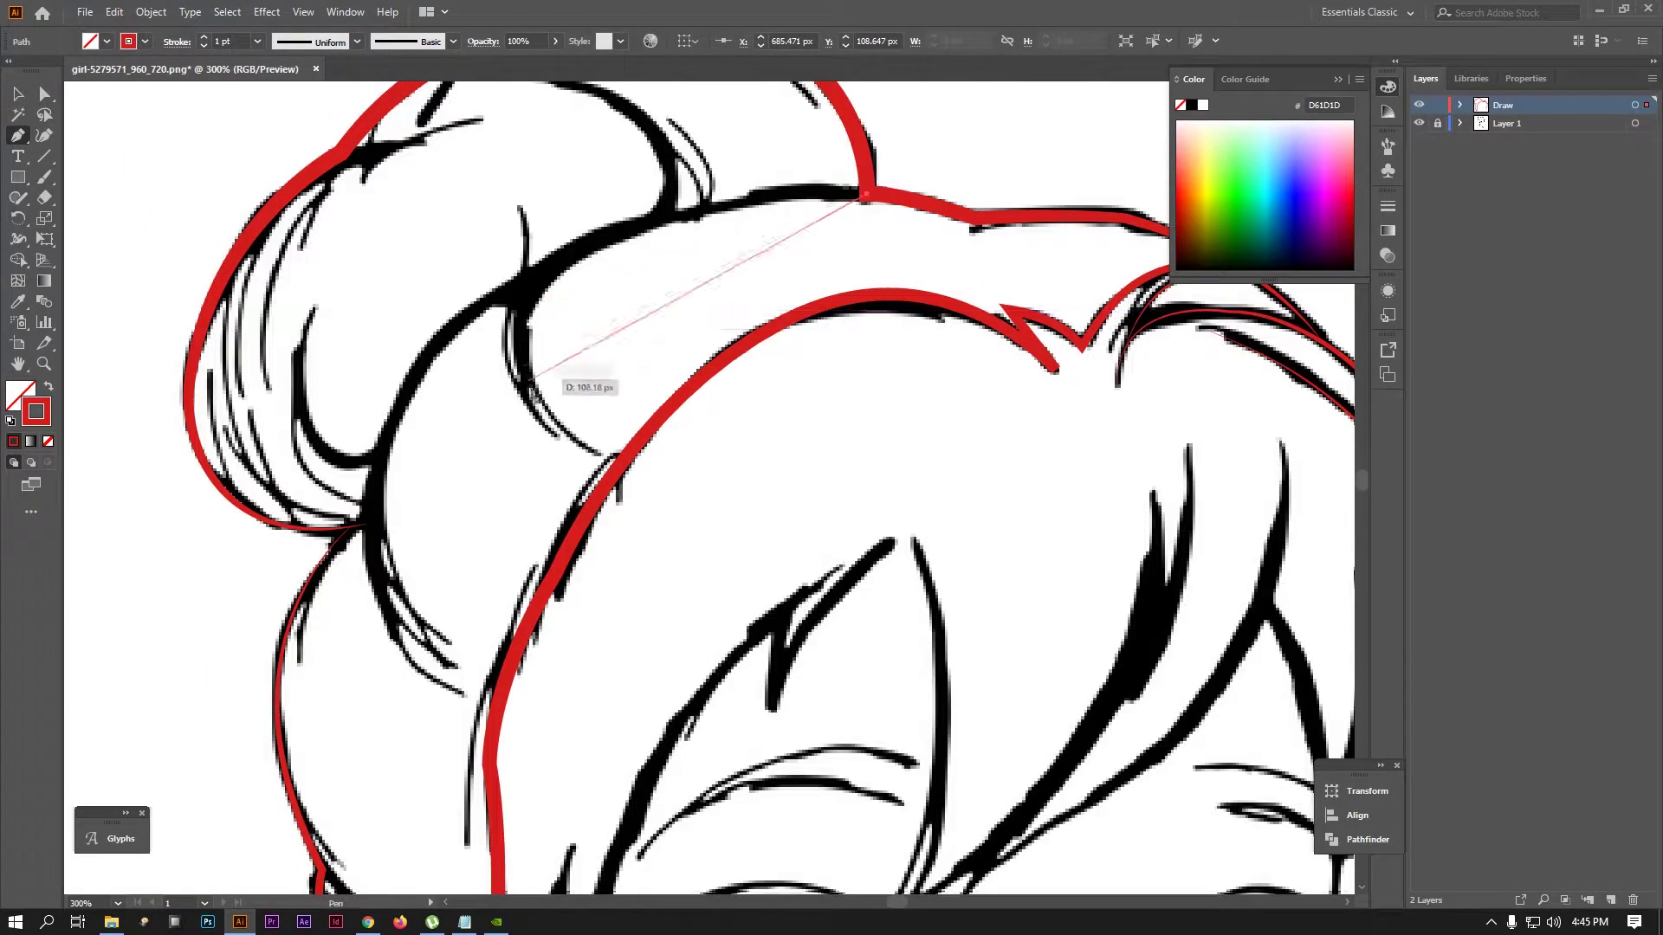
left_click_drag(546, 265, 403, 352)
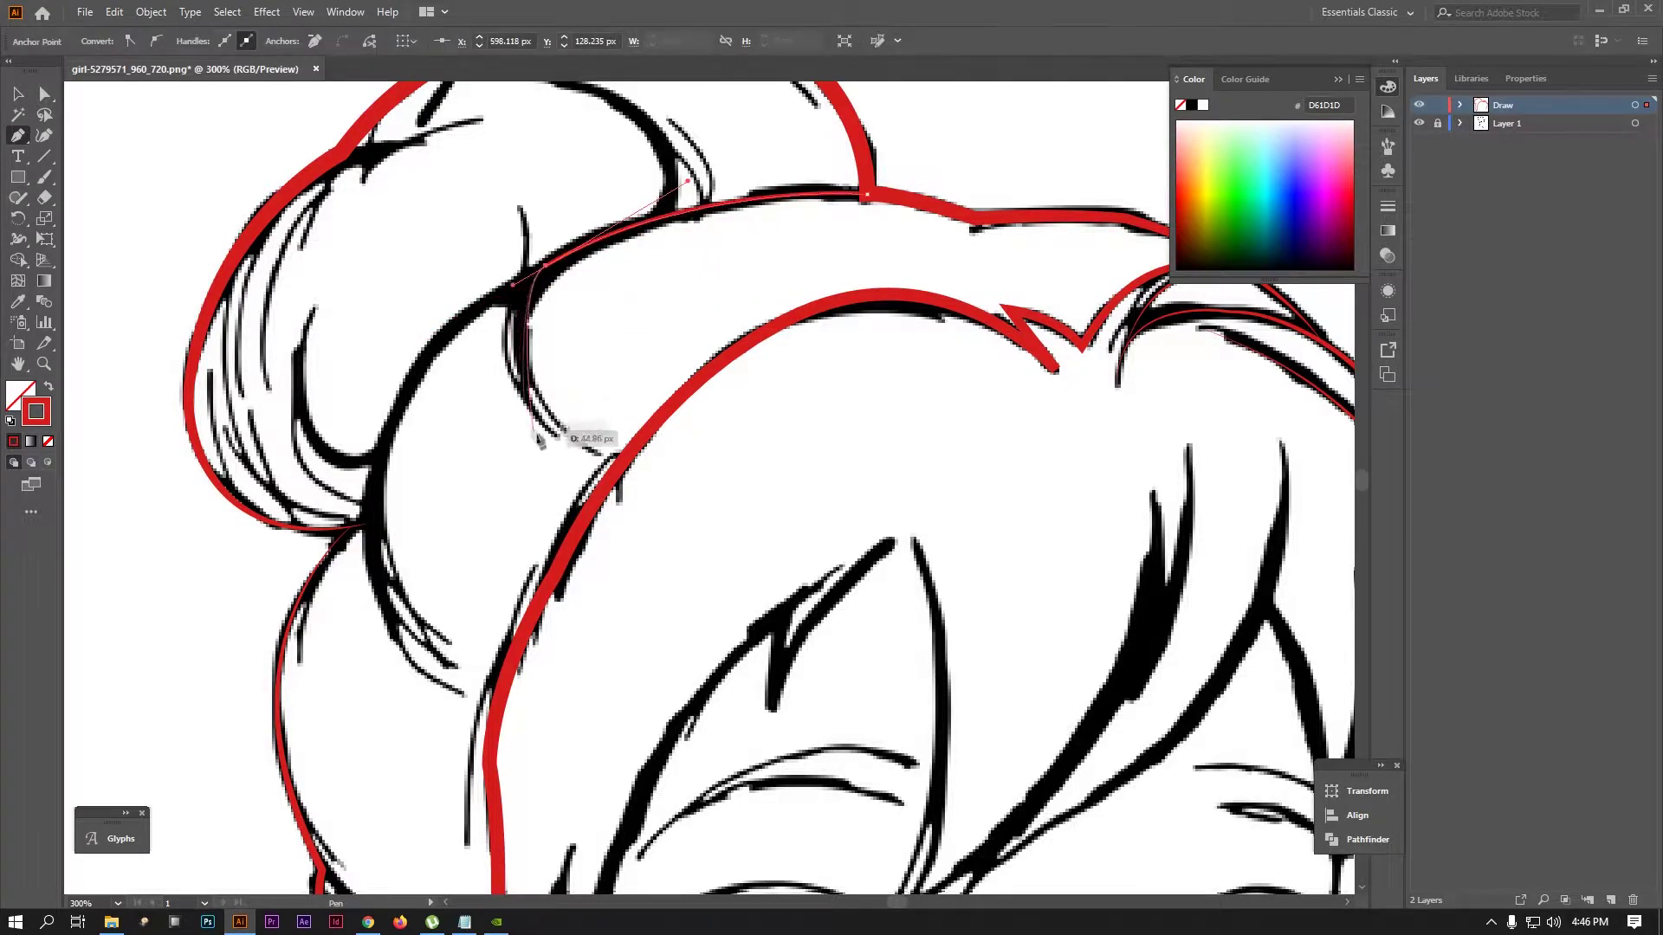
left_click_drag(600, 453, 720, 523)
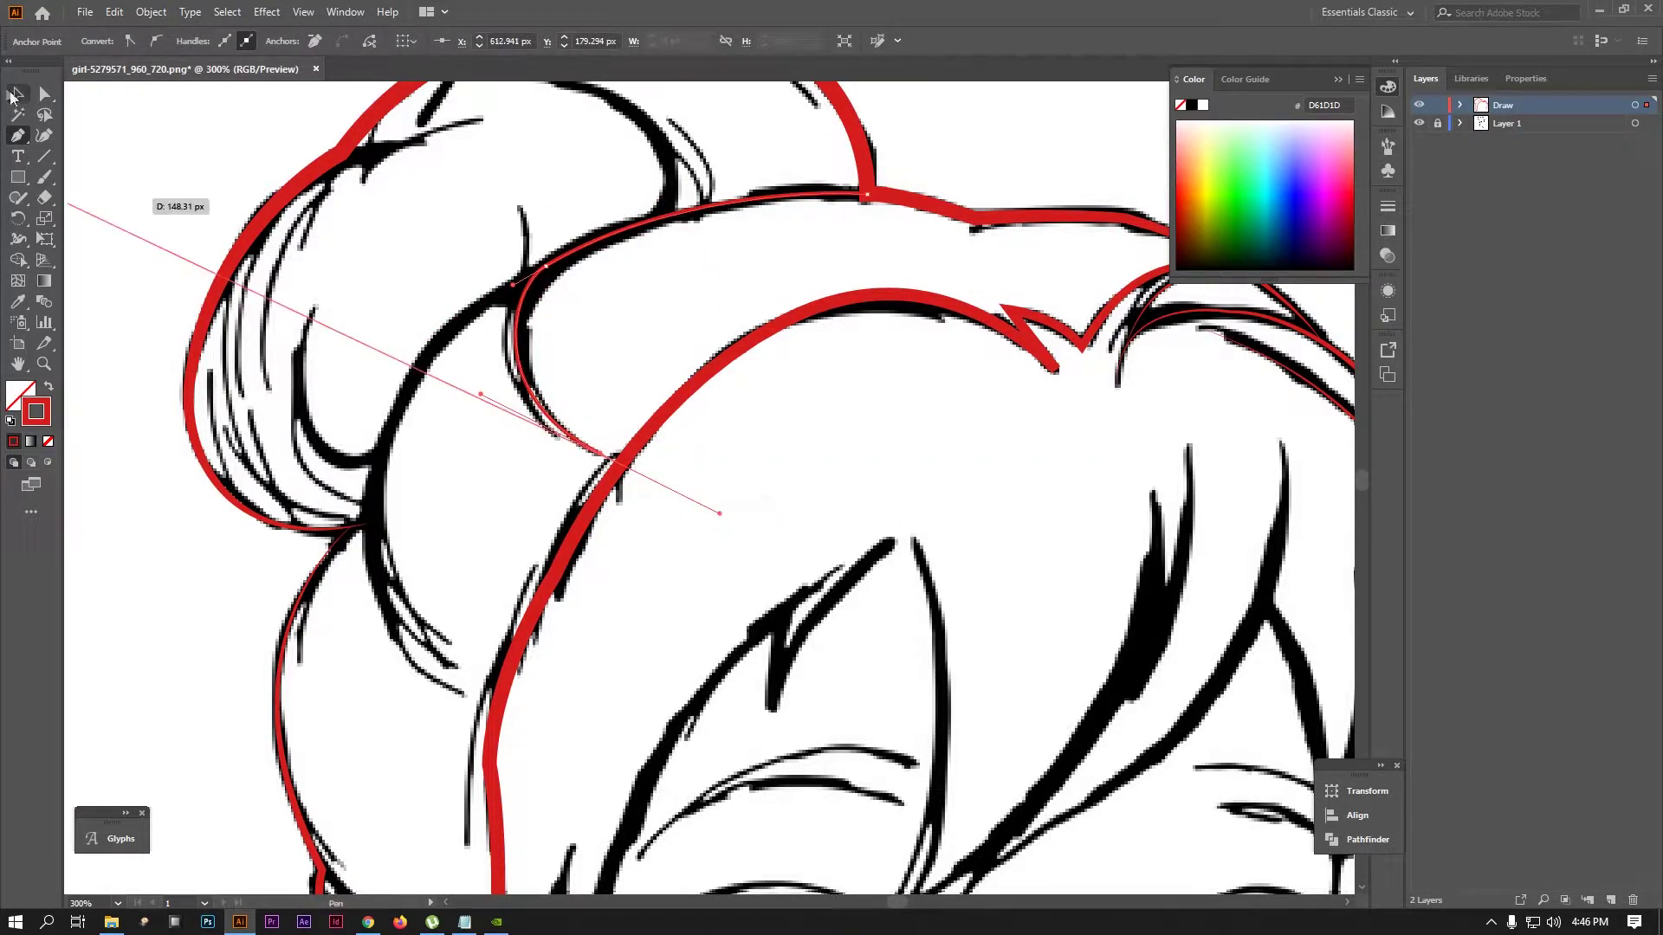
key("v")
left_click(311, 42)
left_click(315, 98)
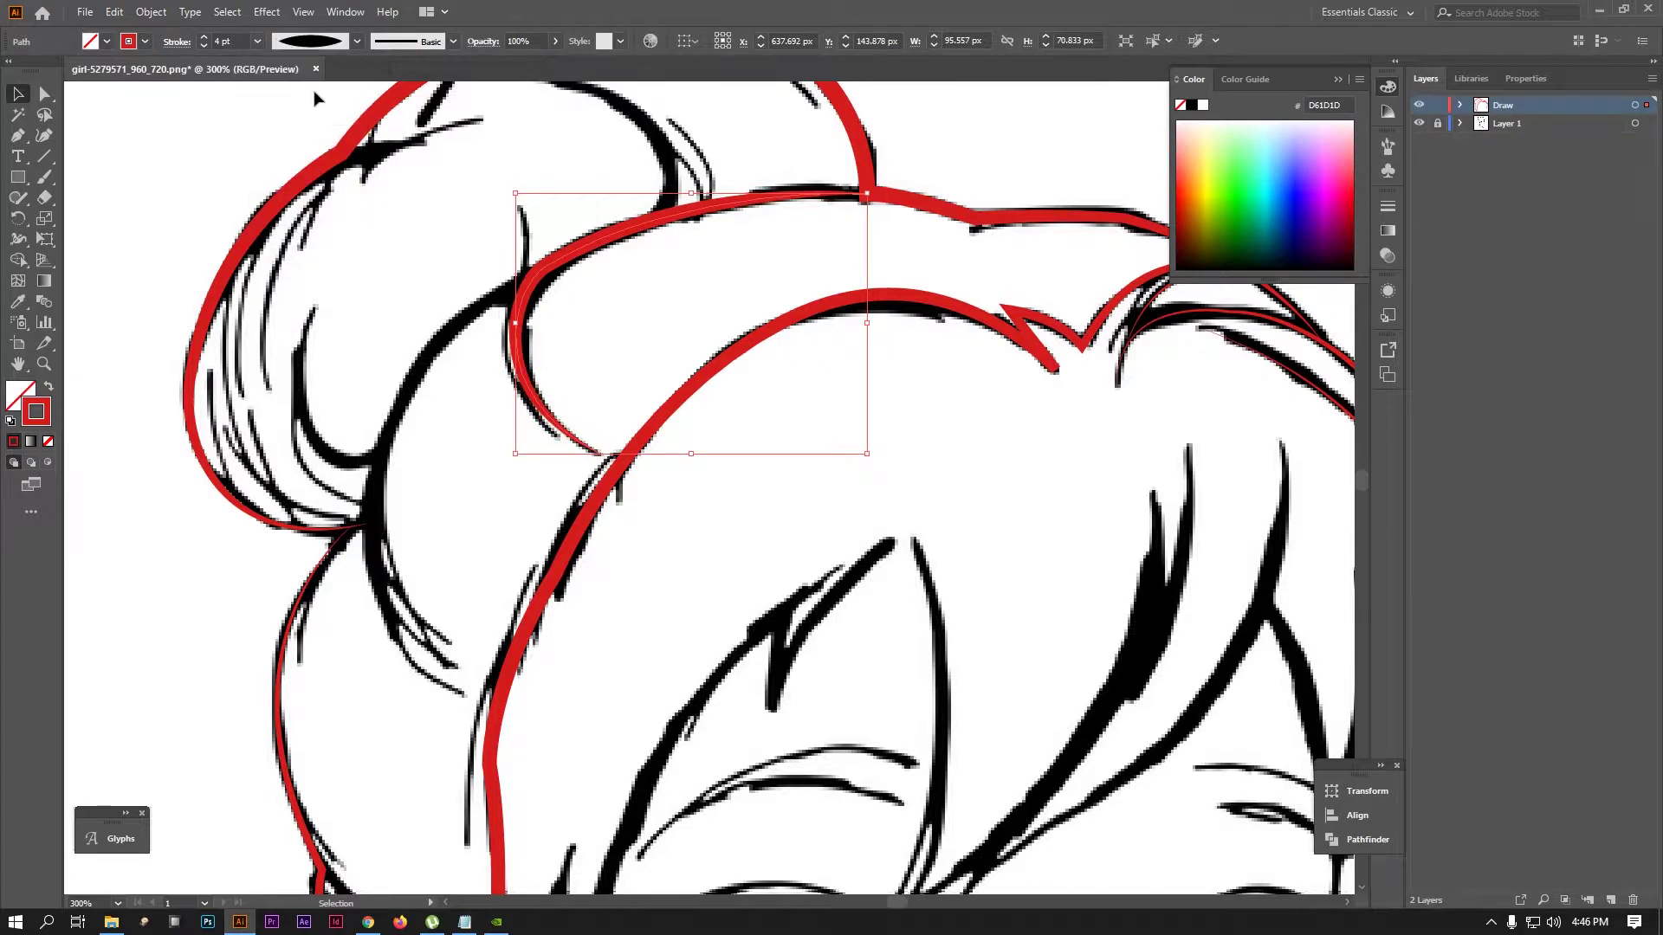
left_click(312, 42)
left_click(307, 177)
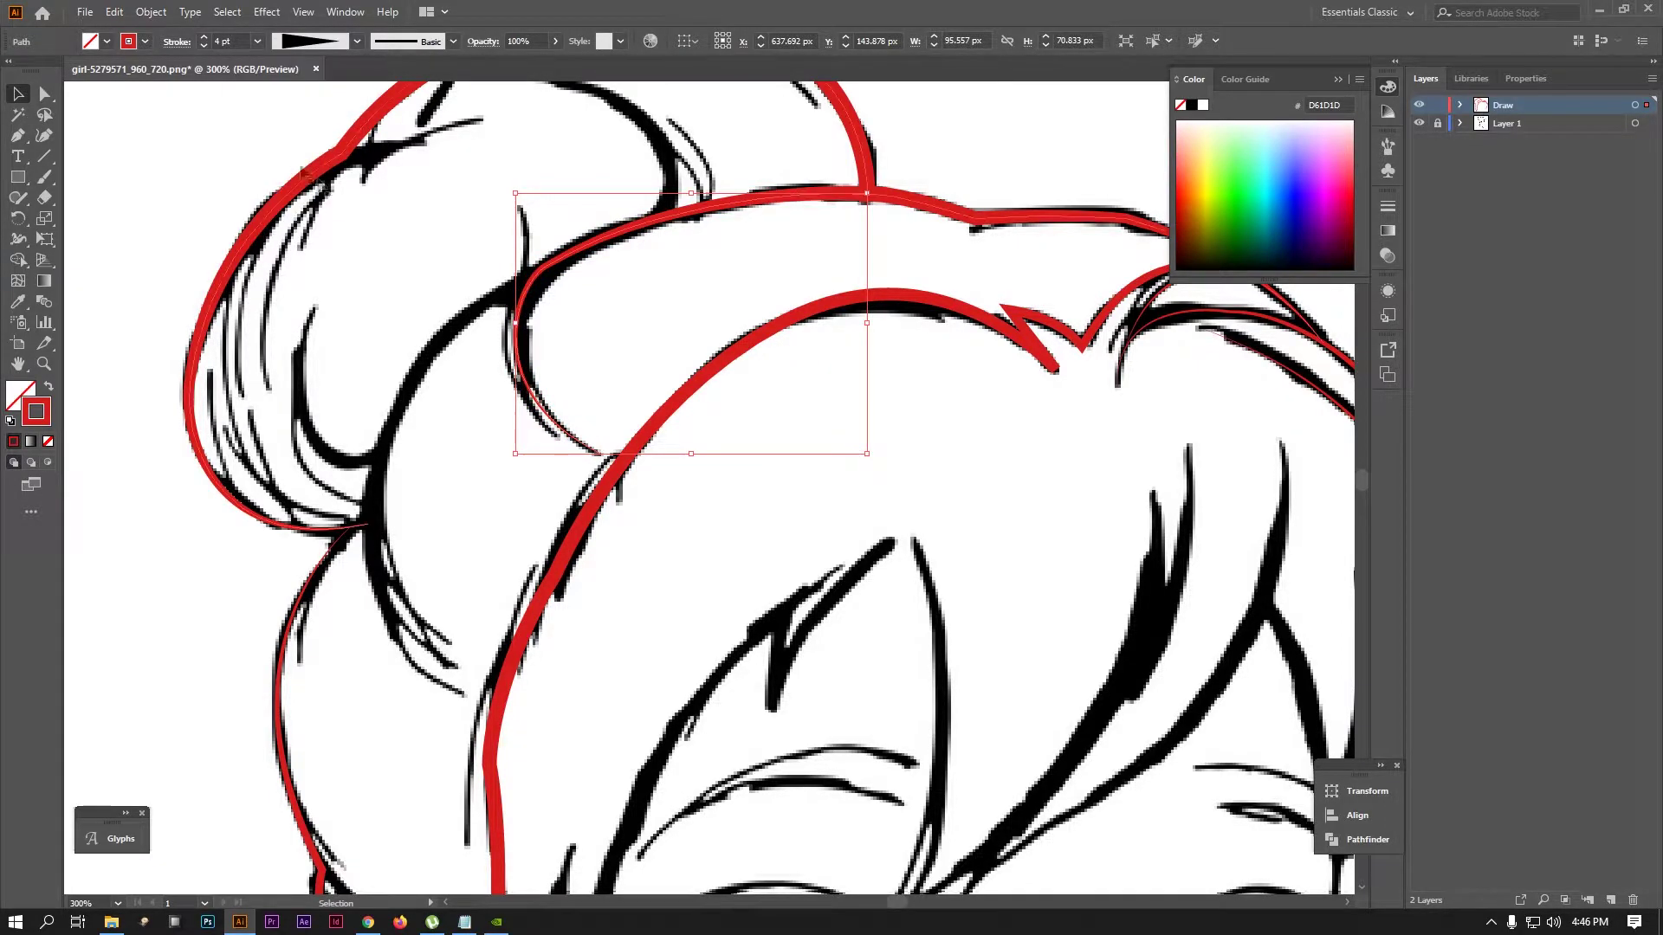
Trace a curved upper hair strand with a heavier stroke weight and a tapered profile
key("ctrl+shift+a")
key("p")
left_click_drag(499, 256, 502, 336)
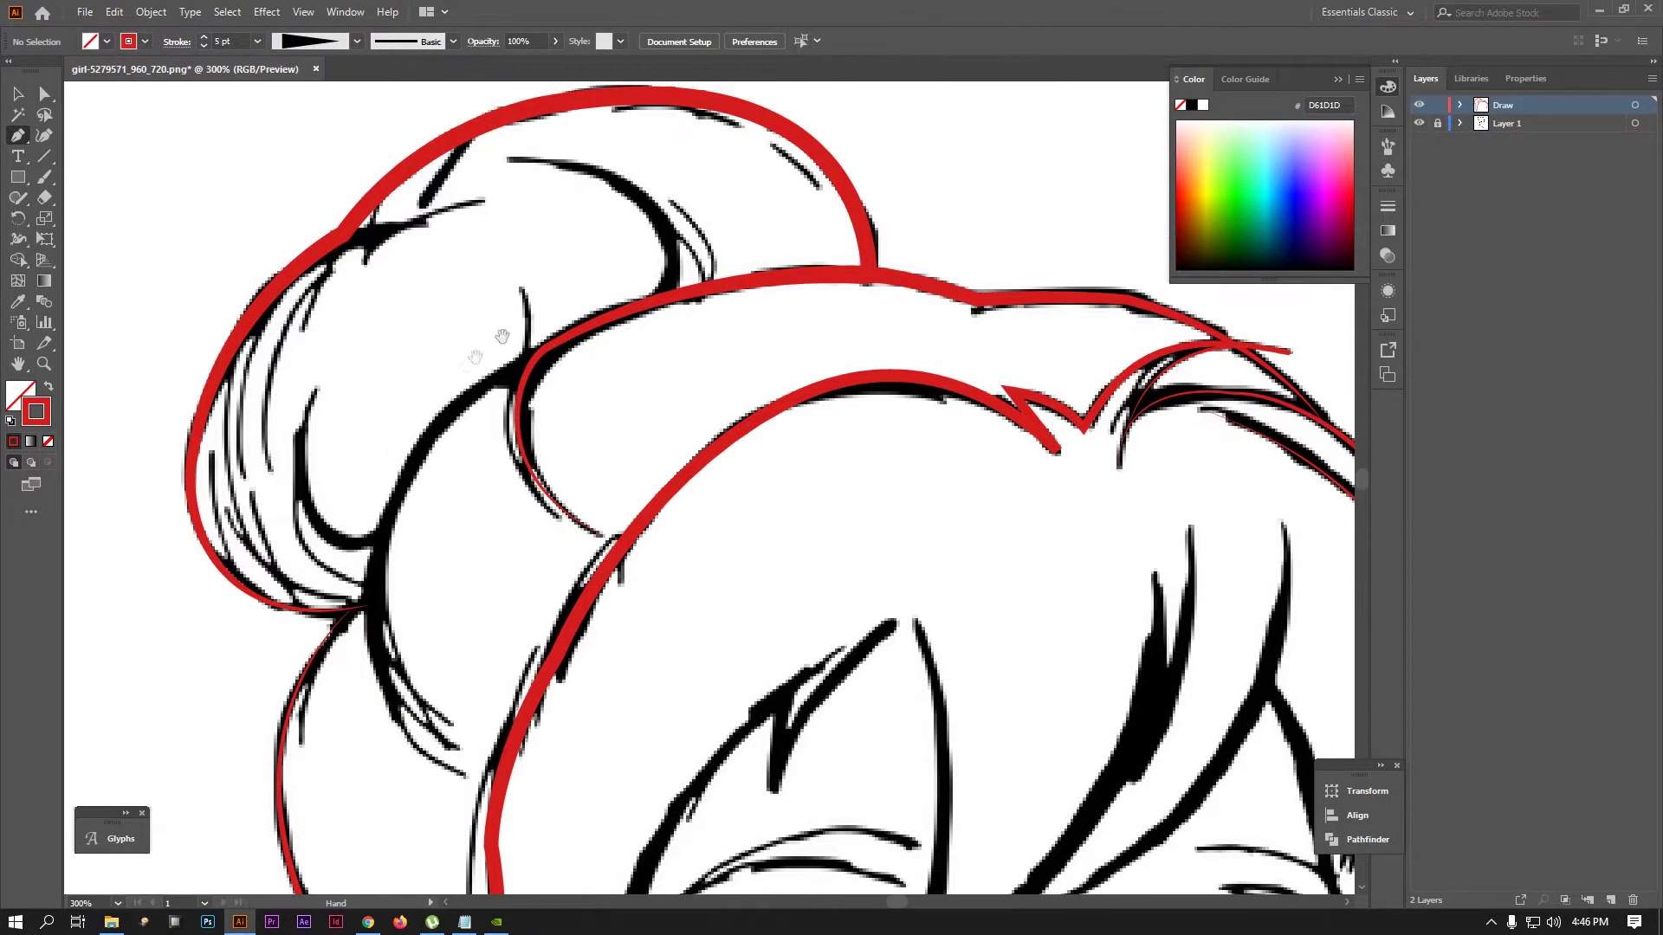
left_click(673, 297)
left_click_drag(506, 157, 297, 148)
key("v")
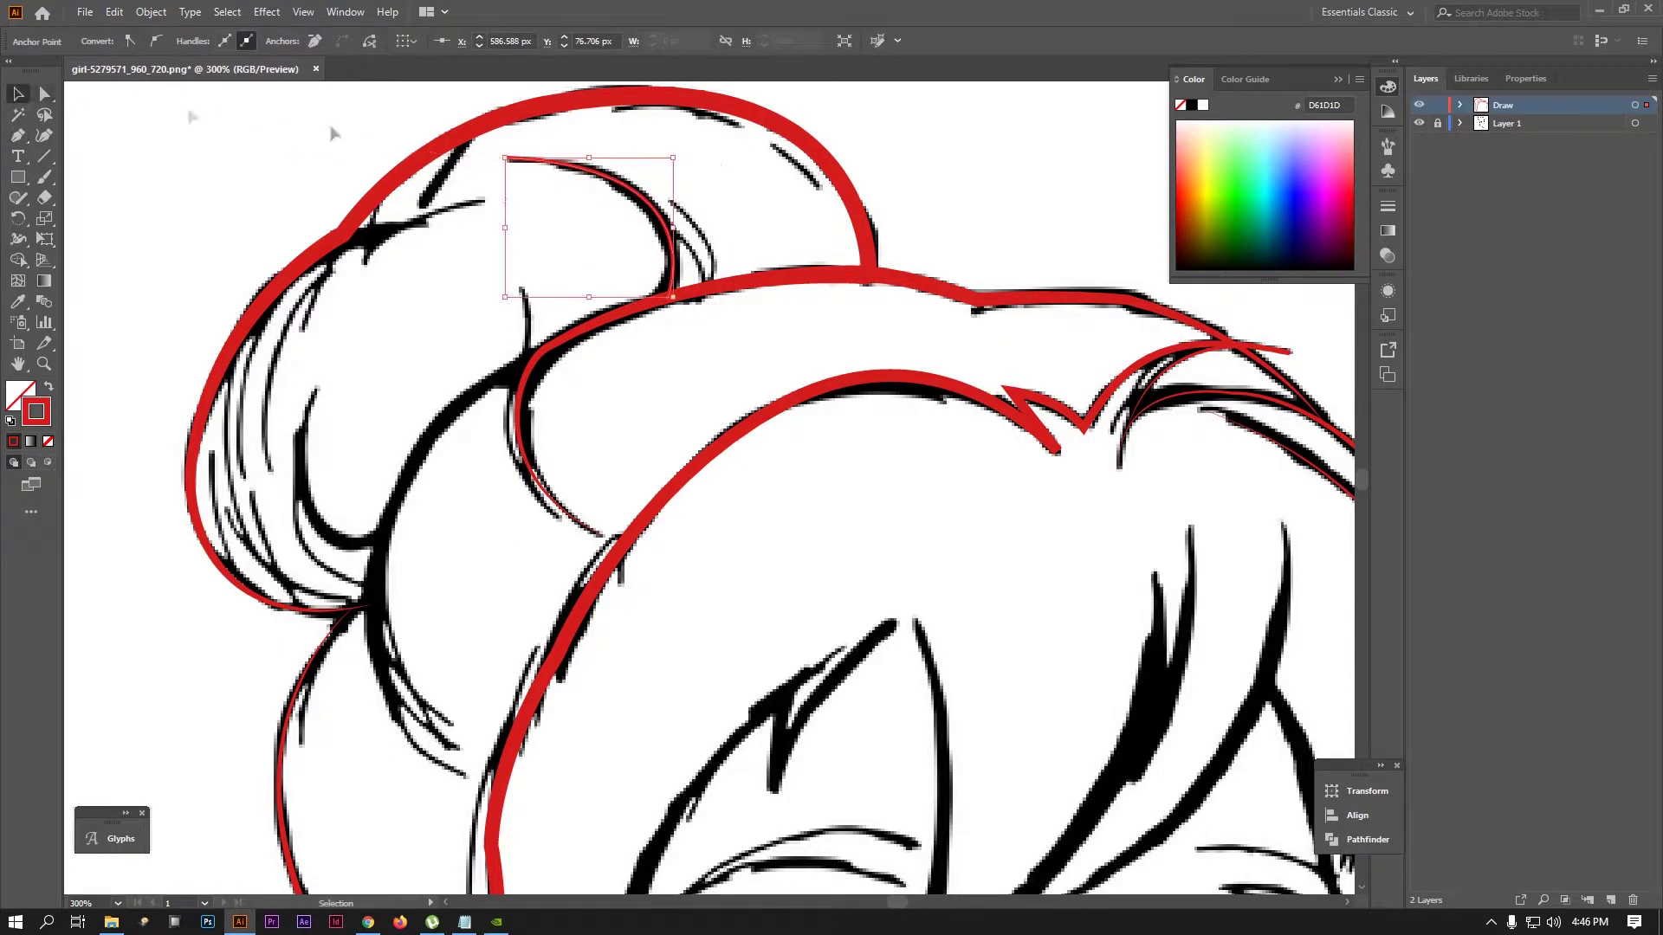
left_click(204, 37)
left_click(203, 37)
left_click(204, 38)
left_click(312, 42)
left_click(269, 168)
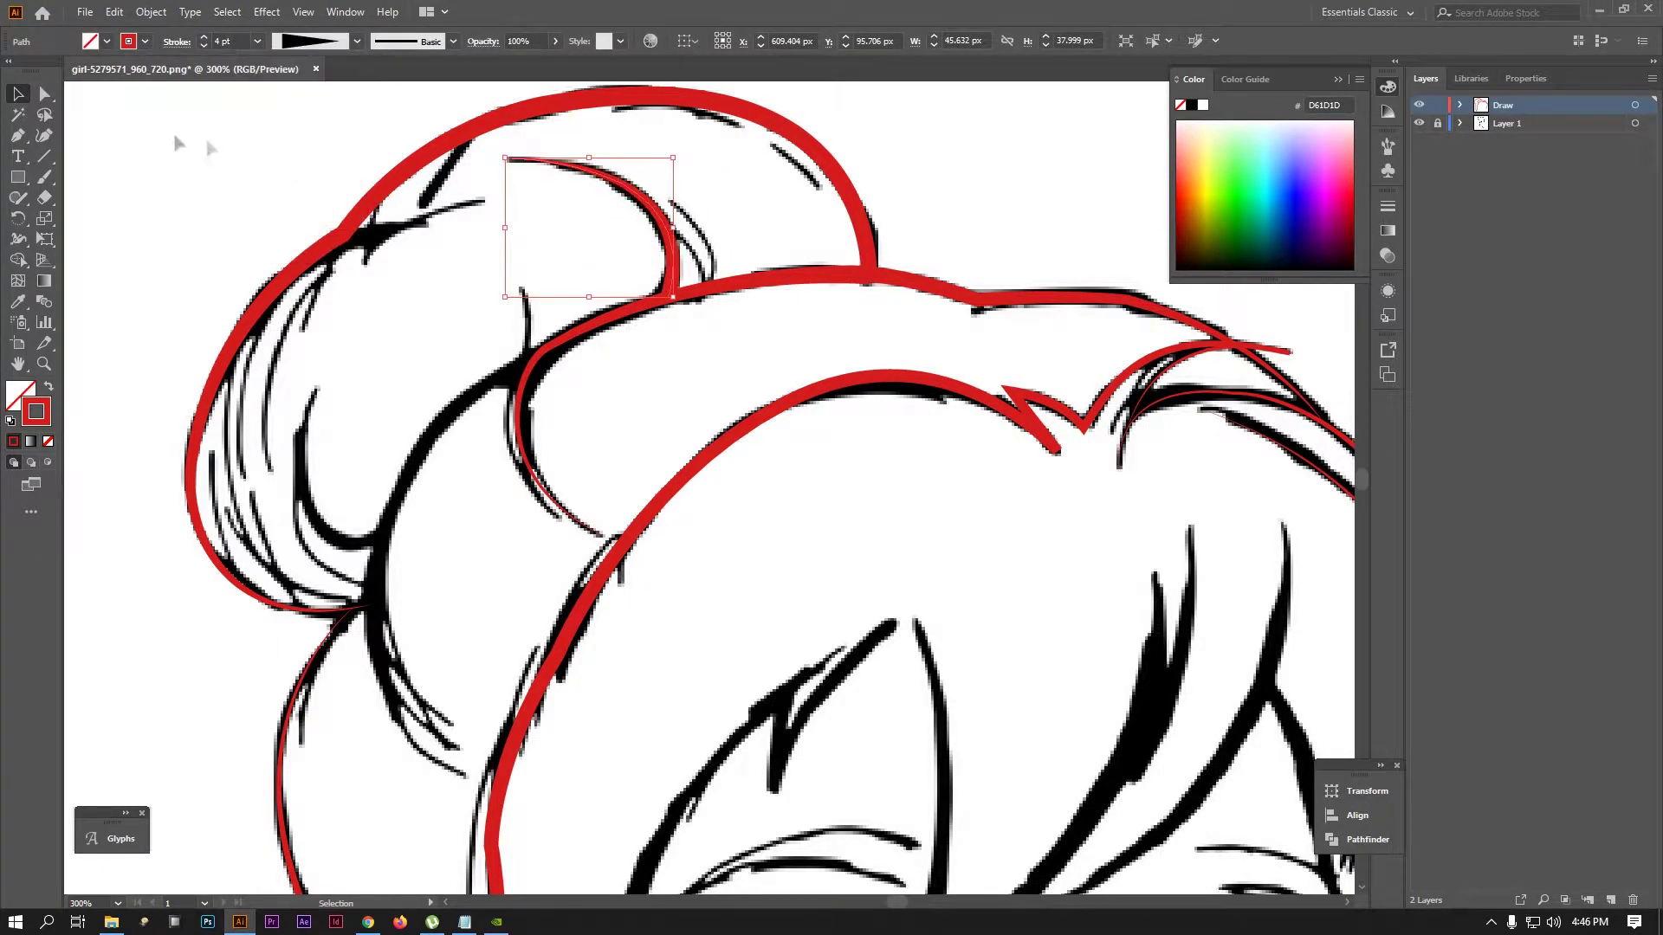
left_click(208, 145)
Trace the small top strand with three points and give it a tapered width profile
left_click(472, 130)
left_click(422, 206)
left_click(472, 203)
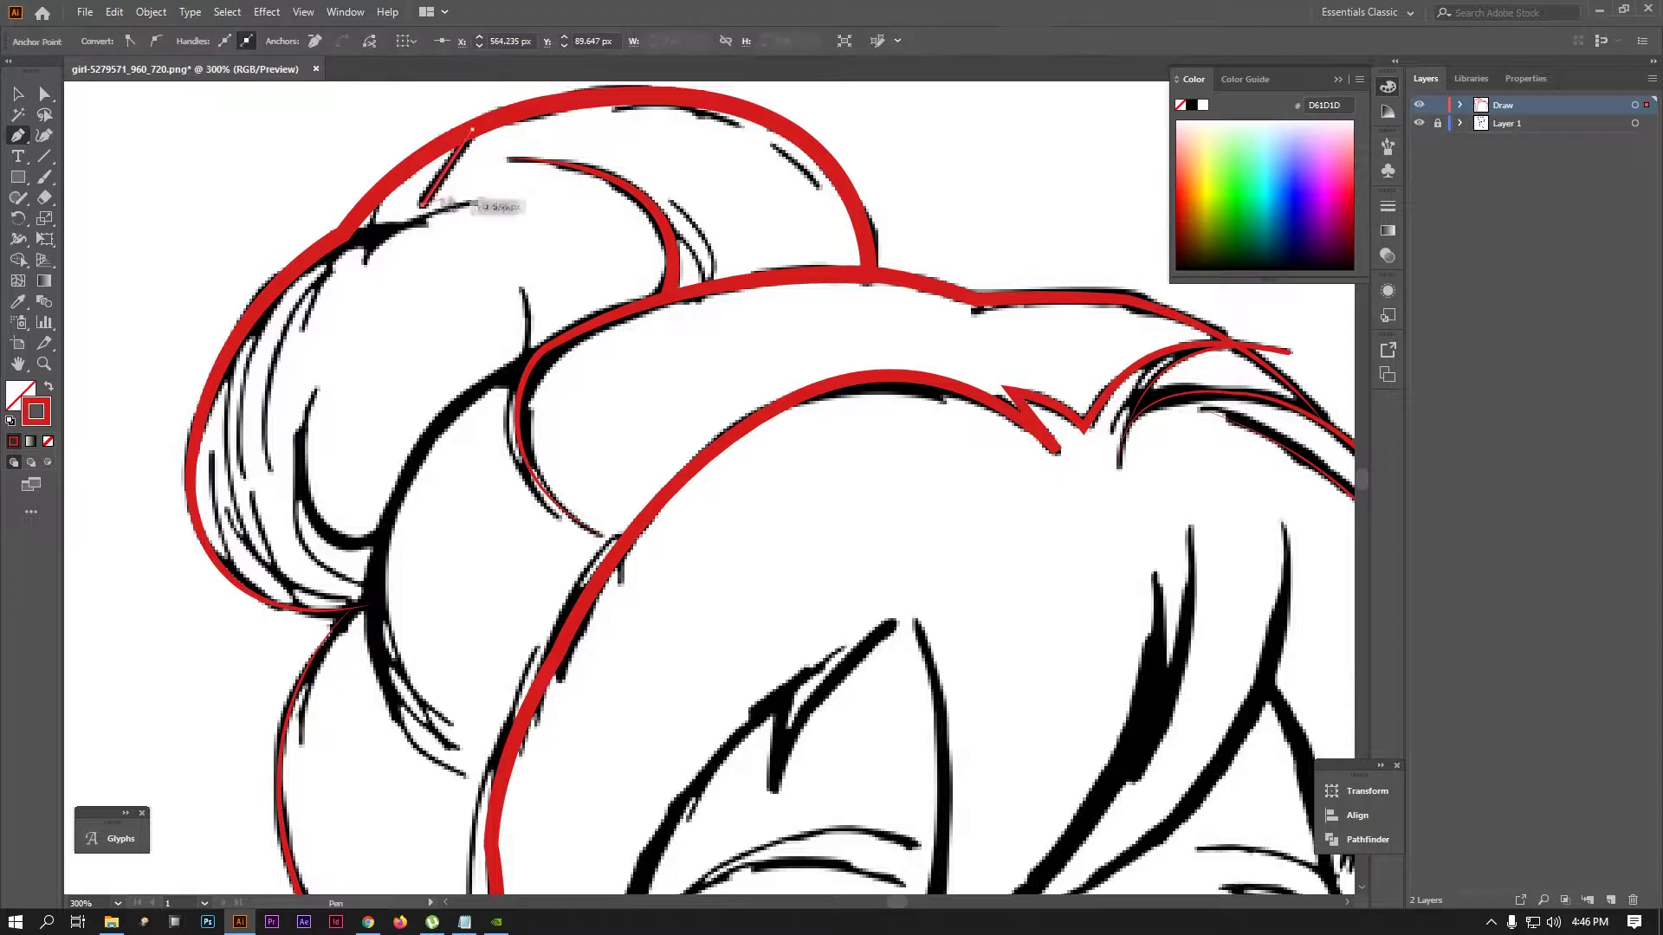
left_click(18, 93)
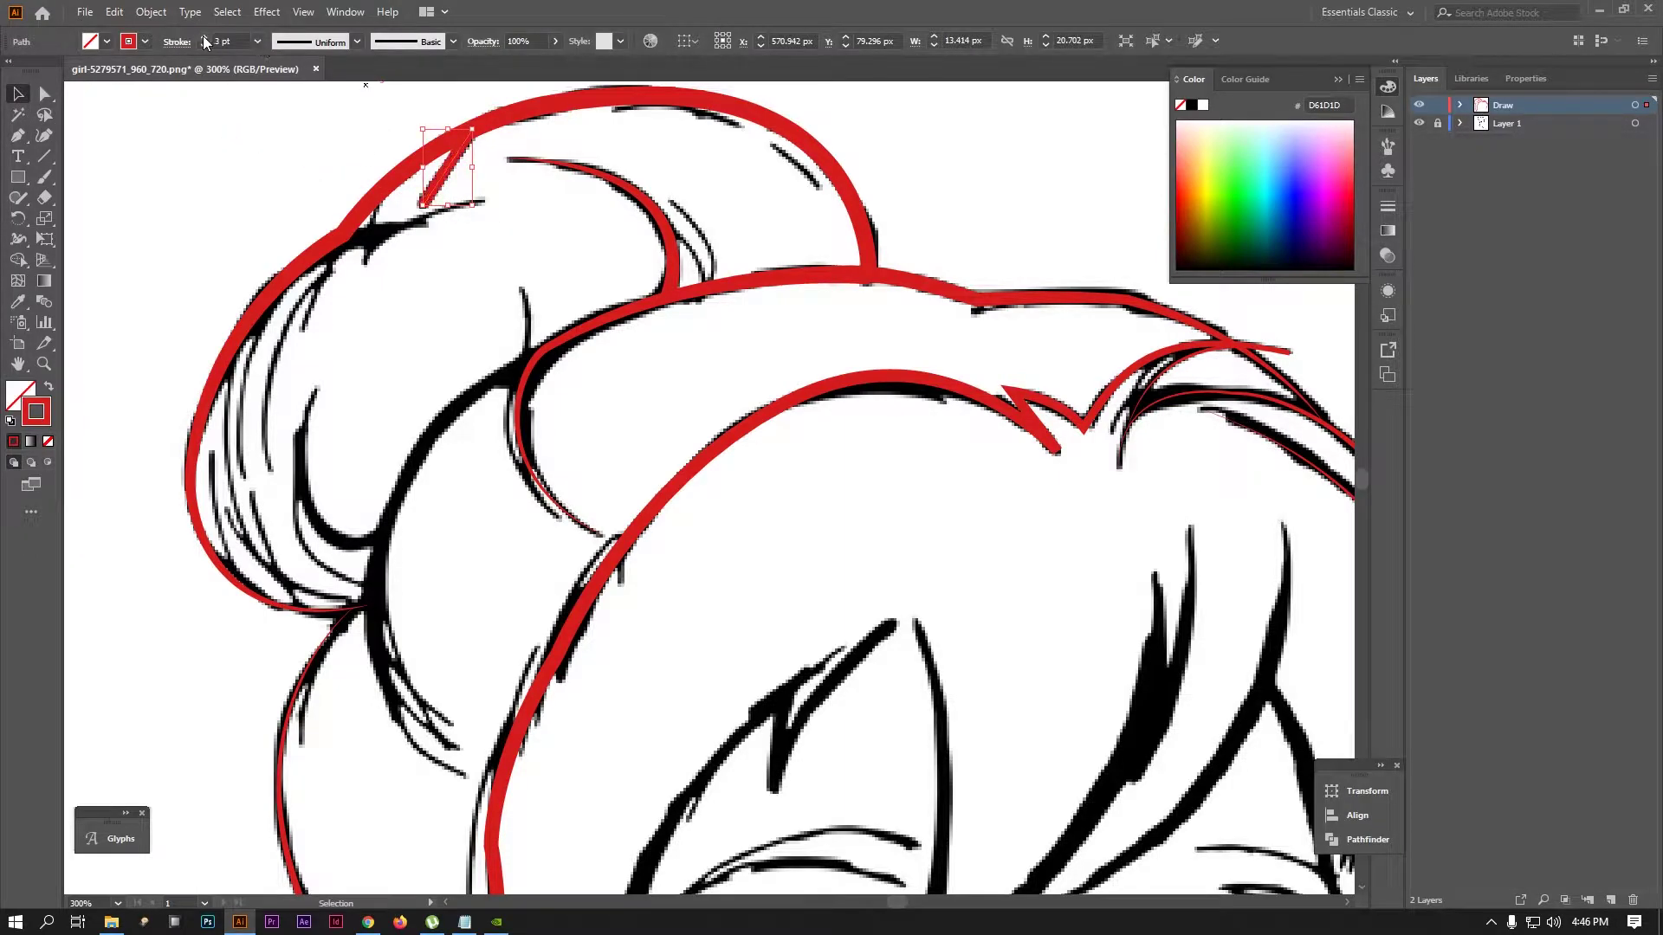
left_click(311, 41)
left_click(276, 170)
left_click(215, 148)
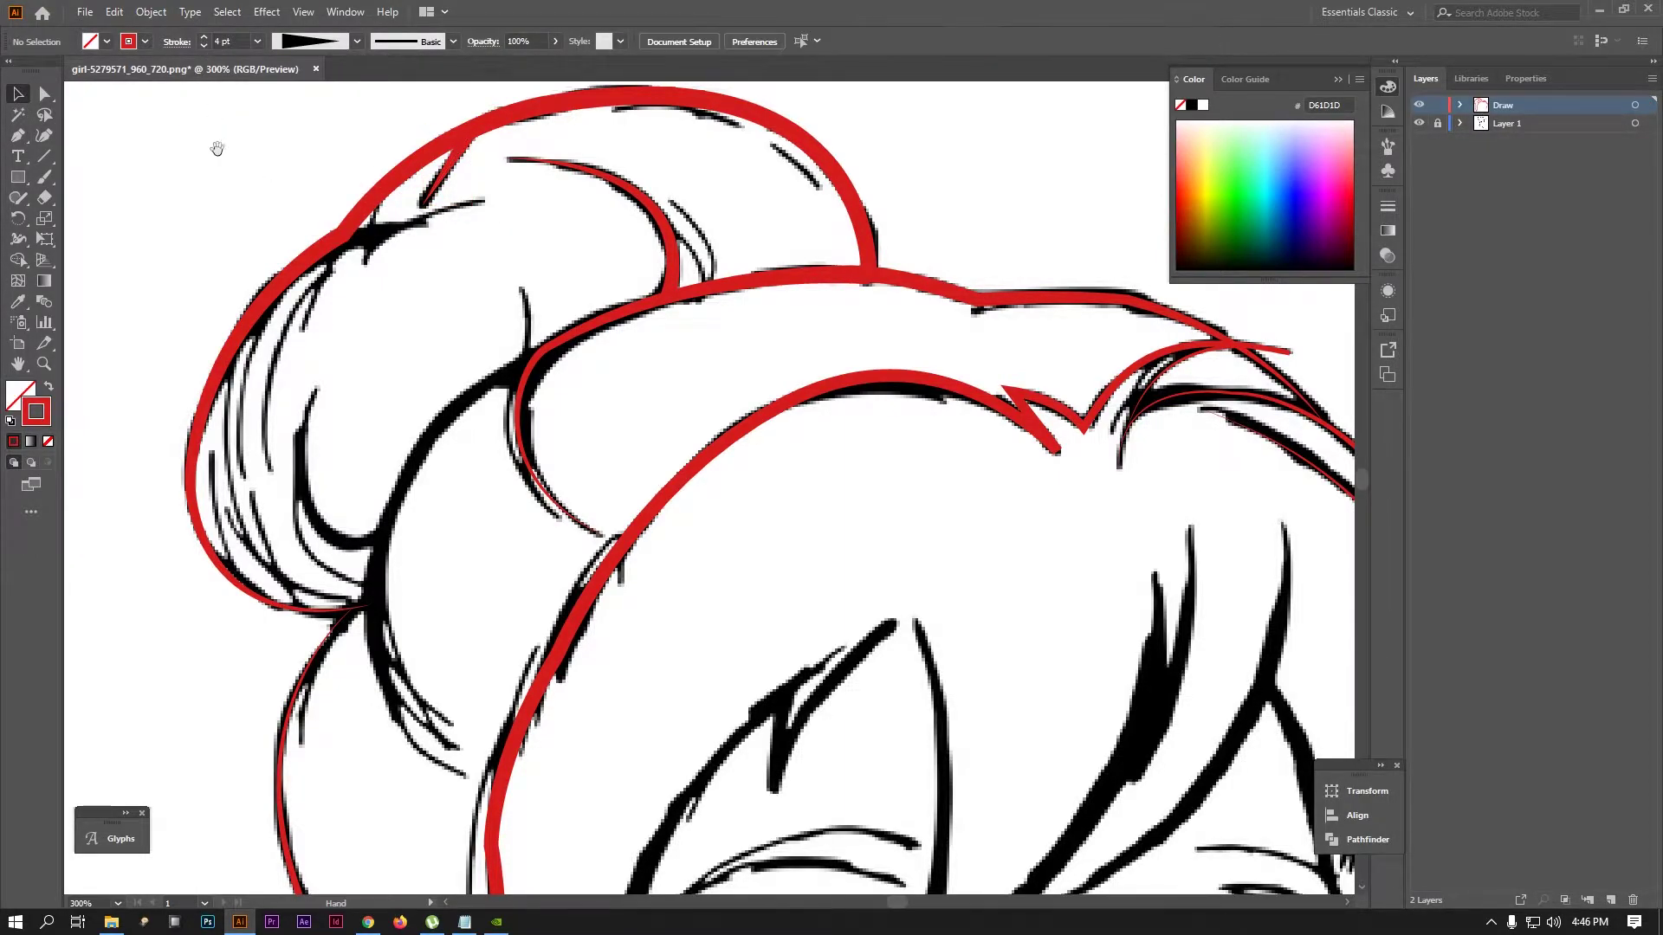
Apply a tapered width profile to the small thin stroke just drawn
scroll(173, 148, "down", 1)
key("p")
left_click(721, 269)
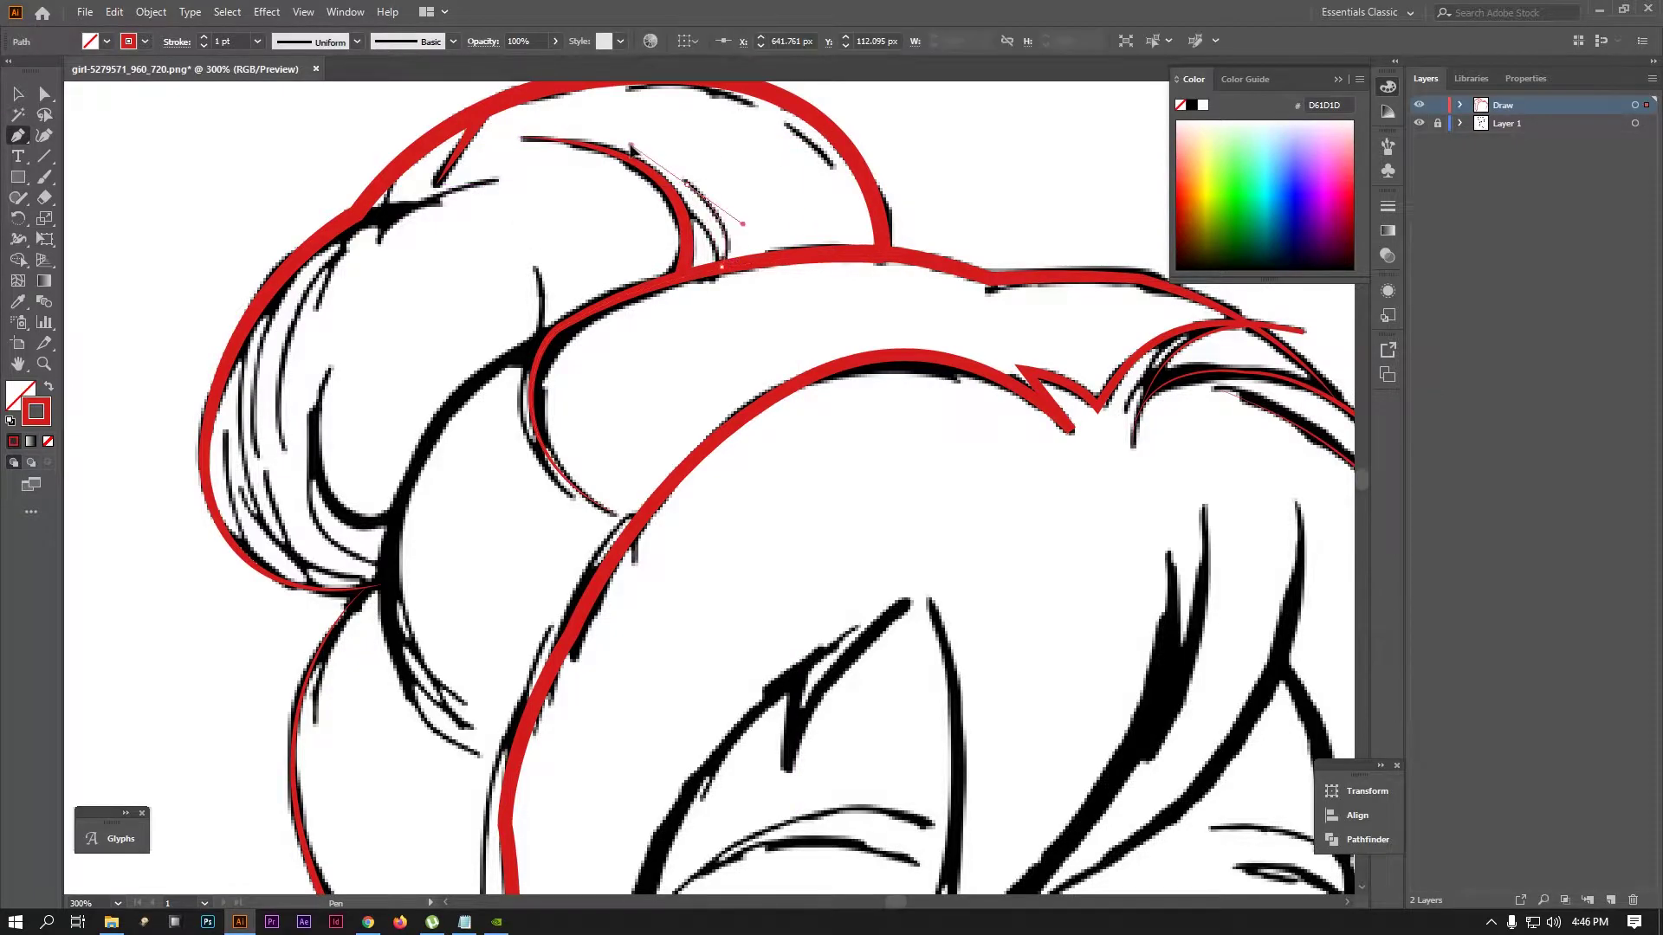
key("v")
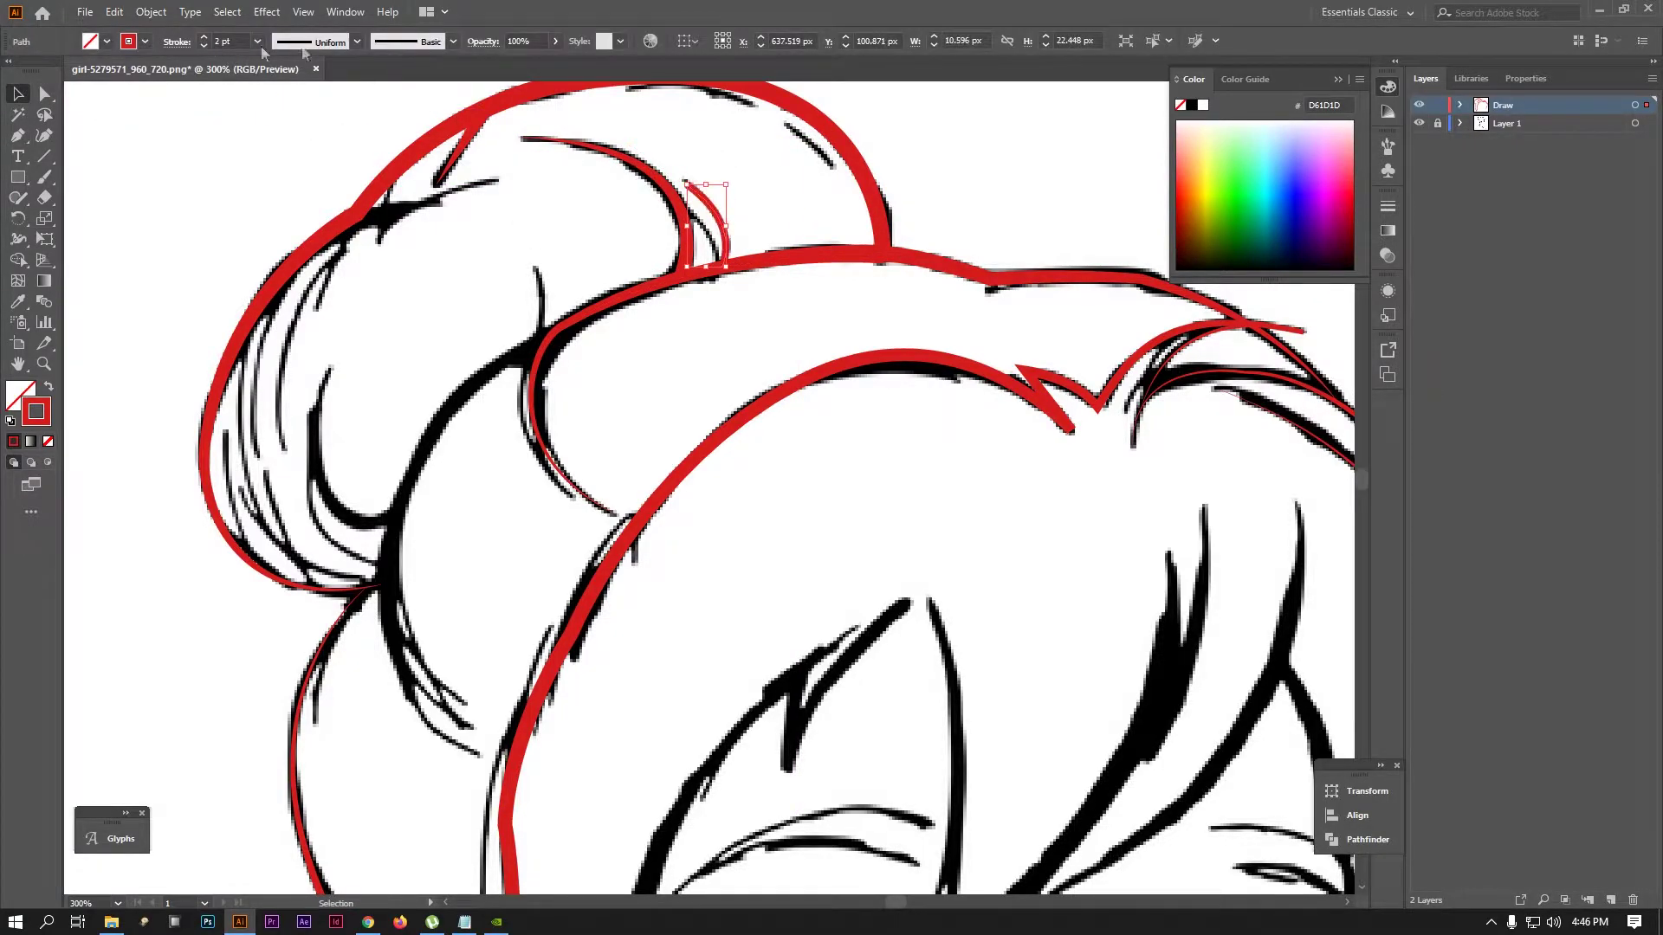
left_click(312, 41)
left_click(289, 189)
key("ctrl+plus")
Trace a short curved stroke along the next hair strand
left_click(723, 317)
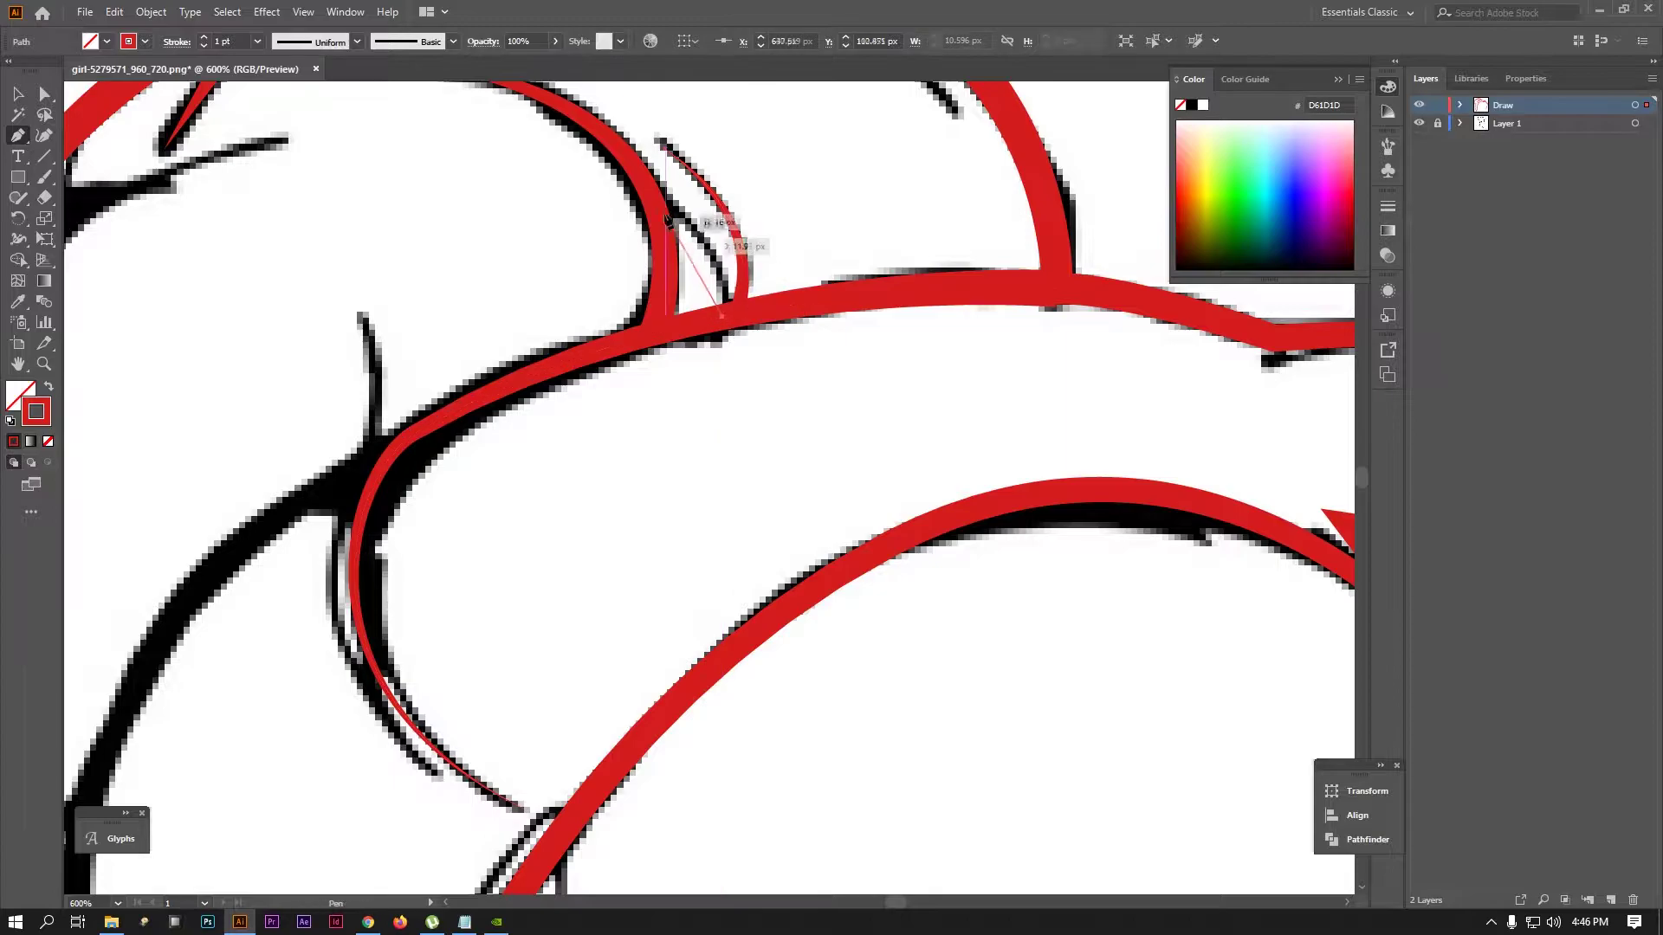
mouse_move(655, 193)
left_mouse_down()
mouse_move(587, 162)
mouse_move(603, 180)
left_mouse_up()
left_click(482, 193, "ctrl")
key("ctrl+minus")
Trace the long strand inside the bun at 4 pt with an elliptical width profile
scroll(511, 329, "down", 1)
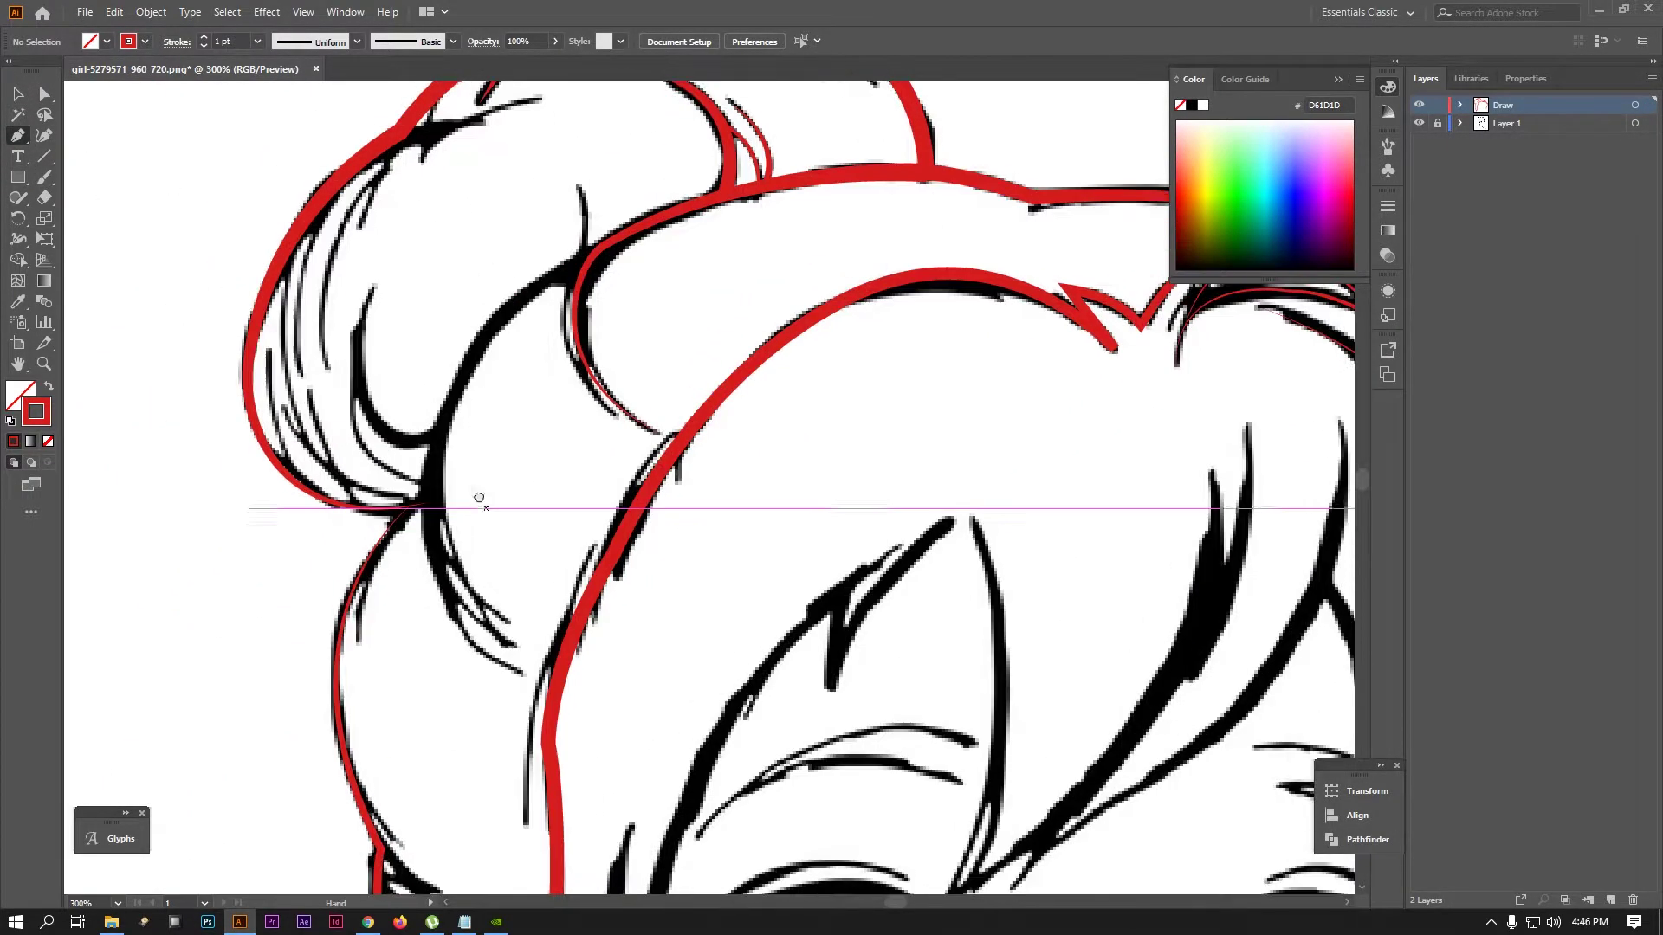
left_click(523, 673)
left_click_drag(457, 388, 548, 154)
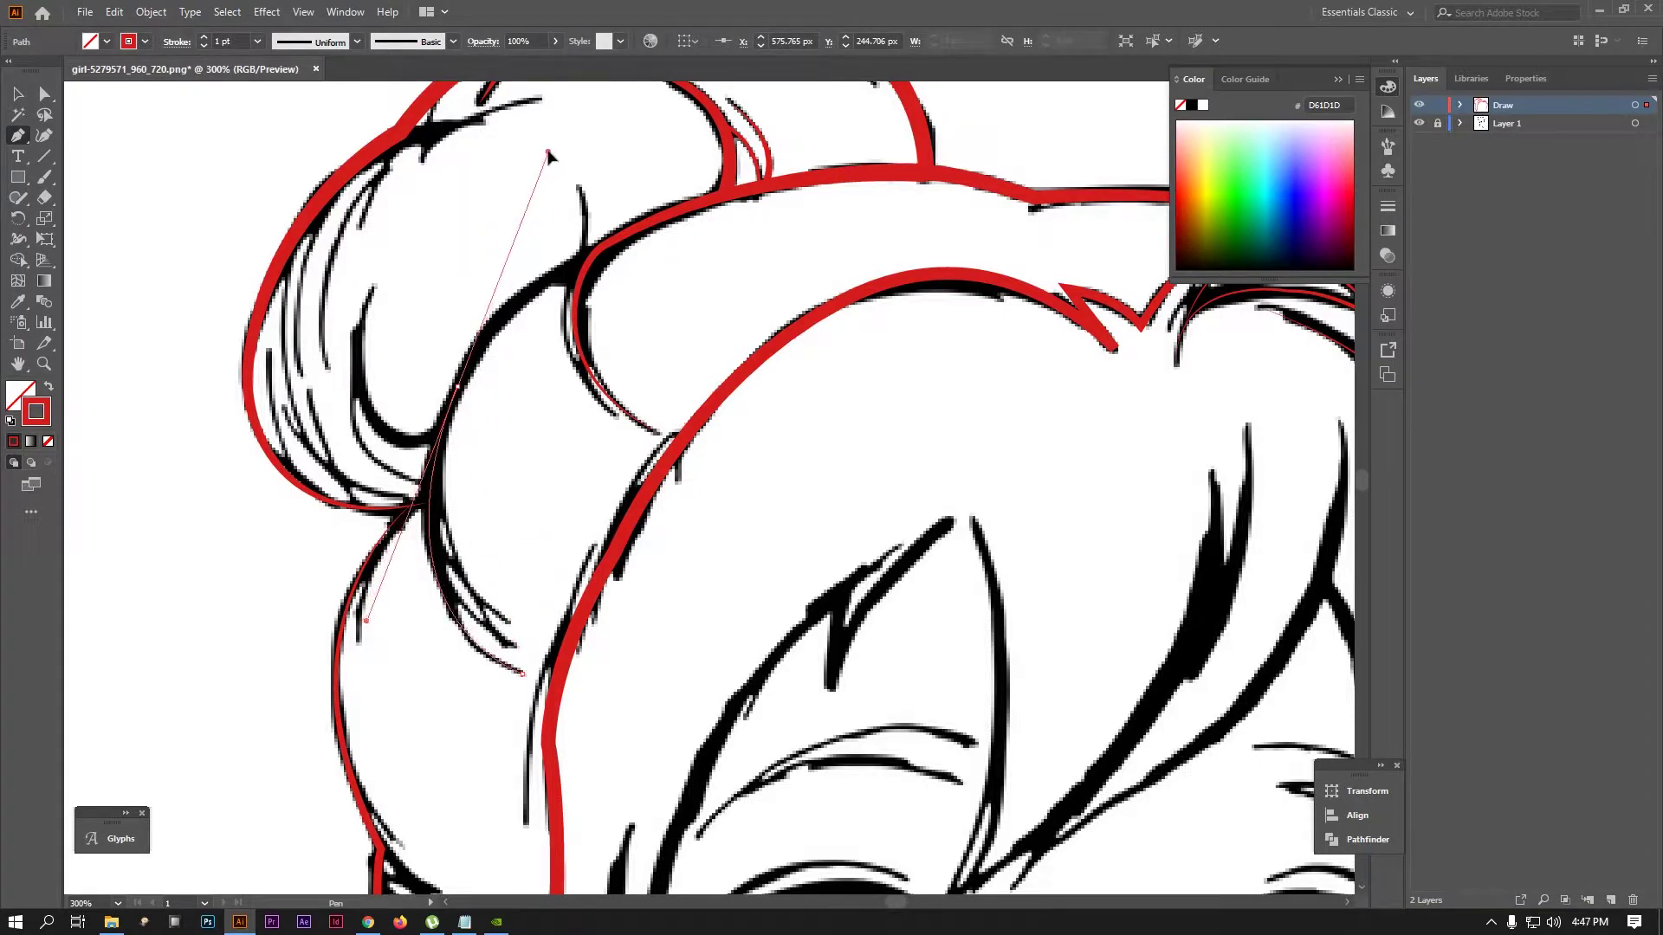
left_click_drag(520, 253, 673, 232)
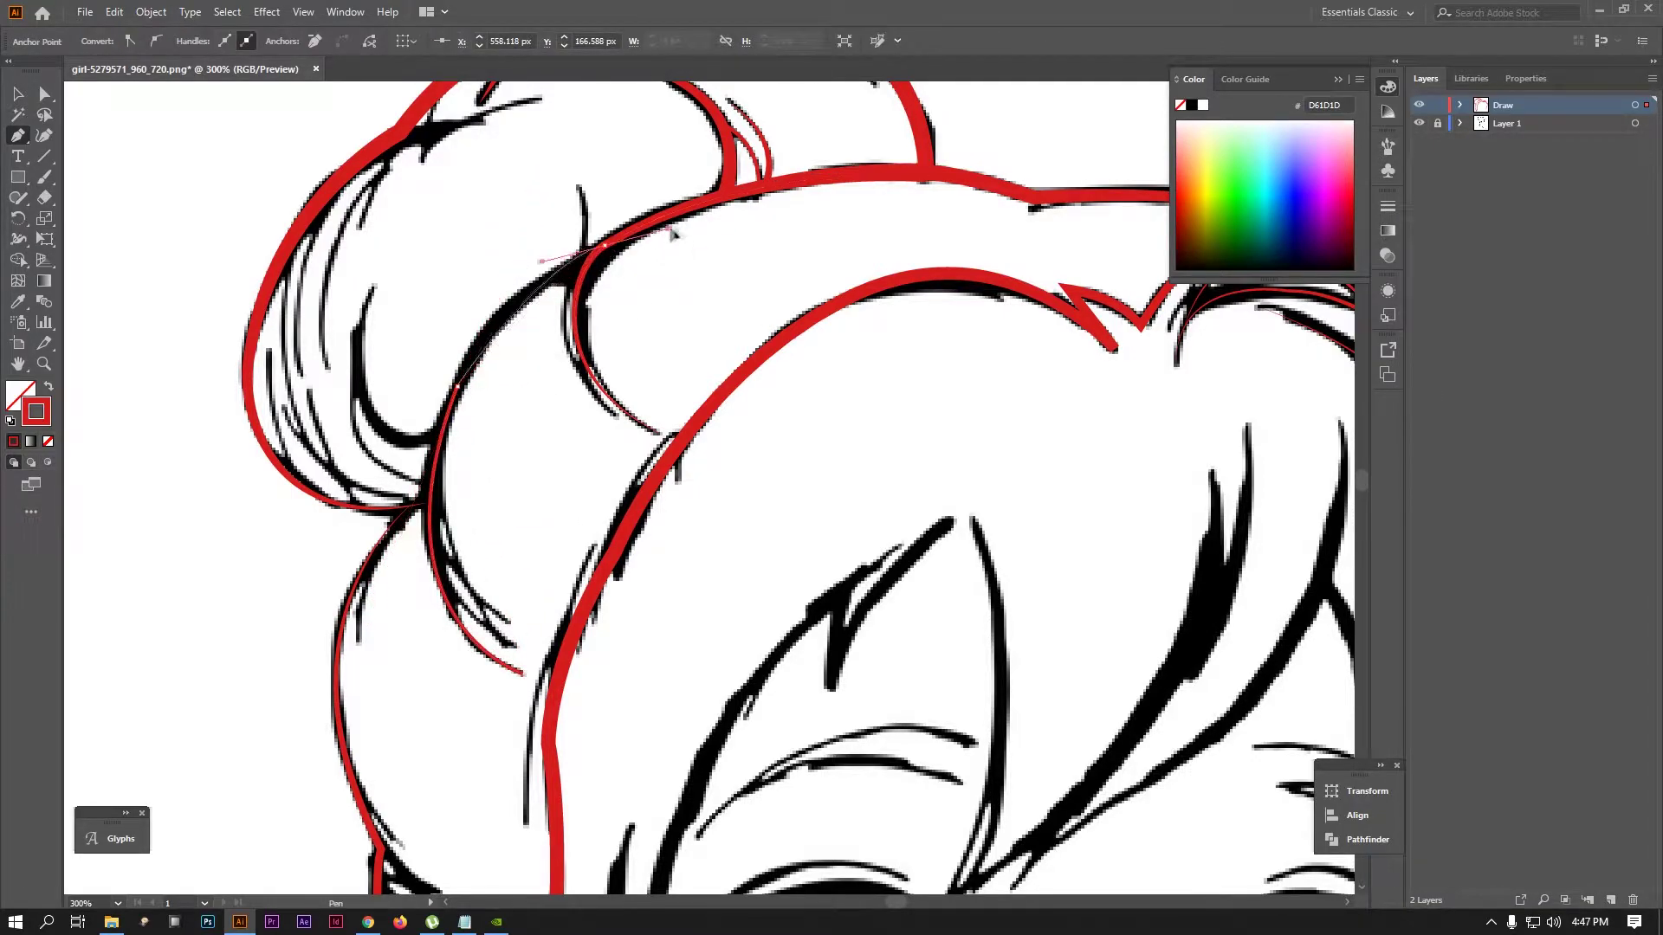
left_click(17, 93)
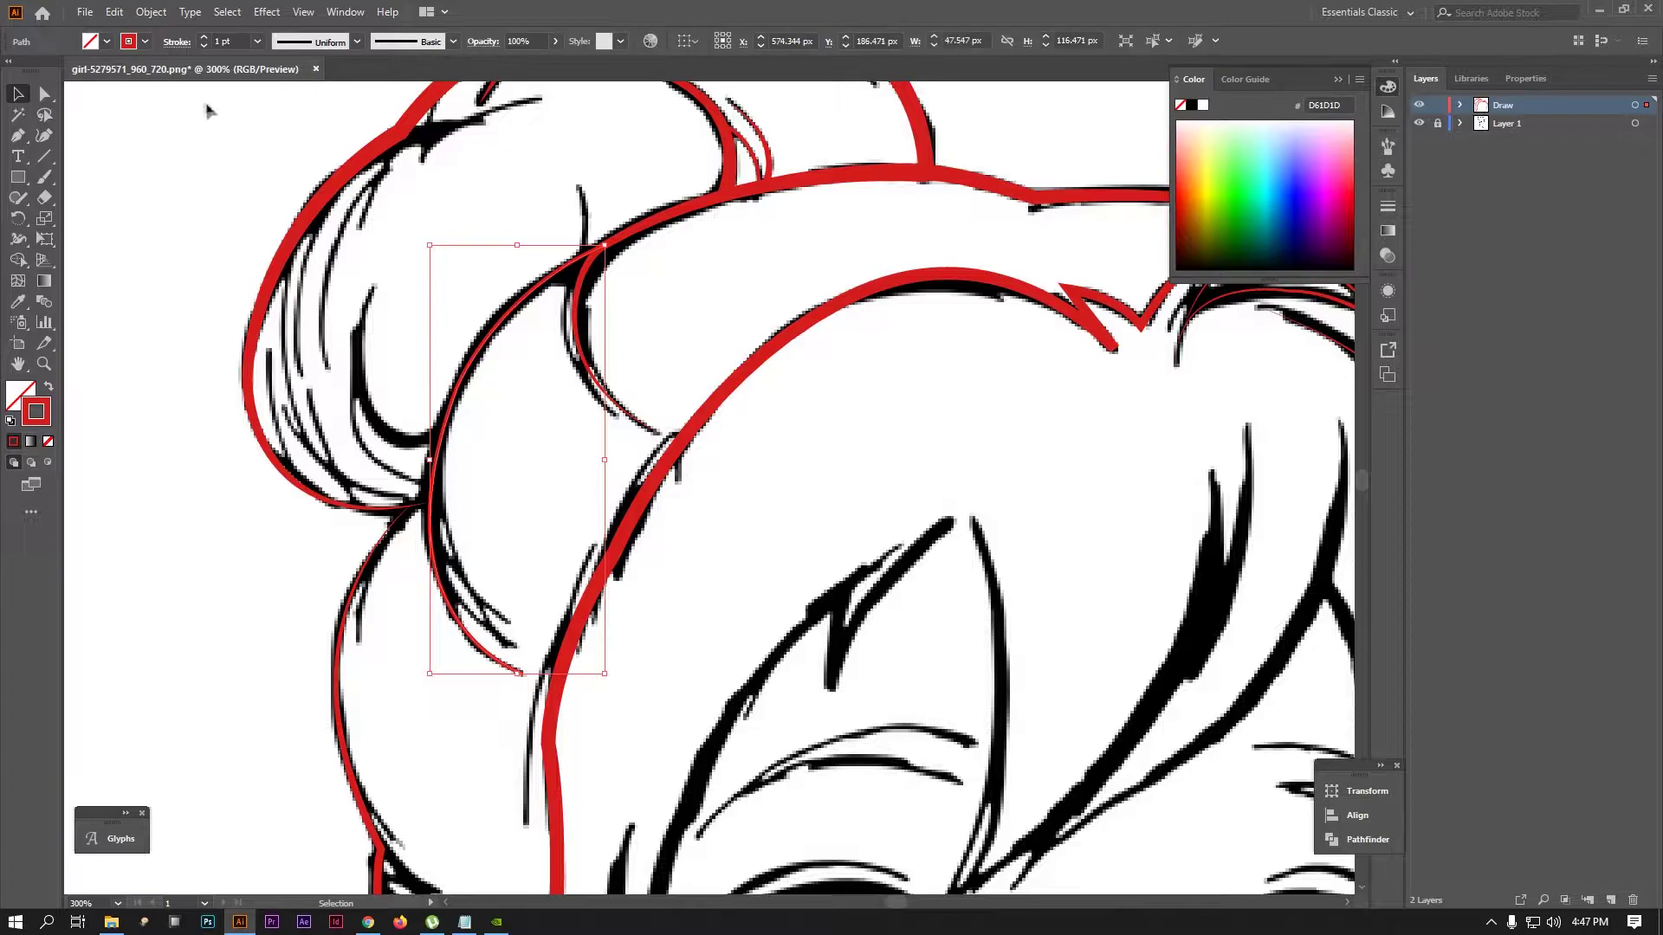
left_click(204, 38)
left_click(357, 42)
left_click(329, 106)
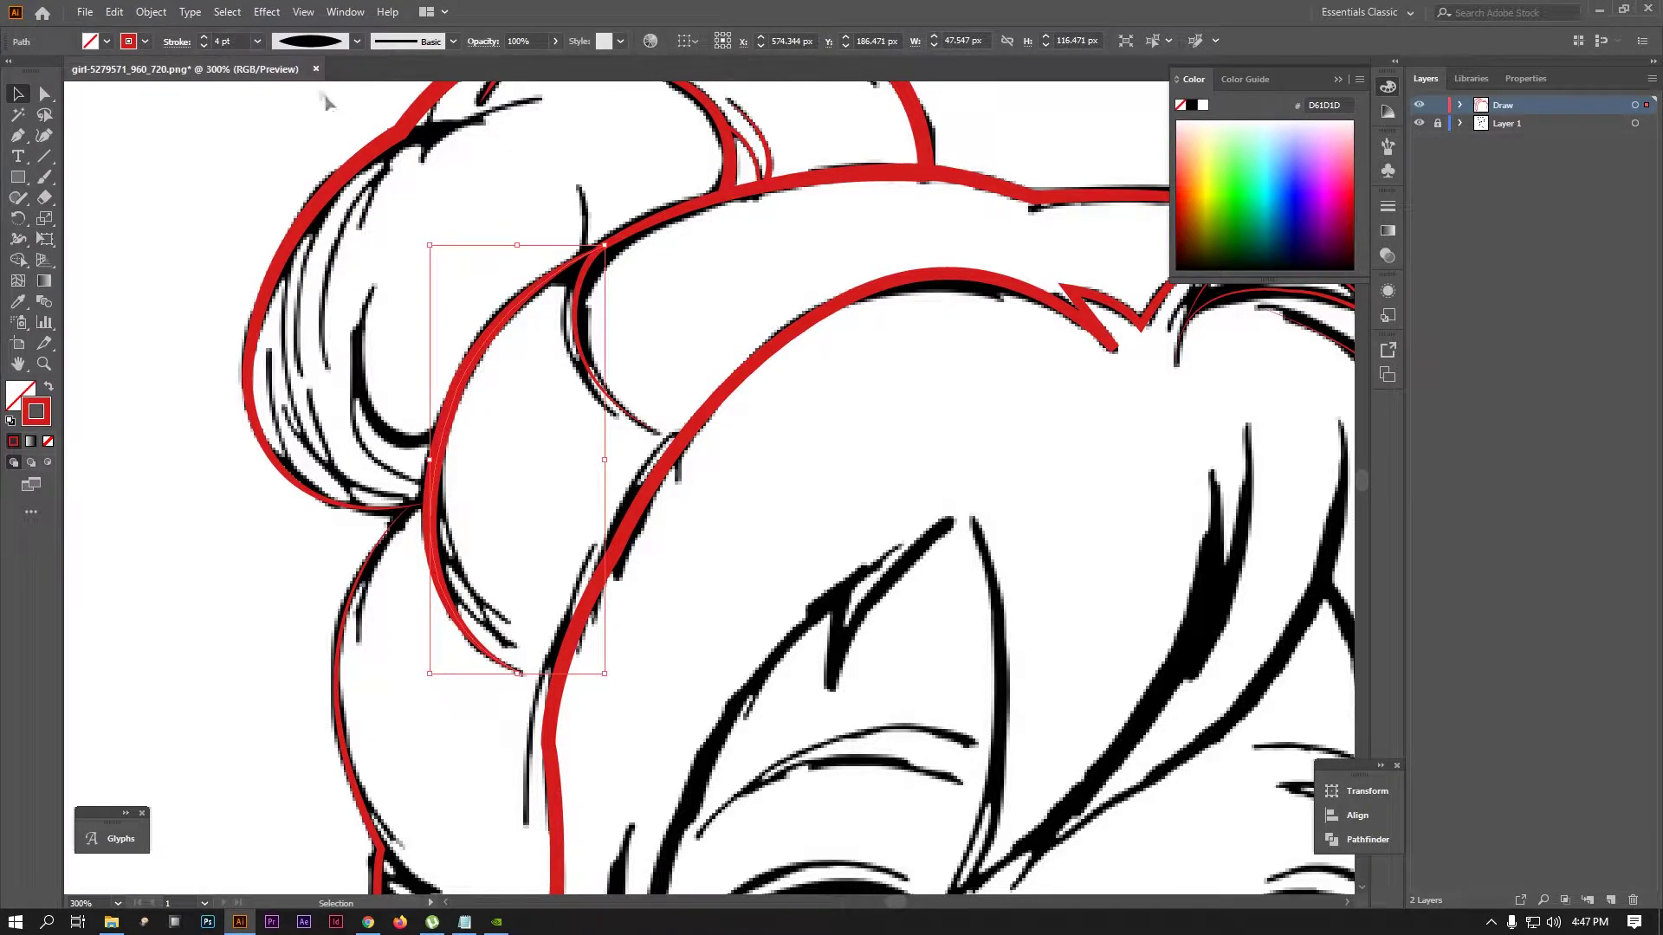
left_click(356, 42)
left_click(303, 187)
left_click(357, 42)
left_click(290, 152)
Trace the curl inside the bun and give it a tapered width profile
left_click(19, 136)
left_click(440, 431)
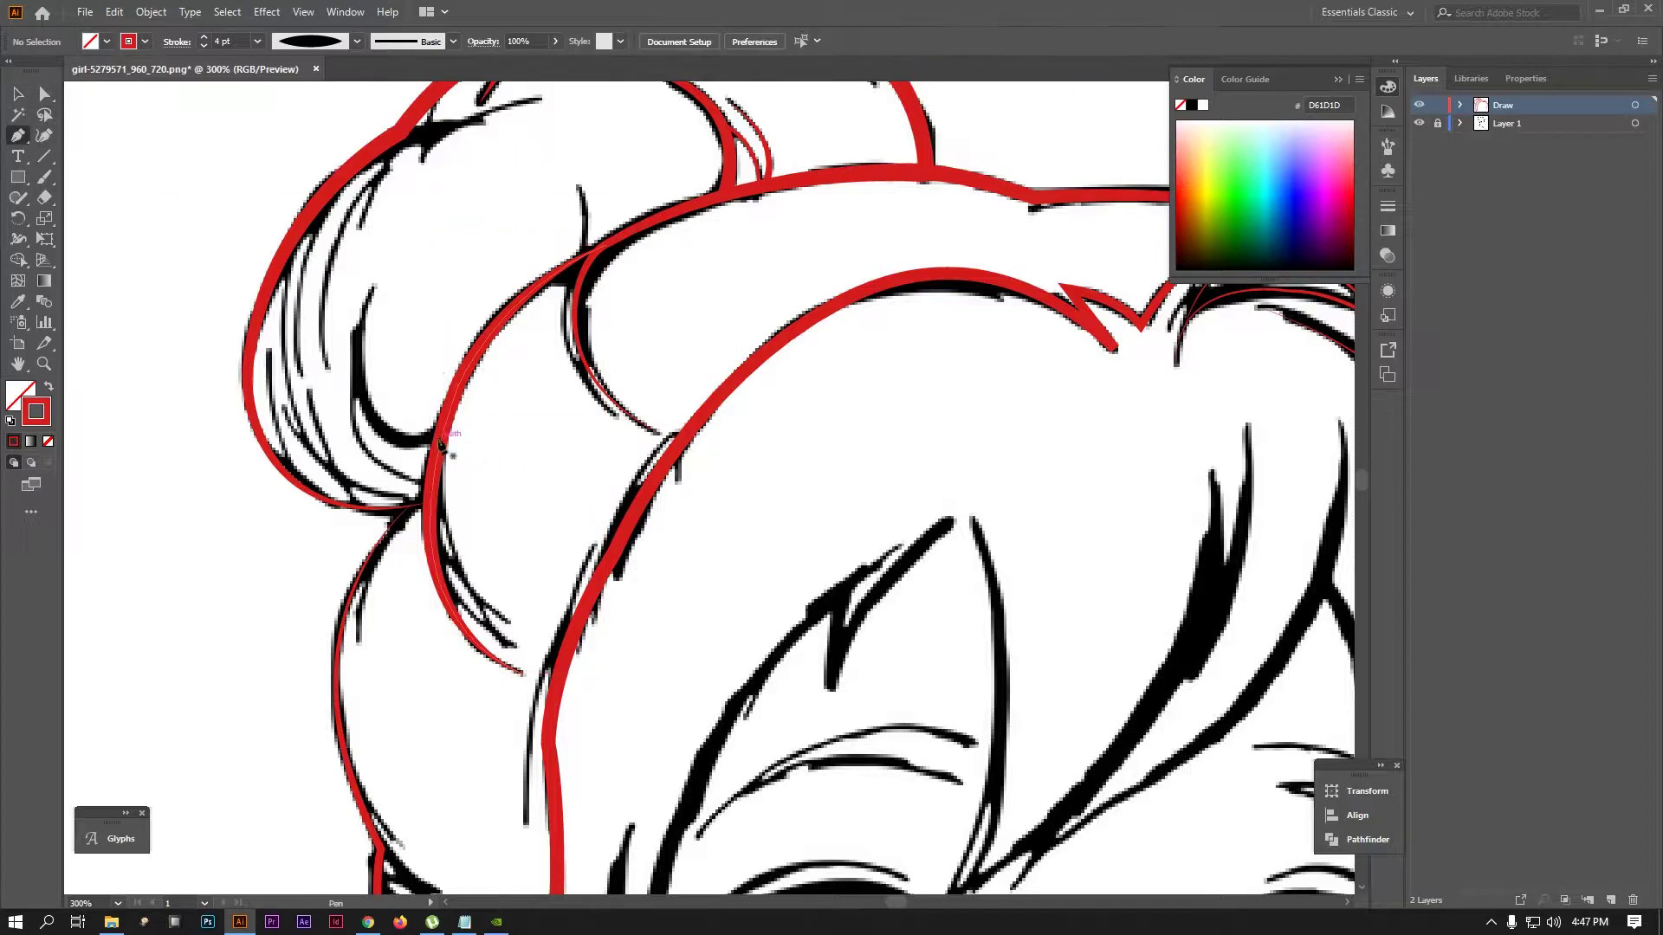
scroll(440, 128, "up", 3)
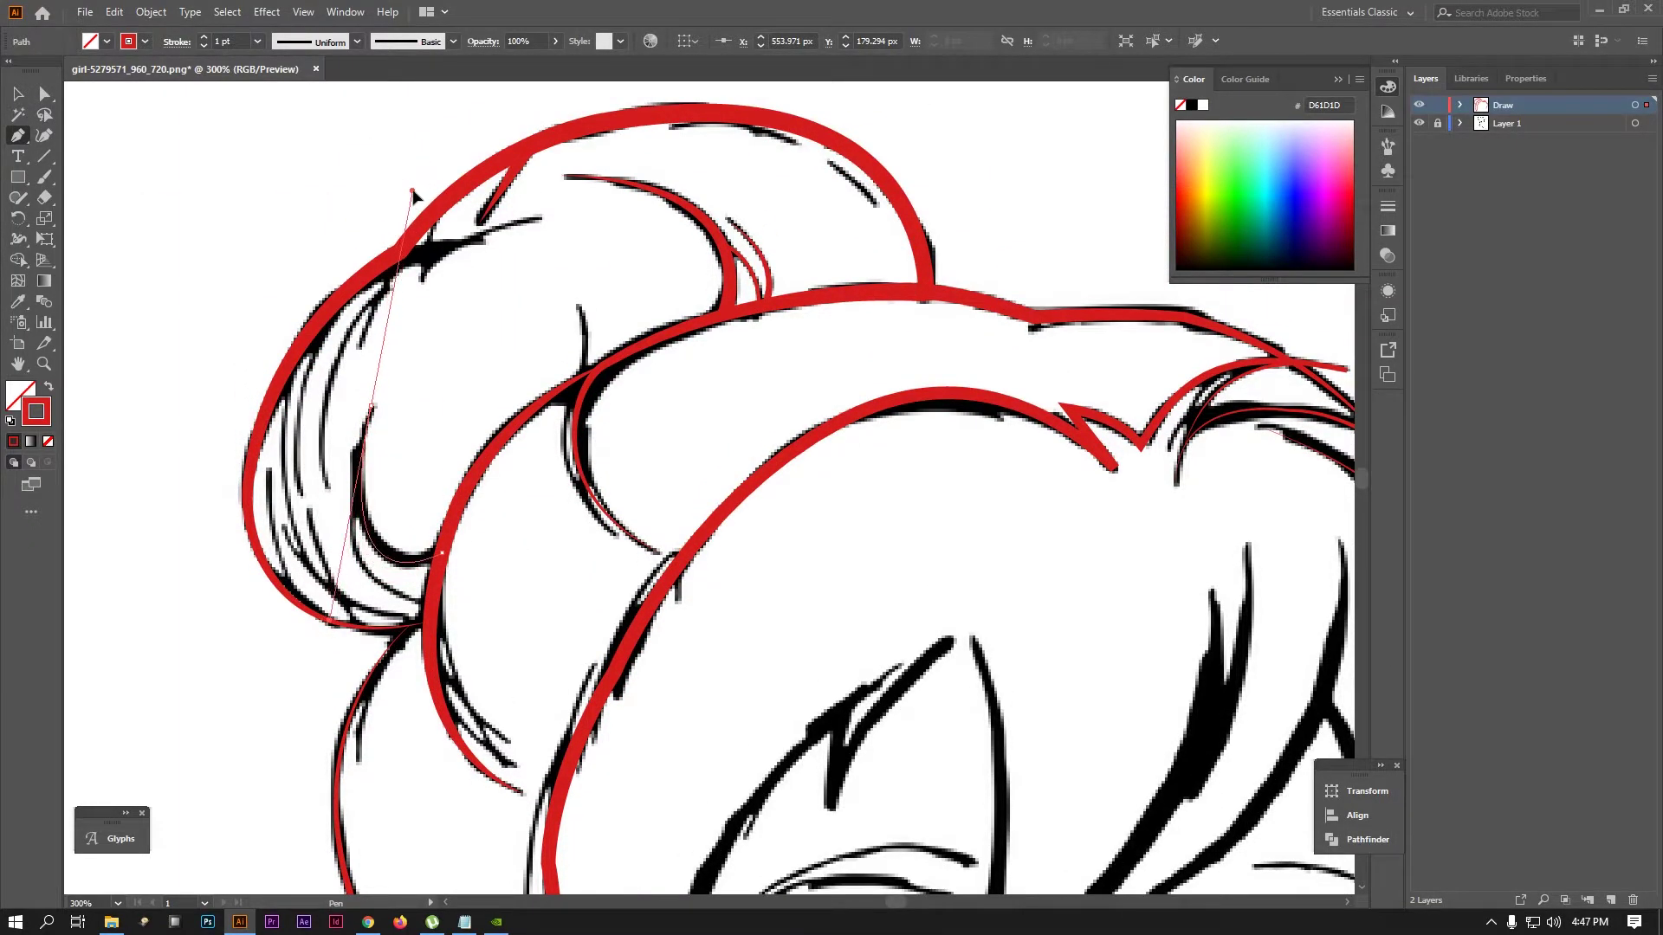
key("v")
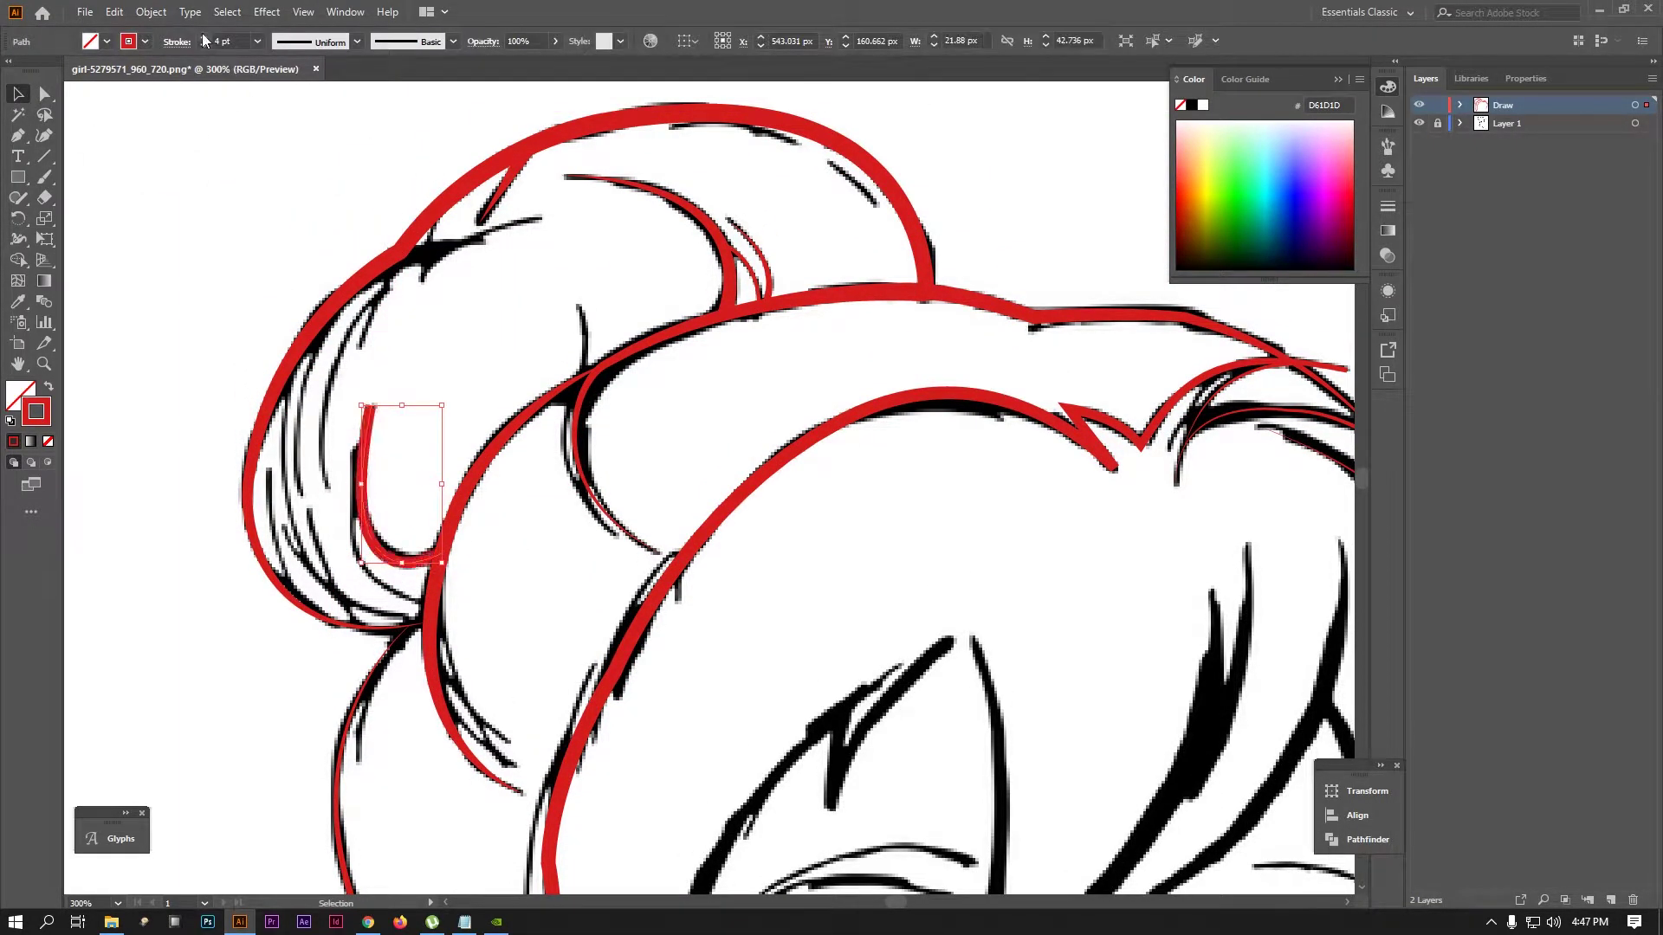
left_click(355, 42)
left_click(312, 177)
scroll(476, 327, "down", 2)
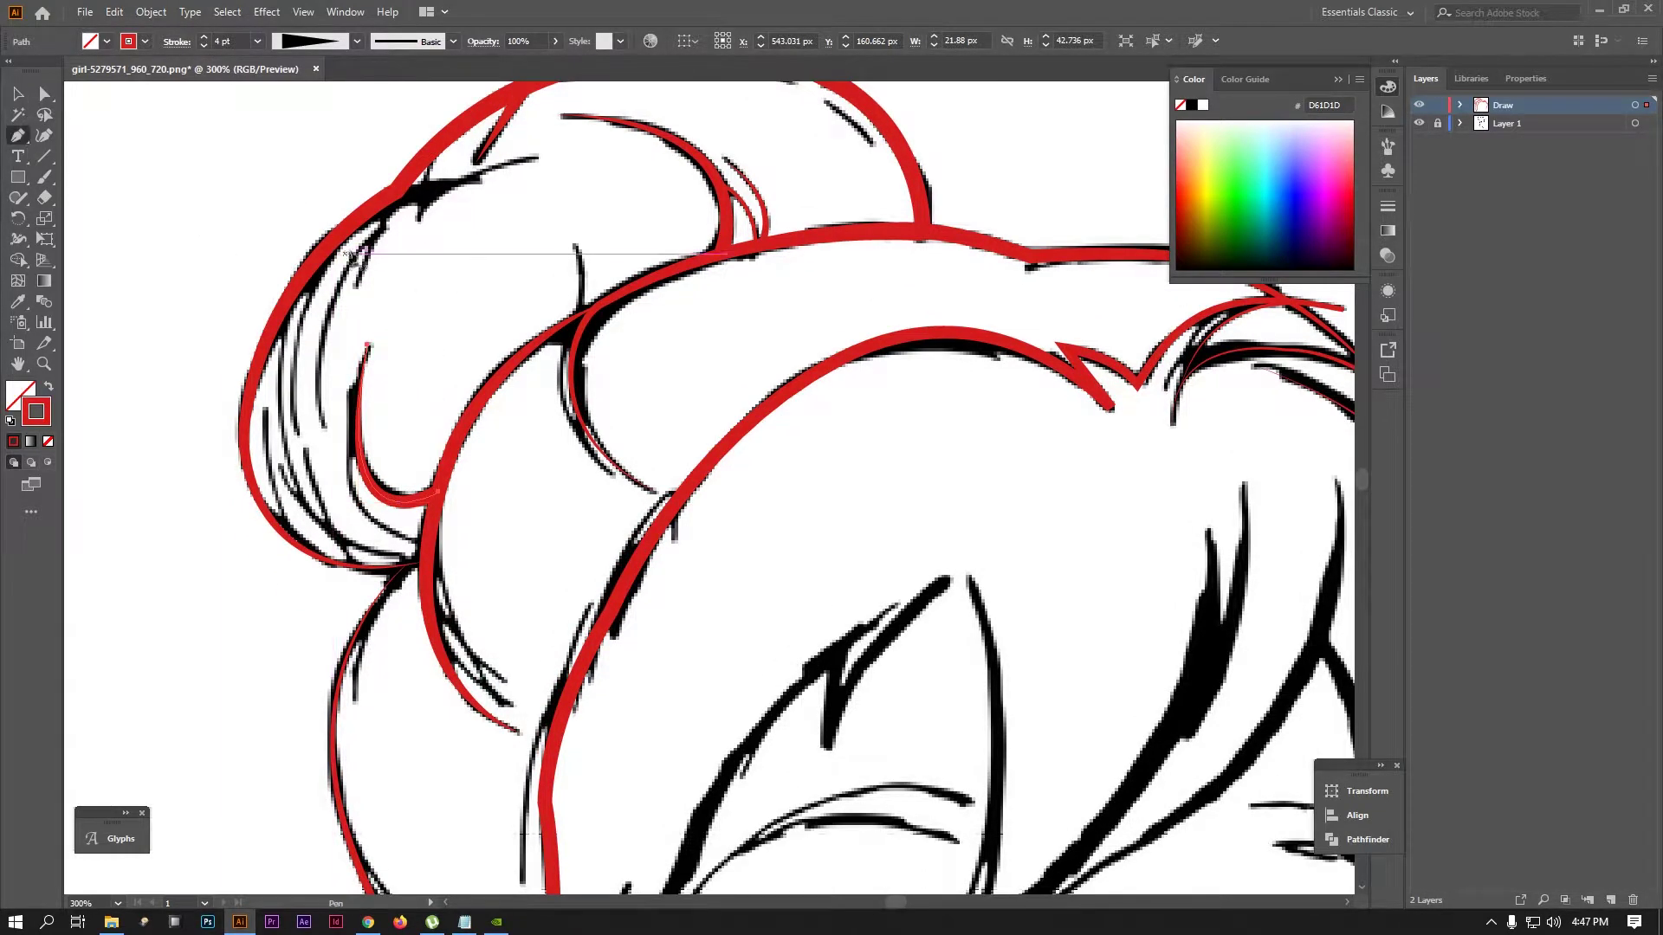
Trace the short top strand and give it a tapered width profile
left_click(384, 201)
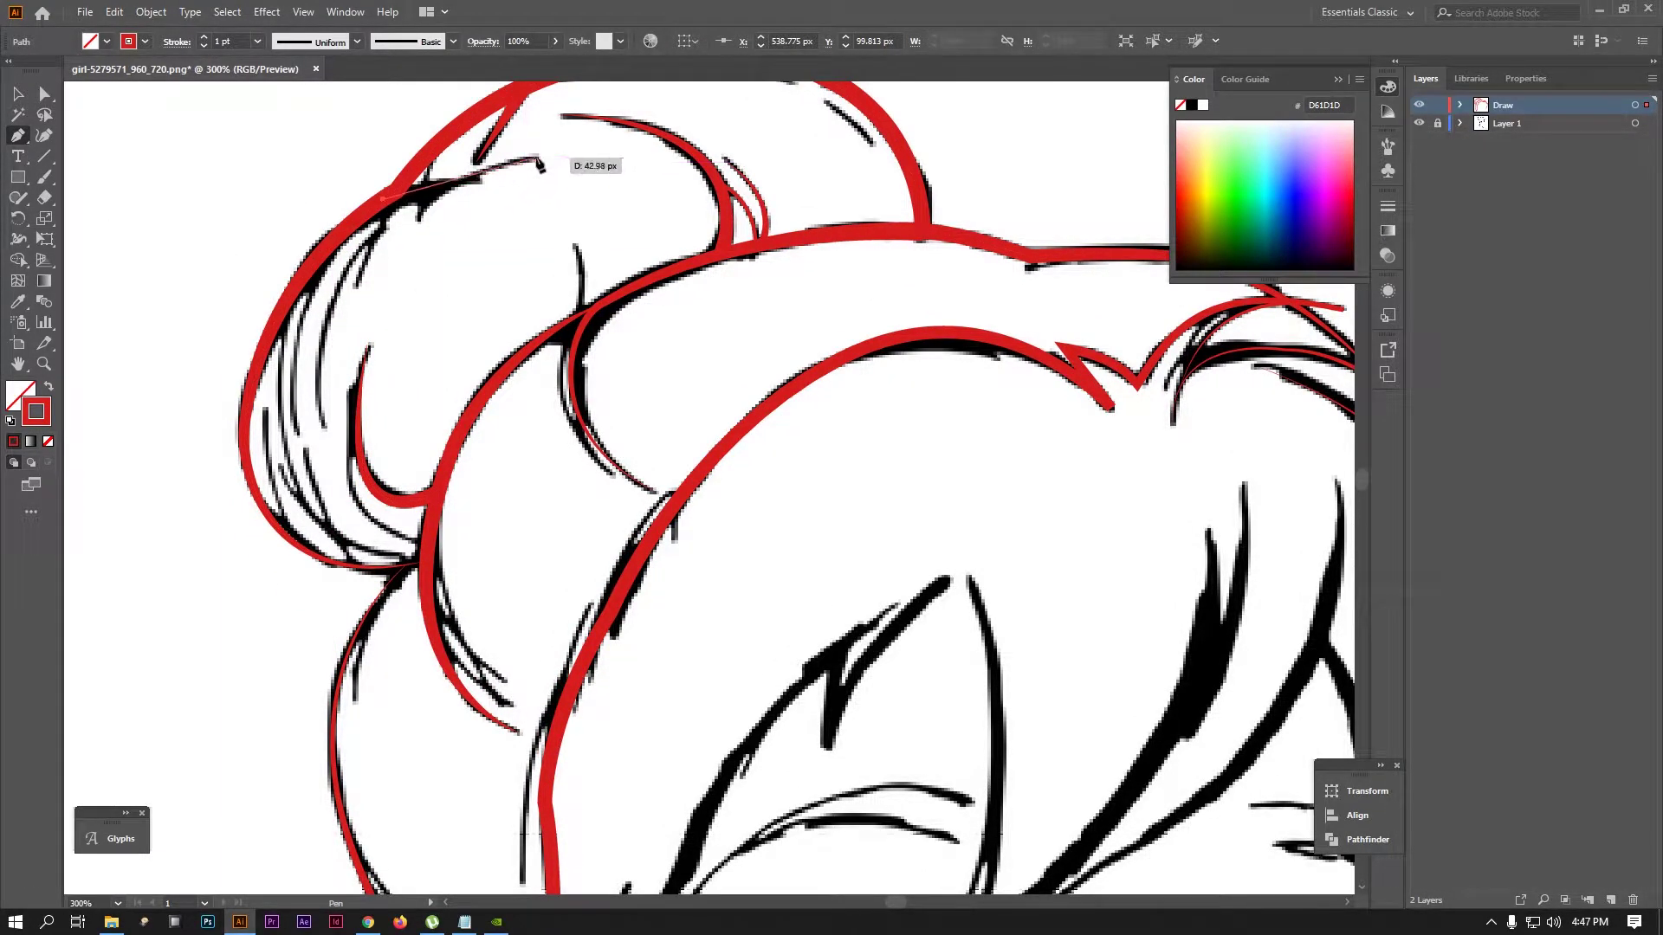
left_click(17, 93)
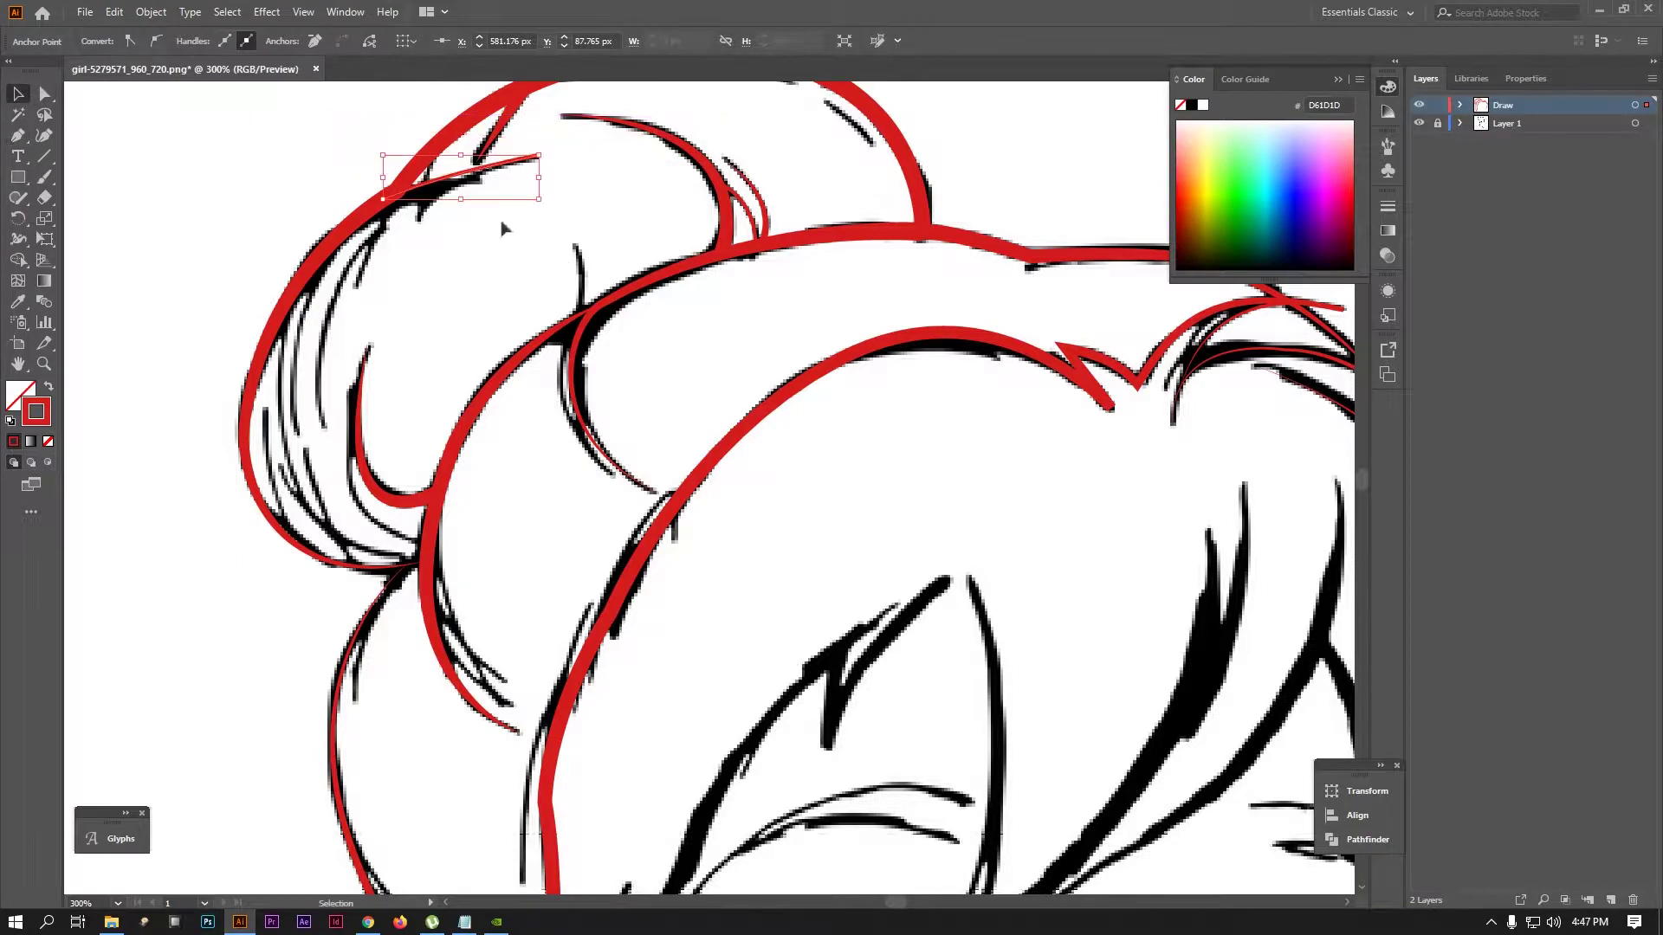
left_click(430, 189)
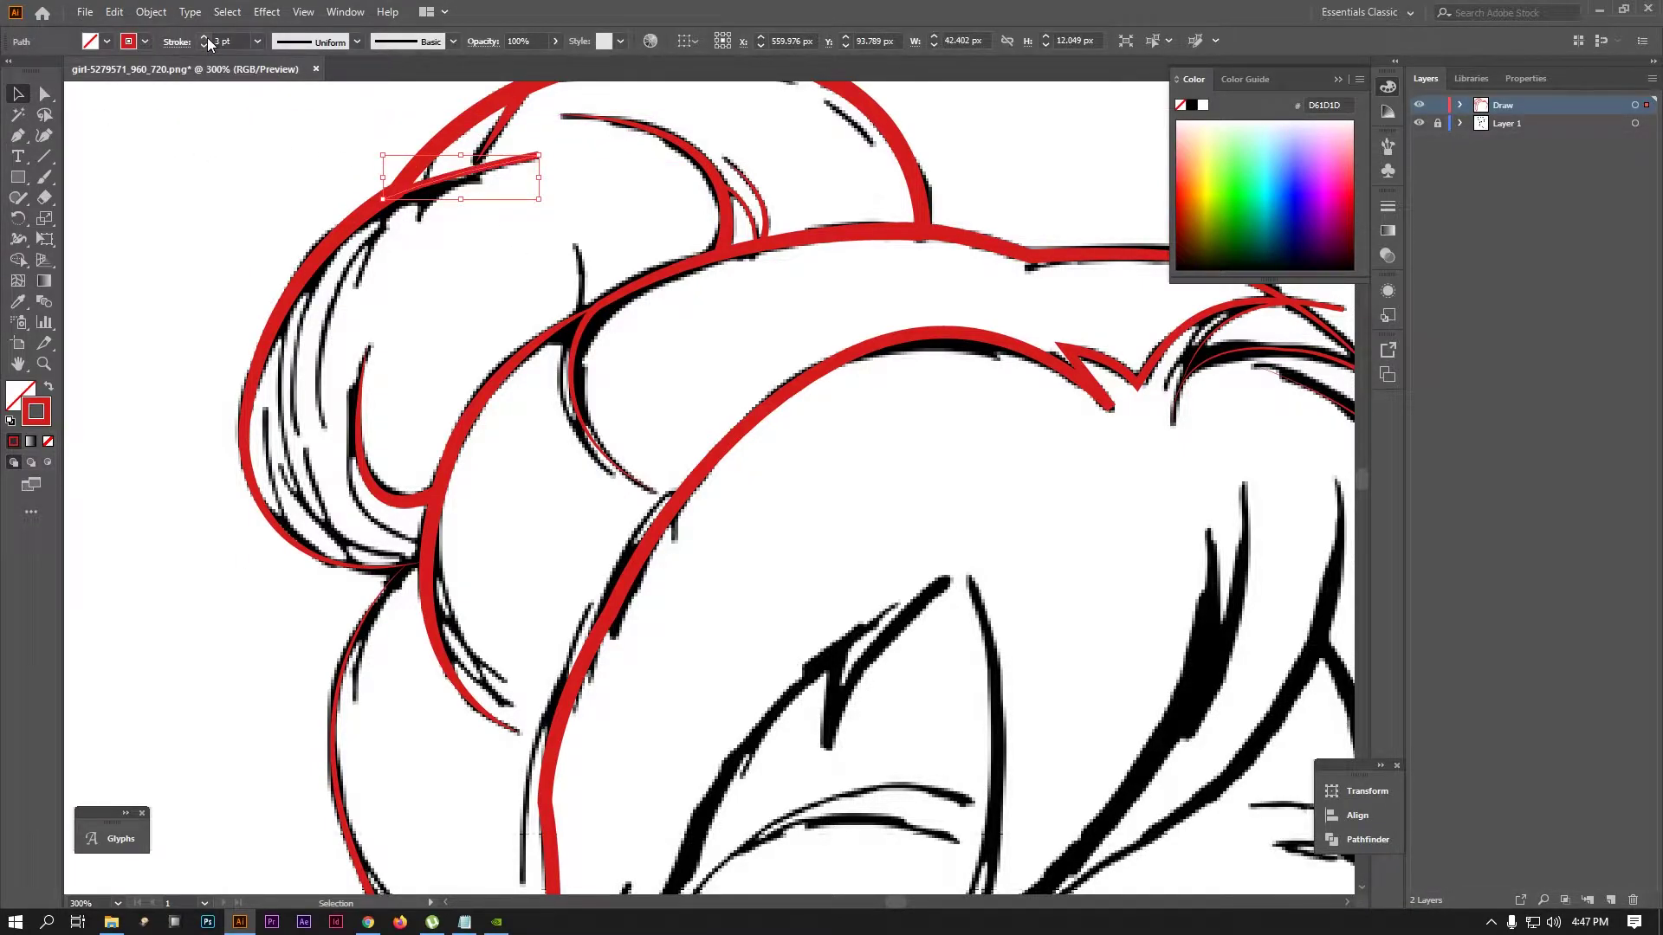
left_click(357, 41)
left_click(303, 190)
scroll(418, 188, "up", 2)
left_click_drag(419, 184, 415, 188)
Trace a strand curving down inside the bun and give it a tapered profile
key("p")
scroll(464, 372, "down", 2)
left_click(392, 161)
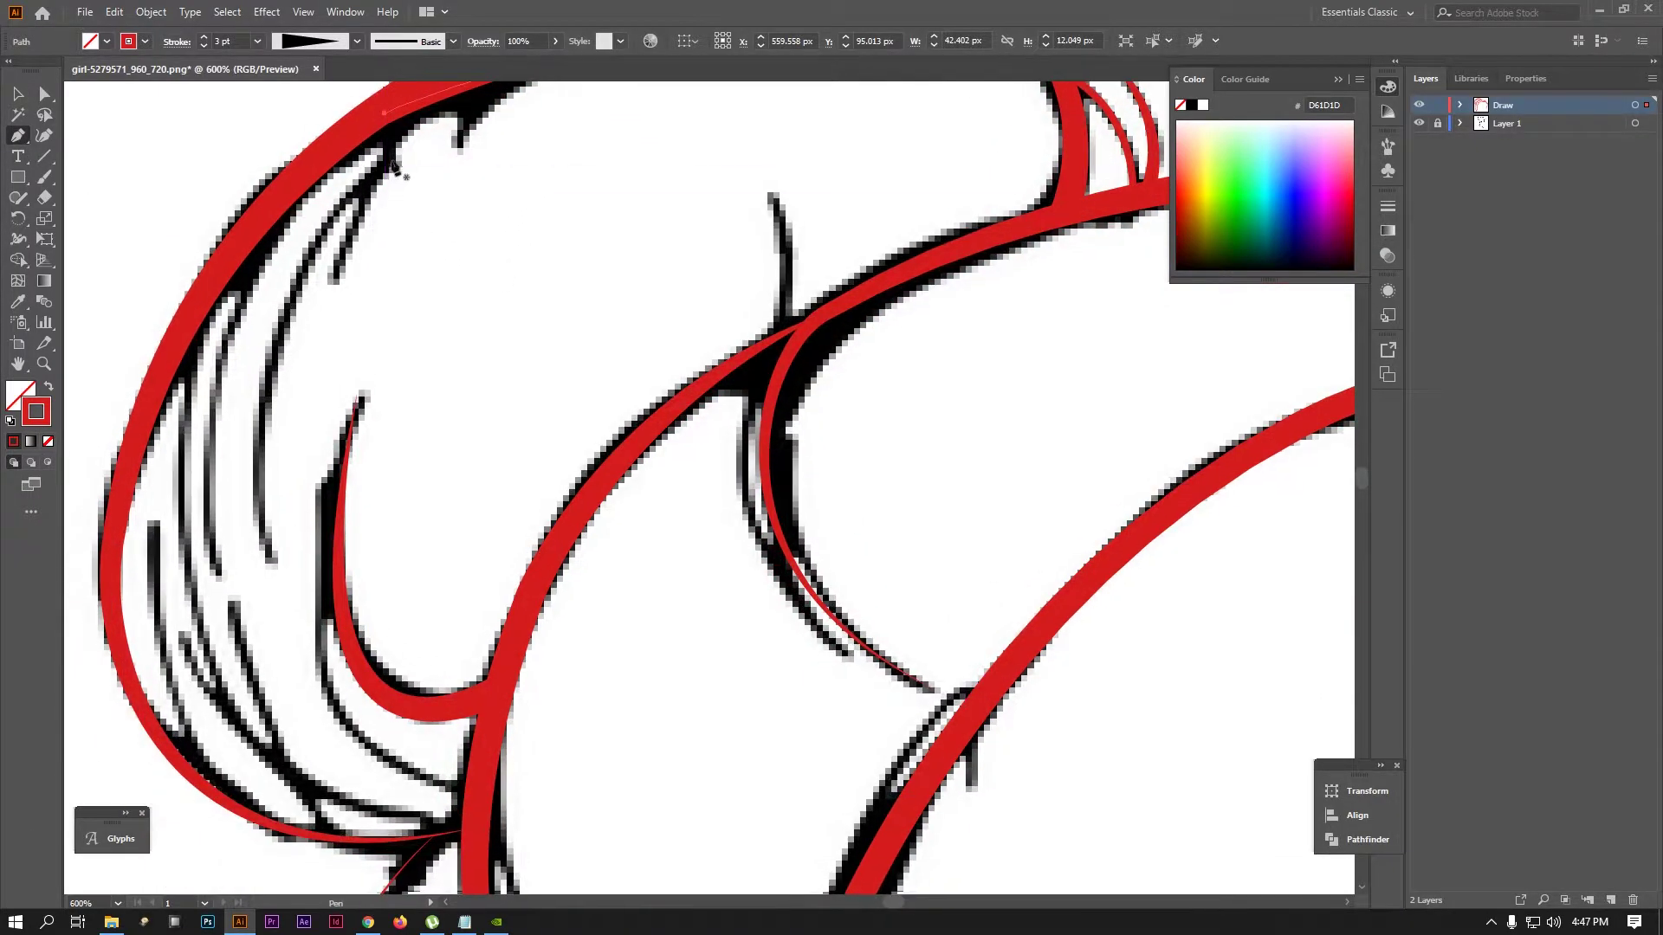
left_click_drag(271, 561, 333, 829)
scroll(333, 829, "down", 1)
key("v")
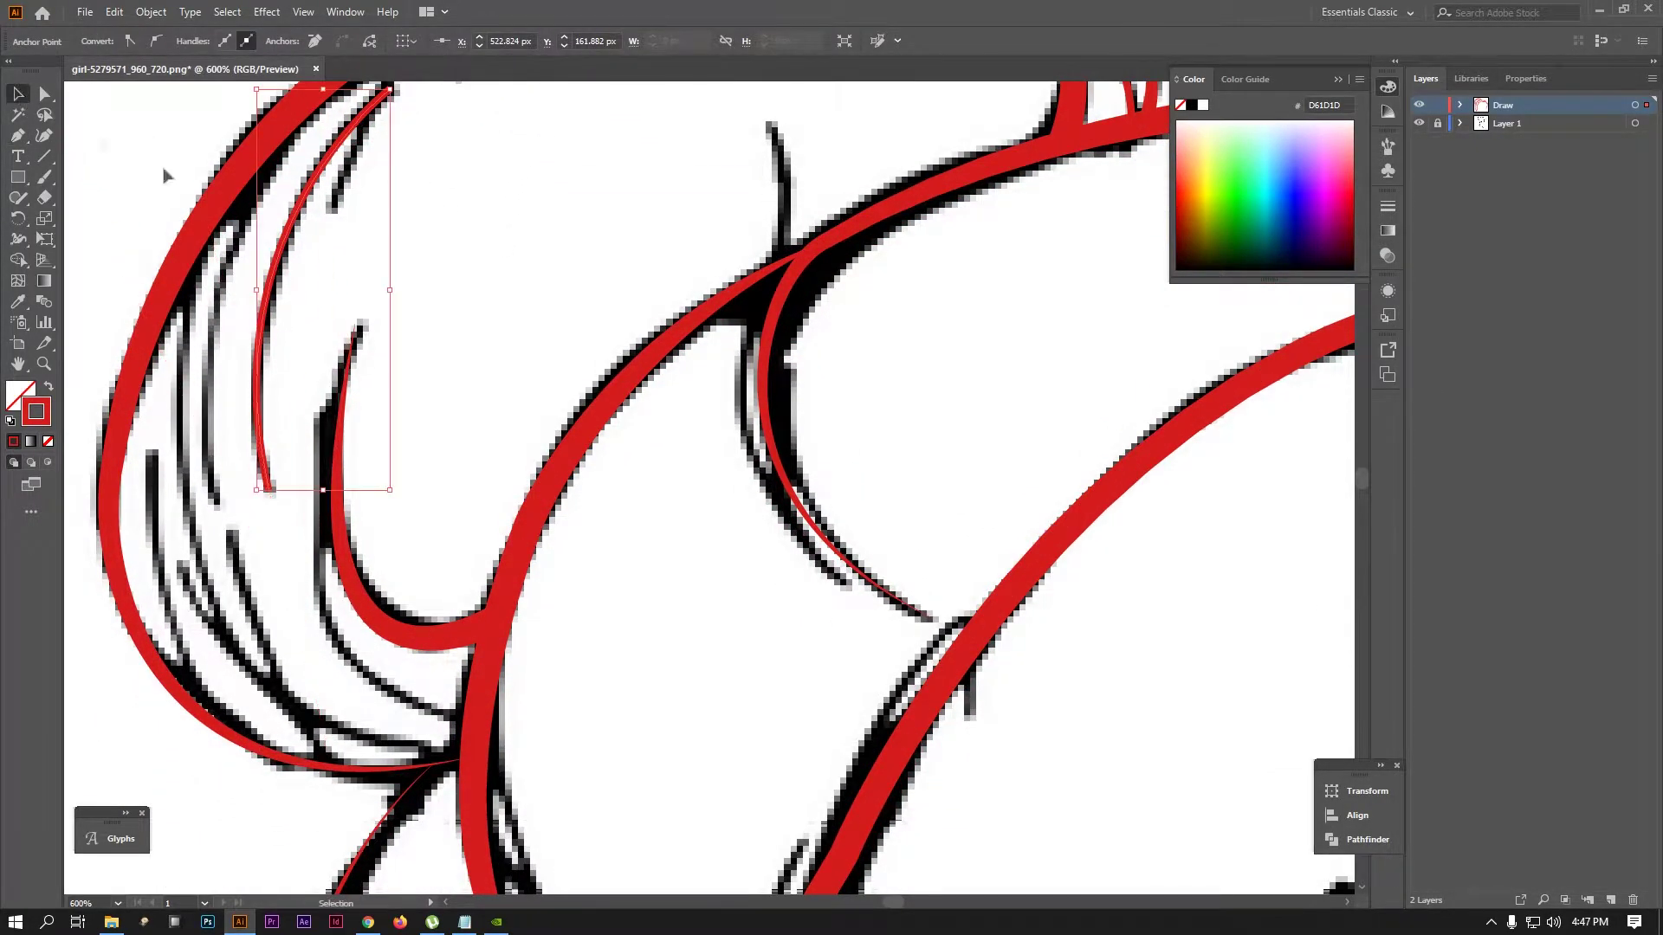
left_click(357, 42)
left_click(321, 108)
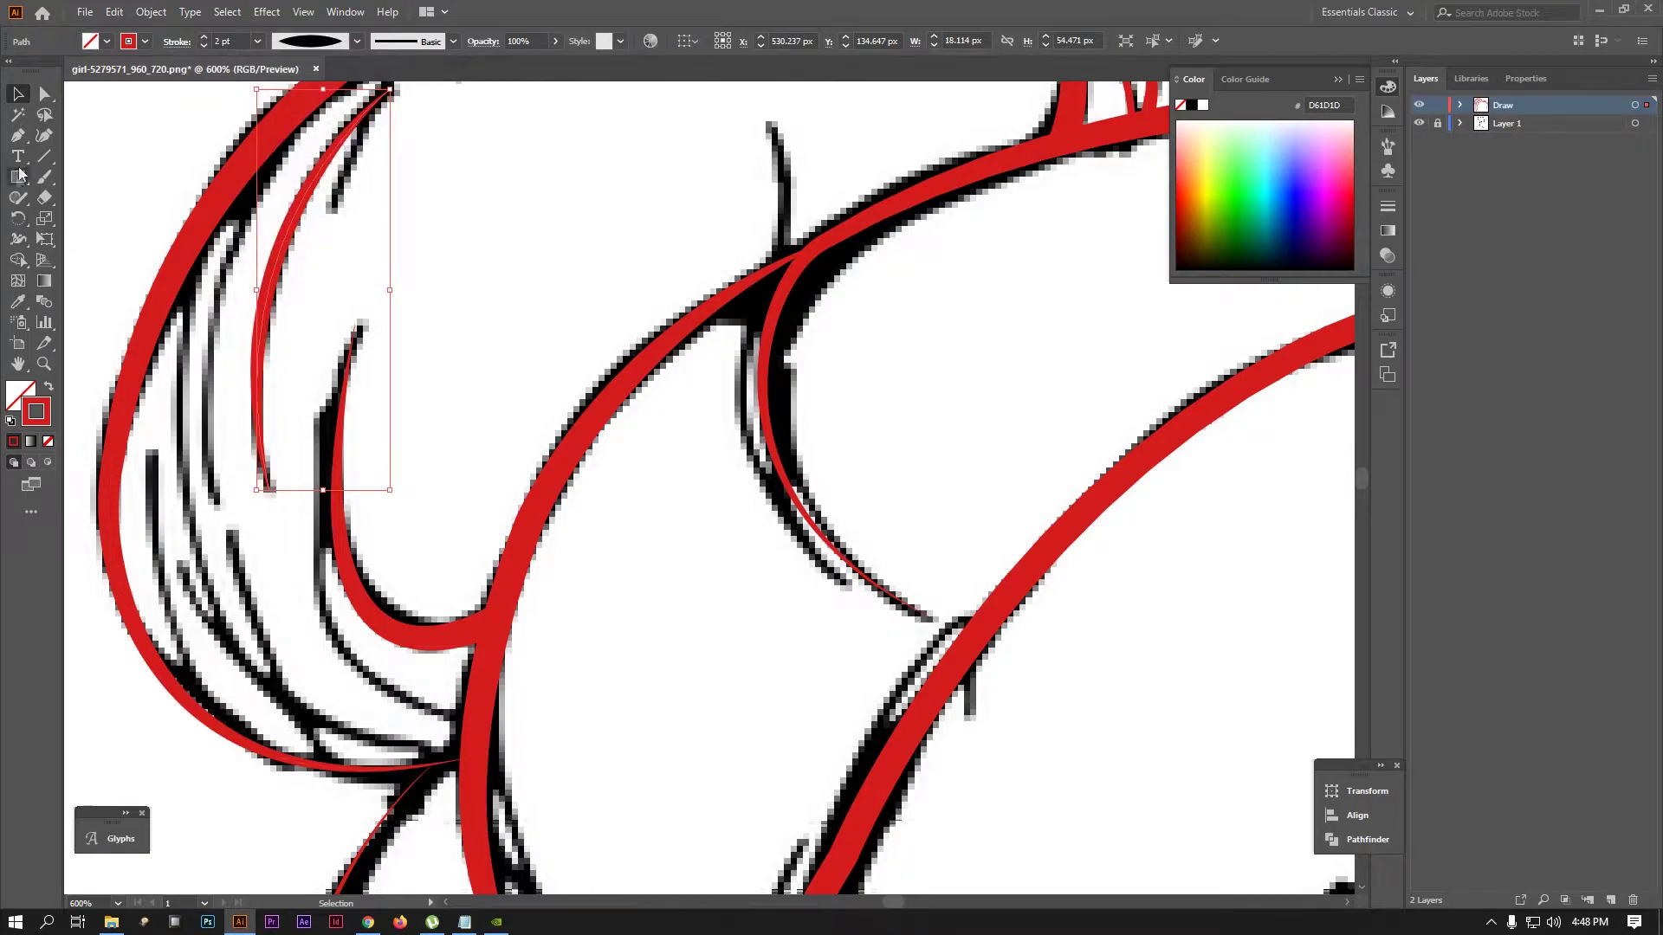
Trace another straight inner strand with two points, leaving its tapered profile unchanged
key("p")
scroll(365, 149, "up", 1)
left_click(385, 108)
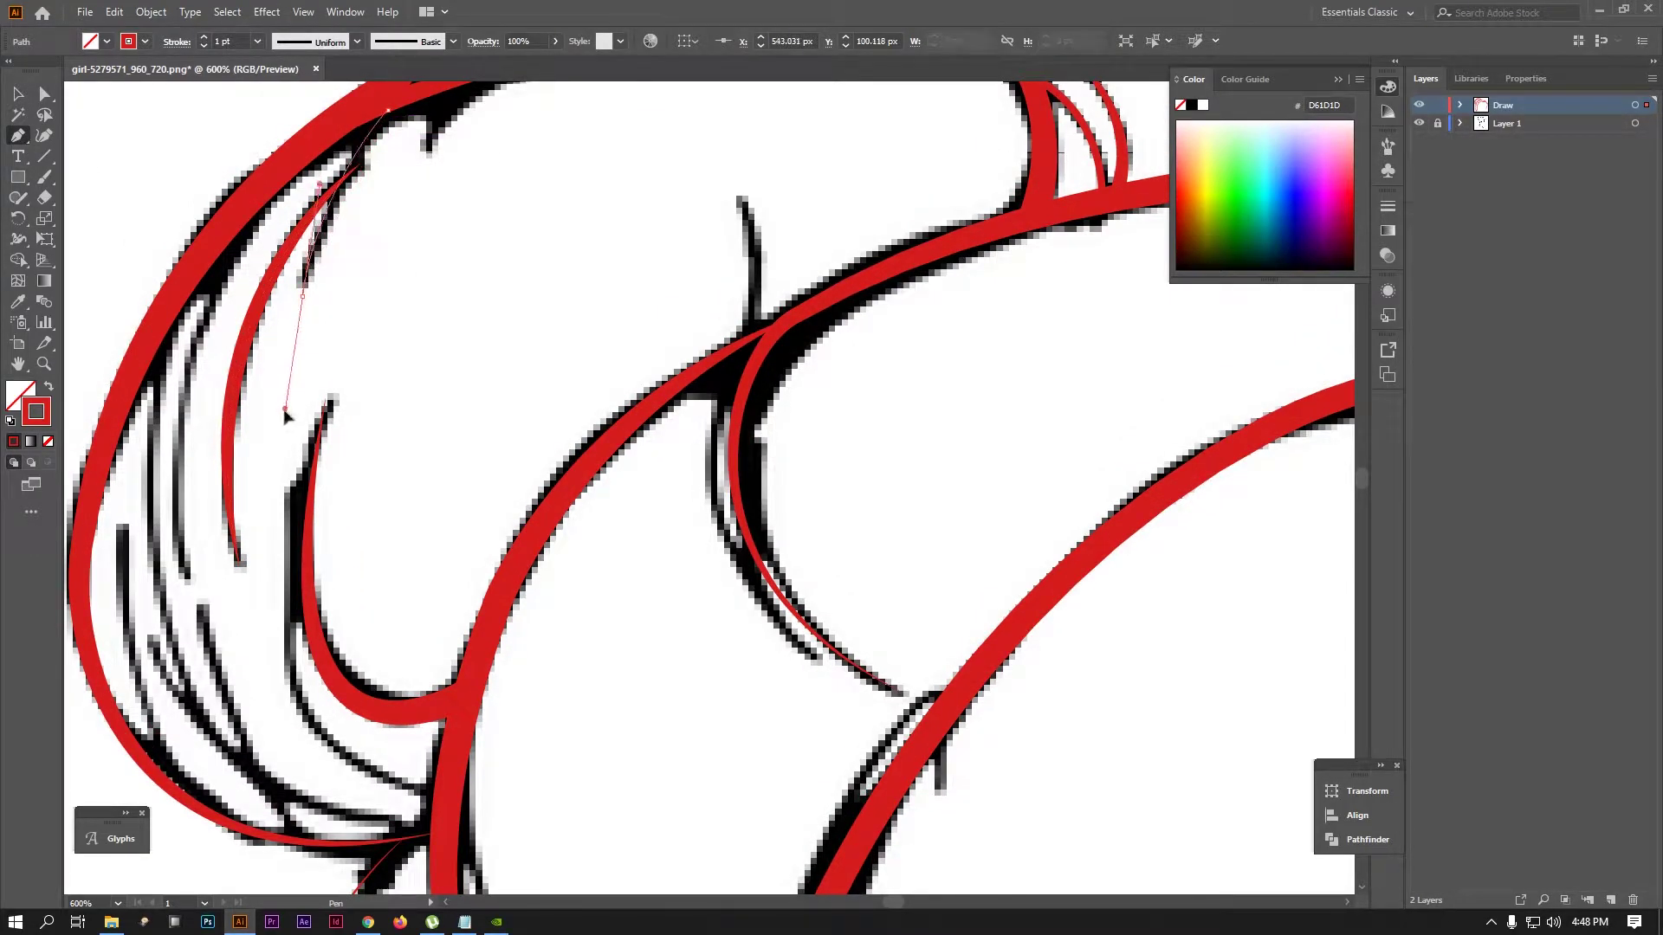
left_click(302, 293)
left_click(306, 144, "ctrl")
left_click(368, 156)
left_click(357, 42)
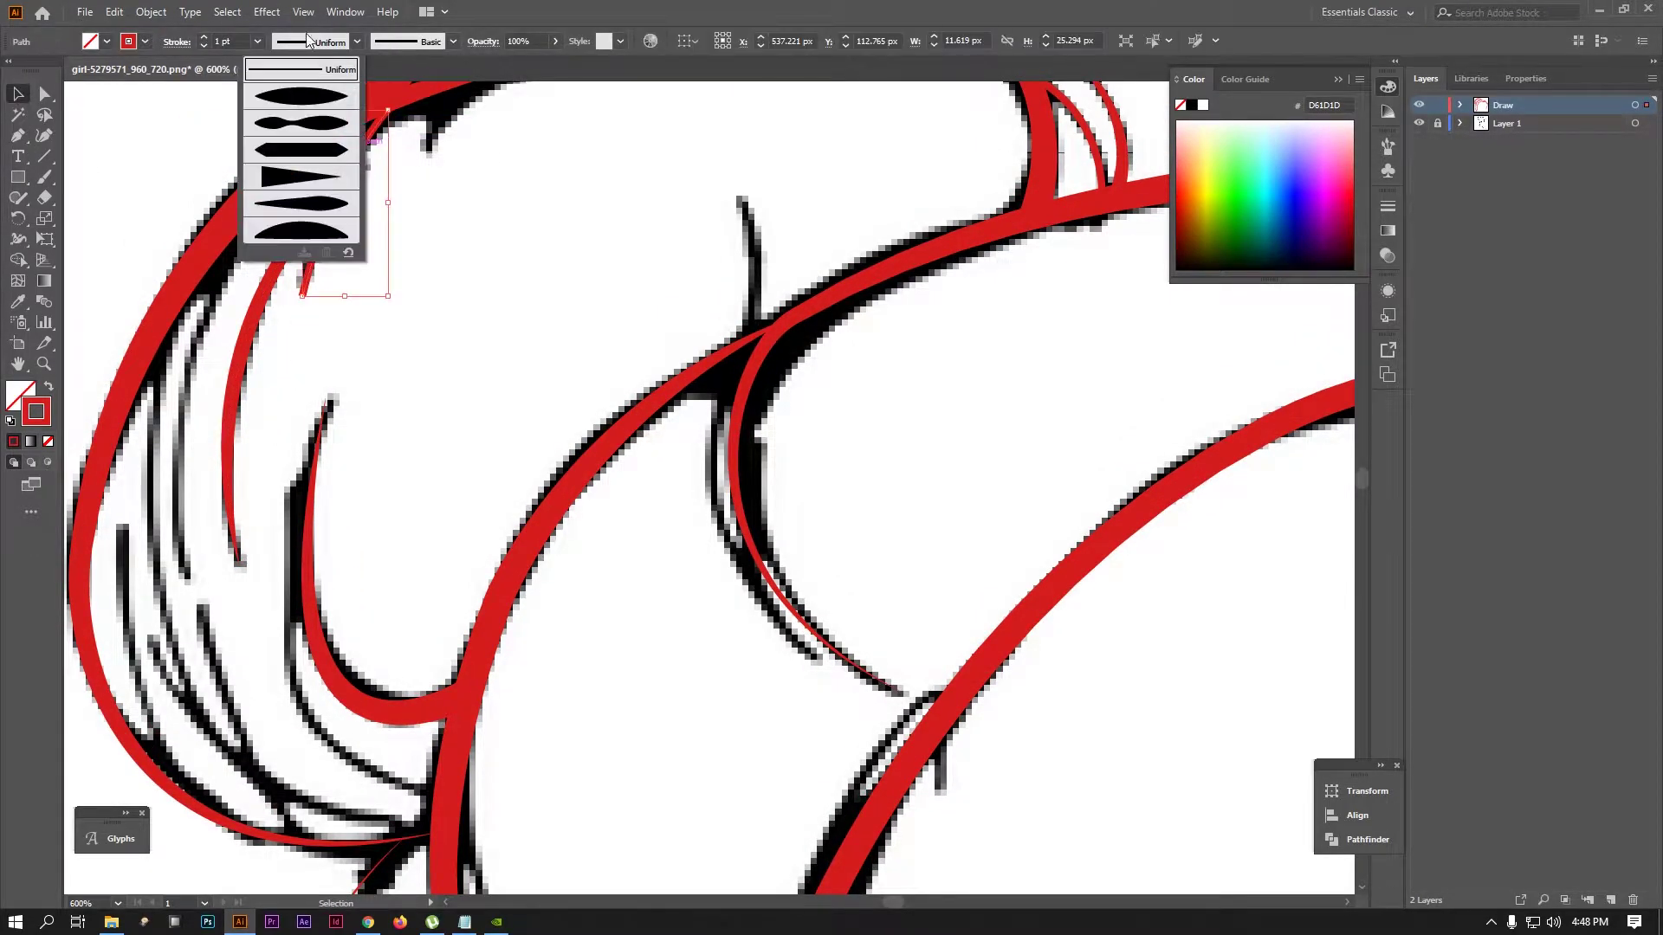
left_click(297, 102)
left_click(449, 238)
Trace the next inner strand down the sketch at 2 pt with a tapered profile
key("p")
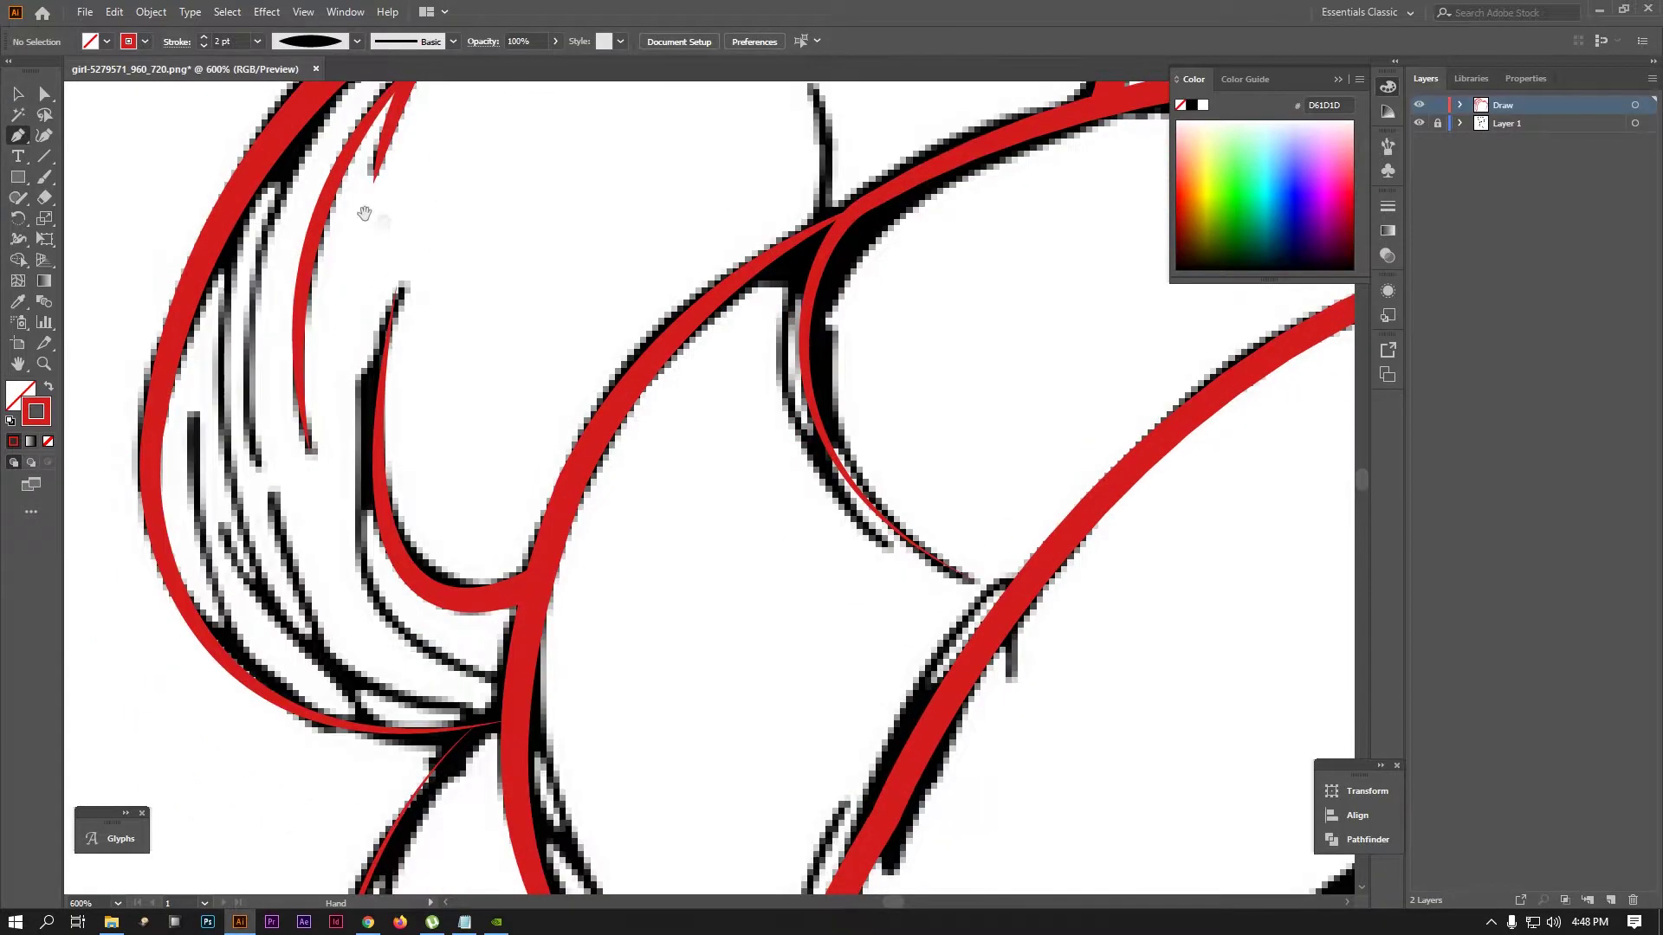
left_click(312, 108)
left_click_drag(259, 483, 302, 682)
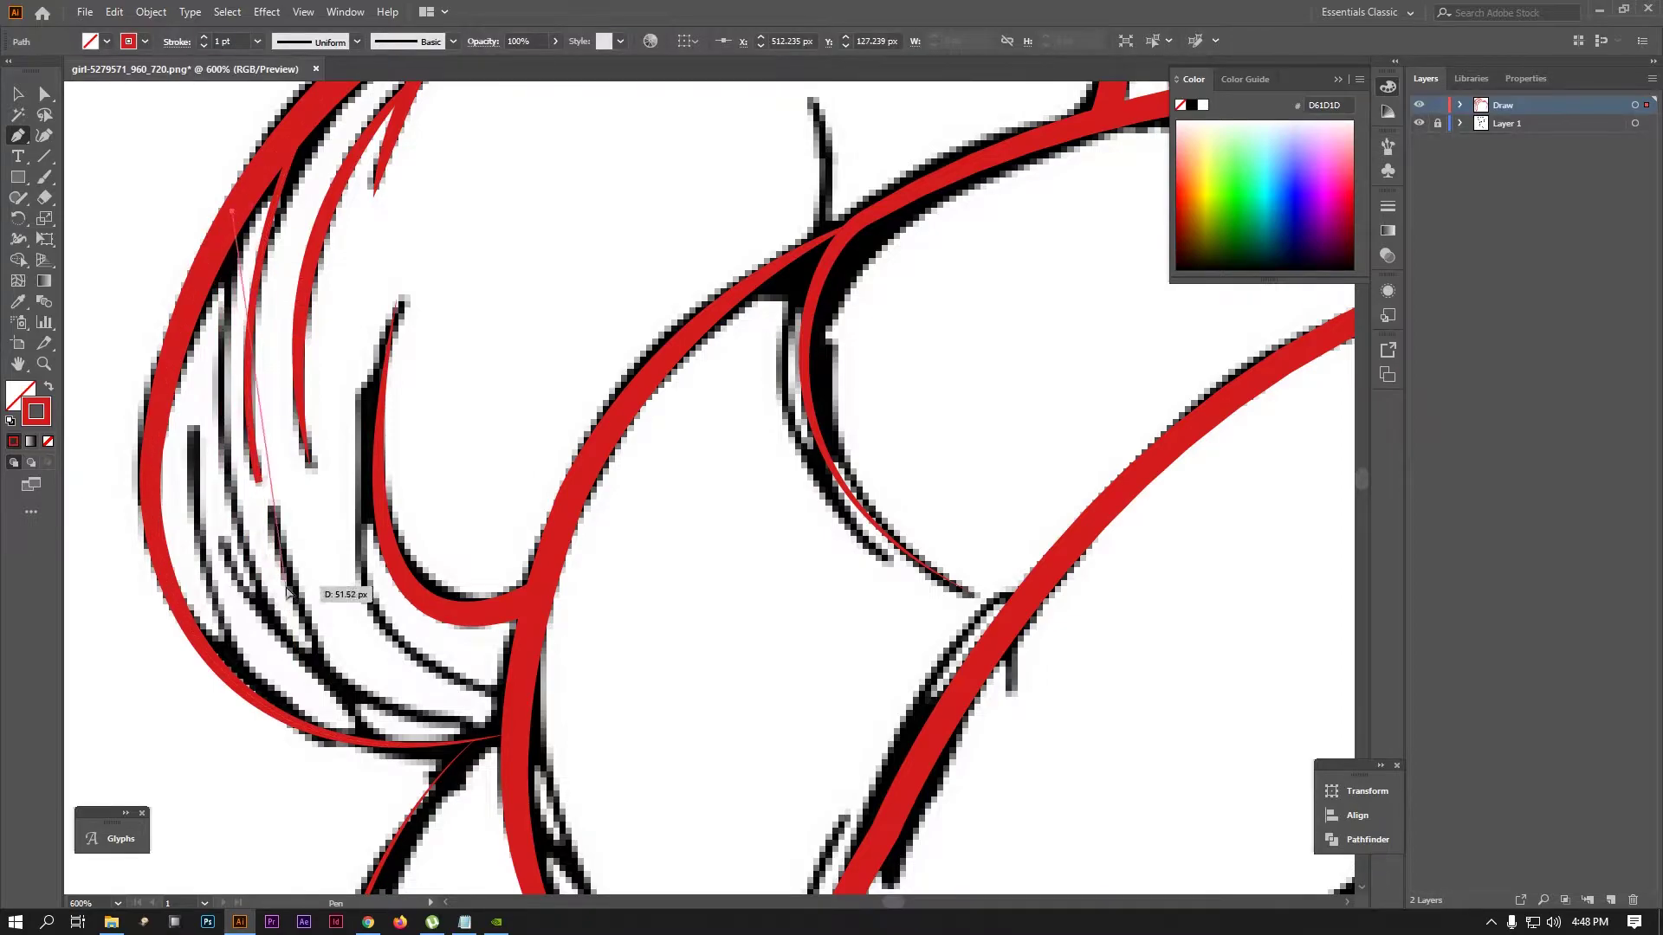
key("ctrl+minus")
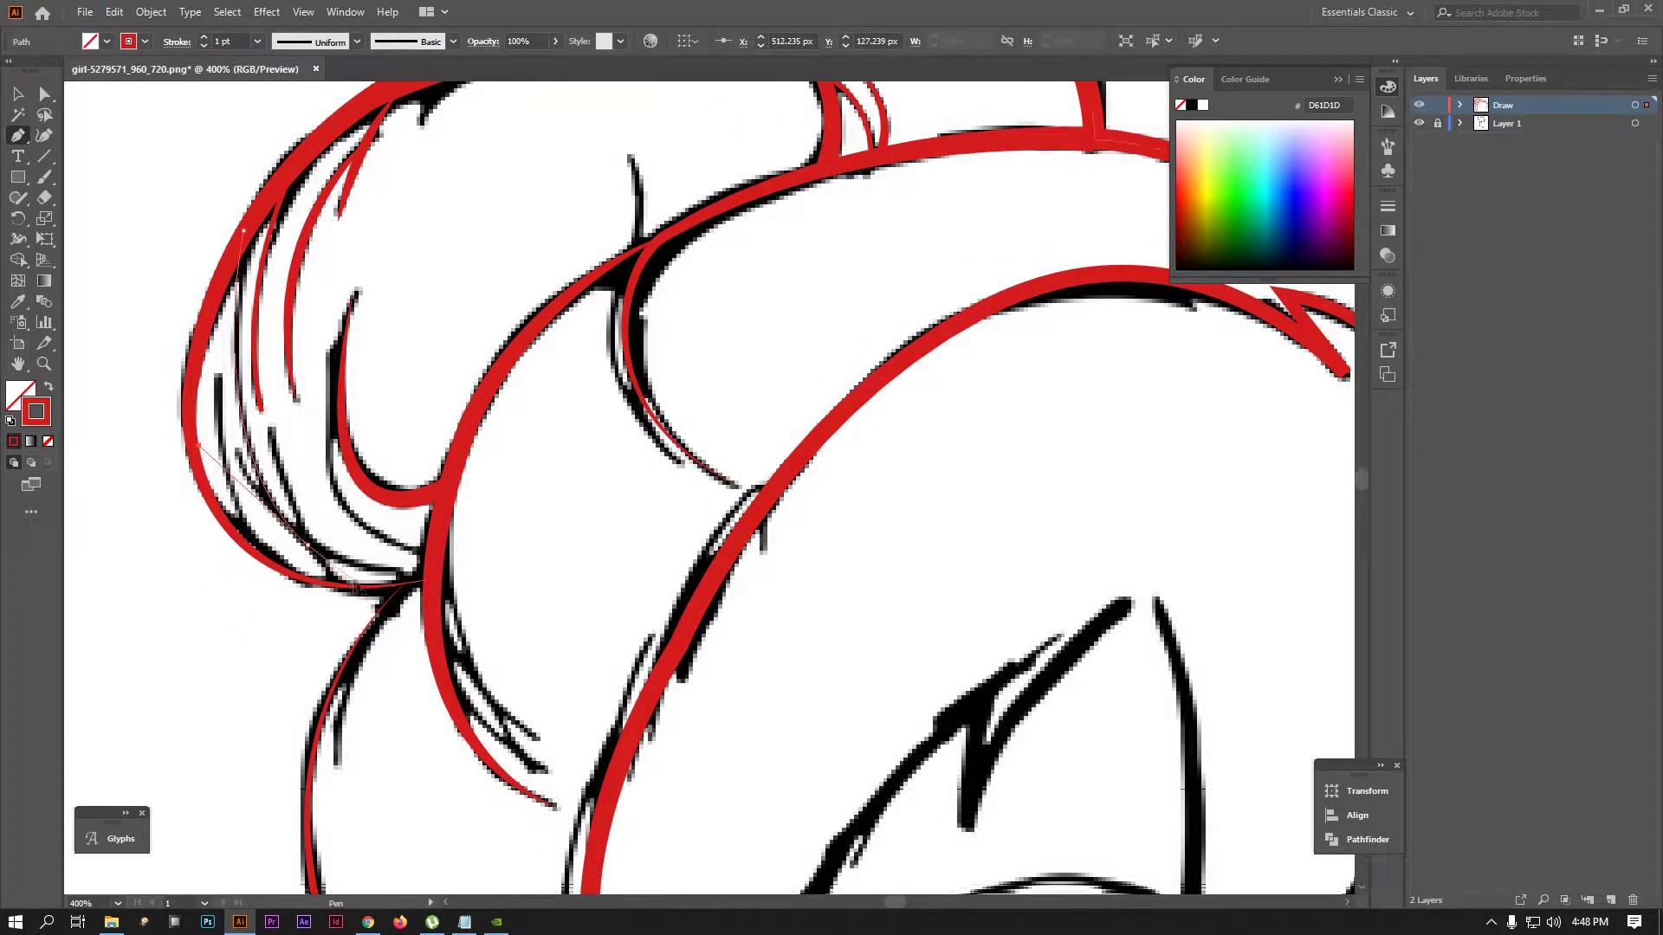
left_click(408, 585)
left_click(19, 93)
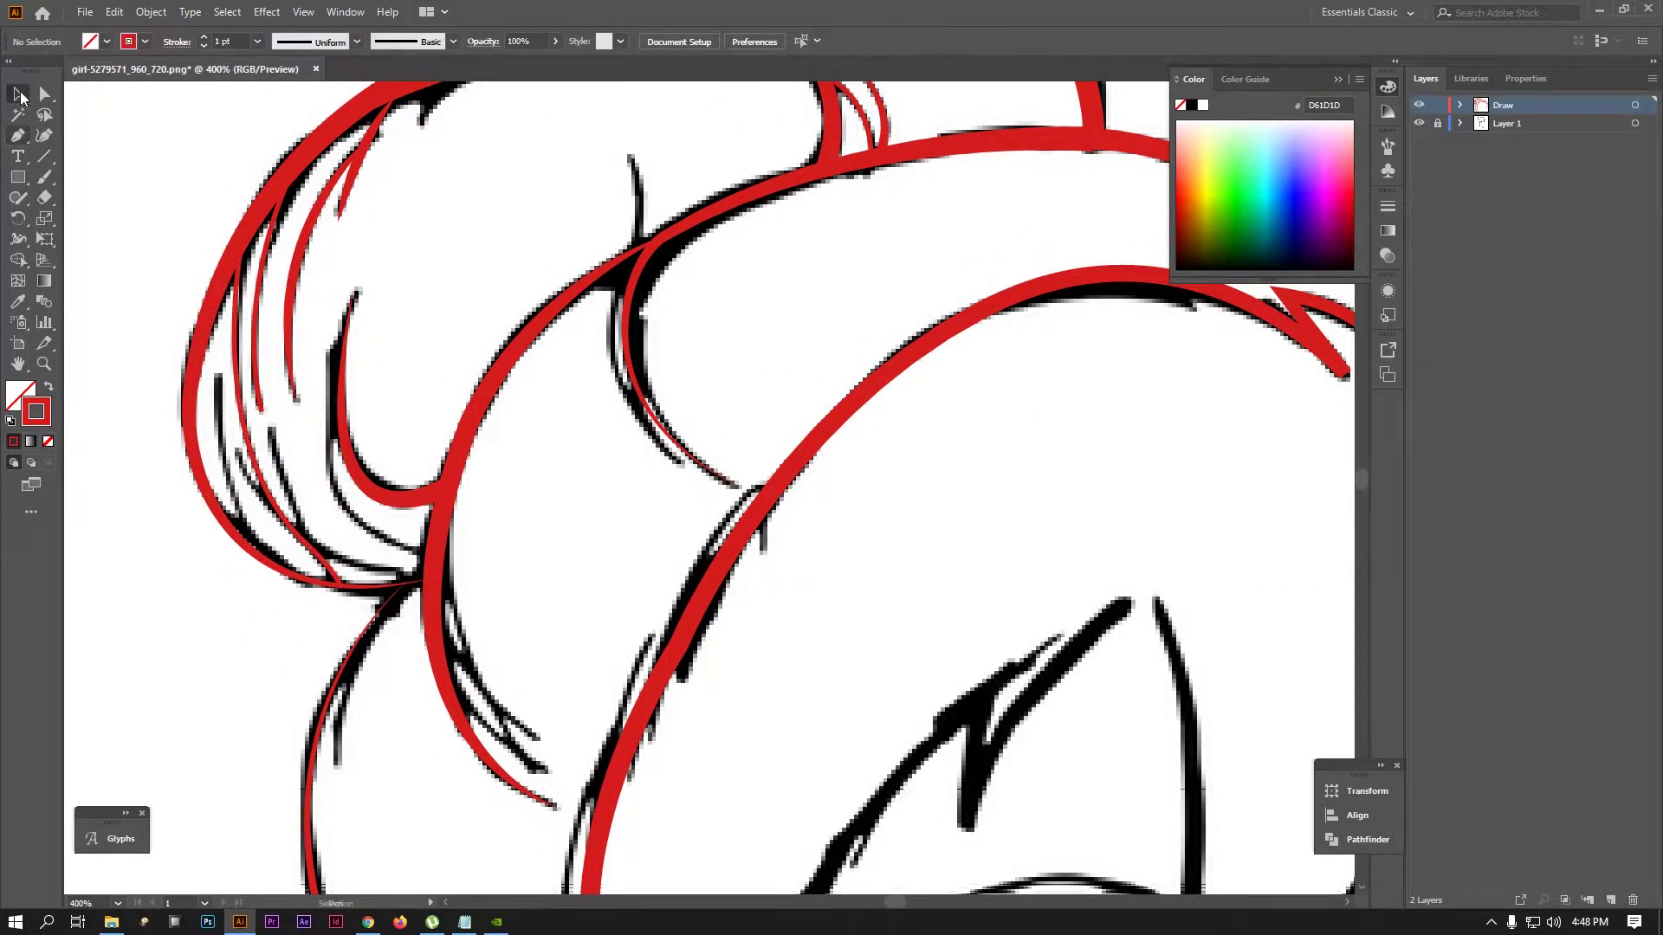
left_click(258, 321)
left_click(205, 38)
left_click(356, 42)
left_click(292, 106)
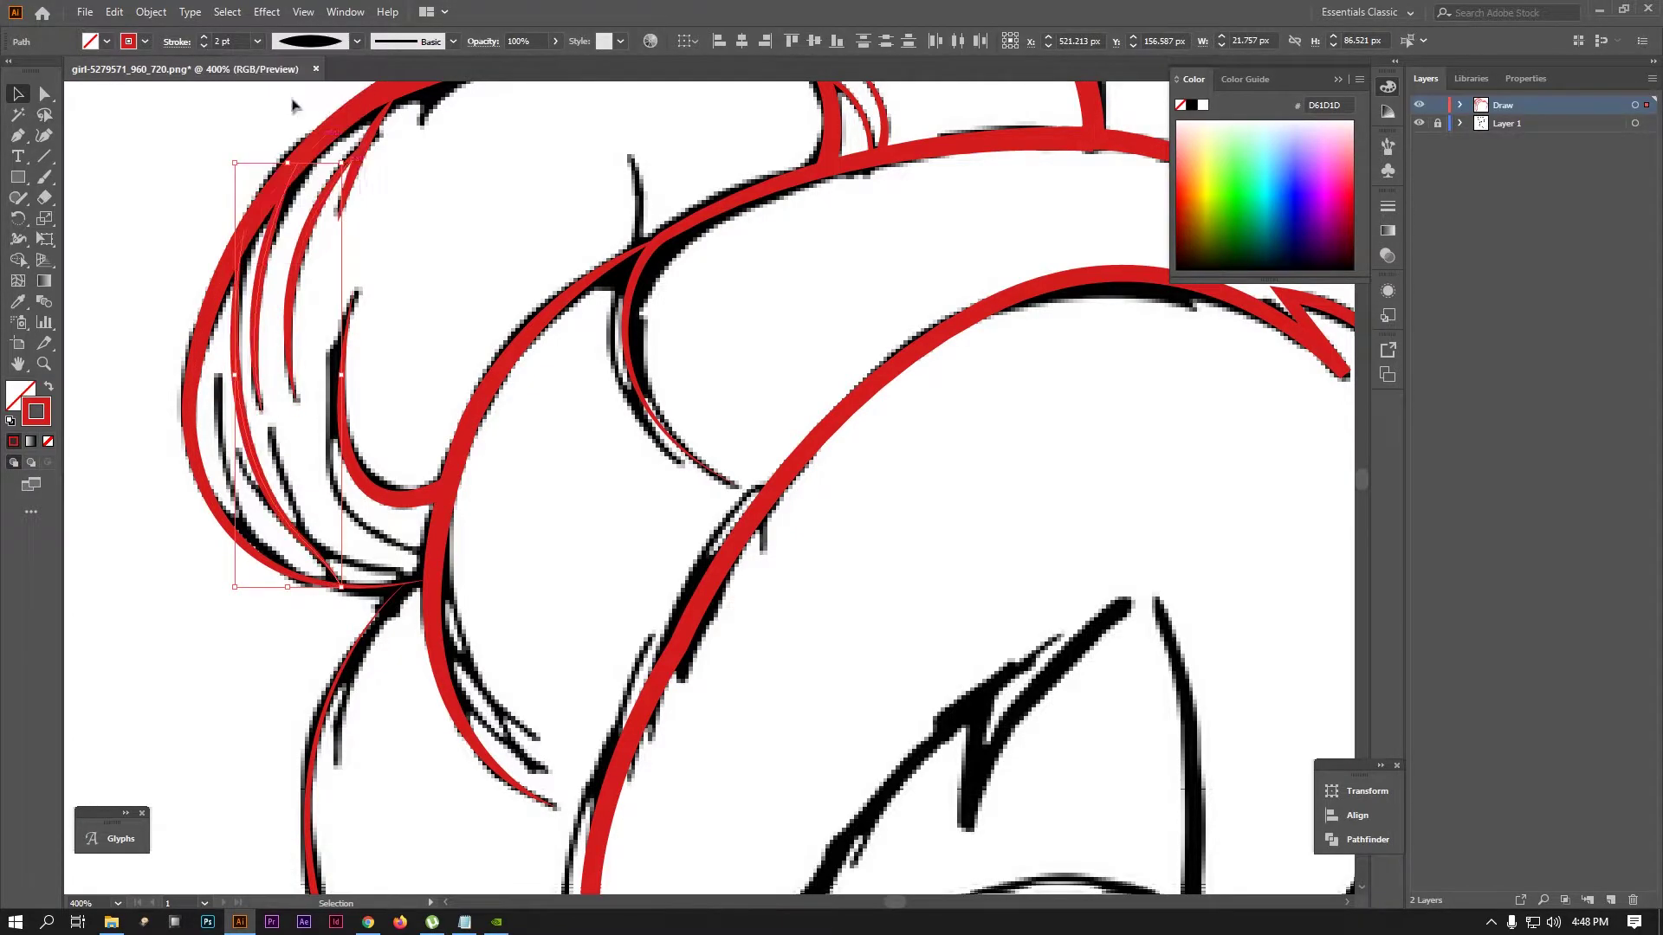
Trace a strand along the left hair curve and apply the tapered profile
left_click(17, 135)
left_click(408, 586)
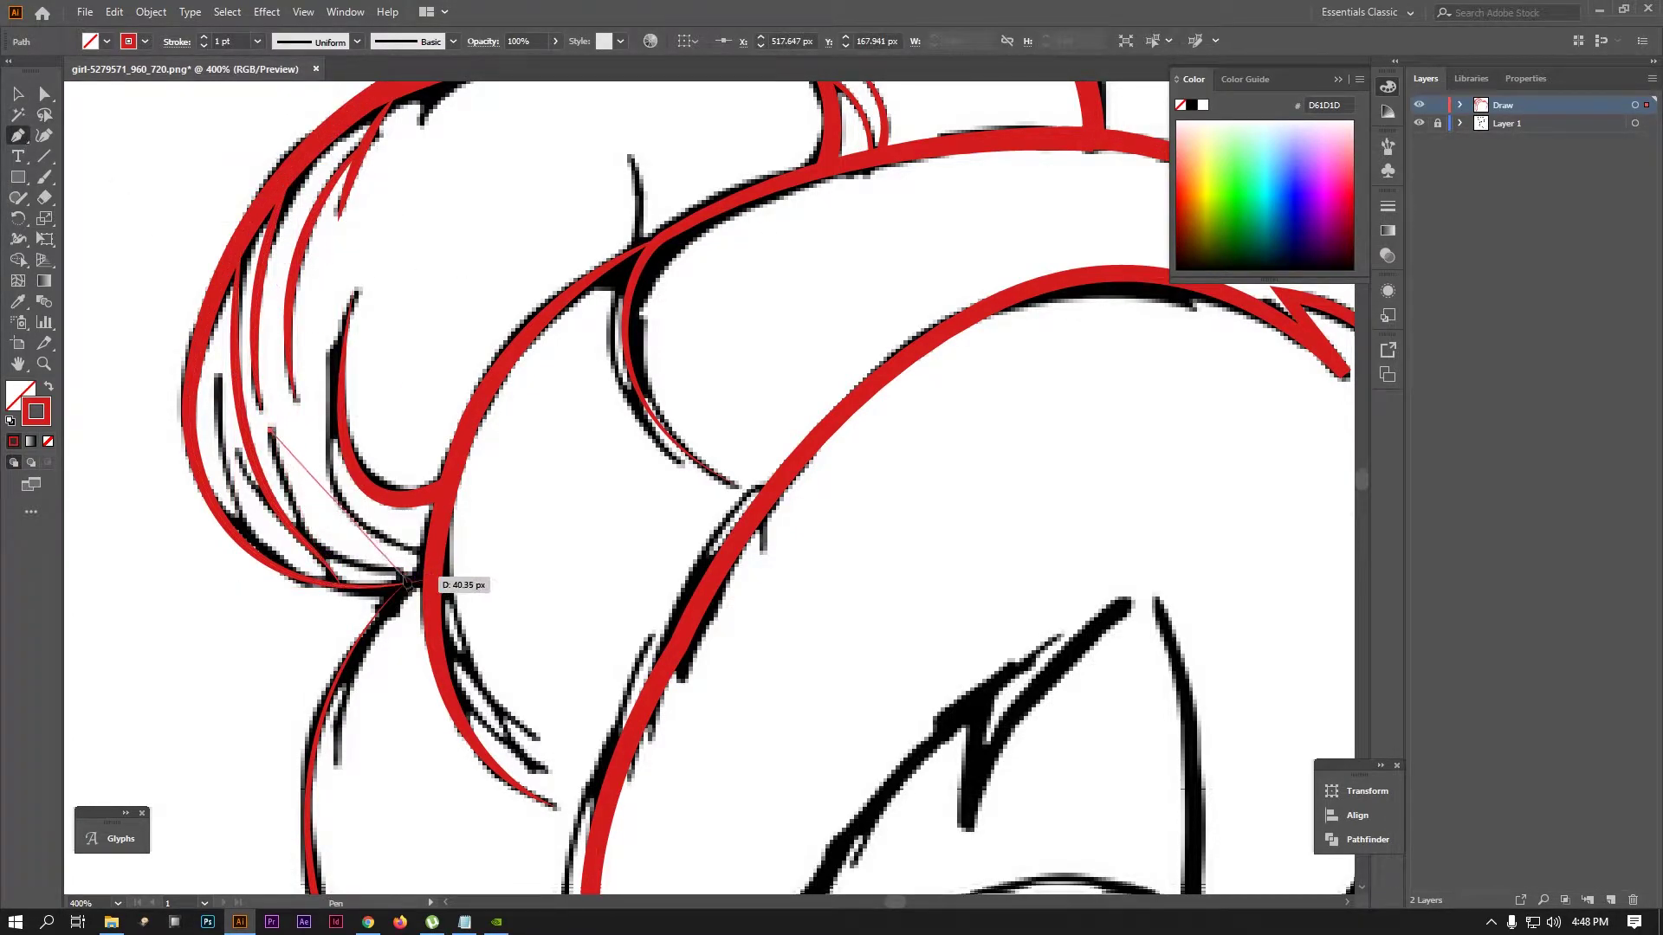
key("v")
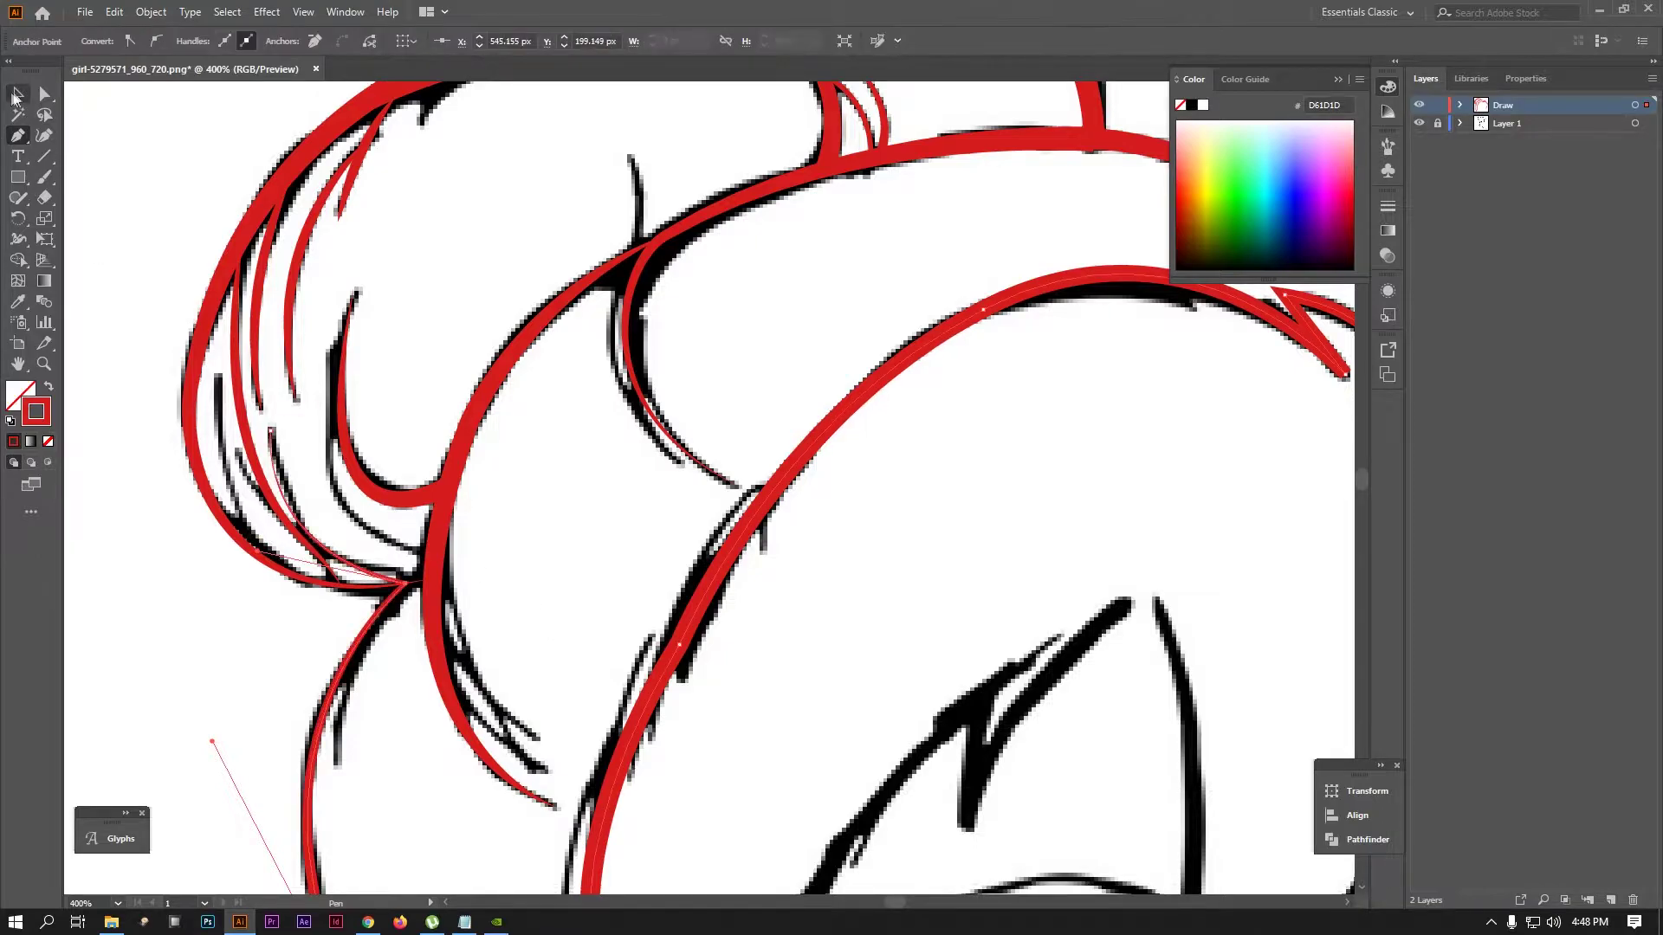
left_click(179, 574)
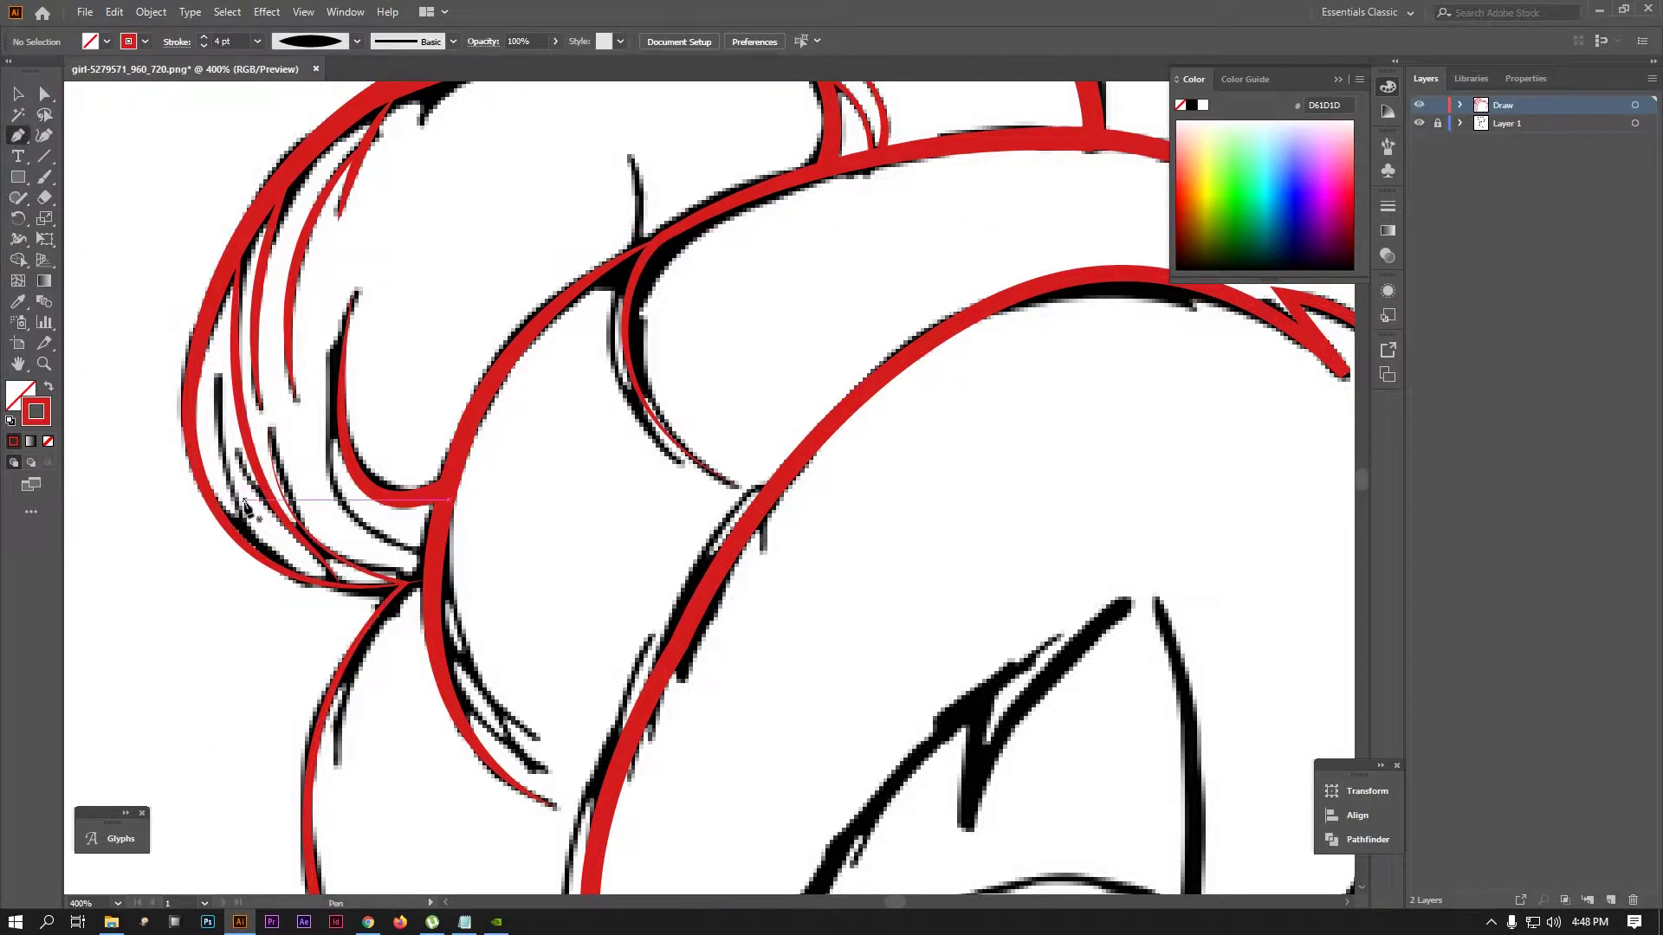
left_click(297, 576)
key("v")
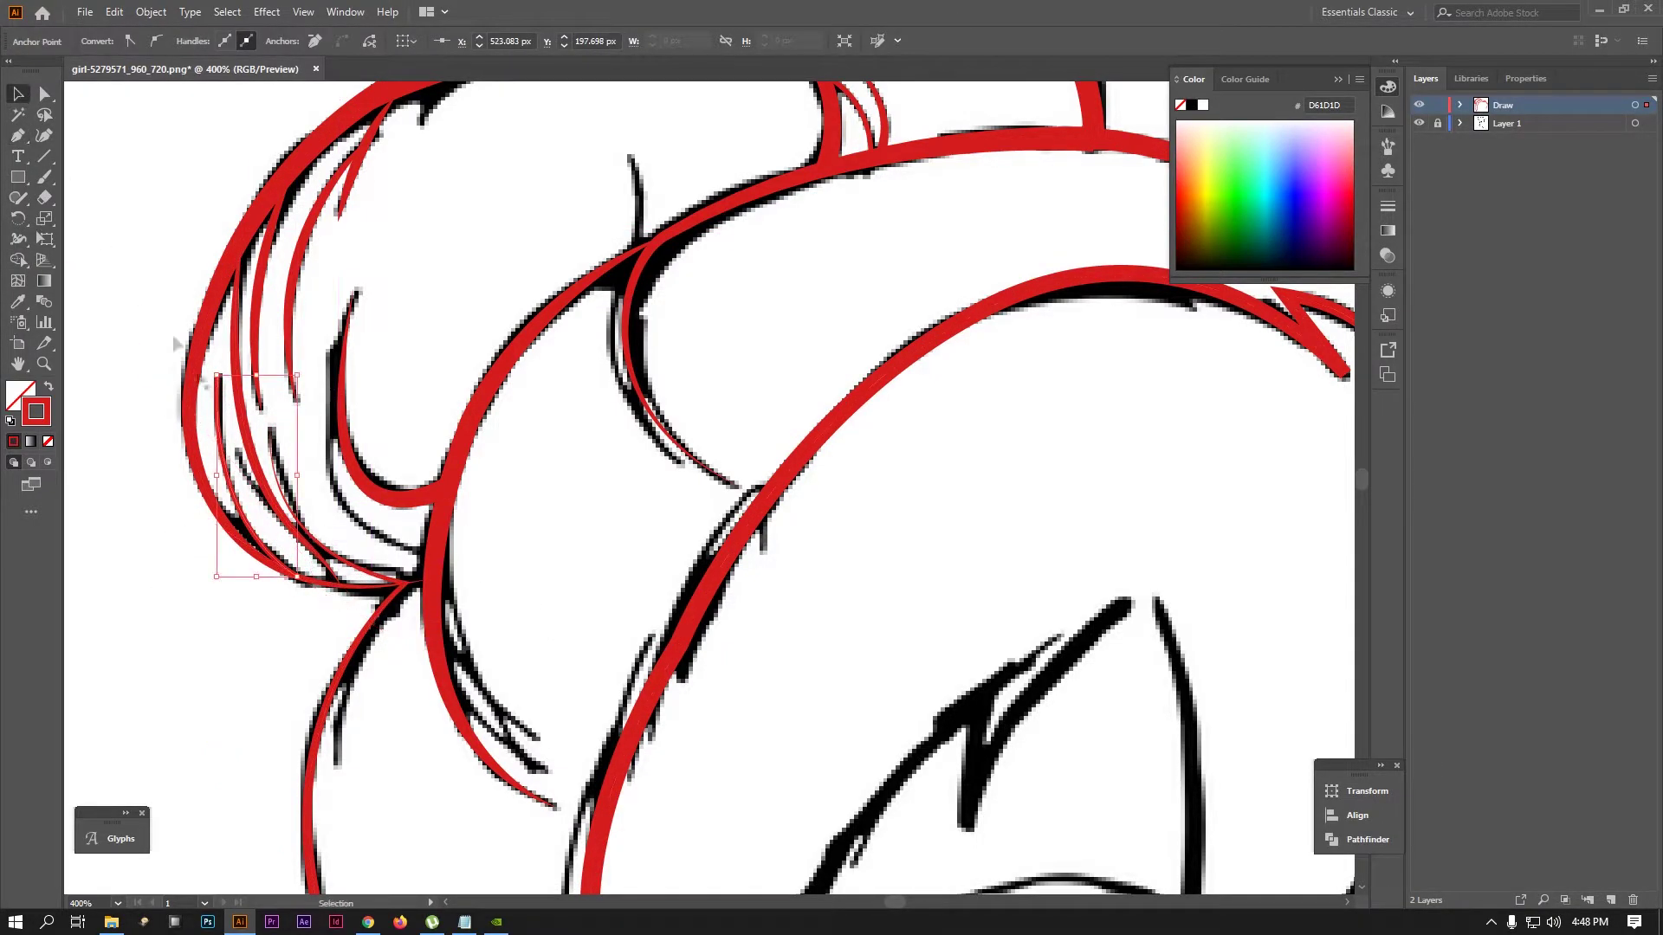
left_click(356, 40)
left_click(301, 86)
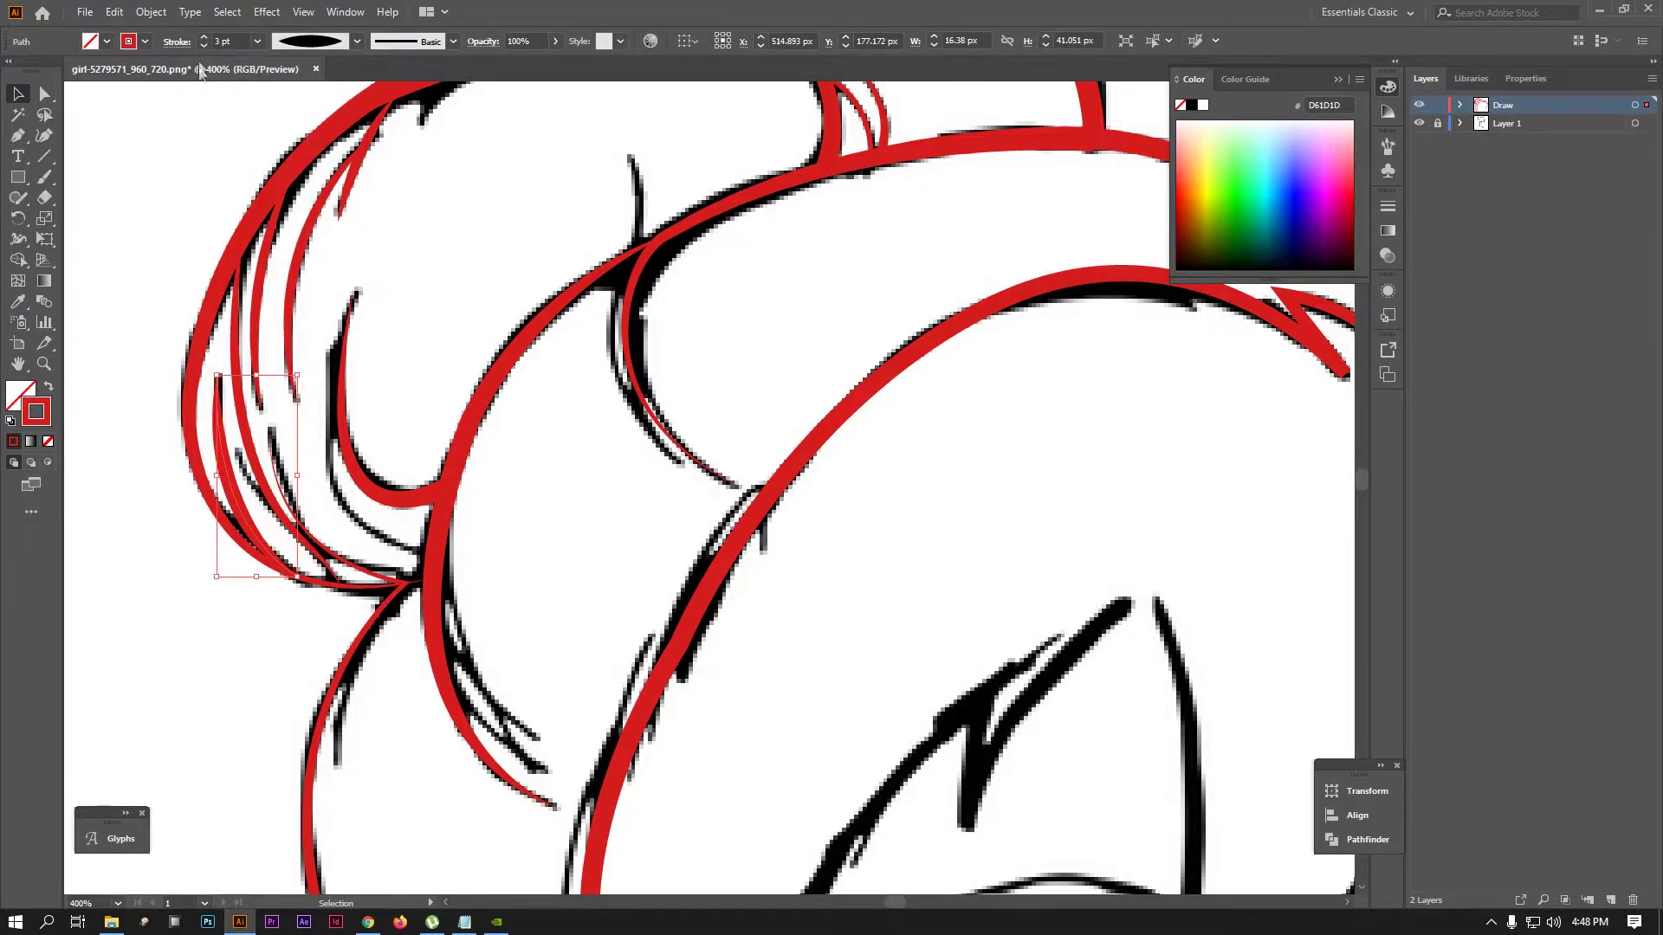
Start a new strand at the top of the curl, bending it toward the bun's base
left_click(17, 135)
left_click(342, 362)
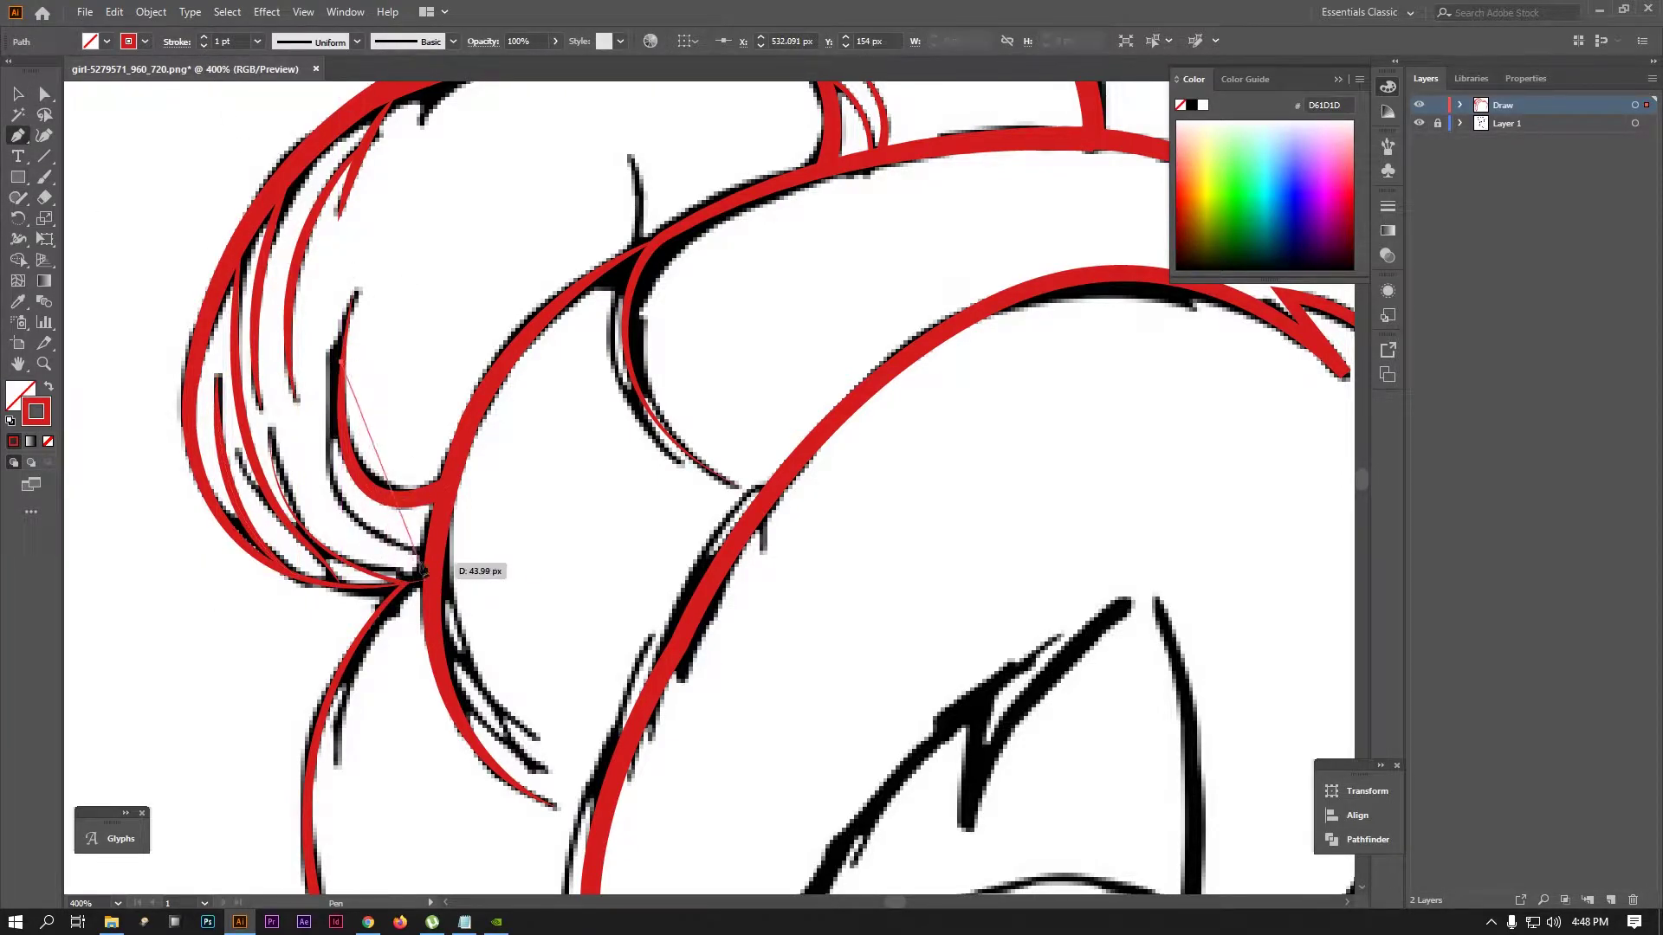
left_click_drag(267, 516, 425, 554)
left_click_drag(582, 596, 594, 589)
Finish the previous strand, then zoom out and briefly hide the sketch to check the tracing
key("v")
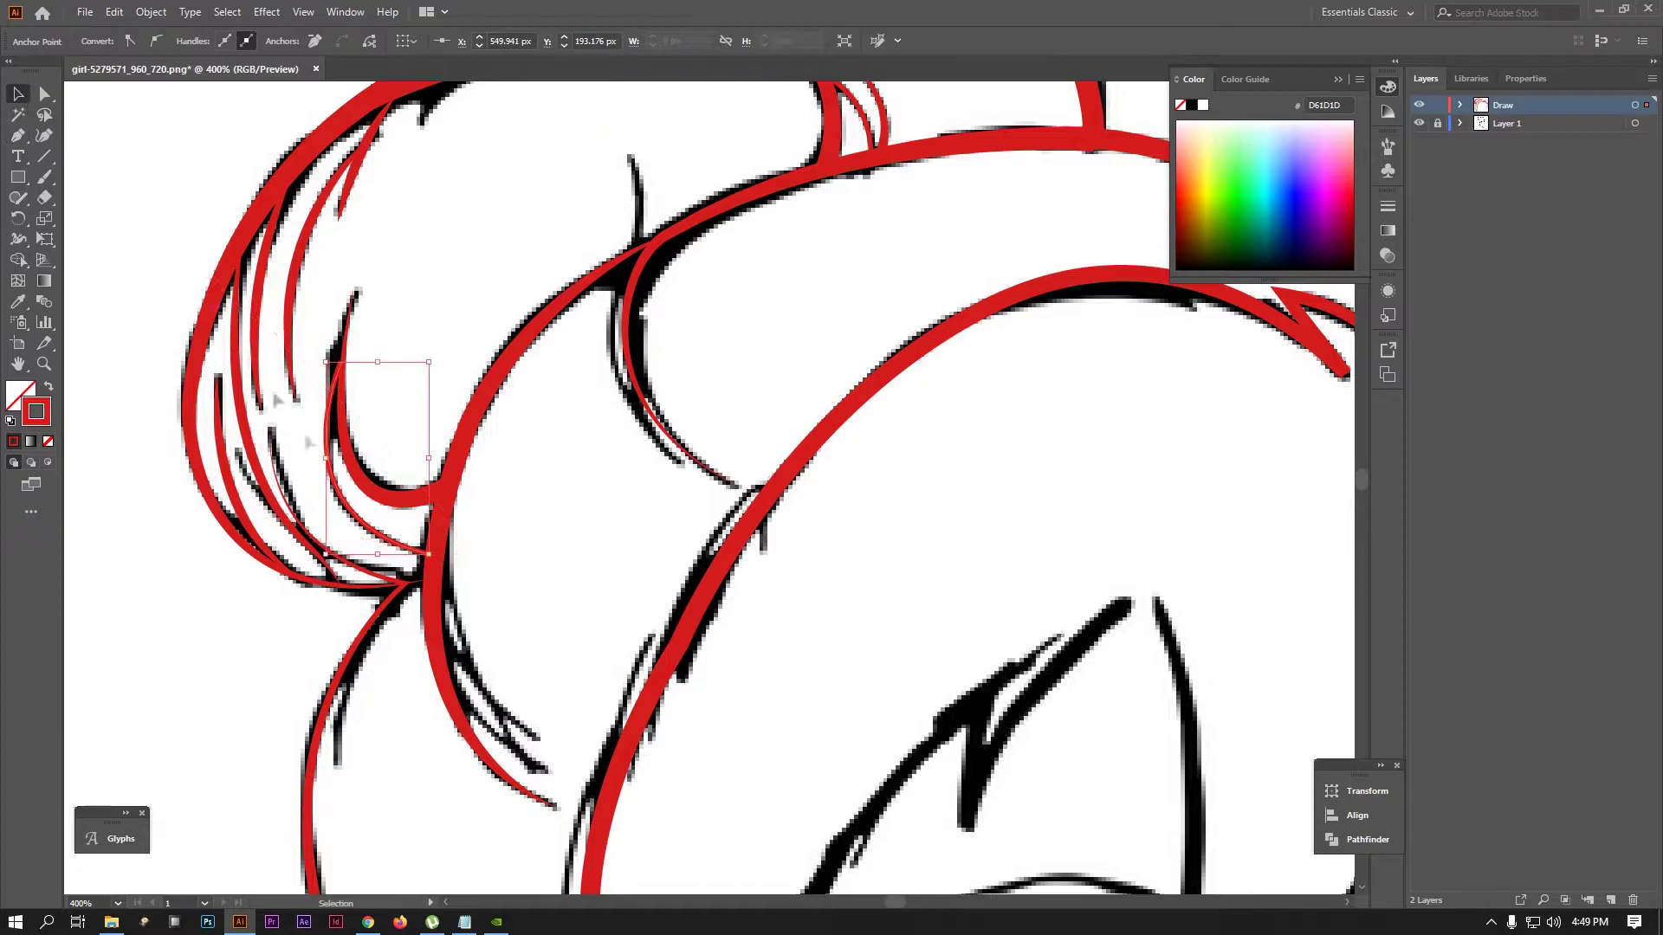
left_click(456, 223)
key("ctrl+minus")
key("ctrl+minus")
key("ctrl+minus")
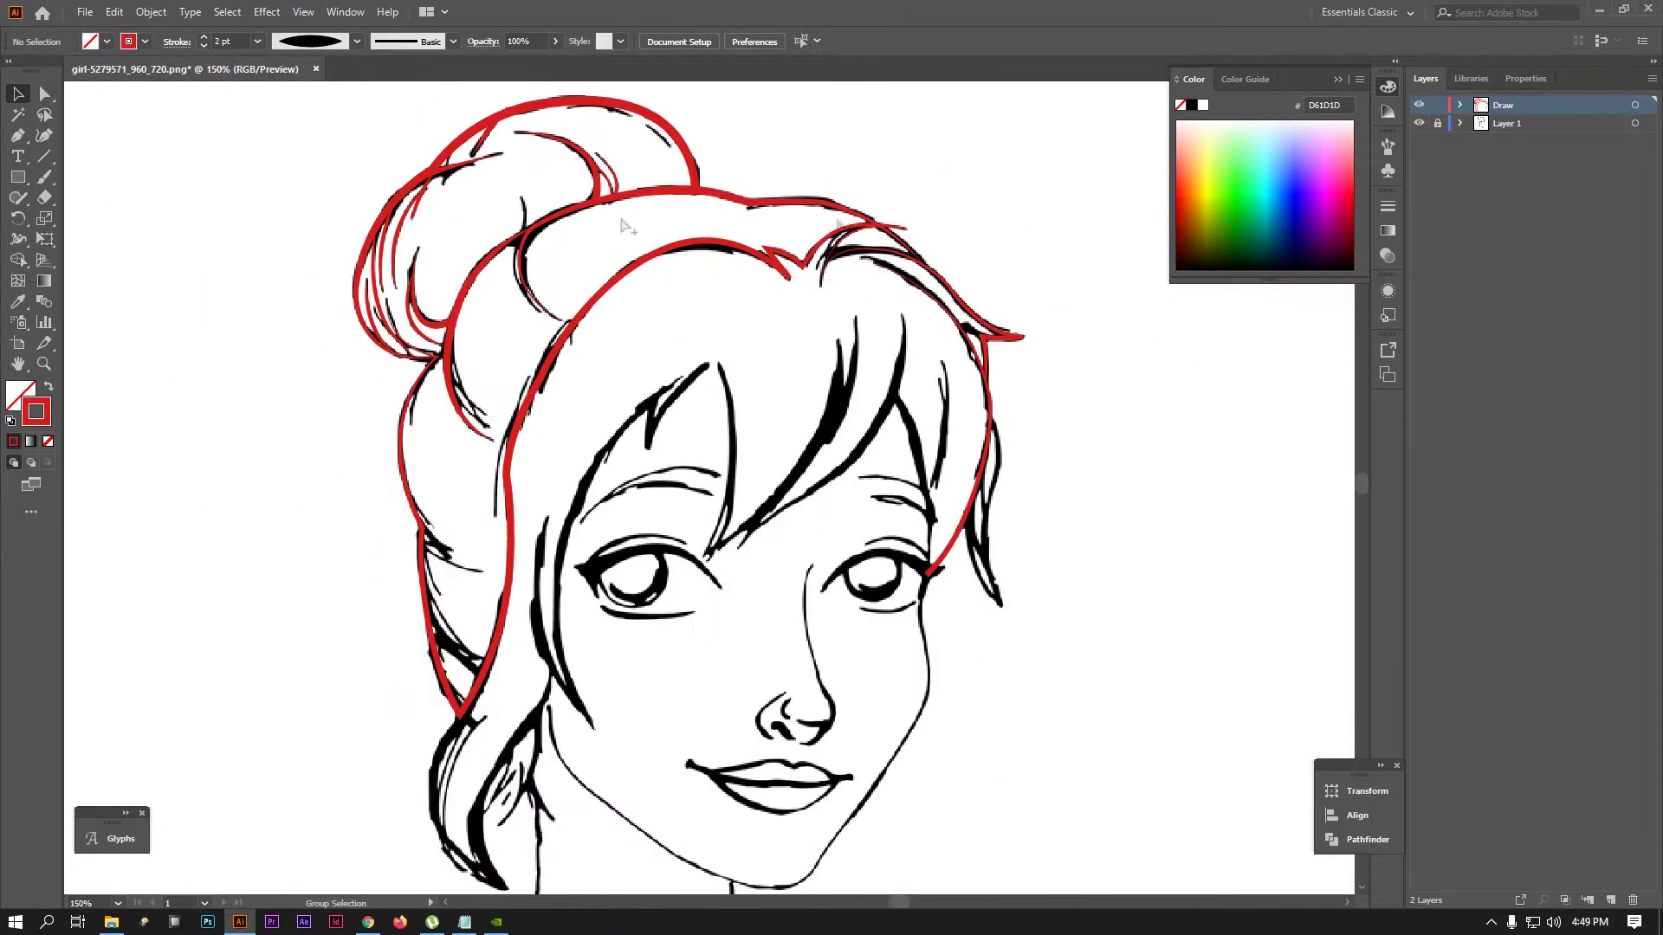
left_click(1418, 123)
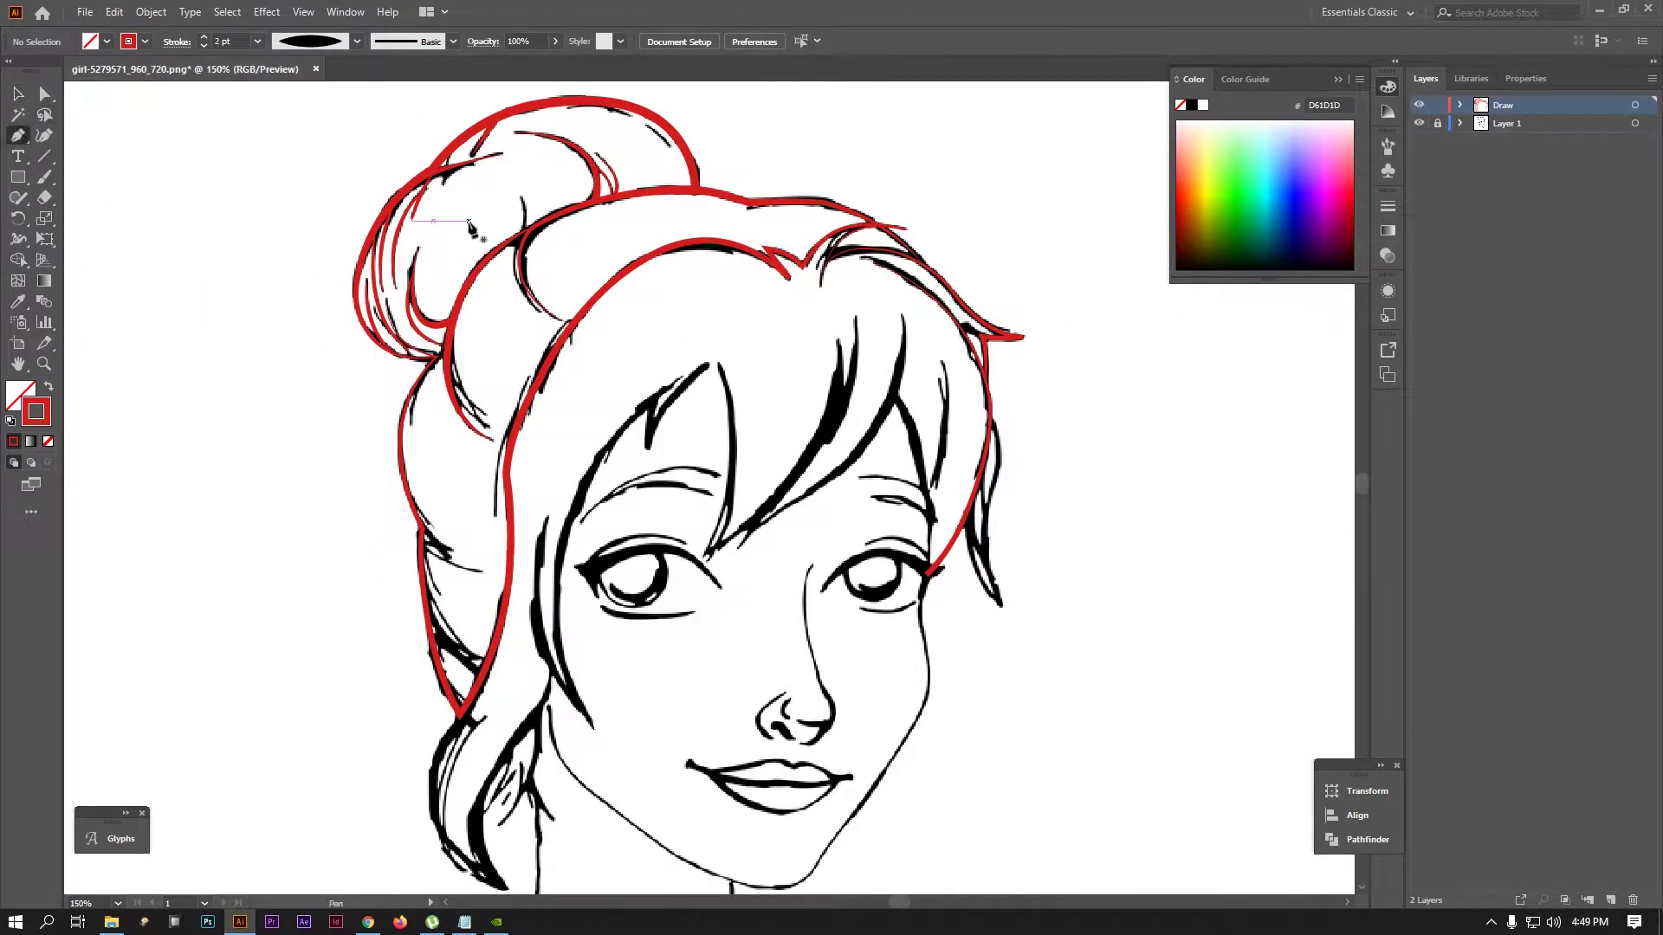
scroll(564, 219, "up", 3)
scroll(564, 219, "up", 1)
Trace a strand inside the top of the bun and give it a tapered width profile
left_click(579, 213)
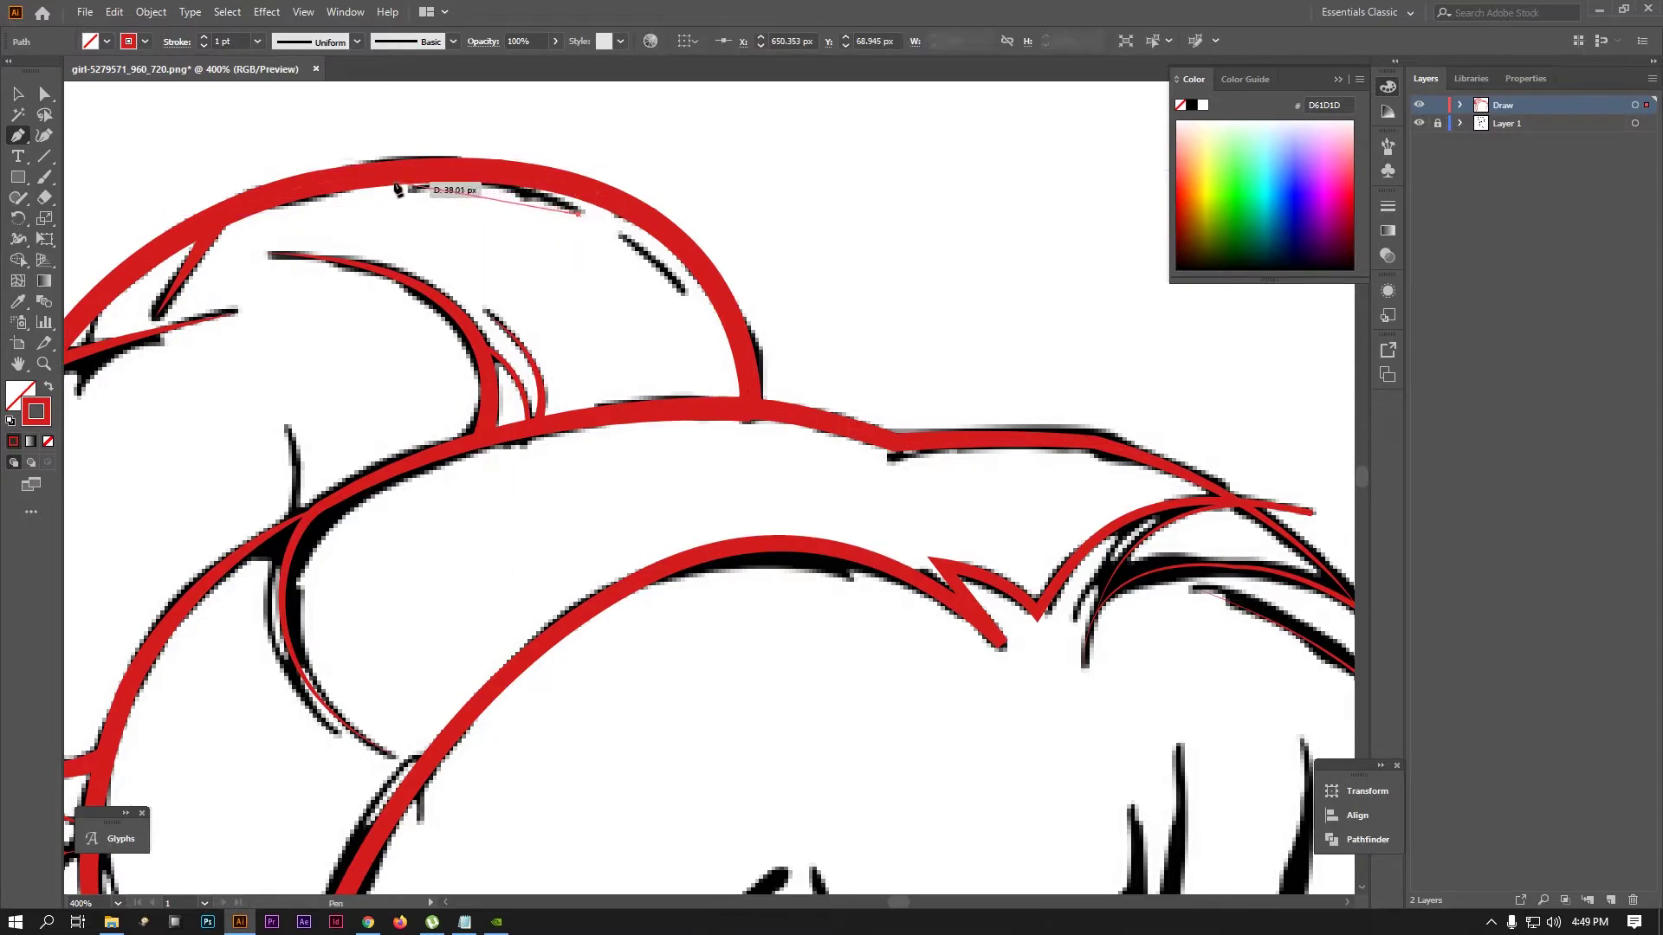
left_click(18, 93)
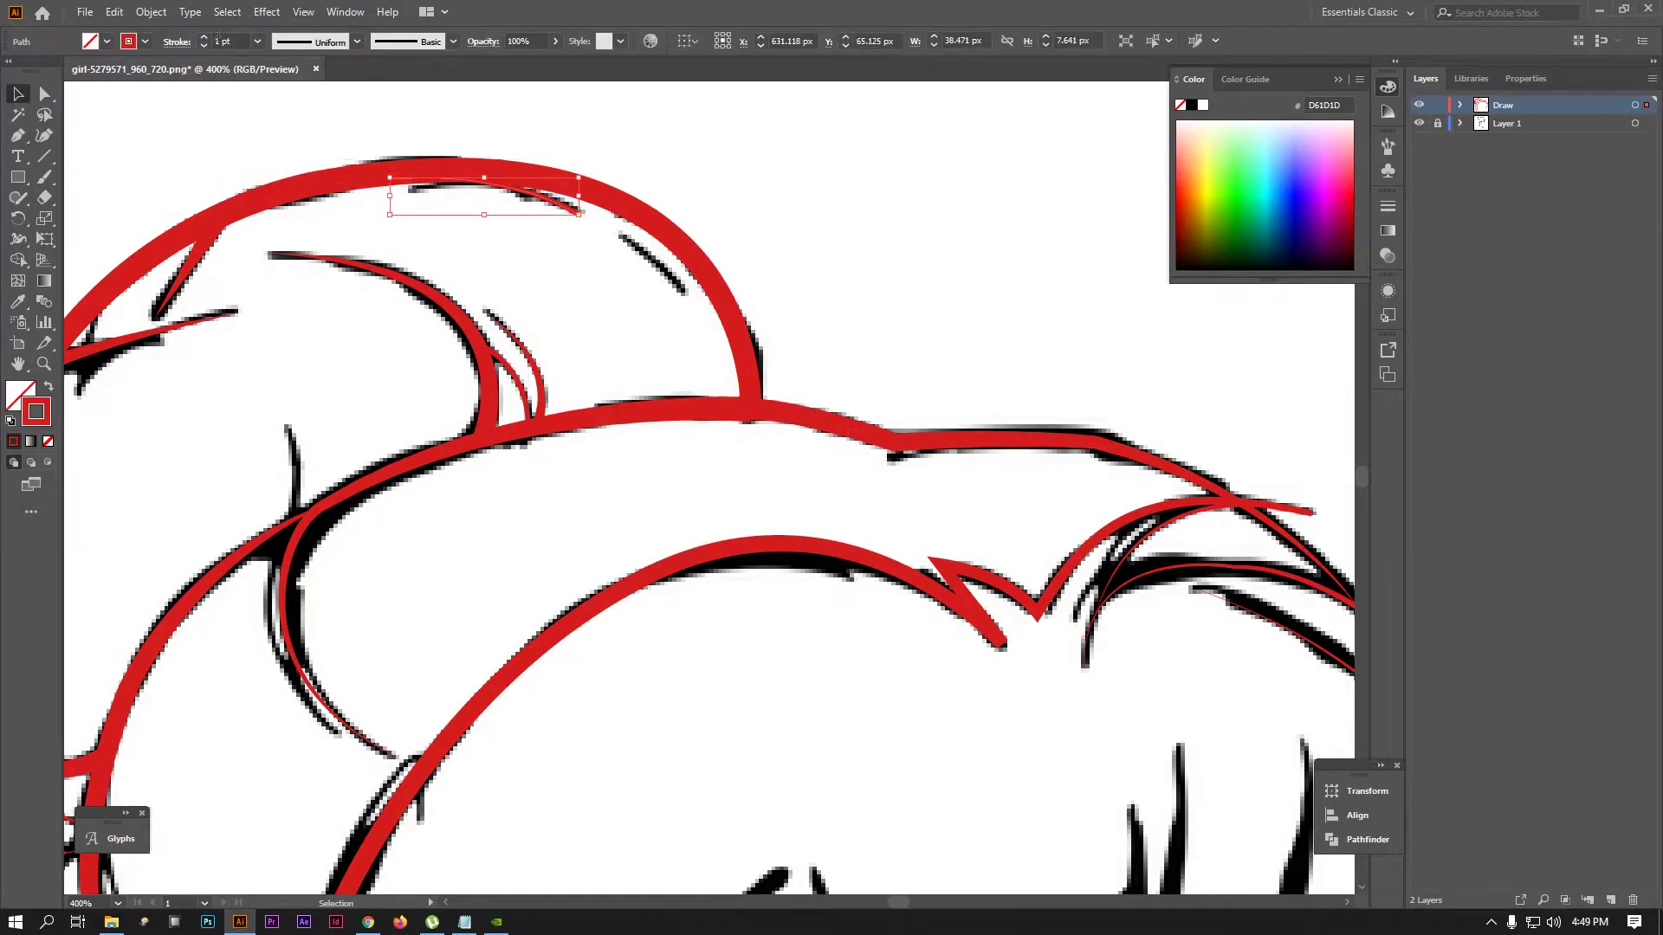
left_click(356, 41)
left_click(318, 107)
Trace a second small strand in the bun and taper its stroke
key("p")
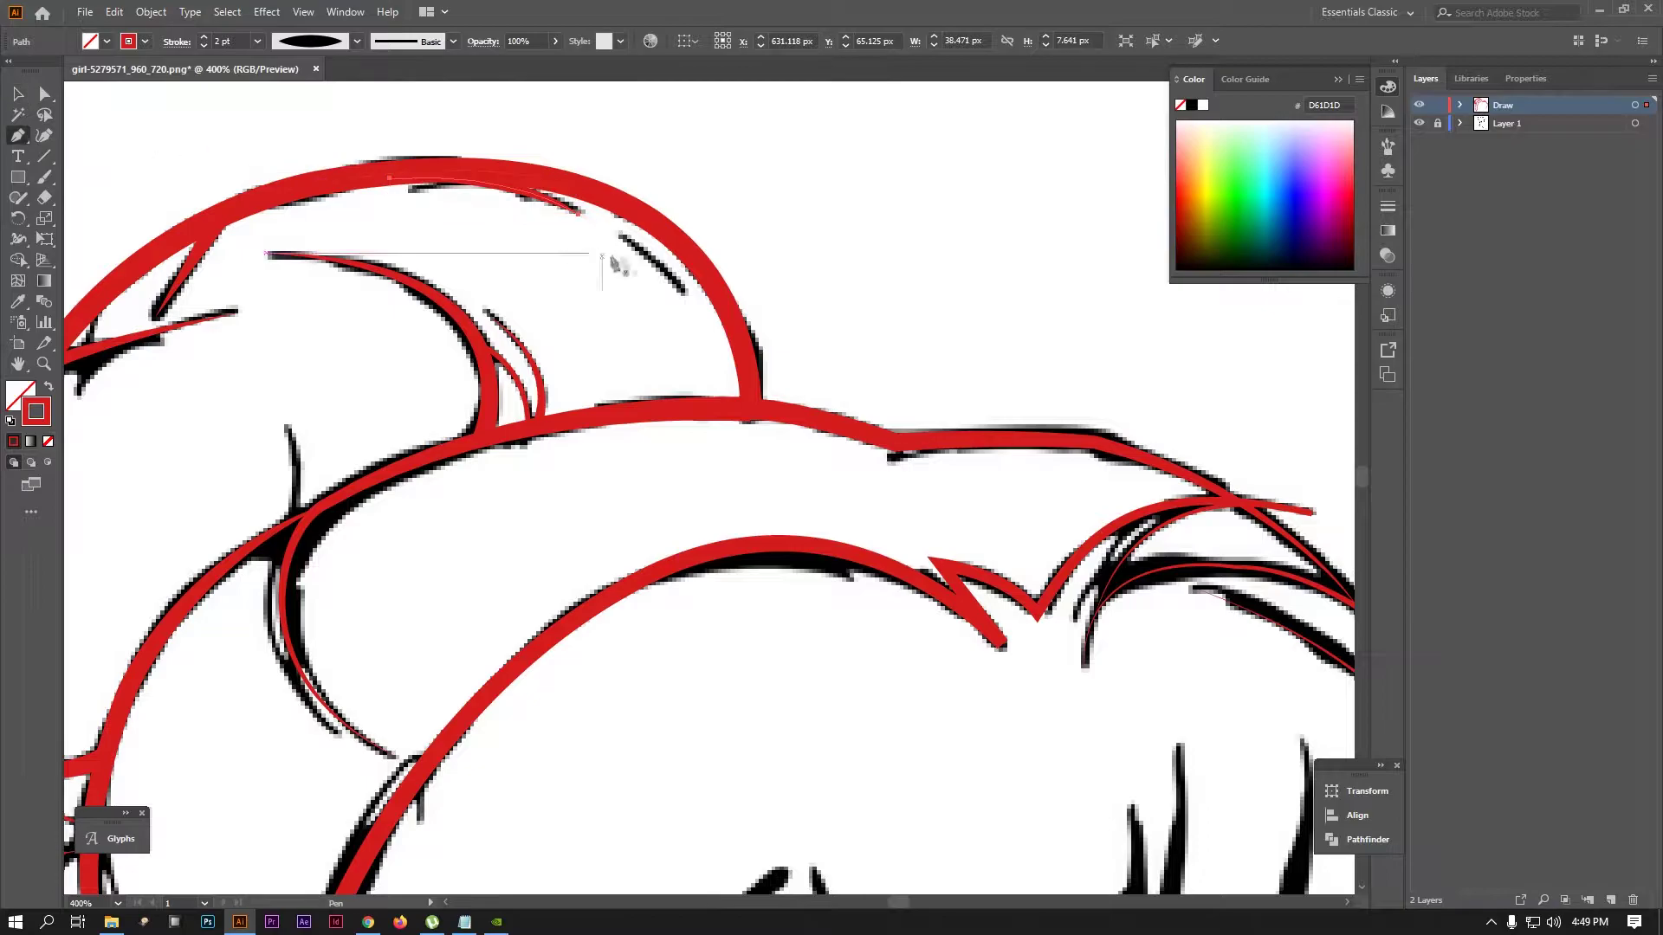
left_click(618, 234)
key("v")
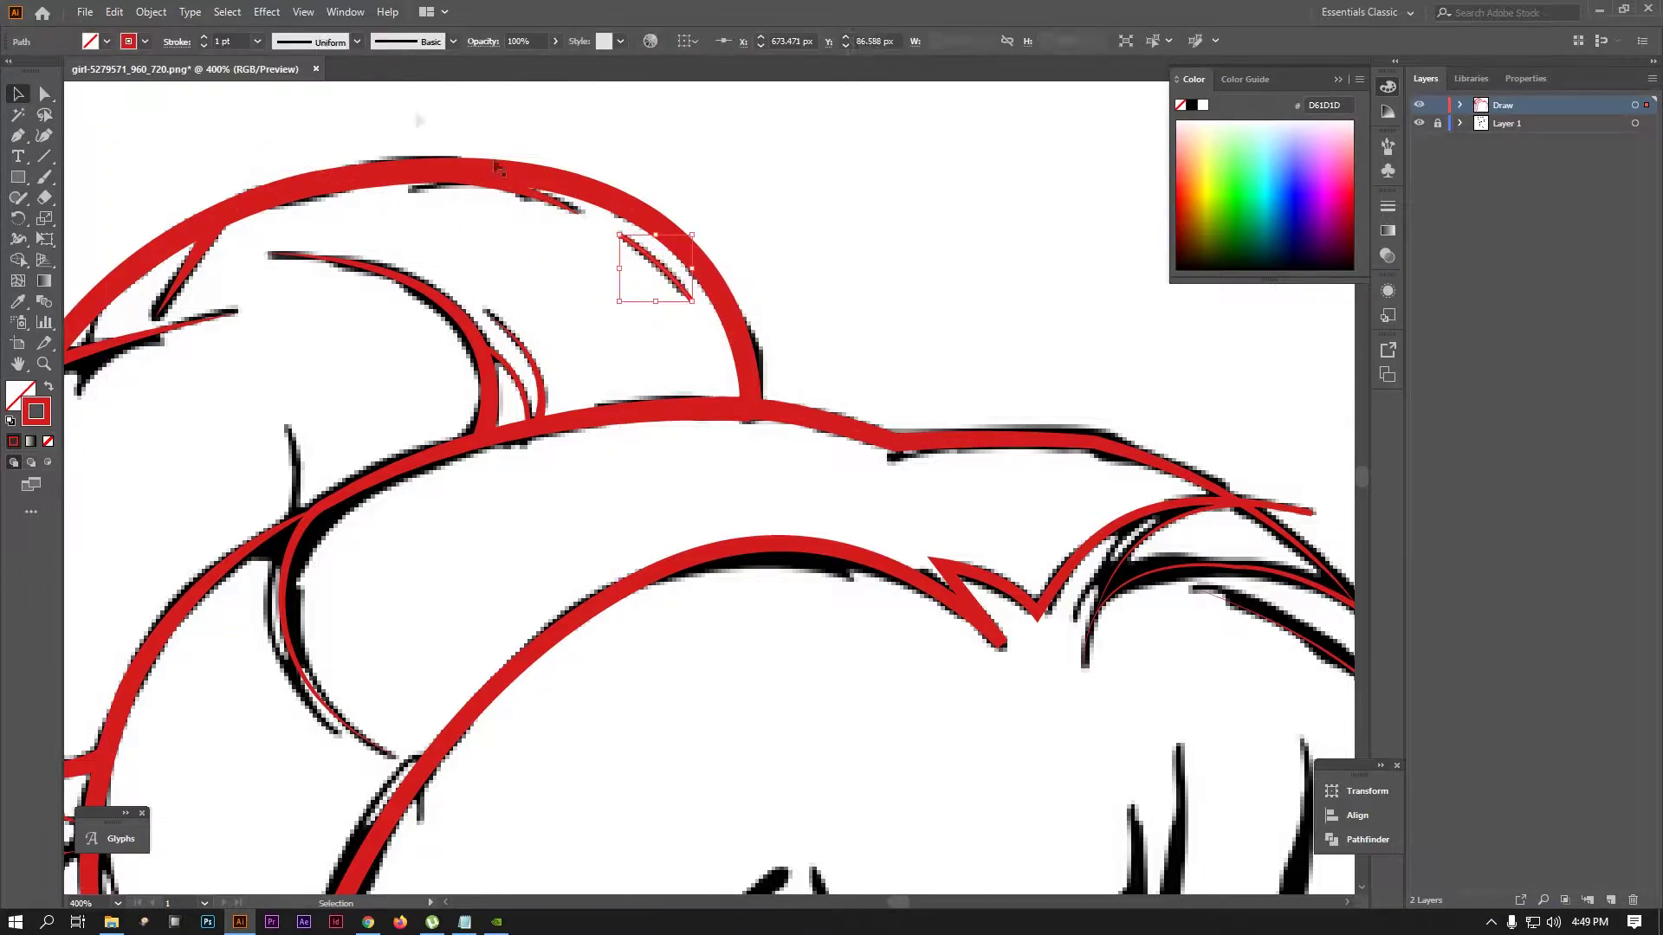
left_click(356, 42)
left_click(303, 97)
scroll(825, 294, "down", 4)
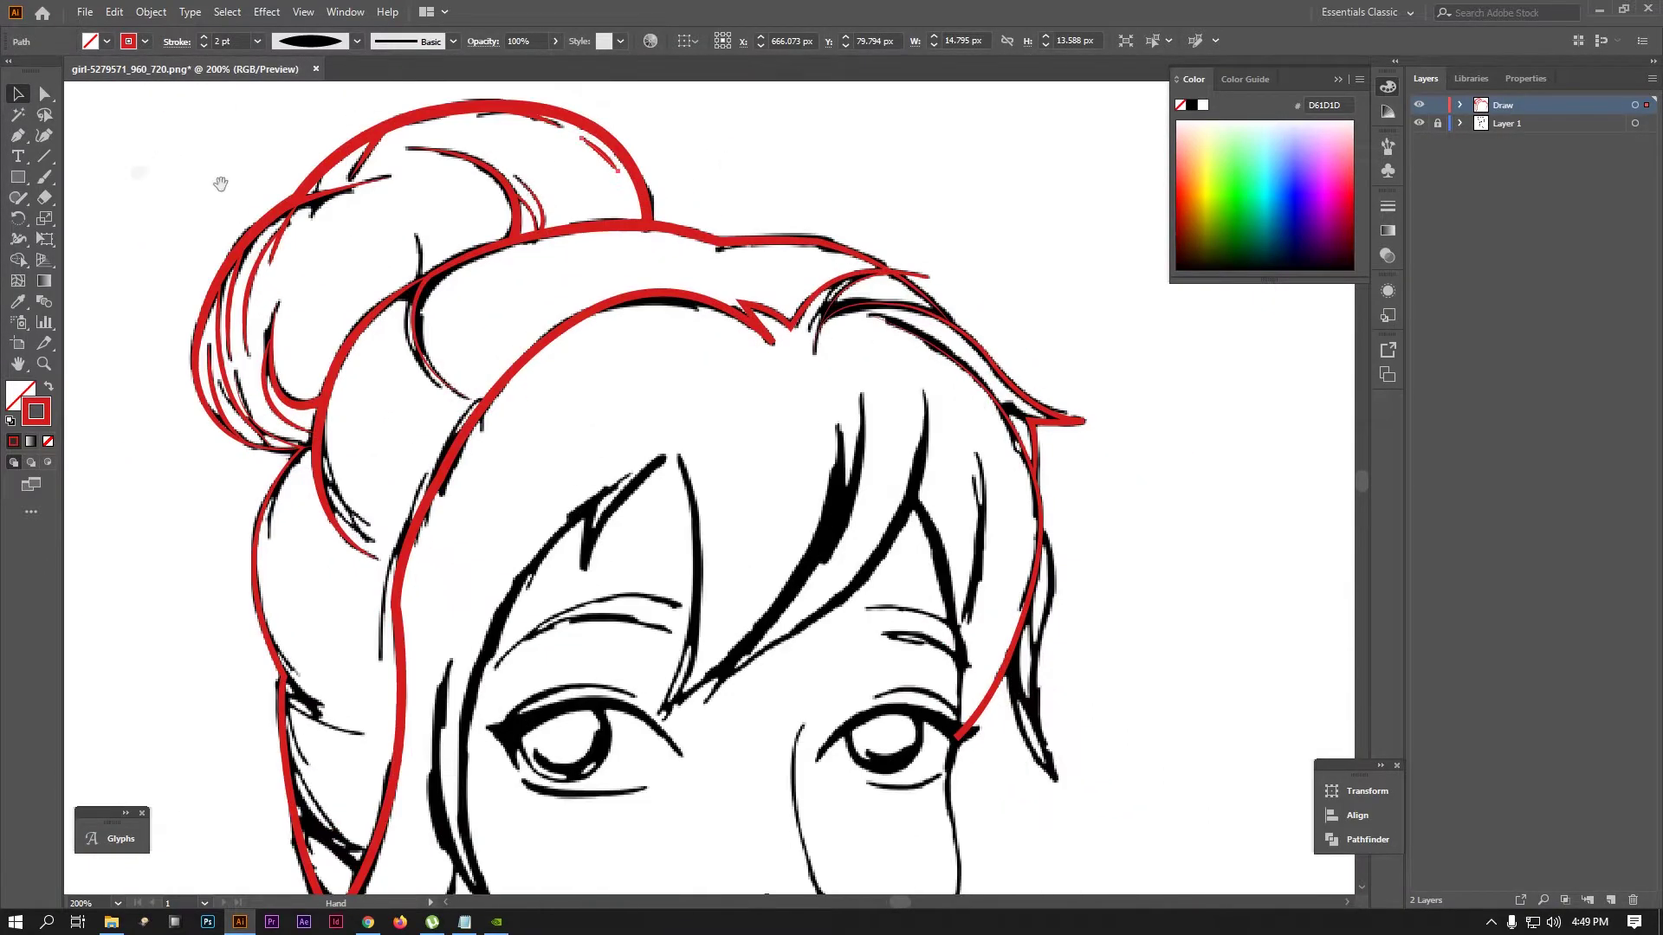
Curve a strand down from the bun's inner curl with elliptical Width Profile 1
key("p")
scroll(428, 264, "up", 4)
left_click(430, 216)
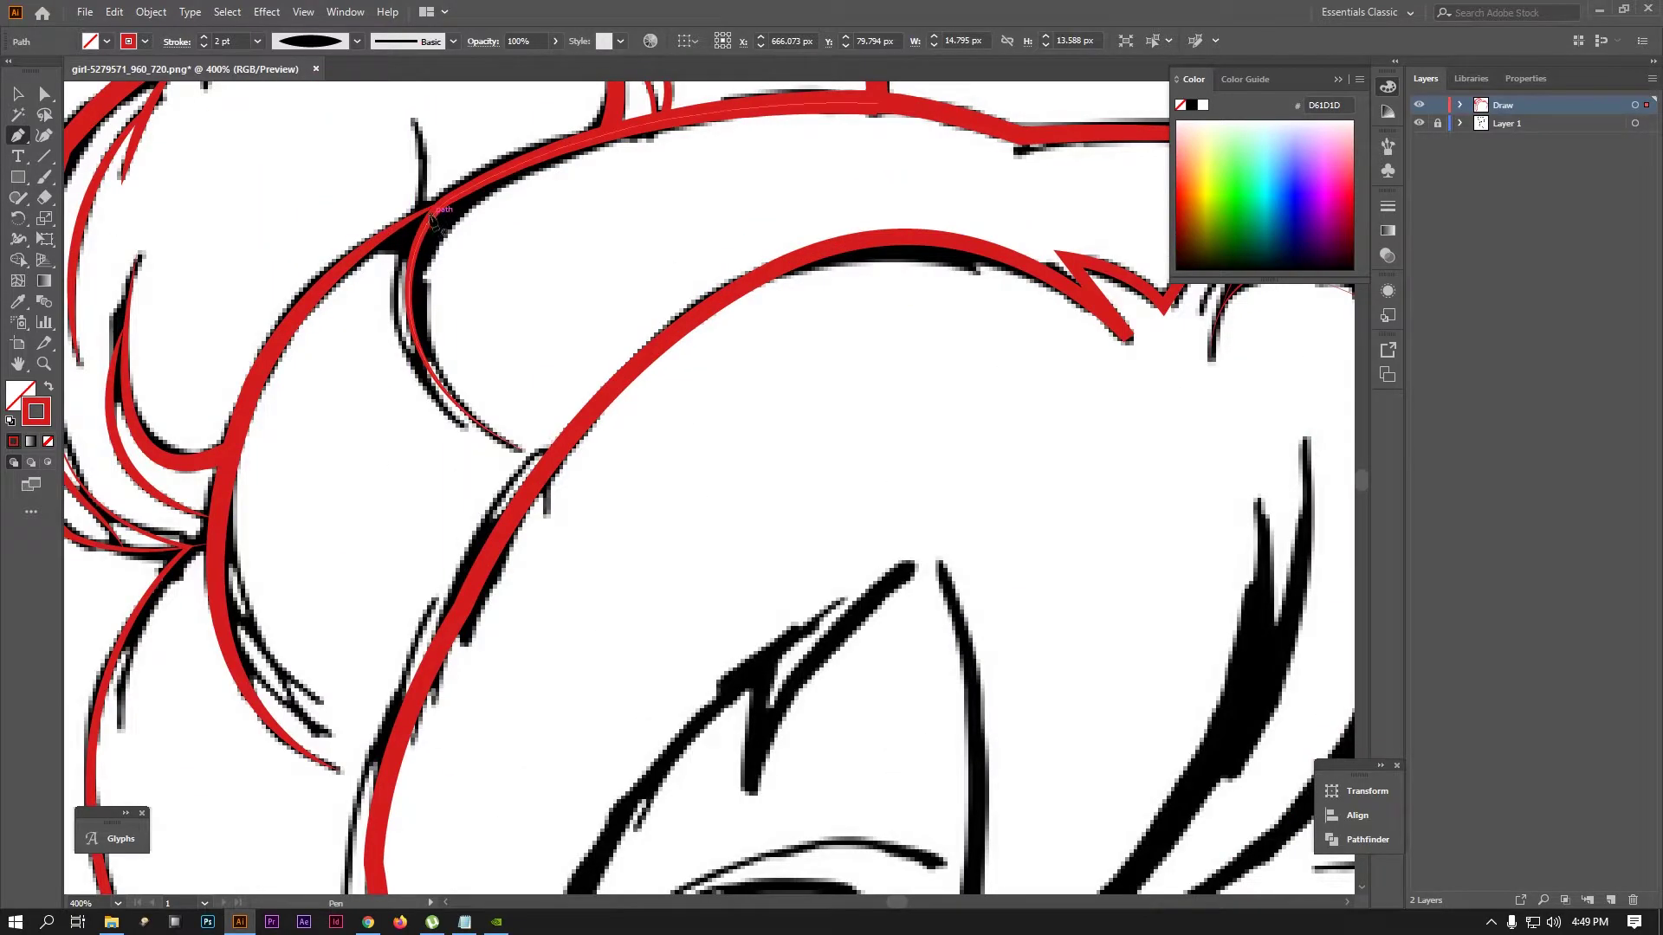
left_click_drag(463, 426, 596, 557)
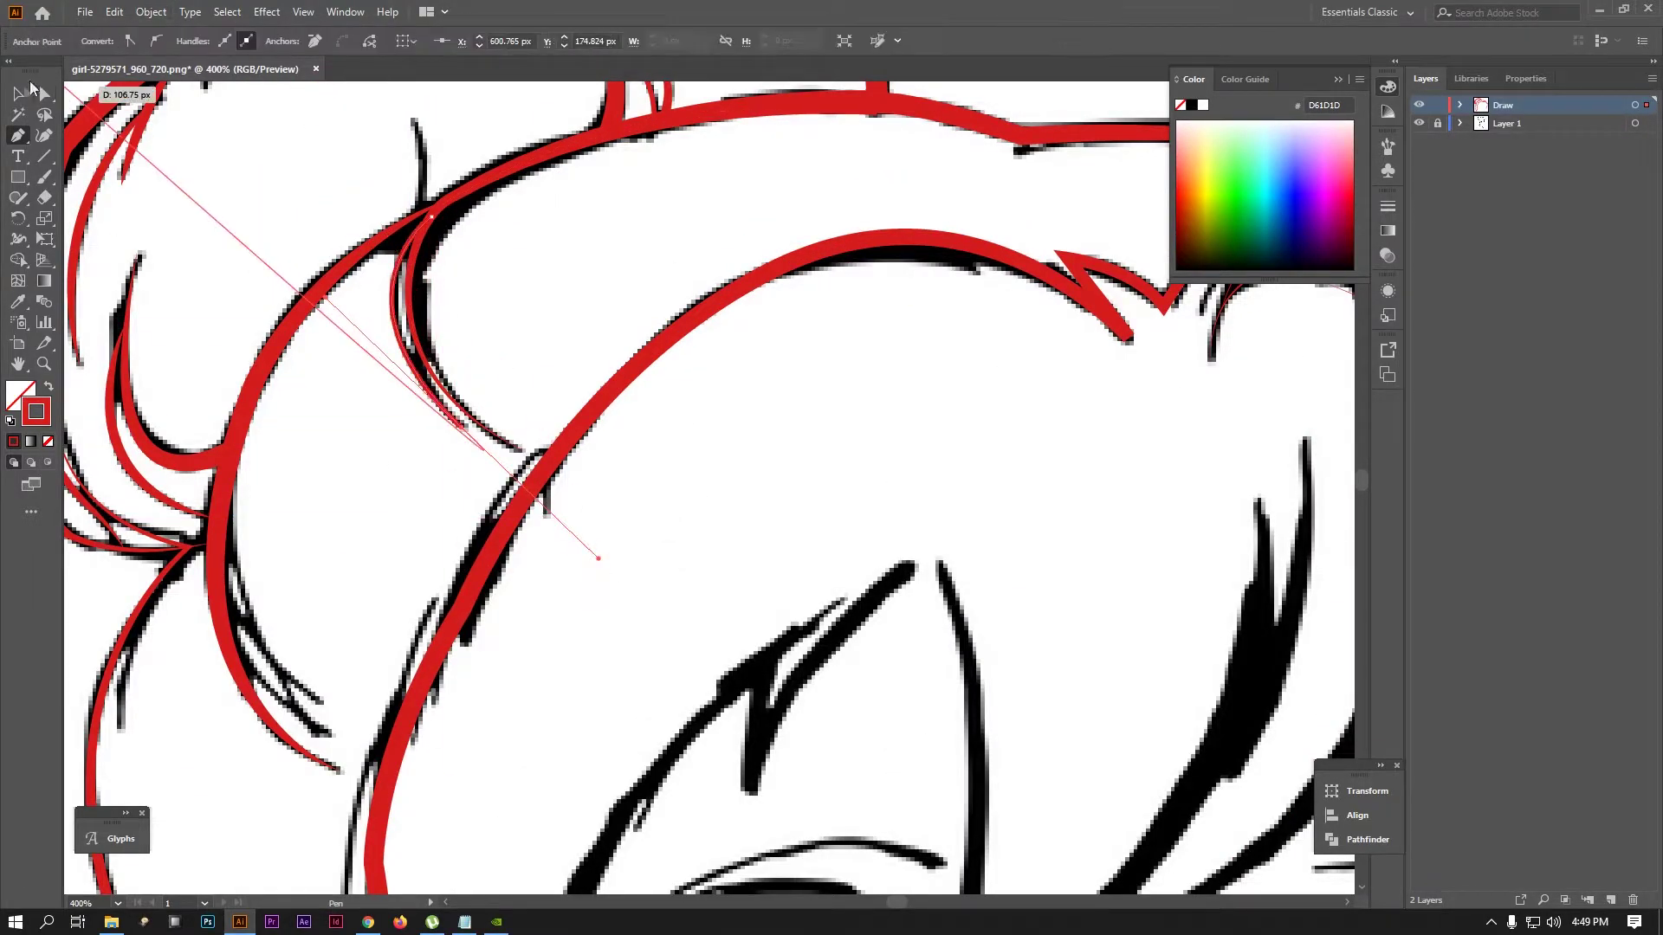
key("v")
left_click(312, 42)
left_click(295, 95)
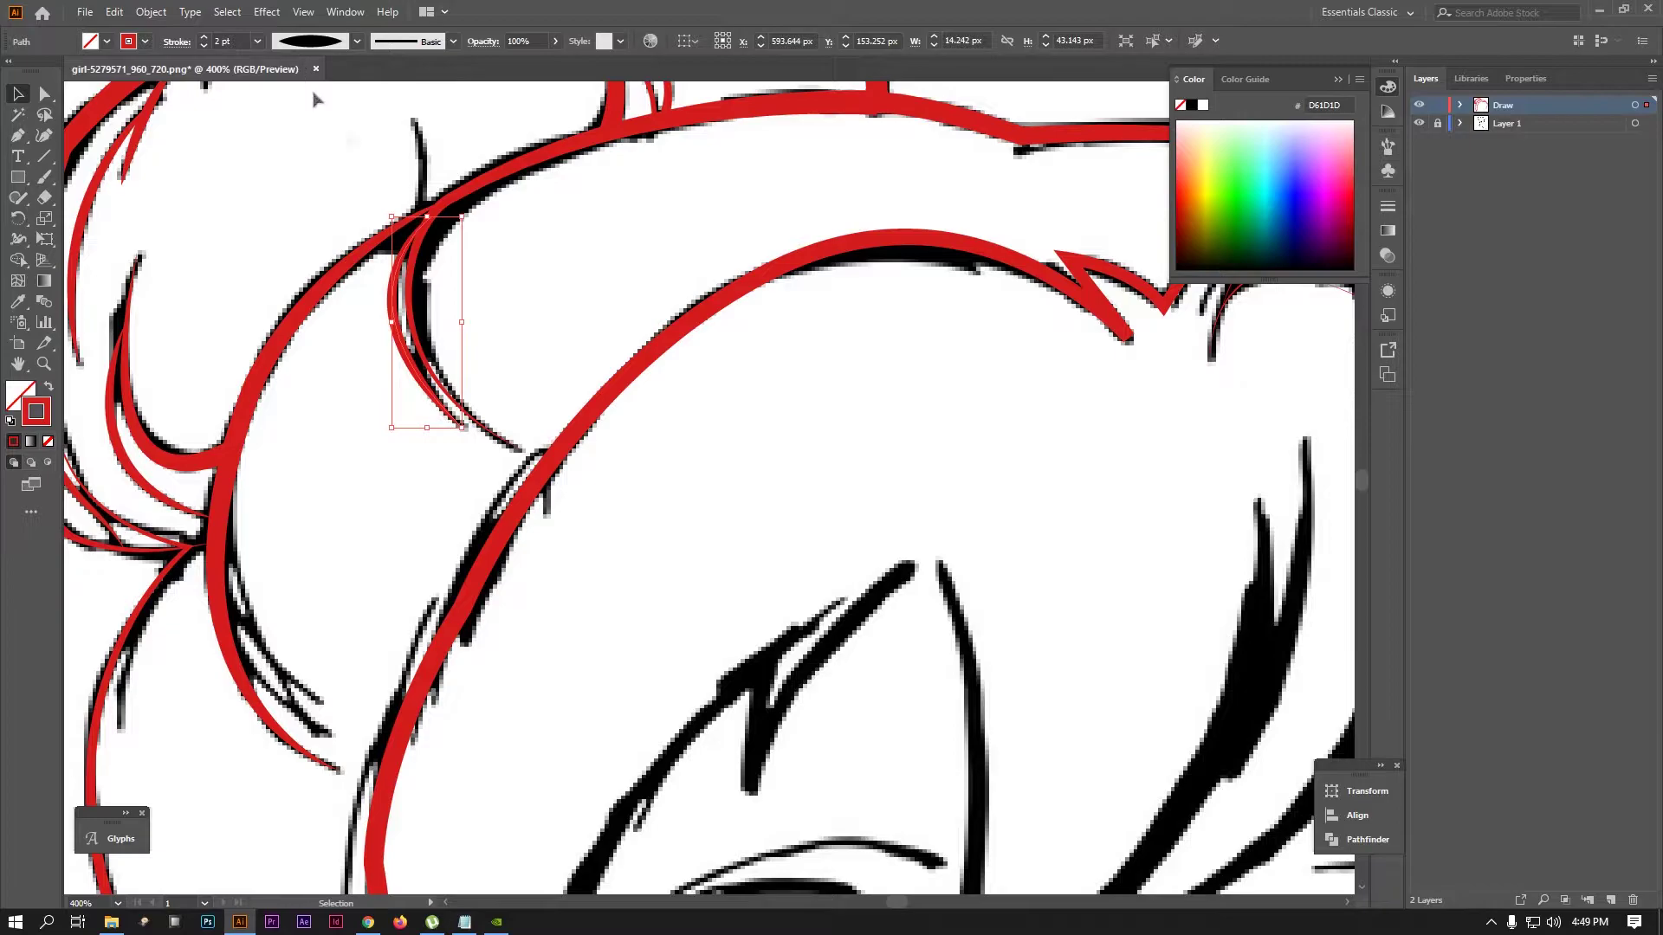
key("ctrl+shift+a")
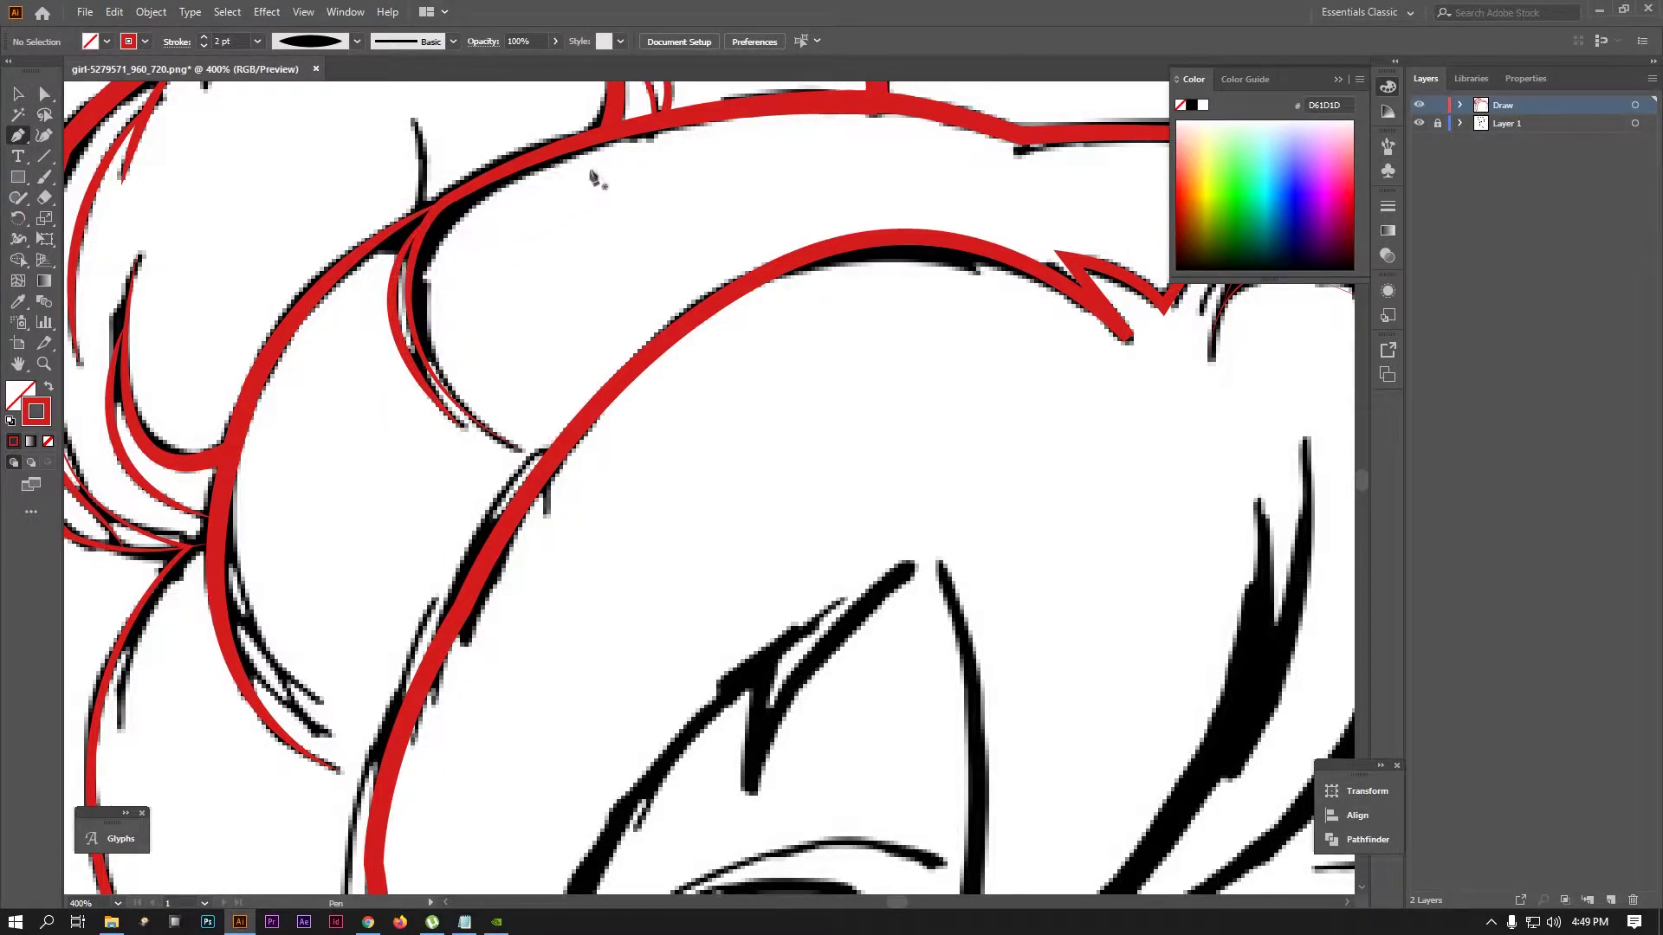
Curve a strand below the bun along the hair with a 2 pt stroke and Width Profile 1
scroll(697, 249, "down", 2)
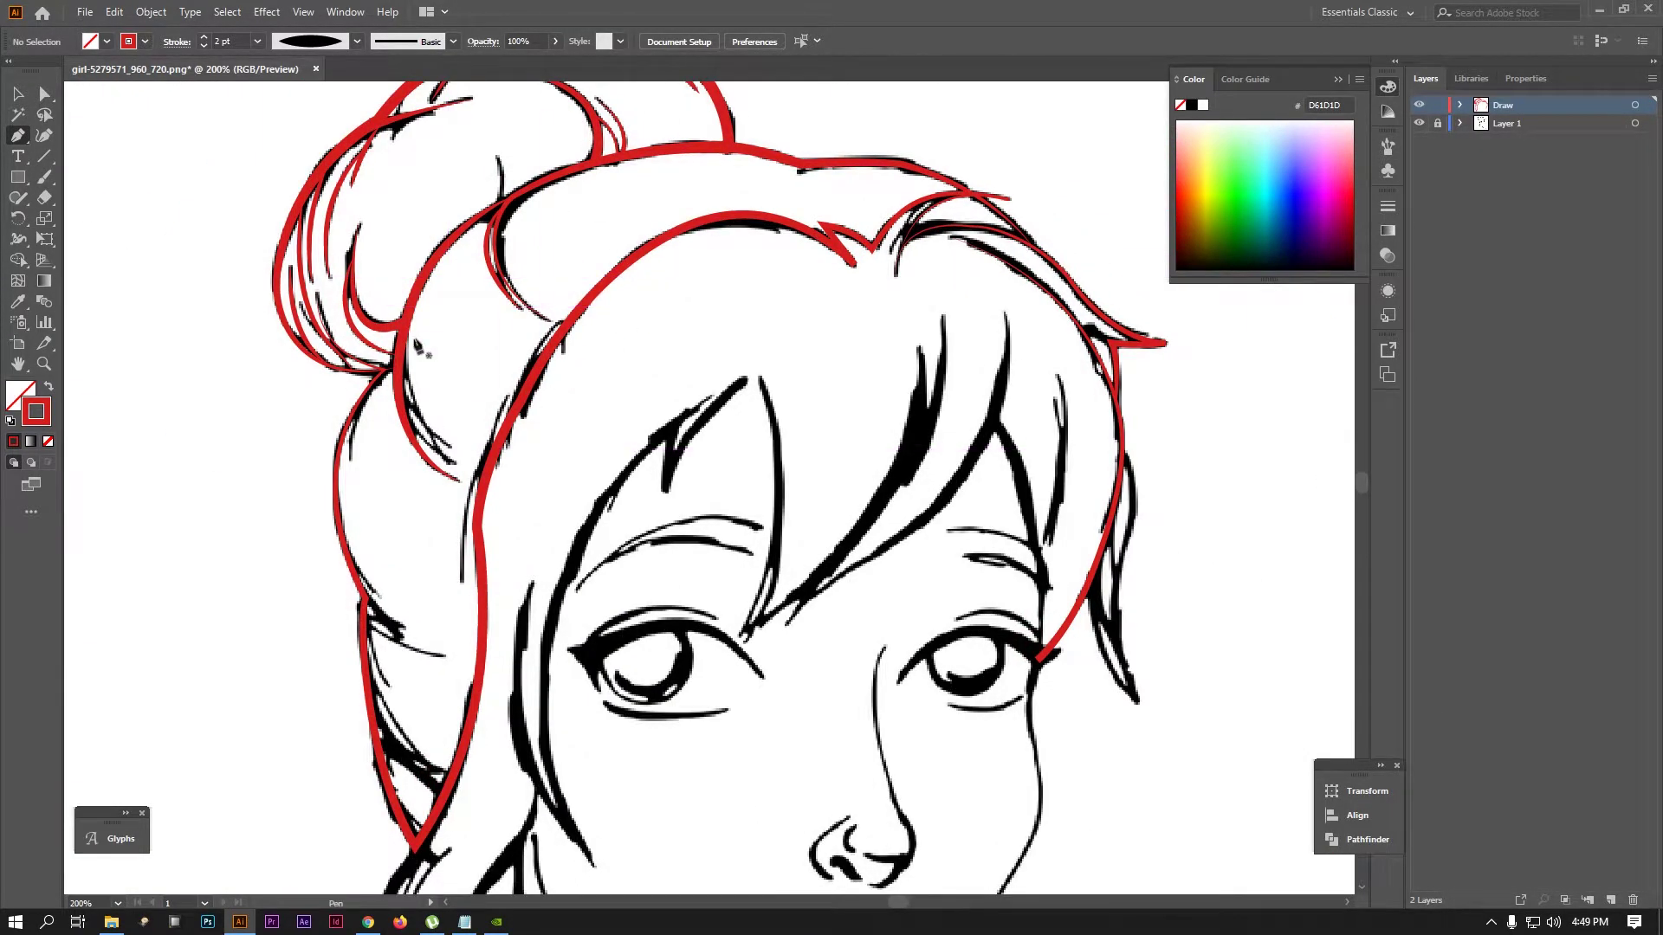
scroll(416, 346, "up", 2)
scroll(415, 347, "up", 1)
left_click(388, 274)
mouse_move(483, 511)
left_mouse_down()
mouse_move(613, 606)
mouse_move(606, 589)
left_mouse_up()
left_click(17, 93)
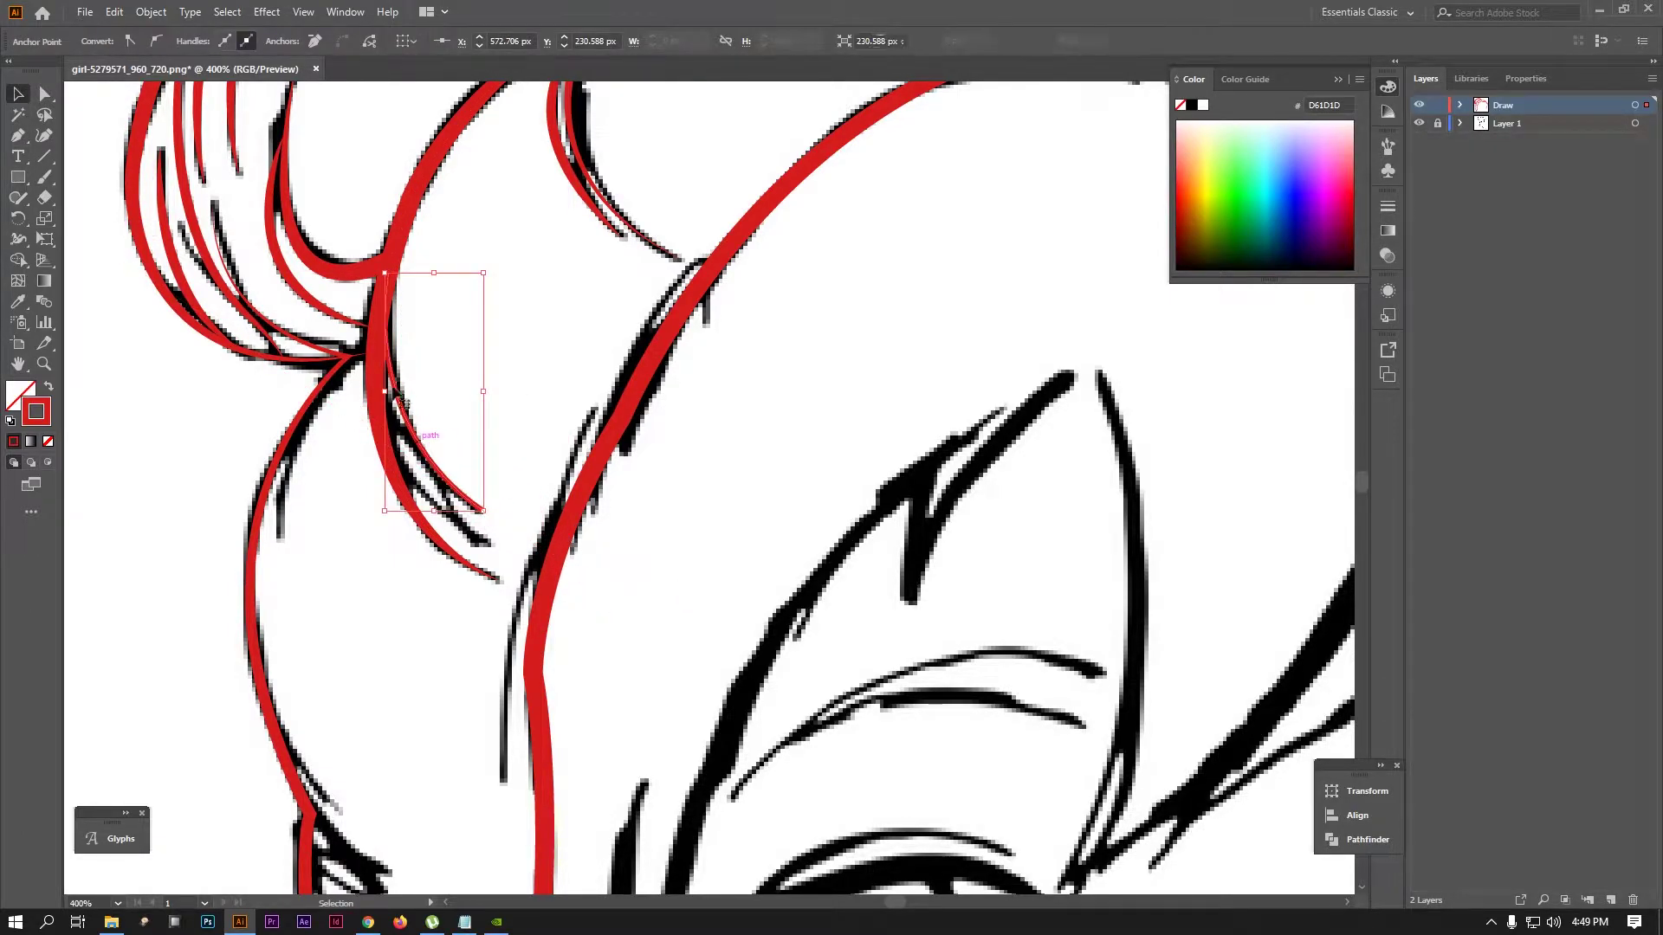
key("p")
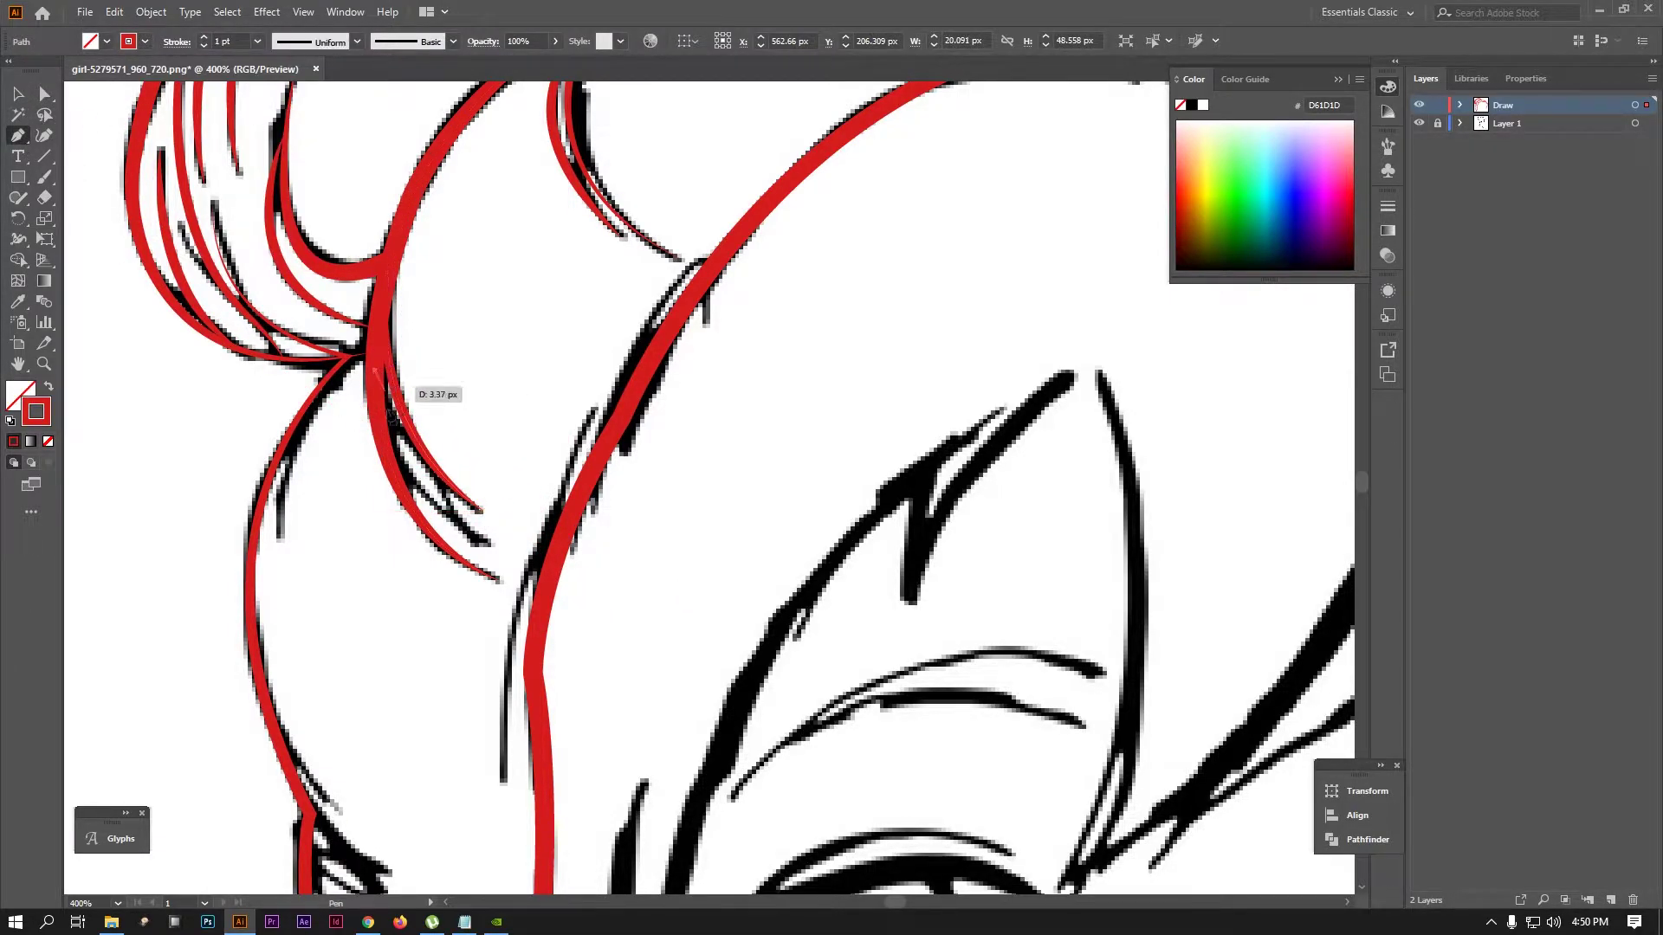
key("v")
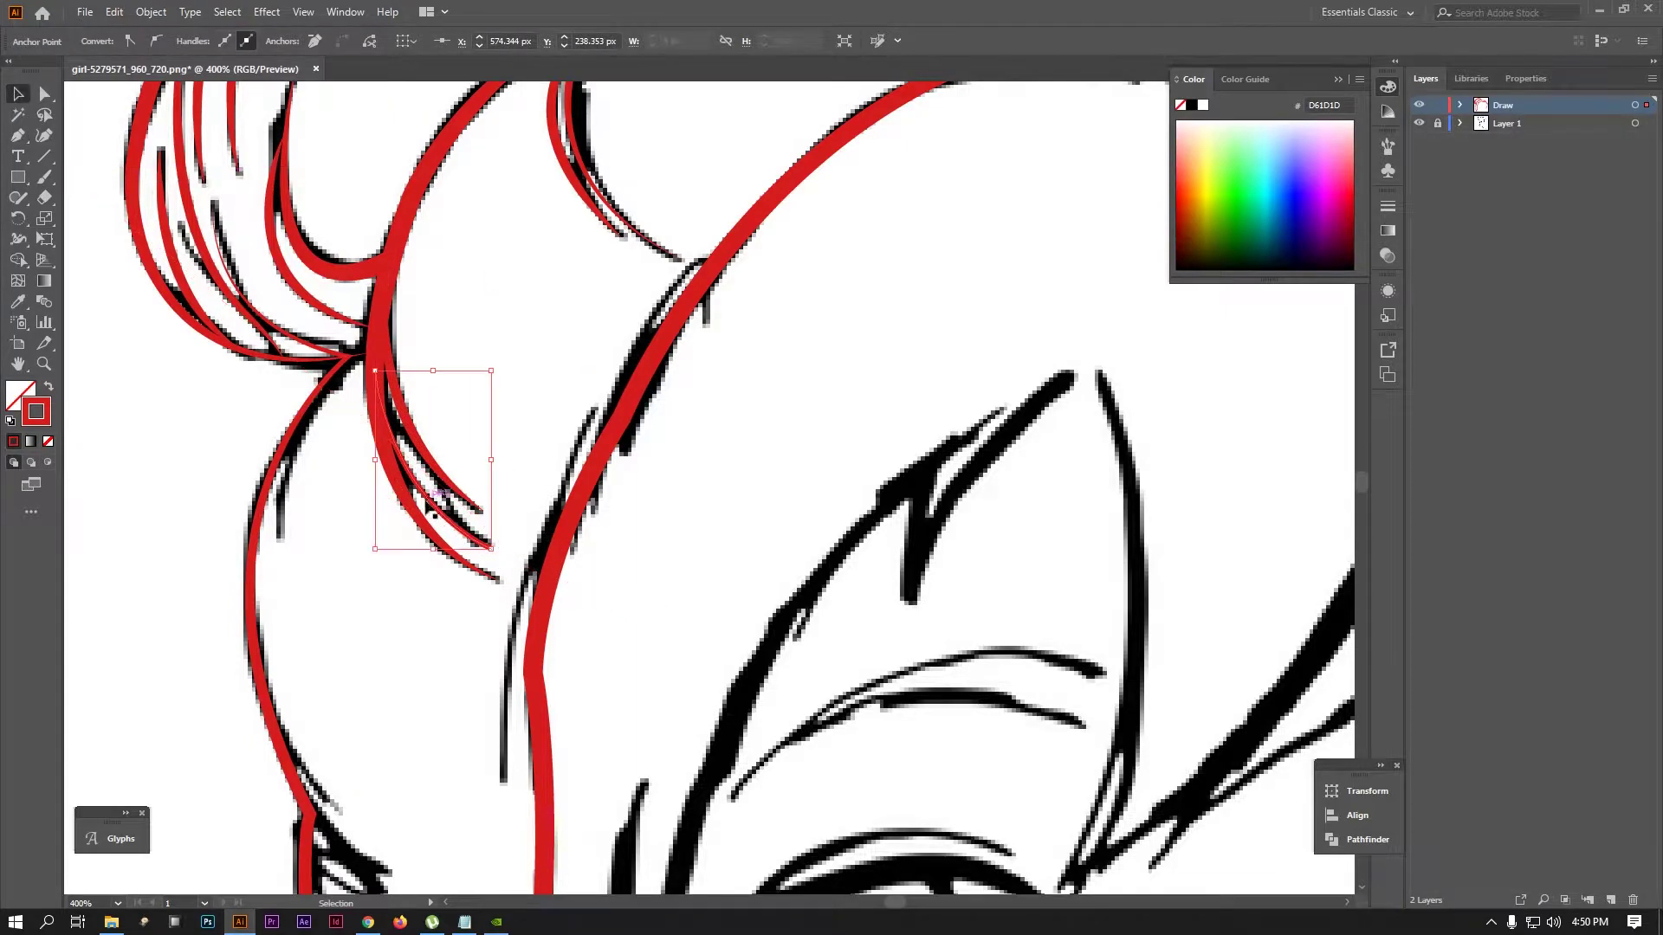
left_click(204, 39)
left_click(357, 42)
left_click(312, 69)
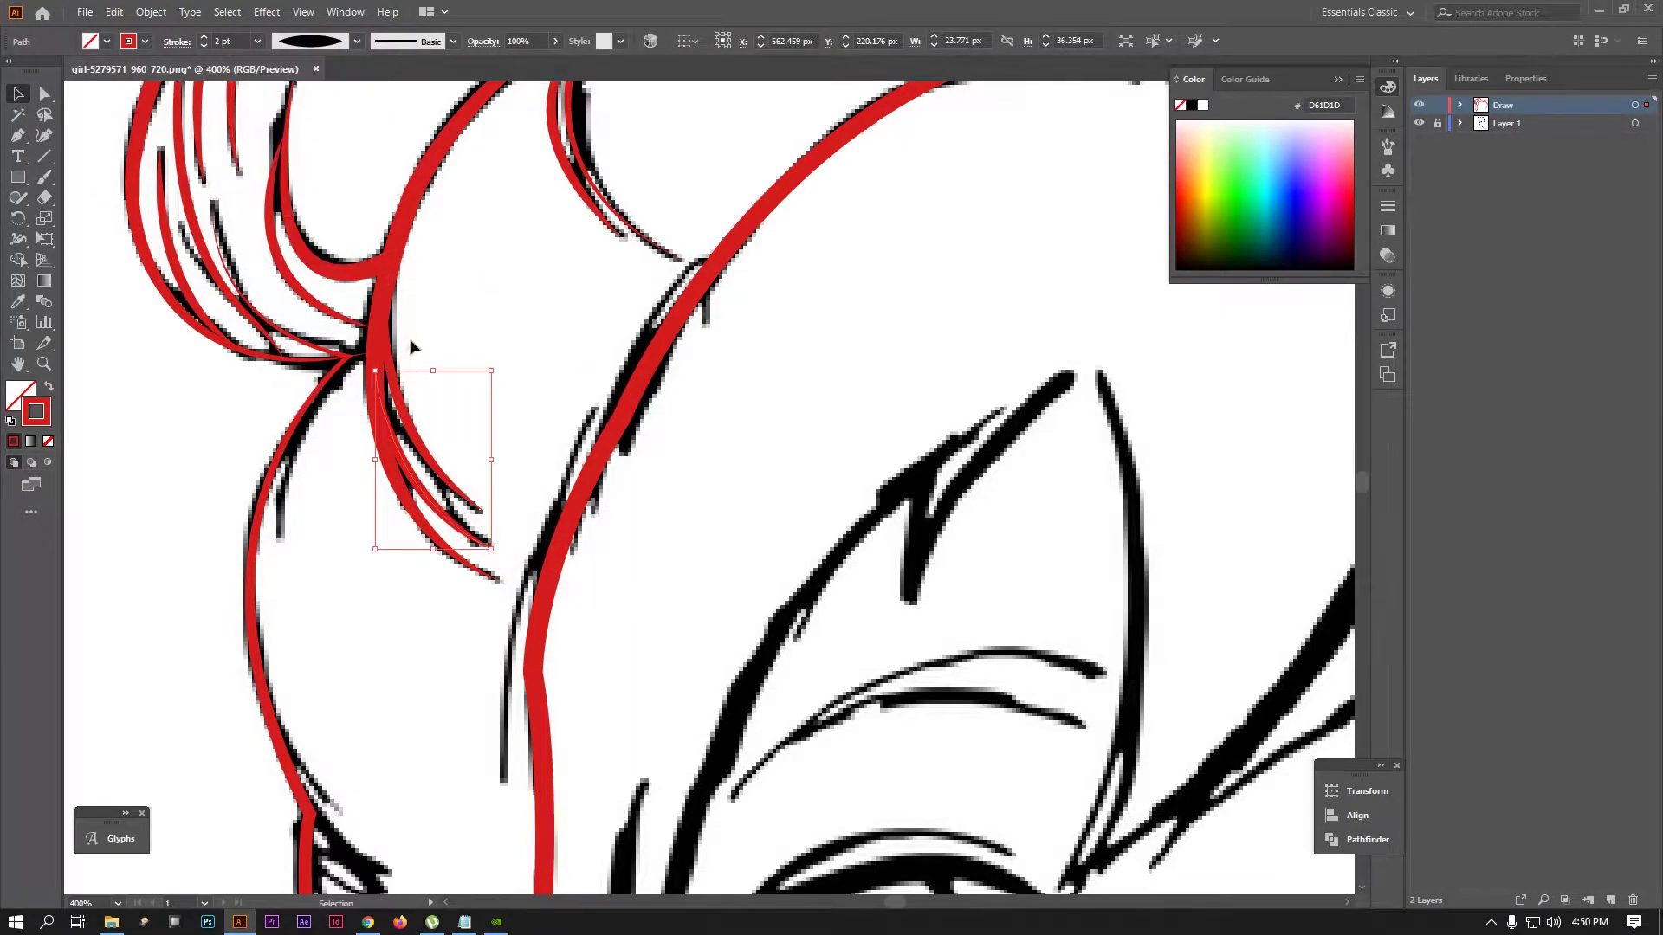
Draw a strand beneath the bun running down the hair's edge
key("p")
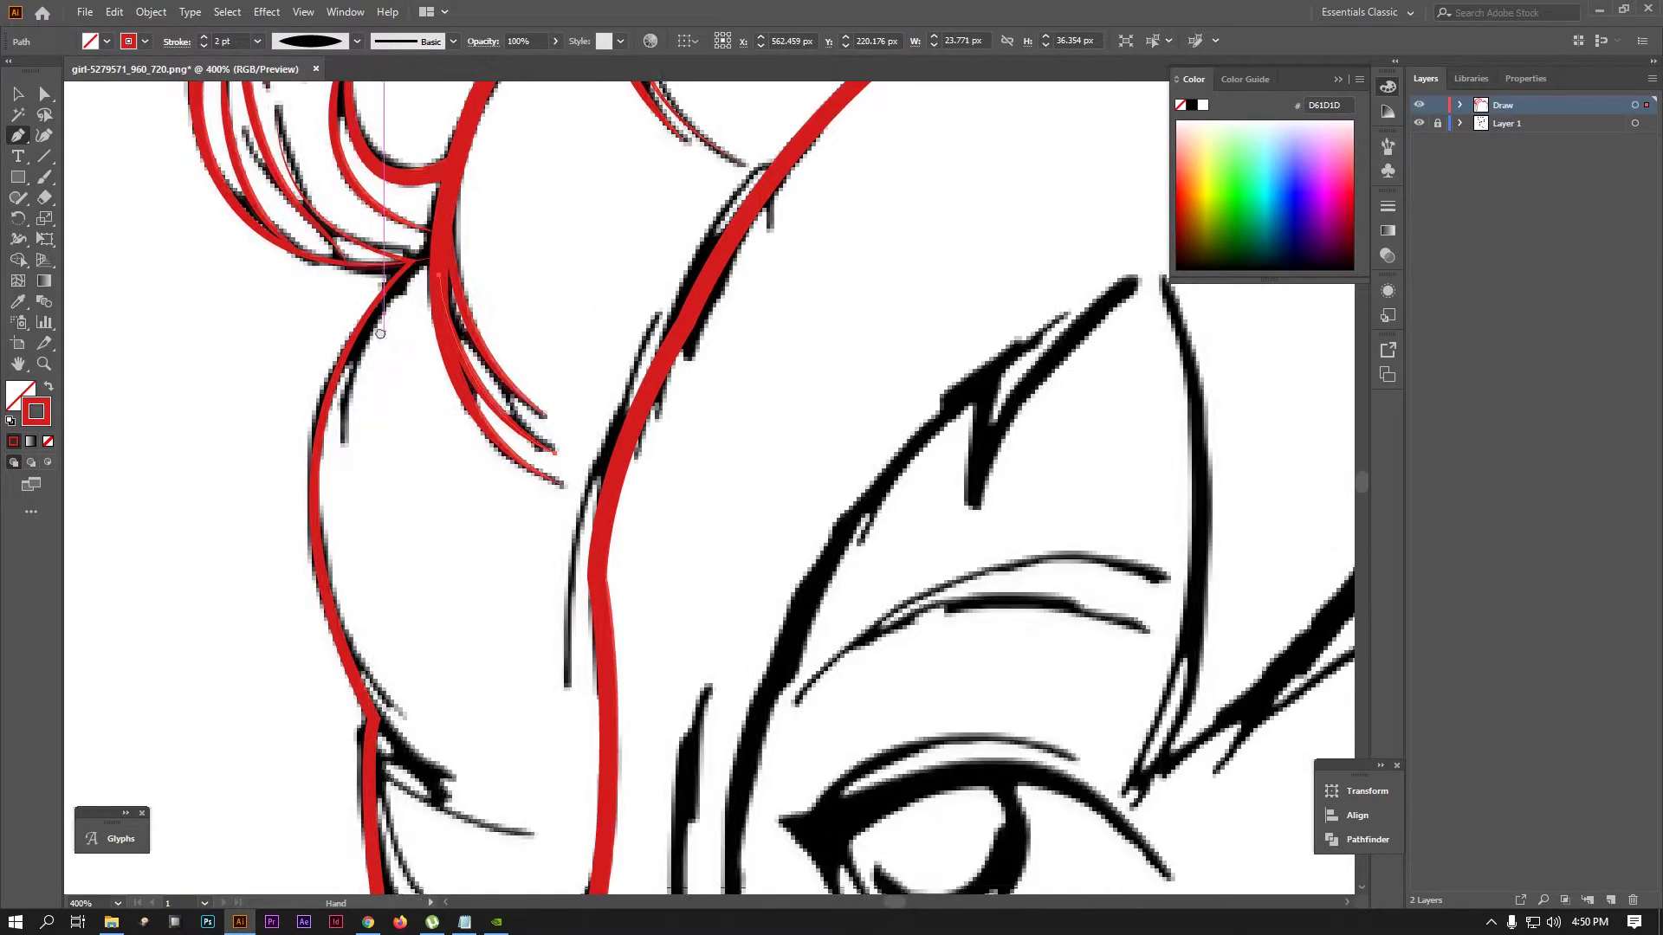
left_click(395, 279)
left_click(343, 448)
Finish the bun strand and reframe the view on the hair beside the left eye
key("v")
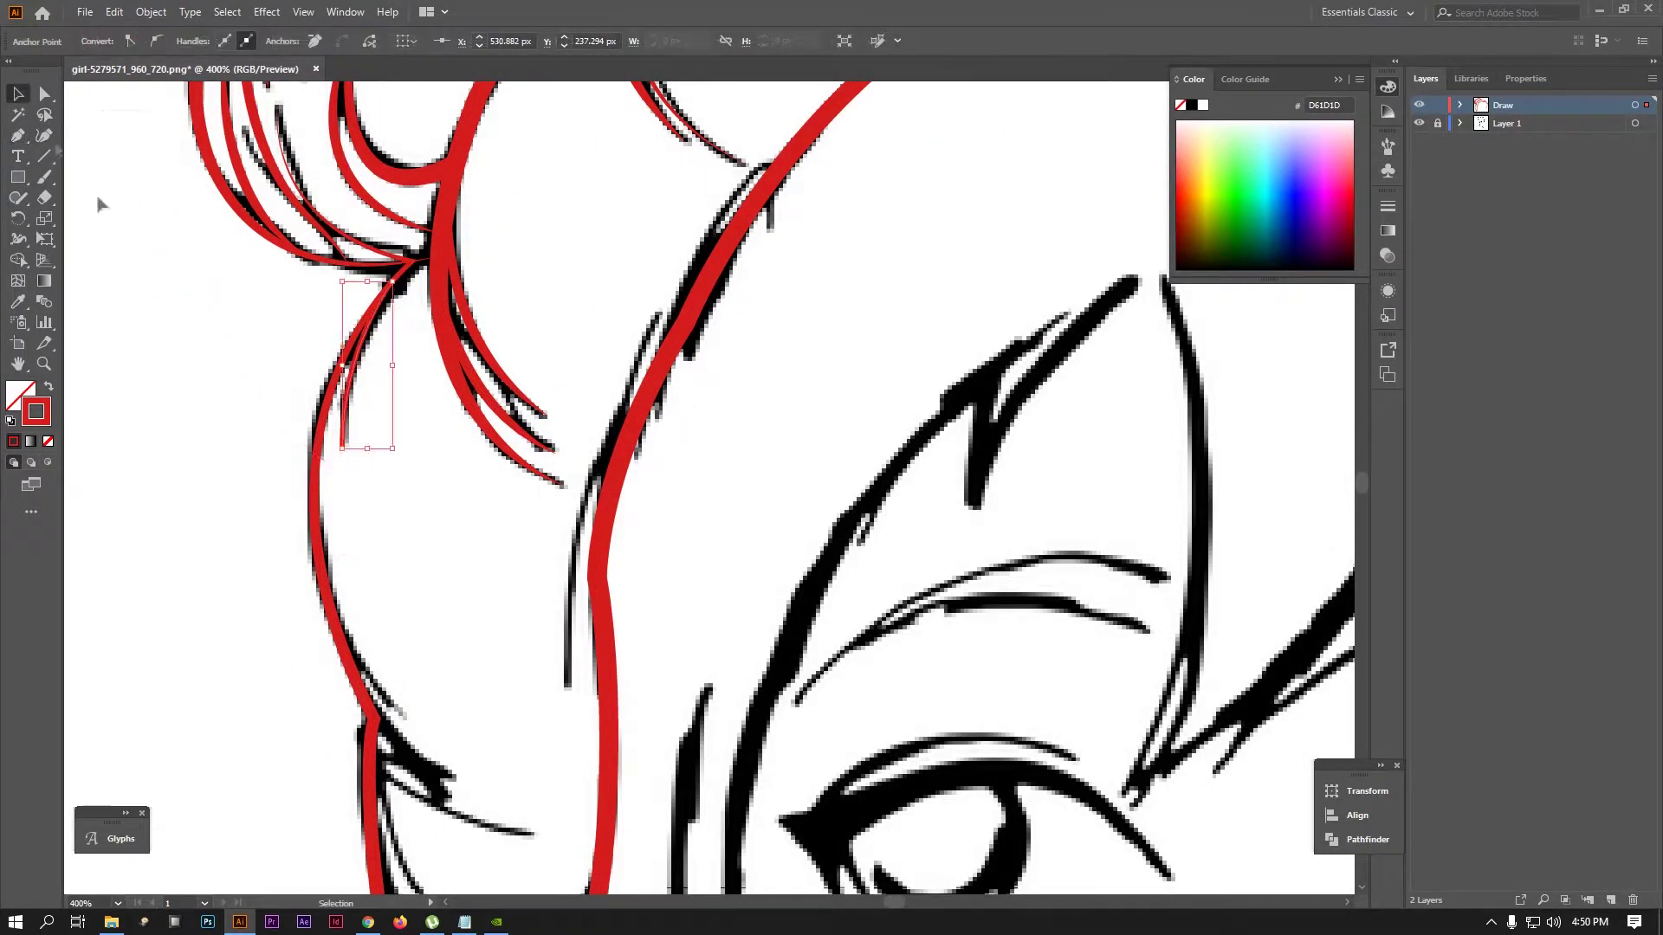
left_click(471, 230)
key("ctrl+minus")
key("ctrl+minus")
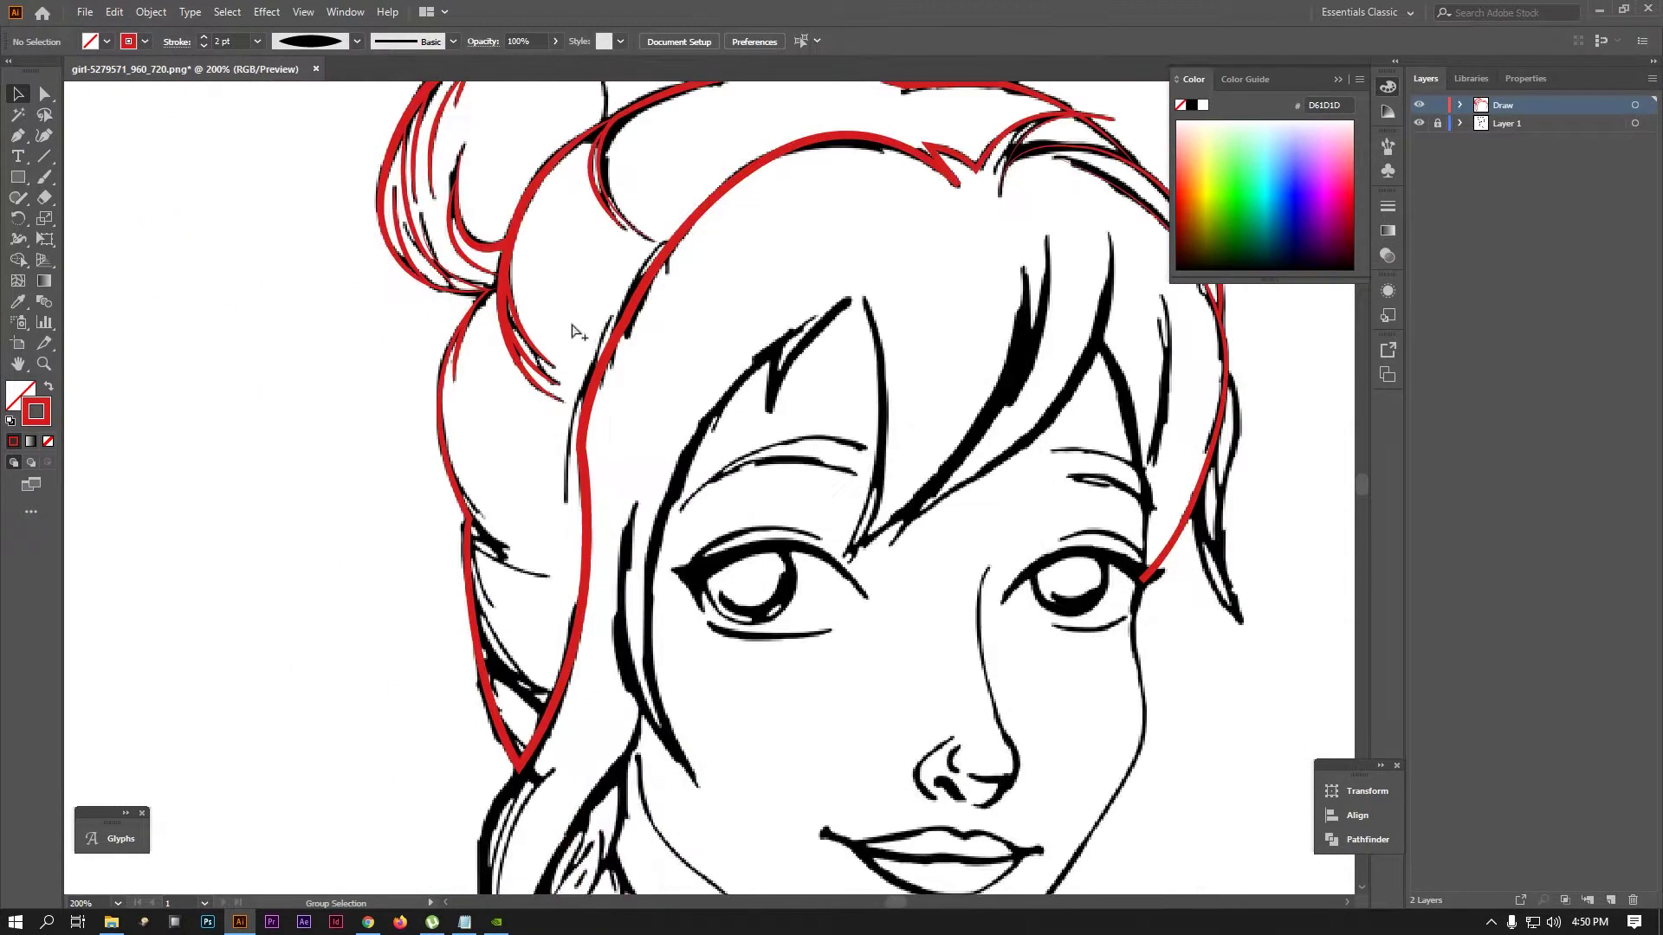
left_click_drag(186, 259, 279, 241)
left_click(18, 135)
key("ctrl+plus")
key("ctrl+plus")
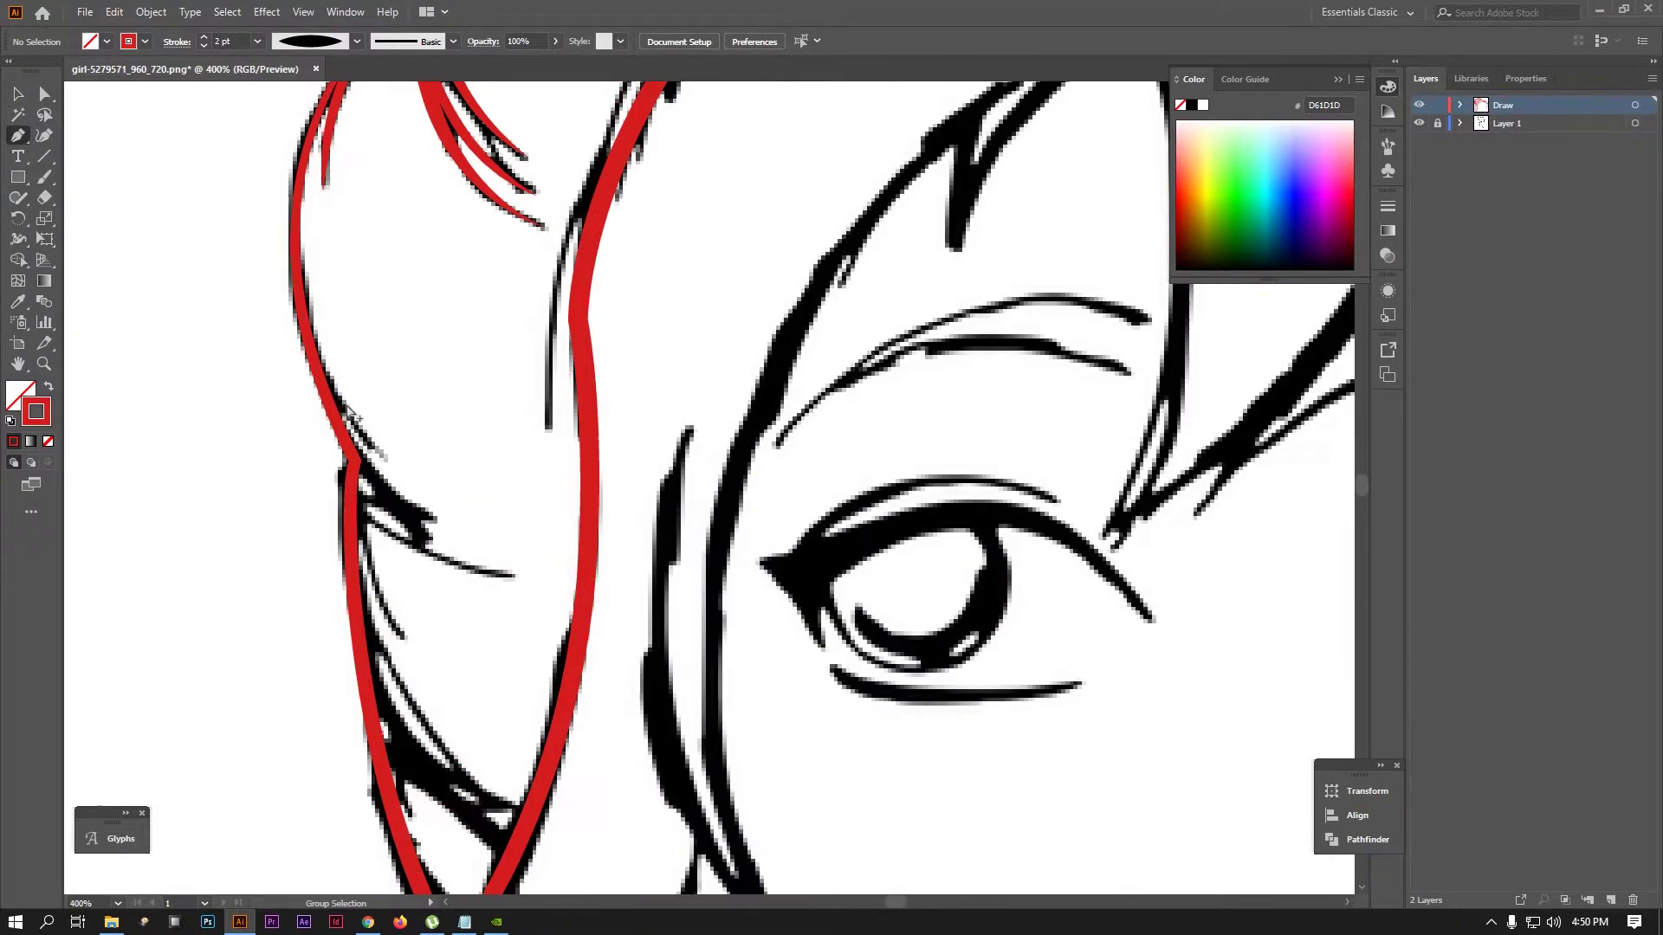
Trace a short strand beside the face and give it a 3 pt tapered stroke
left_click(309, 343)
left_click(389, 461)
key("v")
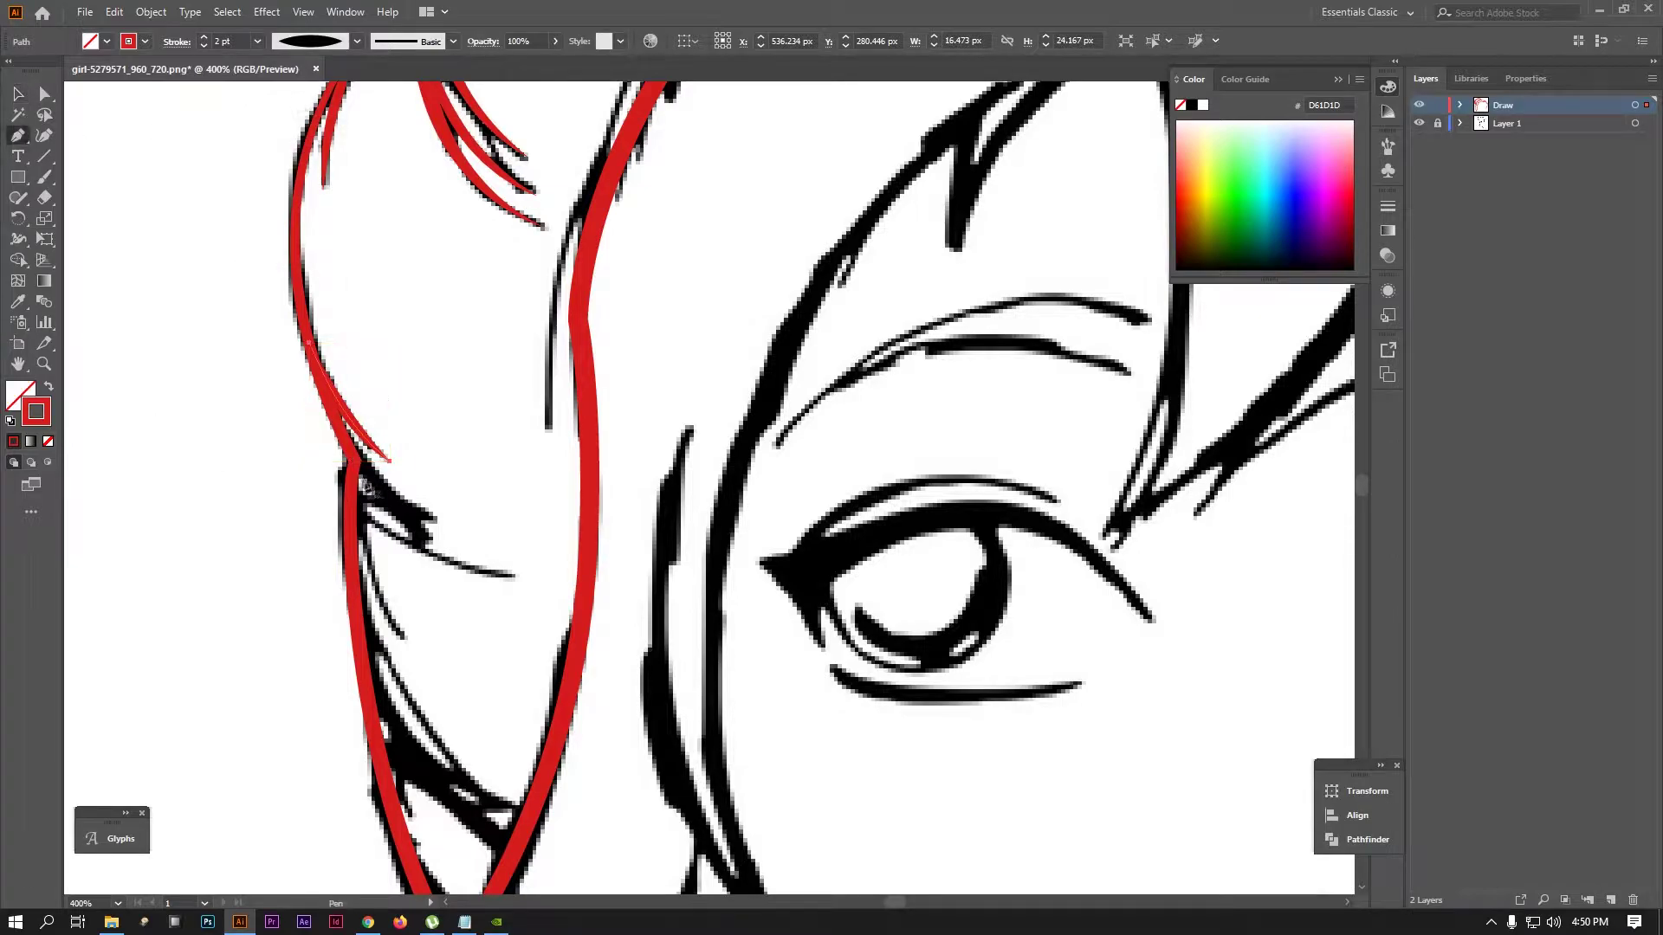
left_click(344, 439)
left_click_drag(482, 587, 458, 517)
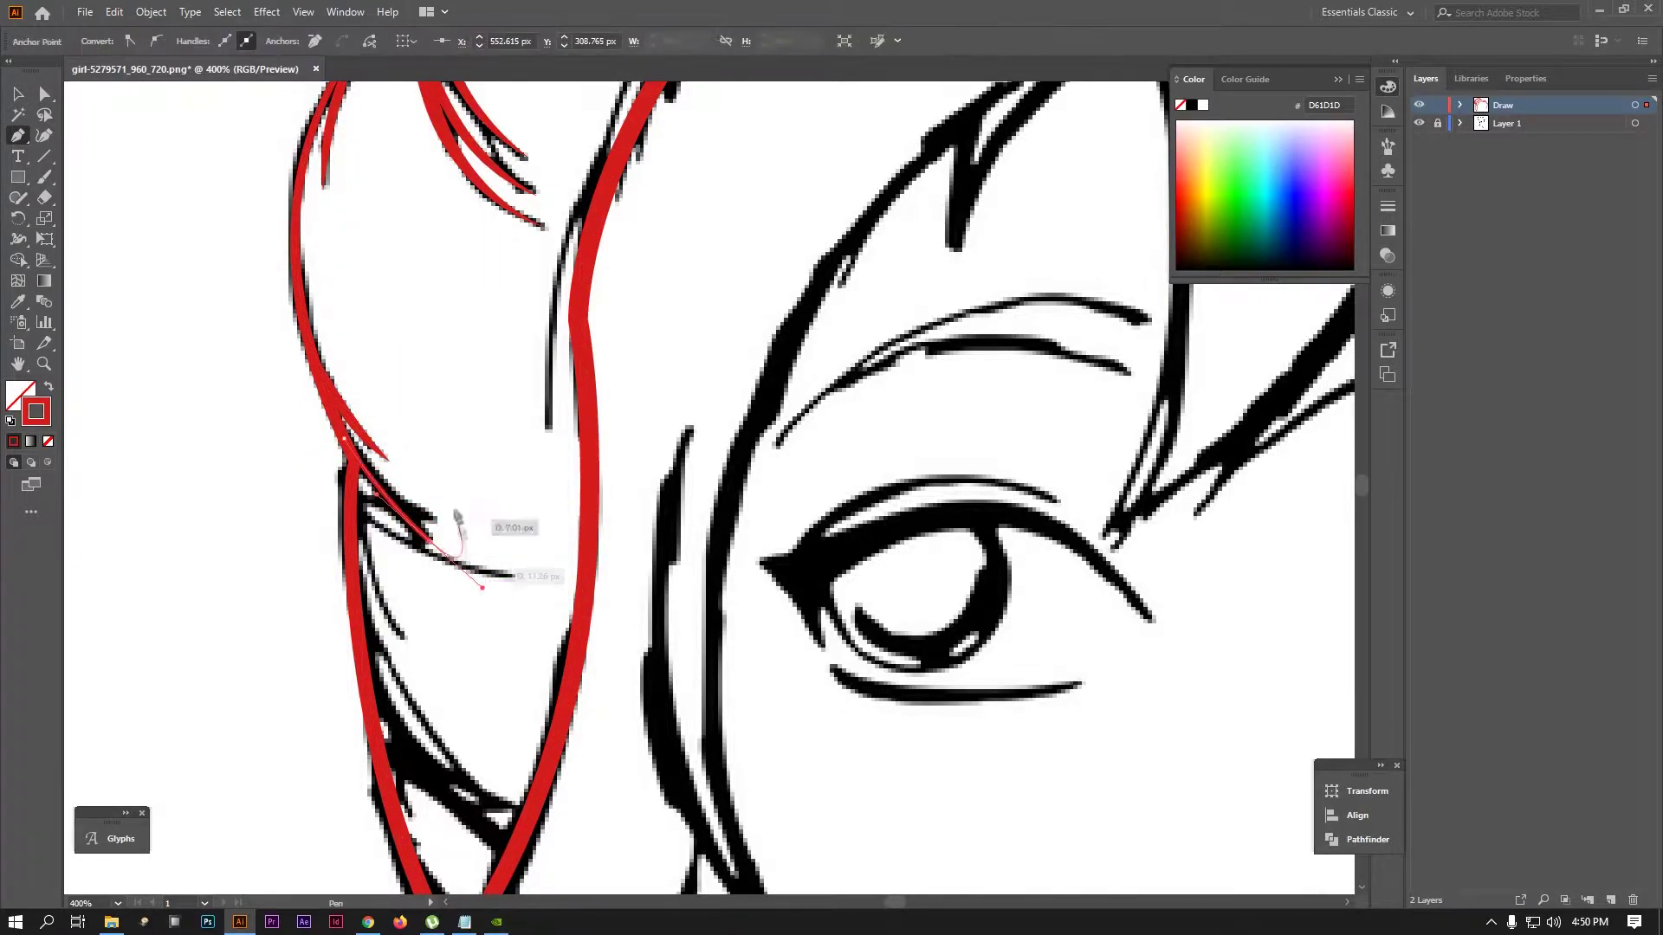
key("ctrl+z")
left_click(401, 505)
left_click(204, 36)
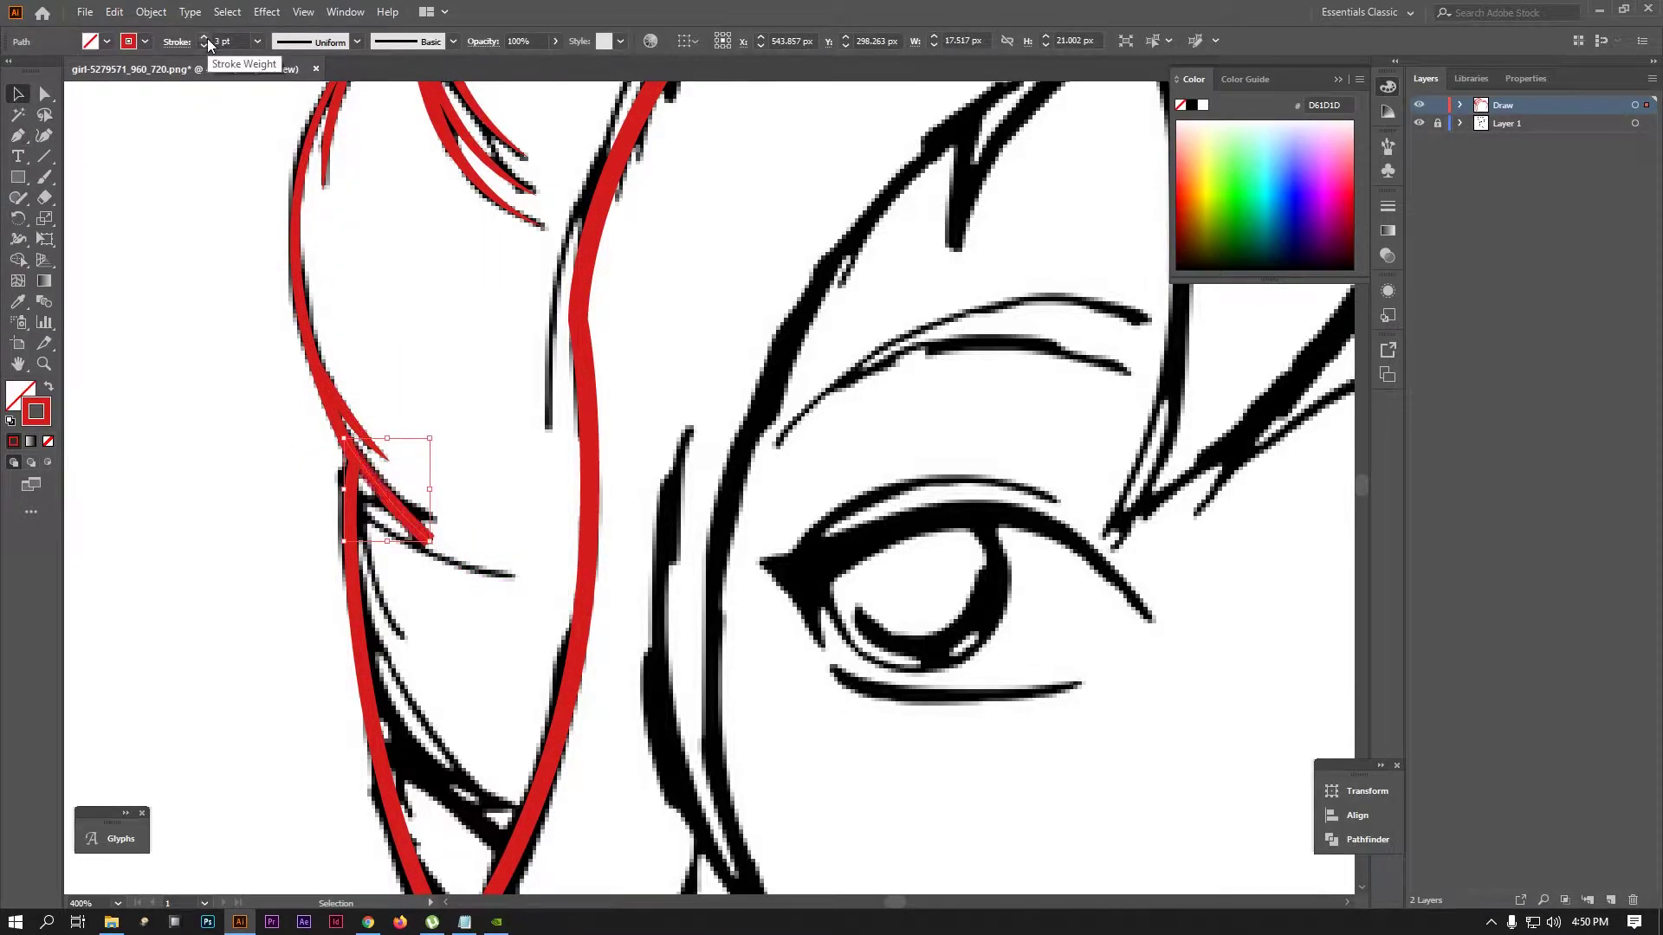
left_click(357, 42)
left_click(315, 169)
Trace a stroke along the next black strand with a 2 pt tapered width
left_click(17, 135)
left_click_drag(443, 448, 416, 328)
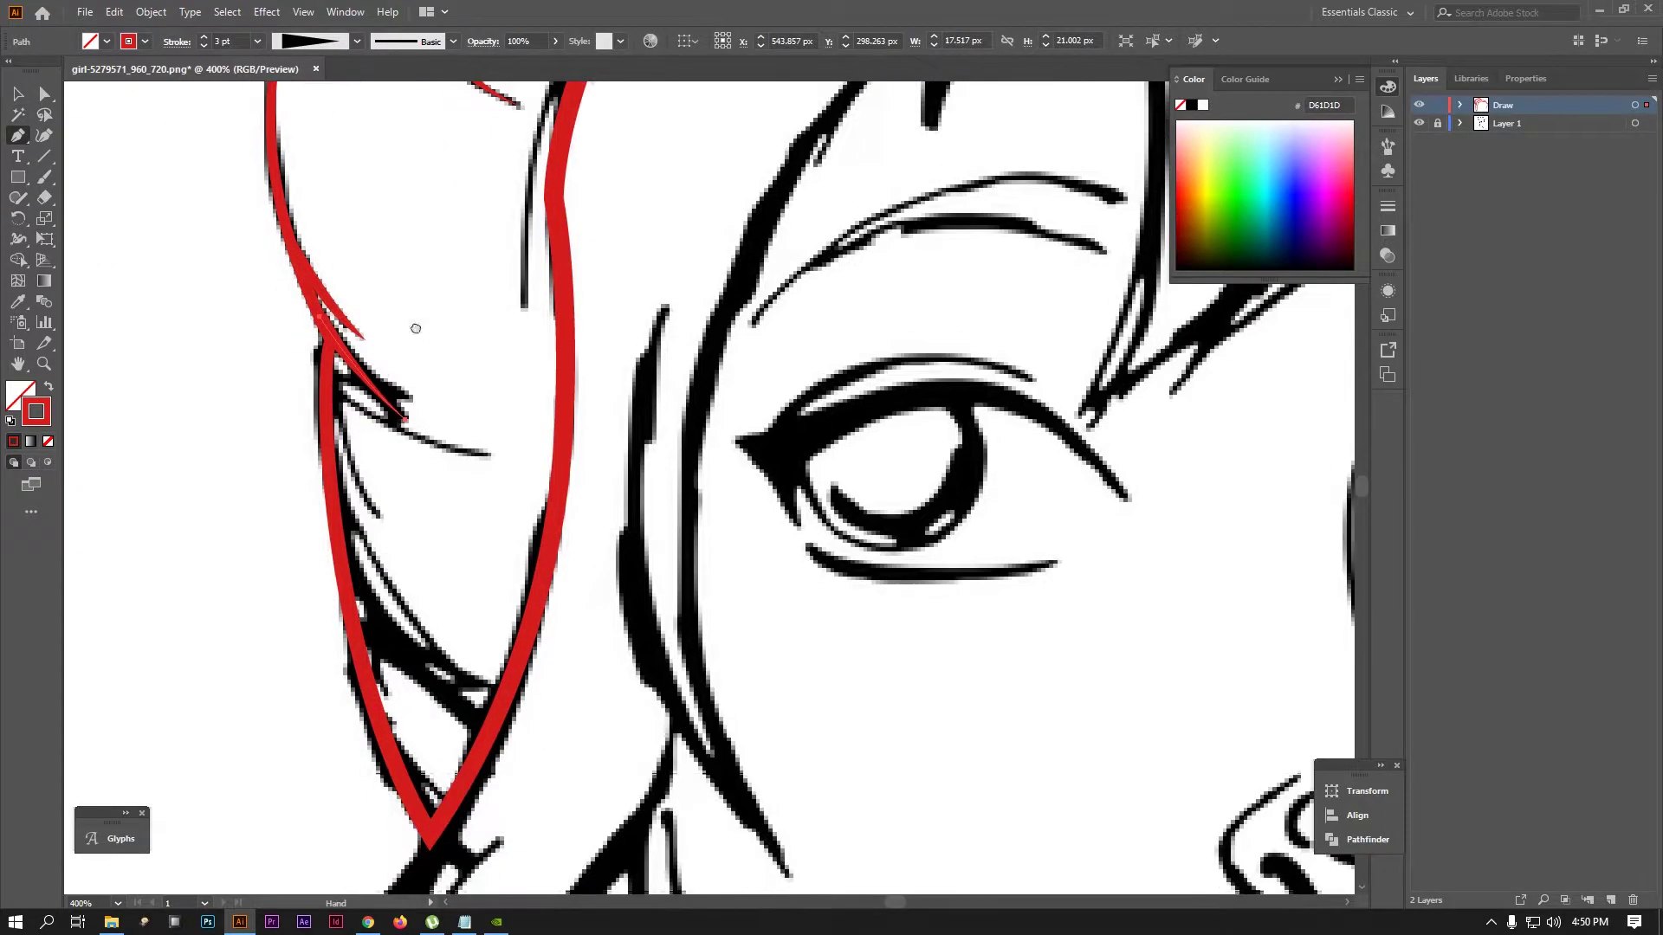
left_click(327, 392)
left_click_drag(489, 452, 554, 459)
key("Escape")
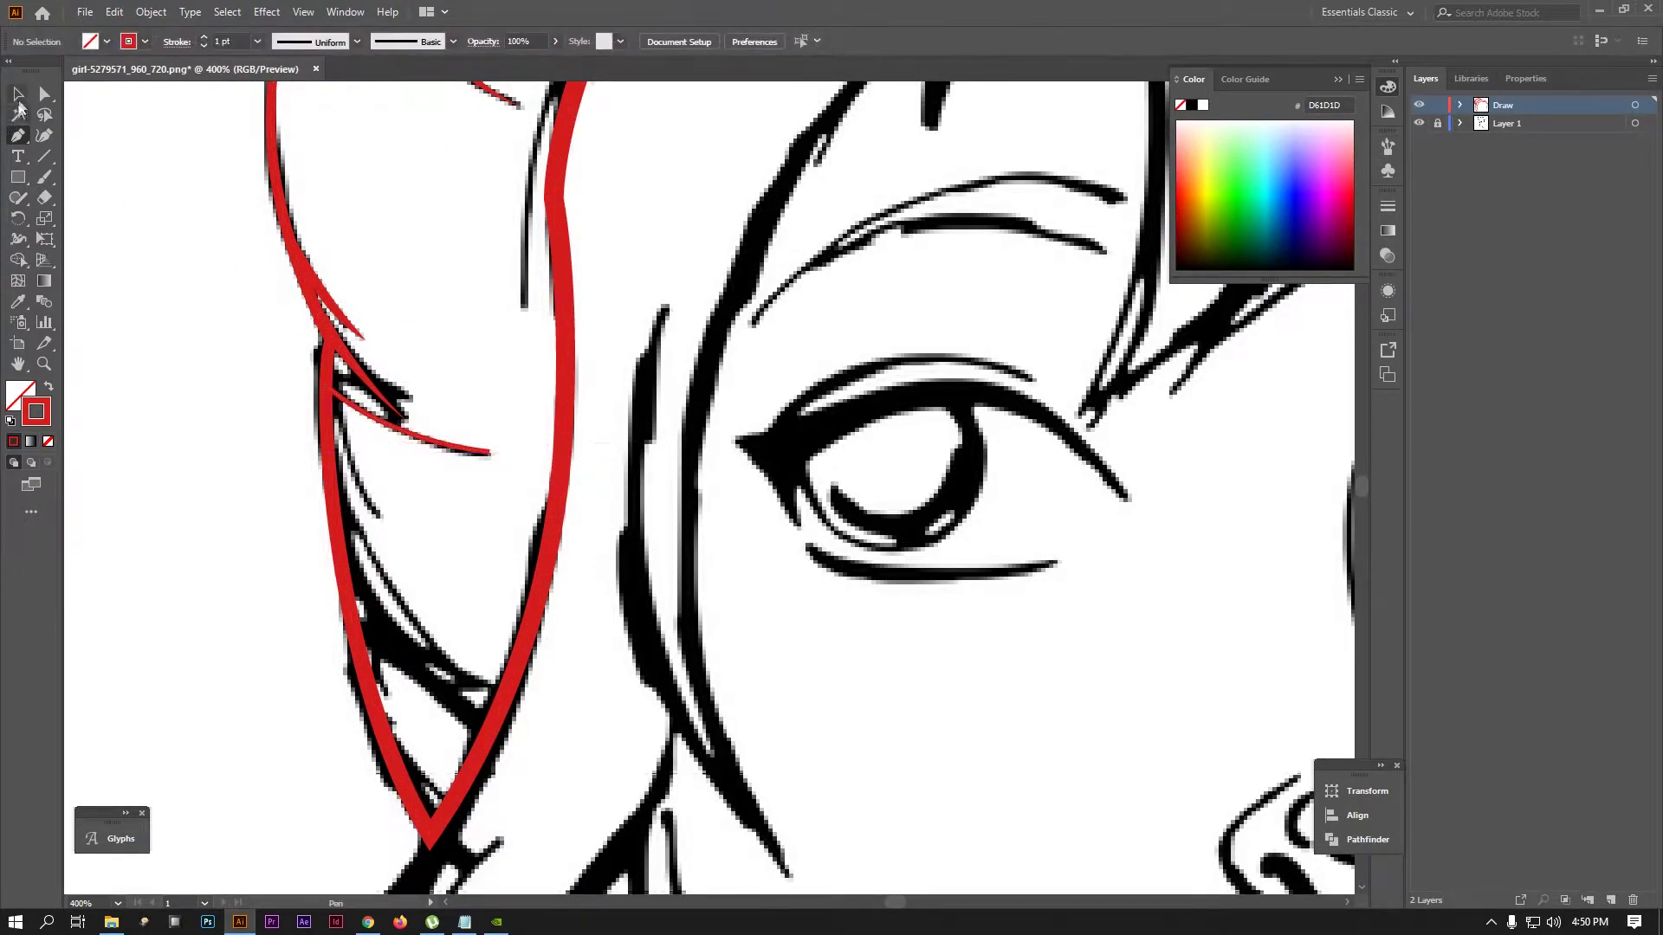
left_click(401, 445)
left_click(204, 37)
left_click(357, 42)
left_click(315, 169)
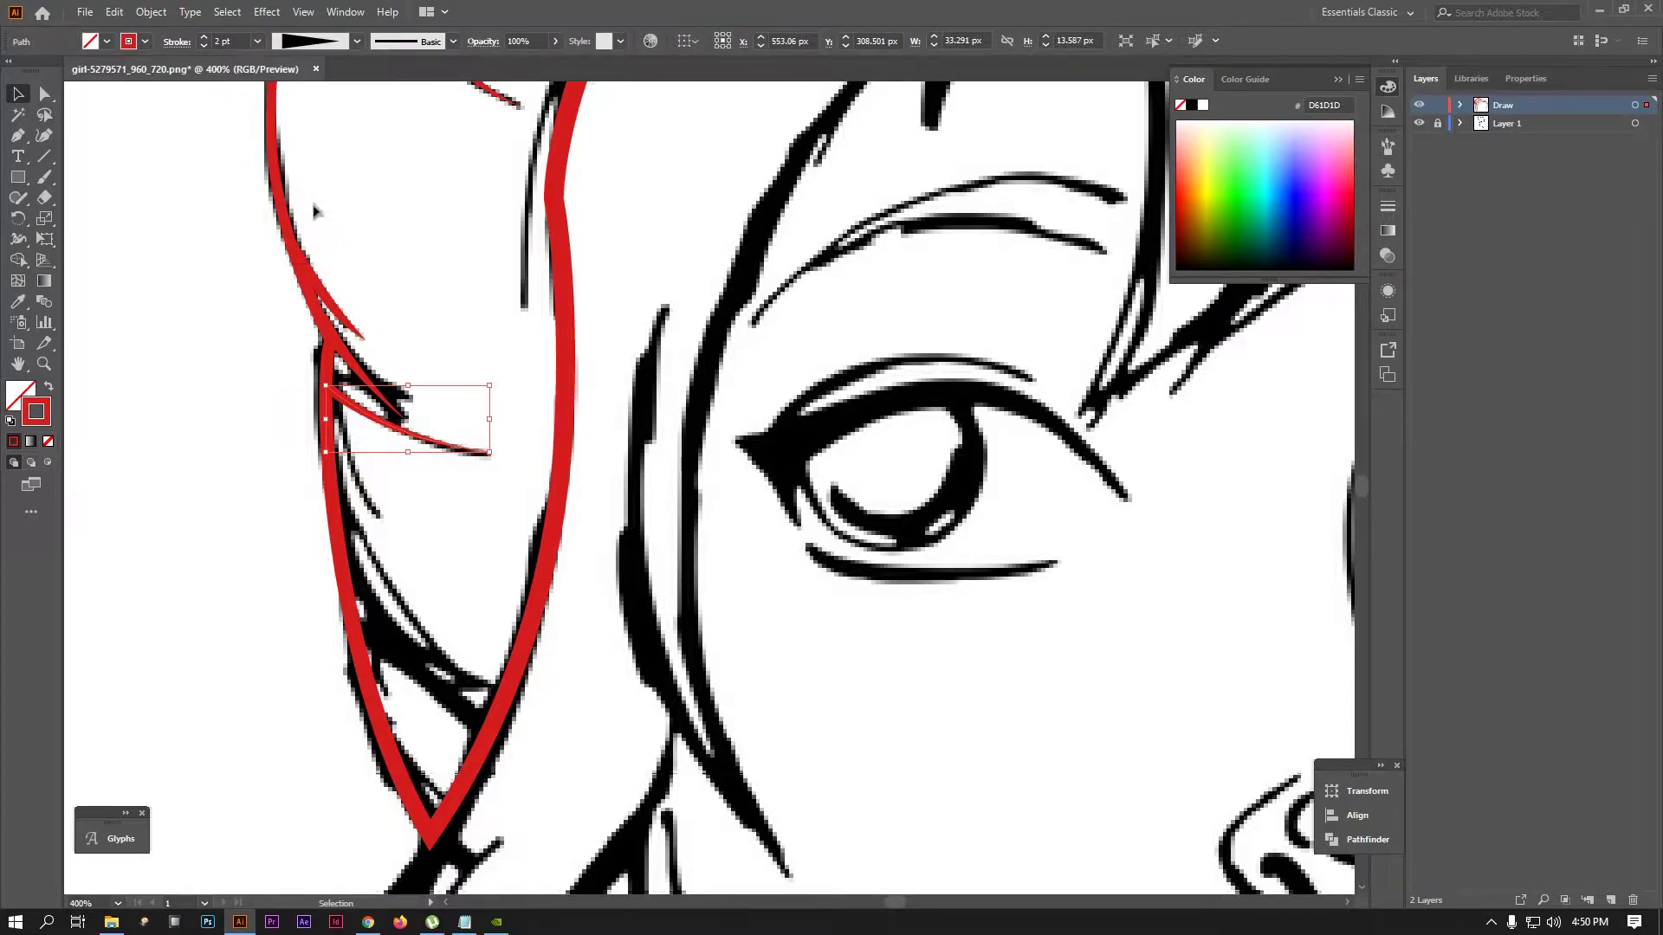
Draw a curved stroke along the next hair strand and taper it
key("p")
scroll(394, 459, "down", 3)
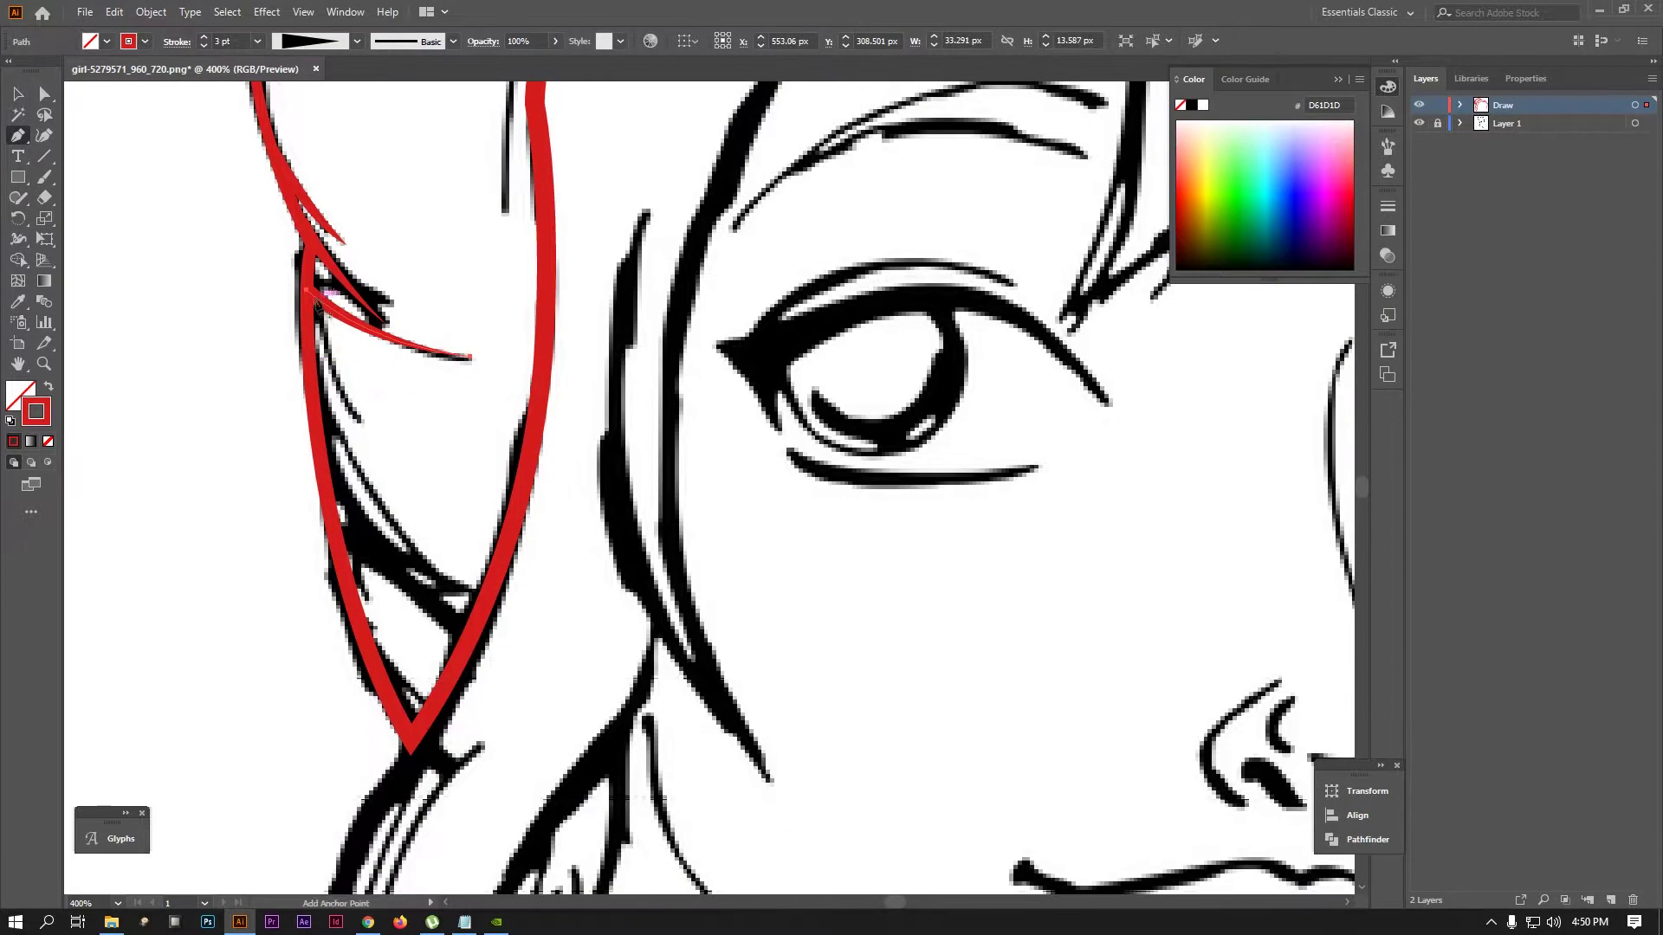
left_click_drag(319, 305, 350, 427)
key("v")
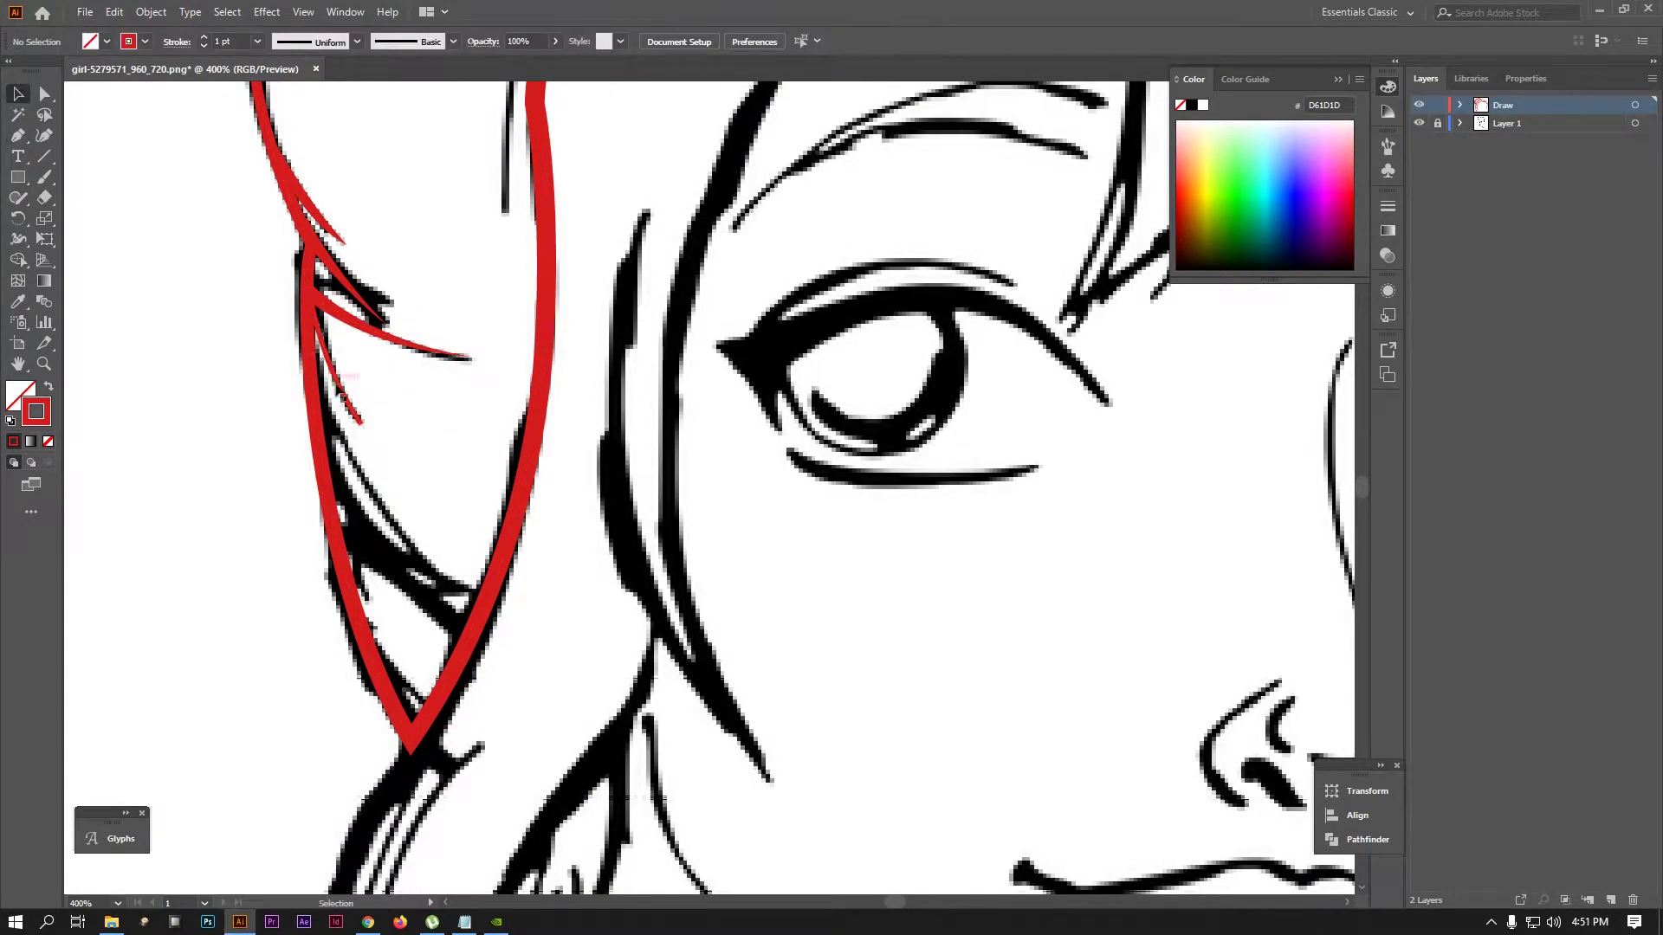
left_click(312, 41)
left_click(309, 178)
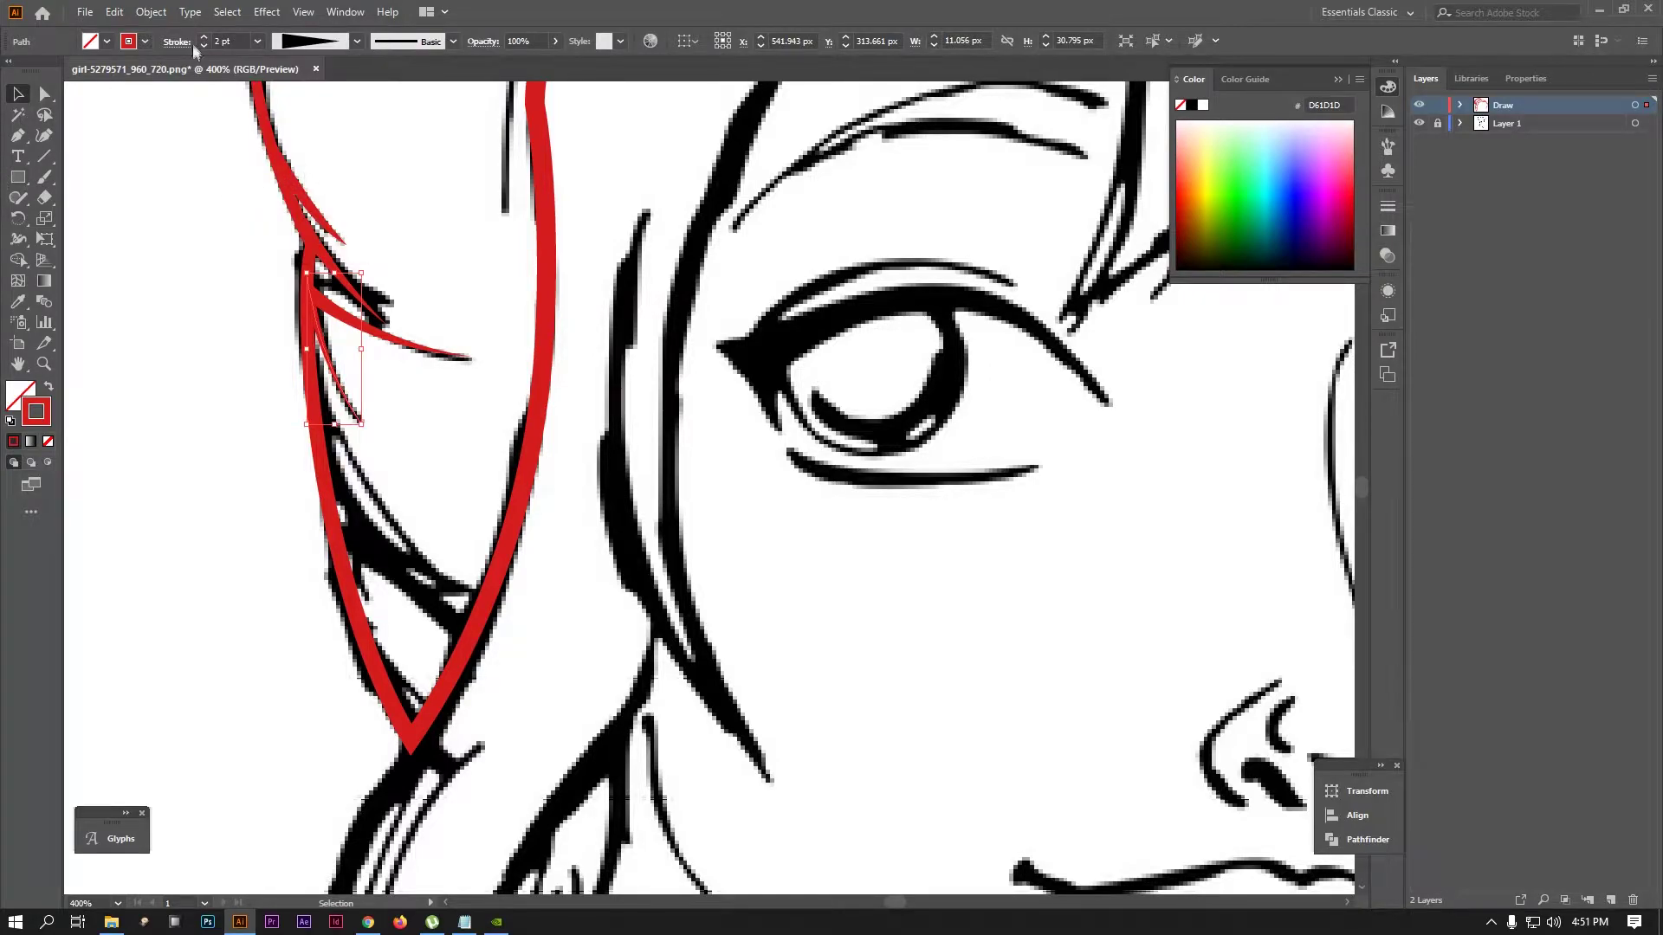
Trace the lower hair strand with a thin tapered stroke
left_click(339, 489)
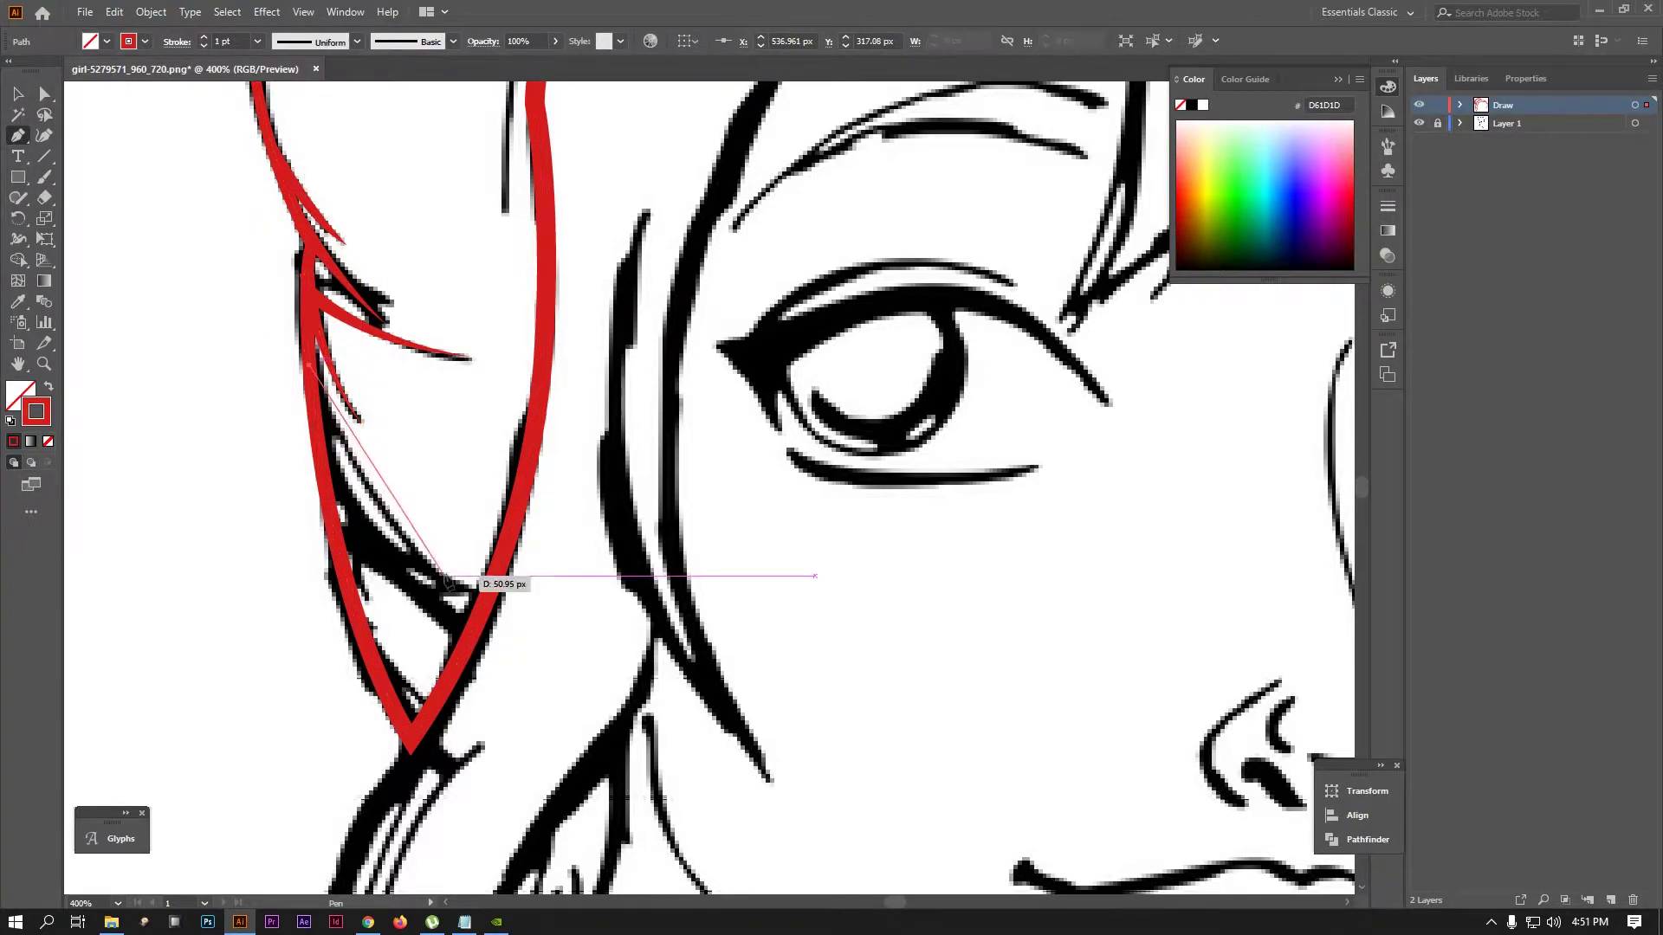
scroll(483, 582, "down", 3)
mouse_move(394, 464)
left_mouse_down()
mouse_move(512, 557)
mouse_move(526, 539)
left_mouse_up()
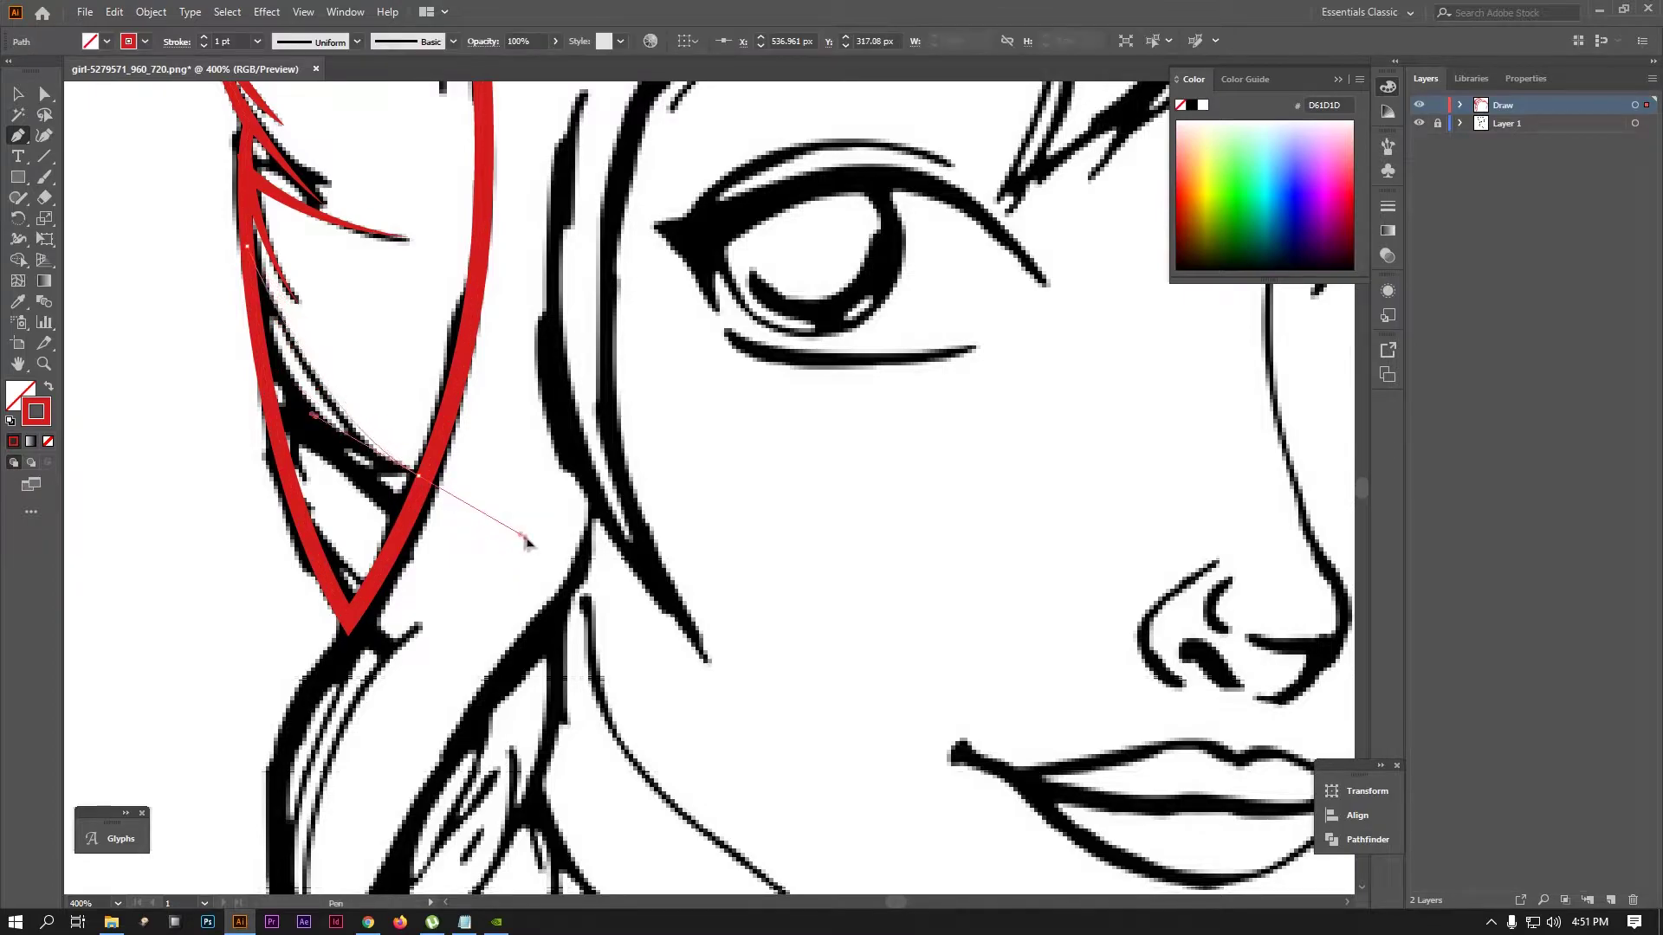
key("Escape")
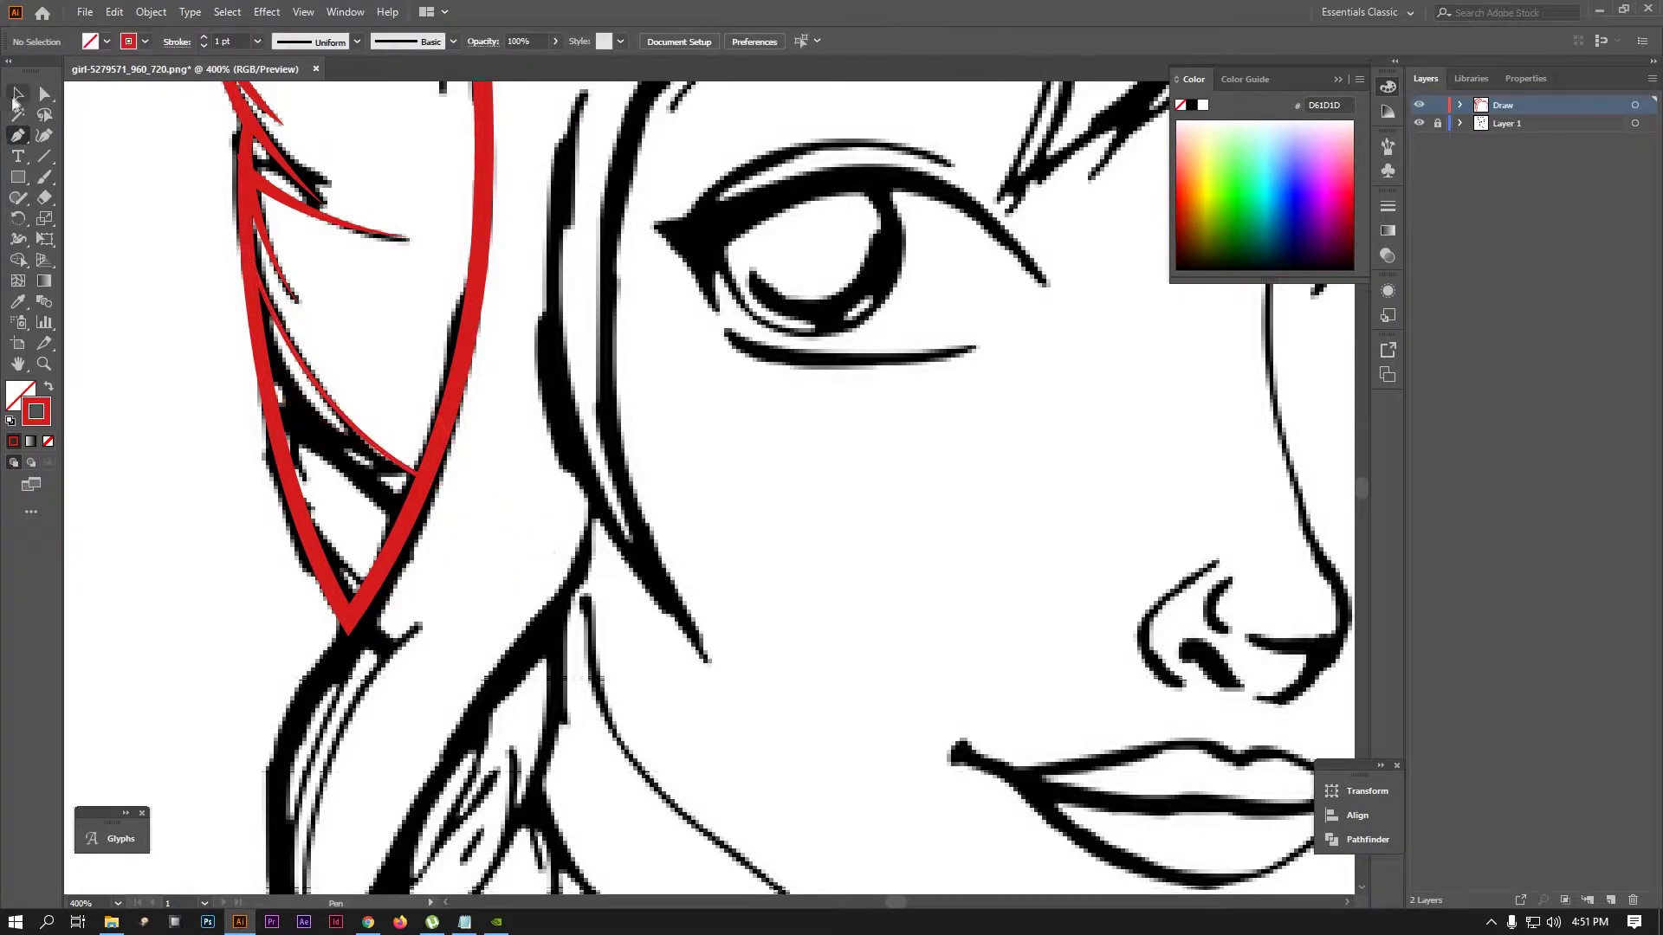
left_click(305, 364)
left_click(356, 42)
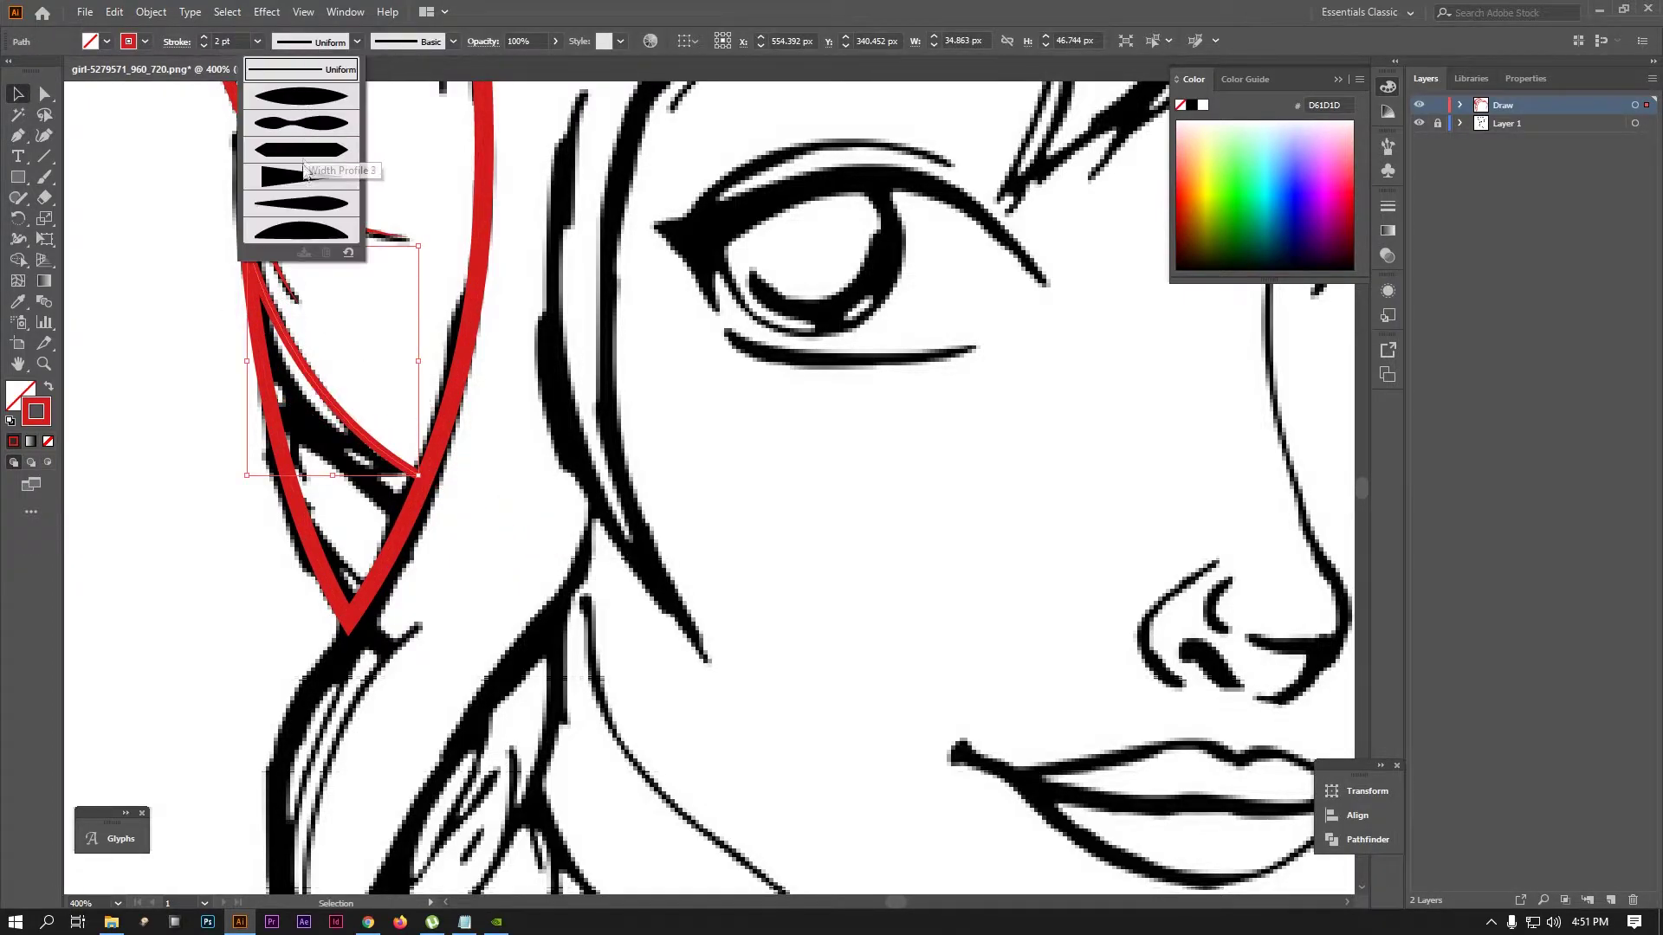
left_click(324, 139)
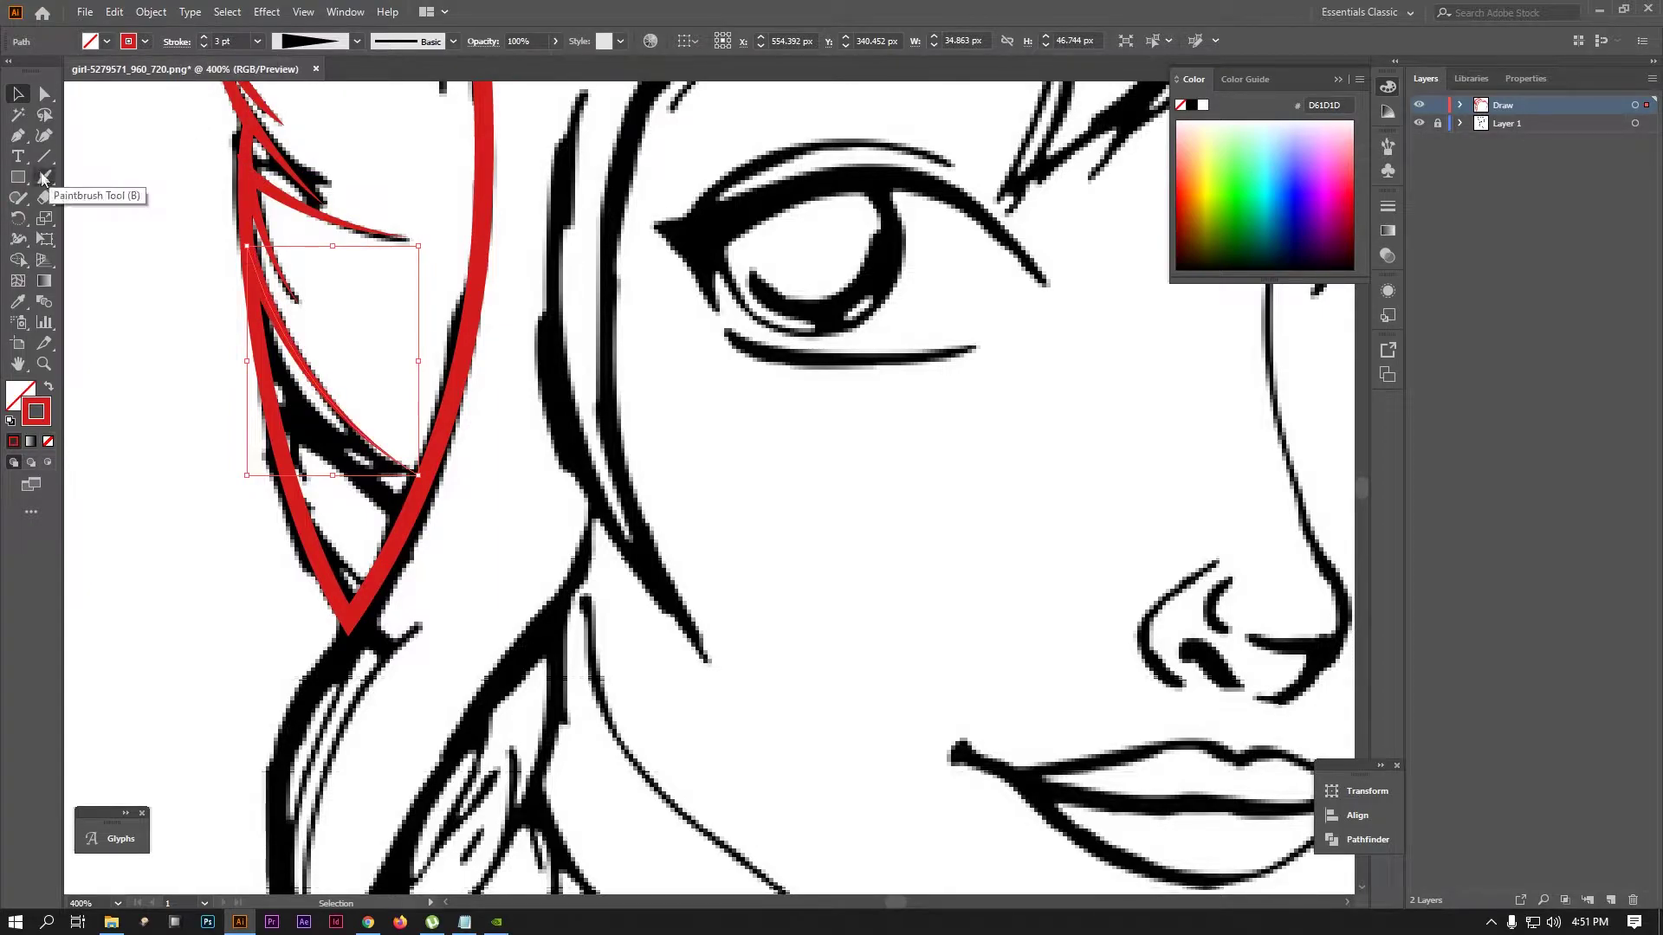
Curve a 3 pt stroke along the strand toward the jaw
left_click(17, 135)
left_click(255, 319)
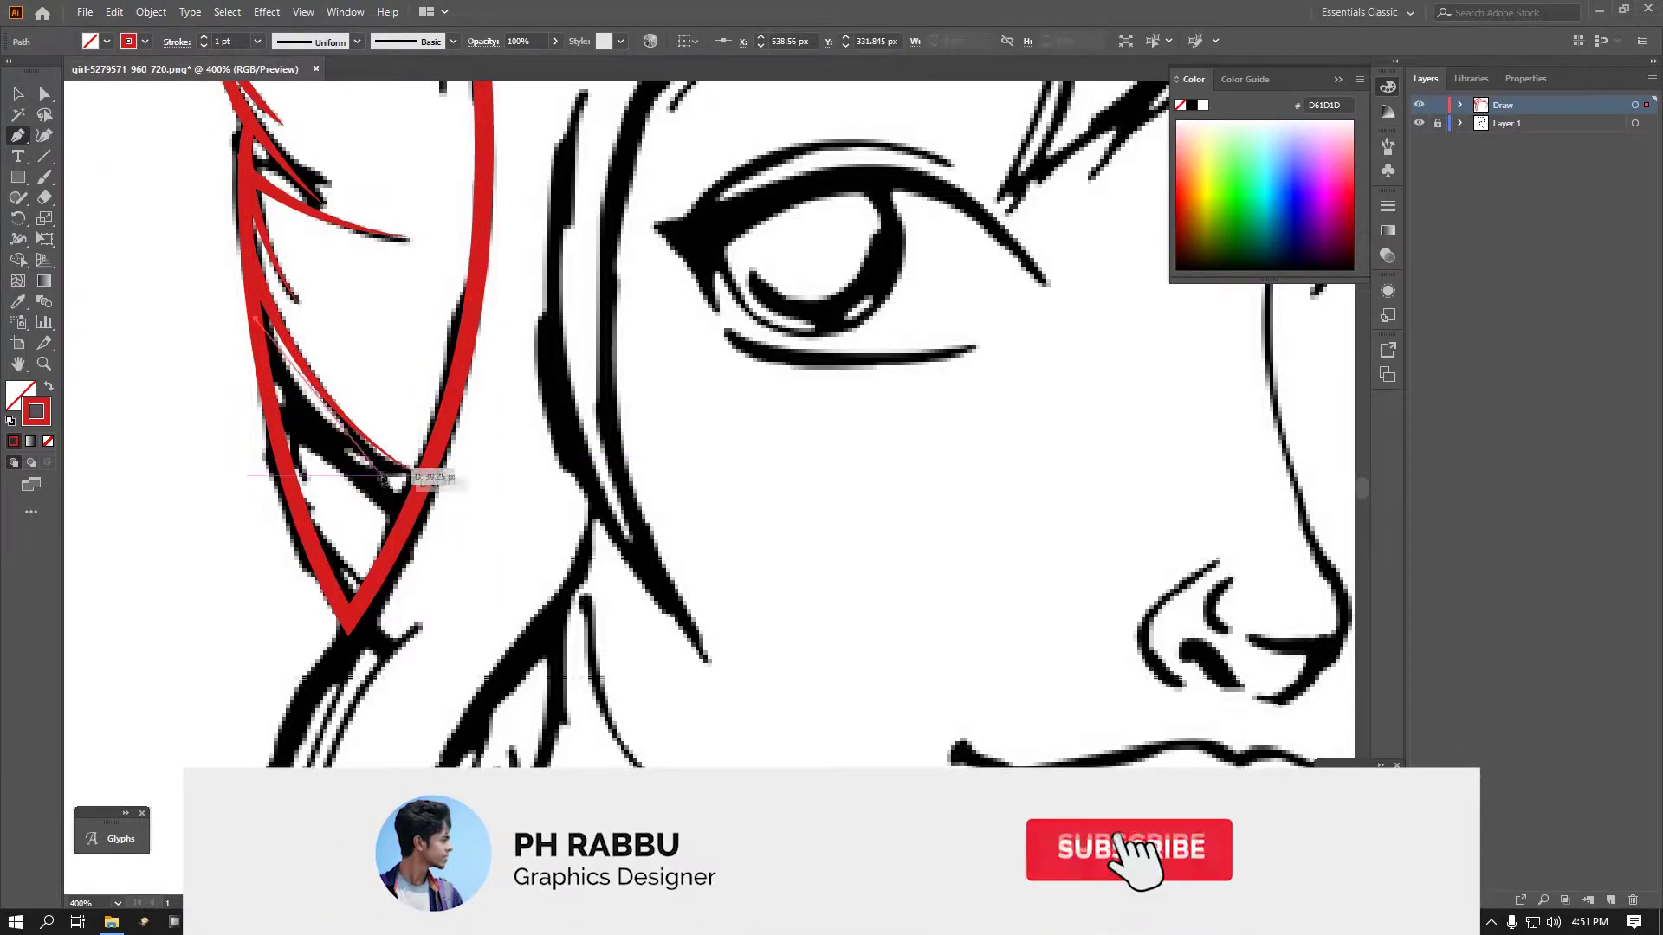
left_click_drag(397, 470, 507, 511)
key("v")
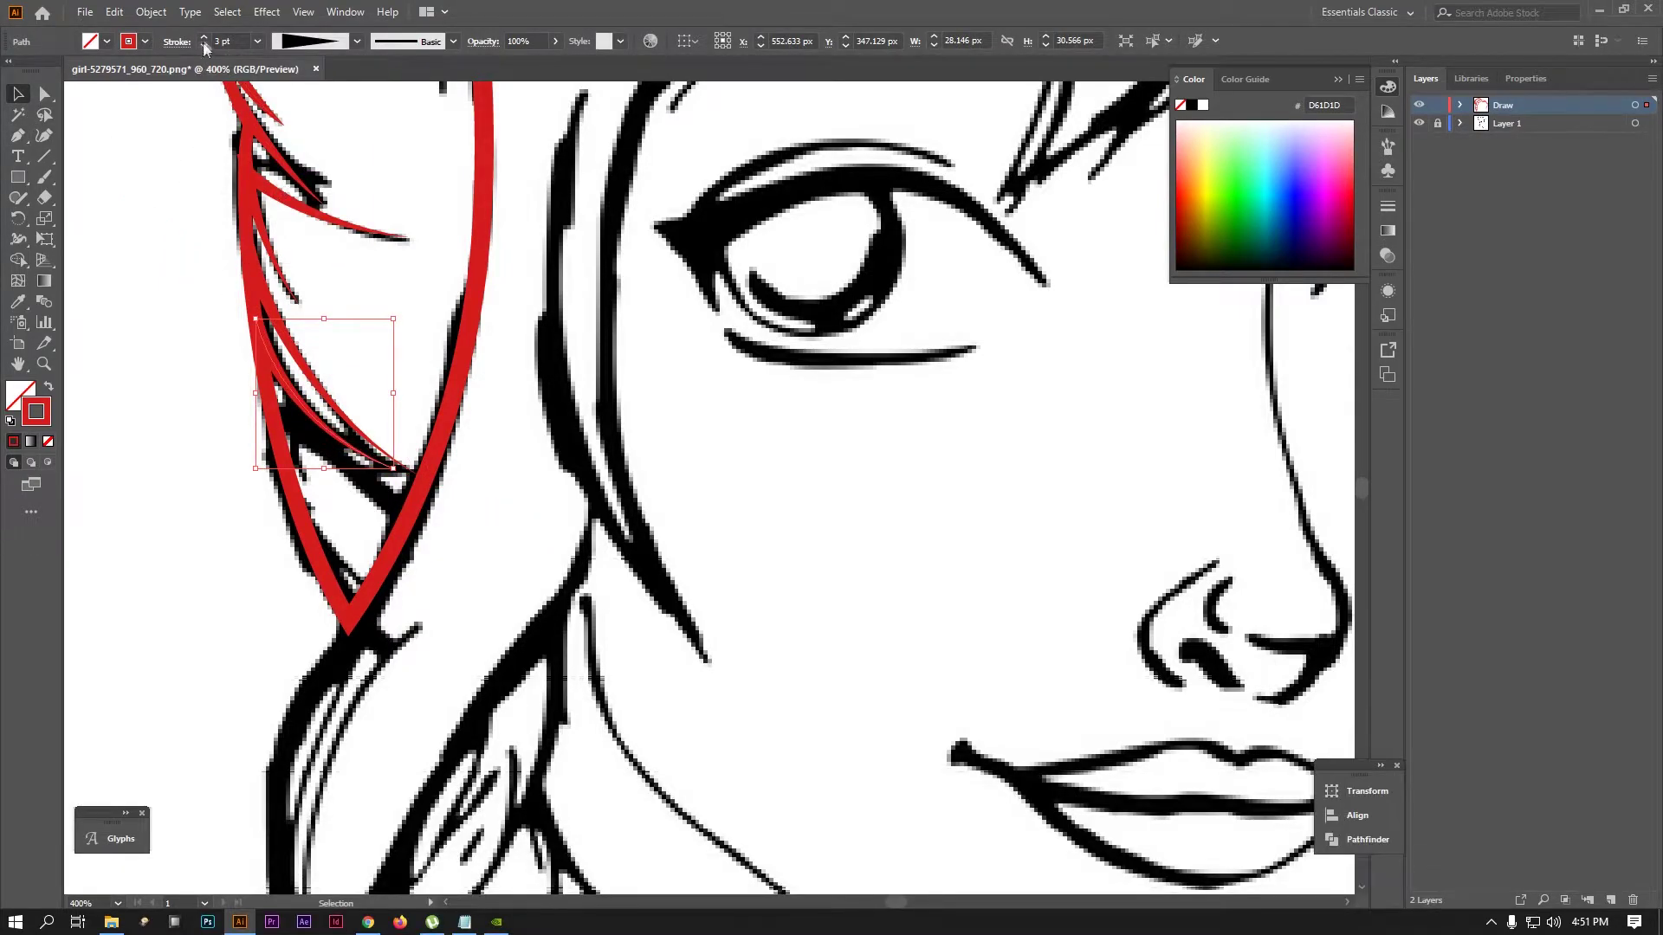
left_click(204, 46)
Trace the inner strand up from the hair point with a tapered 3 pt stroke
key("p")
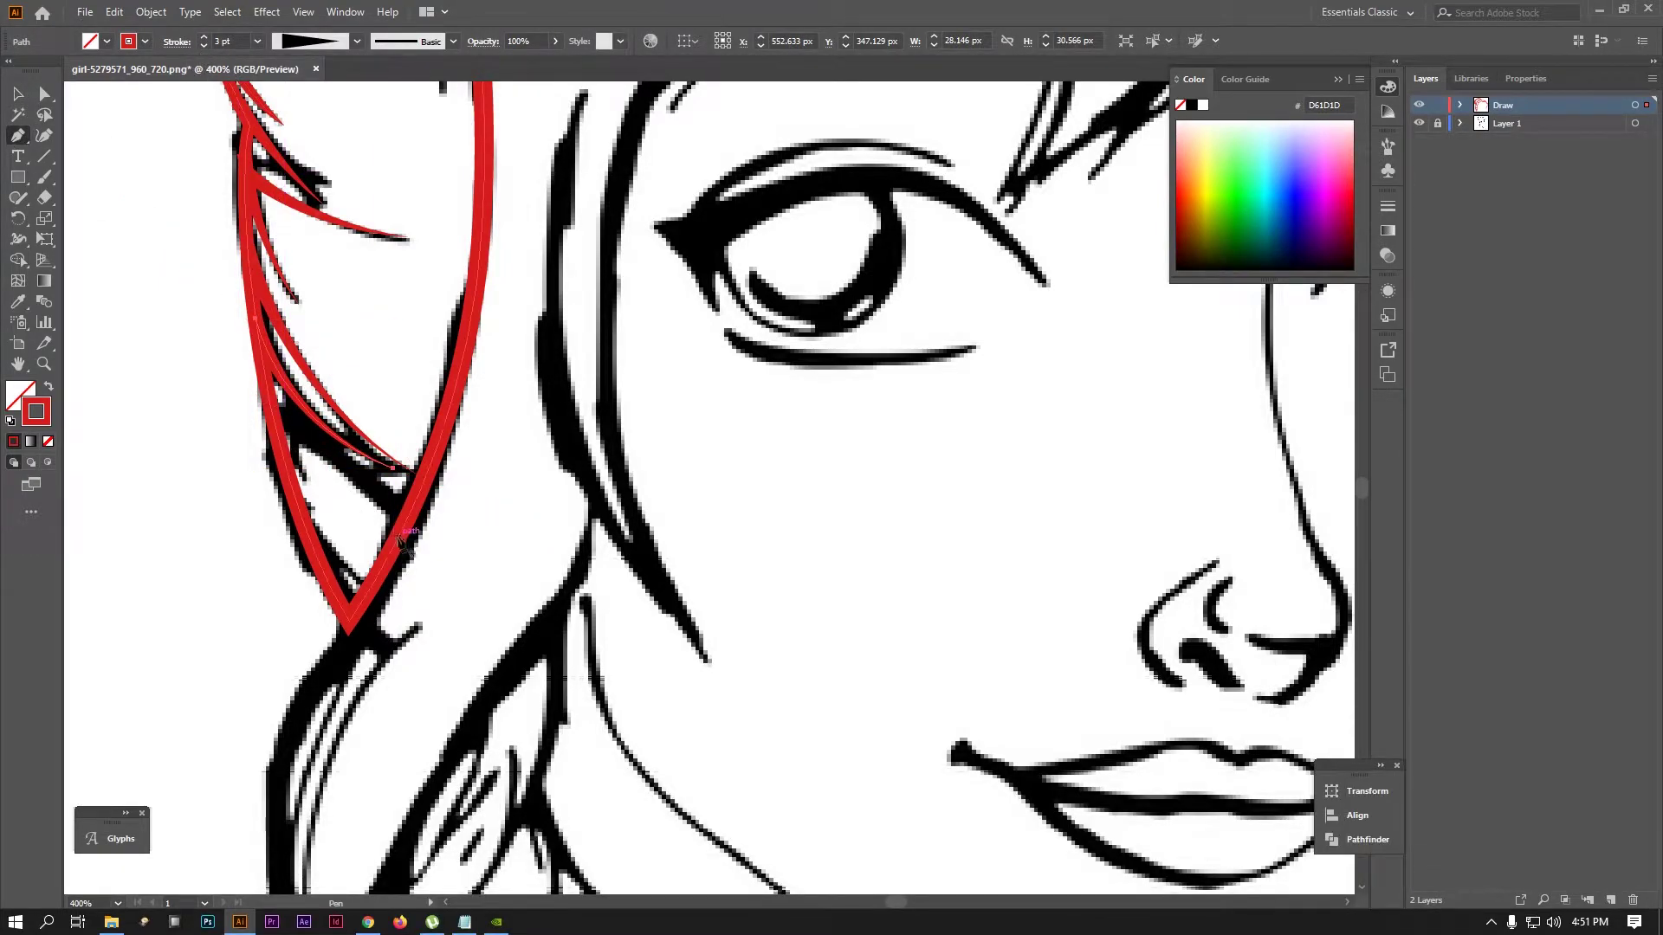
left_click(403, 524)
left_click_drag(272, 412, 129, 211)
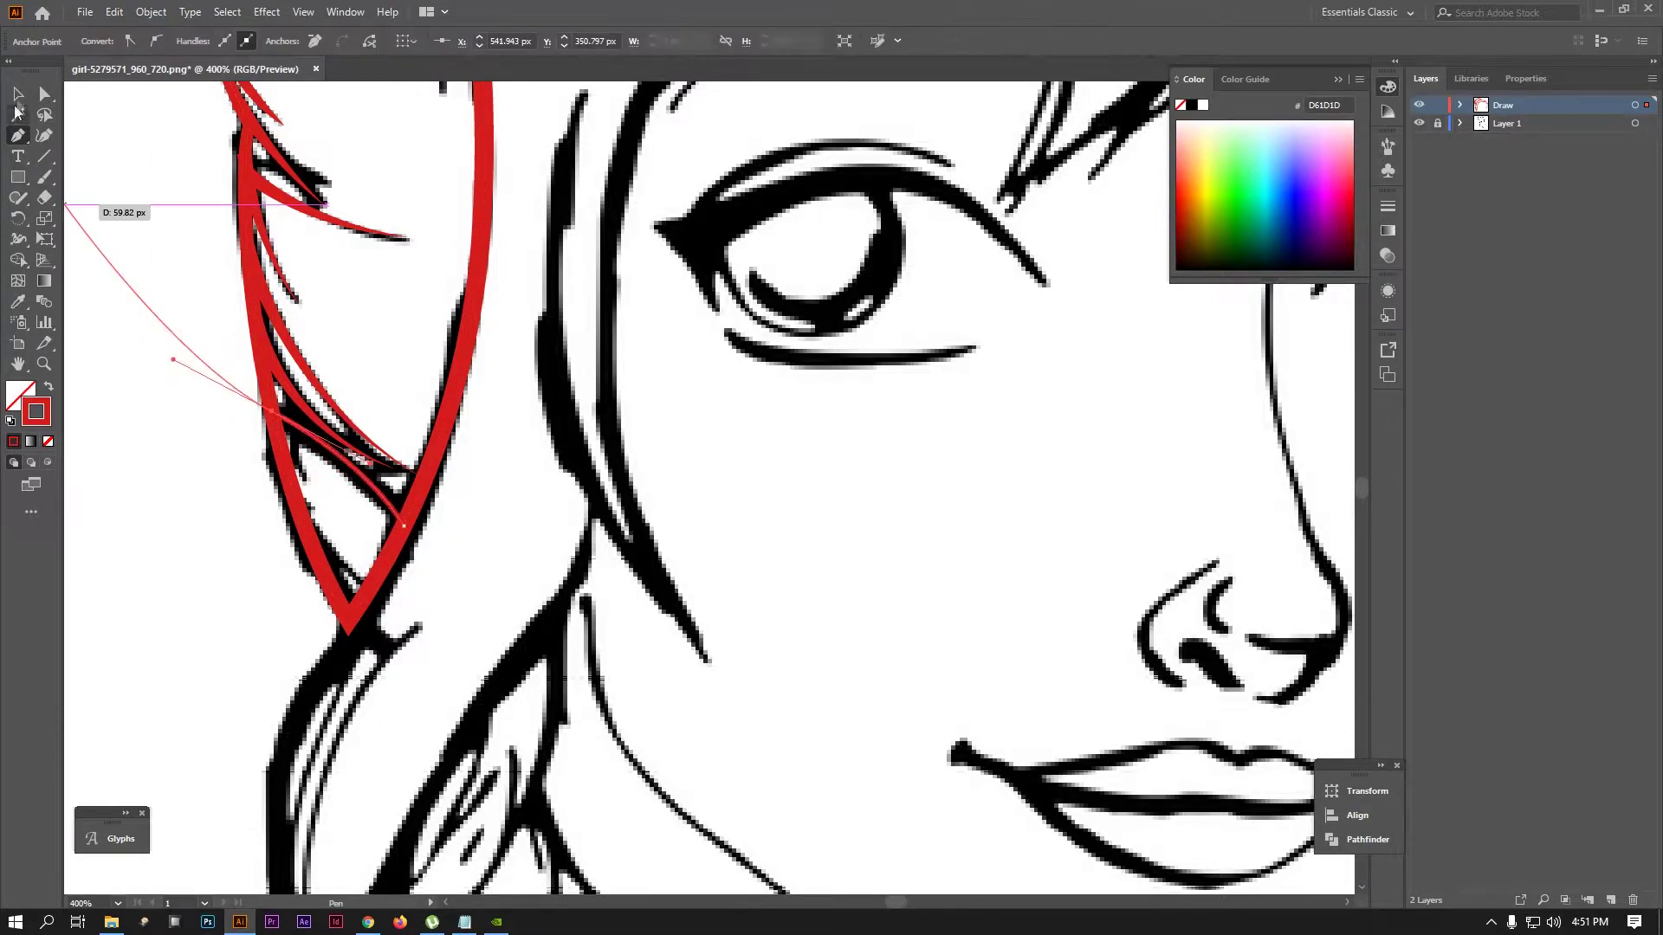
key("v")
left_click(314, 41)
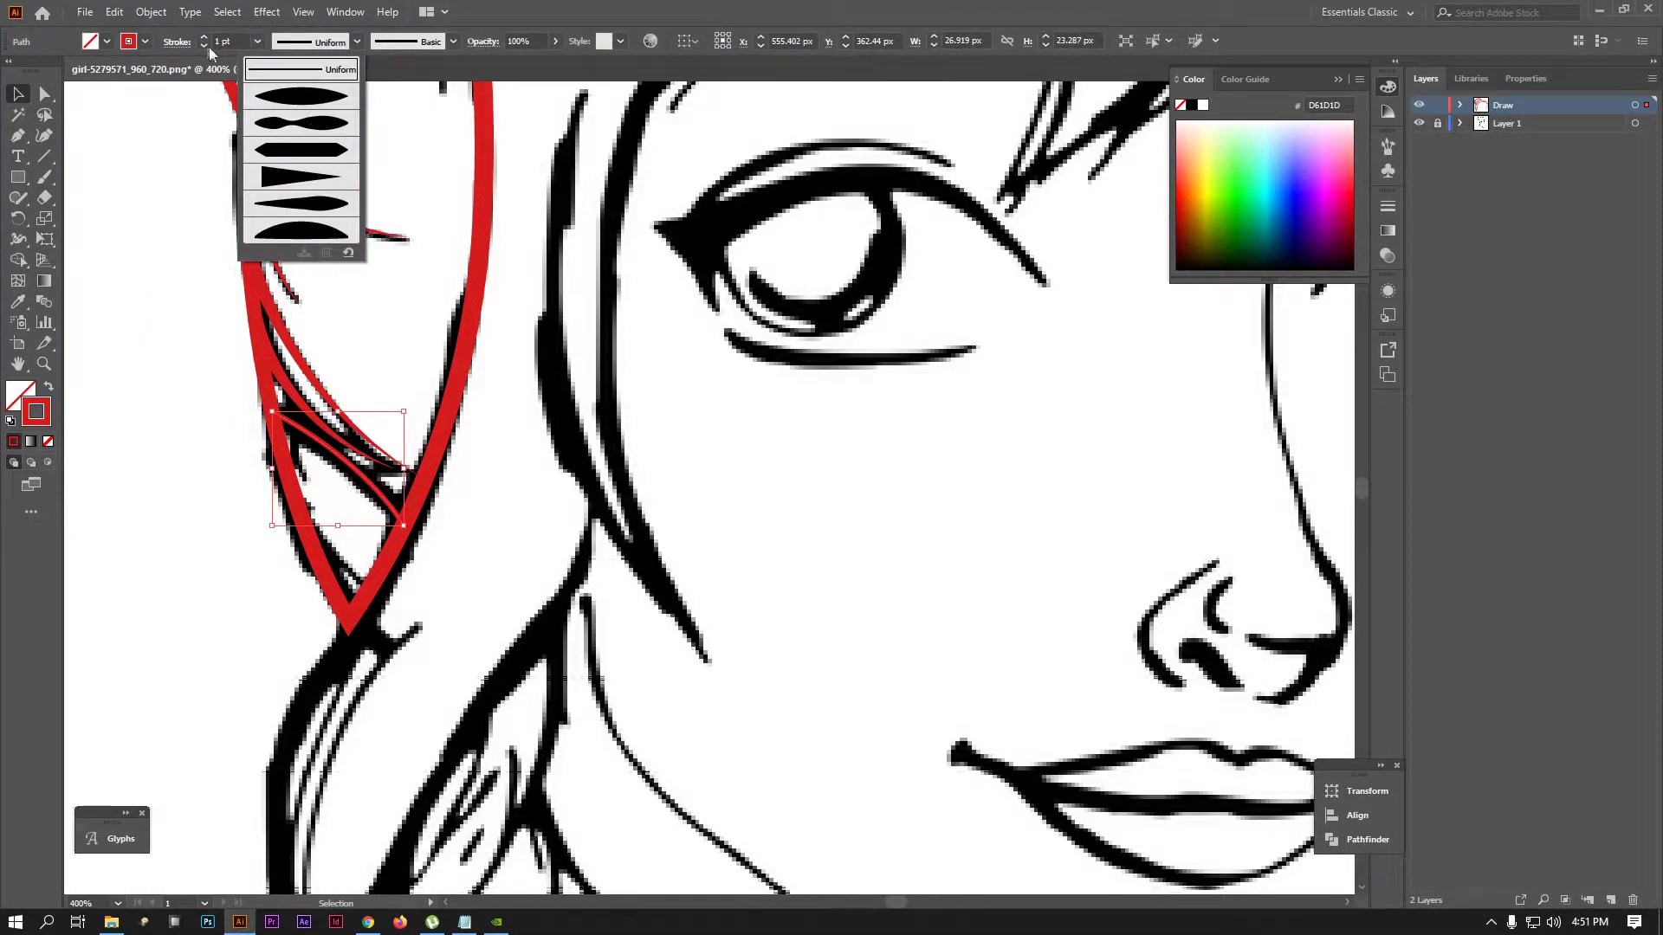
left_click(205, 36)
left_click(292, 42)
left_click(300, 176)
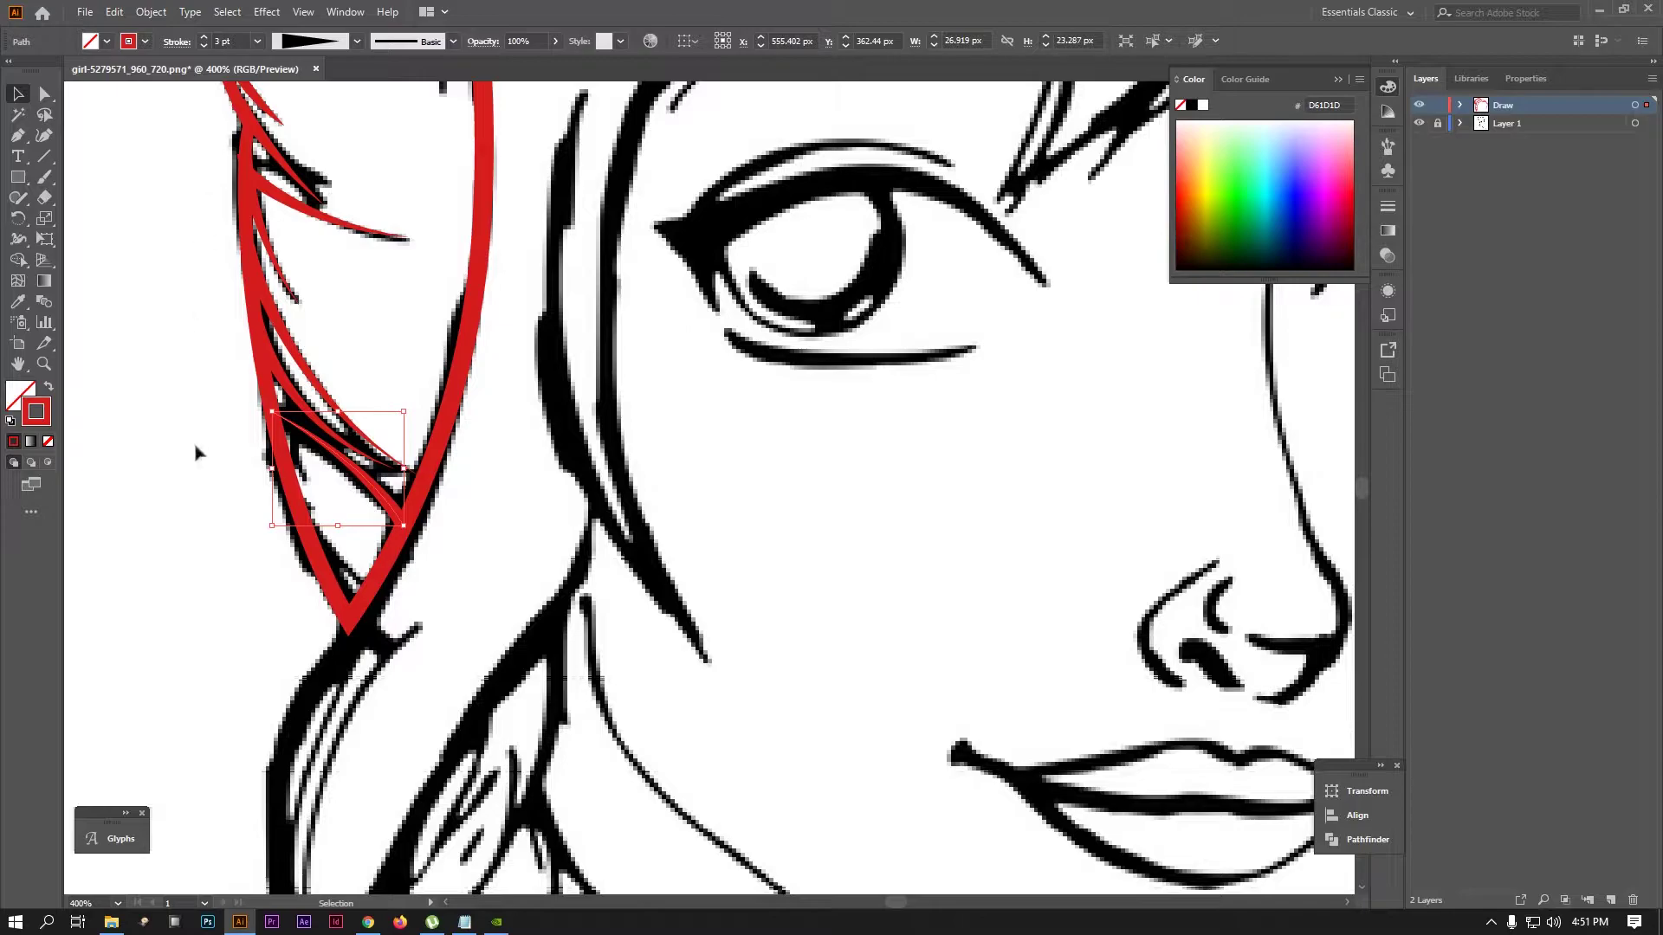
Draw a straight stroke up the lower inner strand
key("p")
left_click(397, 597)
left_click(300, 517)
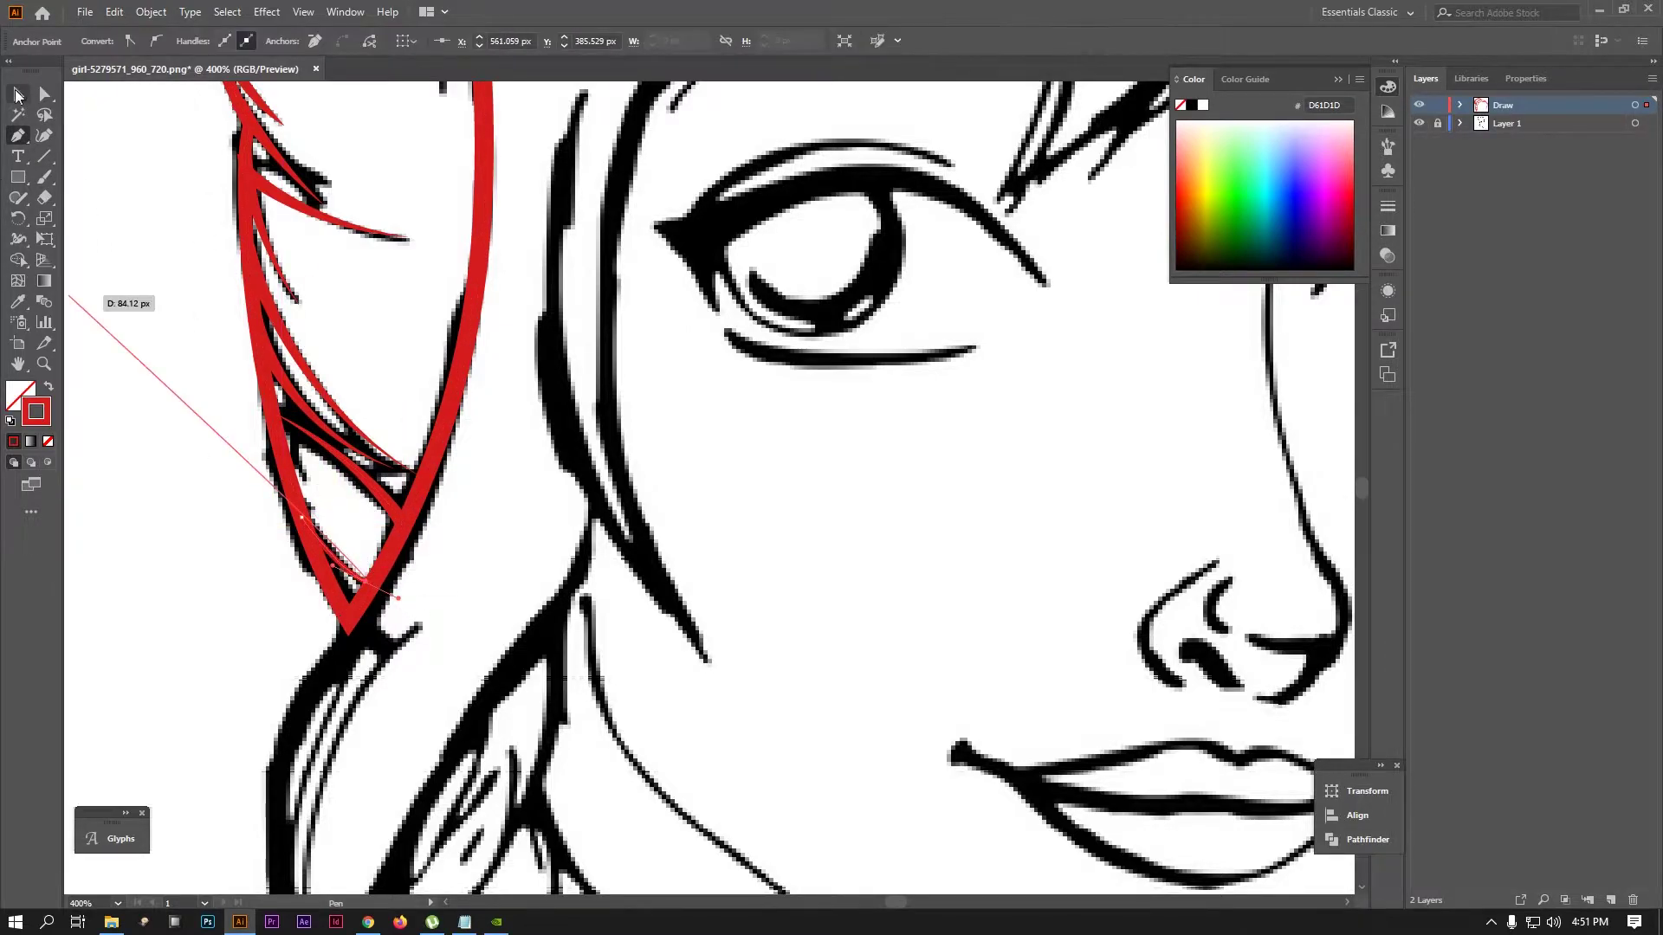
left_click(17, 94)
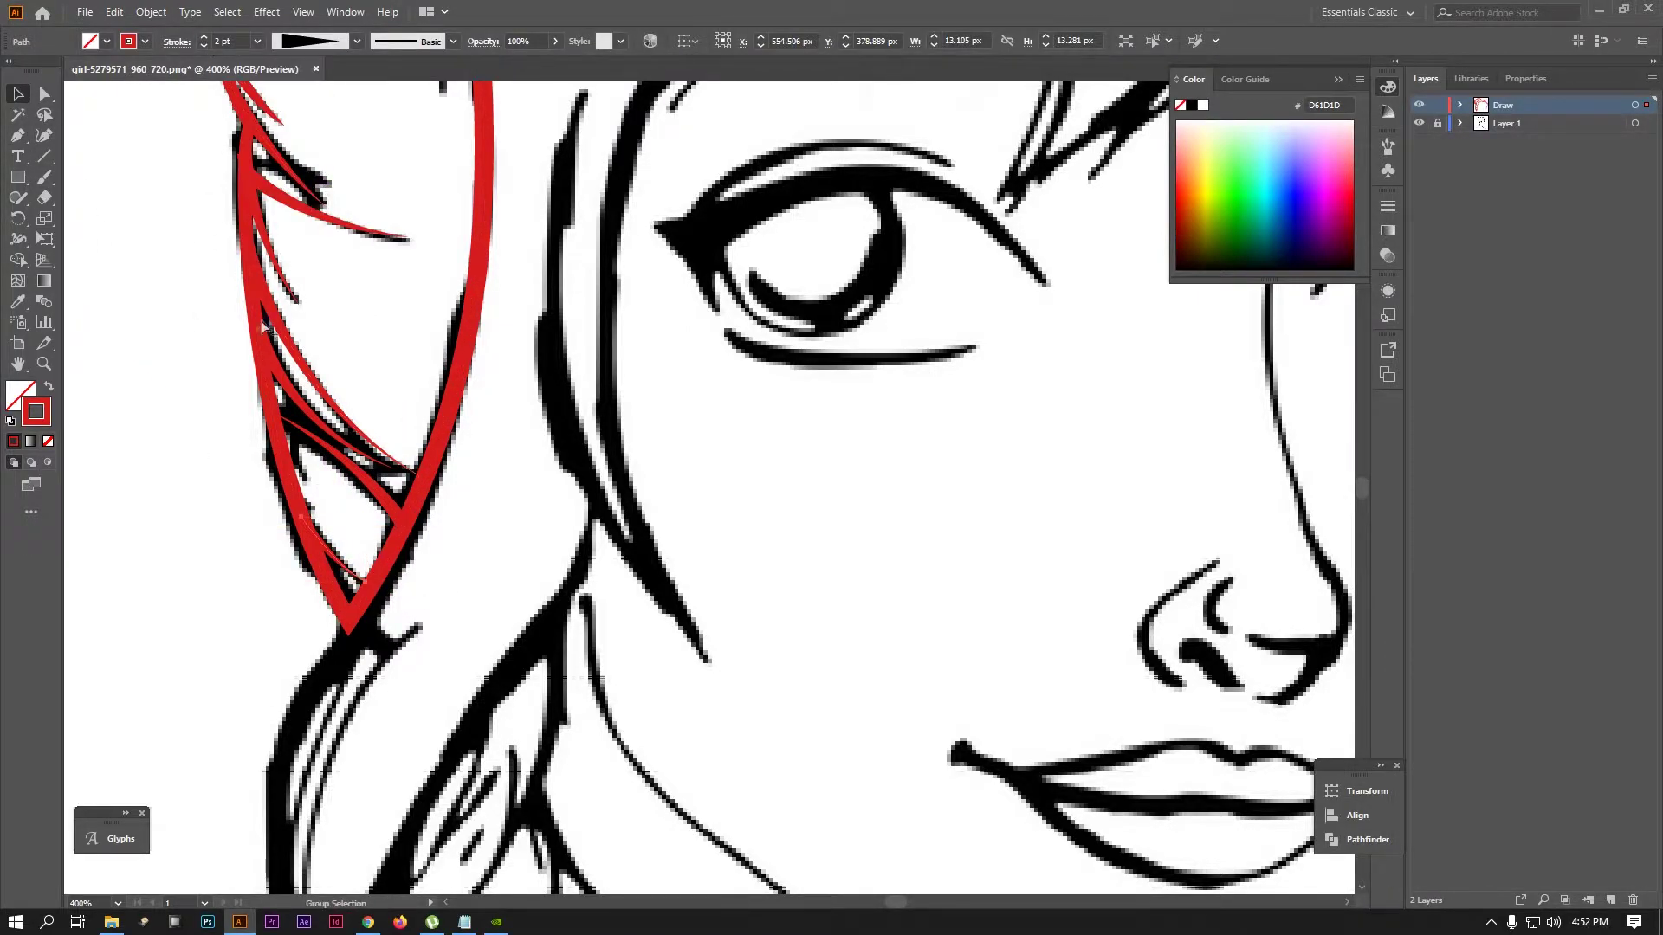
scroll(265, 328, "down", 5)
scroll(216, 352, "up", 2)
Trace the outer hair line down from the temple with a tapered width
key("p")
scroll(327, 418, "up", 3)
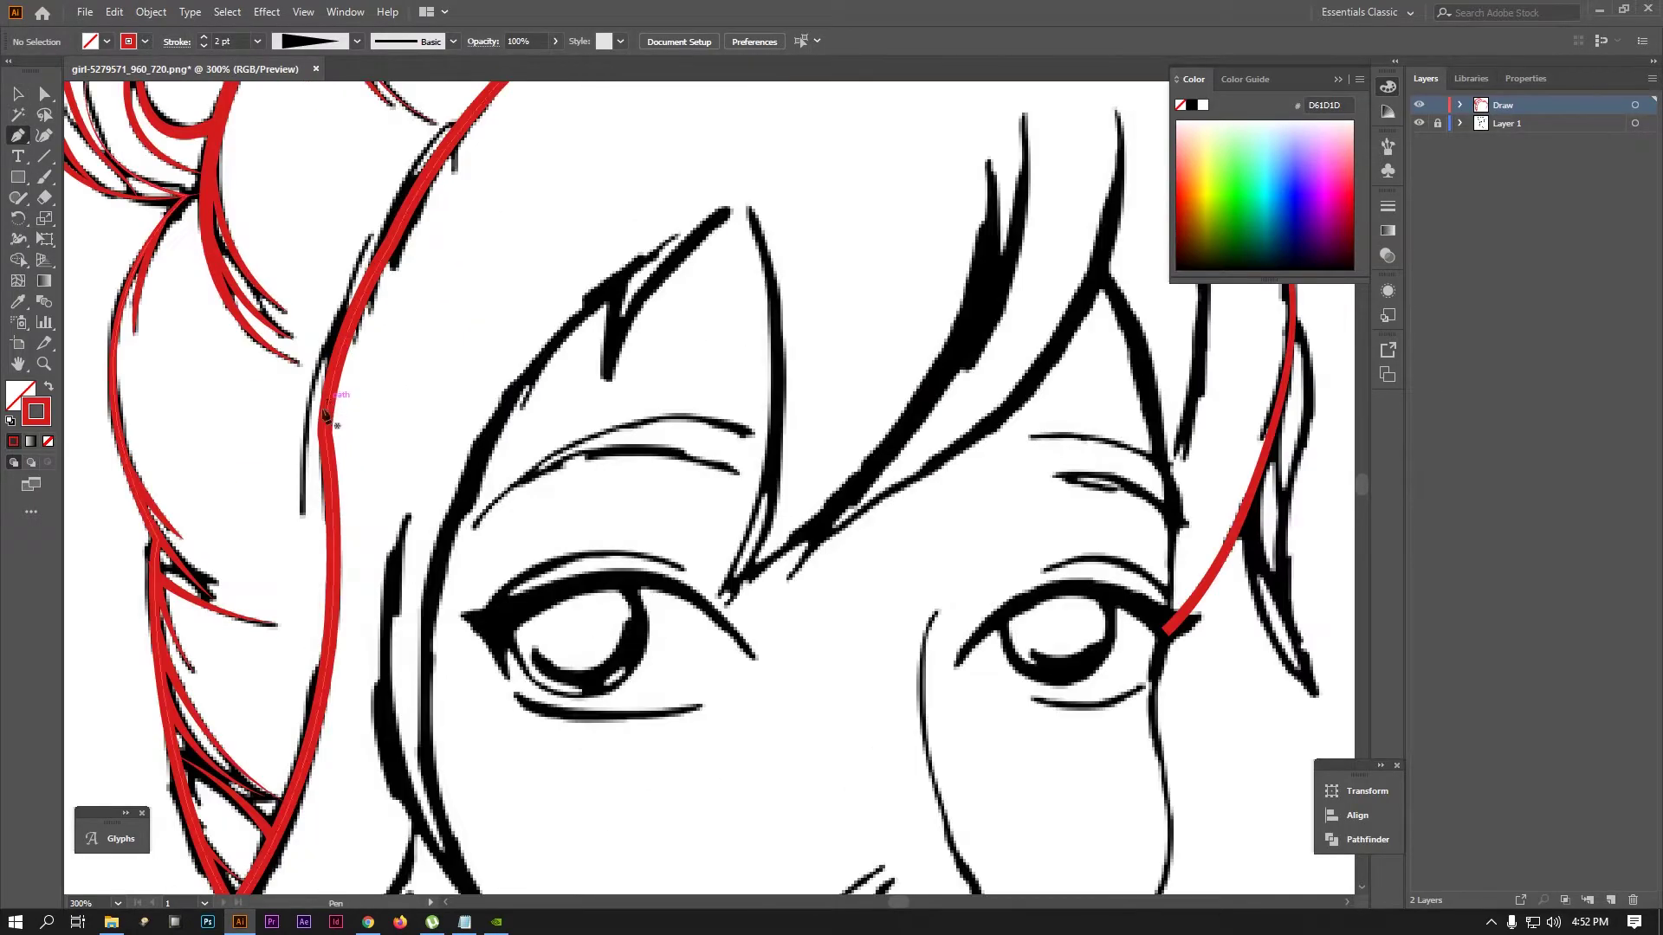
left_click(348, 327)
left_click_drag(302, 516, 304, 555)
left_click(17, 93)
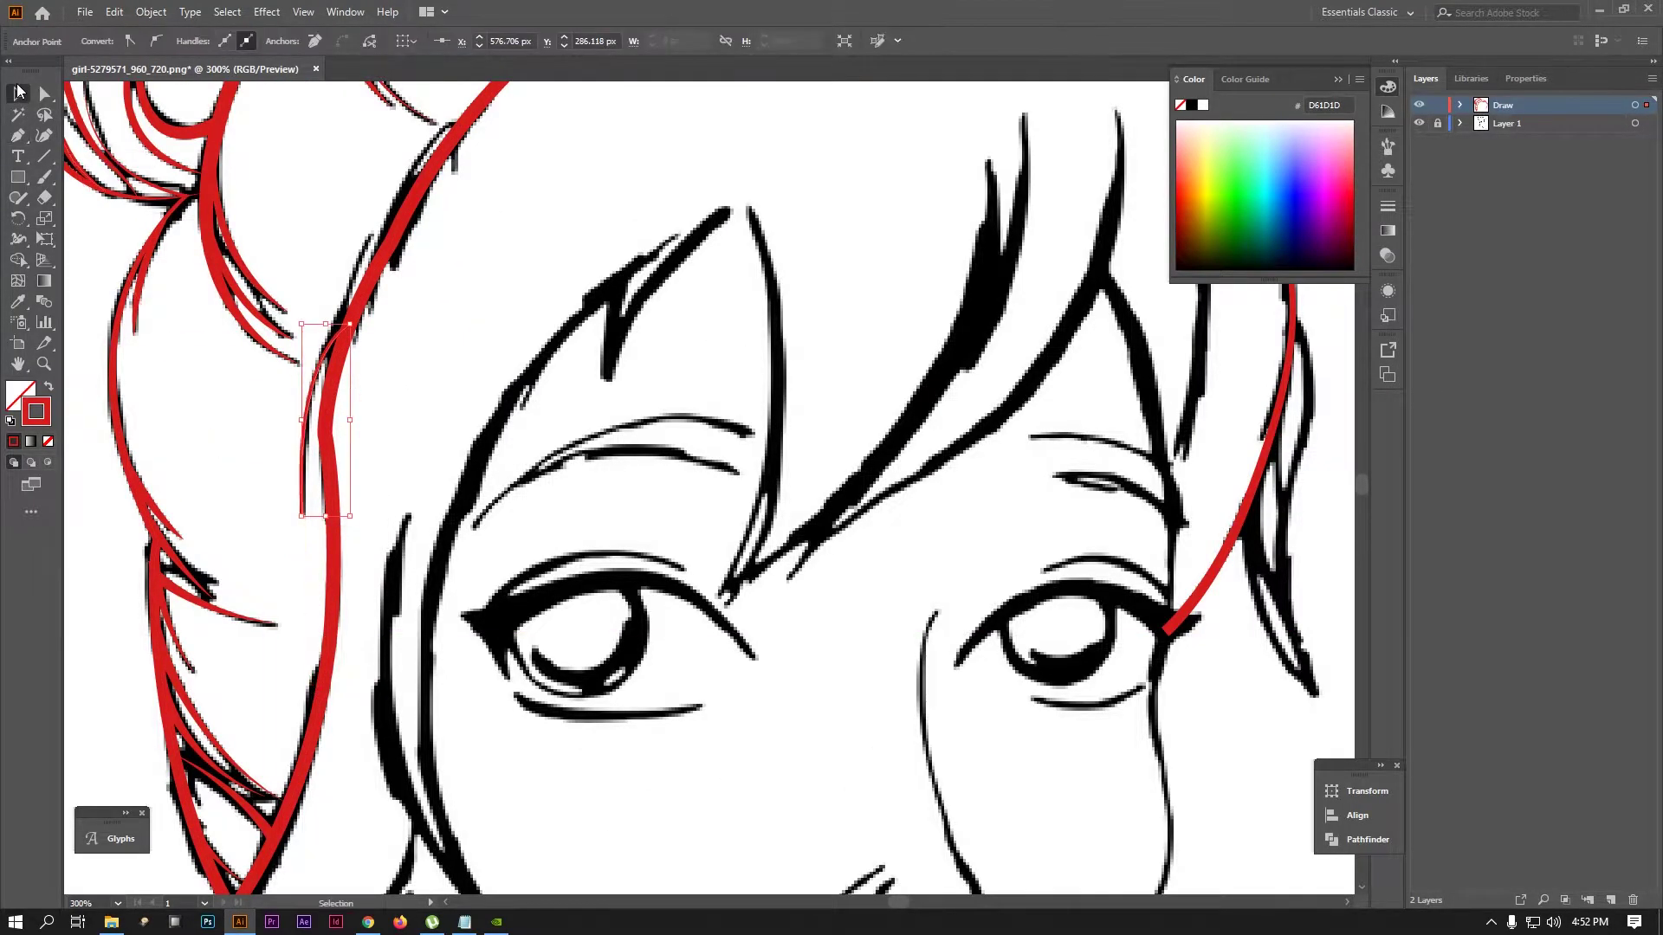
left_click(356, 41)
left_click(285, 173)
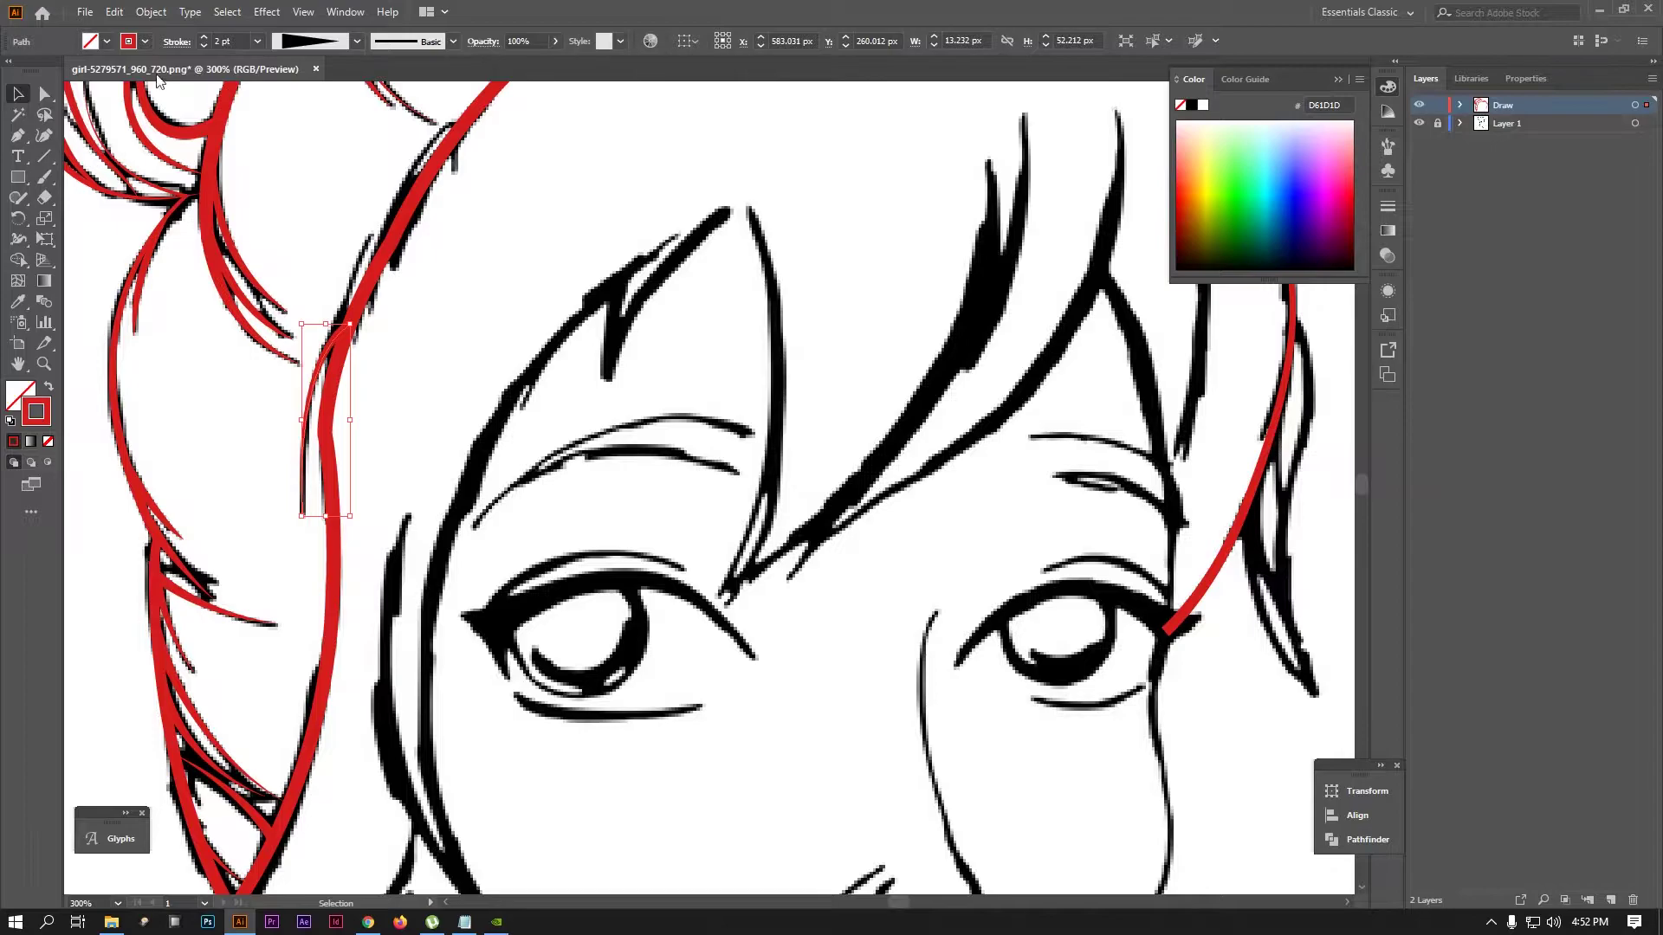
Begin tracing the left bang from the forehead, bending the curve along the strand
key("p")
key("ctrl+1")
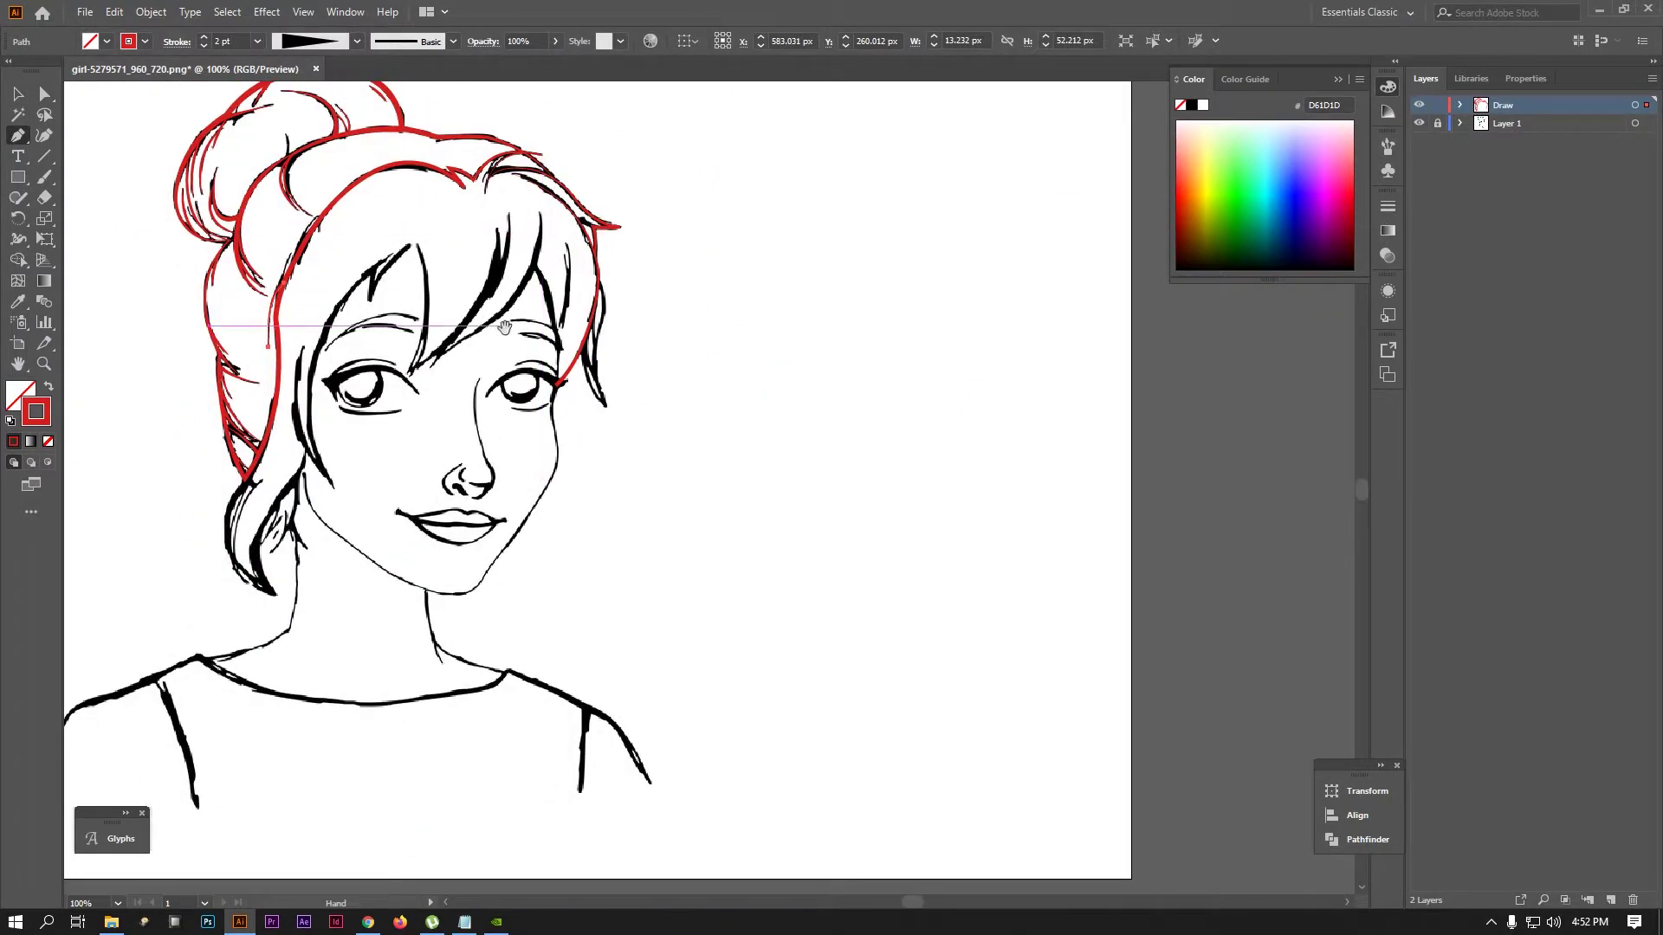
key("ctrl+equal")
key("ctrl+equal")
left_click(506, 156)
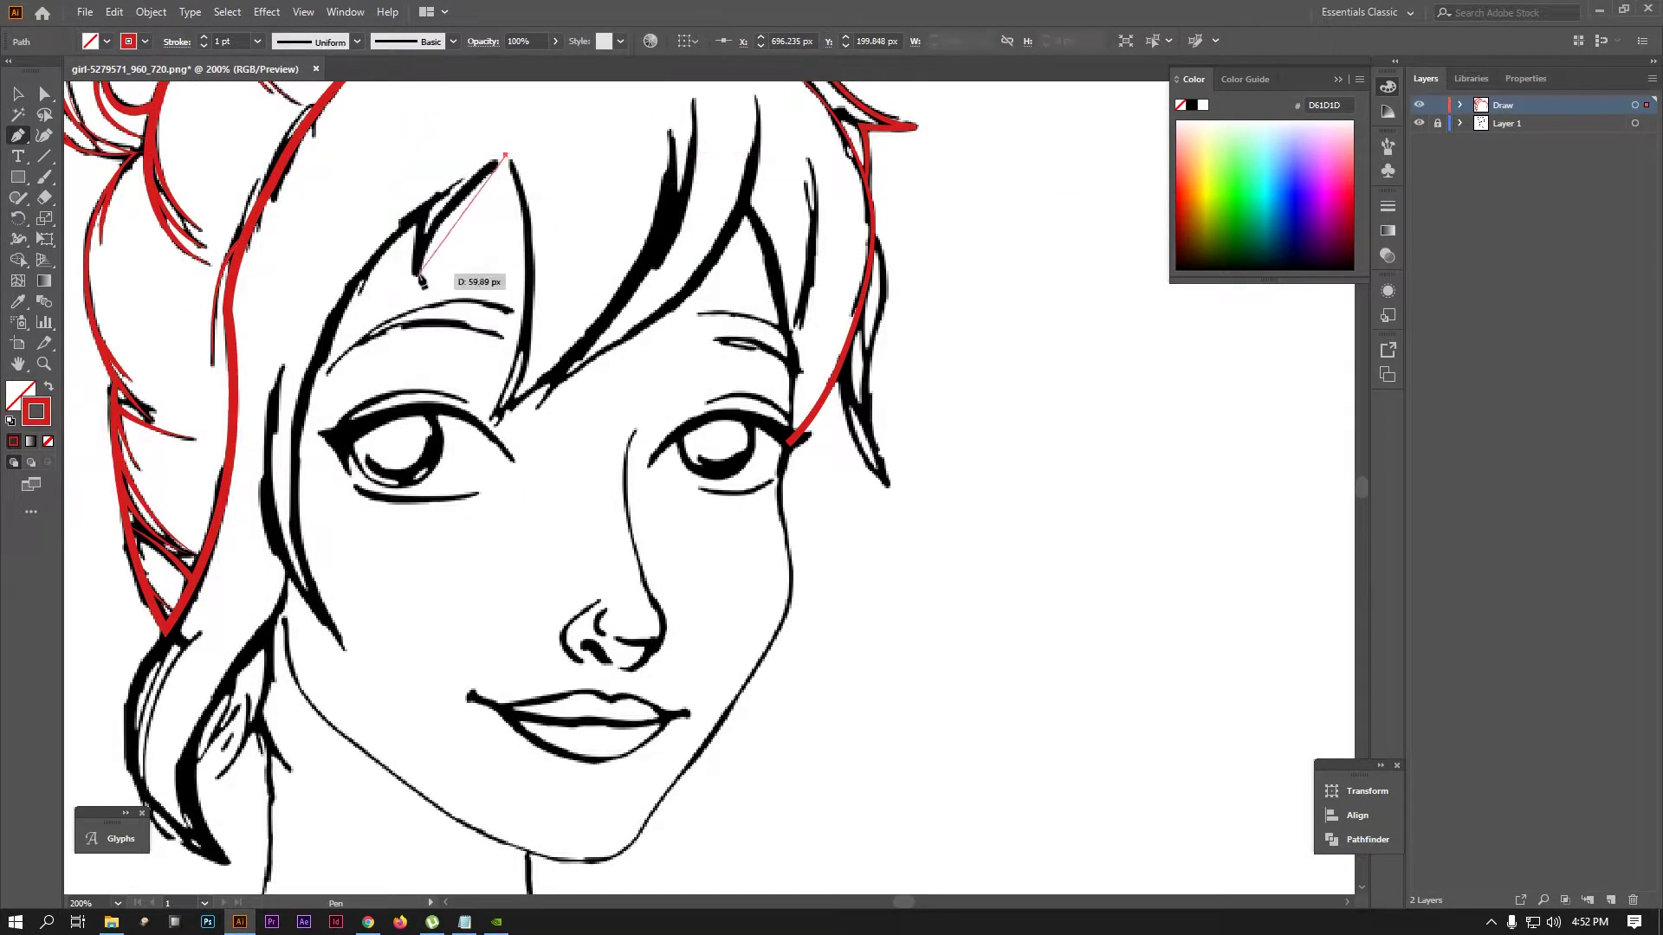
left_click(414, 274)
key("ctrl+equal")
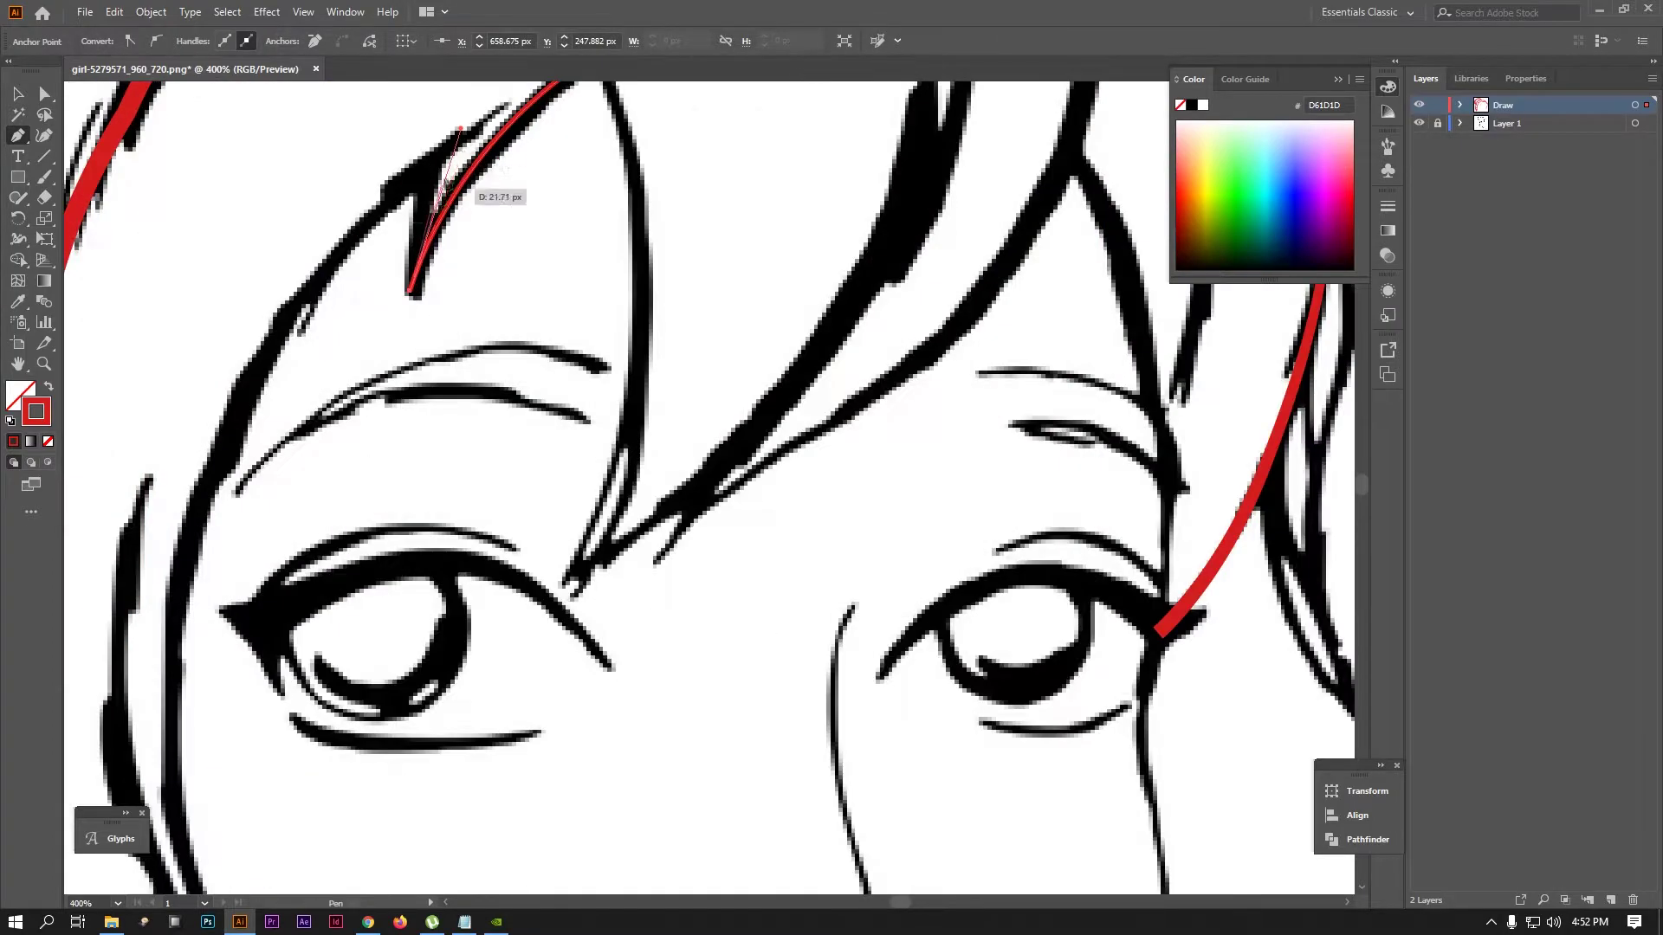
key("ctrl+equal")
mouse_move(503, 394)
left_mouse_down()
mouse_move(503, 330)
mouse_move(624, 256)
left_mouse_up()
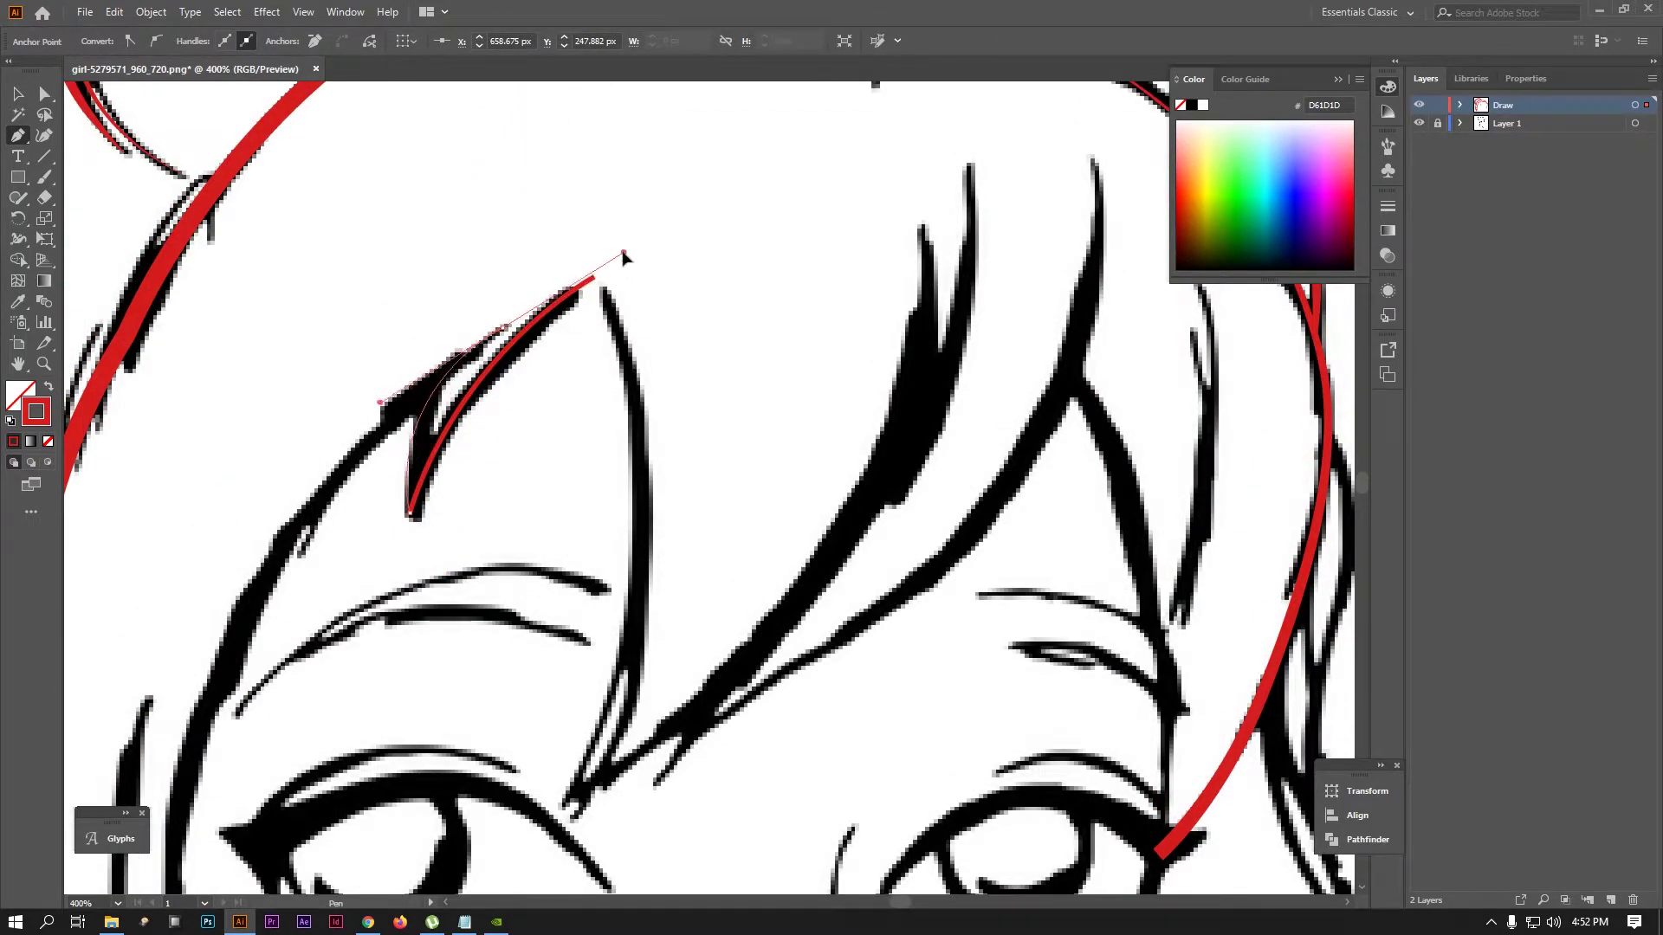
left_click_drag(408, 400, 488, 344)
Finish the left bang curve and give it a width profile tapering at both ends
key("ctrl+minus")
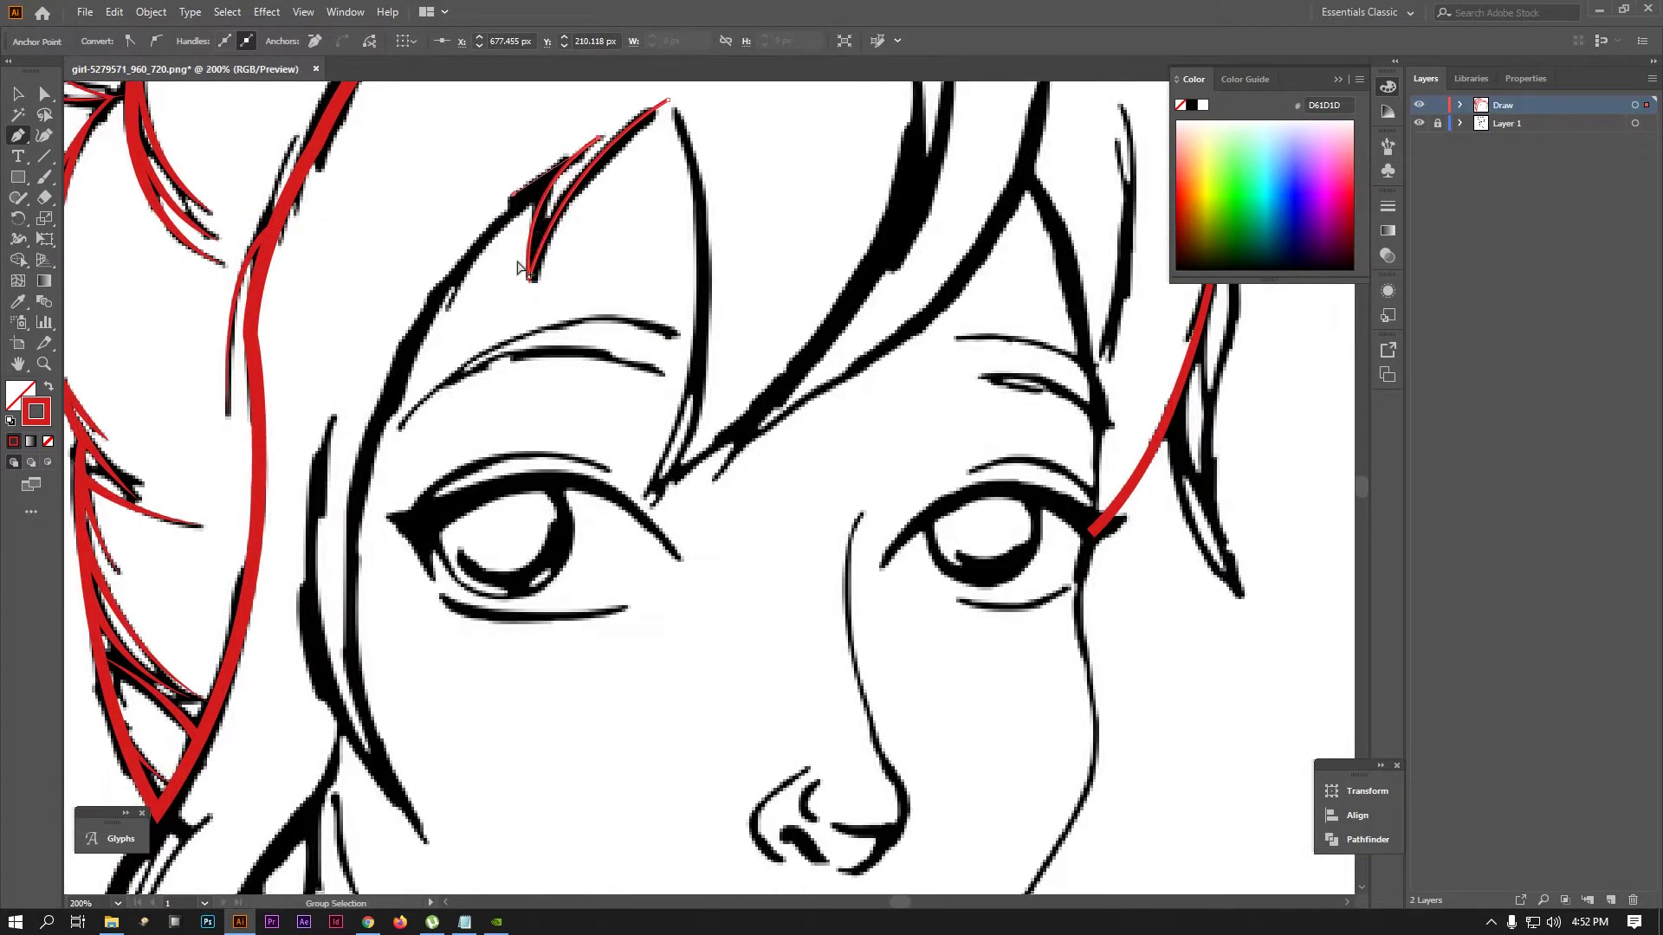
key("ctrl+minus")
key("ctrl+minus")
mouse_move(483, 717)
left_mouse_down()
mouse_move(529, 810)
mouse_move(414, 561)
left_mouse_up()
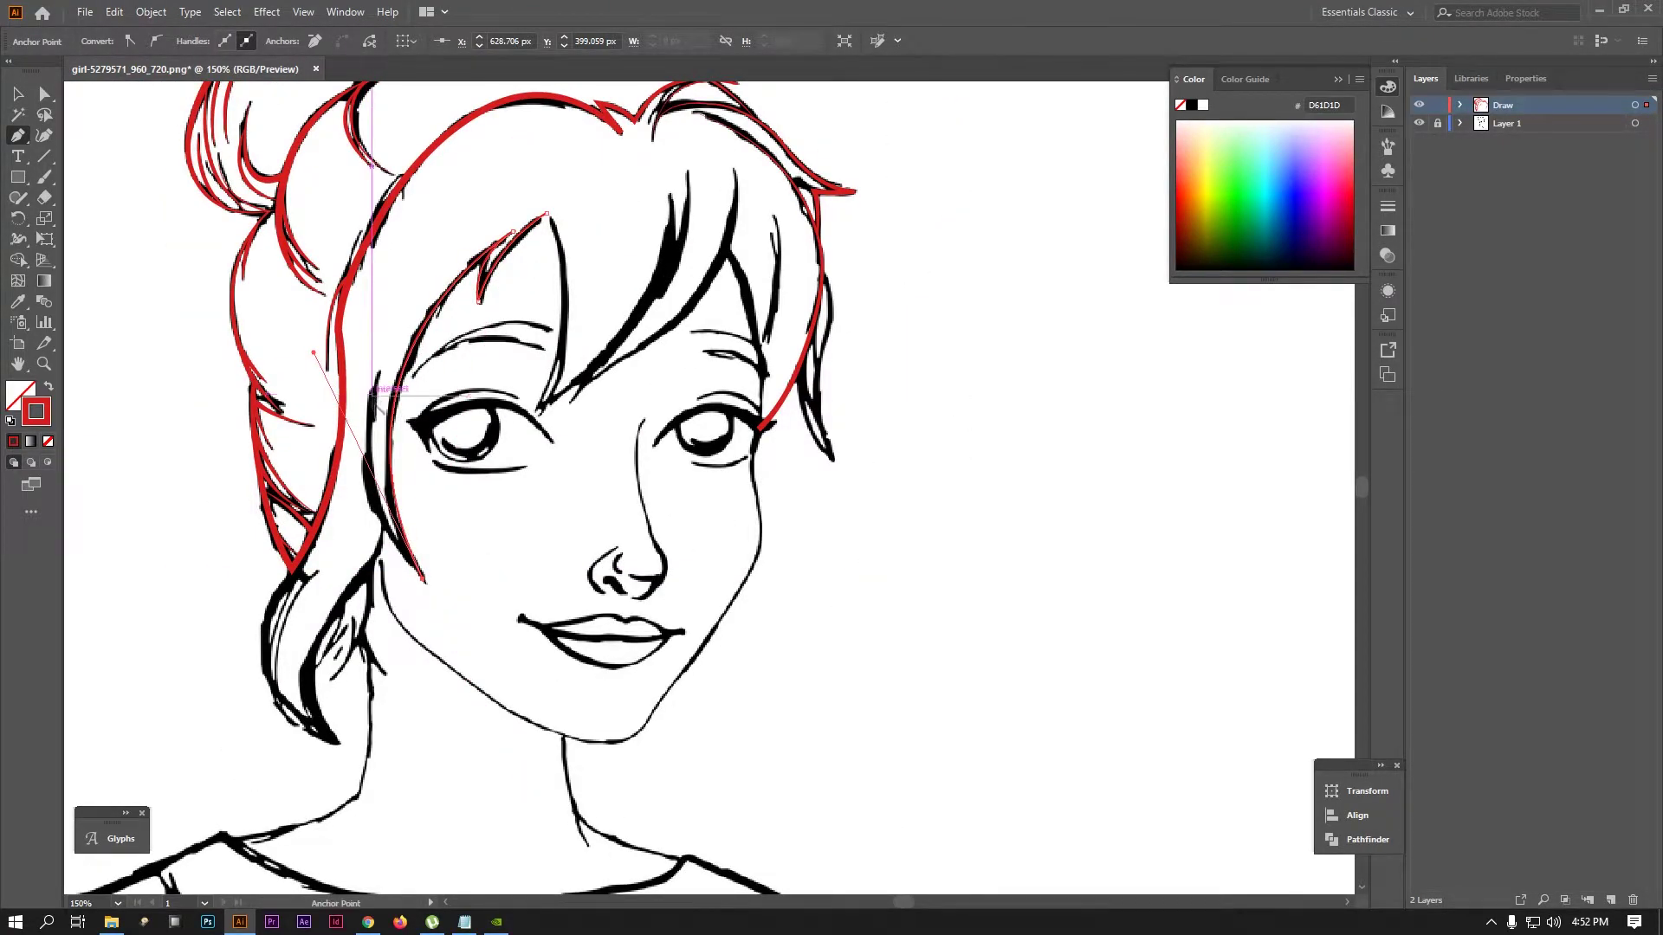
key("ctrl+plus")
left_click_drag(381, 405, 433, 136)
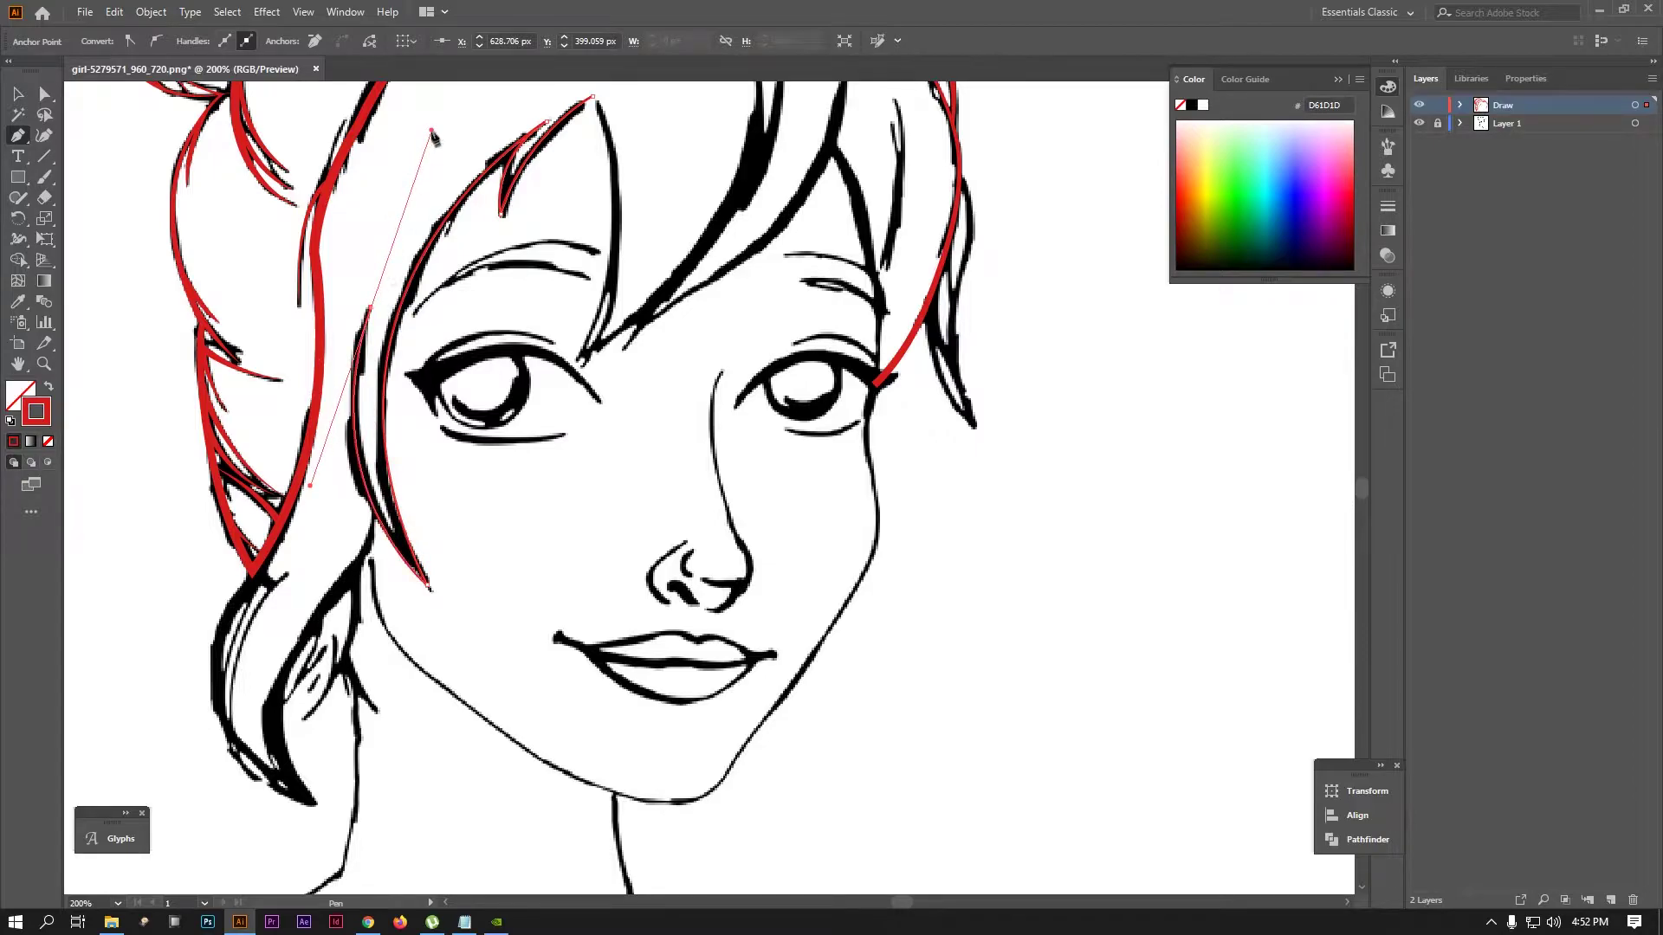
left_click(17, 92)
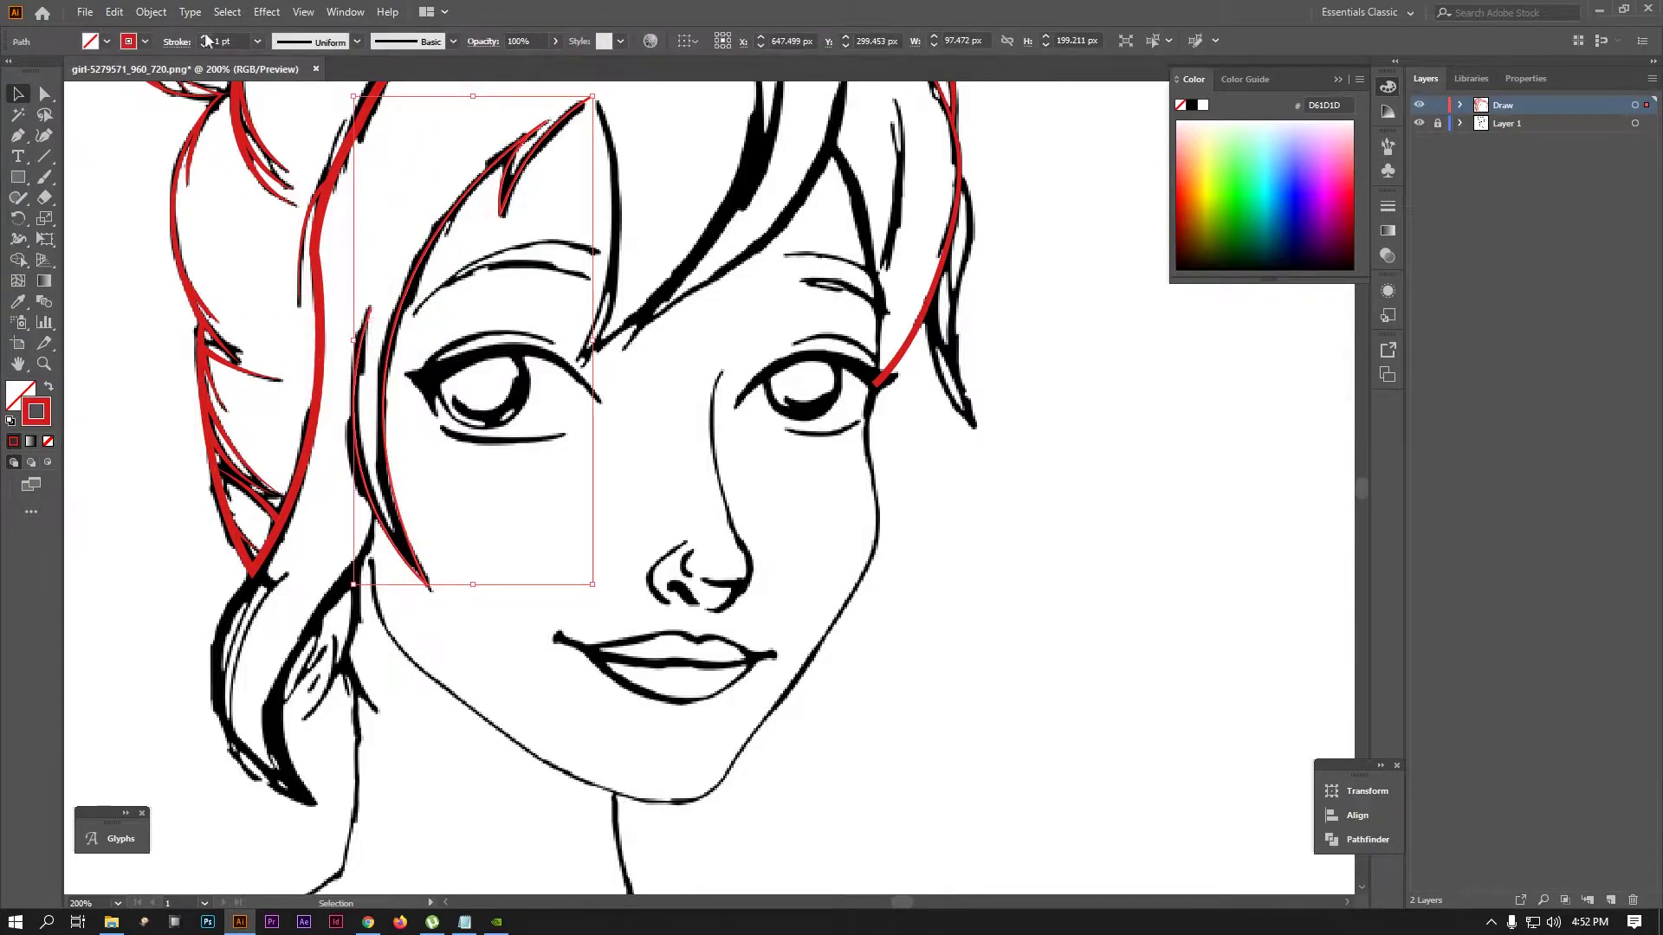
left_click(288, 44)
left_click(317, 186)
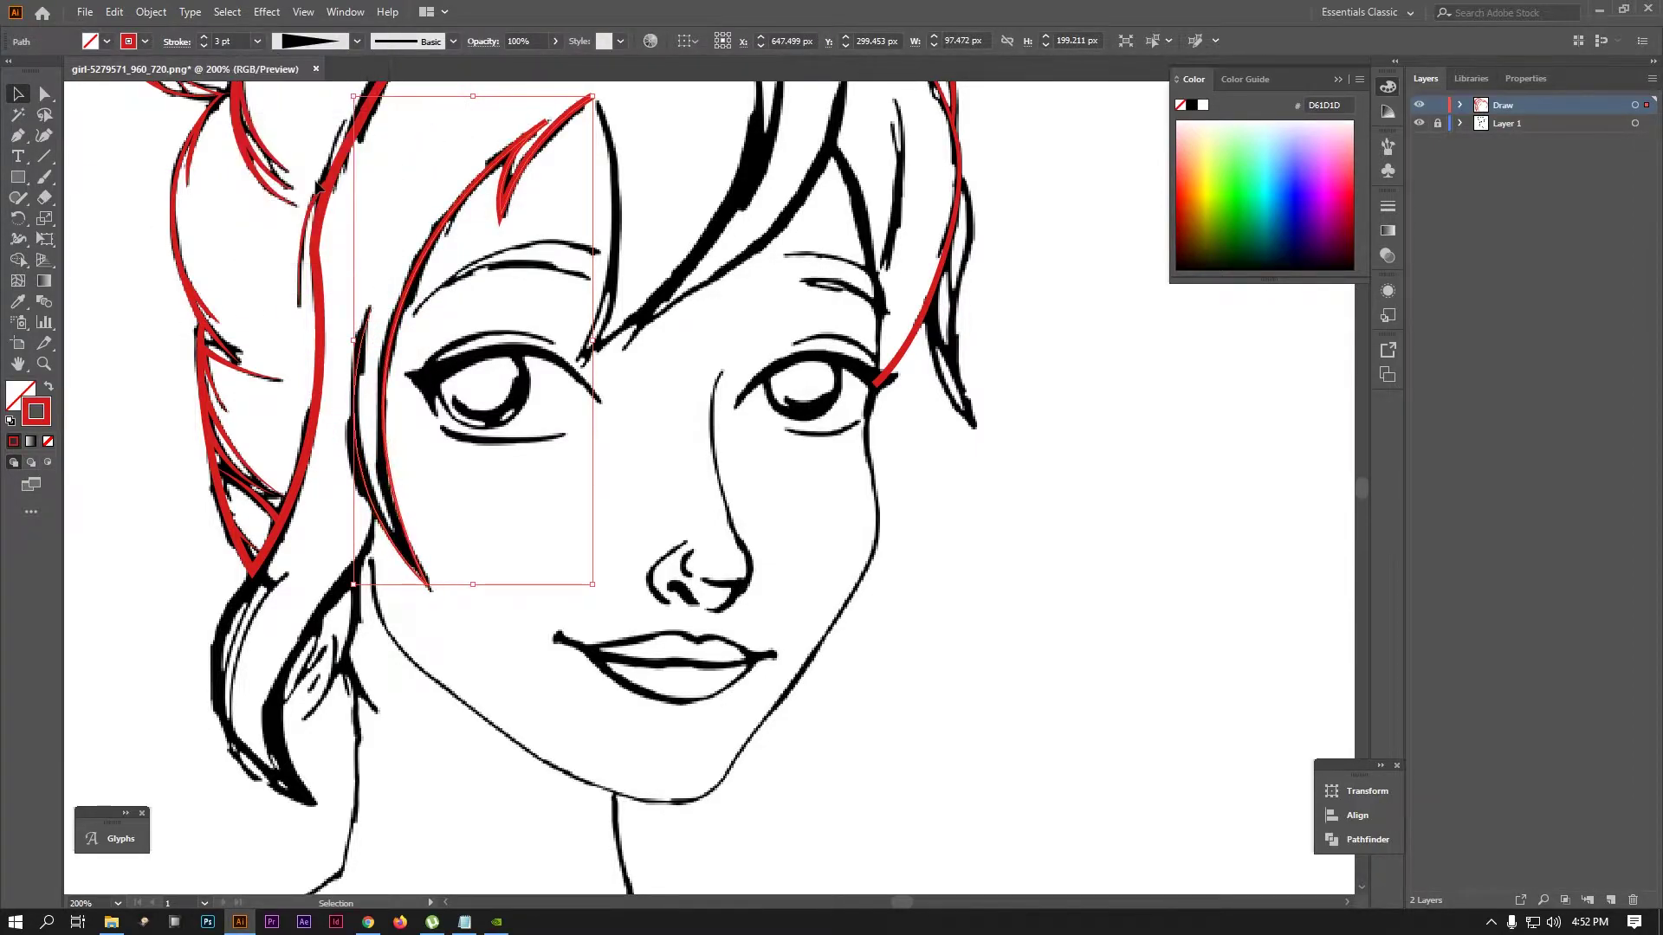
left_click(295, 42)
left_click(314, 104)
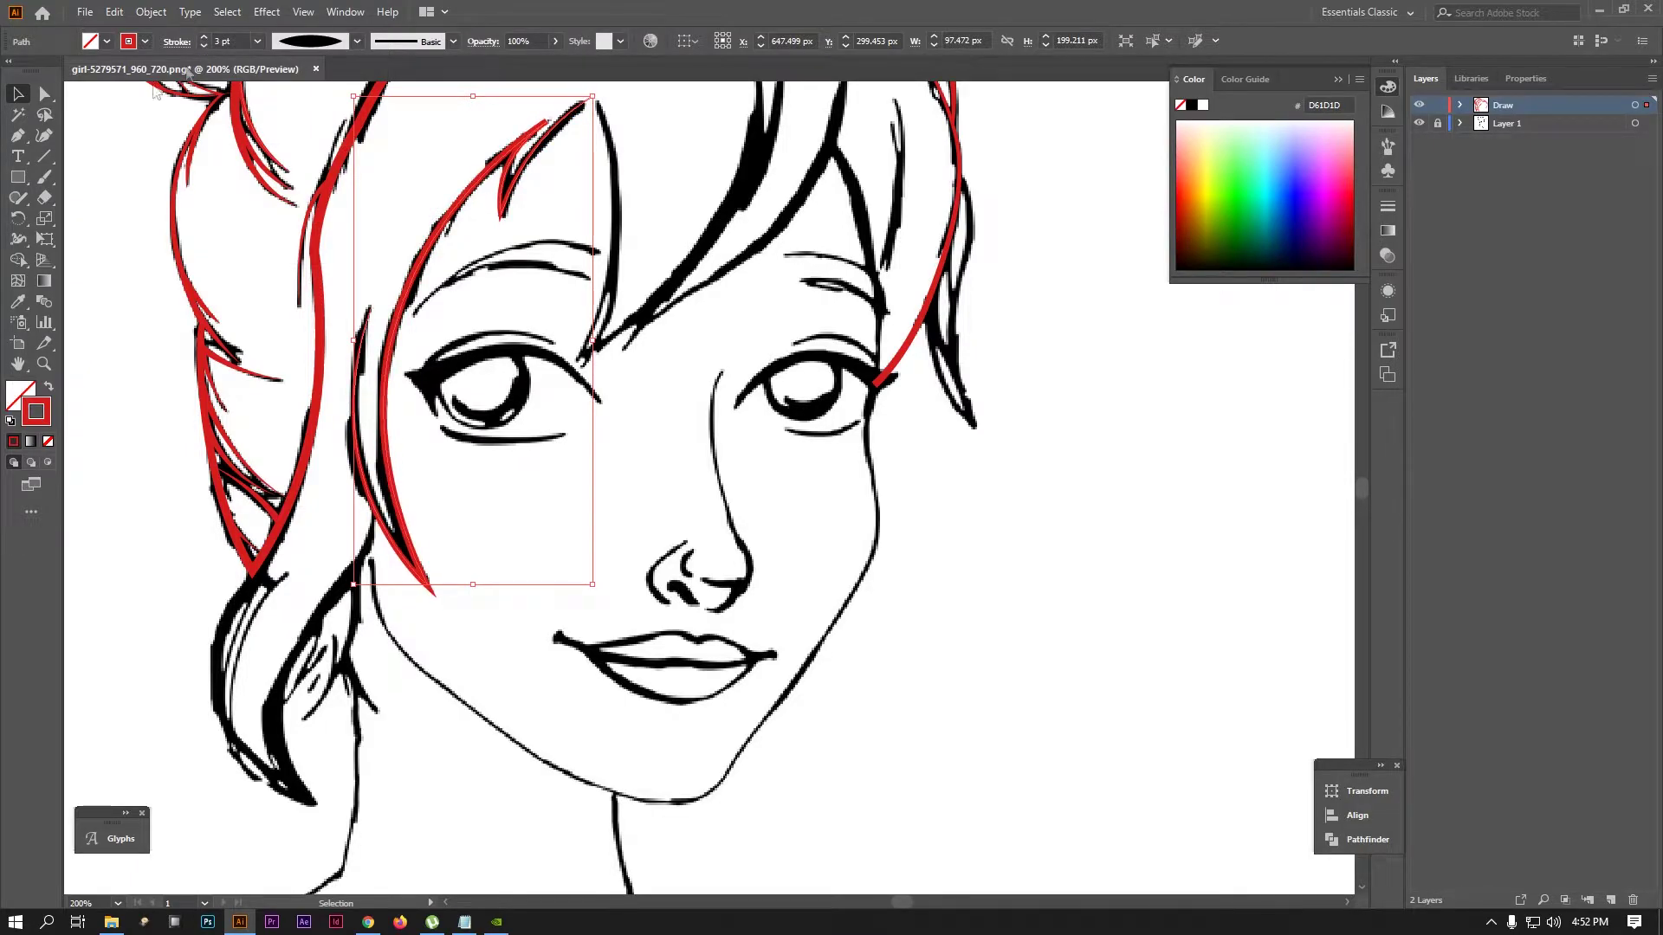
key("ctrl+shift+a")
Pen-trace the lower left hair curl from its tip down toward the neck
key("p")
left_click_drag(607, 433, 654, 364)
left_click(178, 641)
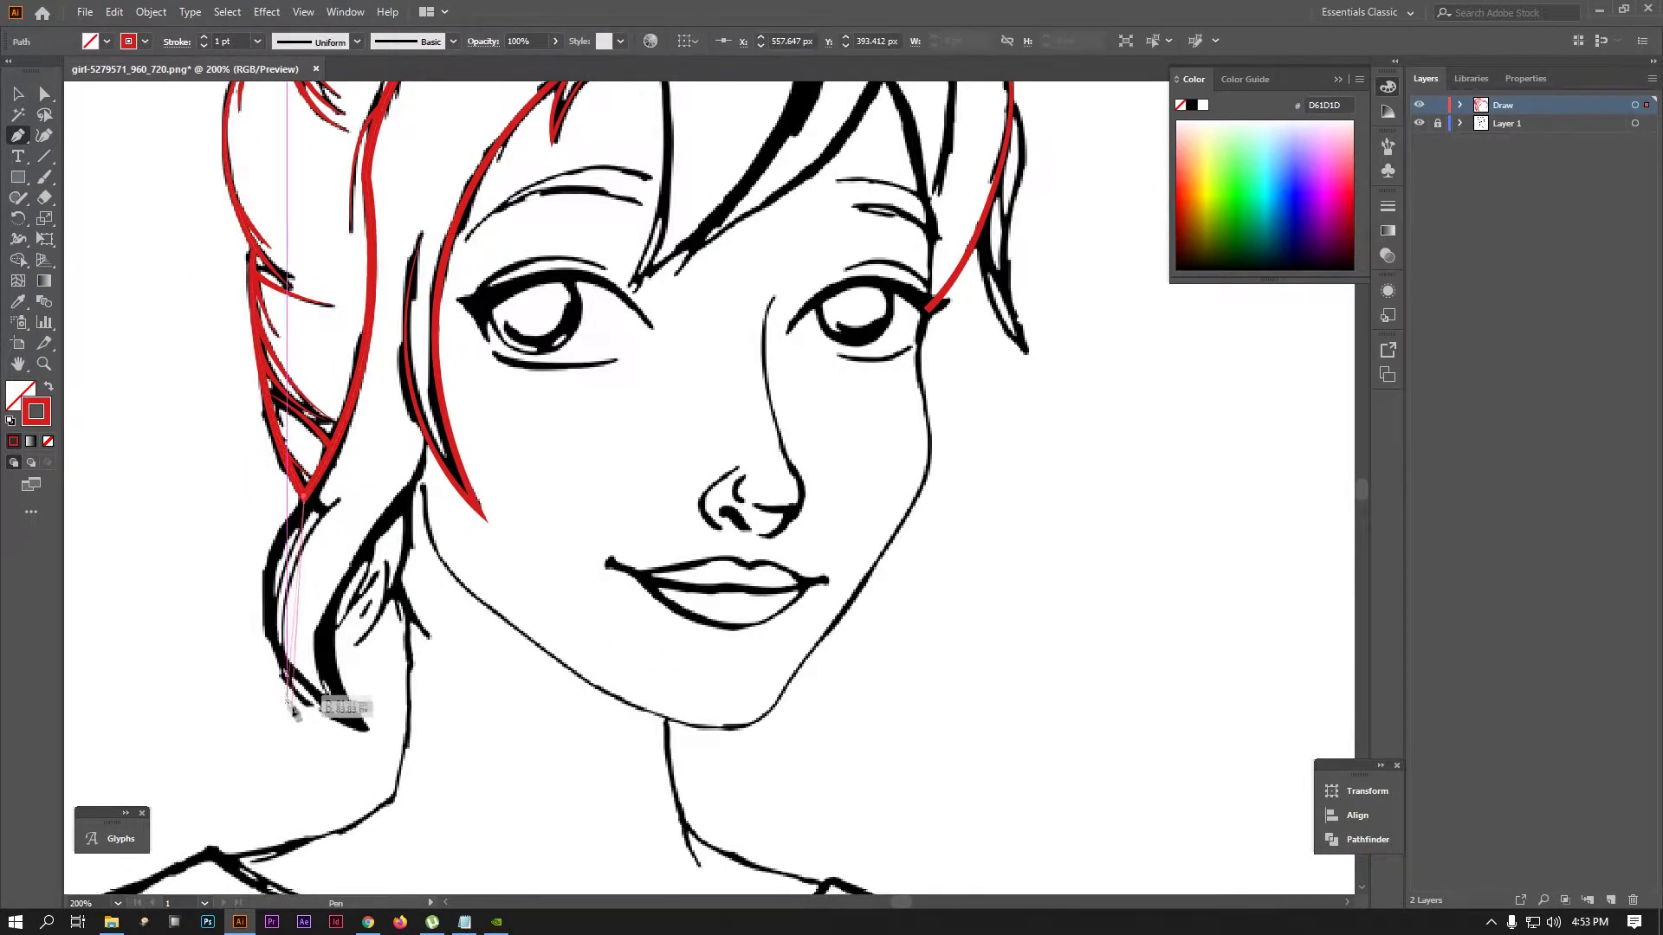
left_click_drag(557, 823, 546, 824)
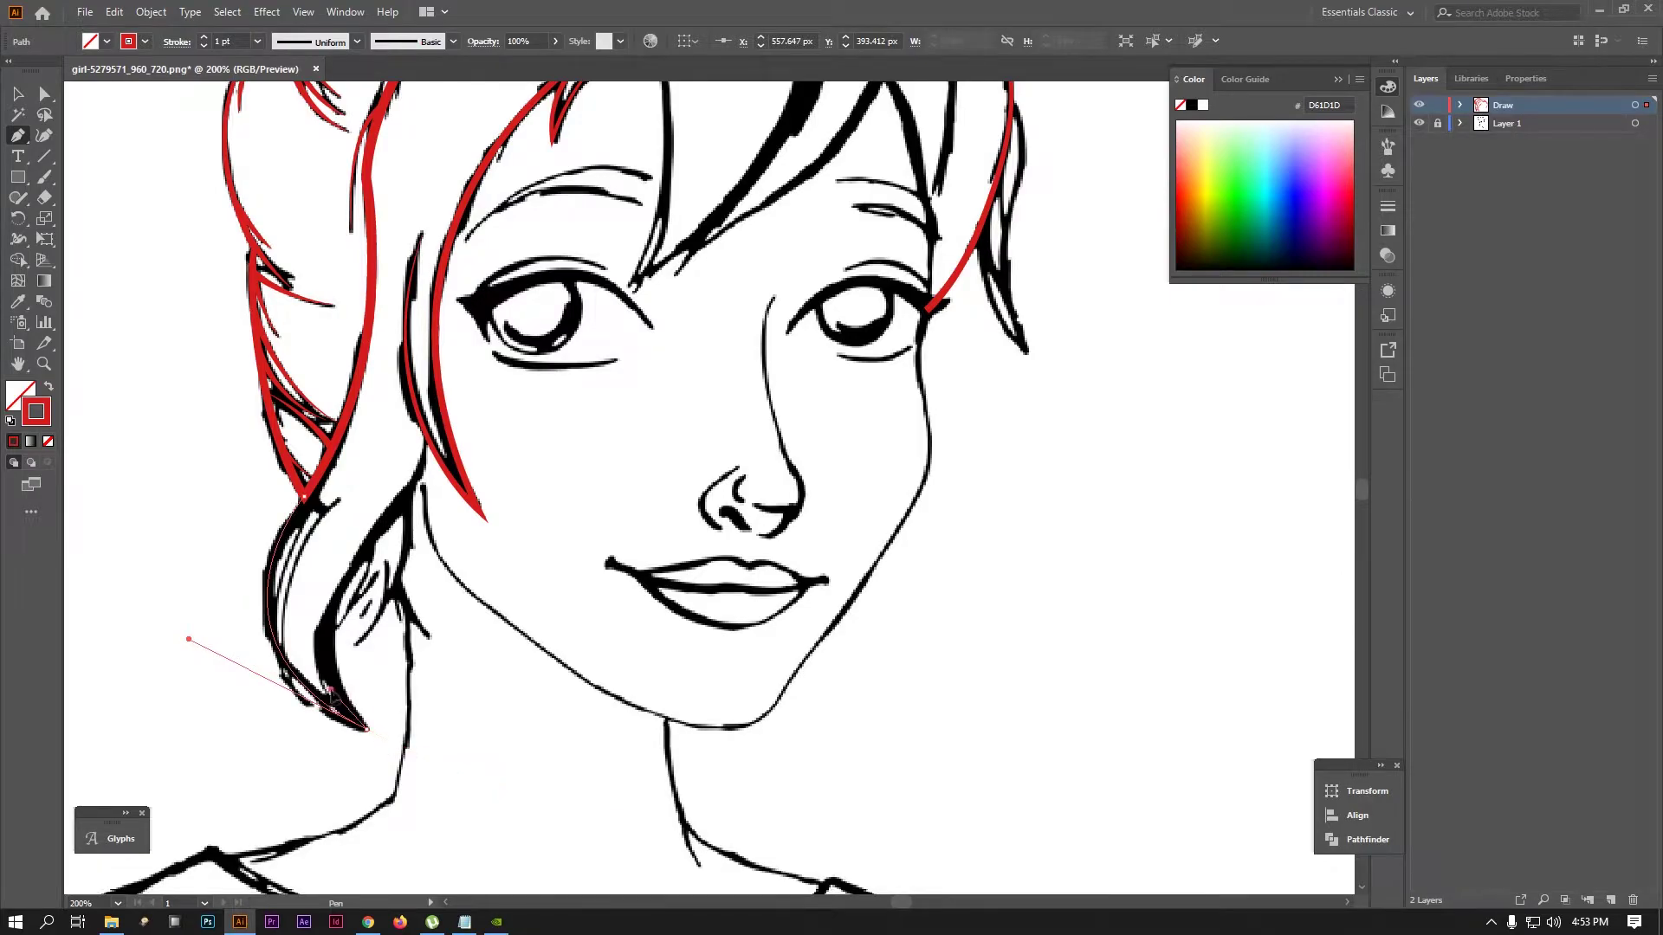
left_click(426, 479)
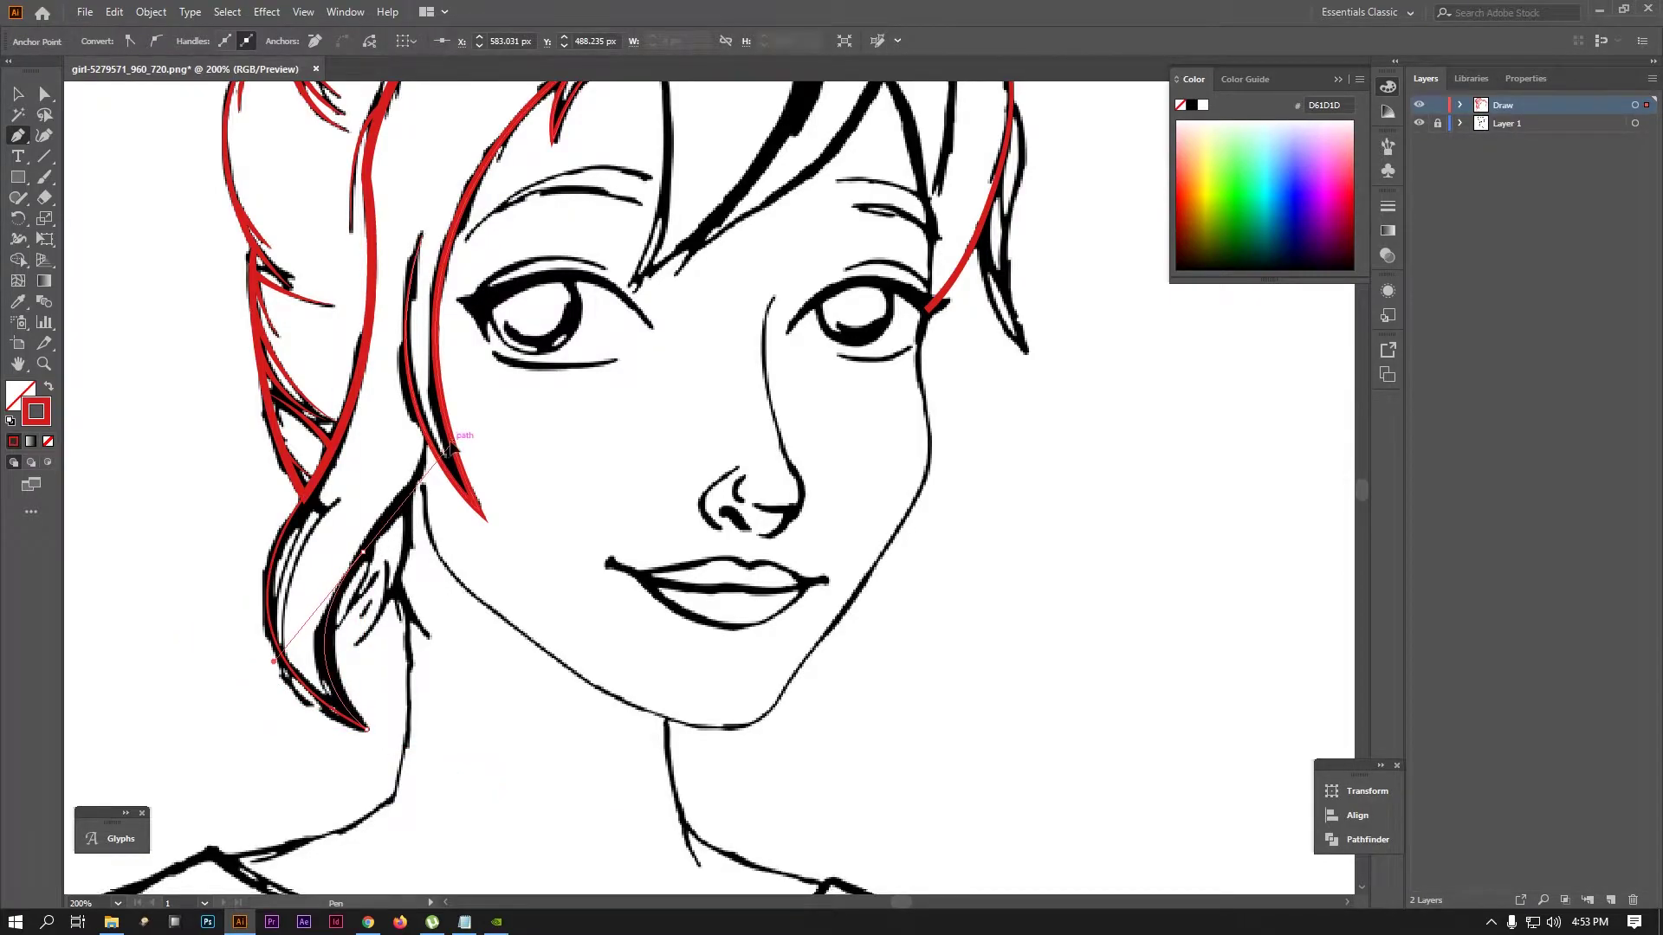
left_click_drag(412, 490, 426, 433)
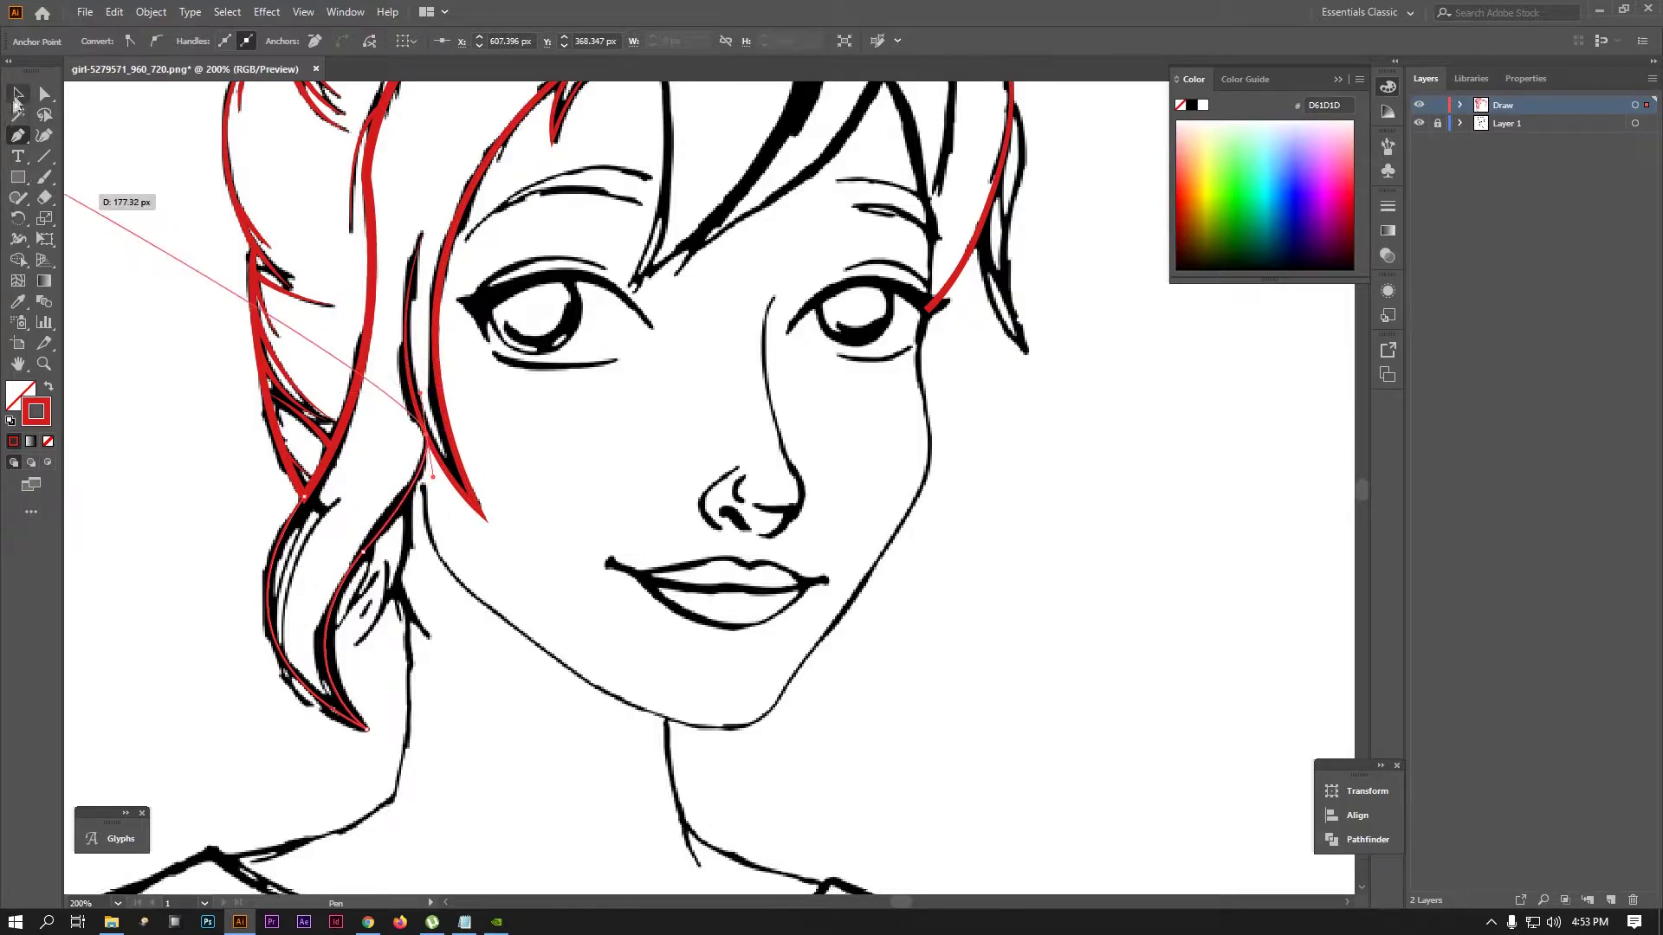
key("v")
Give the curl a 4 pt stroke with the triangle profile tapering to one end
left_click(205, 38)
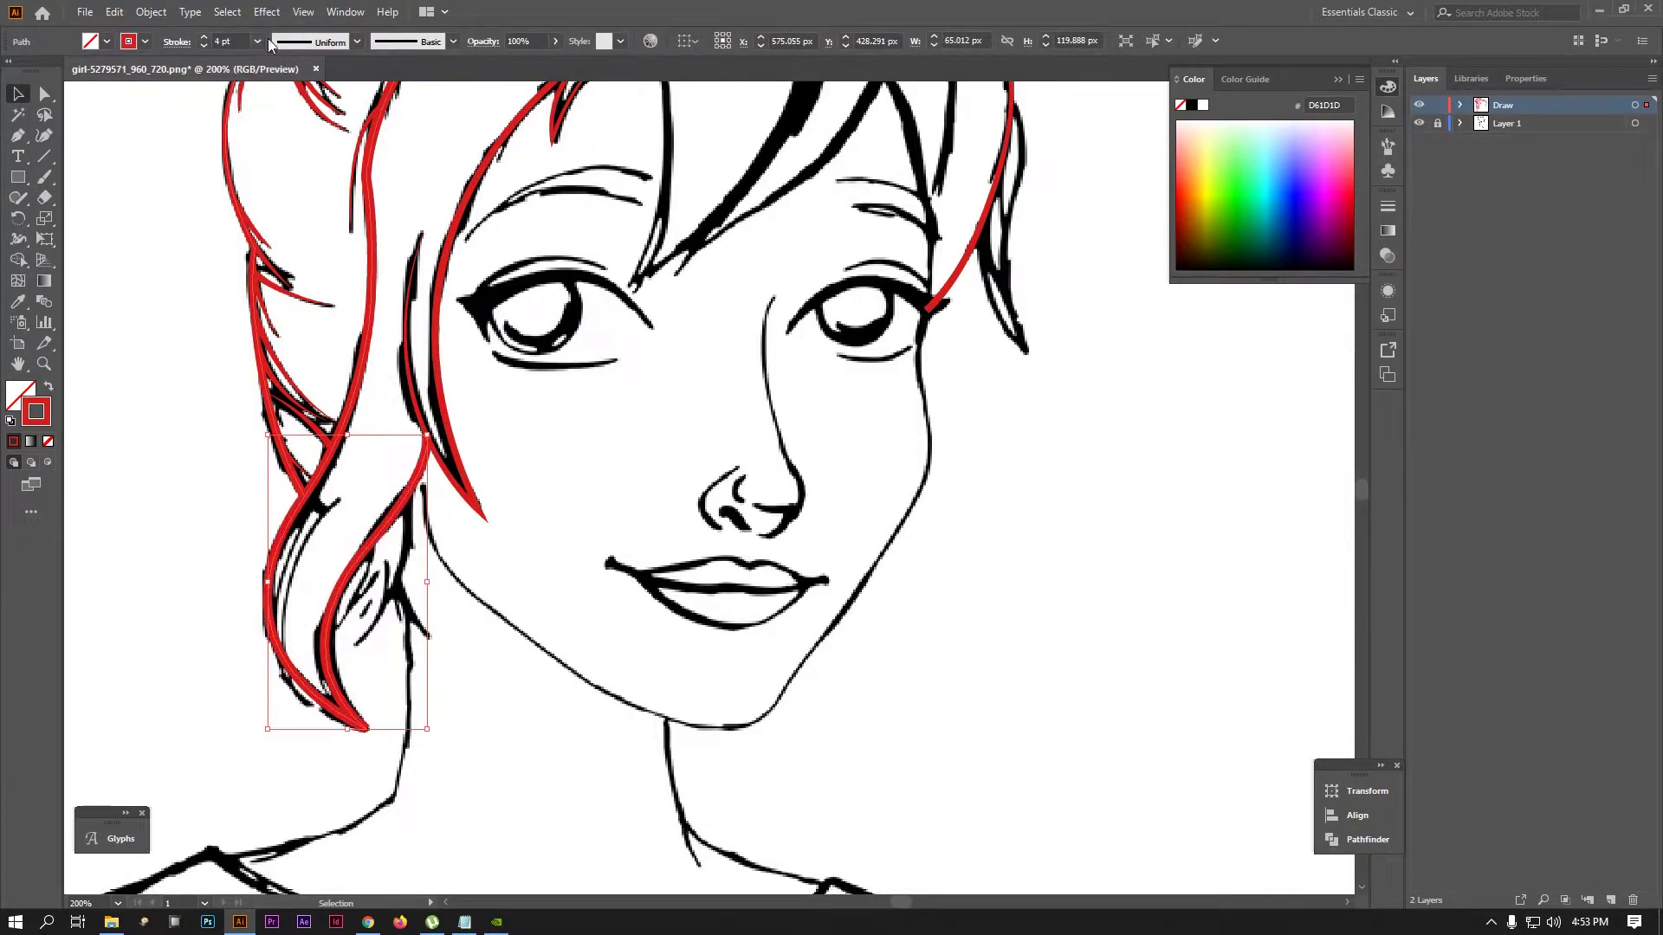
left_click(357, 42)
left_click(293, 102)
left_click(356, 41)
left_click(292, 173)
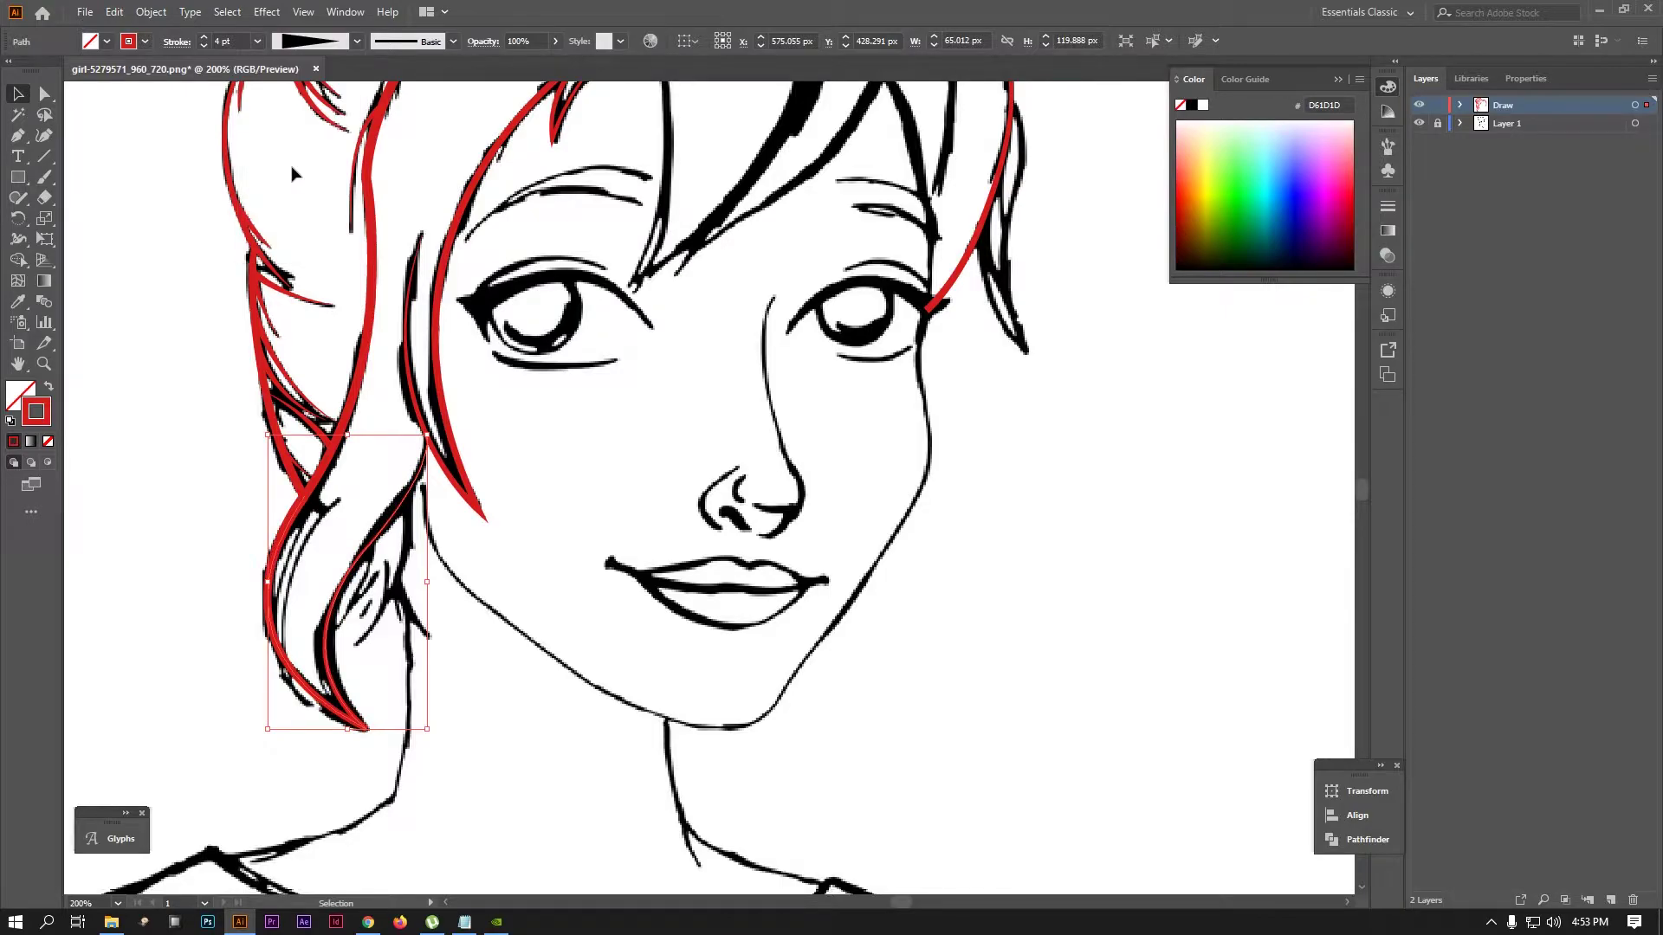
key("p")
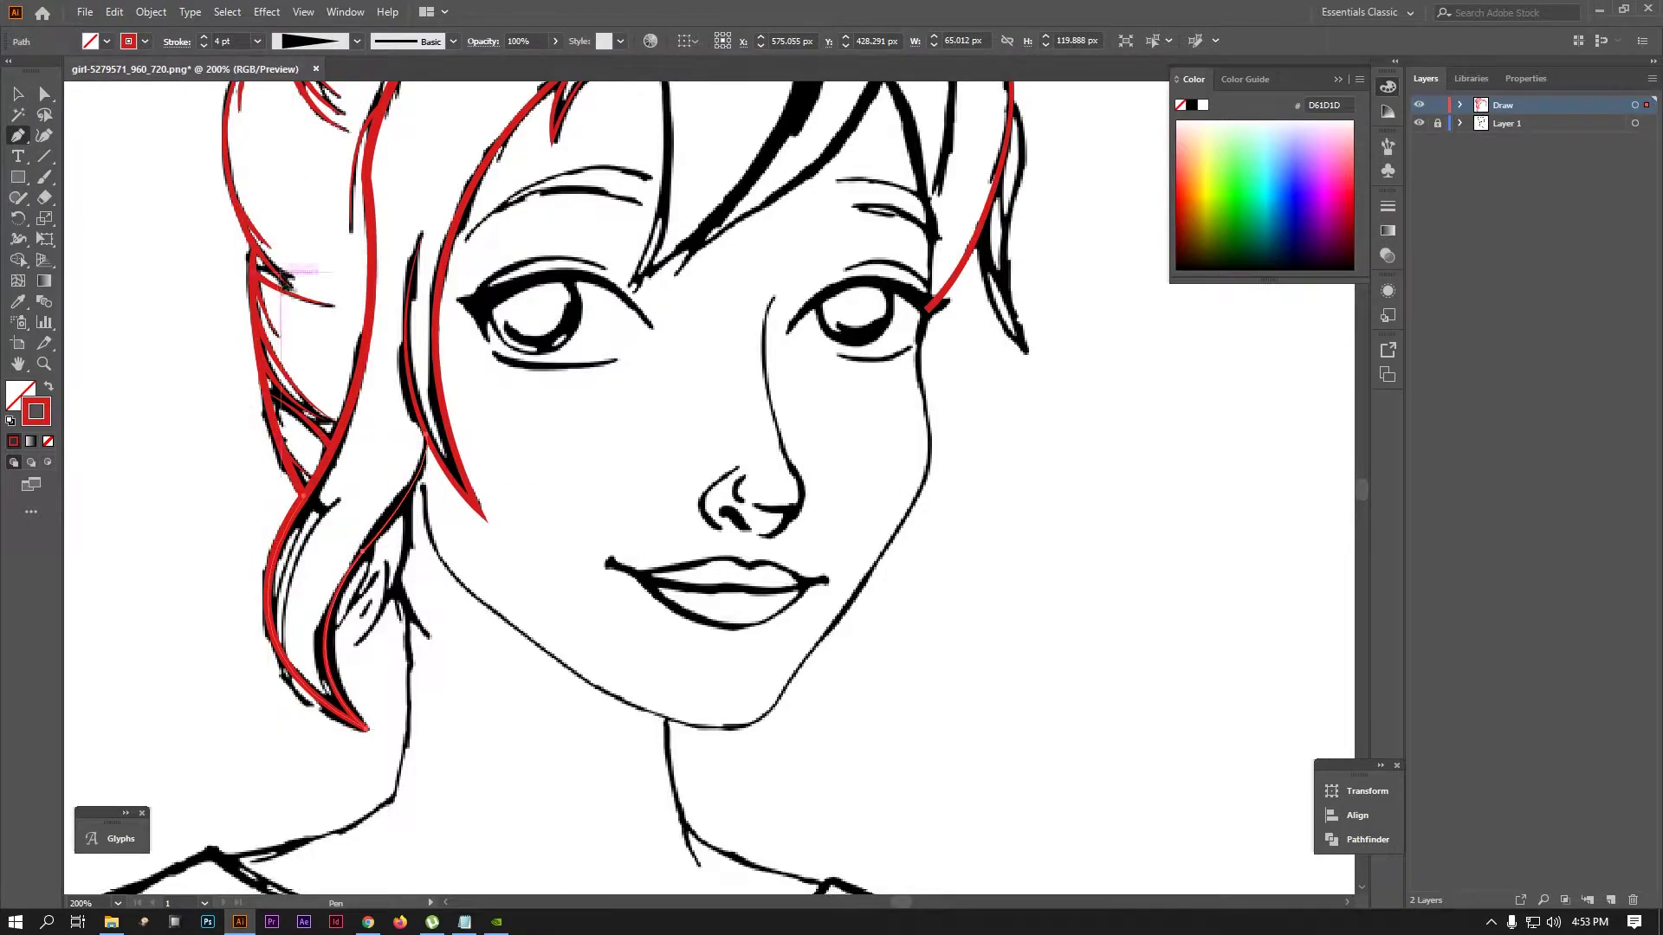
left_click_drag(332, 558, 285, 472)
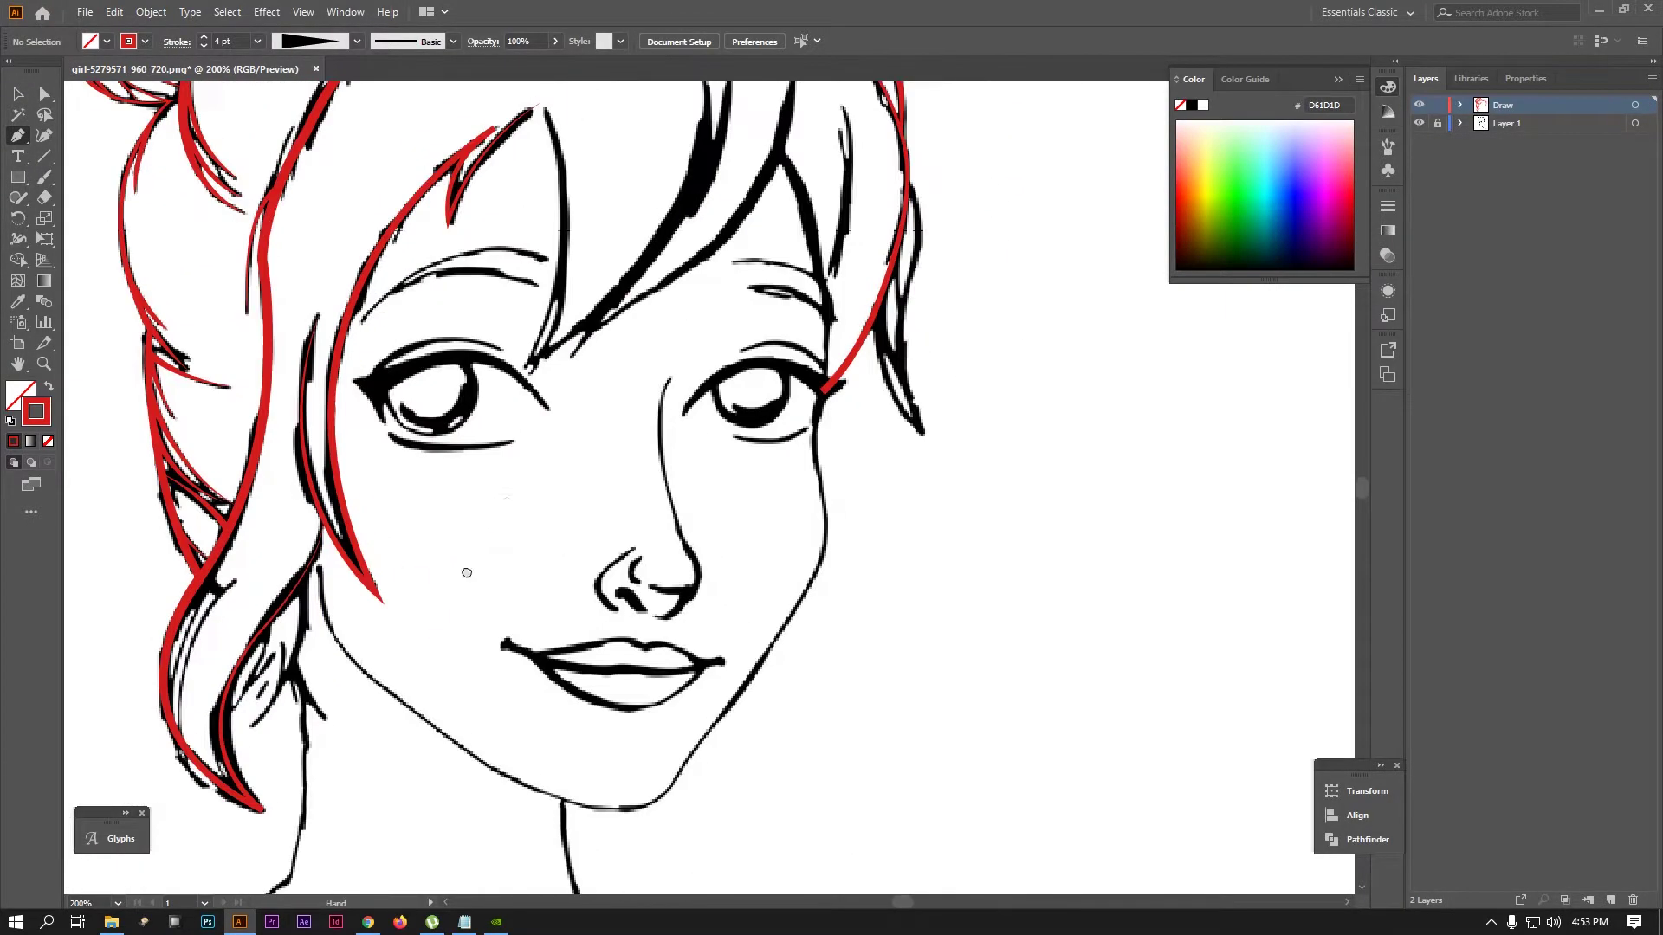
Trace the left eyebrow with a curved Pen path along its arch
left_click_drag(602, 86, 472, 381)
scroll(476, 401, "up", 1)
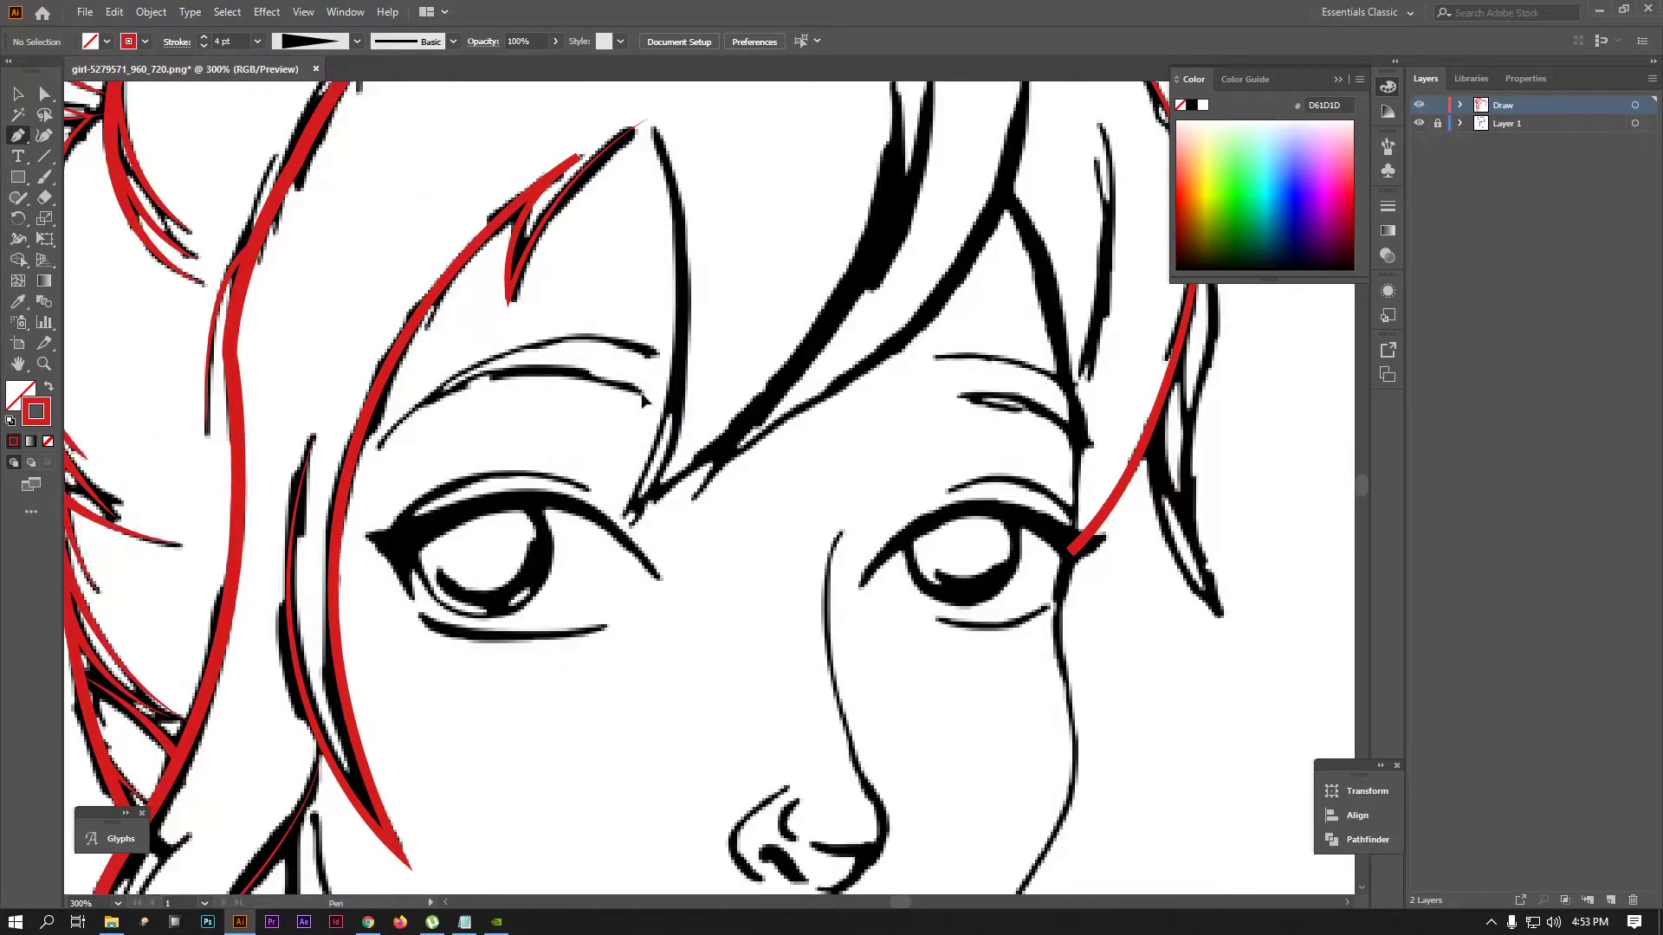
left_click(642, 393)
left_click_drag(377, 450, 277, 594)
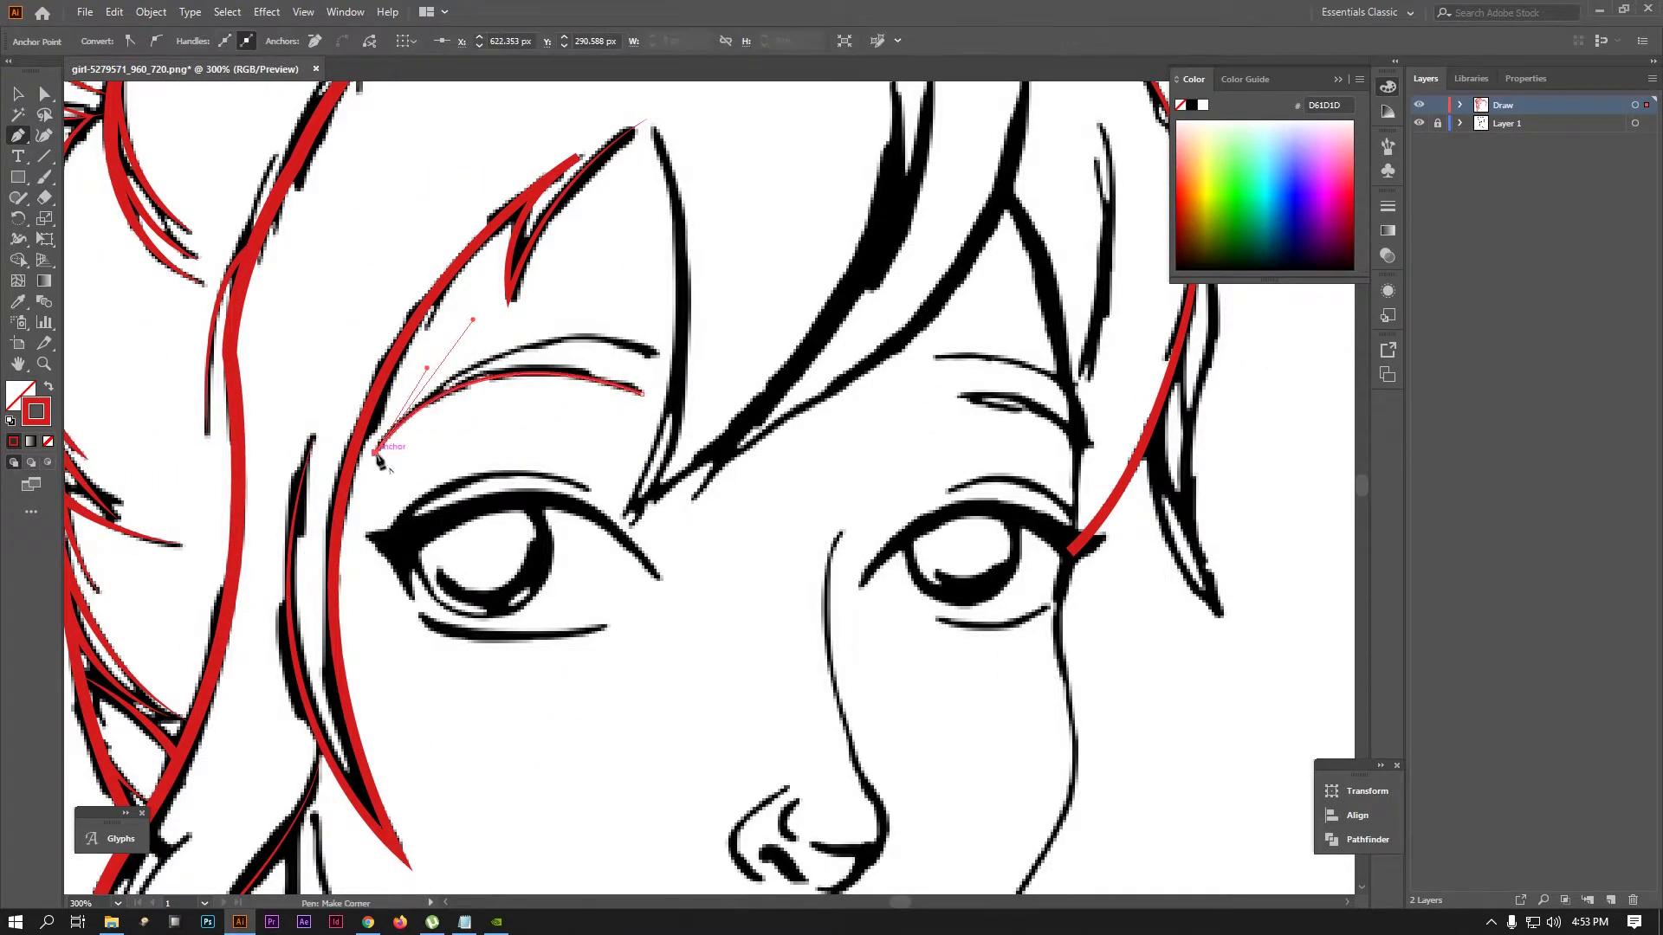
left_click_drag(656, 353, 860, 403)
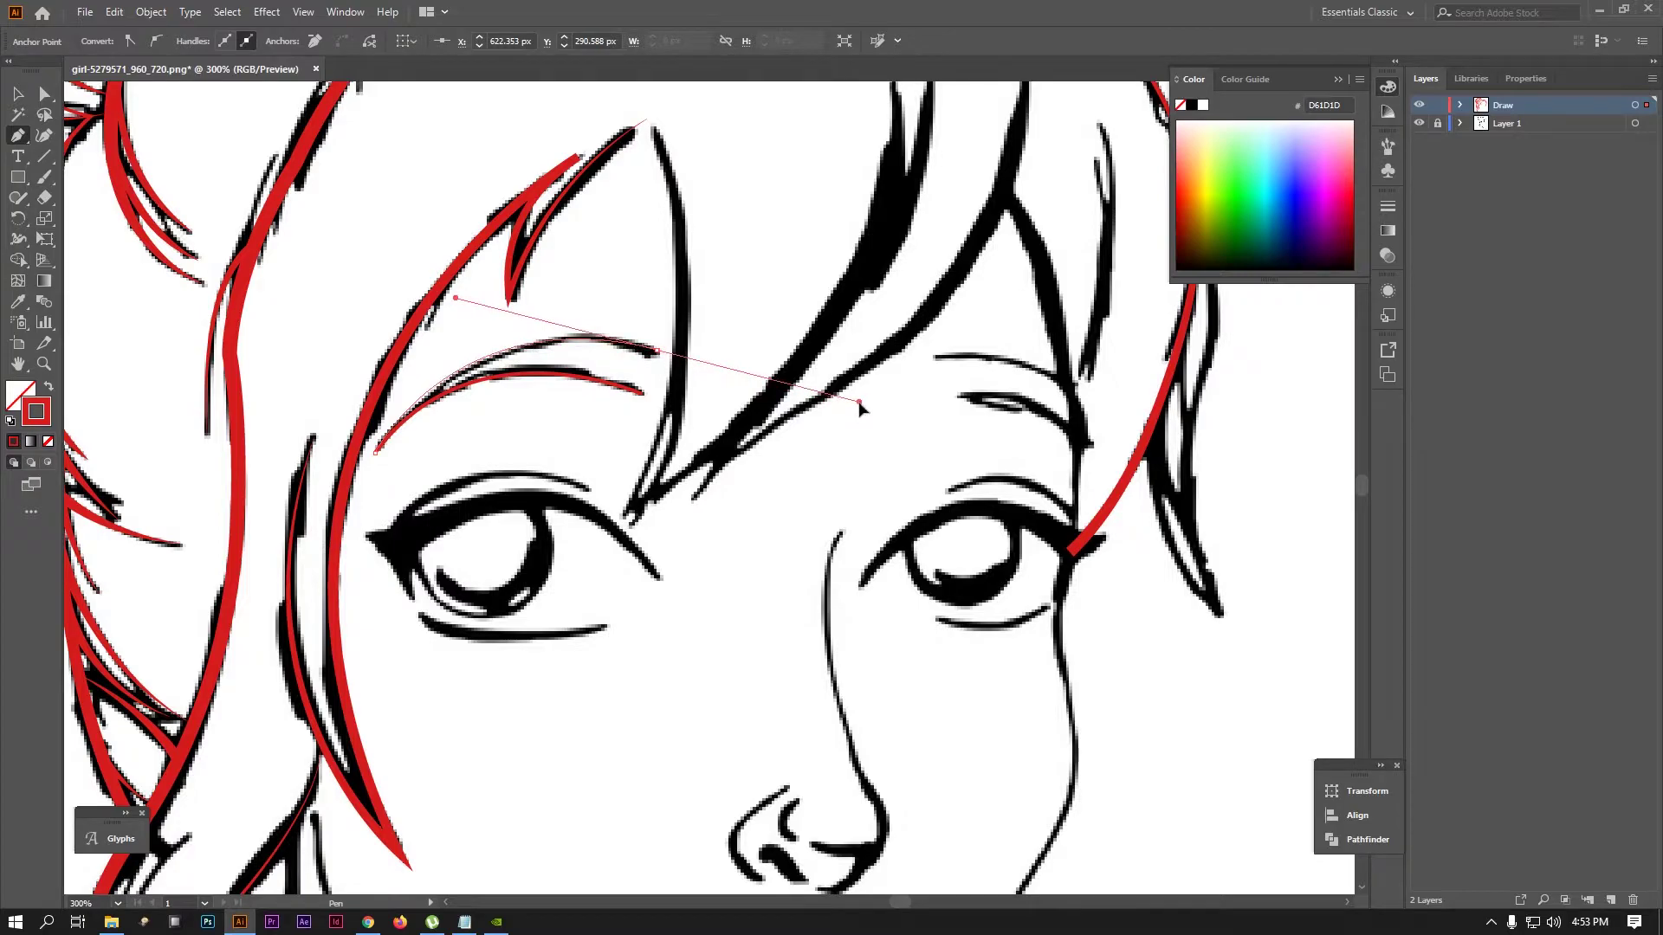
key("v")
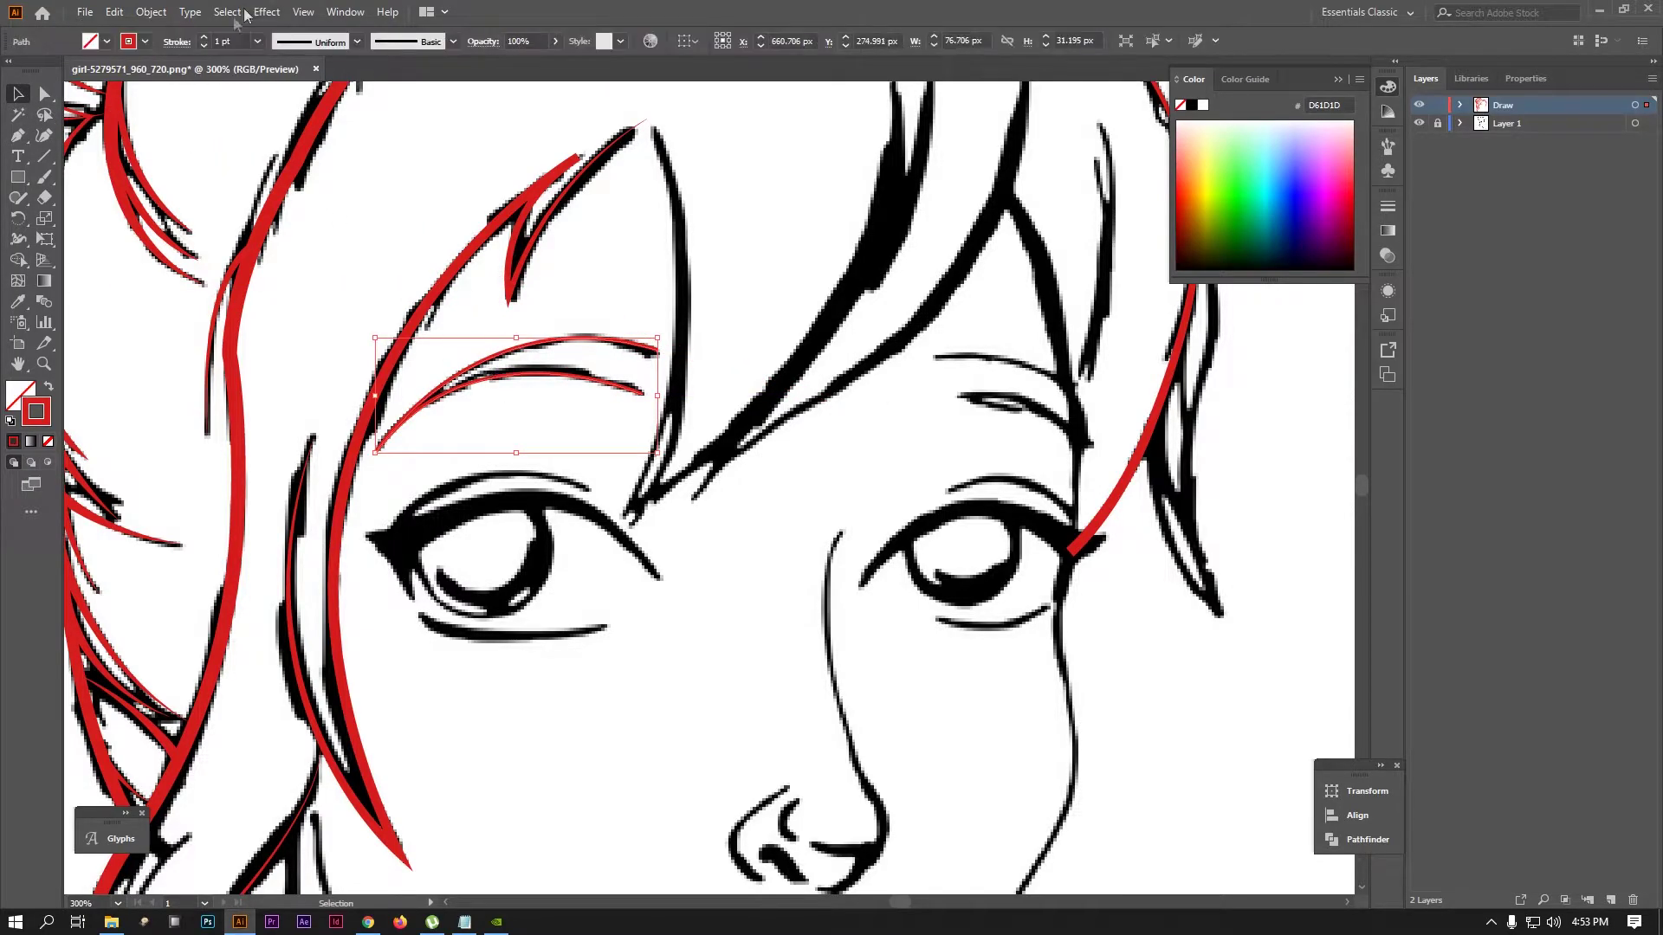
Give the left eyebrow stroke a width profile that tapers to one end
left_click(312, 42)
left_click(303, 164)
left_click(312, 41)
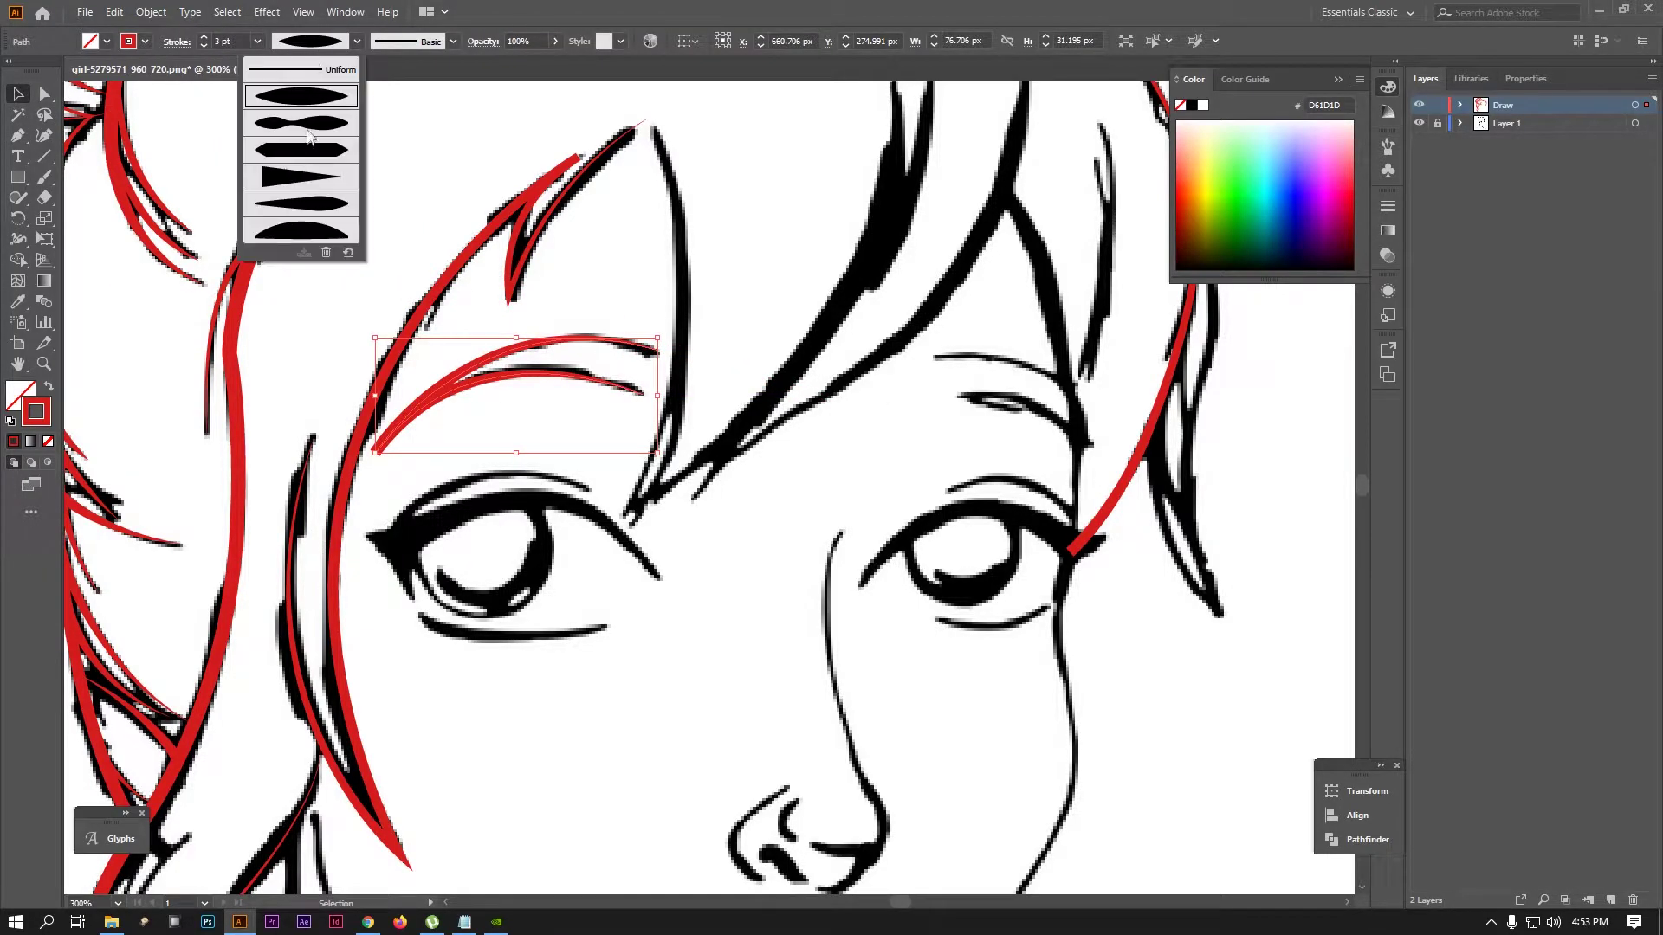
left_click(308, 182)
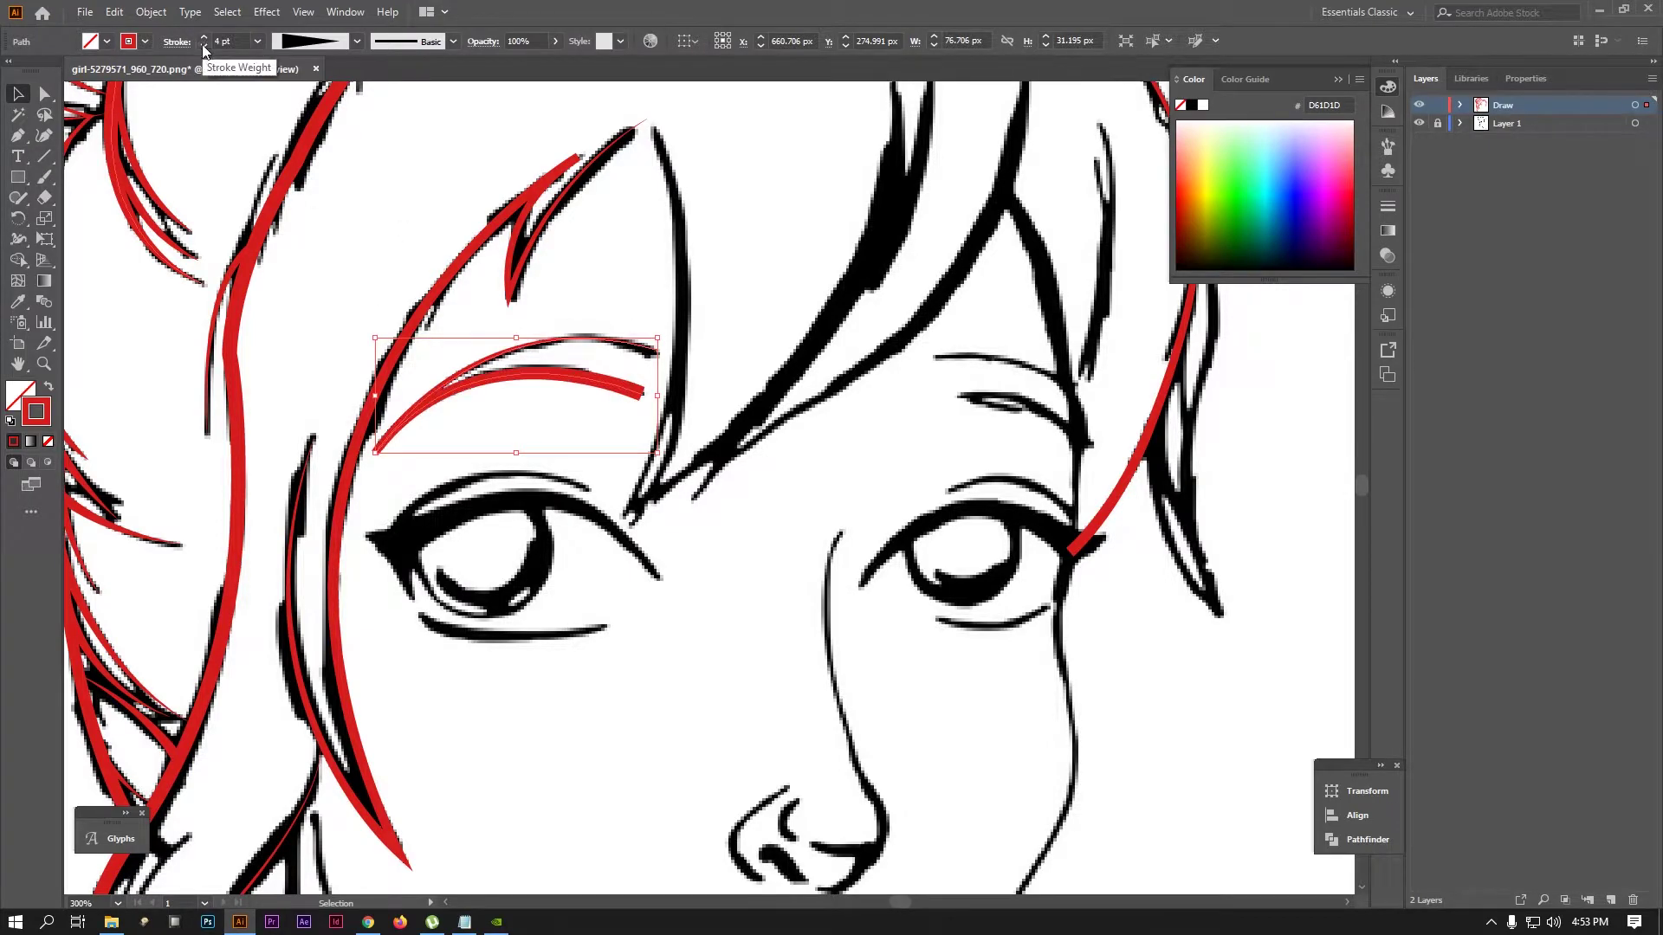
key("p")
Trace the right eyebrow with a curved Pen path along its arch
left_click_drag(952, 433, 714, 428)
left_click(724, 391)
left_click_drag(852, 447, 873, 477)
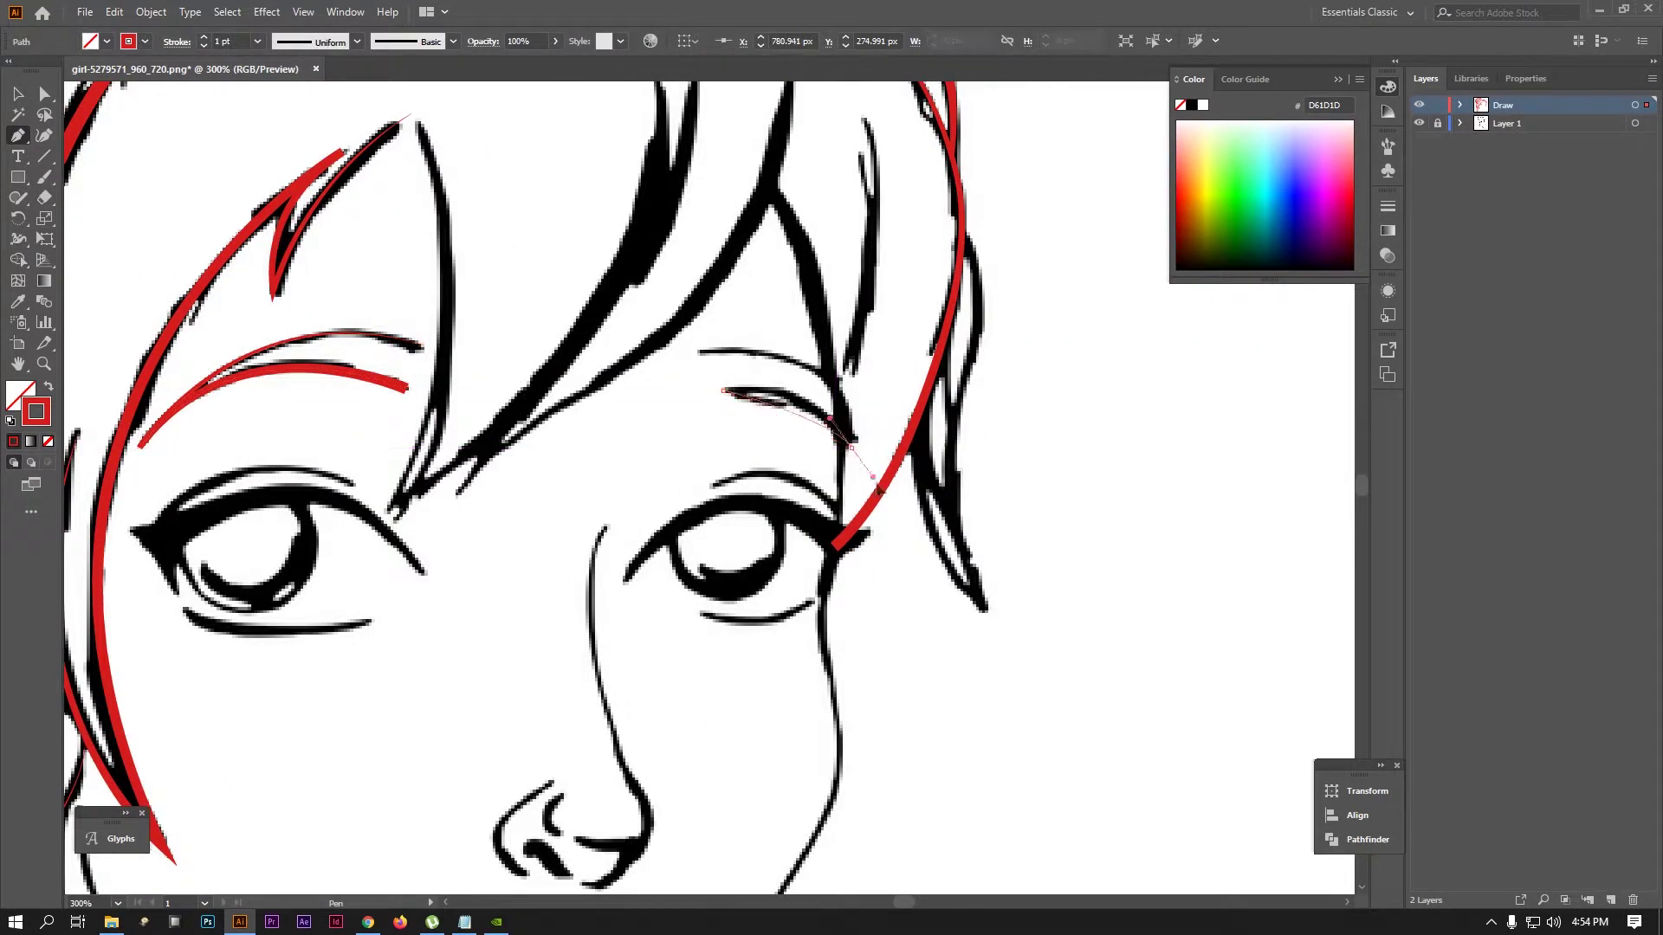
left_click_drag(702, 354, 671, 359)
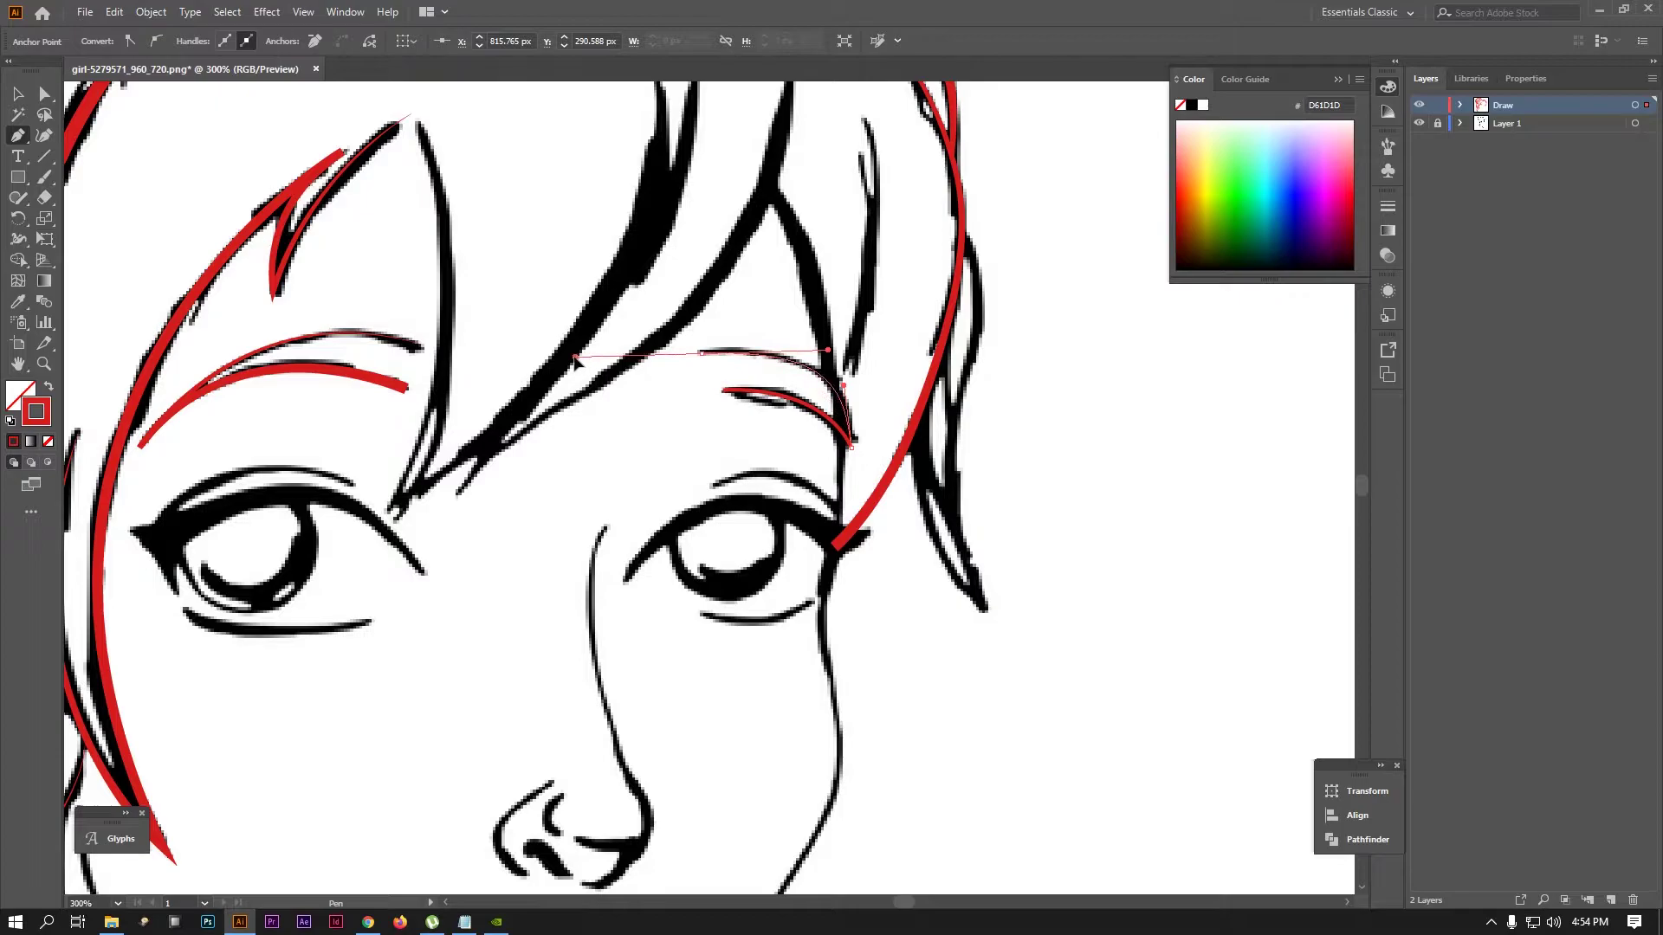
key("v")
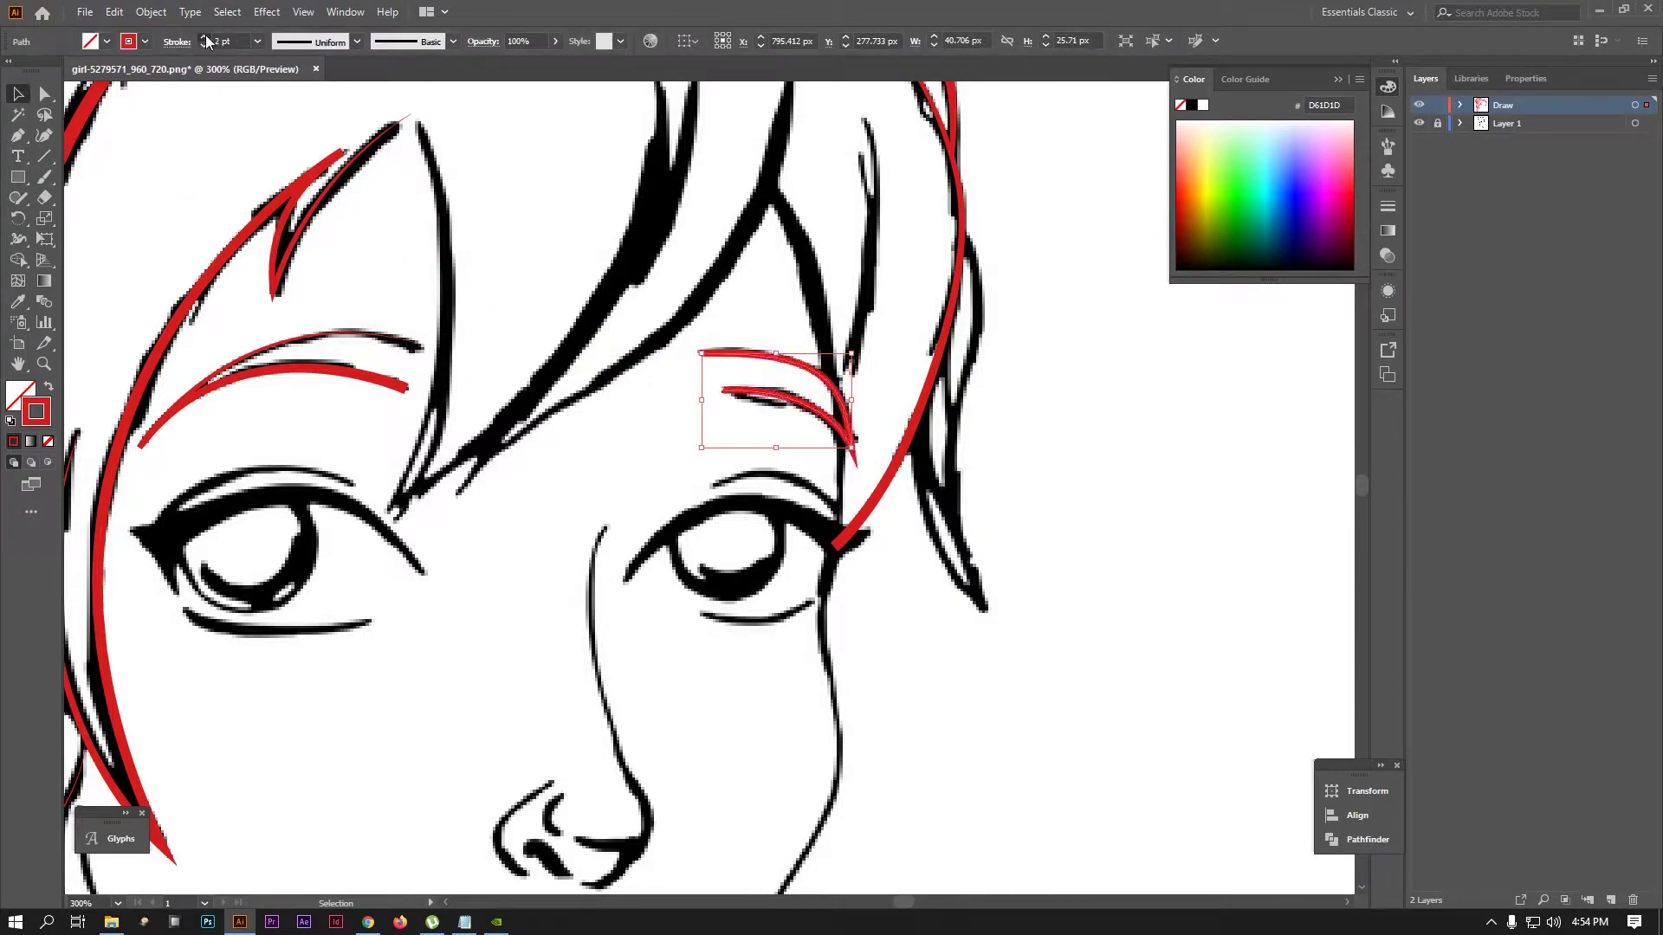
Make the right eyebrow a tapered 3 pt stroke and hide the sketch layer
left_click(205, 38)
left_click(357, 41)
left_click(327, 108)
left_click(357, 42)
left_click(307, 185)
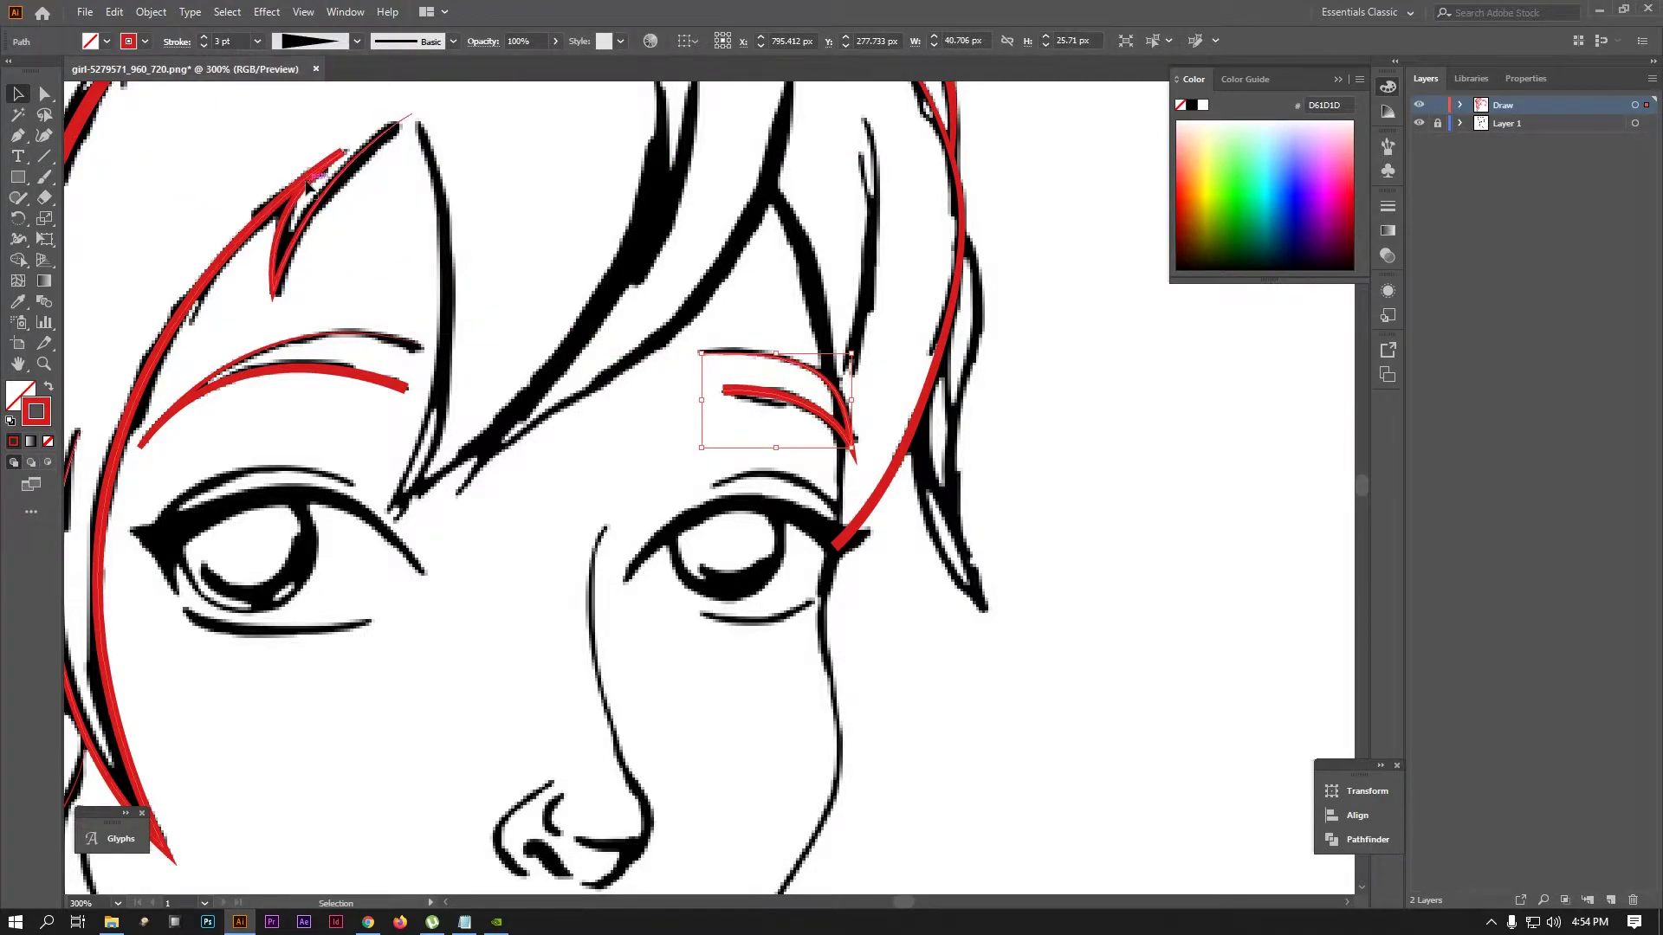
left_click(1103, 462)
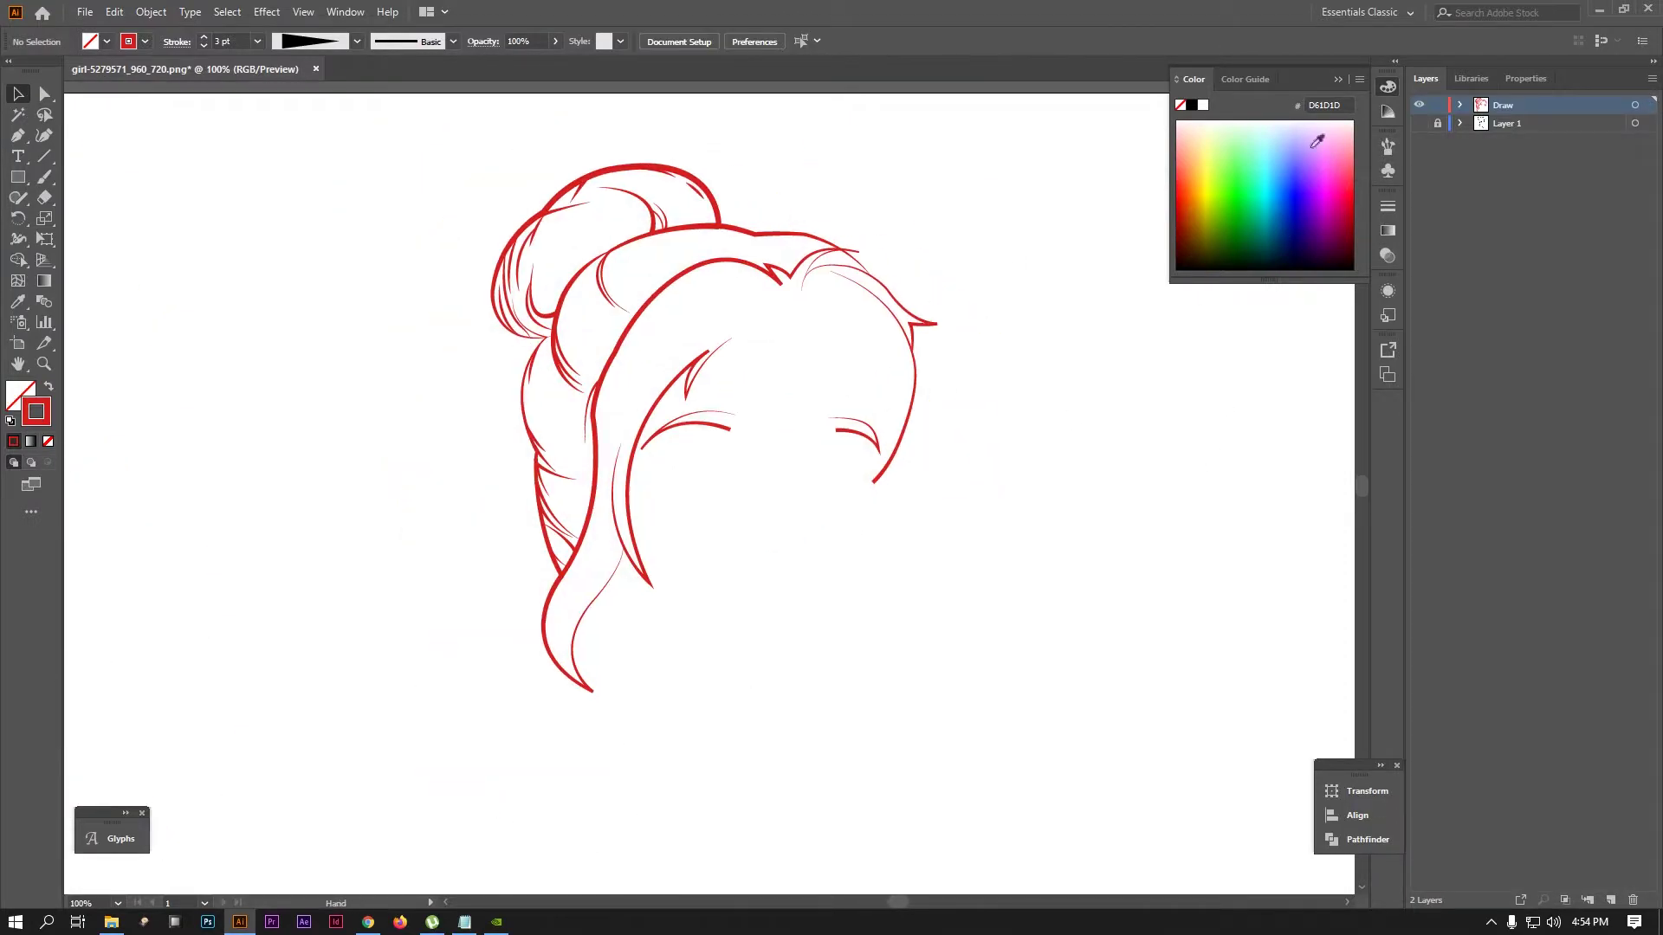
Show the sketch again and trace the first bang strand toward the eye
left_click(1417, 124)
left_click(19, 135)
scroll(750, 438, "up", 3)
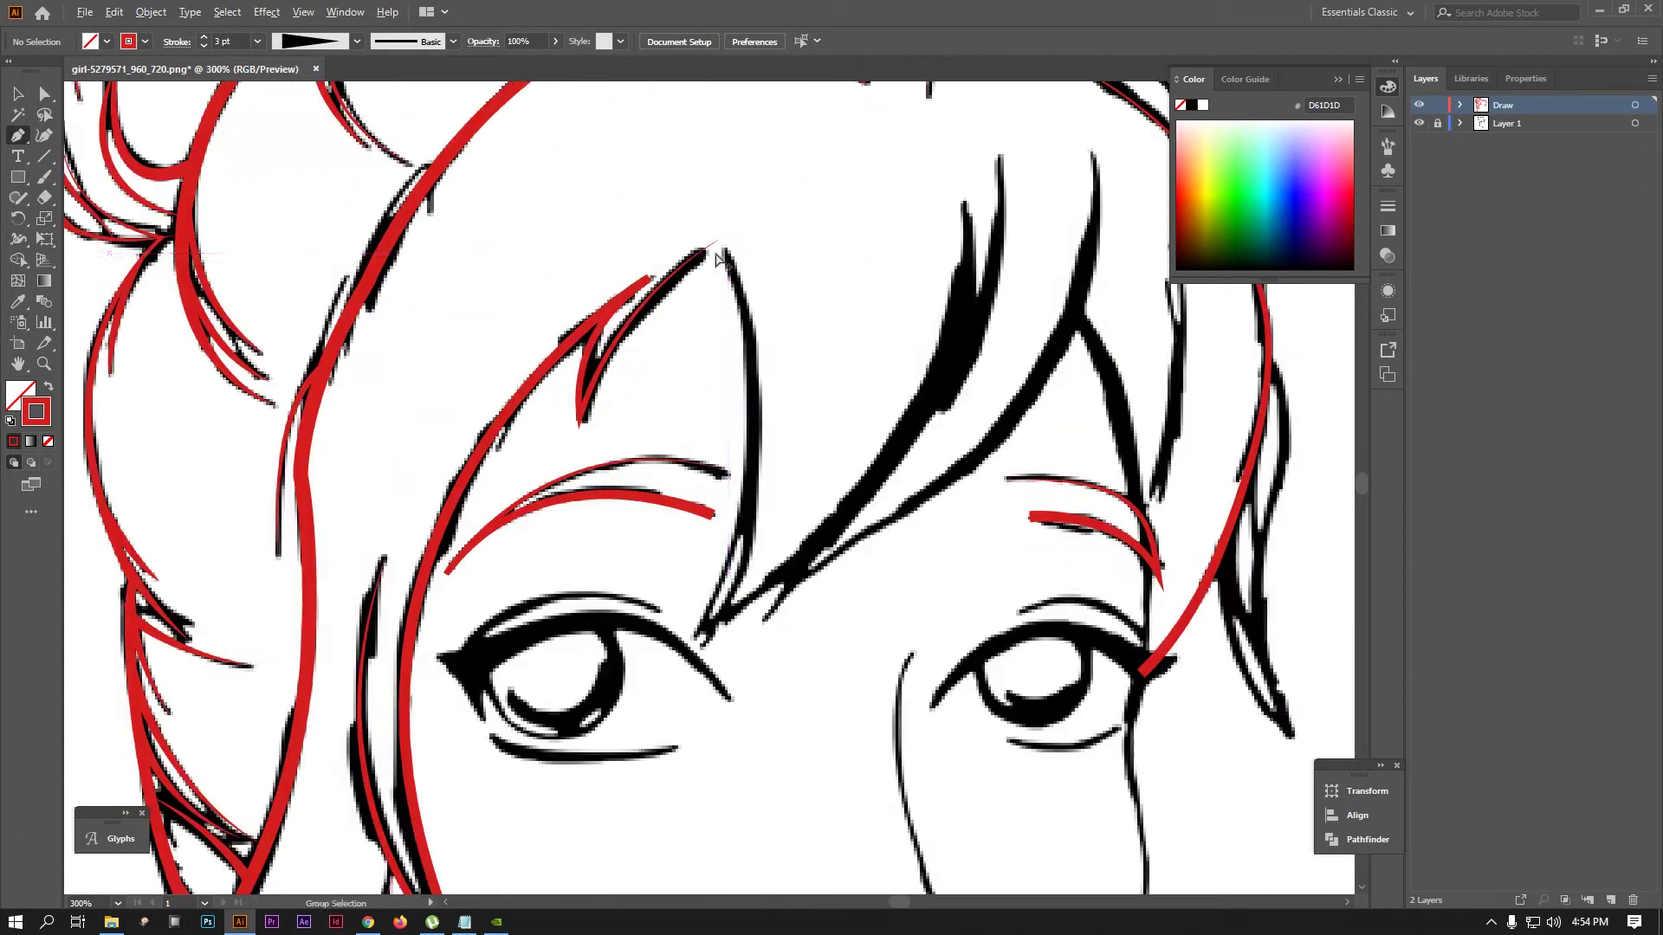
left_click(722, 246)
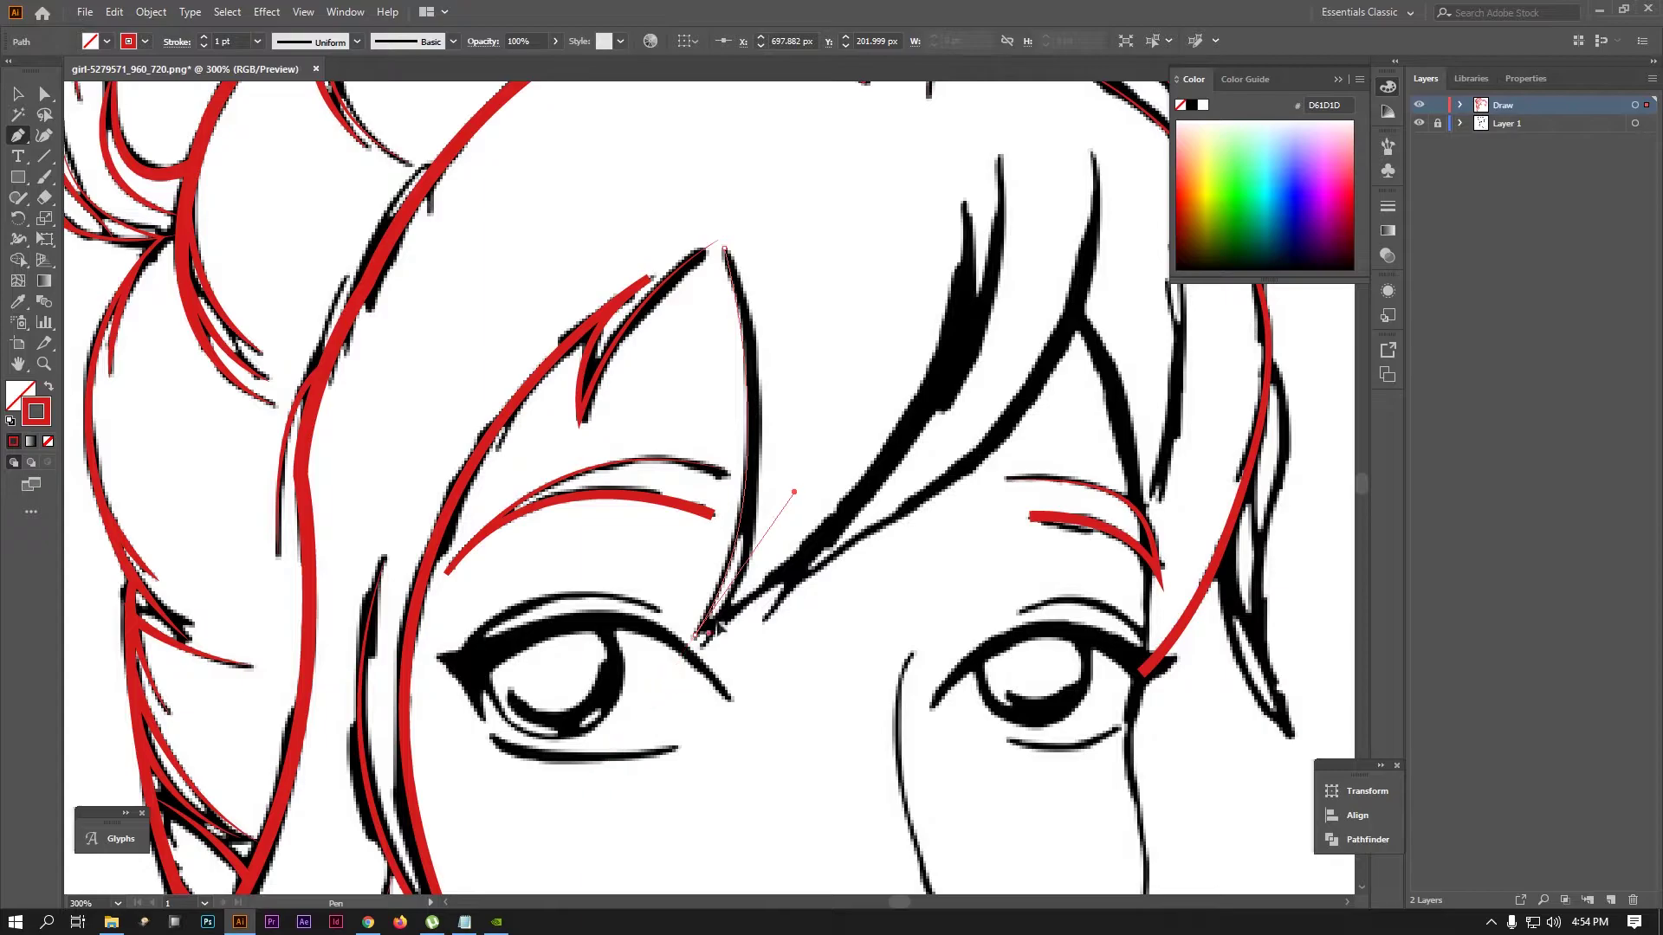
left_click_drag(718, 627, 765, 474)
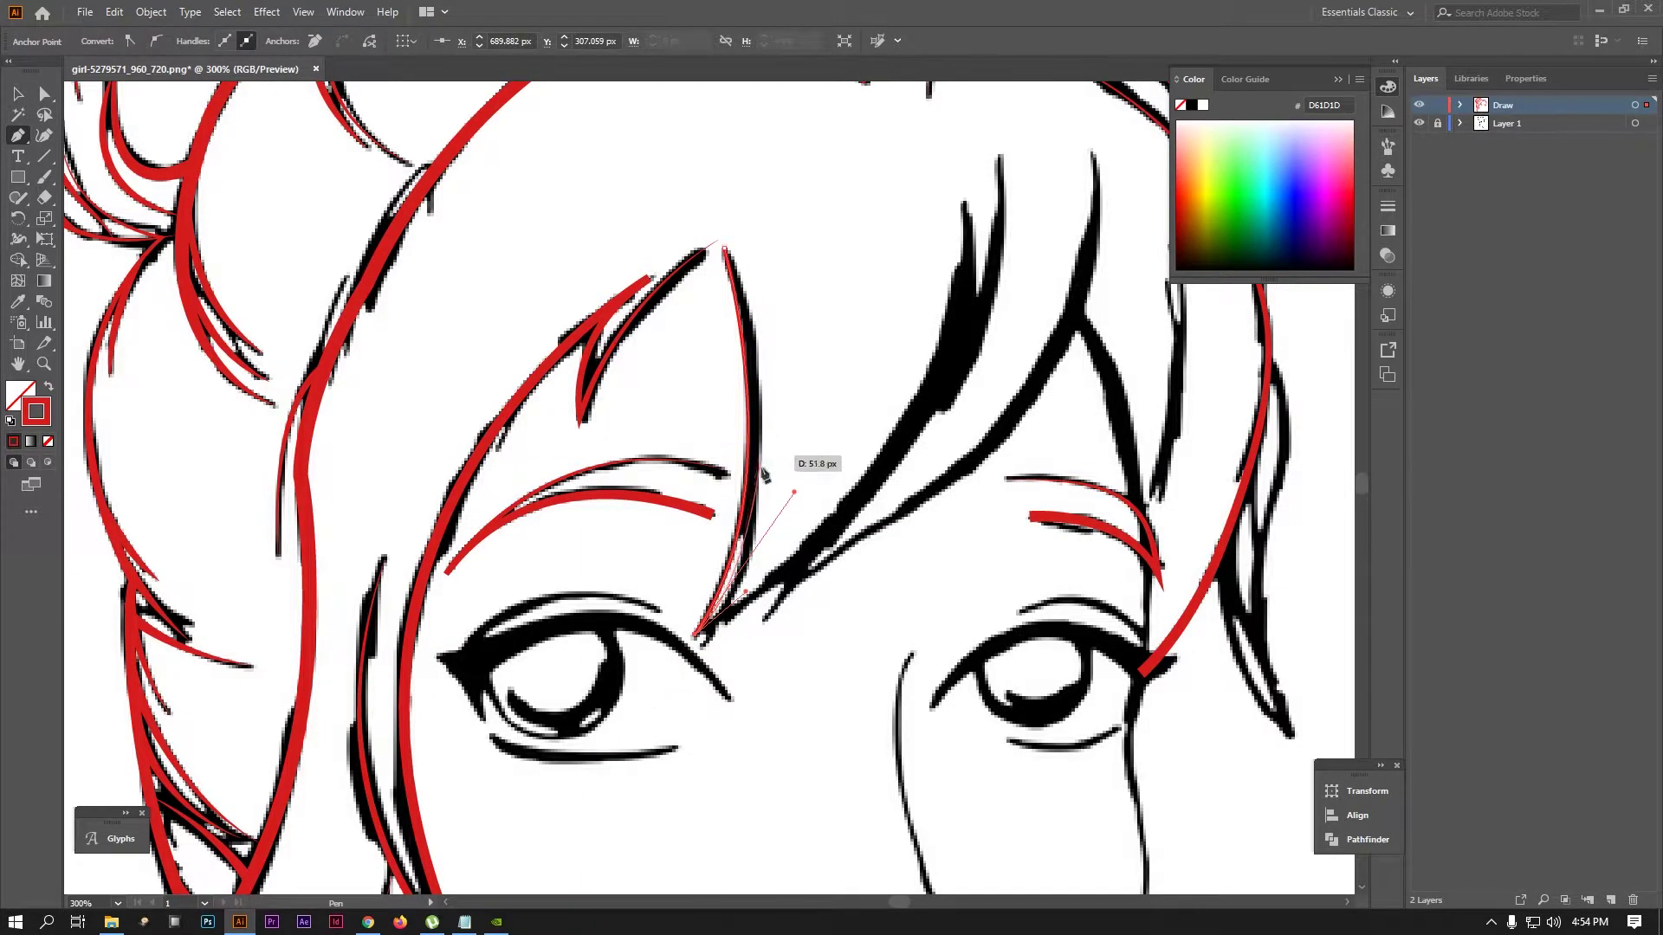
left_click(904, 382)
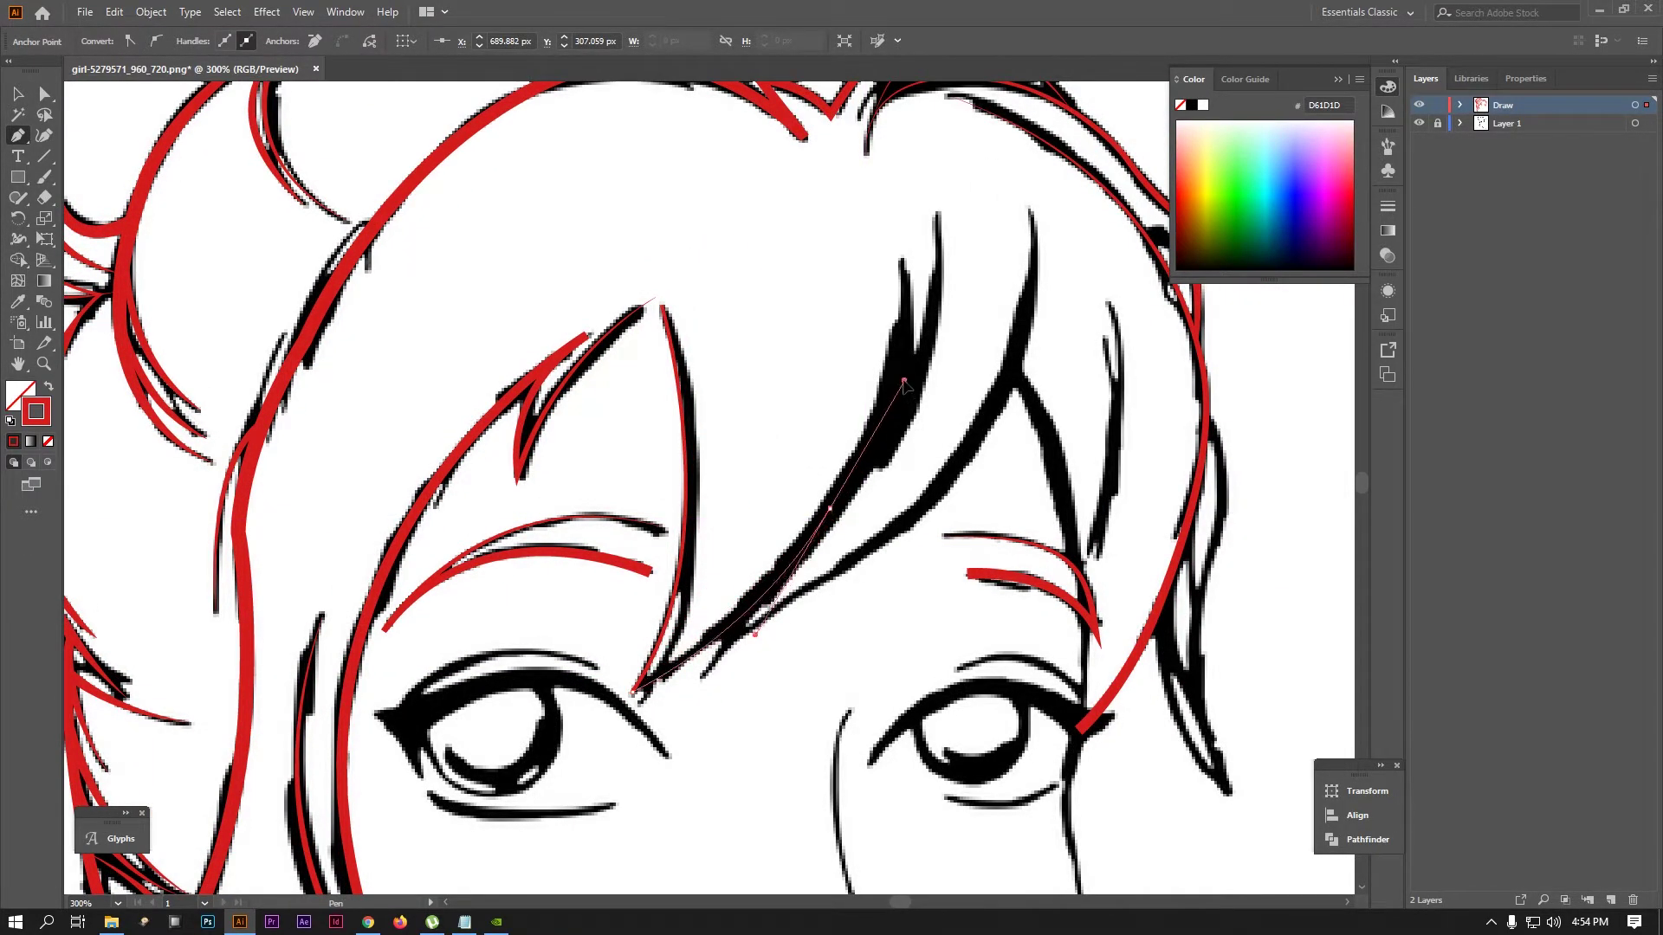
key("ctrl+minus")
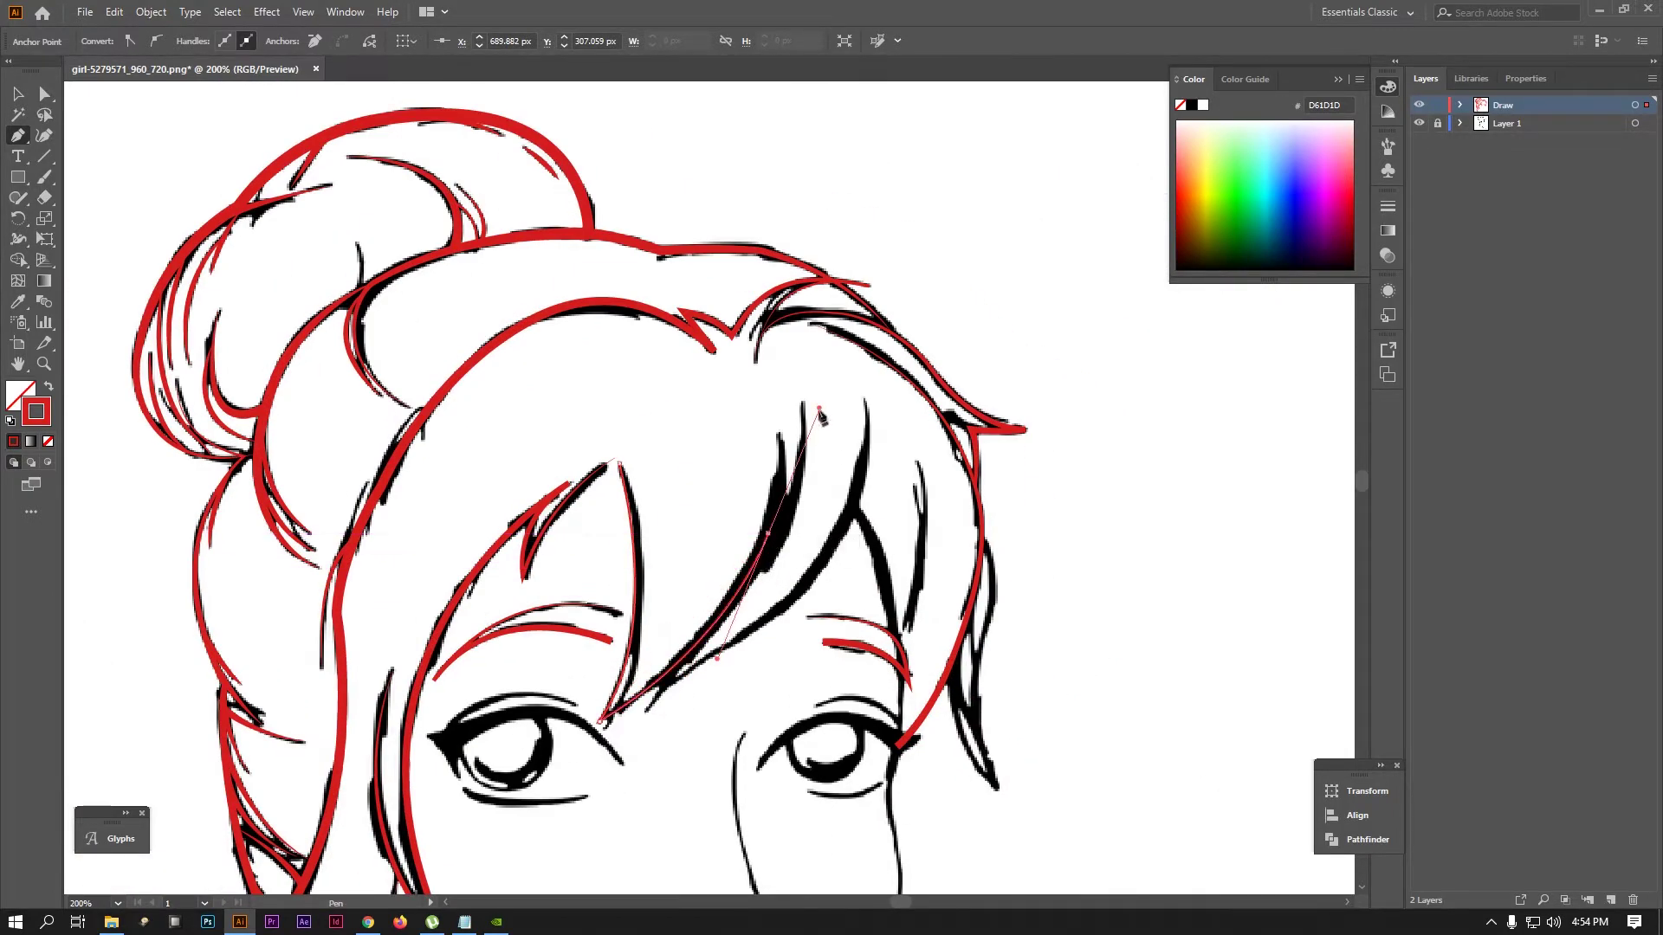
left_click_drag(813, 344, 764, 579)
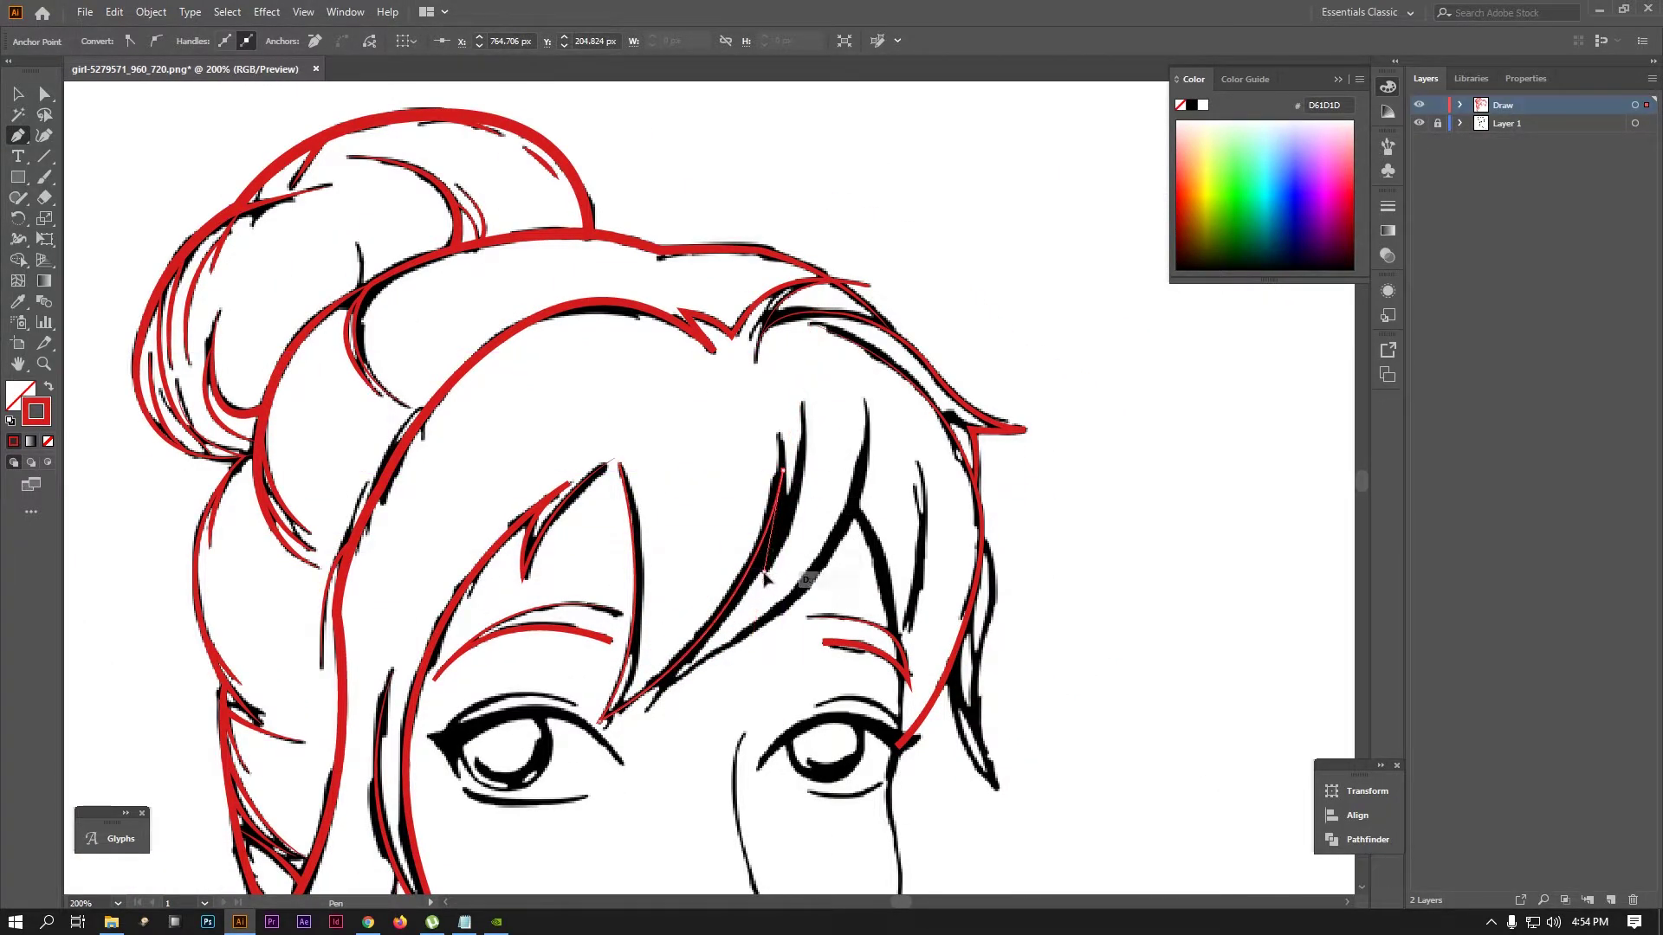
left_click_drag(802, 339, 805, 398)
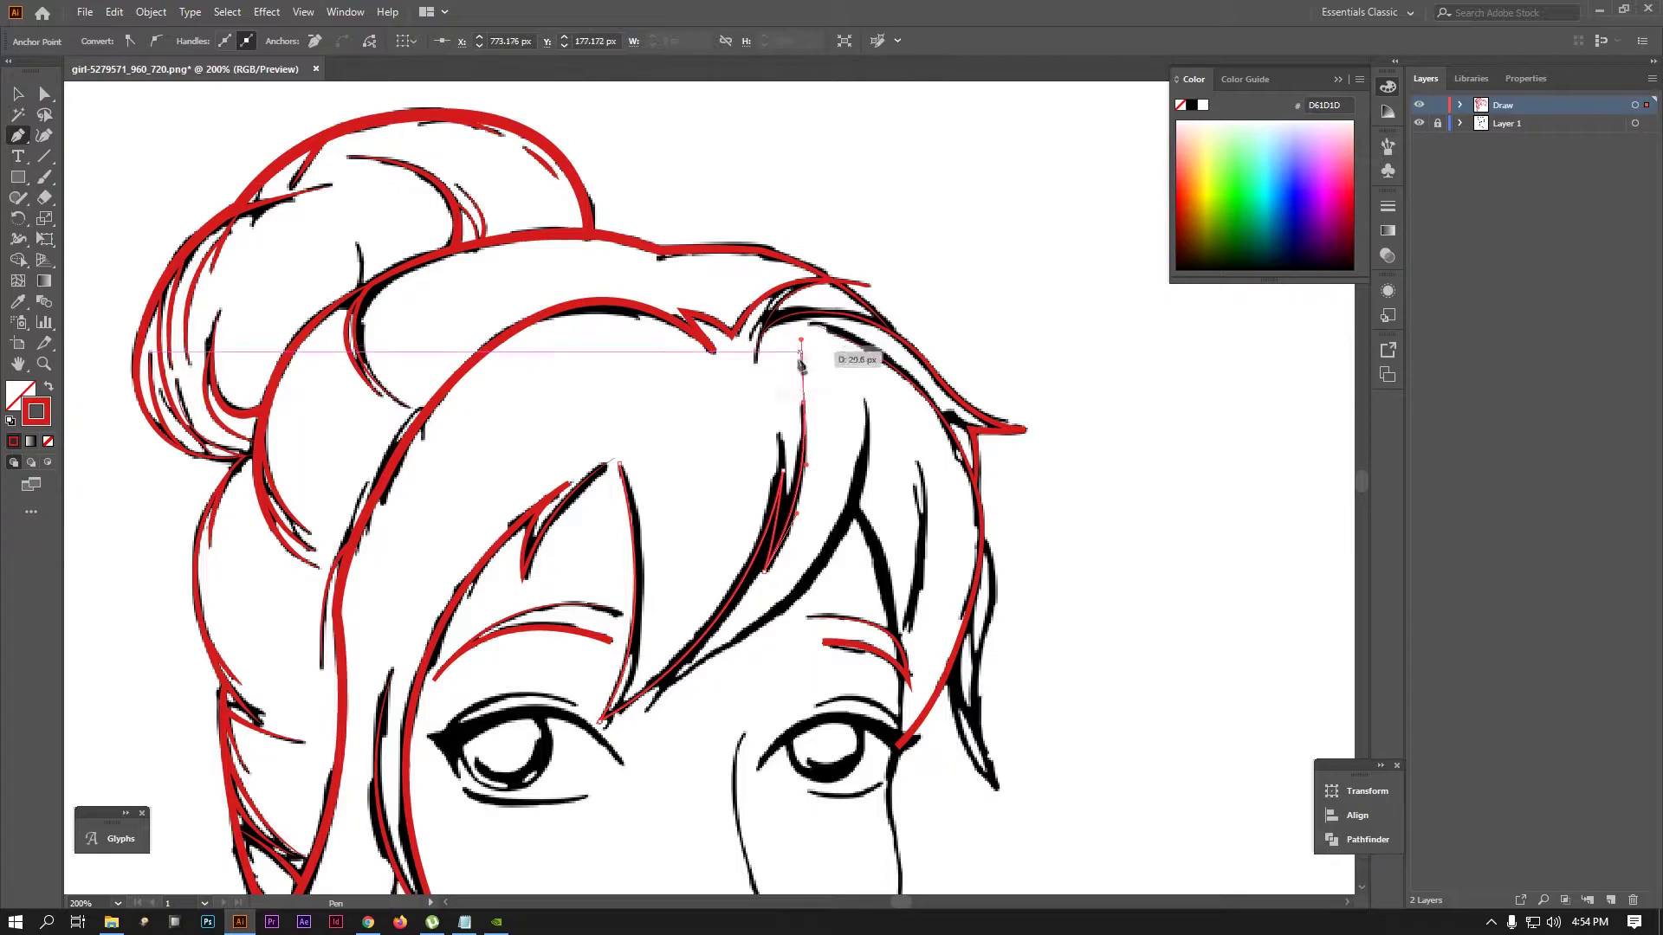
left_click(21, 103)
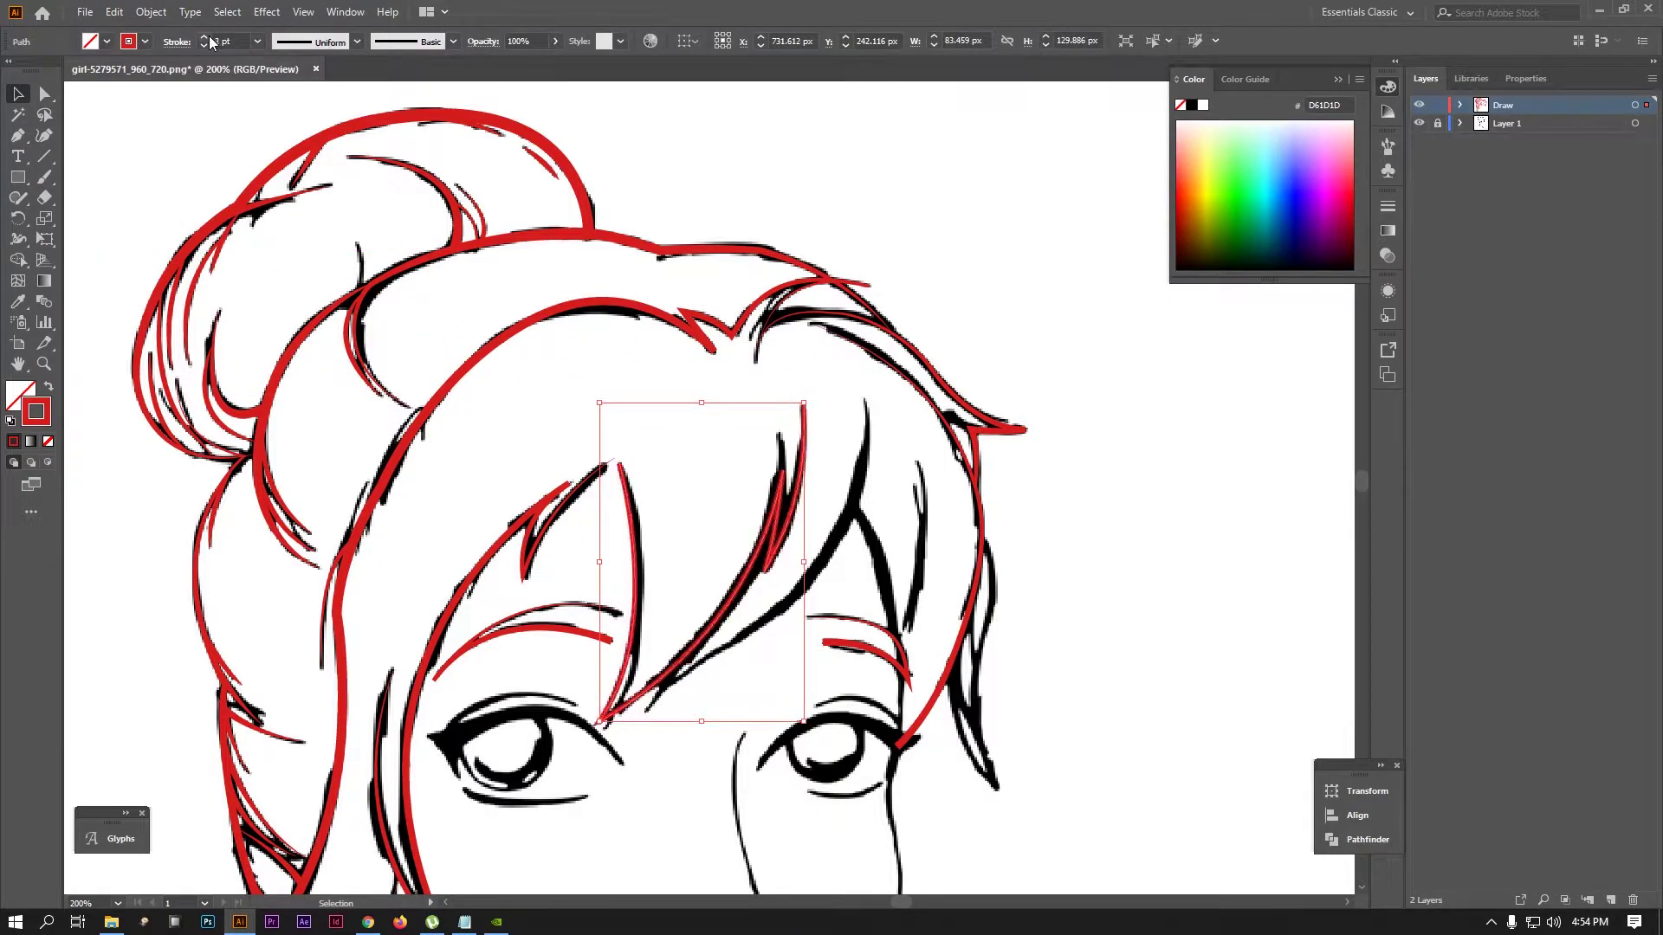
Give the first strand a 3 pt stroke with a lens-shaped tapered width profile
left_click(356, 41)
left_click(310, 110)
left_click(357, 41)
left_click(303, 177)
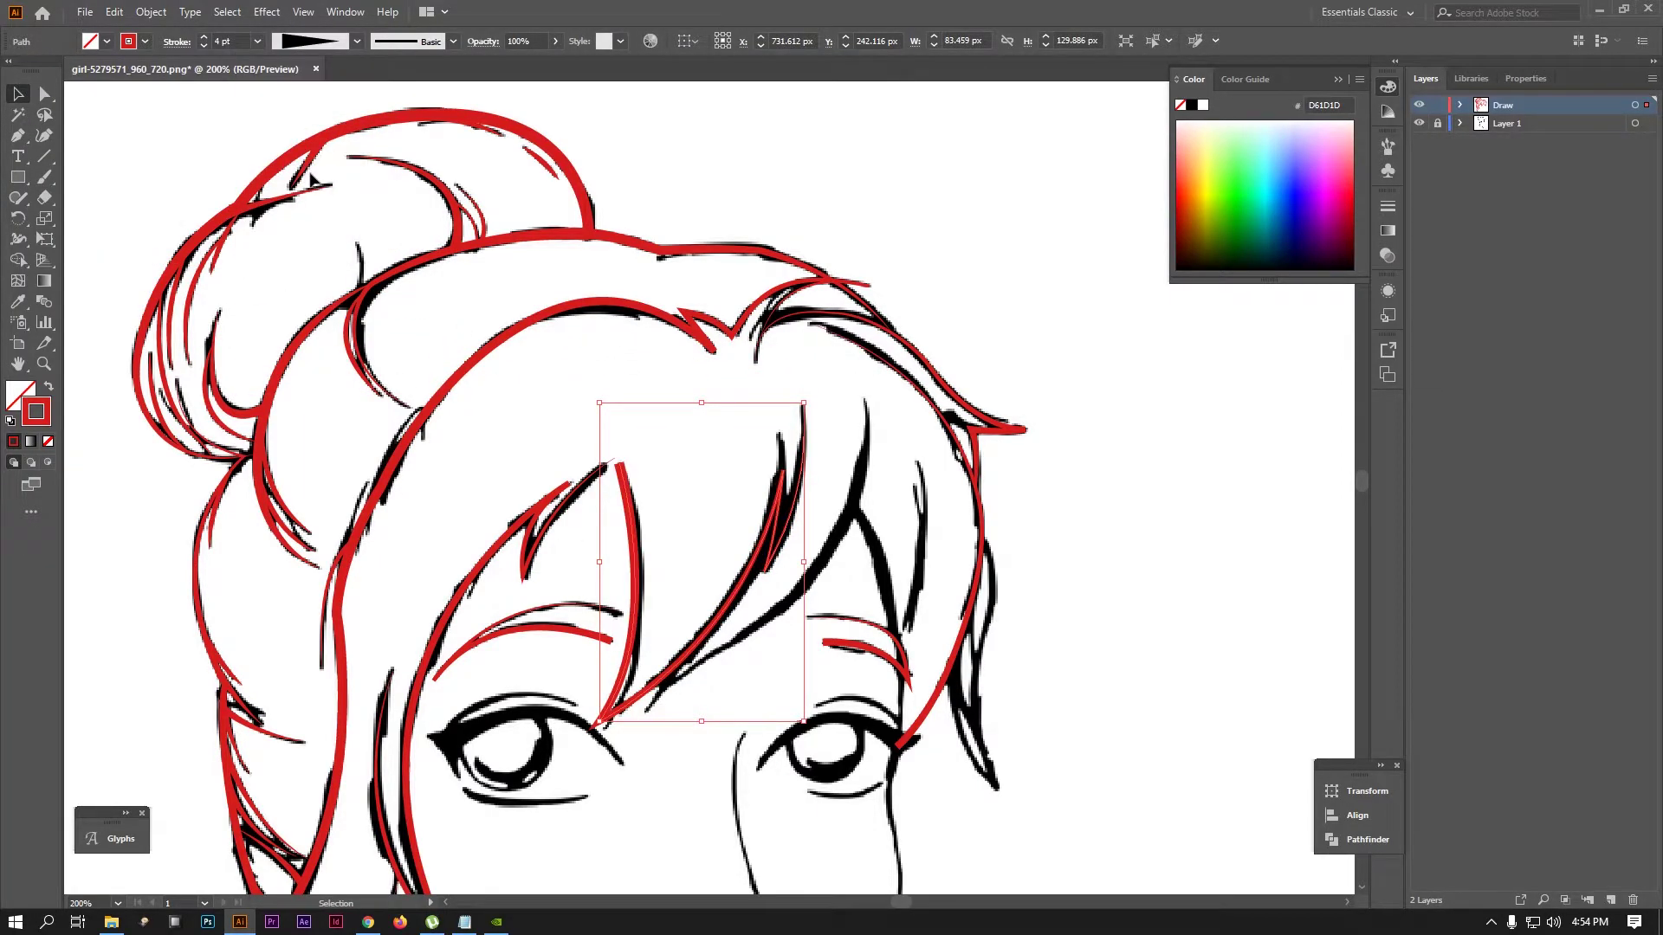
left_click(357, 41)
left_click(291, 98)
left_click(205, 46)
left_click(909, 233)
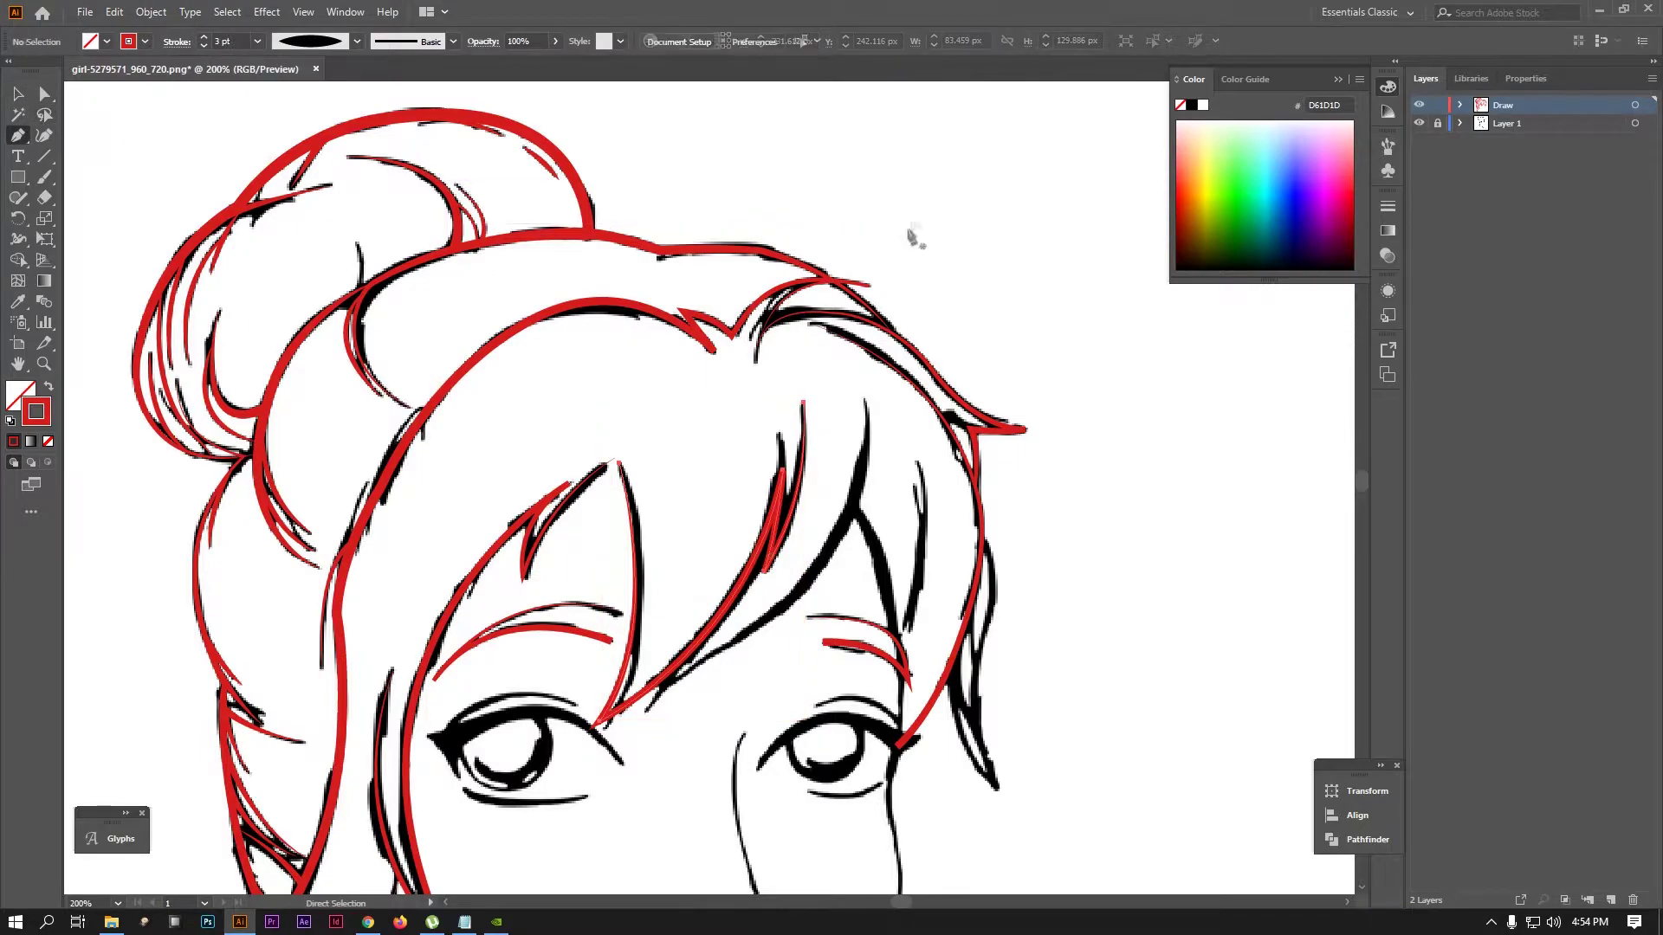
Trace the second bang strand with a curved Pen path
key("p")
key("ctrl+plus")
left_click(551, 314)
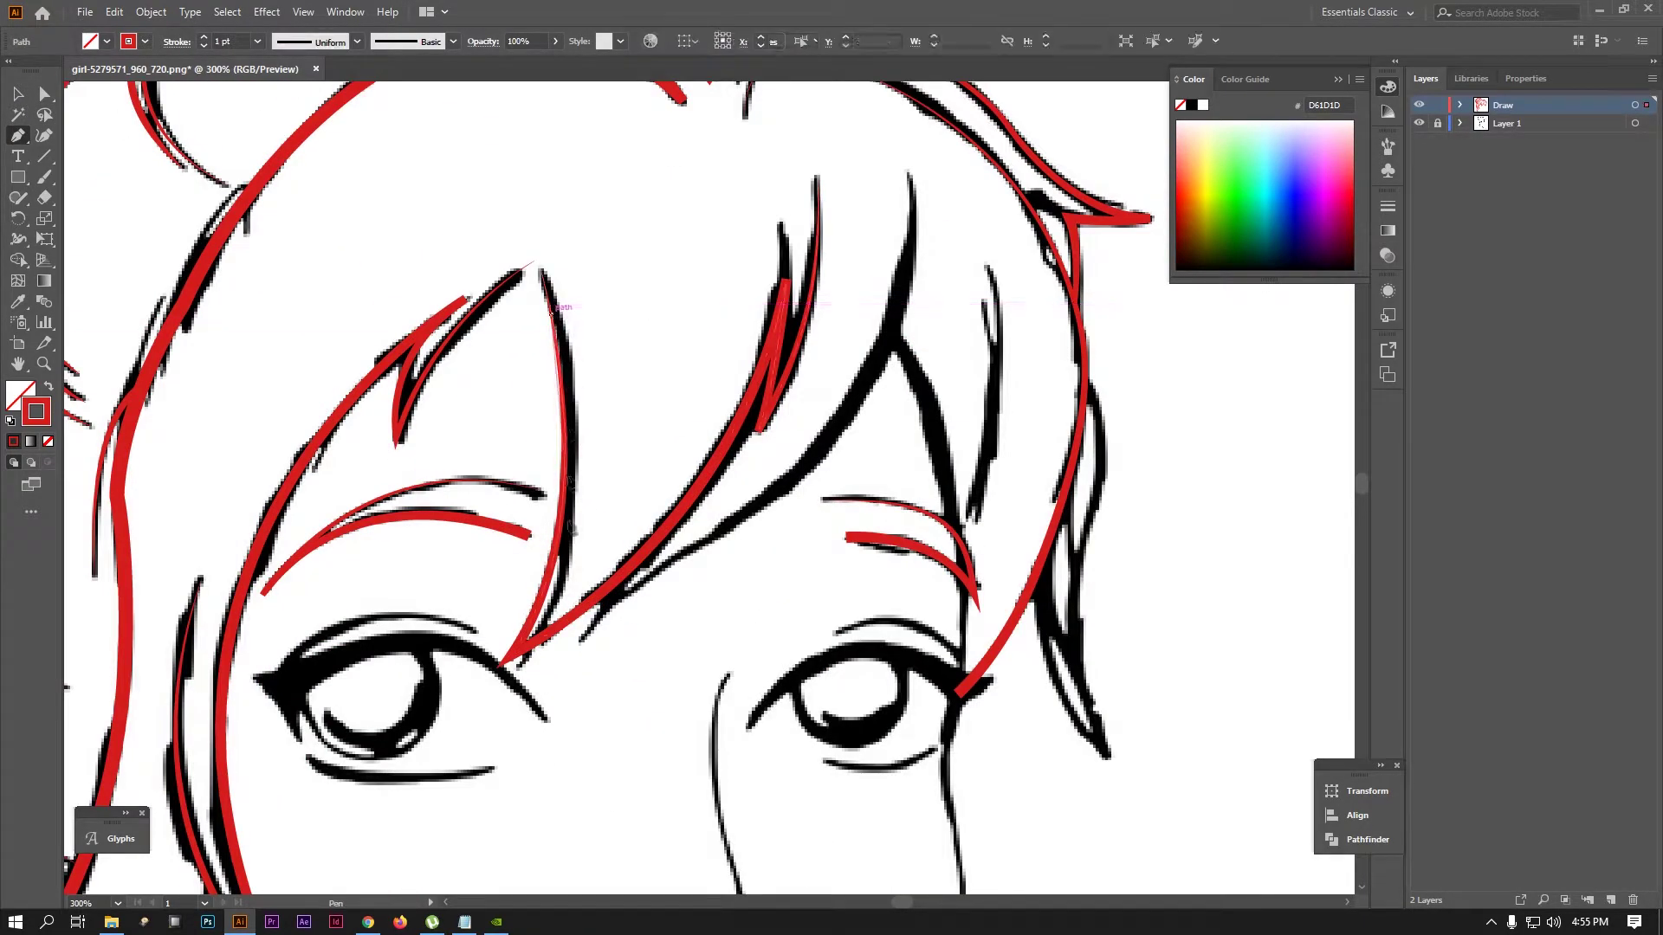
left_click_drag(534, 642, 459, 774)
key("v")
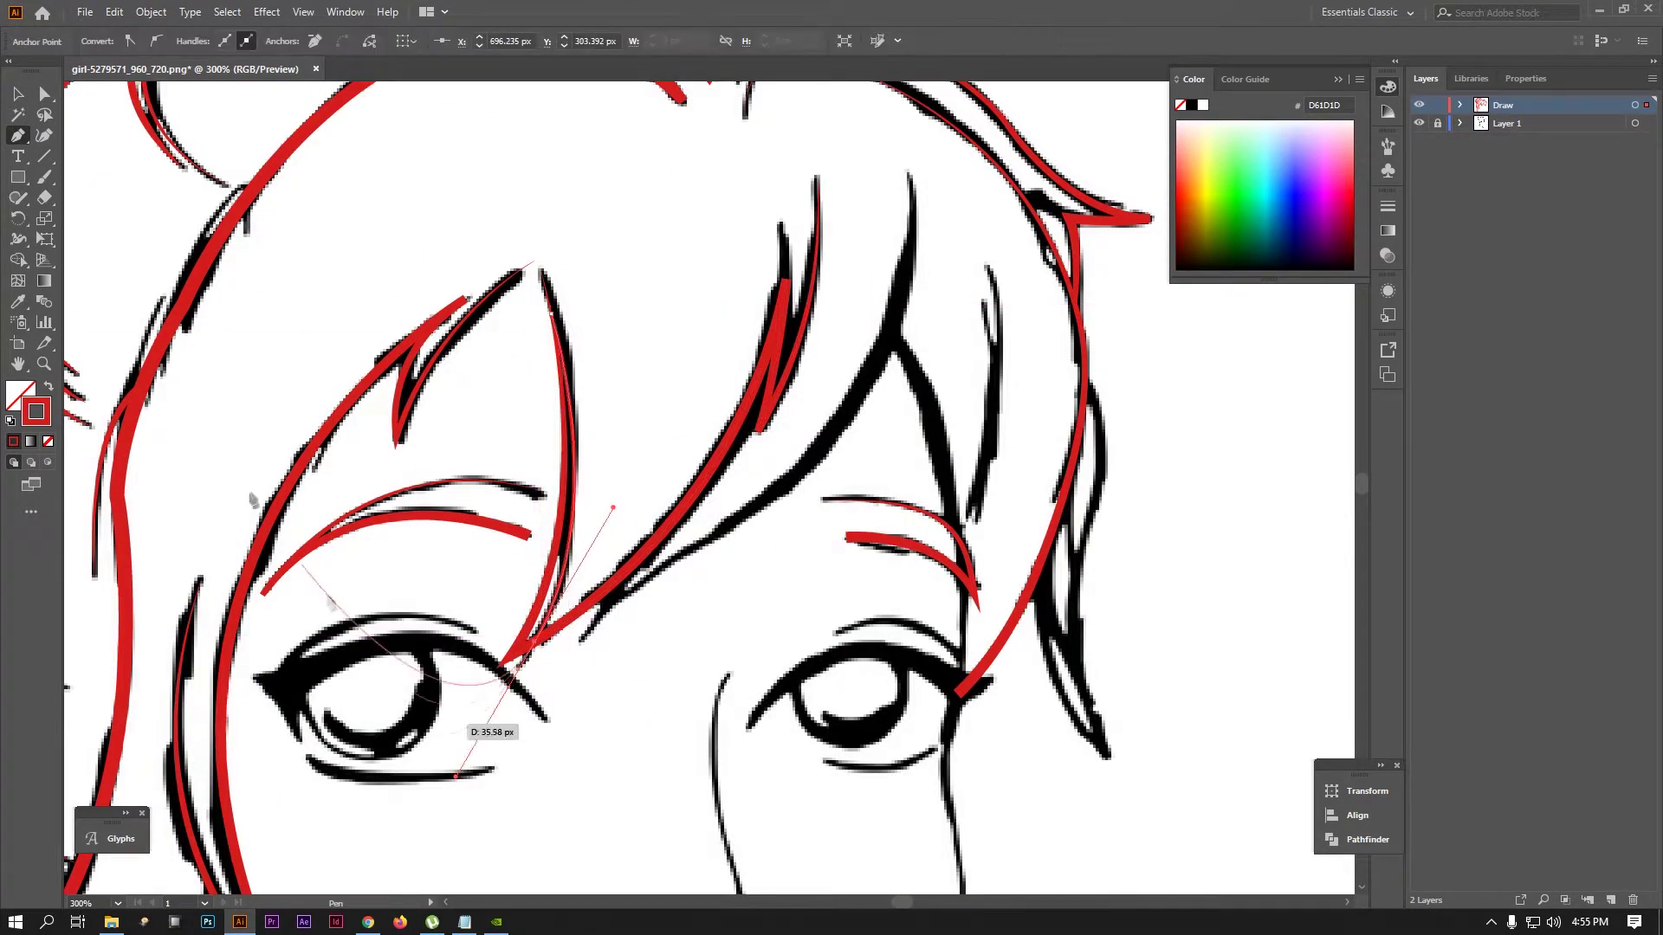
left_click(571, 558)
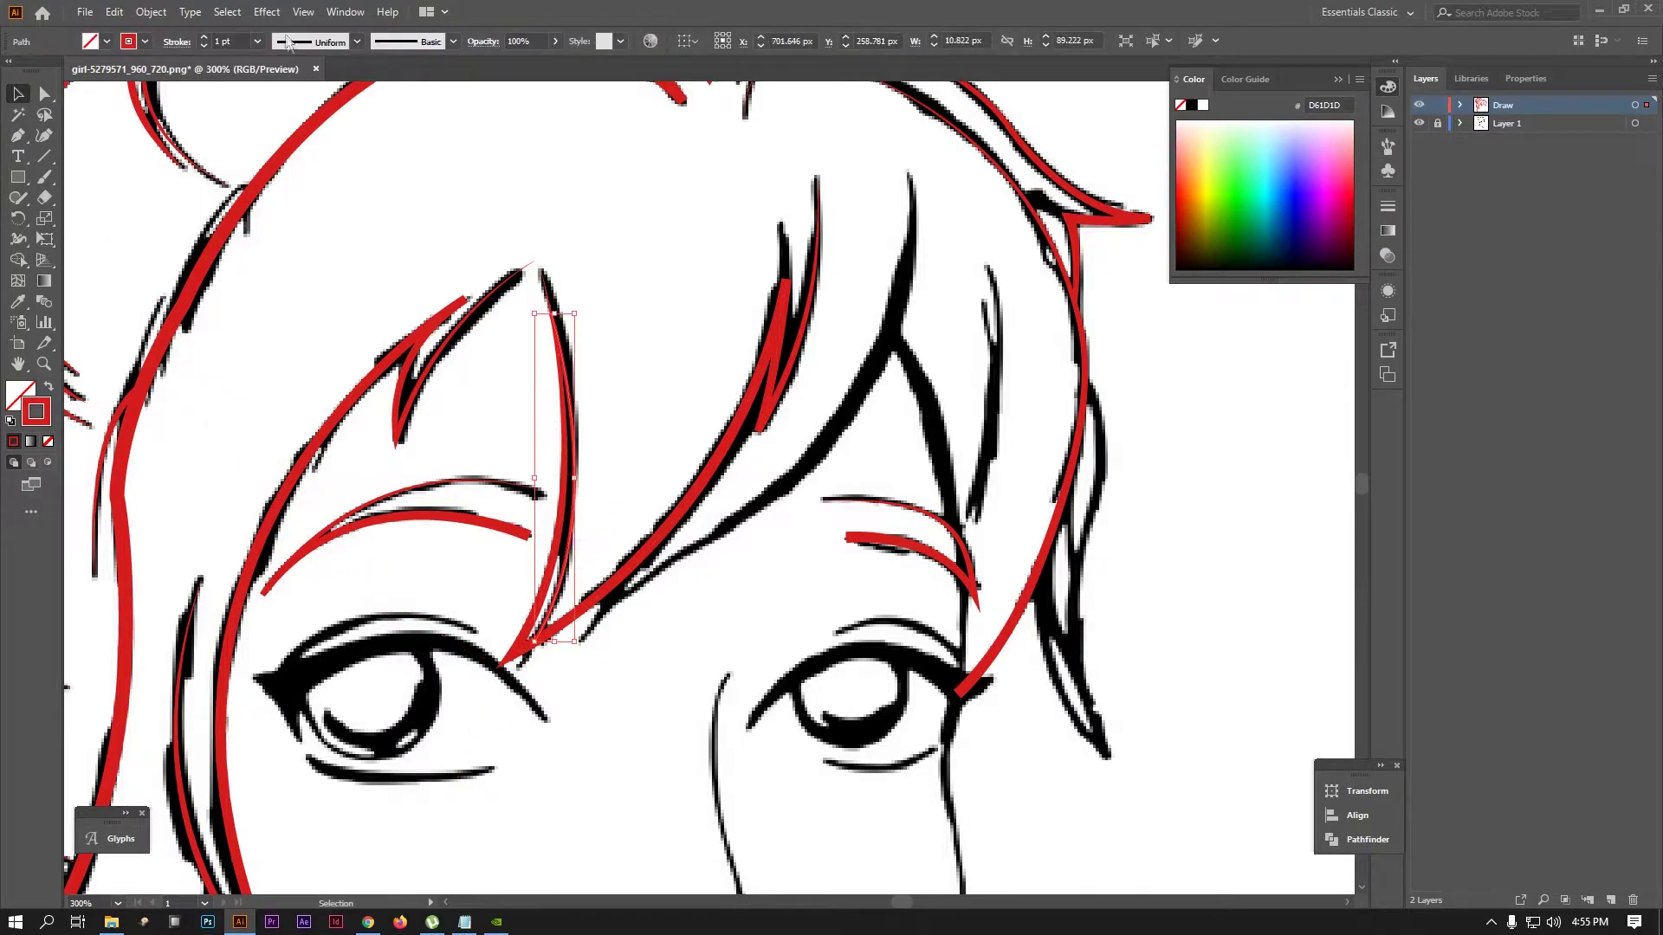
Give the second strand a 2 pt stroke with an ellipse-shaped tapered profile
left_click(204, 38)
left_click(333, 42)
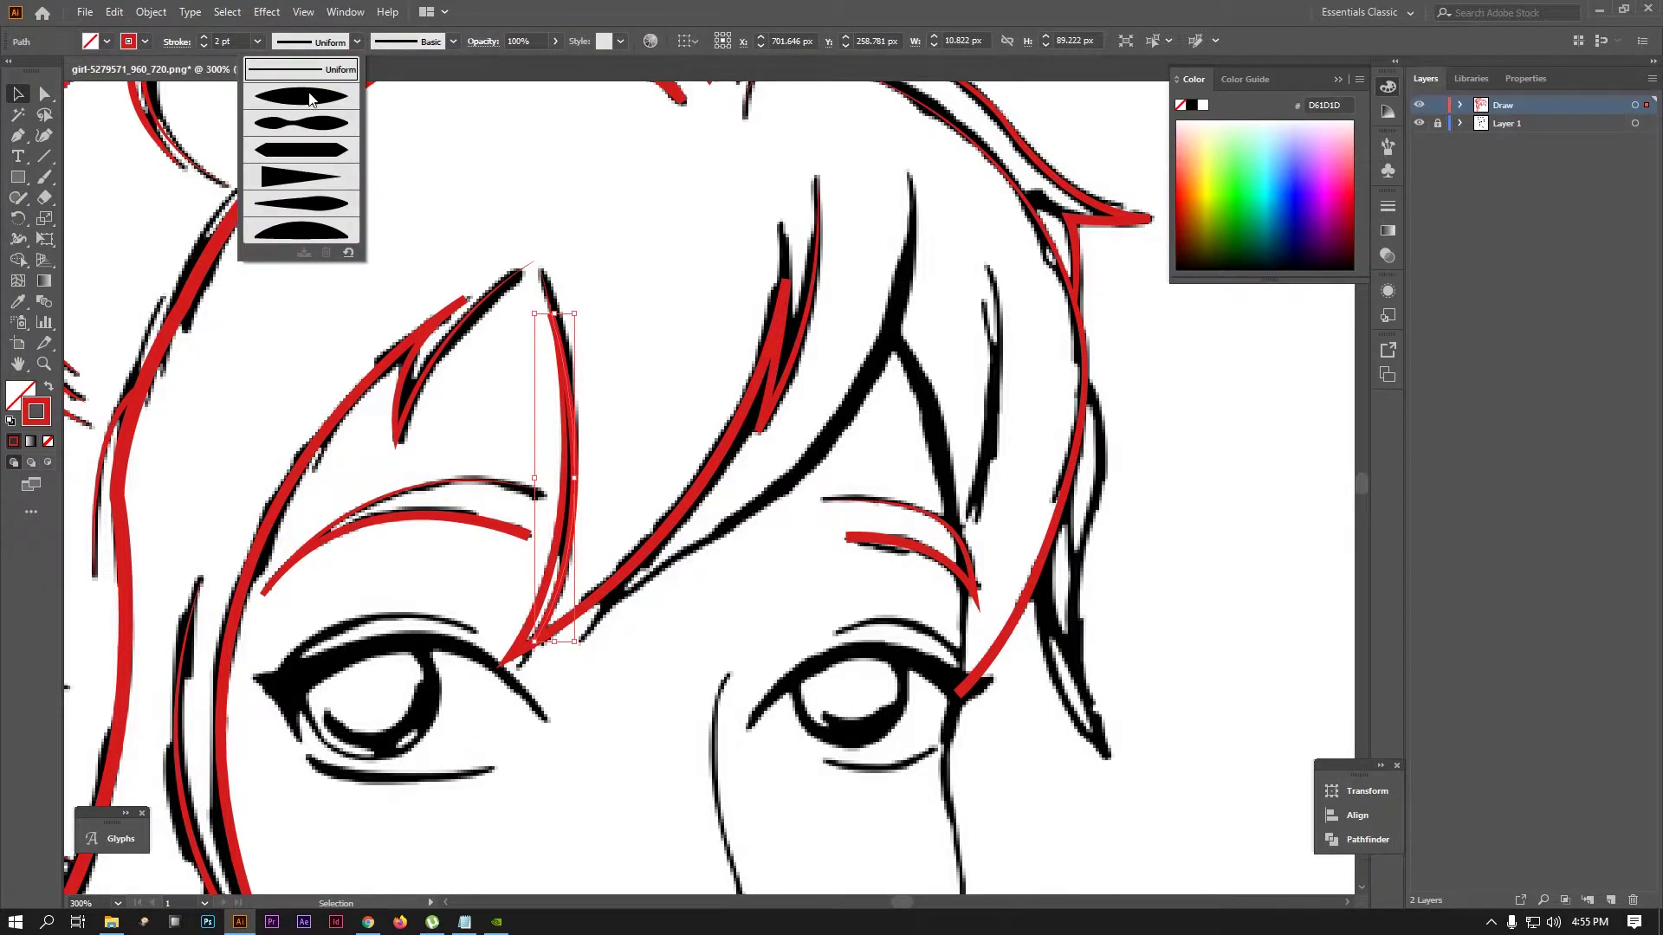
left_click(309, 98)
left_click(357, 41)
left_click(332, 182)
left_click(641, 309)
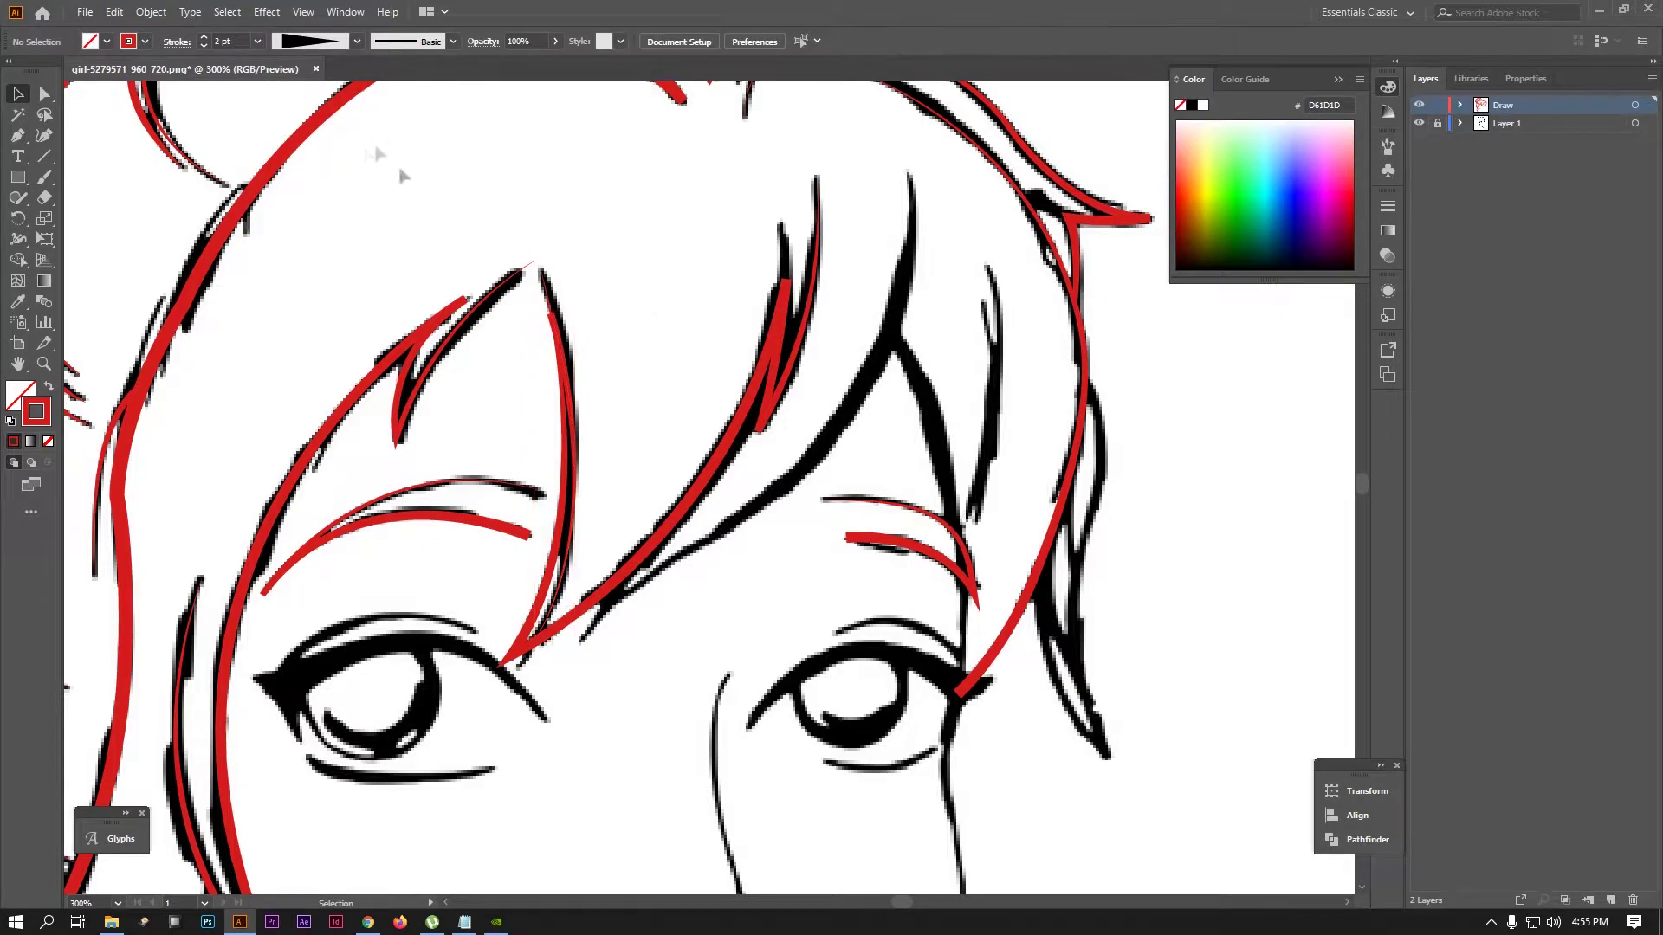
left_click(576, 472)
left_click(357, 42)
left_click(329, 109)
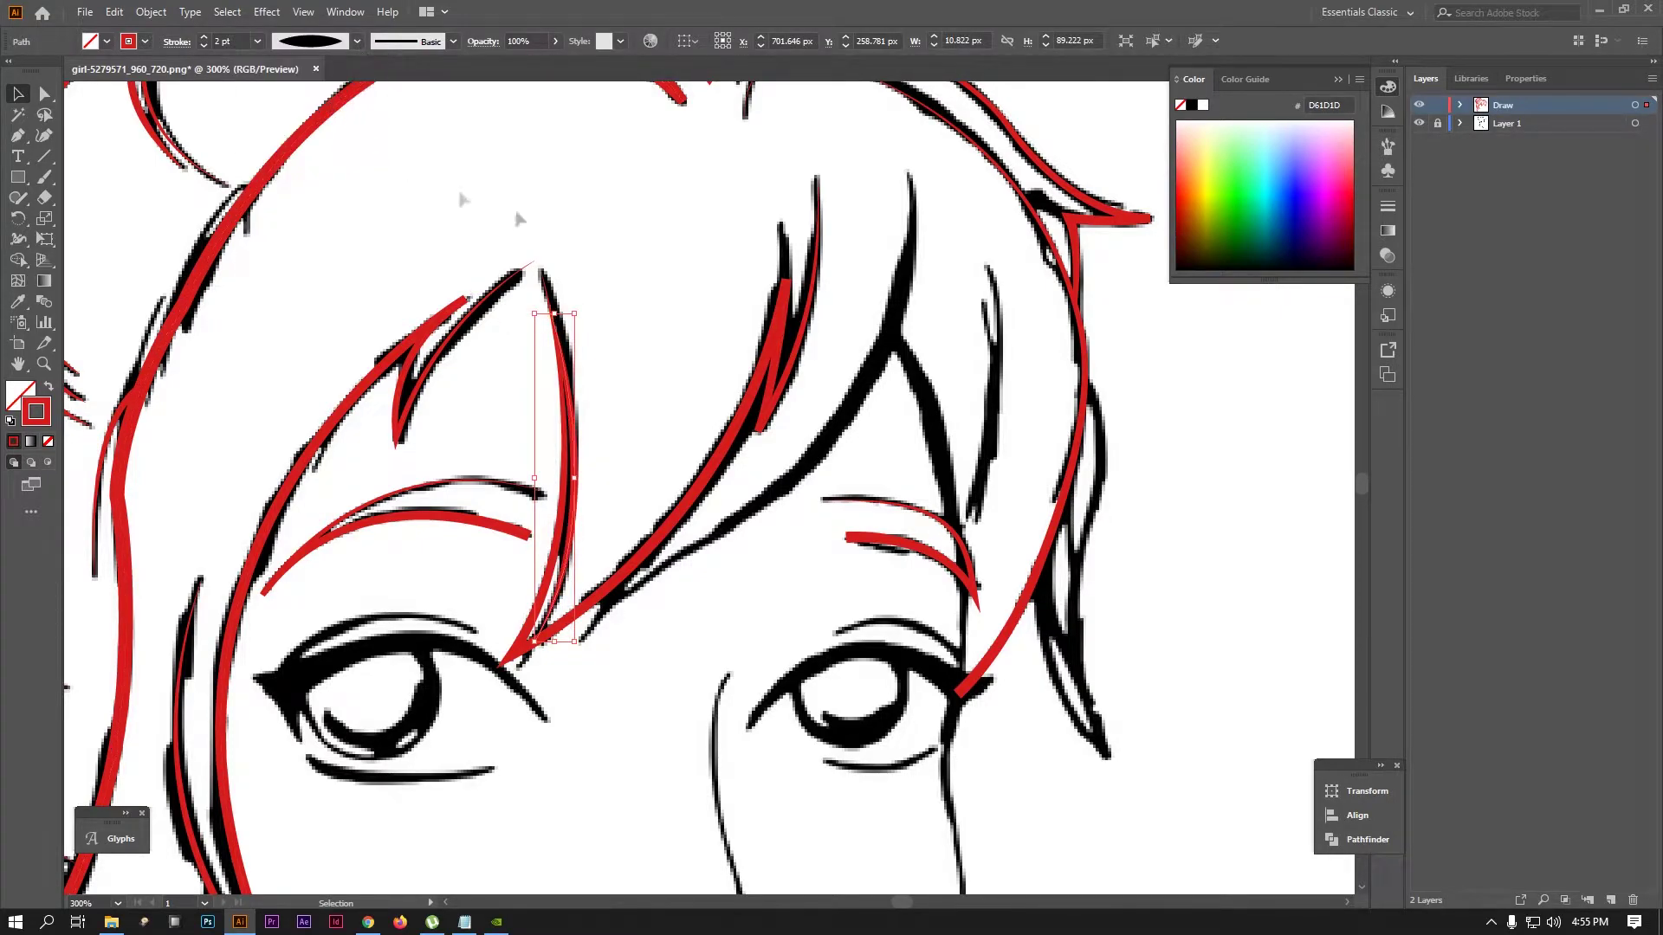
left_click(626, 239)
Trace the third bang strand with a curved Pen path
key("ctrl+minus")
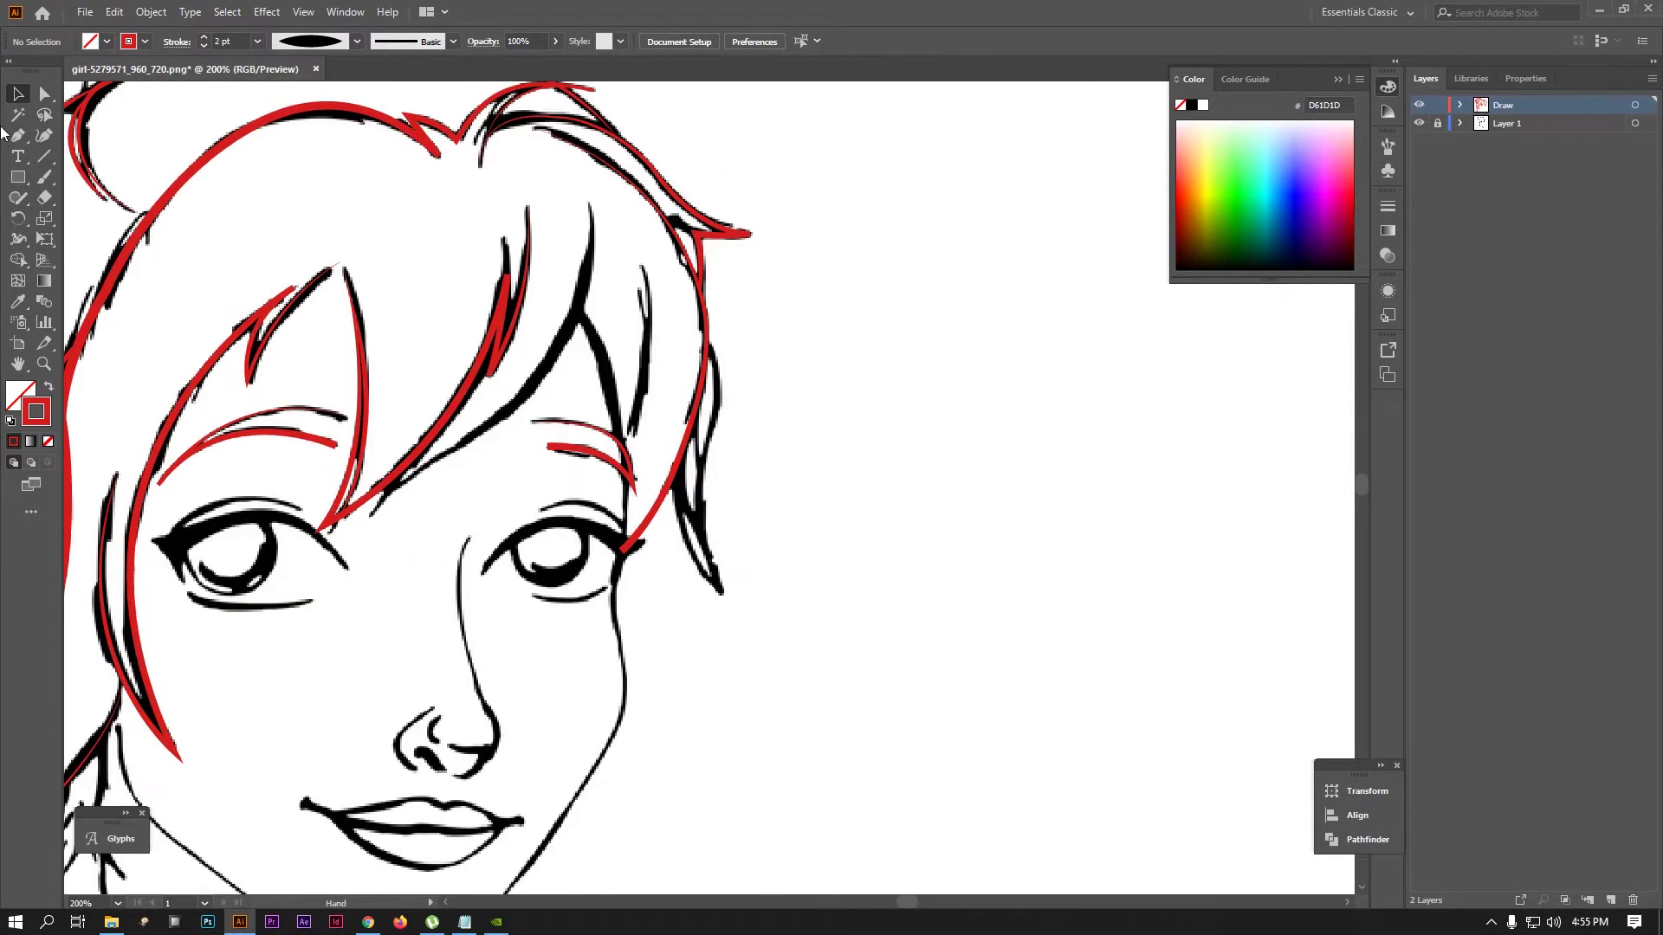
left_click_drag(383, 320, 362, 303)
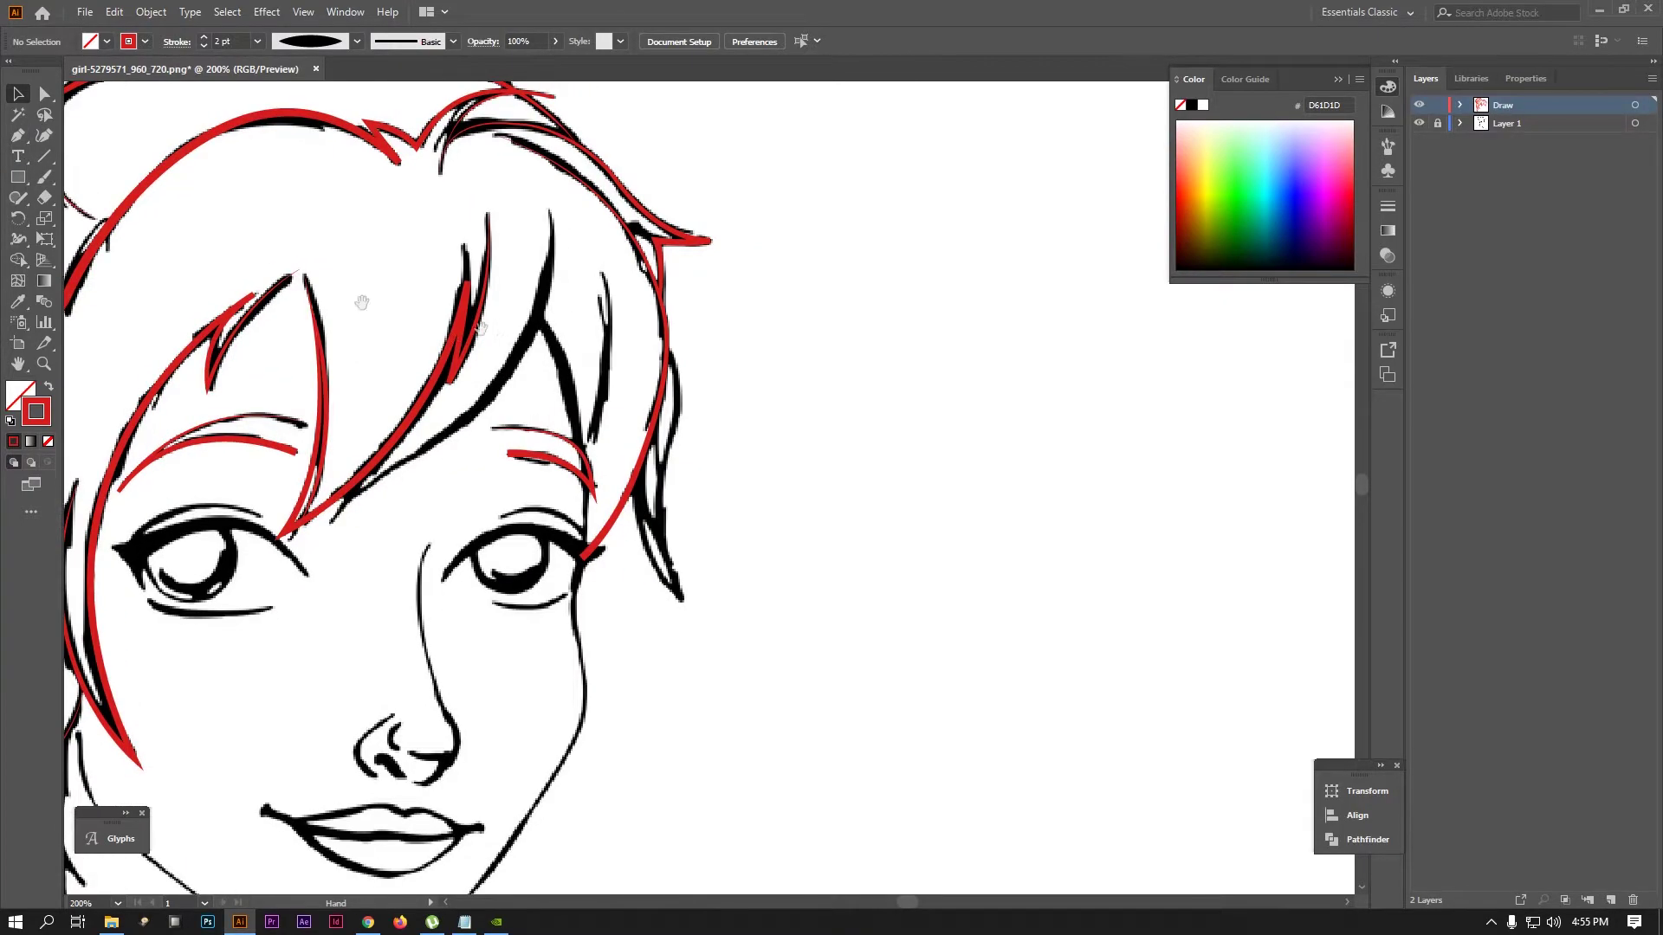
left_click(15, 144)
key("ctrl+plus")
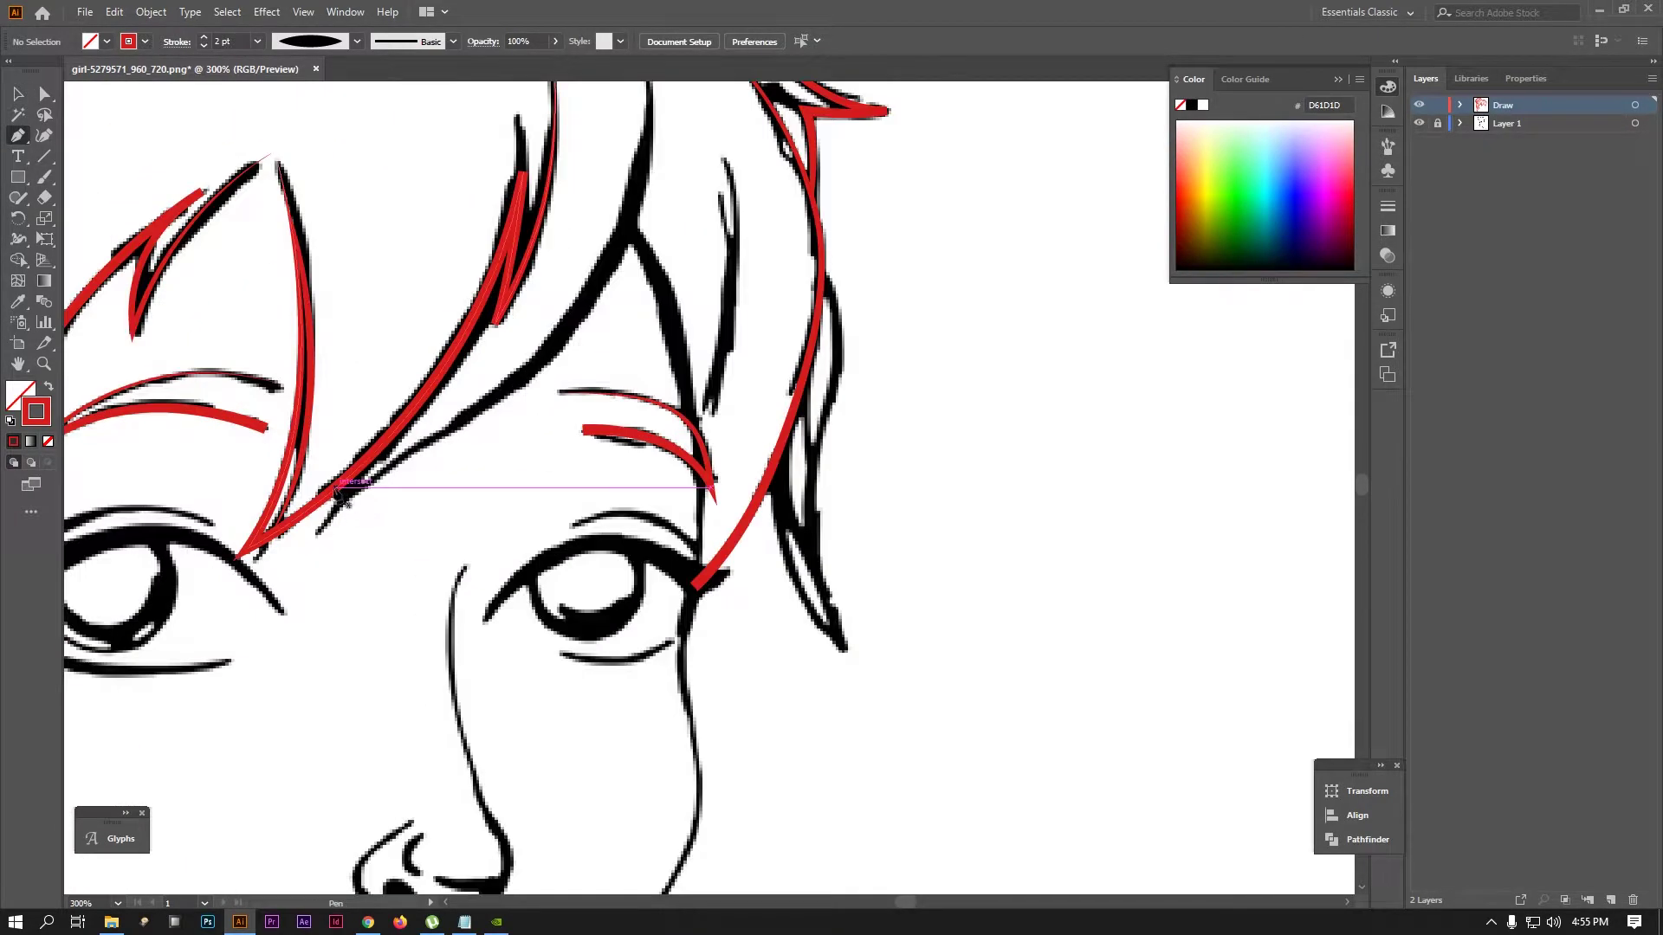
scroll(468, 485, "up", 2)
left_click(297, 597)
left_click_drag(546, 419, 643, 295)
key("ctrl+minus")
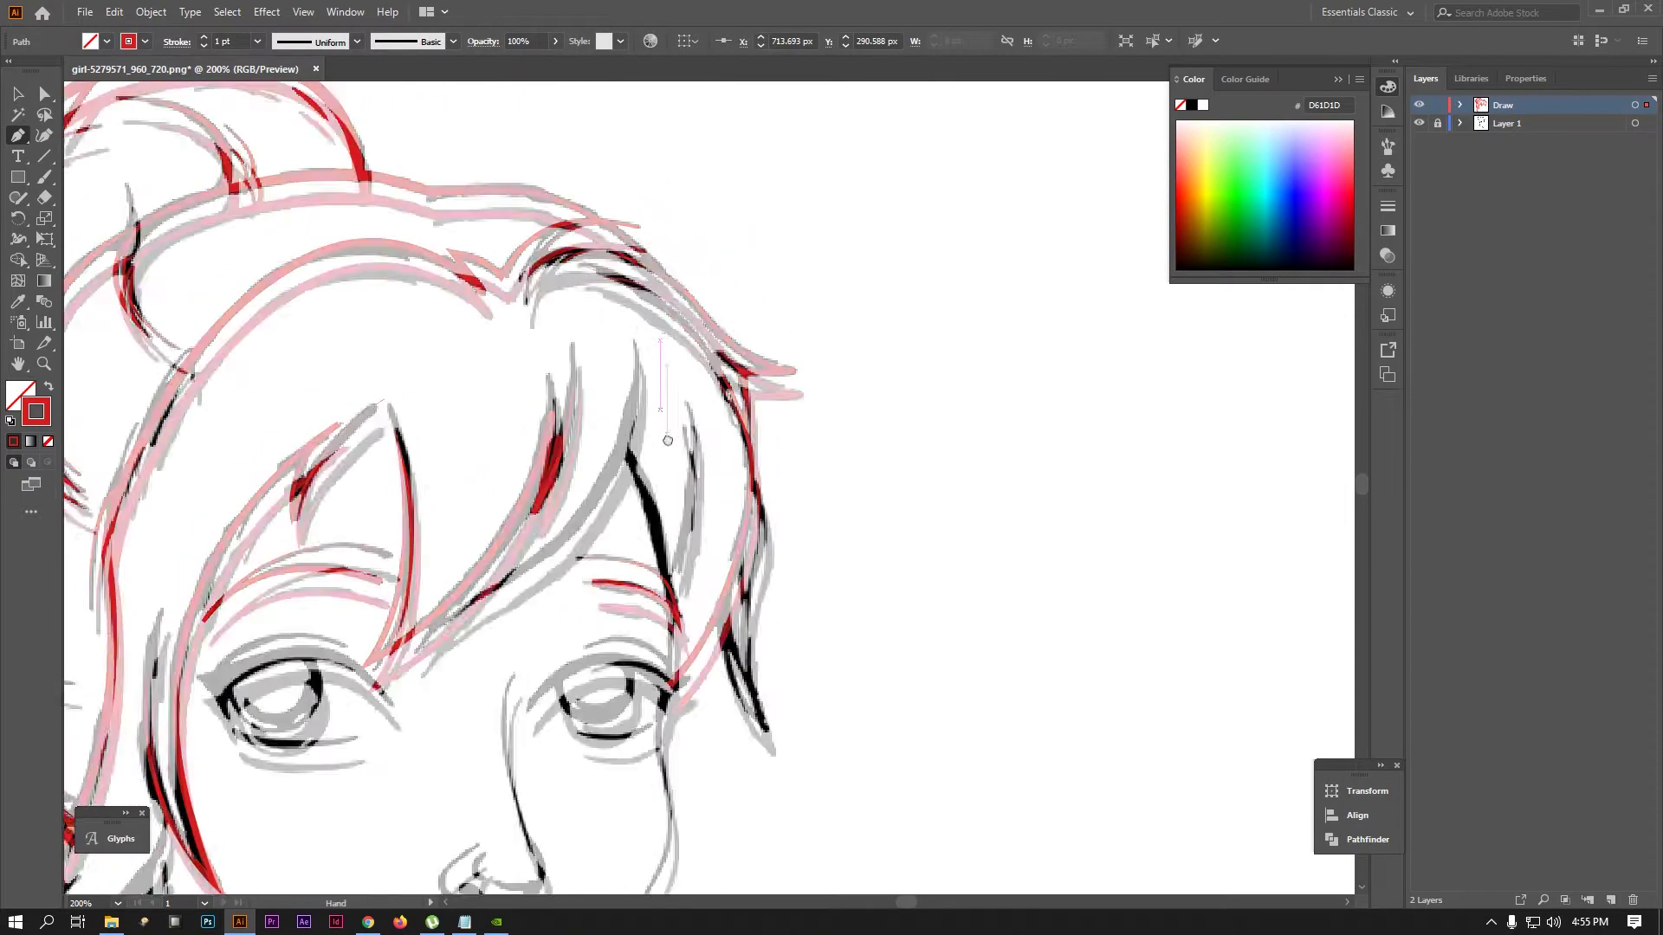
key("v")
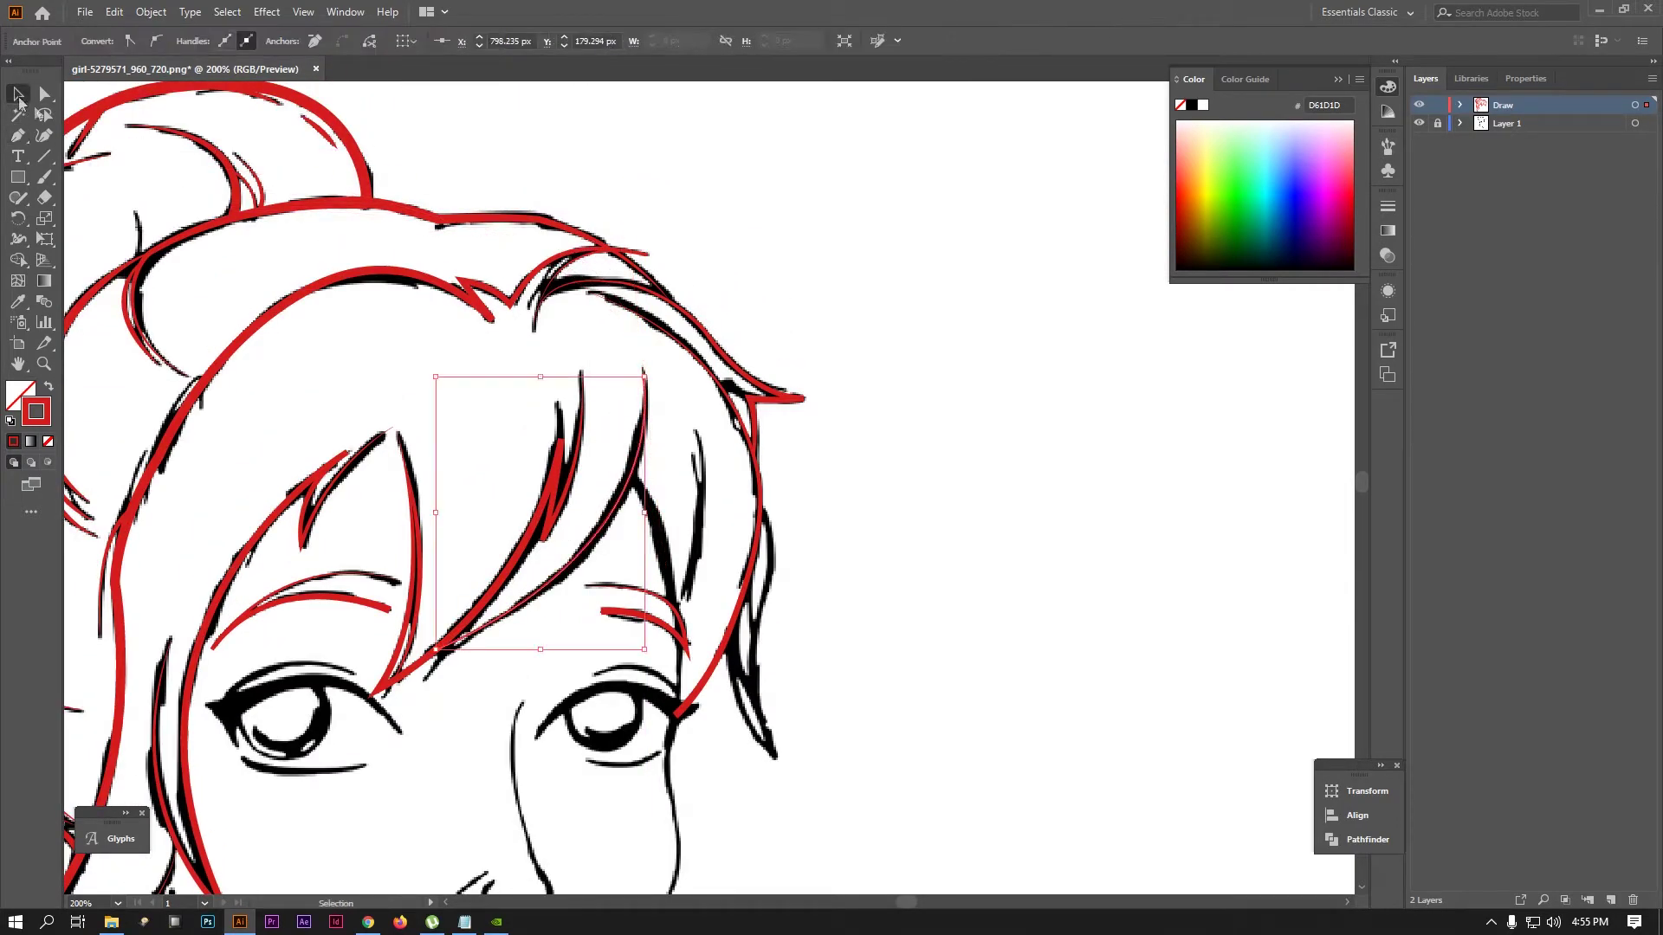
Give the third strand a tapered 3 pt stroke
left_click(204, 39)
left_click(205, 39)
left_click(336, 42)
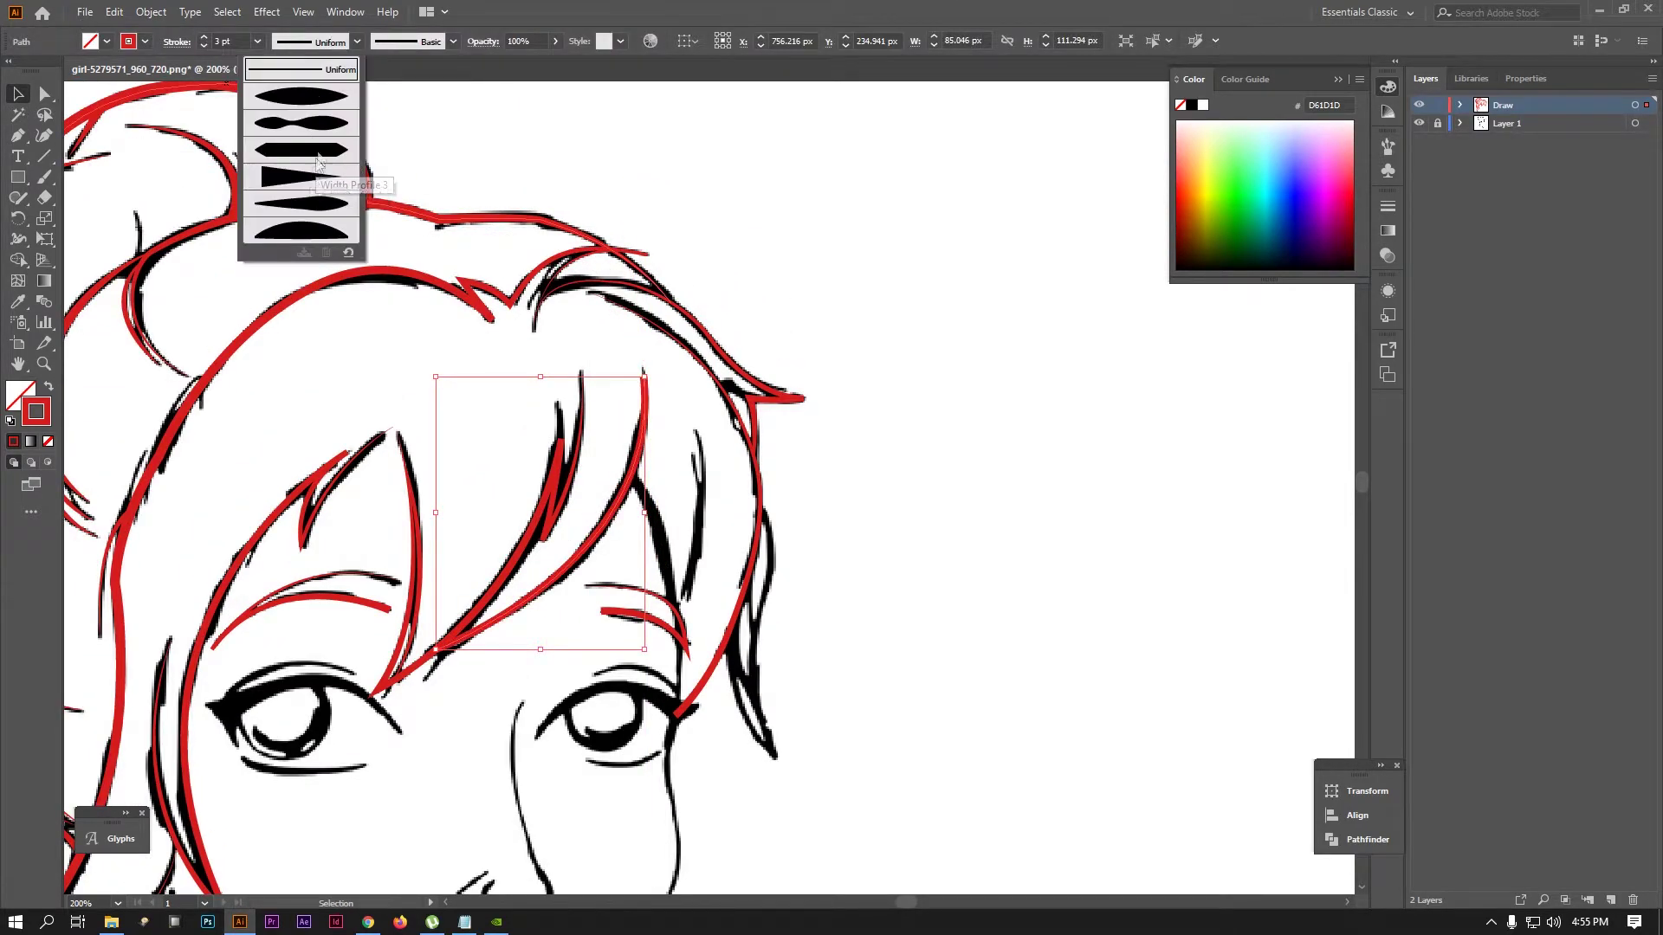
left_click(314, 174)
left_click(879, 463)
scroll(606, 390, "down", 2)
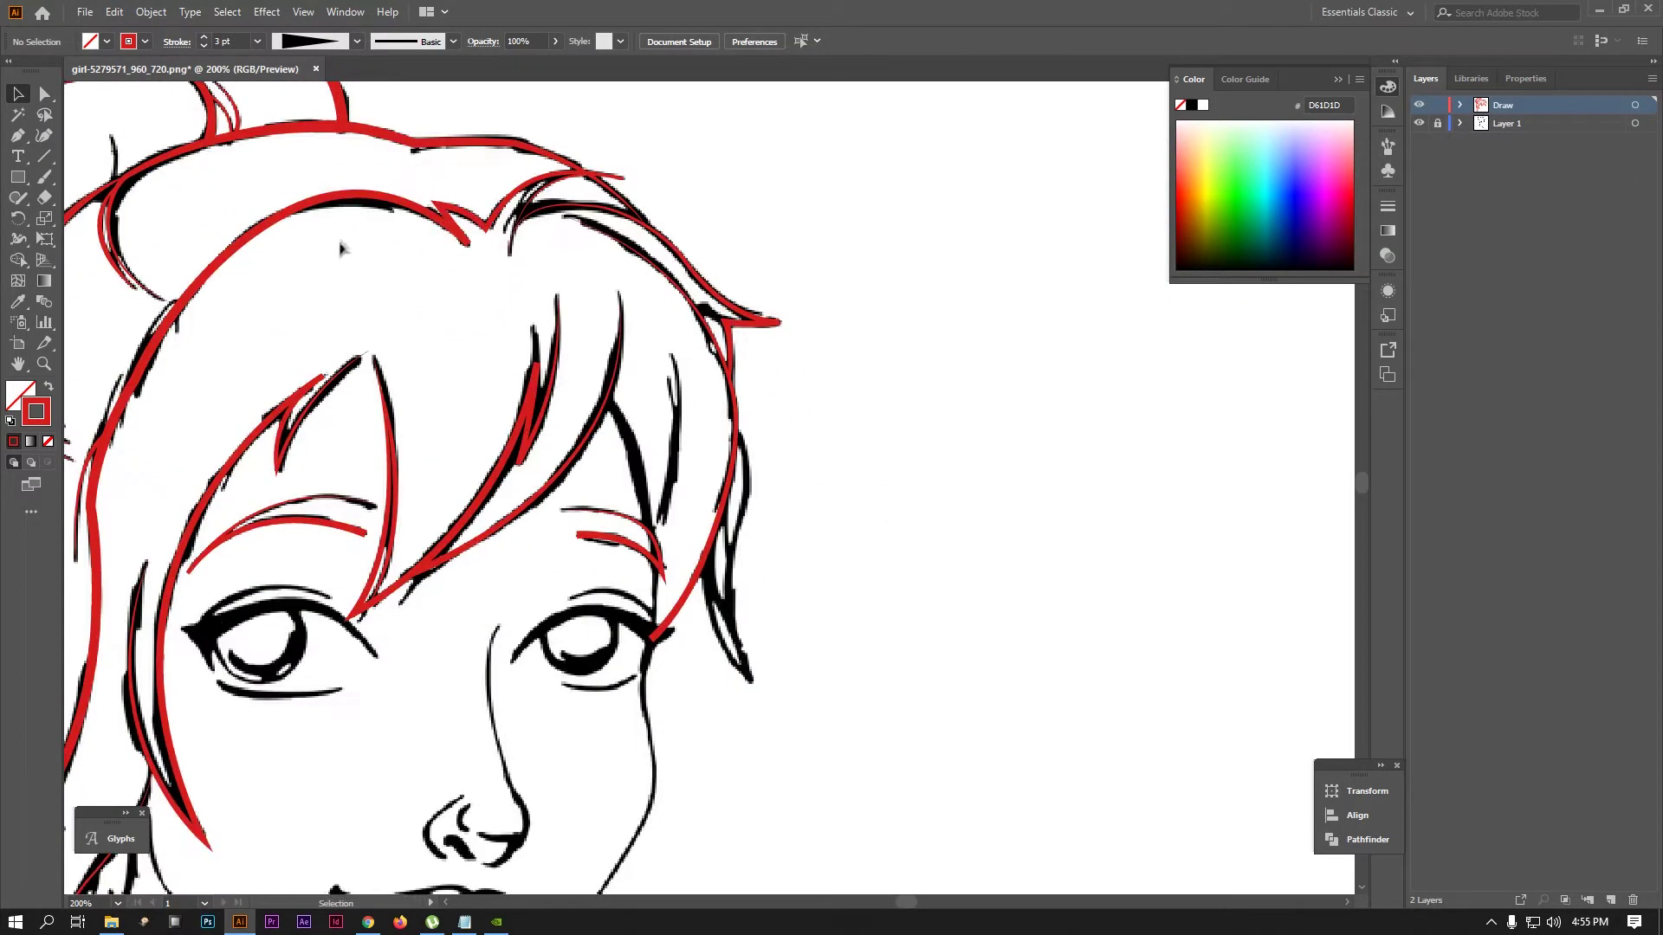
left_click(520, 434)
key("p")
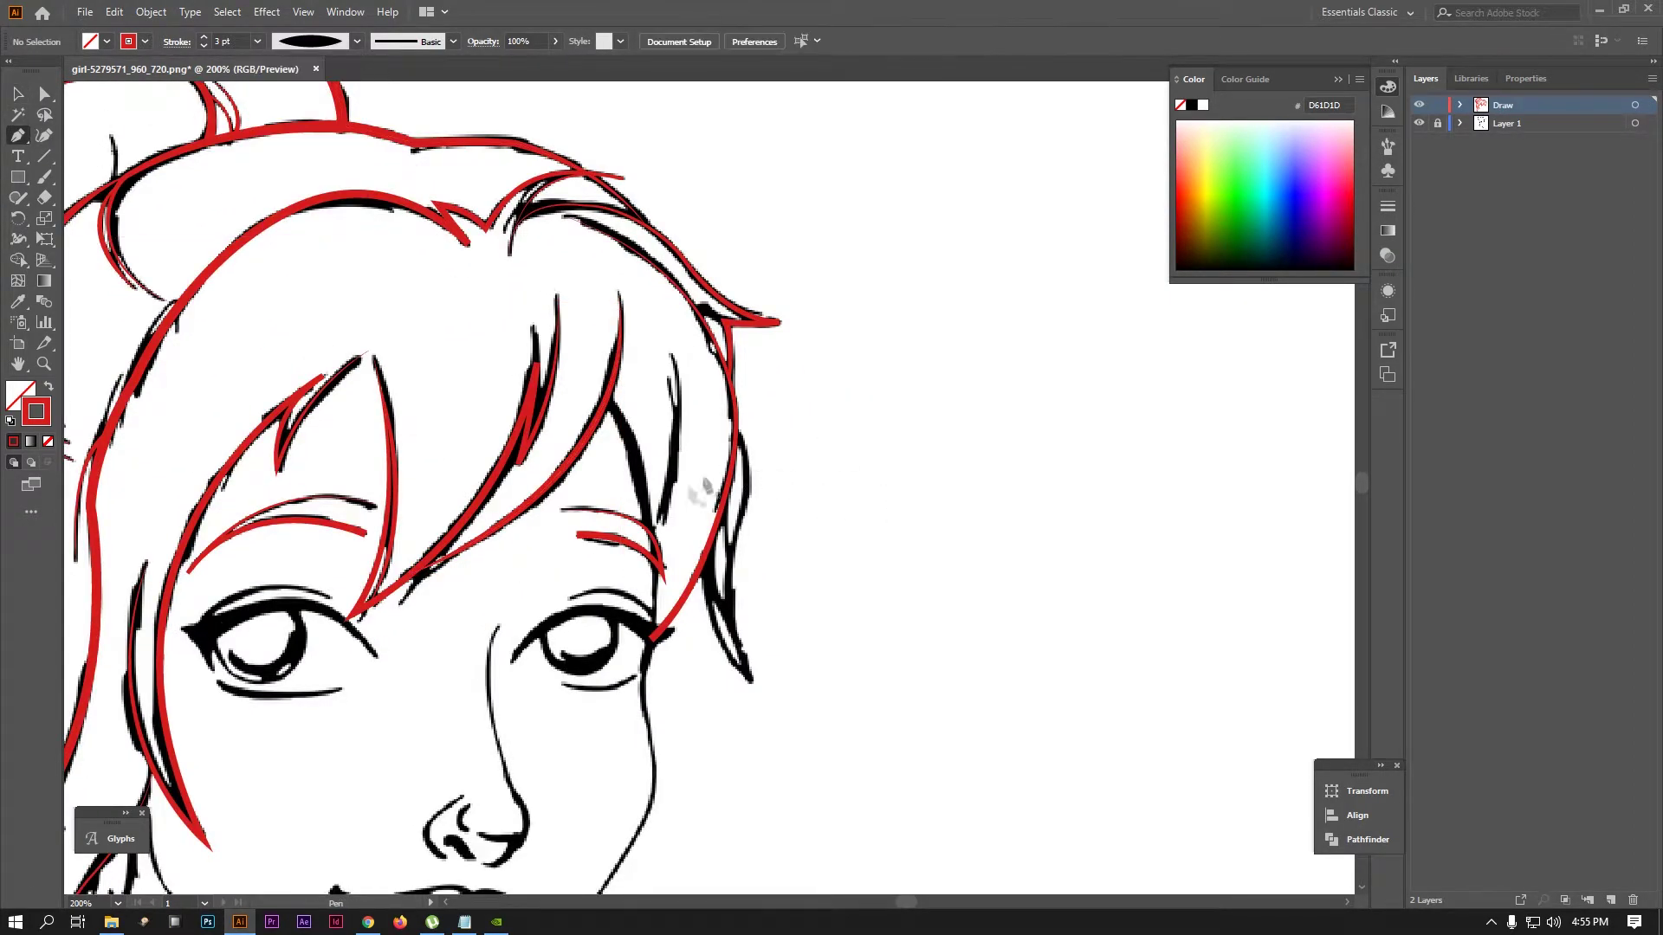
scroll(634, 416, "up", 1)
Trace the face outline from beside the eye down along the jawline
left_click(596, 403)
scroll(705, 564, "down", 3)
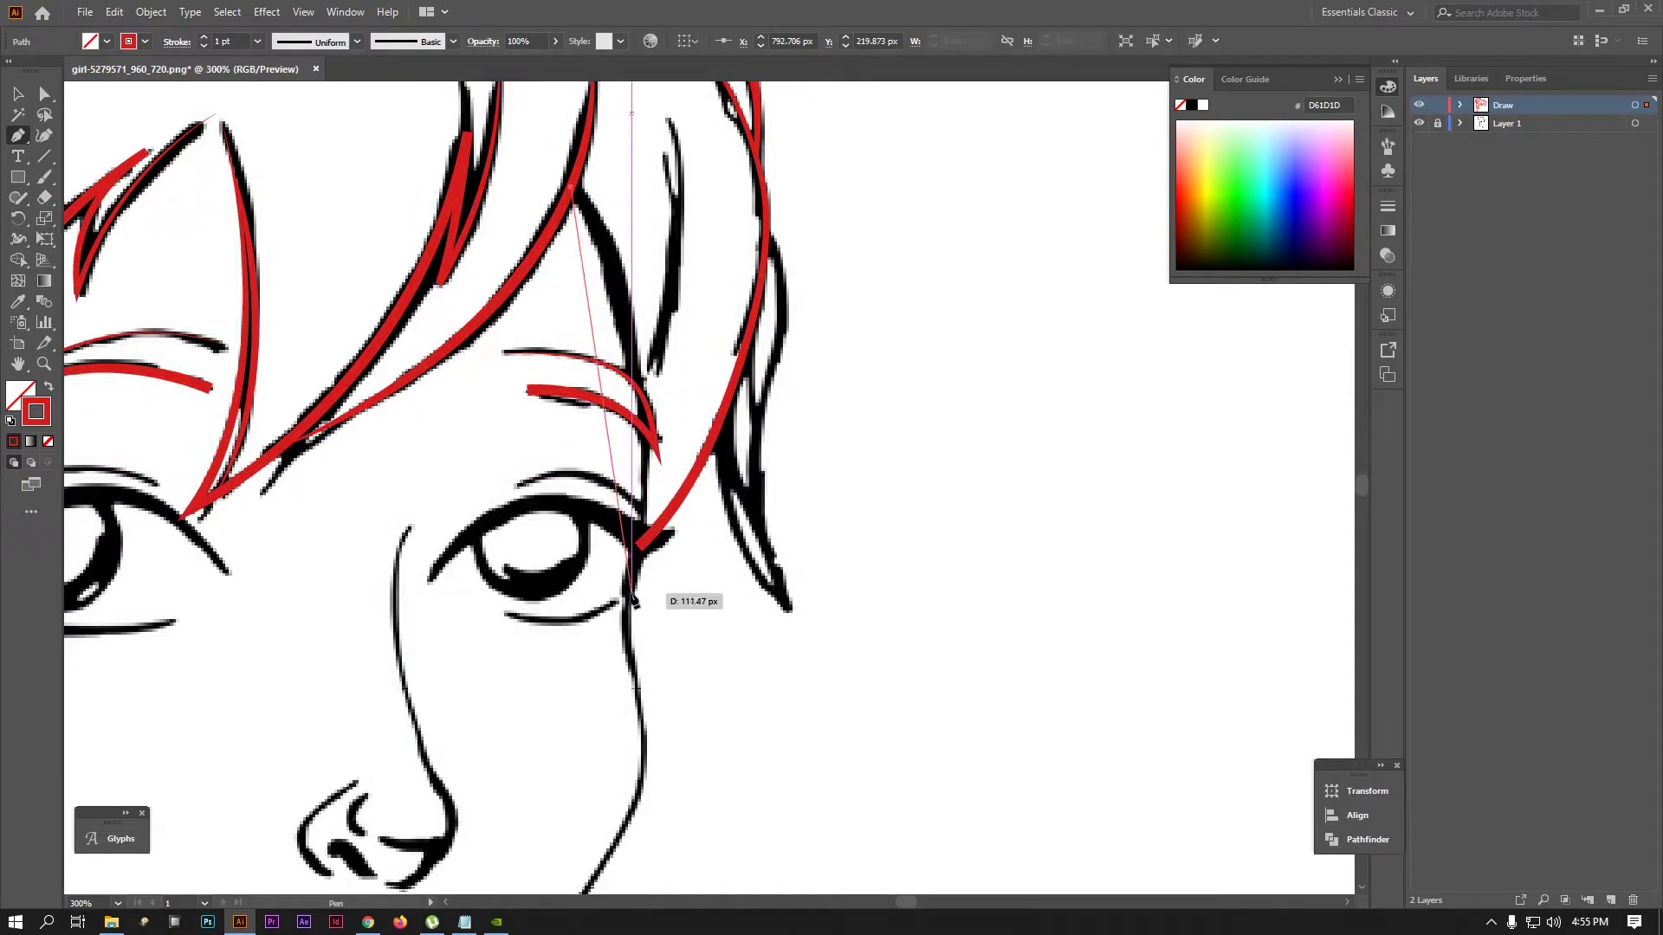
left_click_drag(624, 598, 582, 821)
left_click_drag(633, 649, 637, 398)
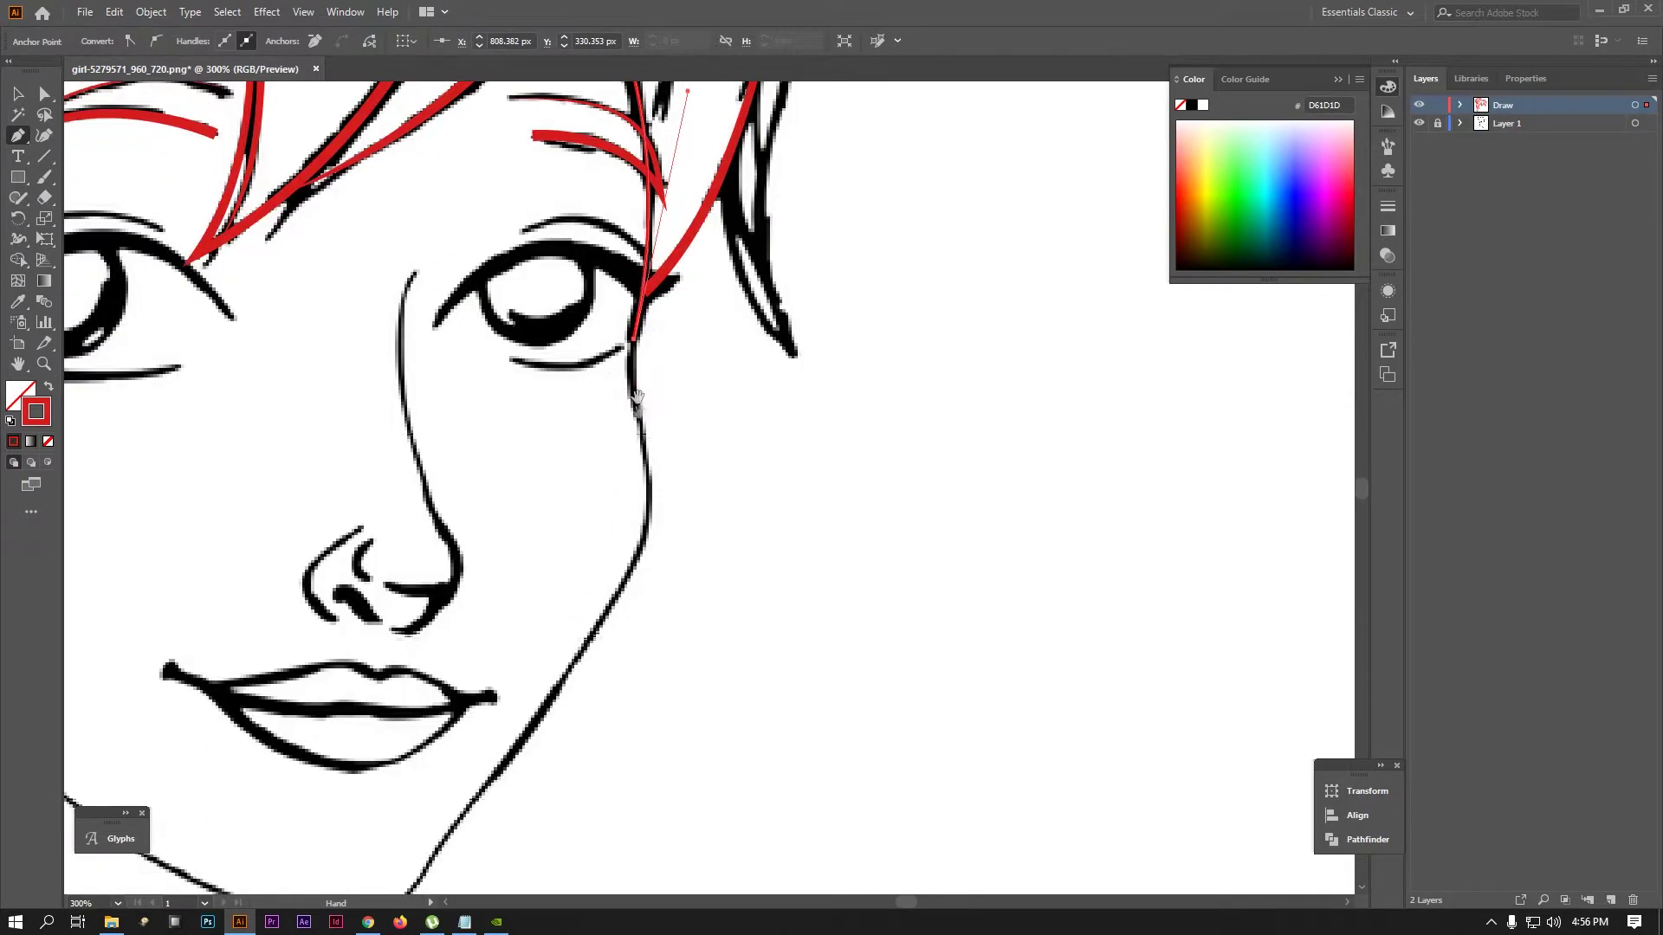
left_click_drag(654, 530, 694, 379)
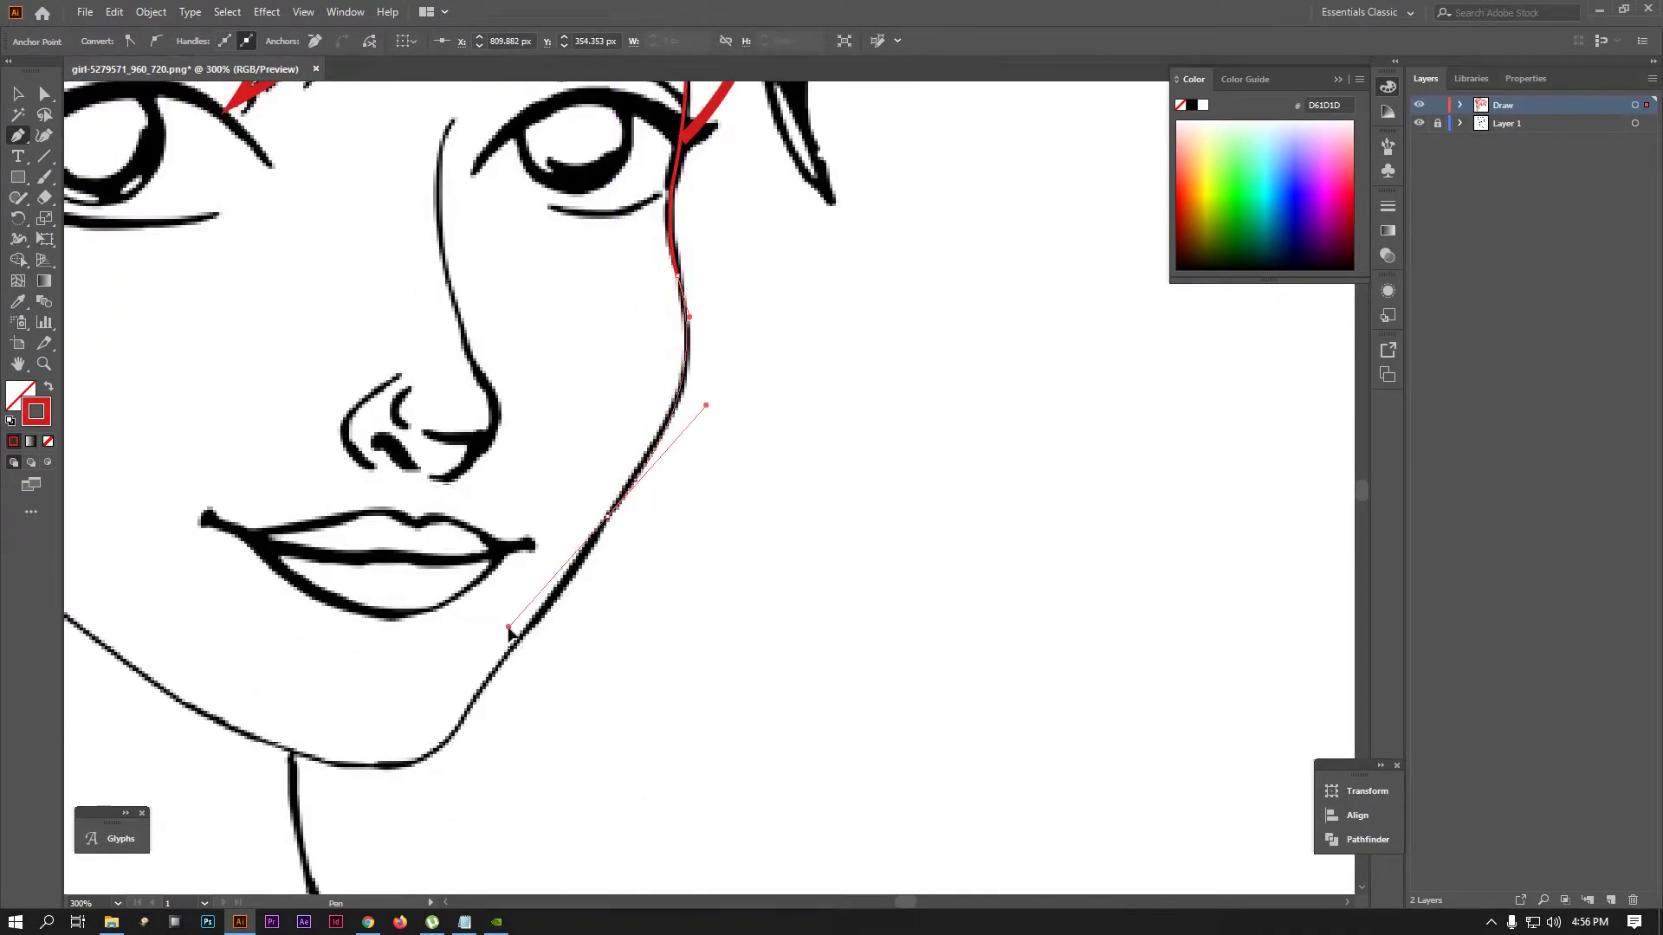
left_click_drag(649, 455, 691, 399)
Continue the face outline around the chin and up the left jaw
scroll(609, 515, "down", 2)
scroll(598, 537, "left", 1)
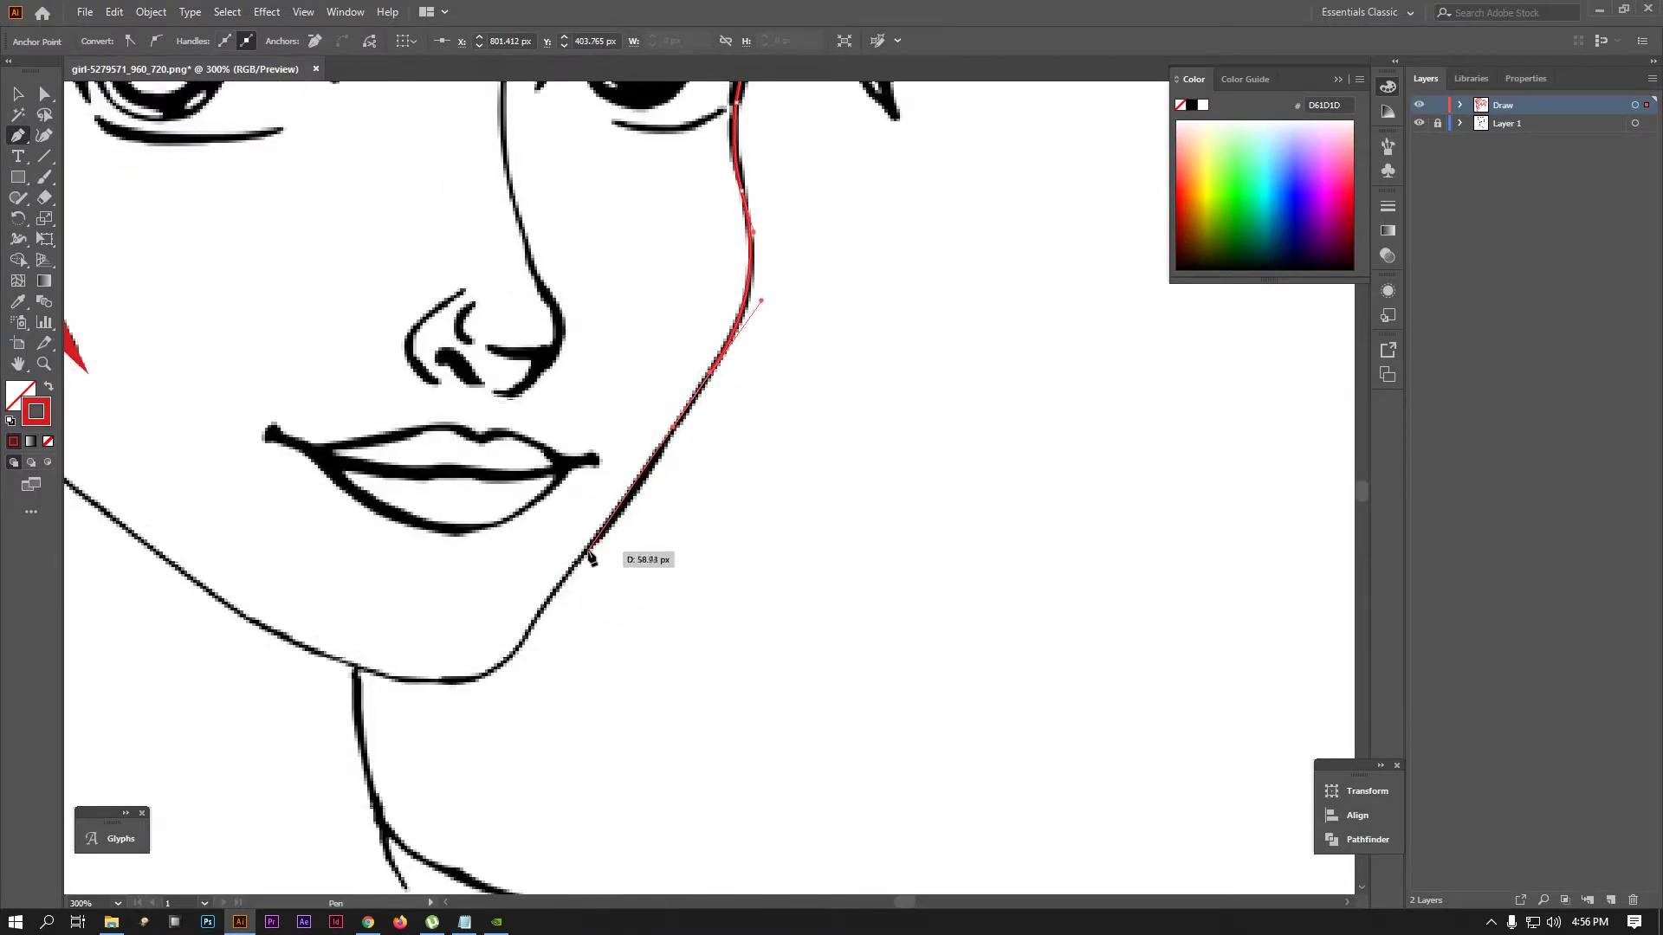
left_click_drag(551, 595, 521, 658)
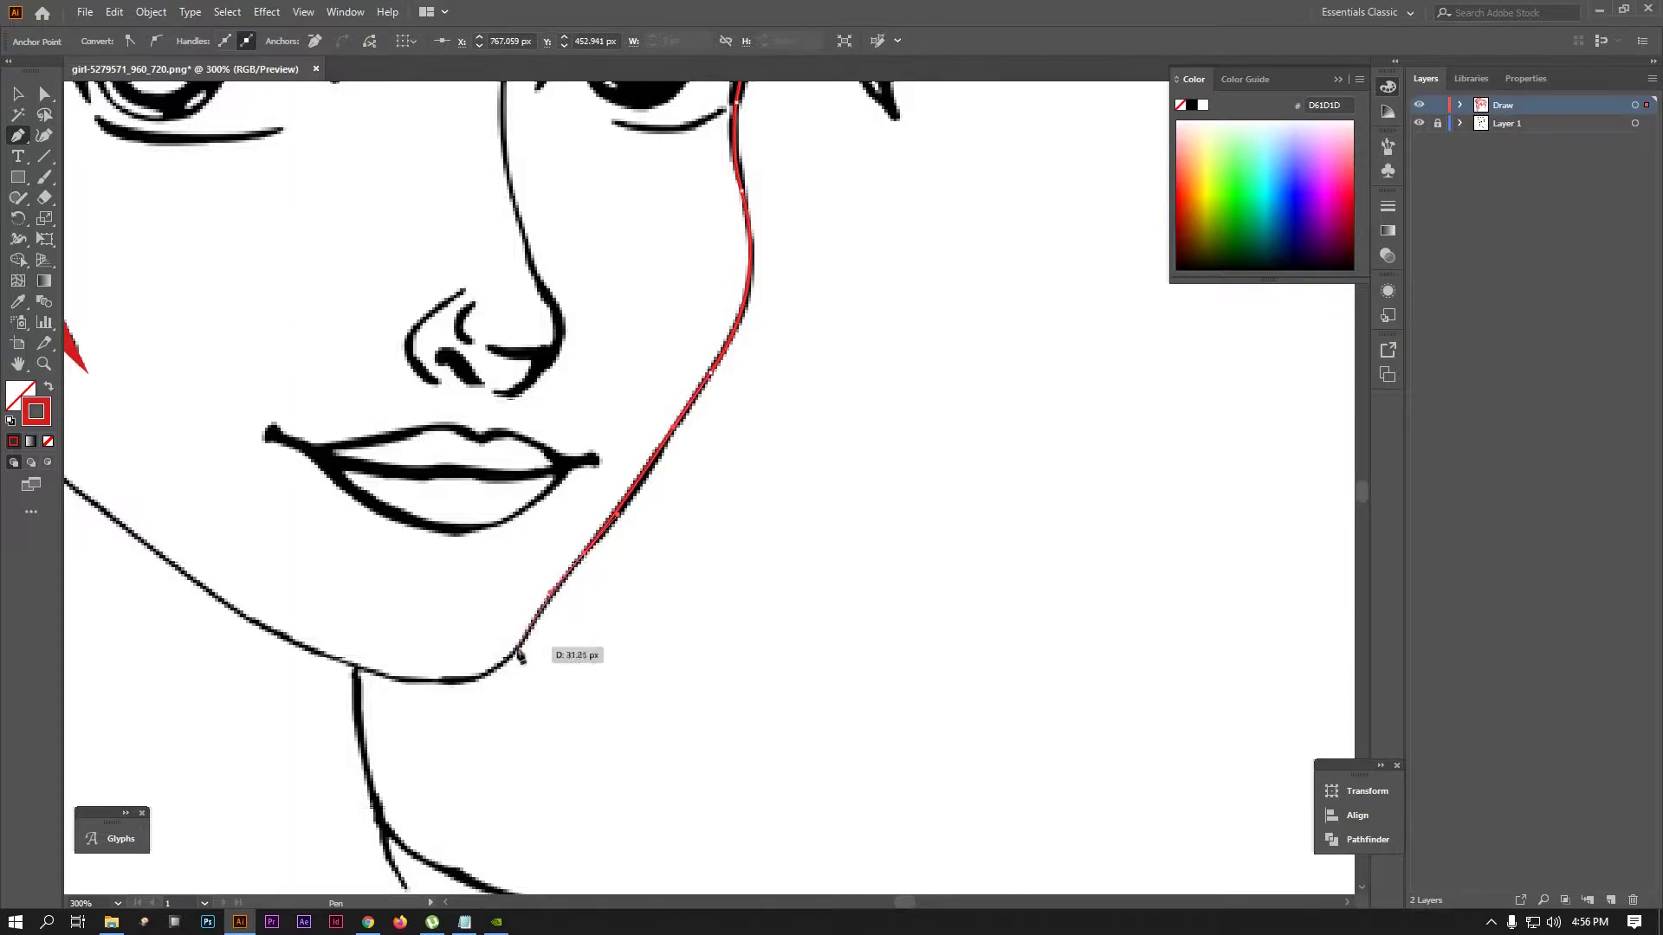
scroll(523, 651, "left", 3)
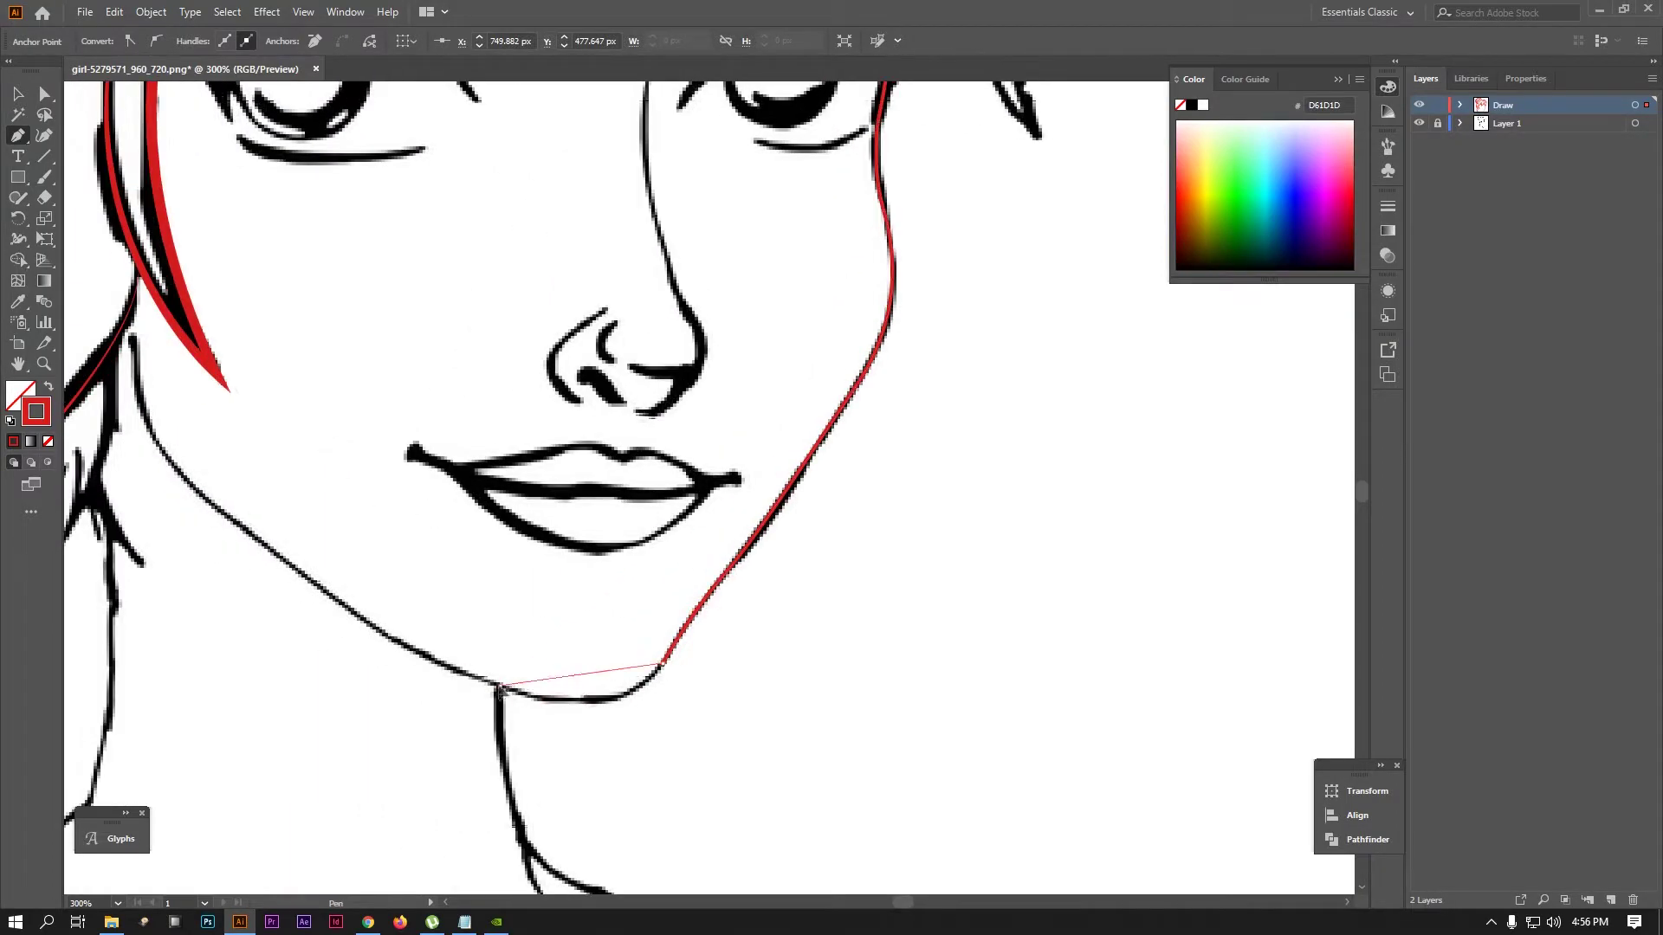
left_click_drag(370, 642, 206, 511)
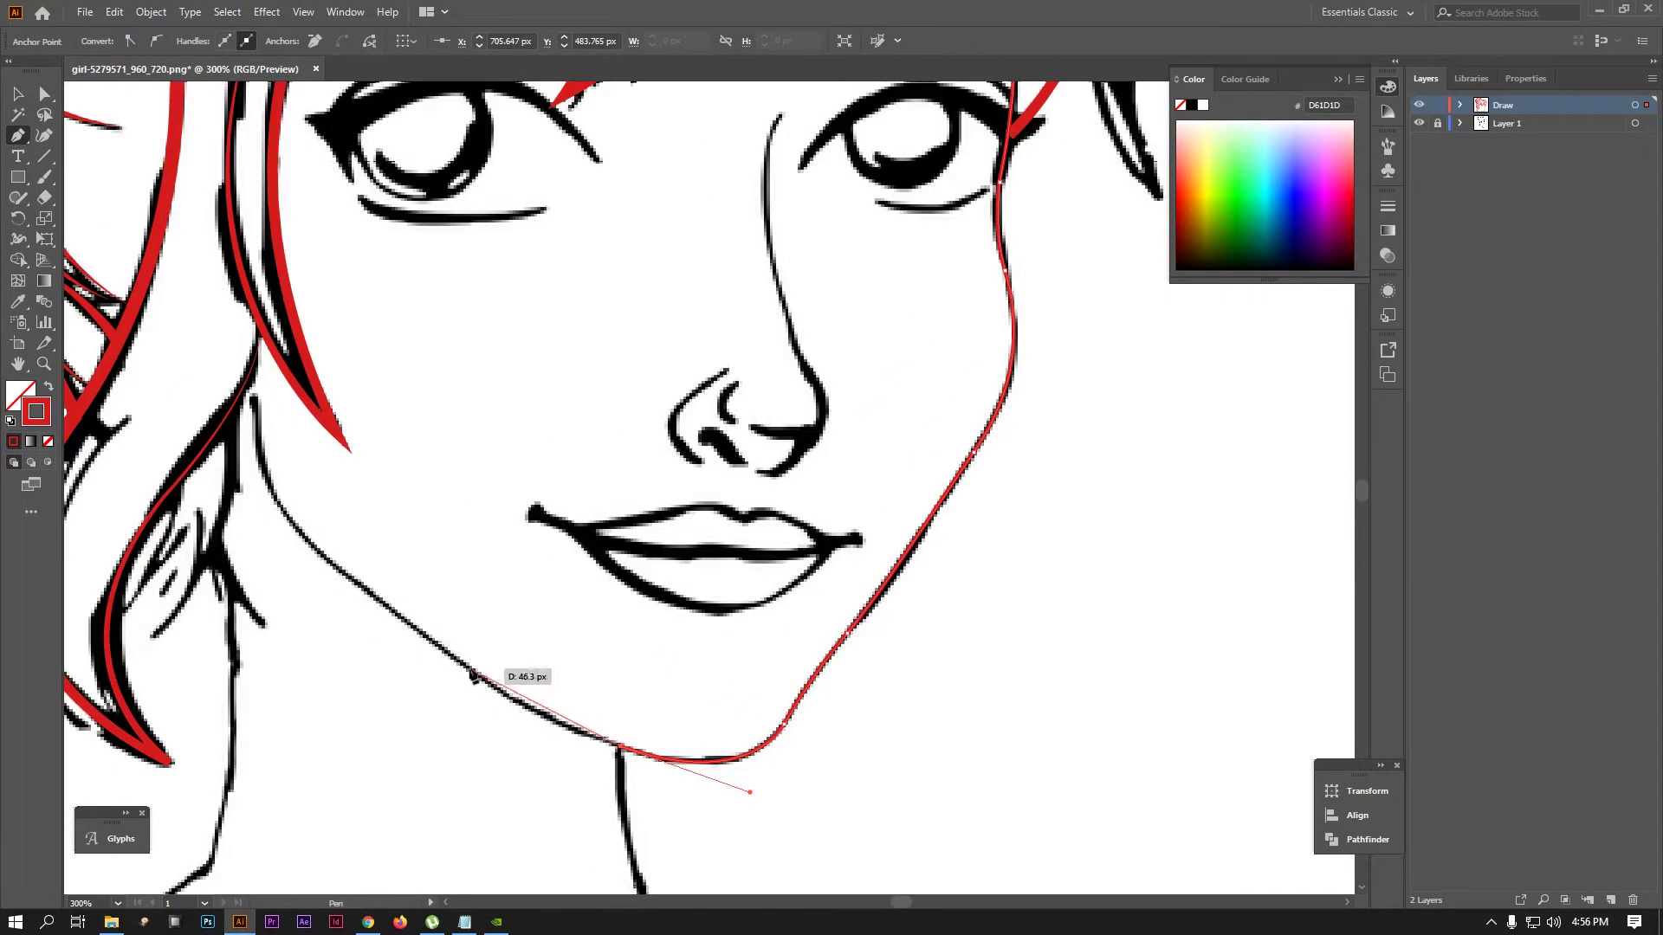
left_click_drag(219, 513, 396, 619)
mouse_move(295, 528)
left_mouse_down()
mouse_move(342, 438)
mouse_move(345, 340)
mouse_move(346, 399)
left_mouse_up()
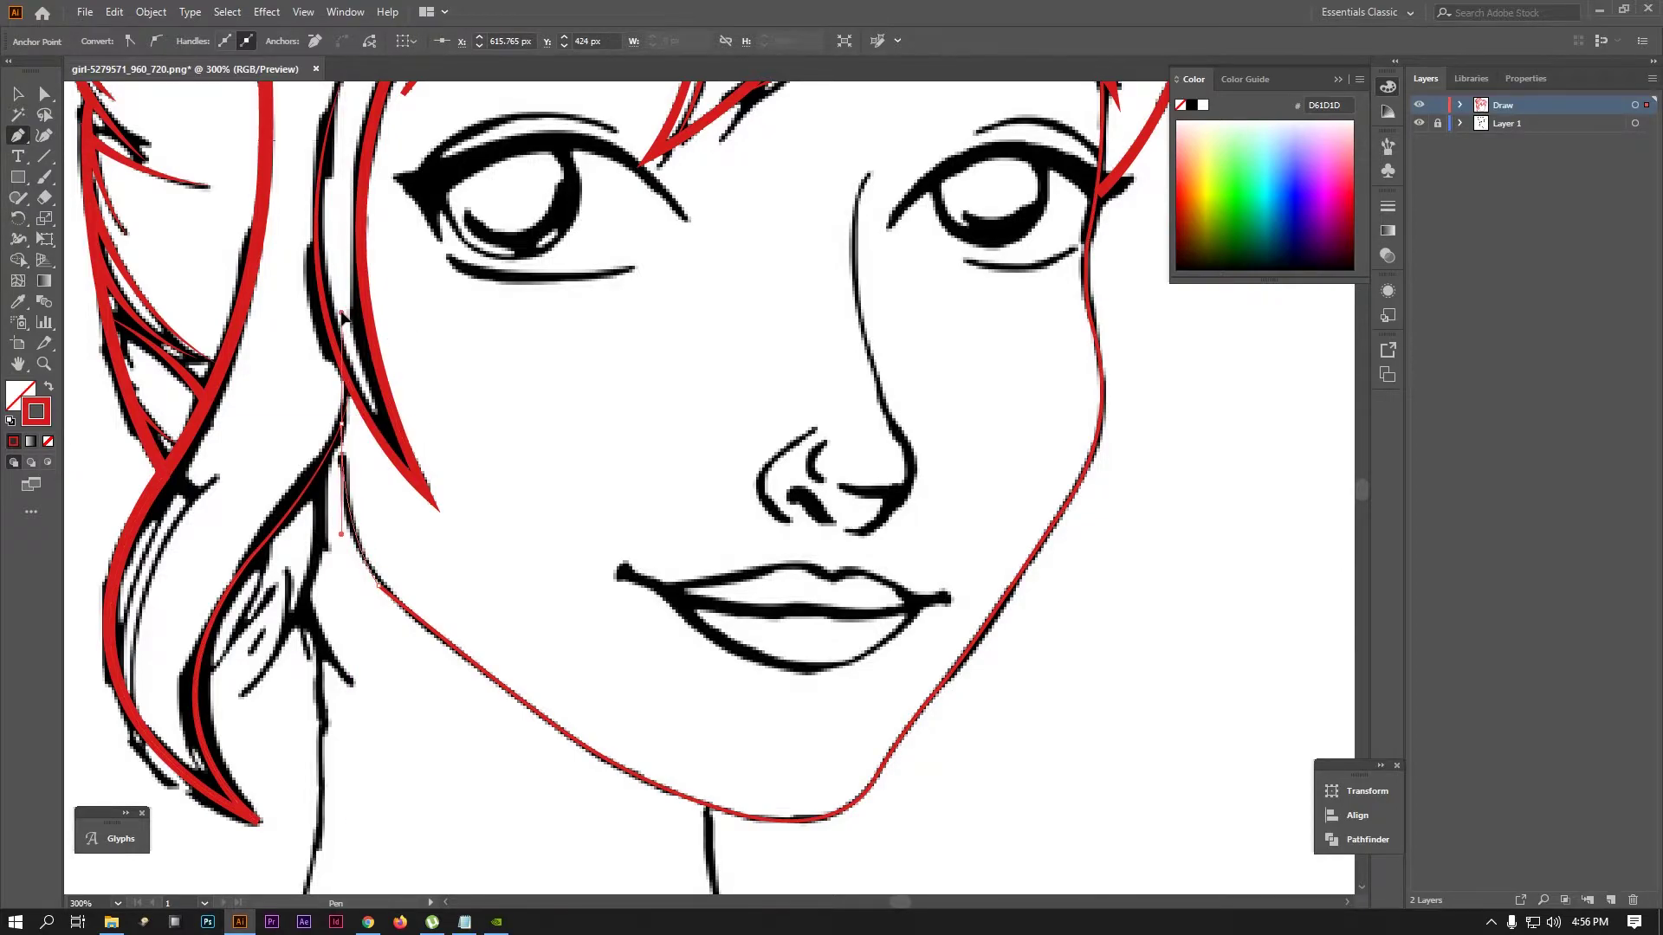
key("ctrl")
Make the face outline a 4 pt stroke with a tapered width profile
key("v")
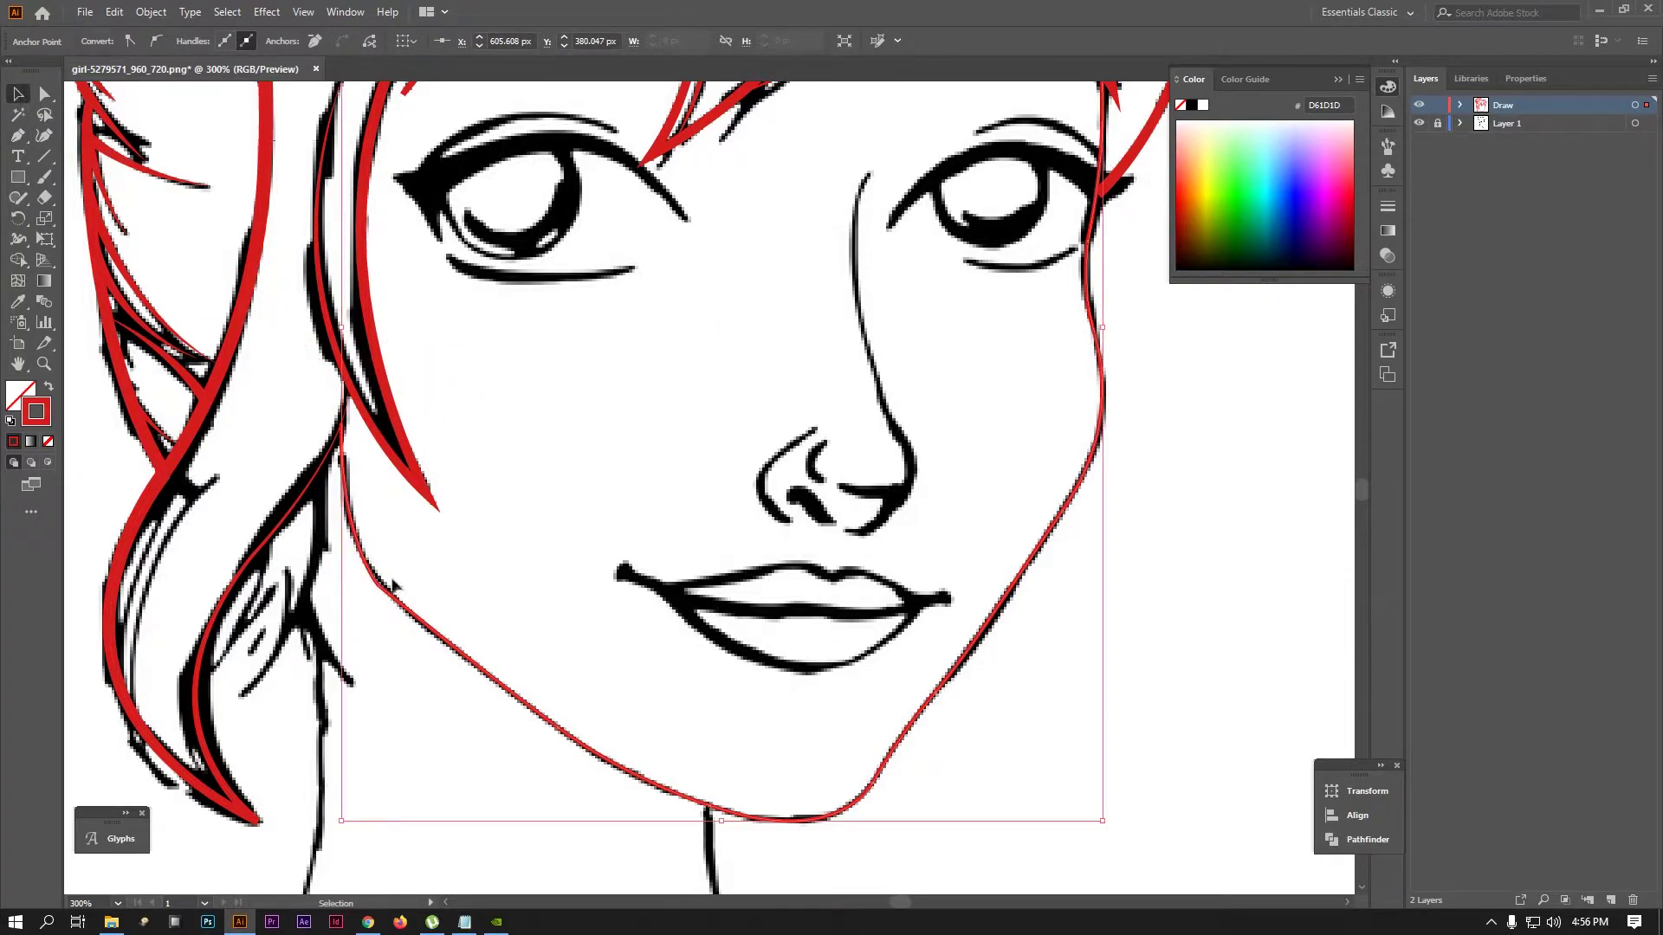
left_click(468, 579)
key("ctrl+minus")
left_click(204, 39)
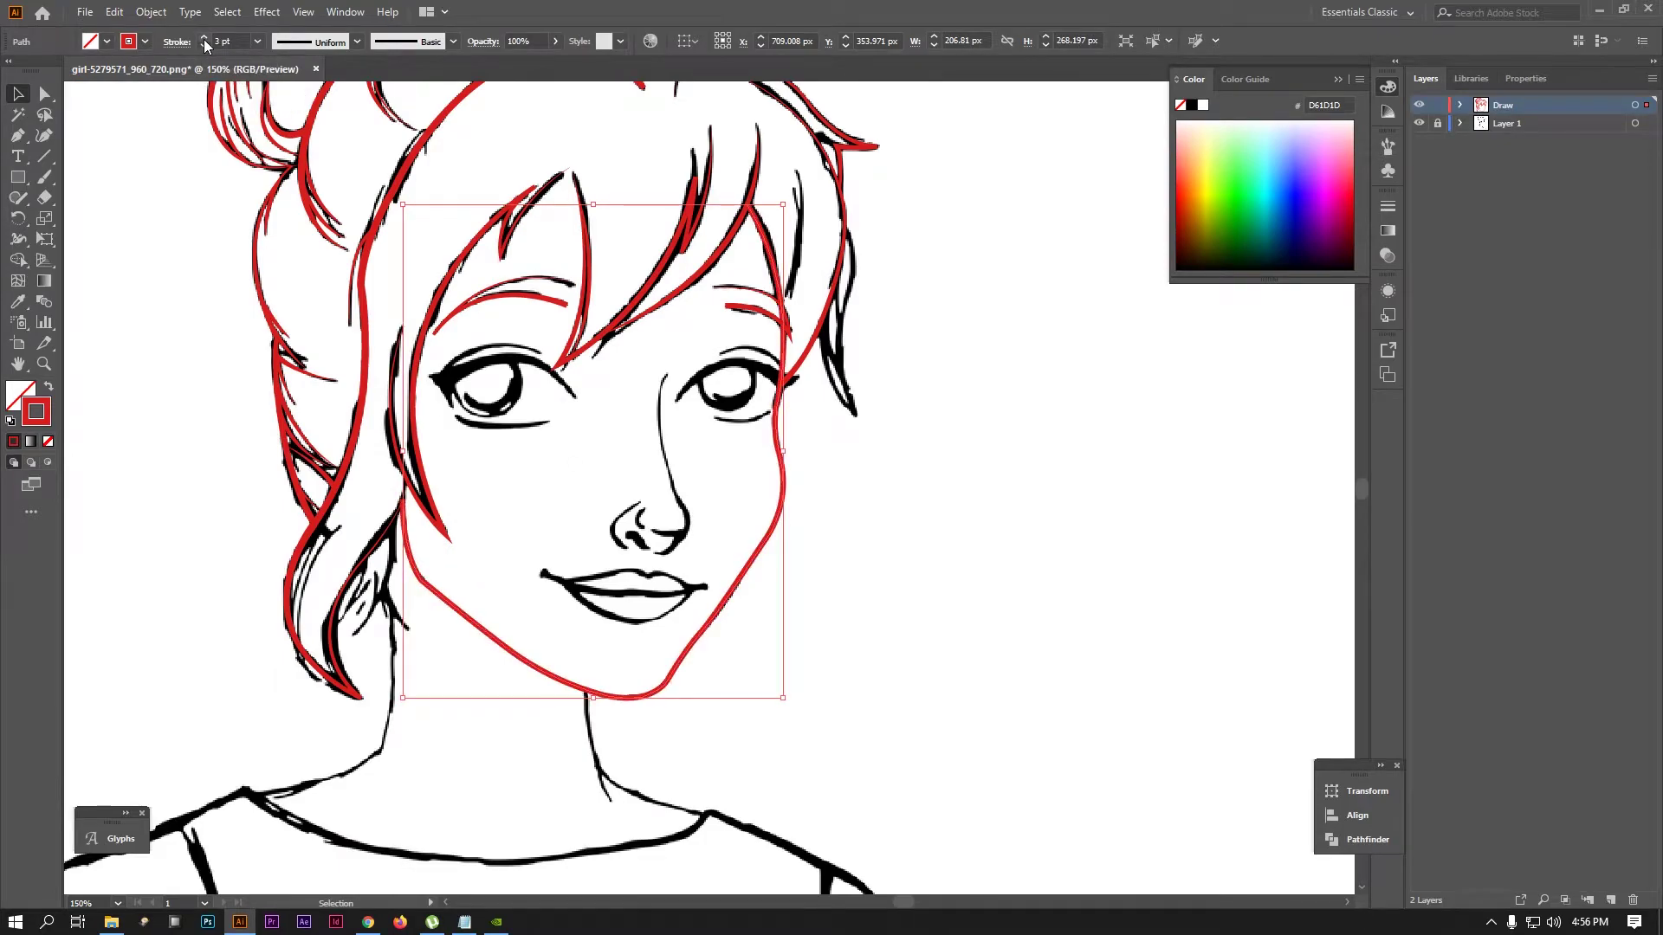
left_click(320, 44)
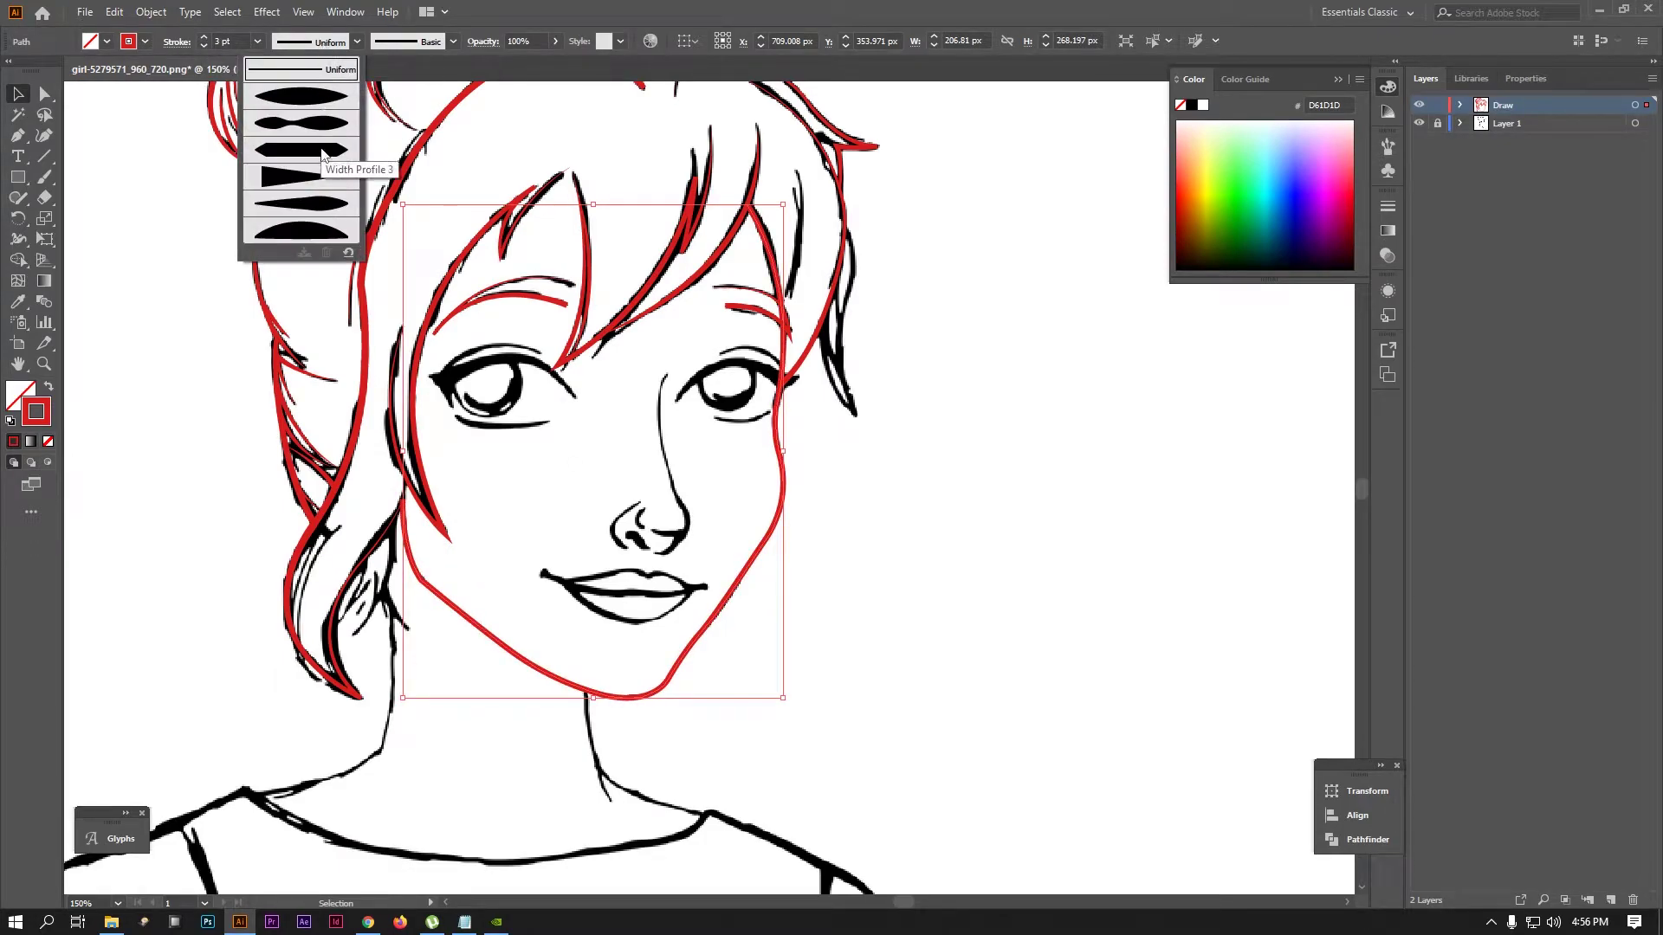
left_click(320, 101)
left_click(916, 438)
Toggle Layer 1's visibility to compare the red lines, leaving the sketch visible
scroll(914, 451, "down", 1)
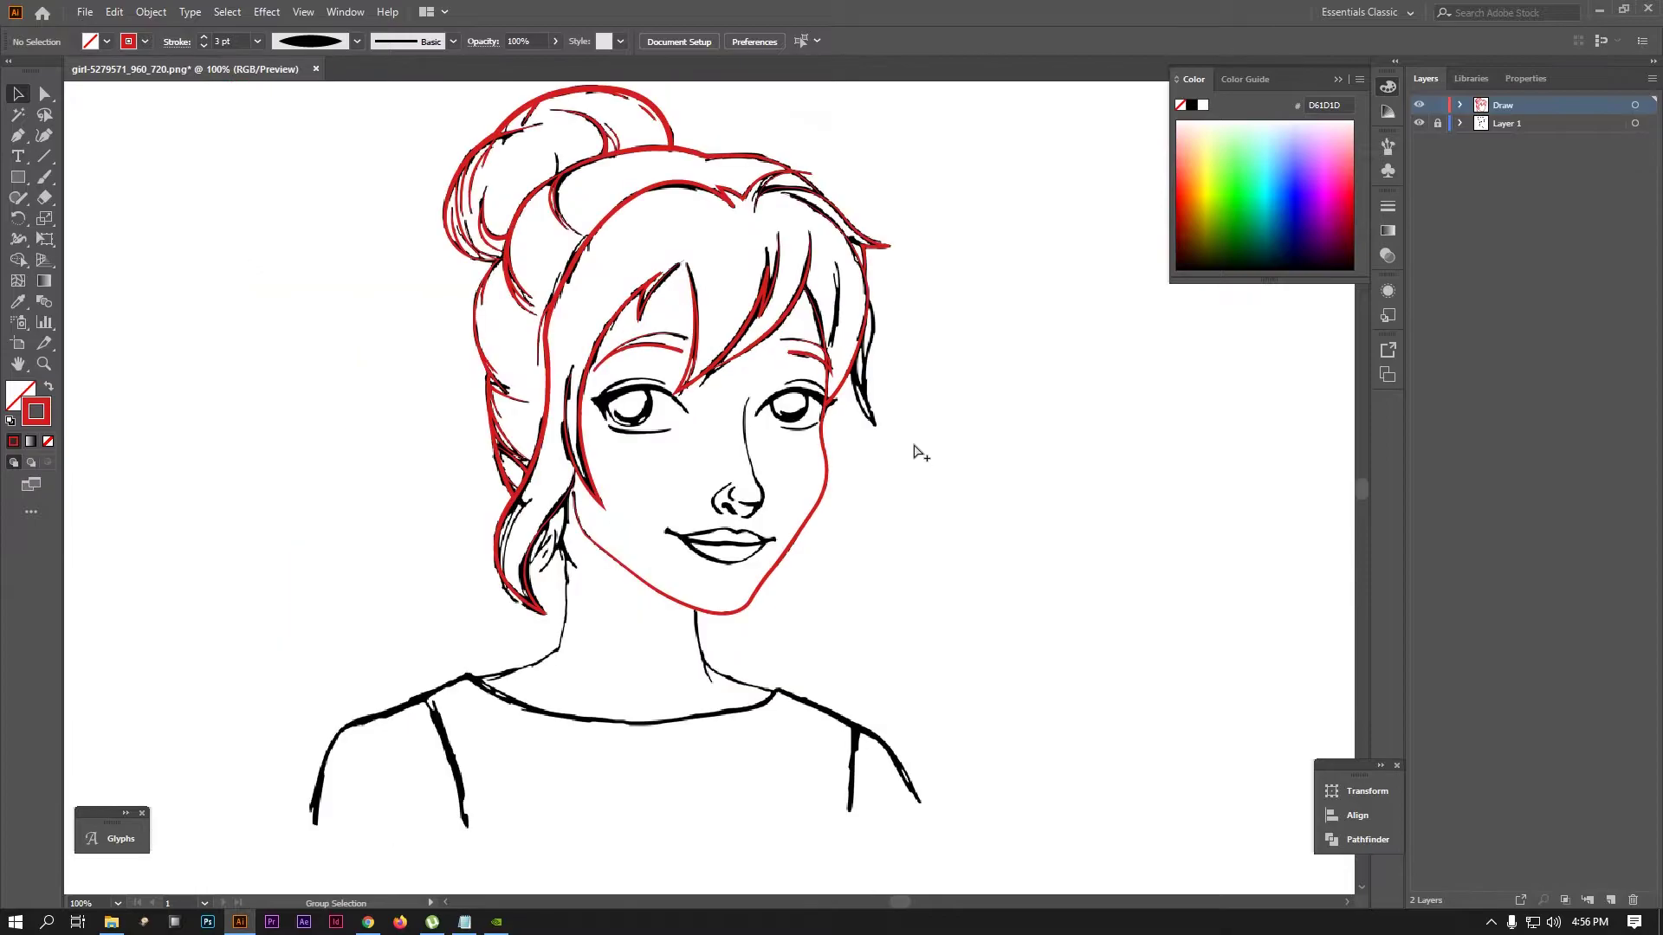
left_click(1422, 122)
left_click(1422, 122)
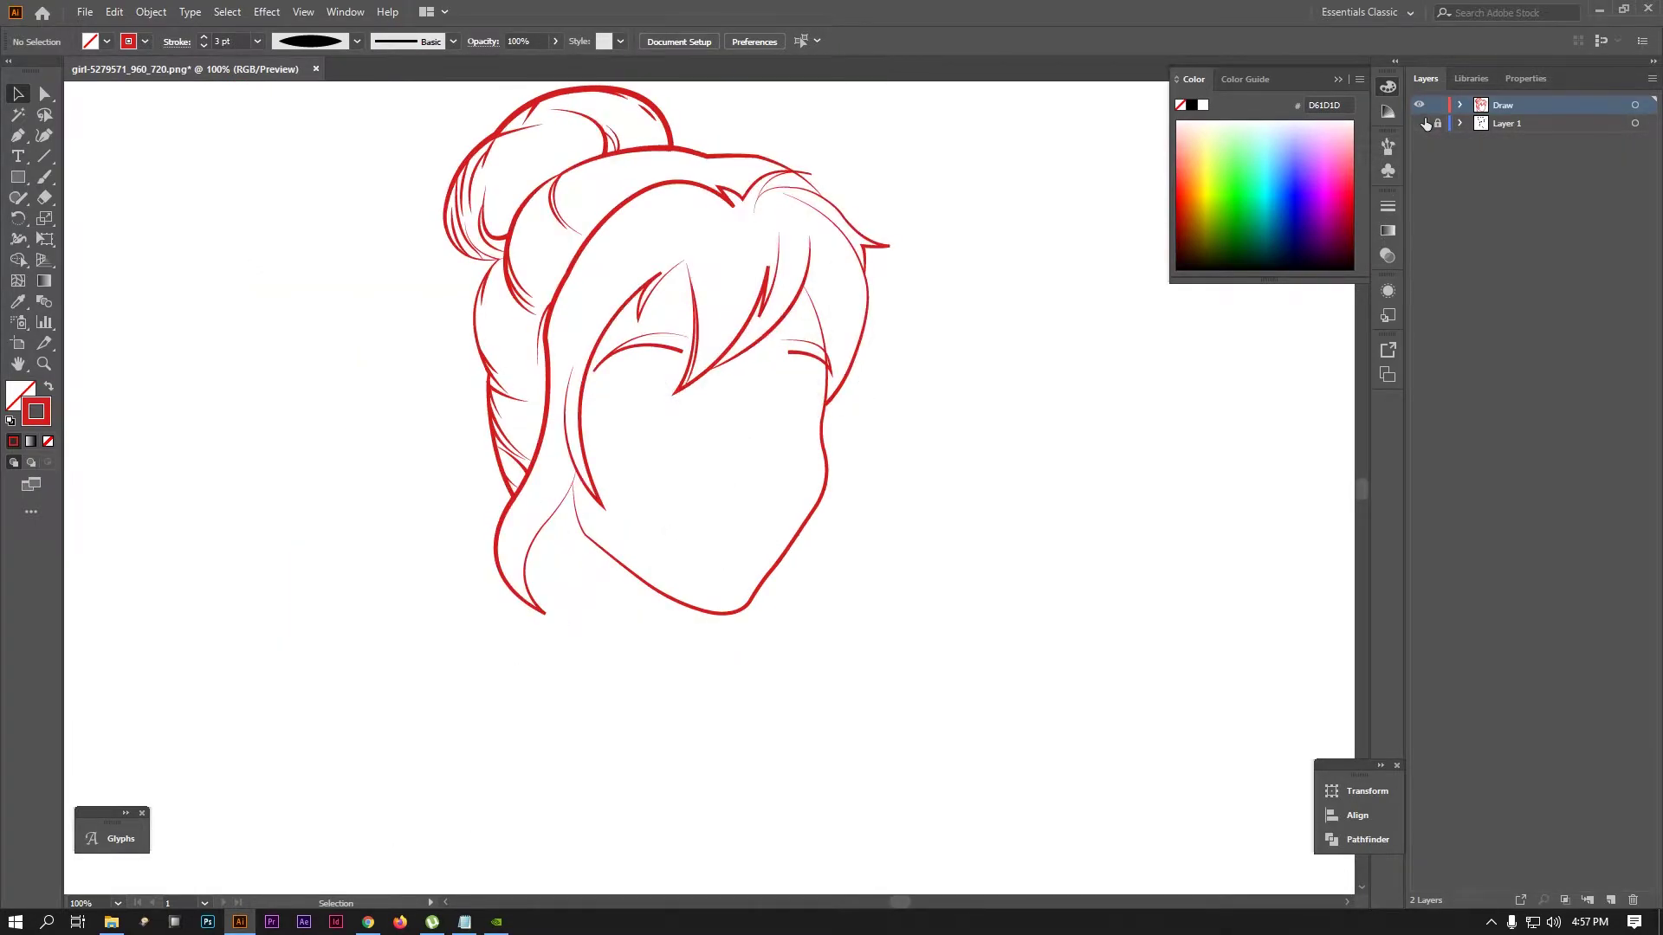
left_click(1423, 122)
left_click(824, 500)
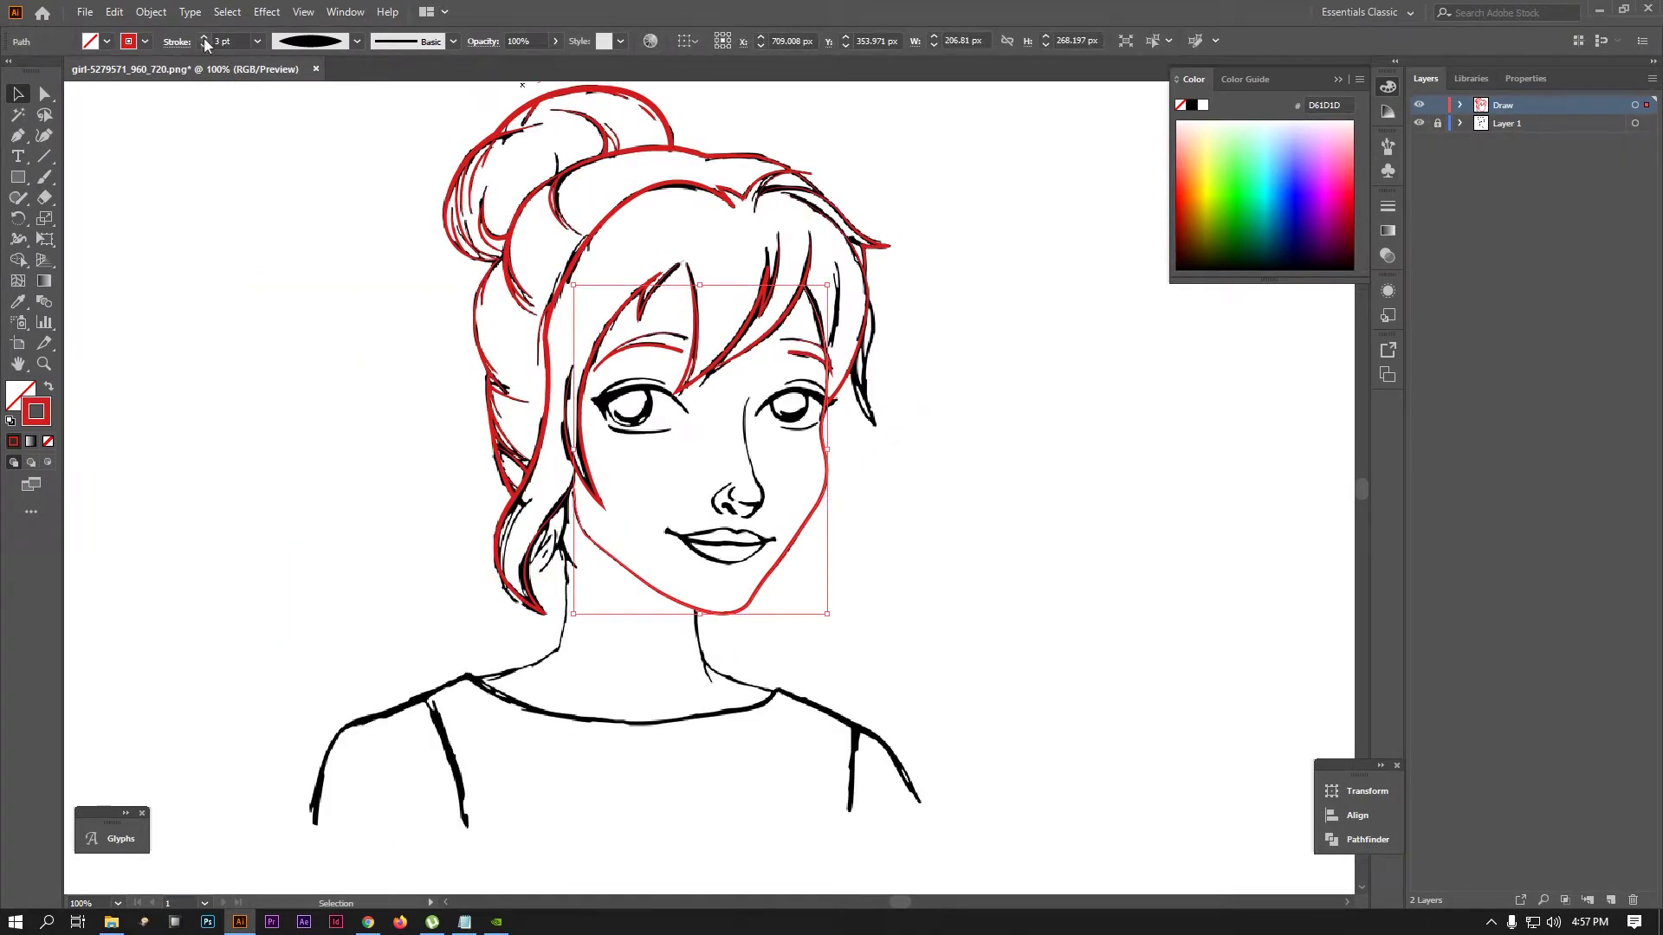
left_click(996, 357)
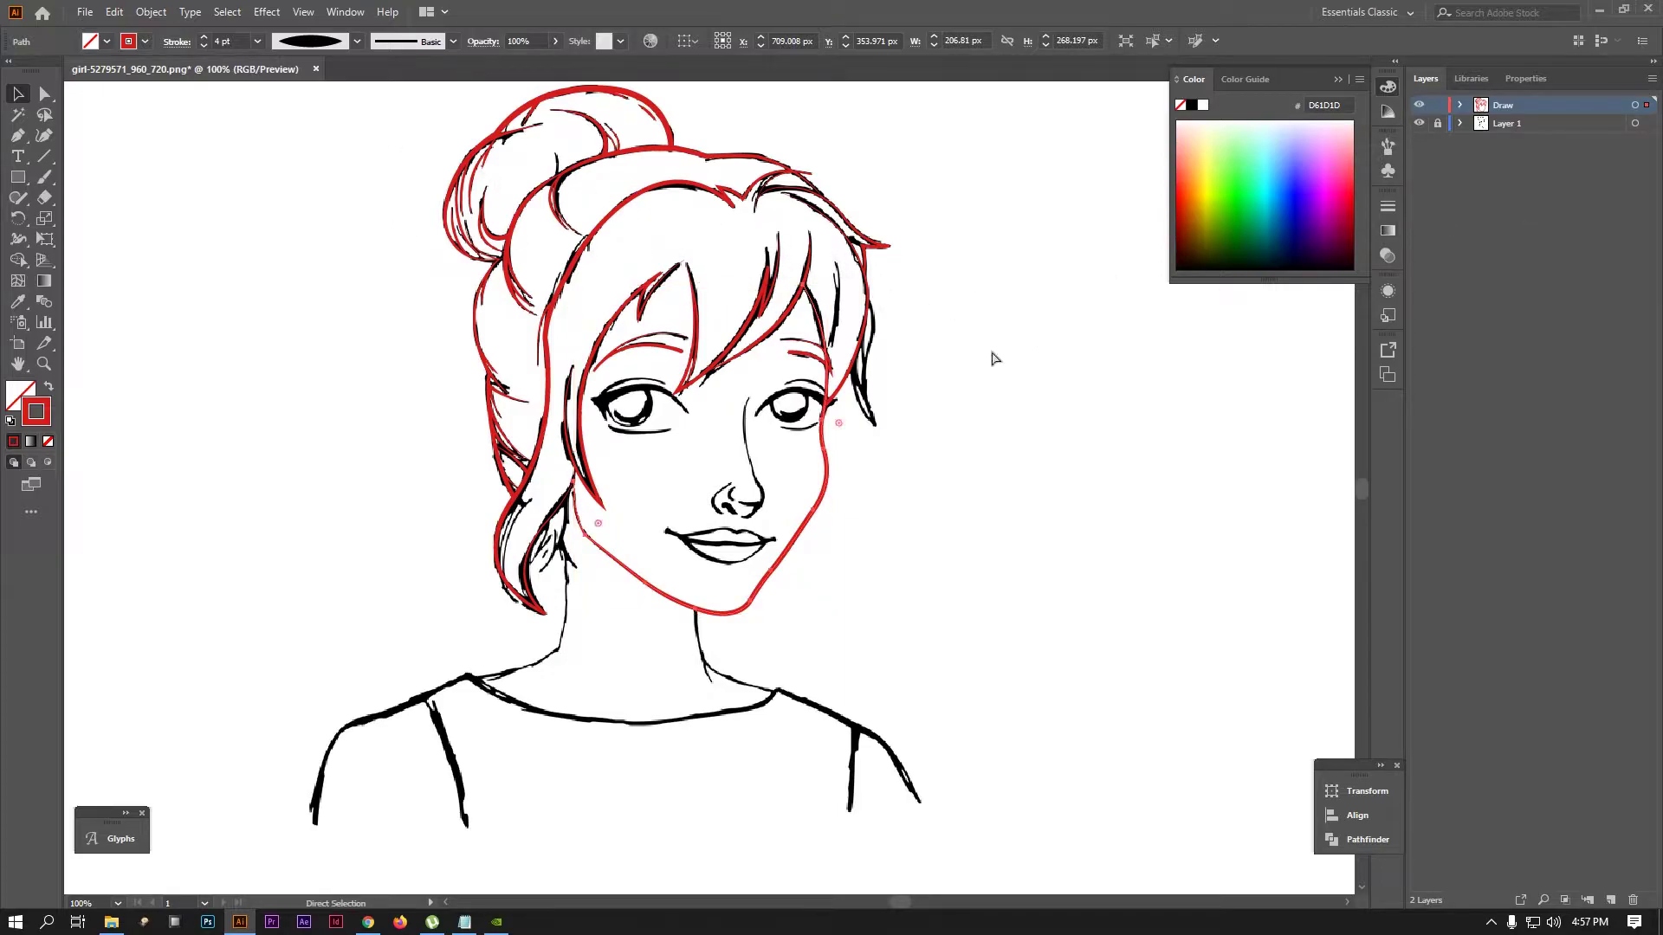
left_click(1421, 122)
left_click(1421, 124)
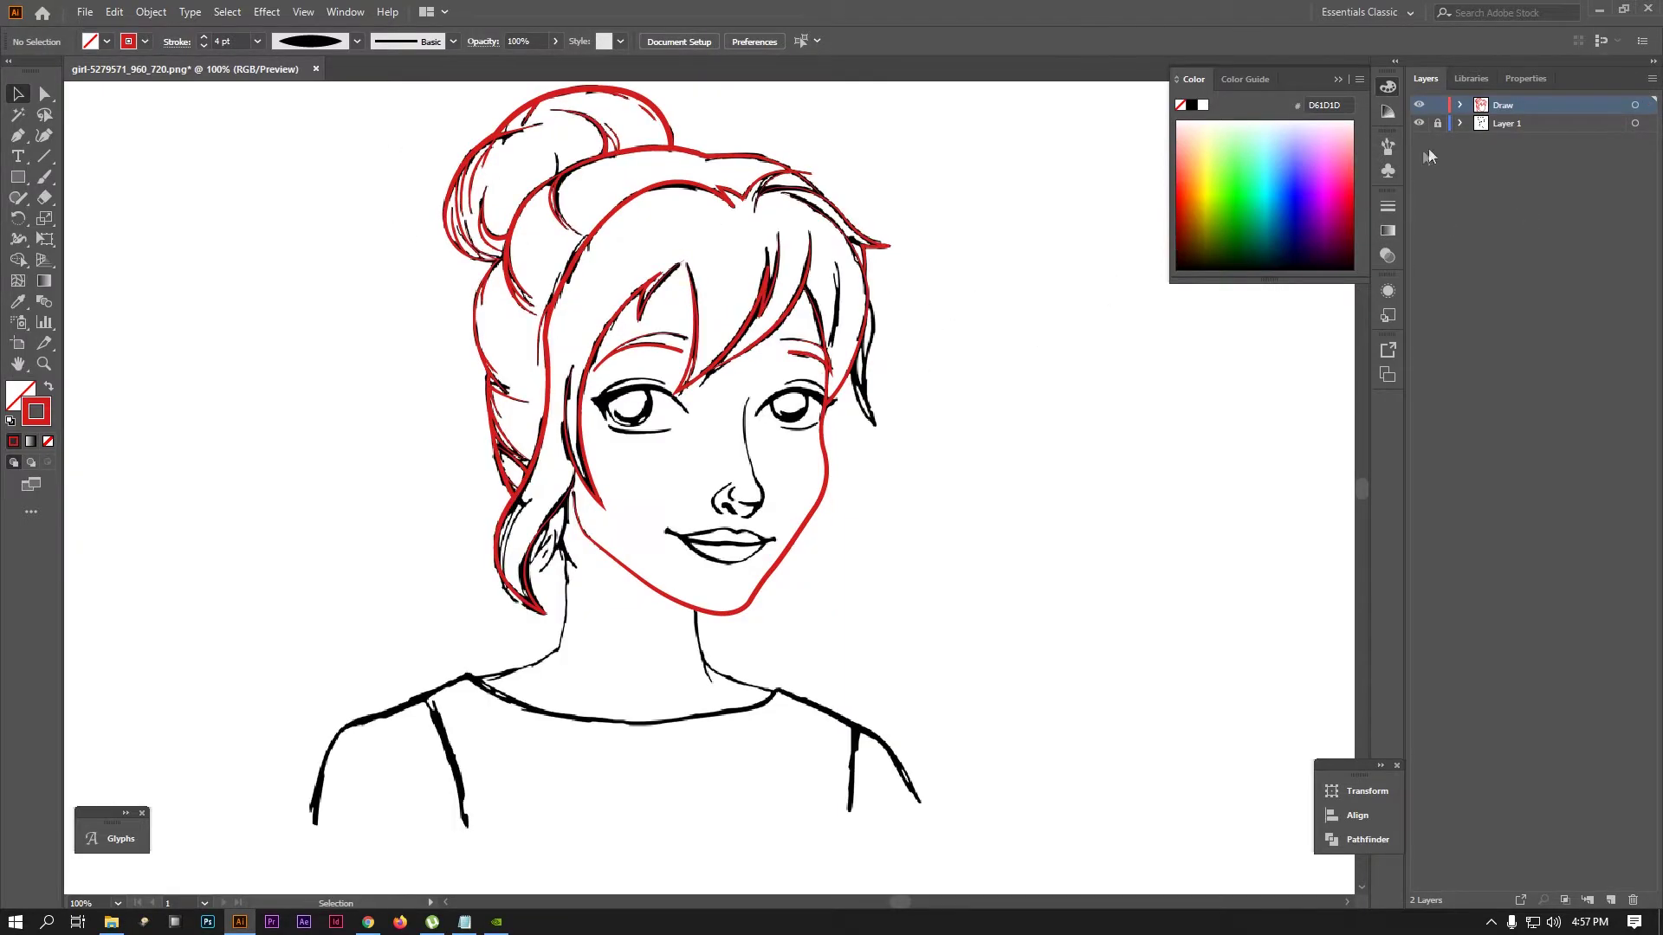
left_click(15, 137)
scroll(629, 406, "up", 2)
scroll(630, 406, "up", 1)
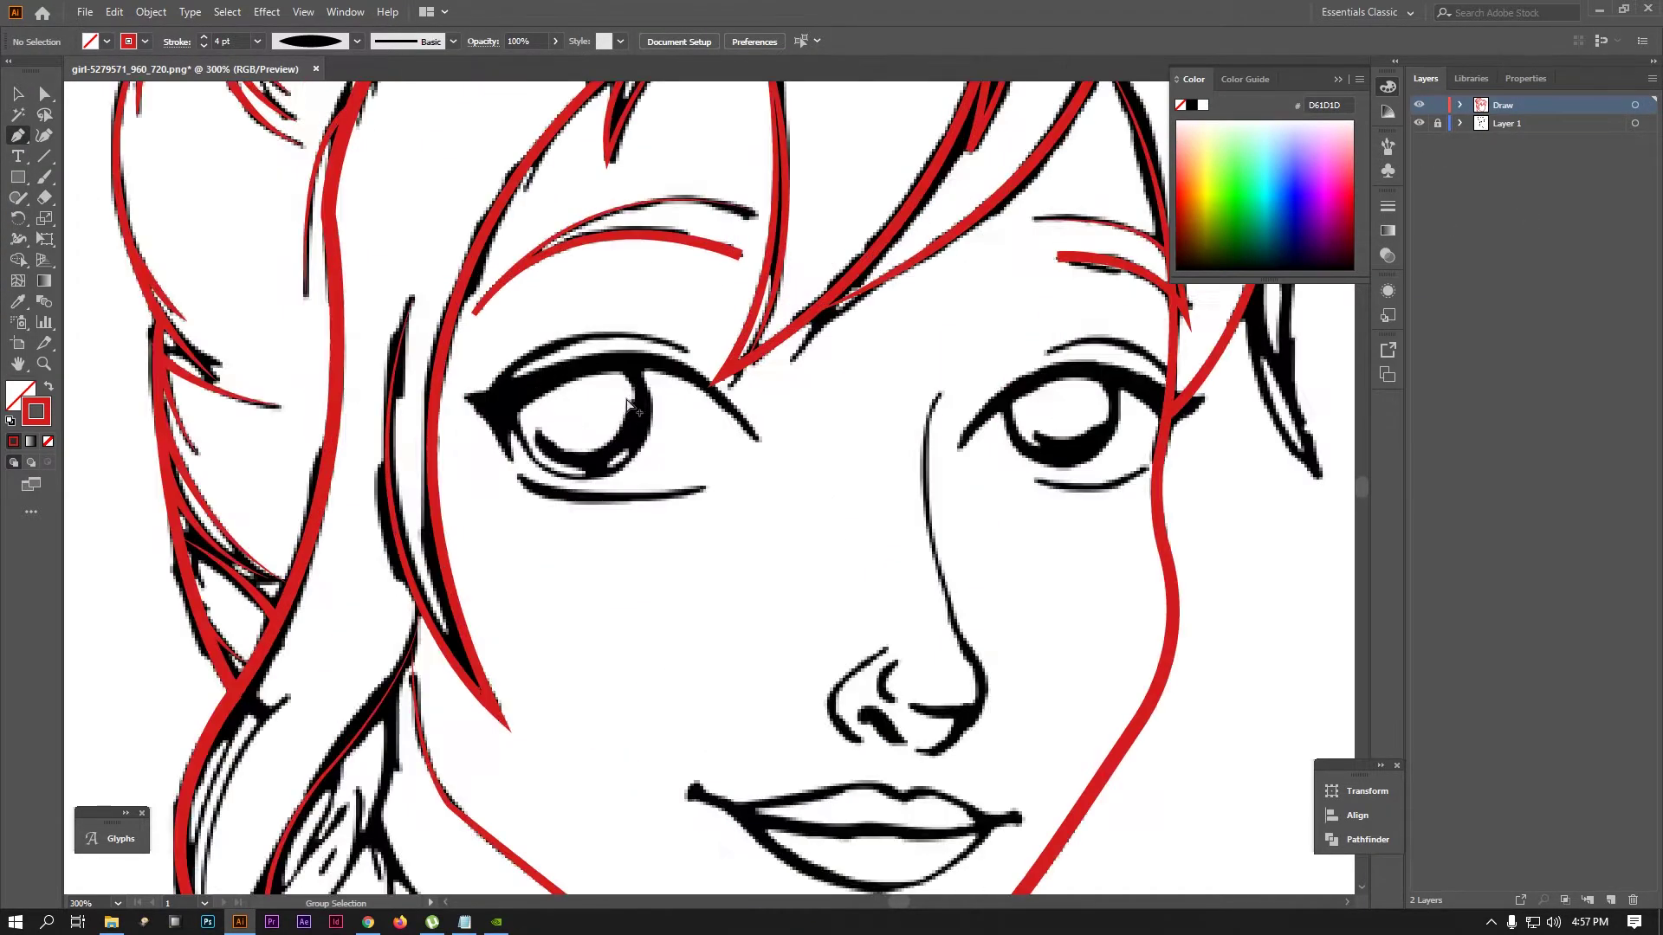
Draw the left eye's closed upper-lid shape and fill it red
left_click(758, 441)
left_click_drag(511, 381, 320, 477)
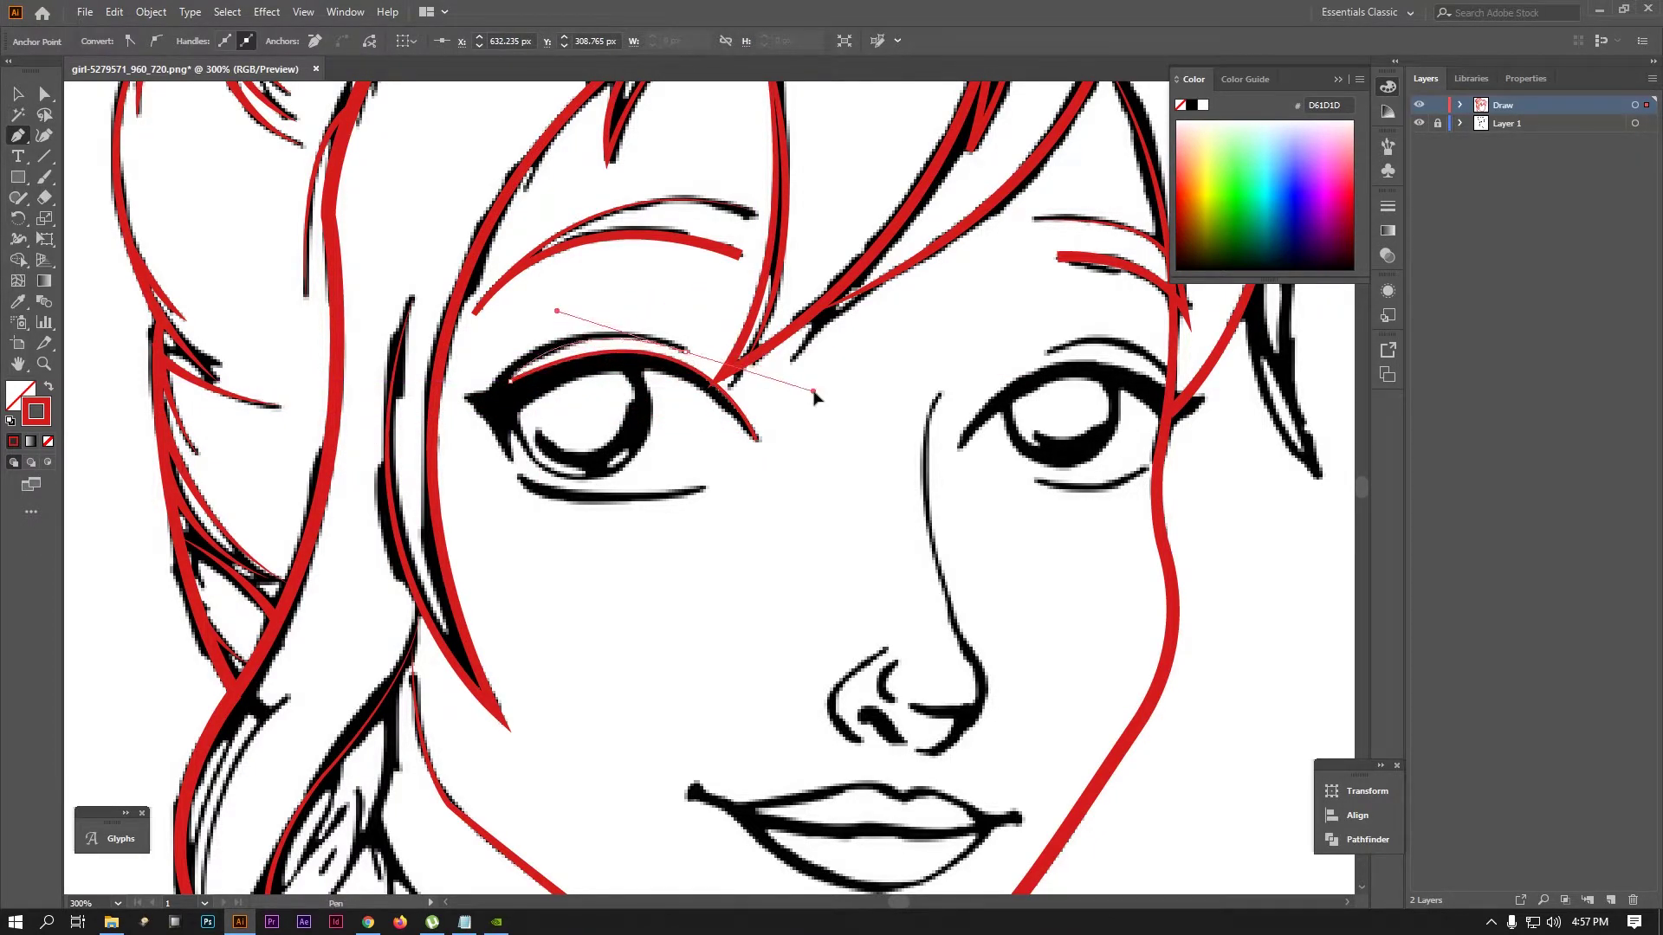
left_click_drag(651, 351, 693, 356)
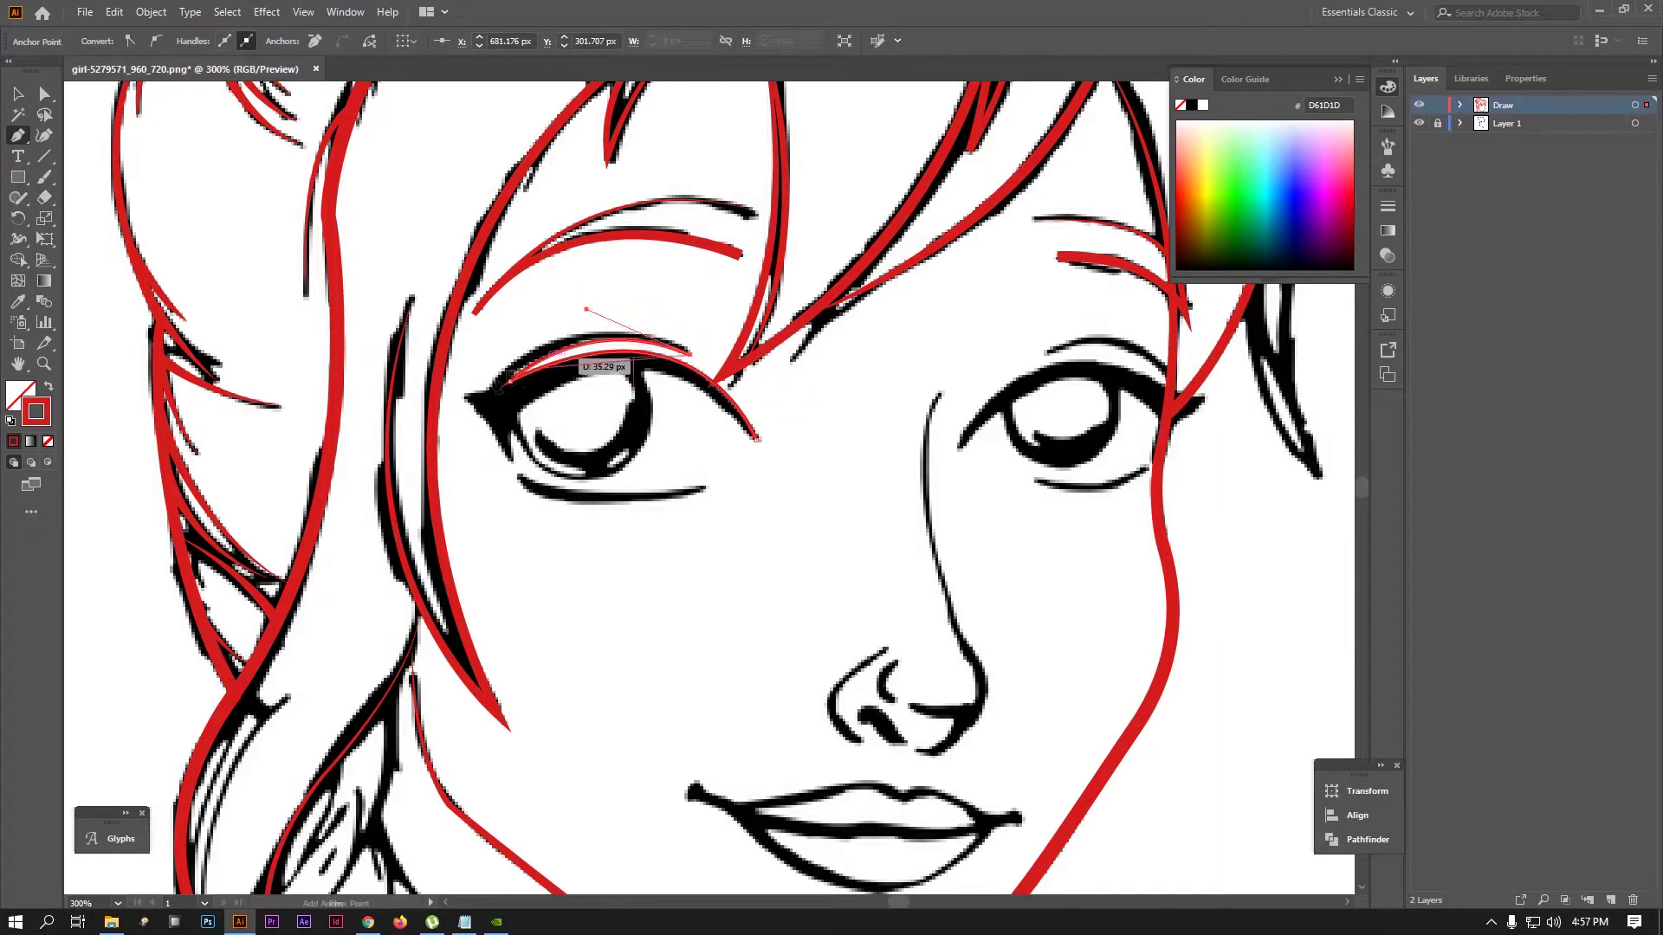
left_click_drag(481, 396, 372, 511)
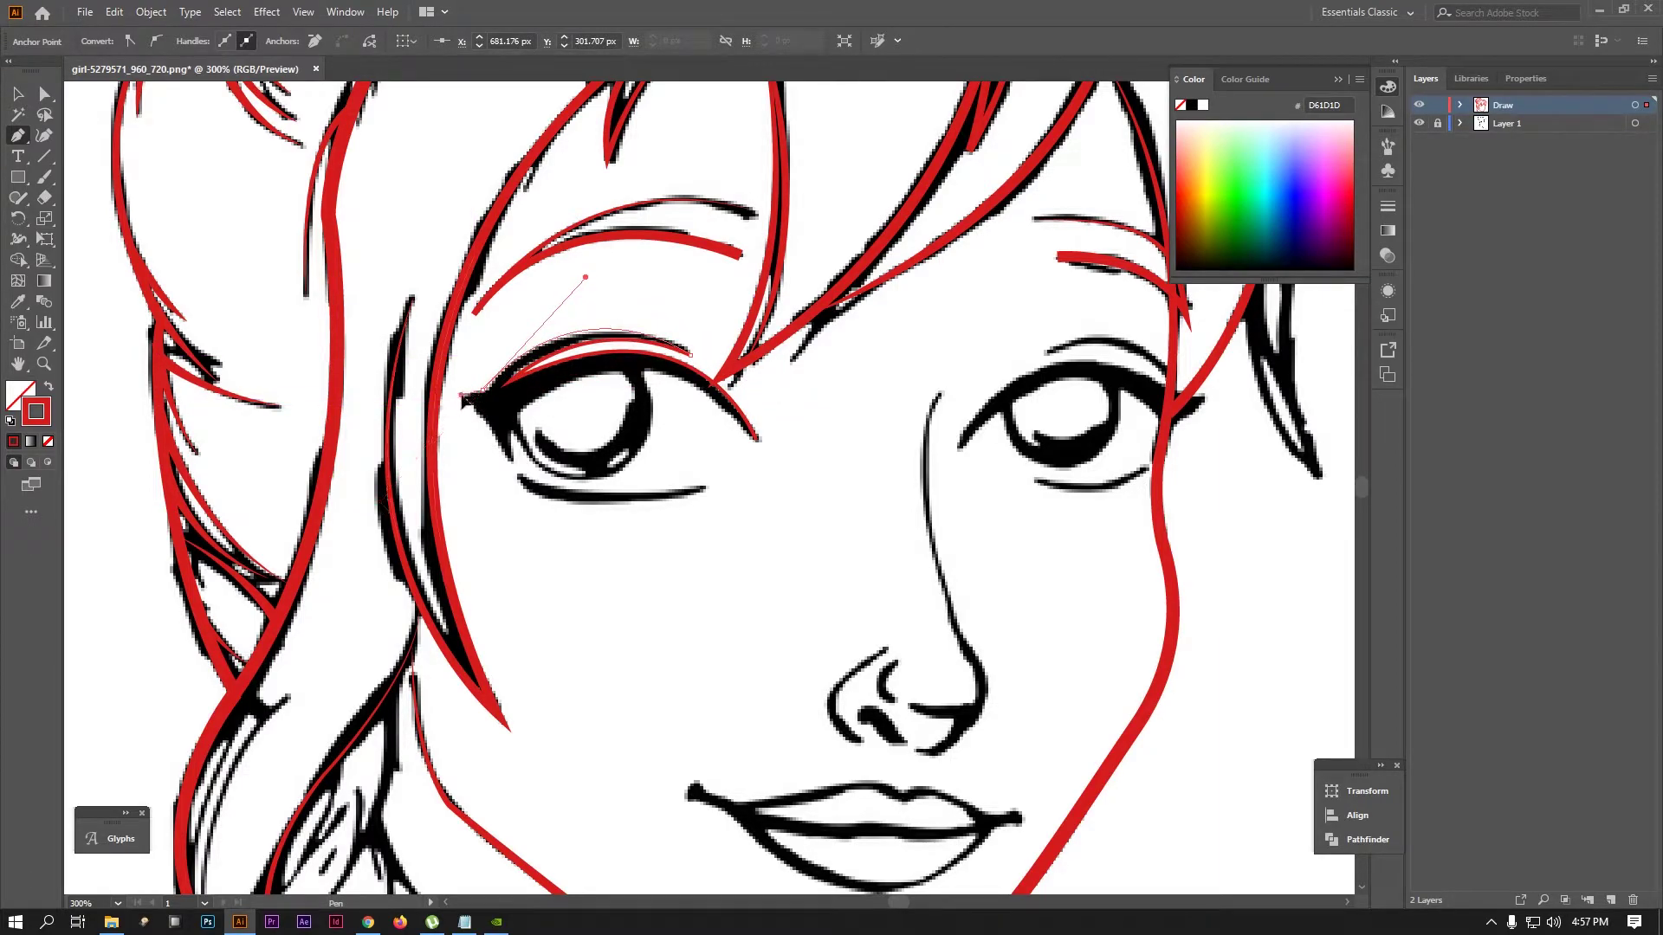
left_click(511, 428)
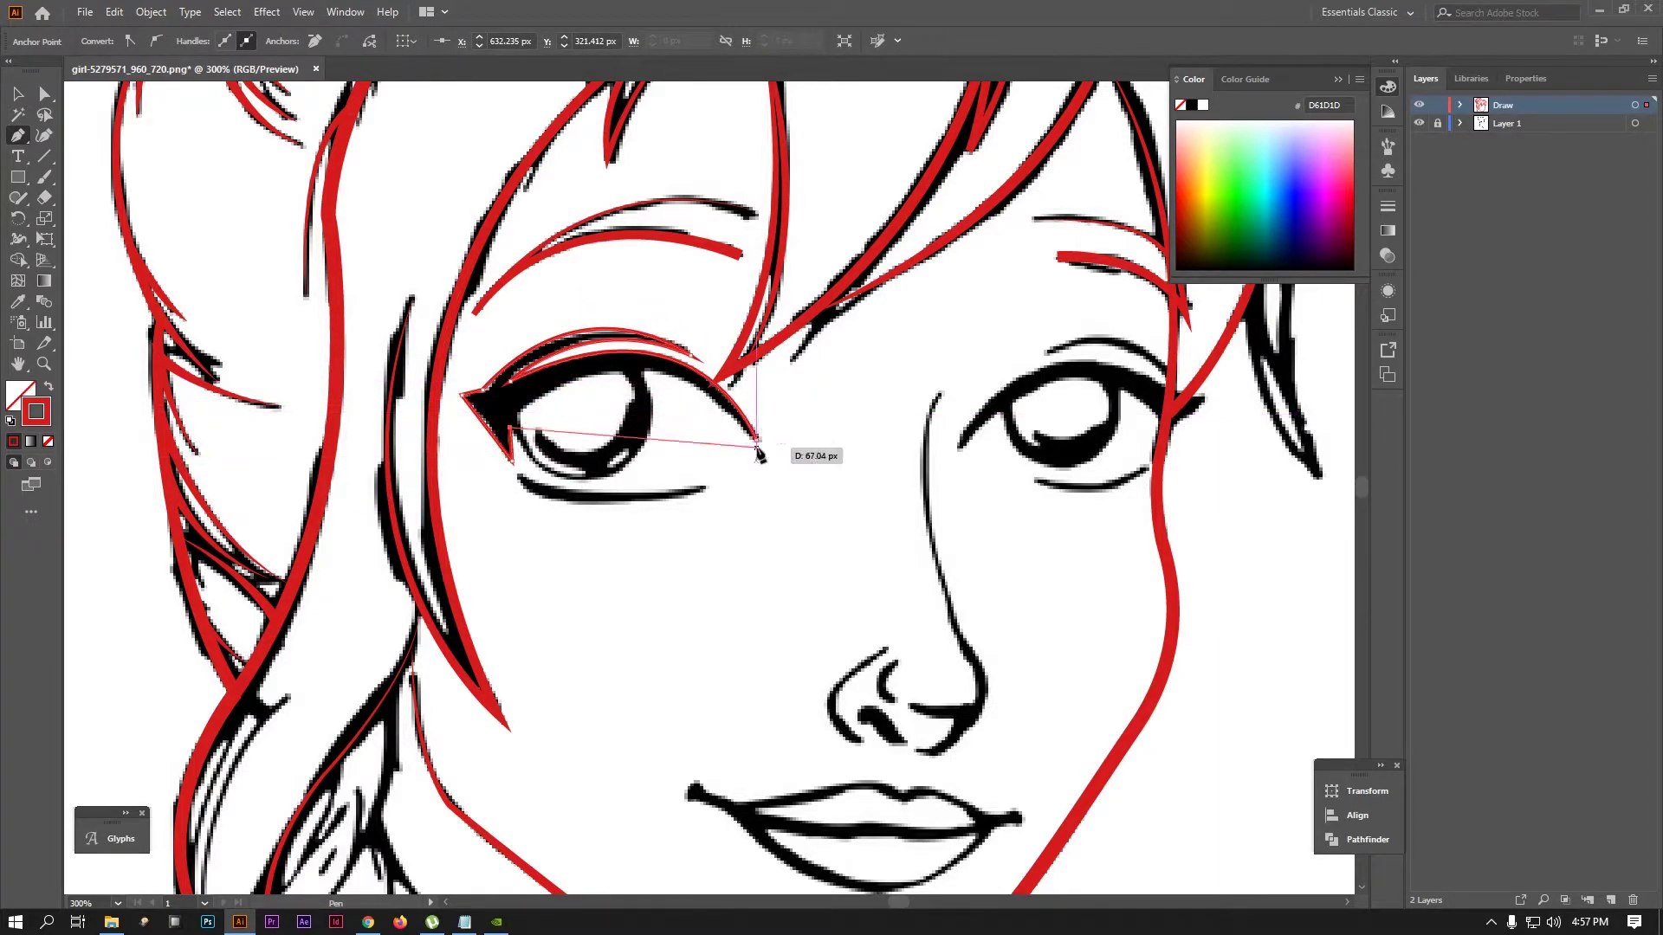
left_click_drag(757, 441, 700, 289)
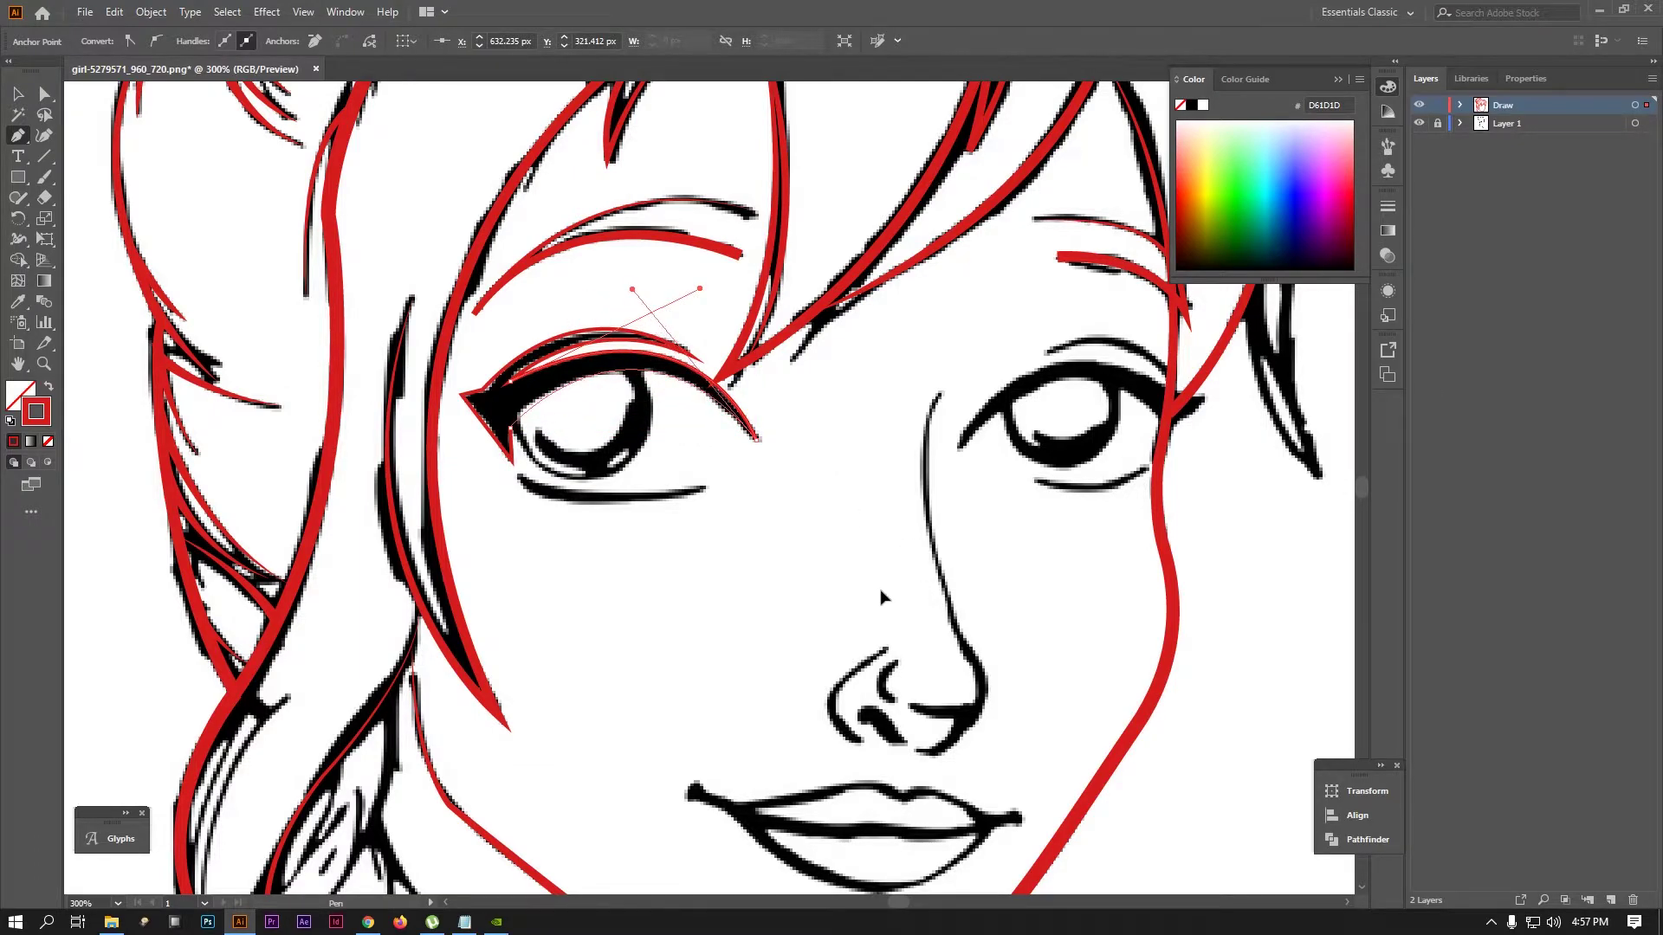
key("shift+x")
Draw the right eye's closed upper-lid shape
left_click_drag(810, 354, 706, 339)
left_click(853, 440)
left_click_drag(1057, 414, 1143, 526)
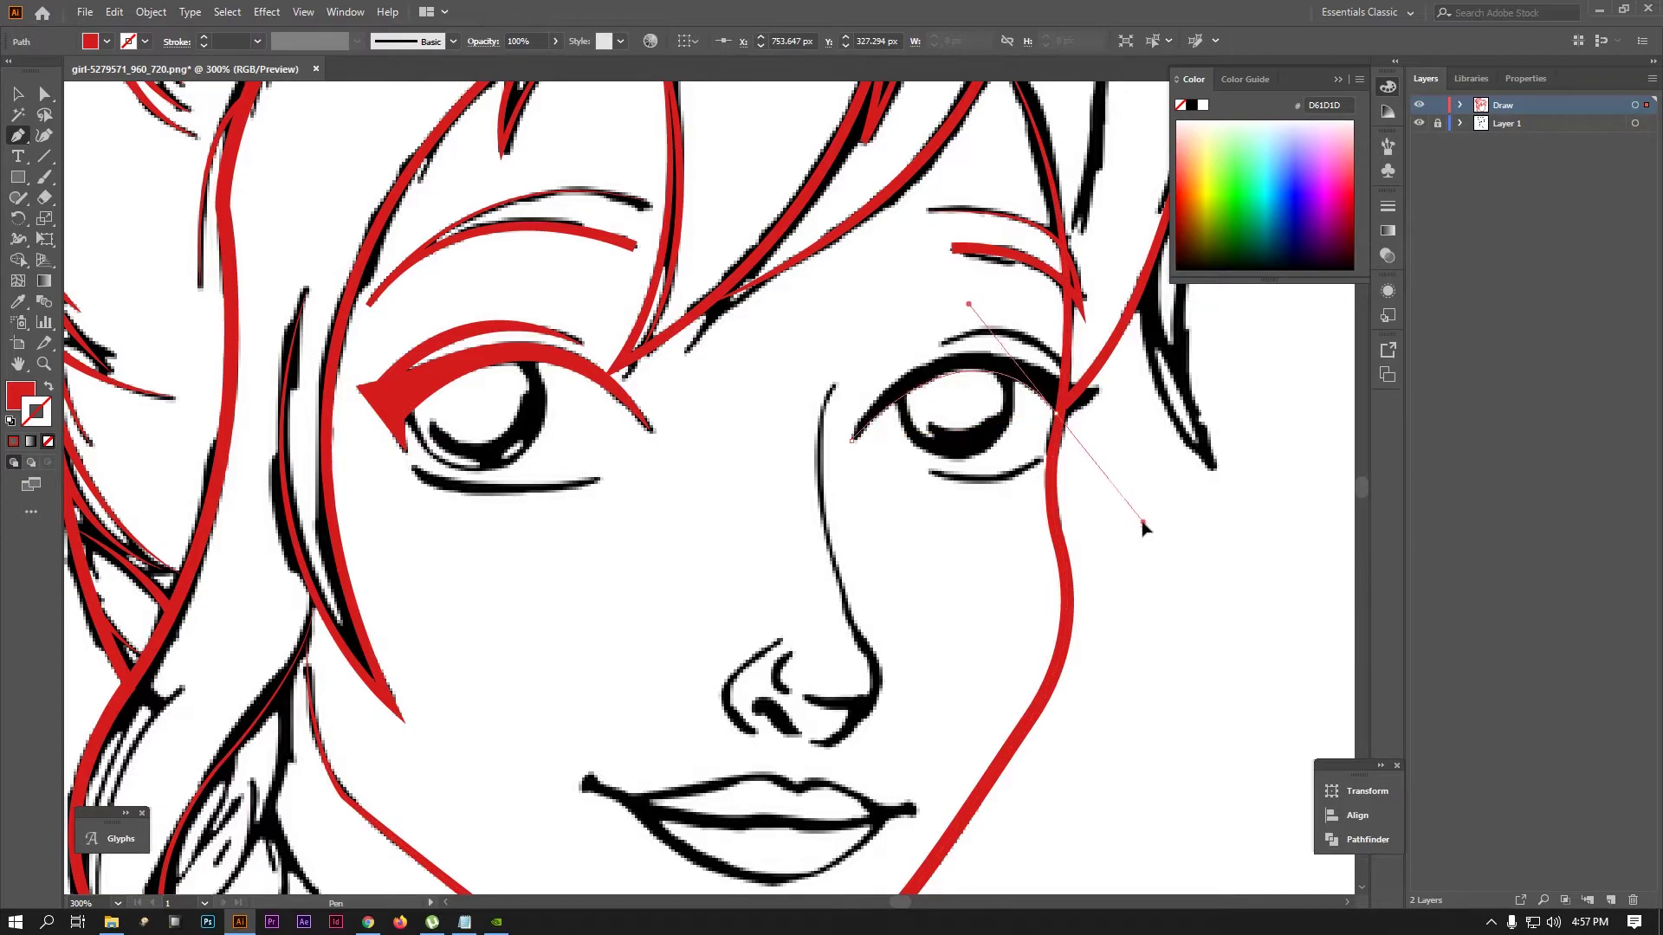
left_click(1058, 414)
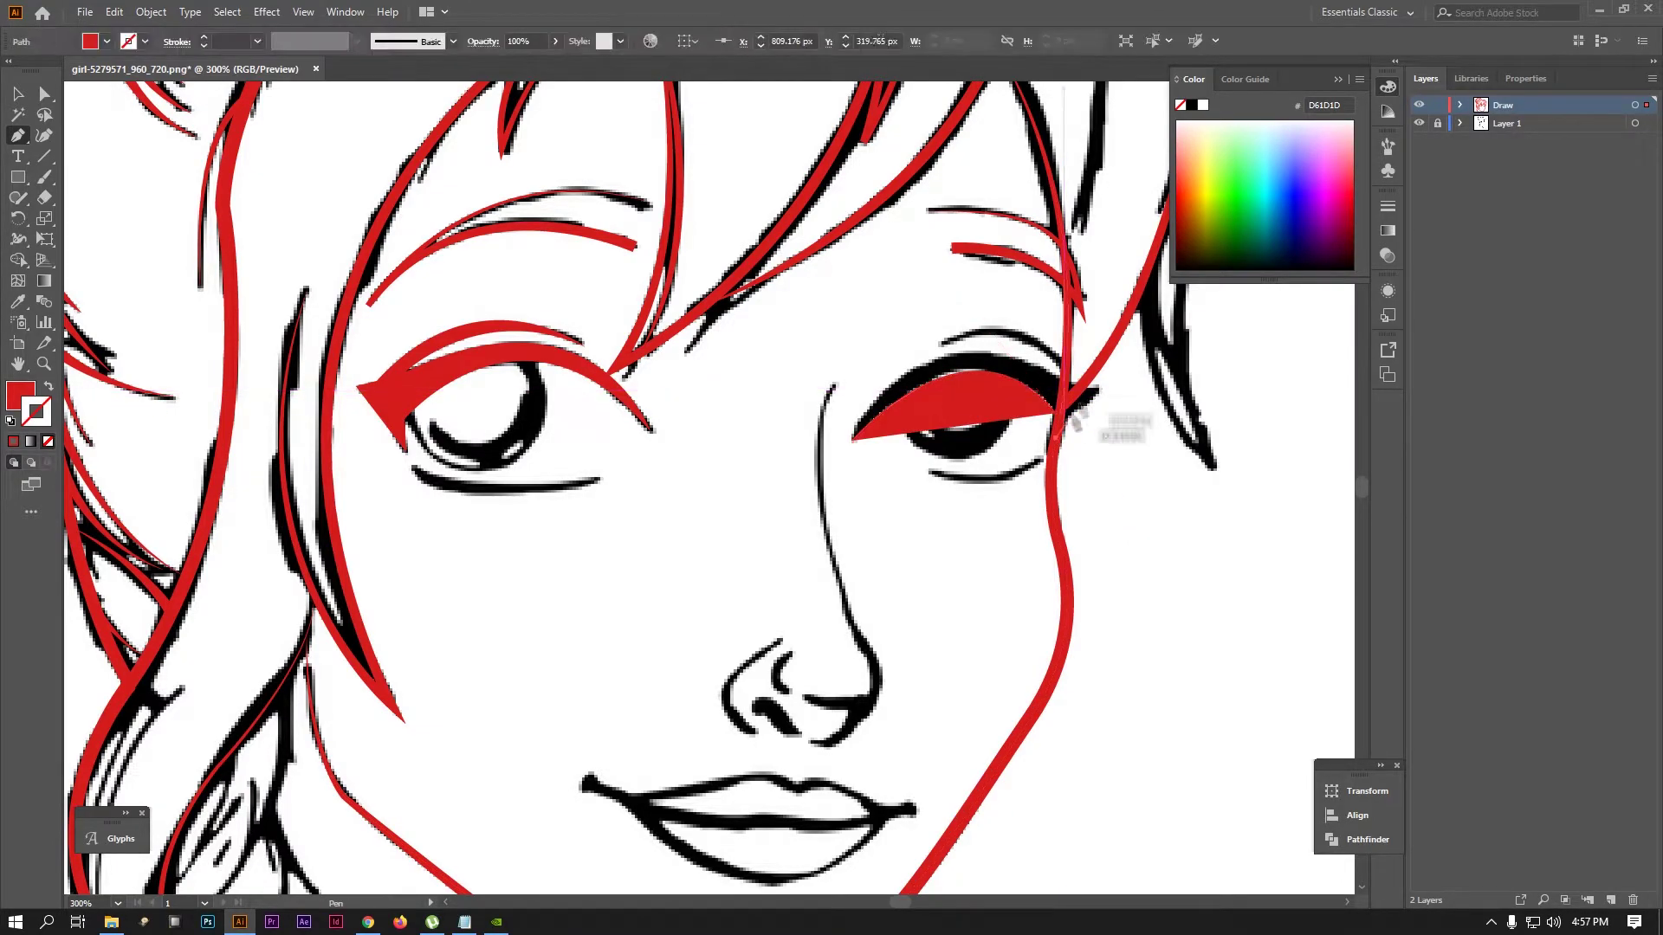
left_click(1114, 370)
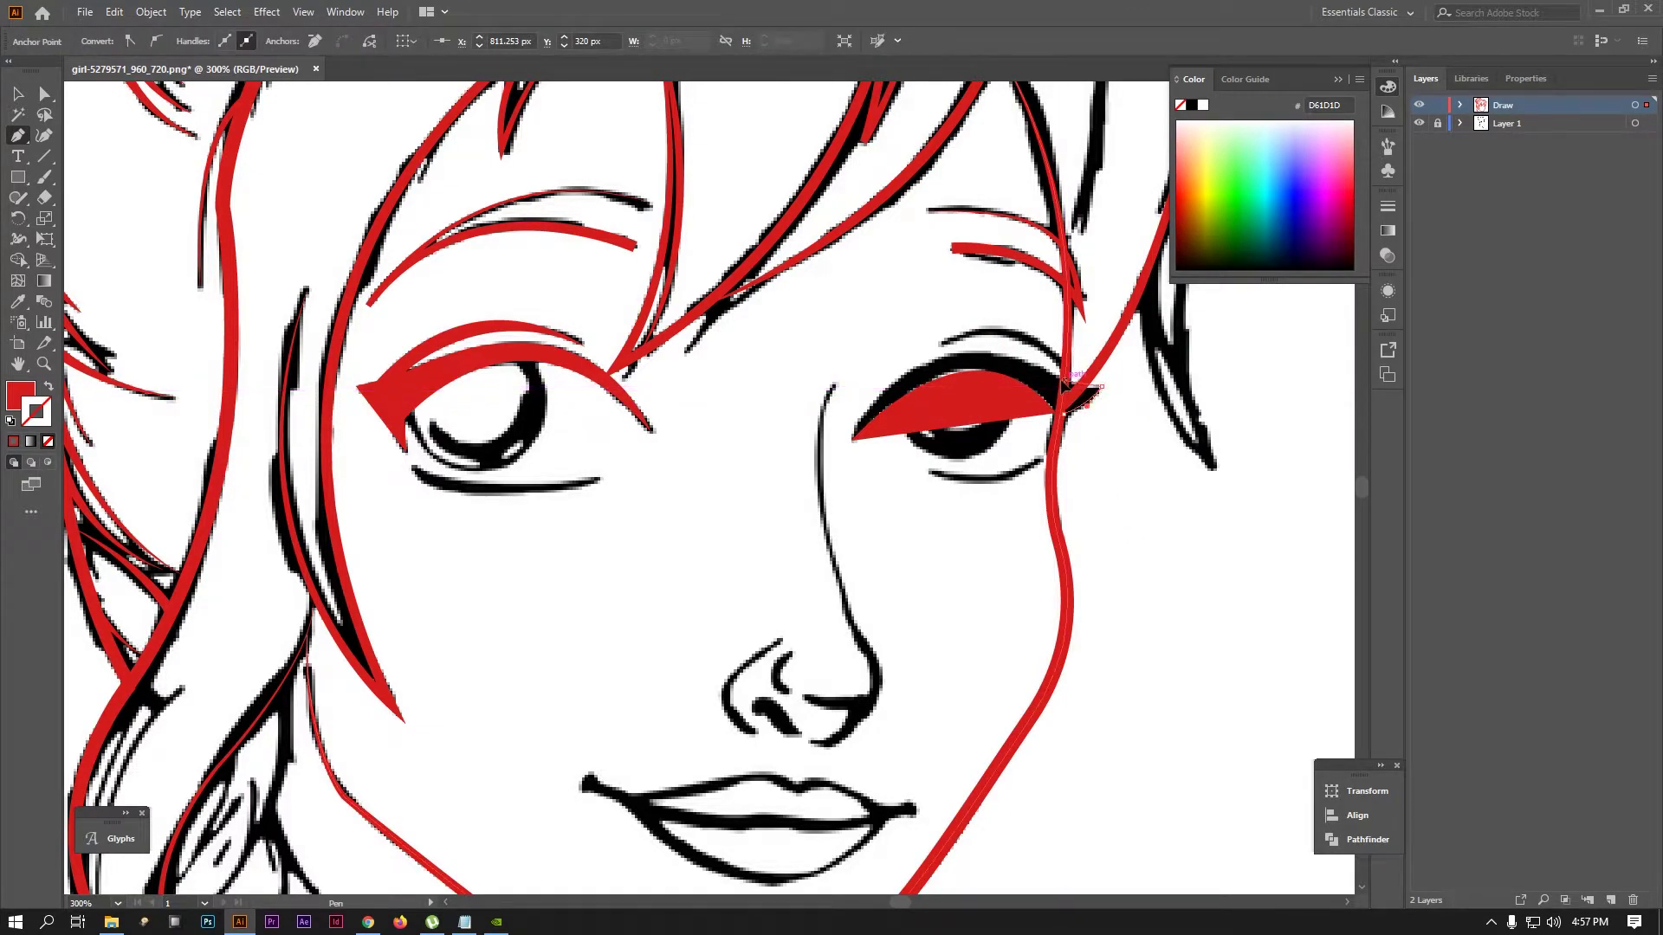
left_click_drag(853, 440, 925, 288)
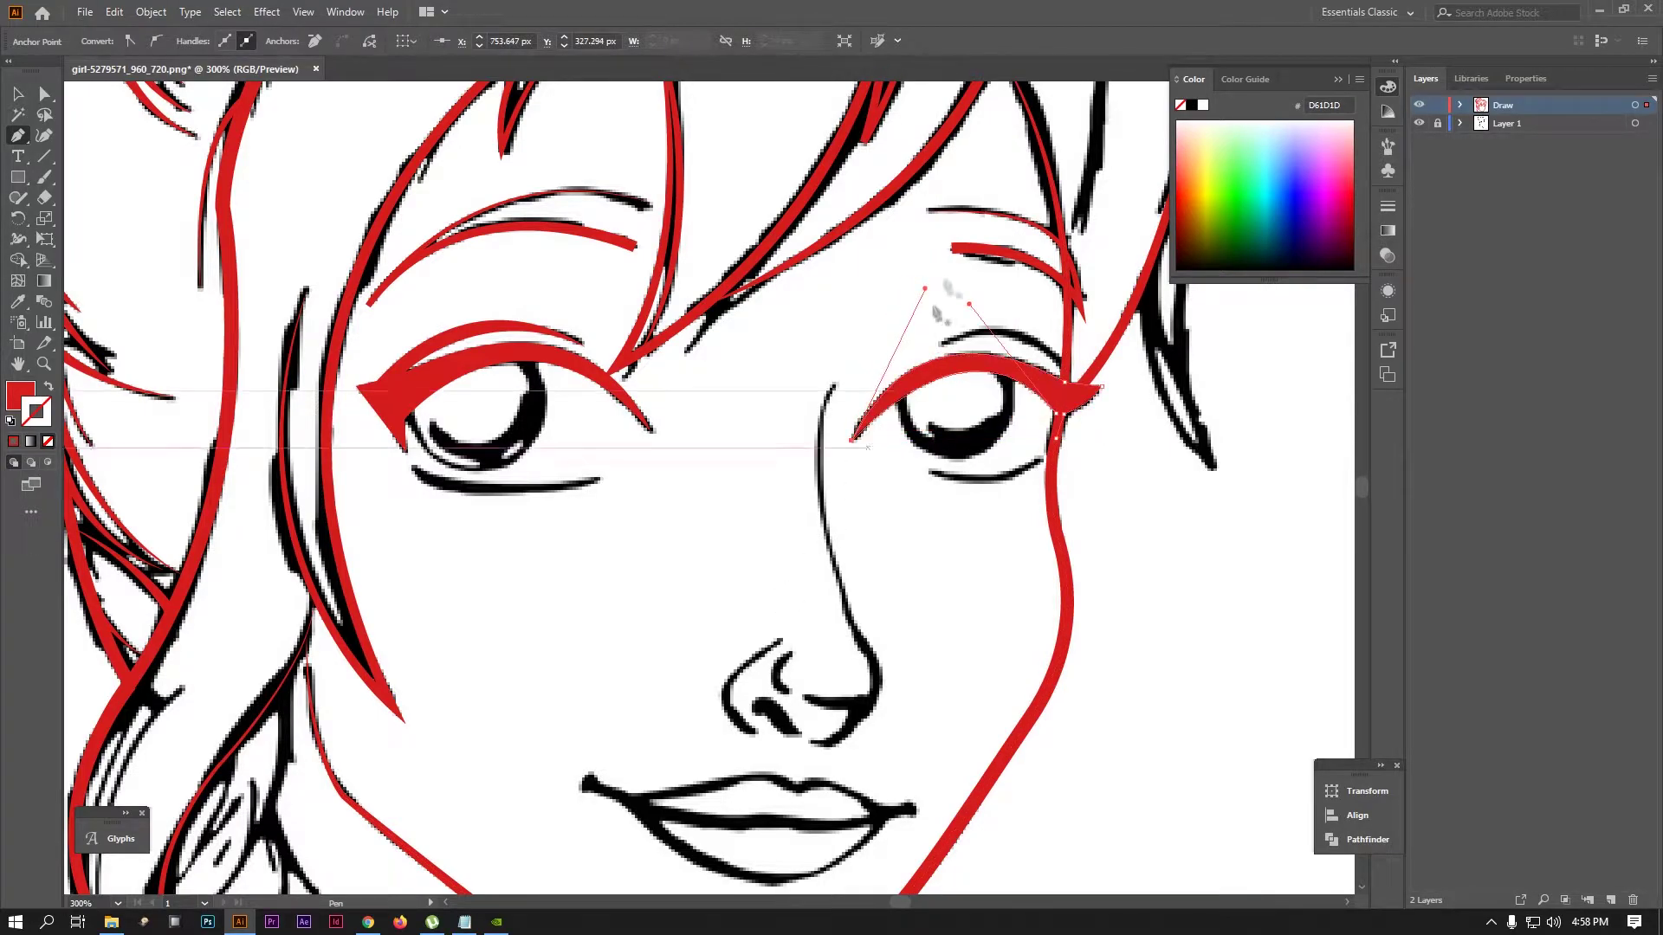
Draw the crease above the right eye as a tapered red stroke without fill
left_click_drag(975, 350, 951, 347)
left_click_drag(857, 384, 864, 362)
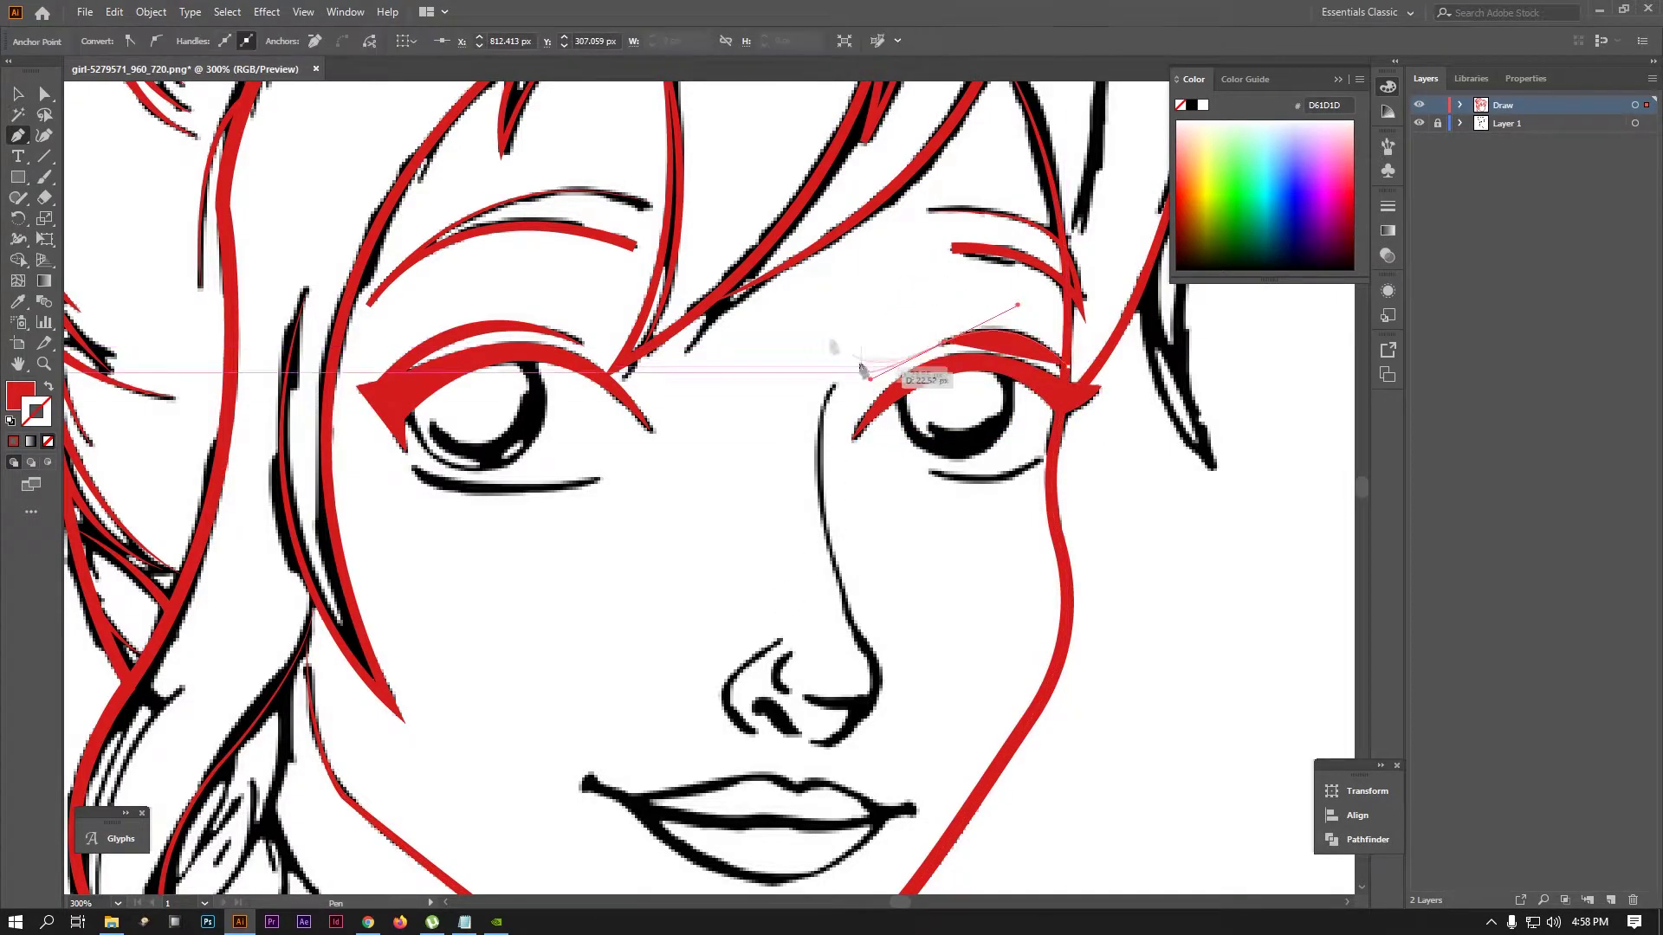
key("v")
left_click(50, 388)
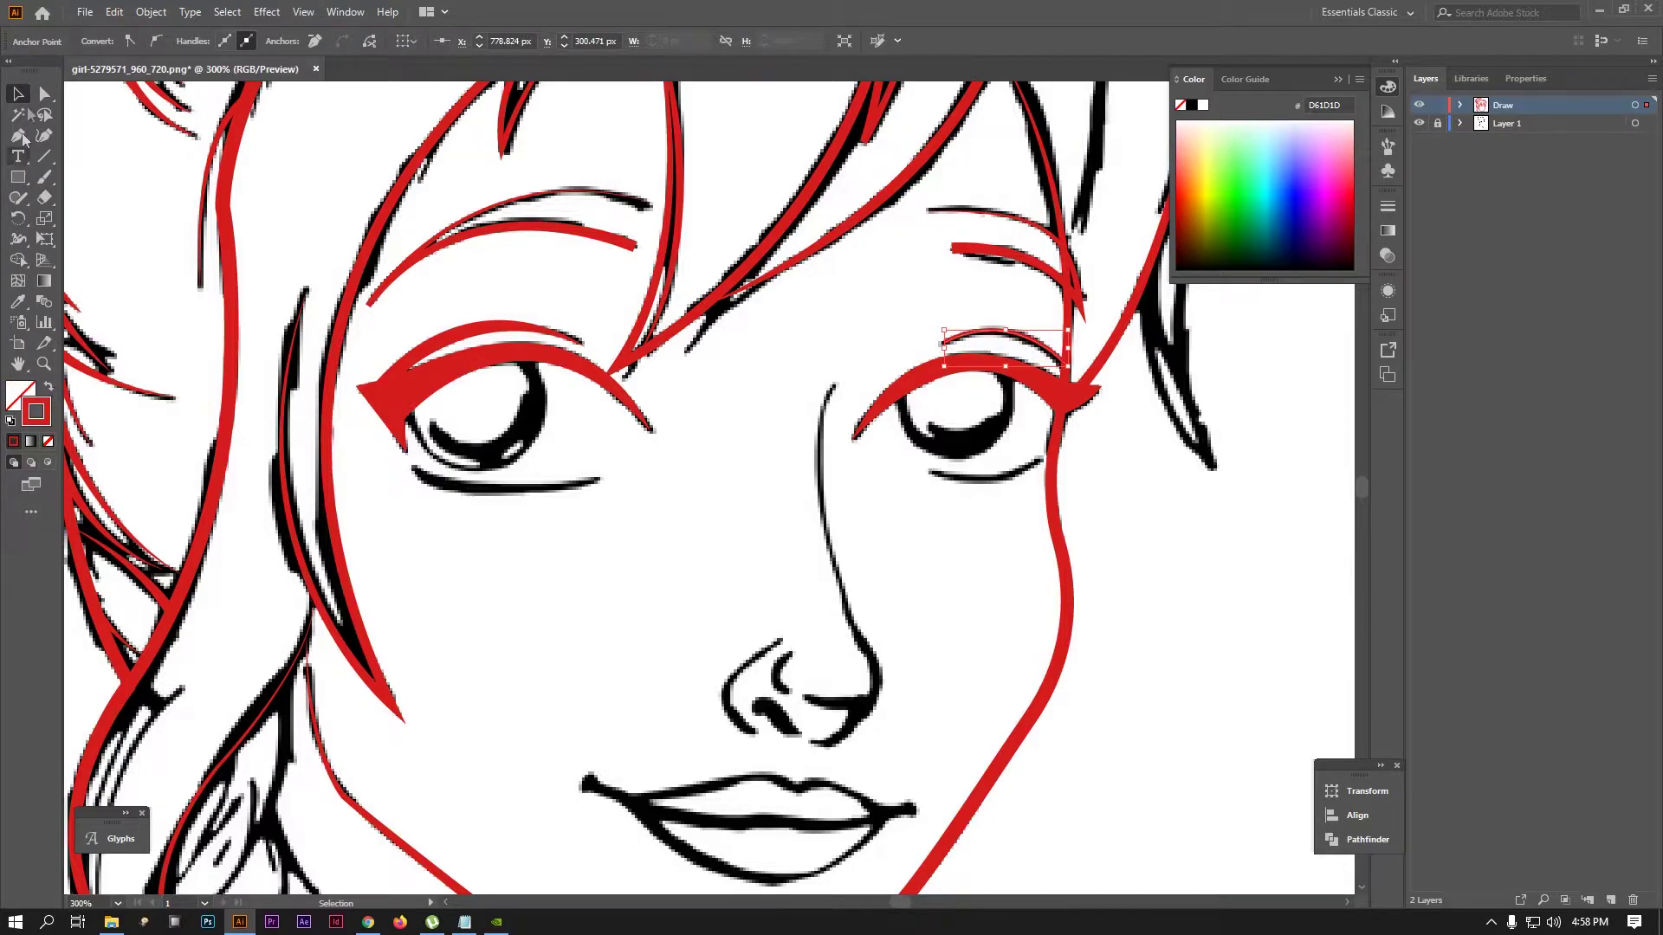
left_click(357, 41)
left_click(303, 110)
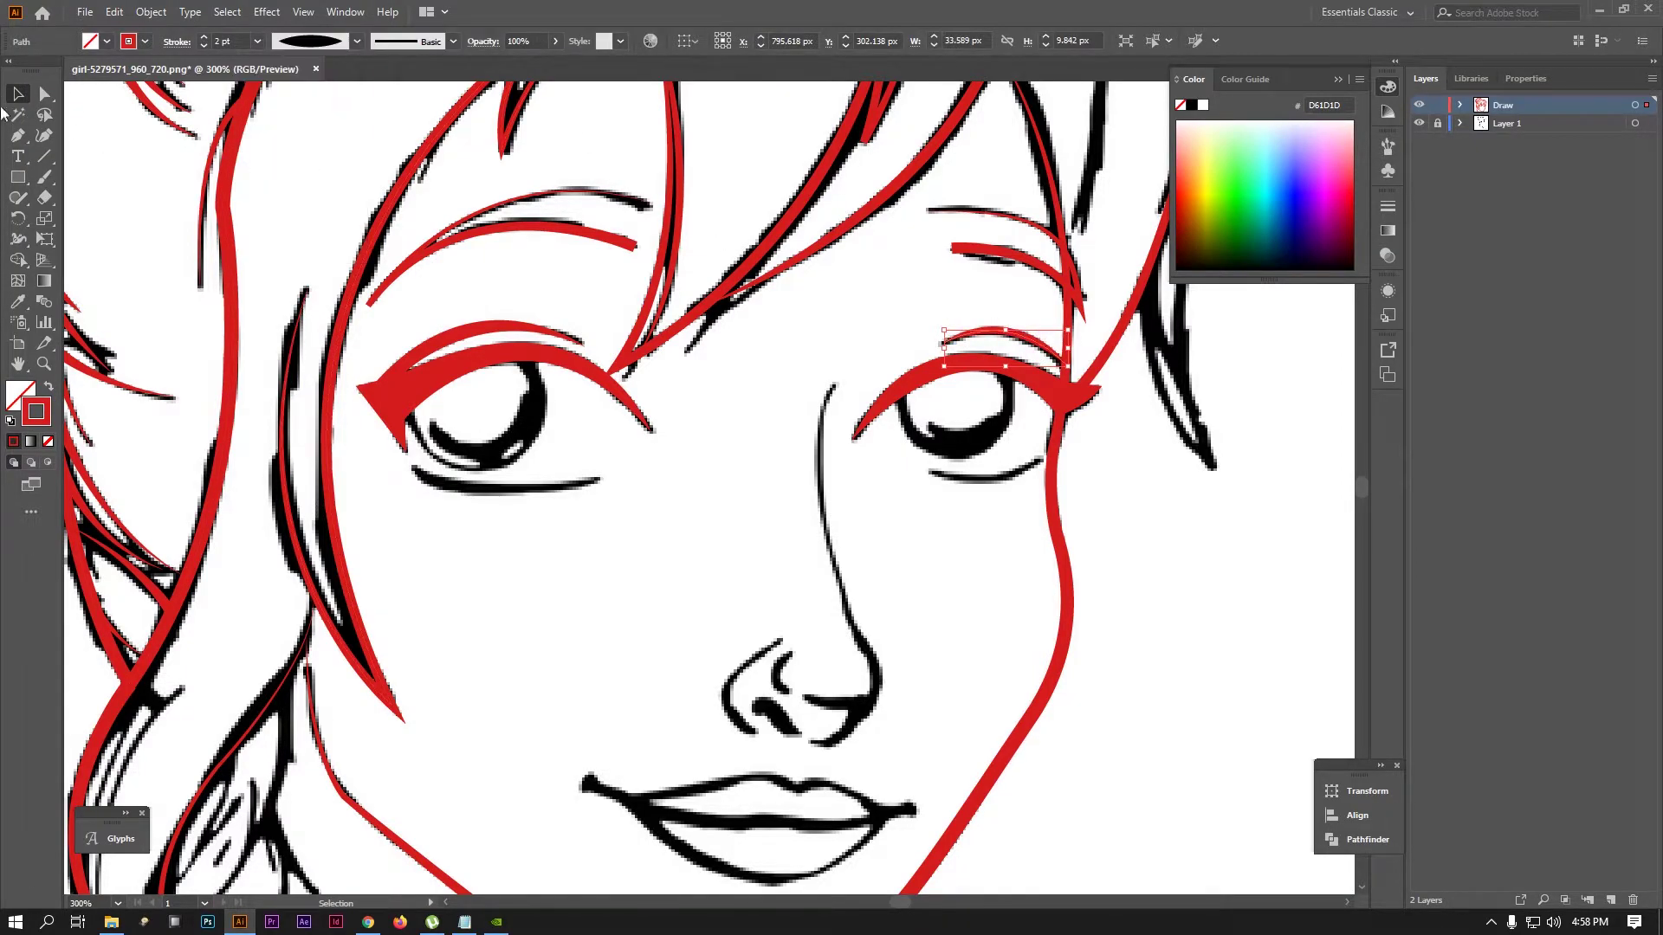
Draw tapered lower-lid lines under the right and left eyes
left_click(931, 475)
left_click_drag(1046, 456, 1077, 439)
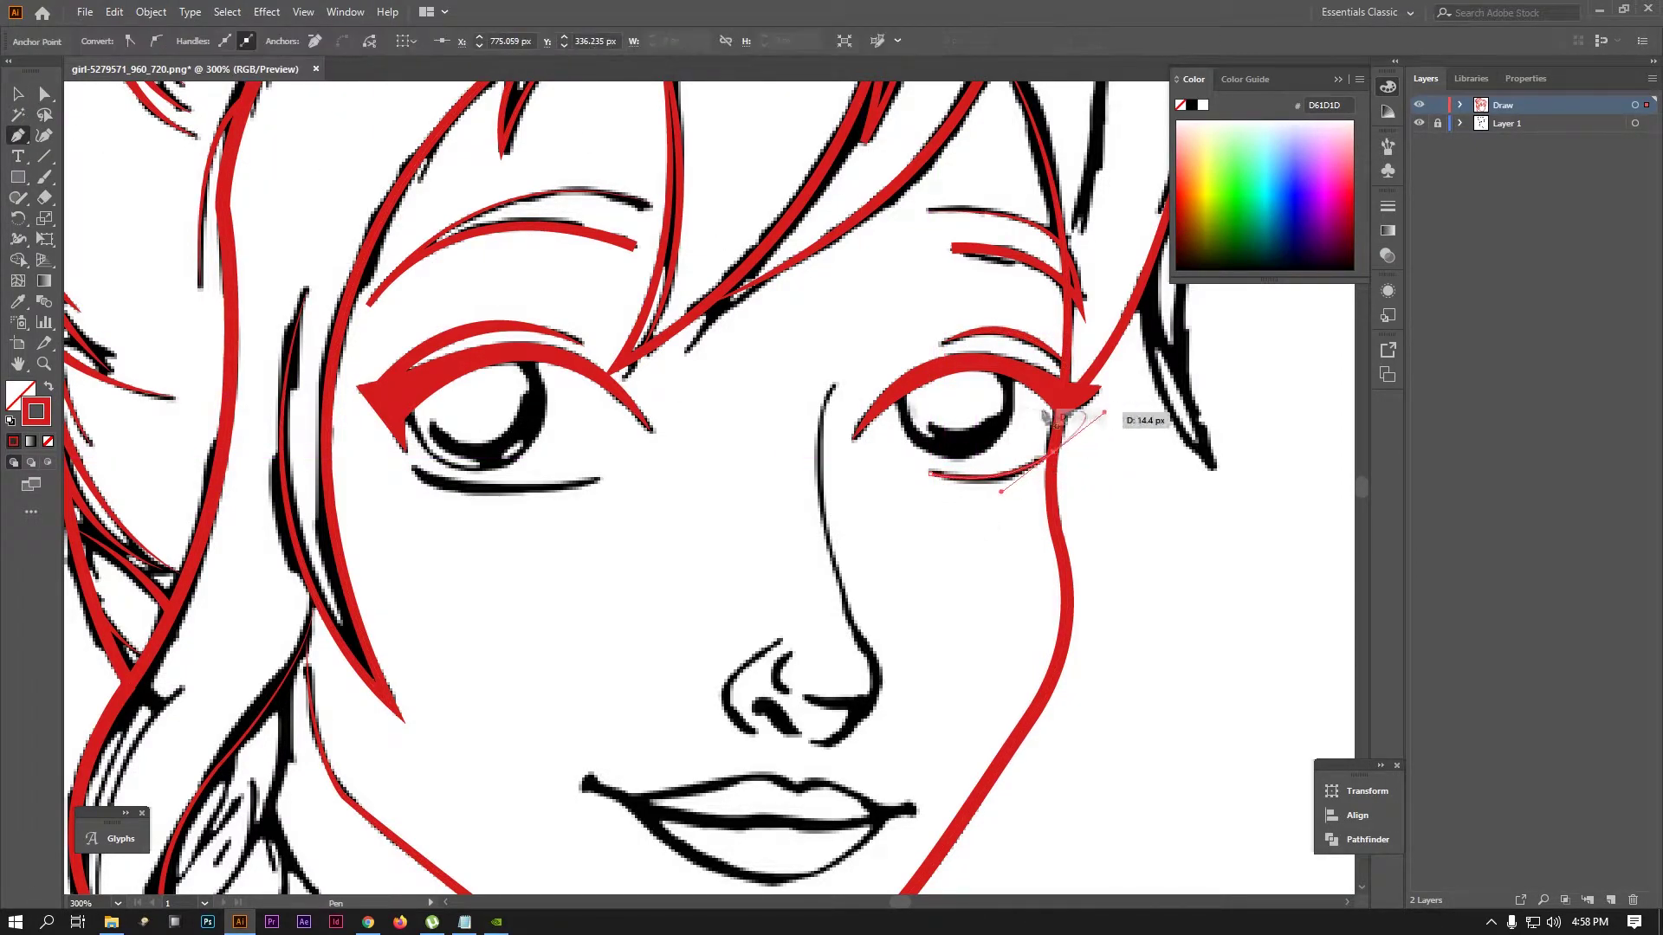
left_click(294, 42)
left_click(319, 129)
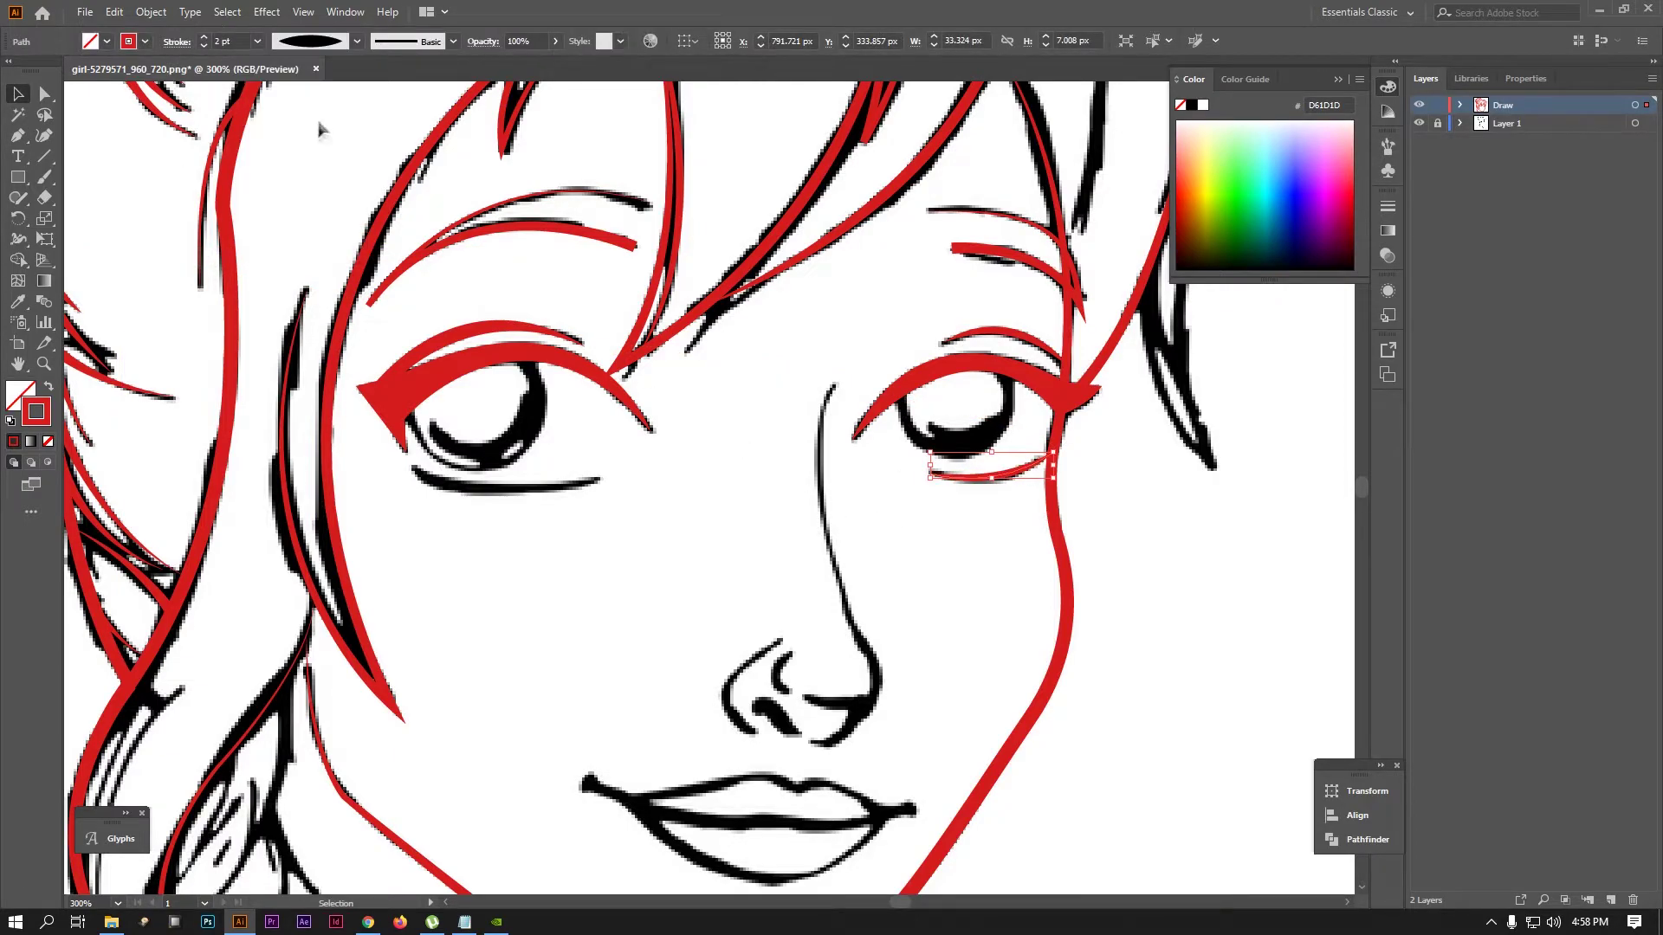
left_click(17, 135)
left_click(598, 478)
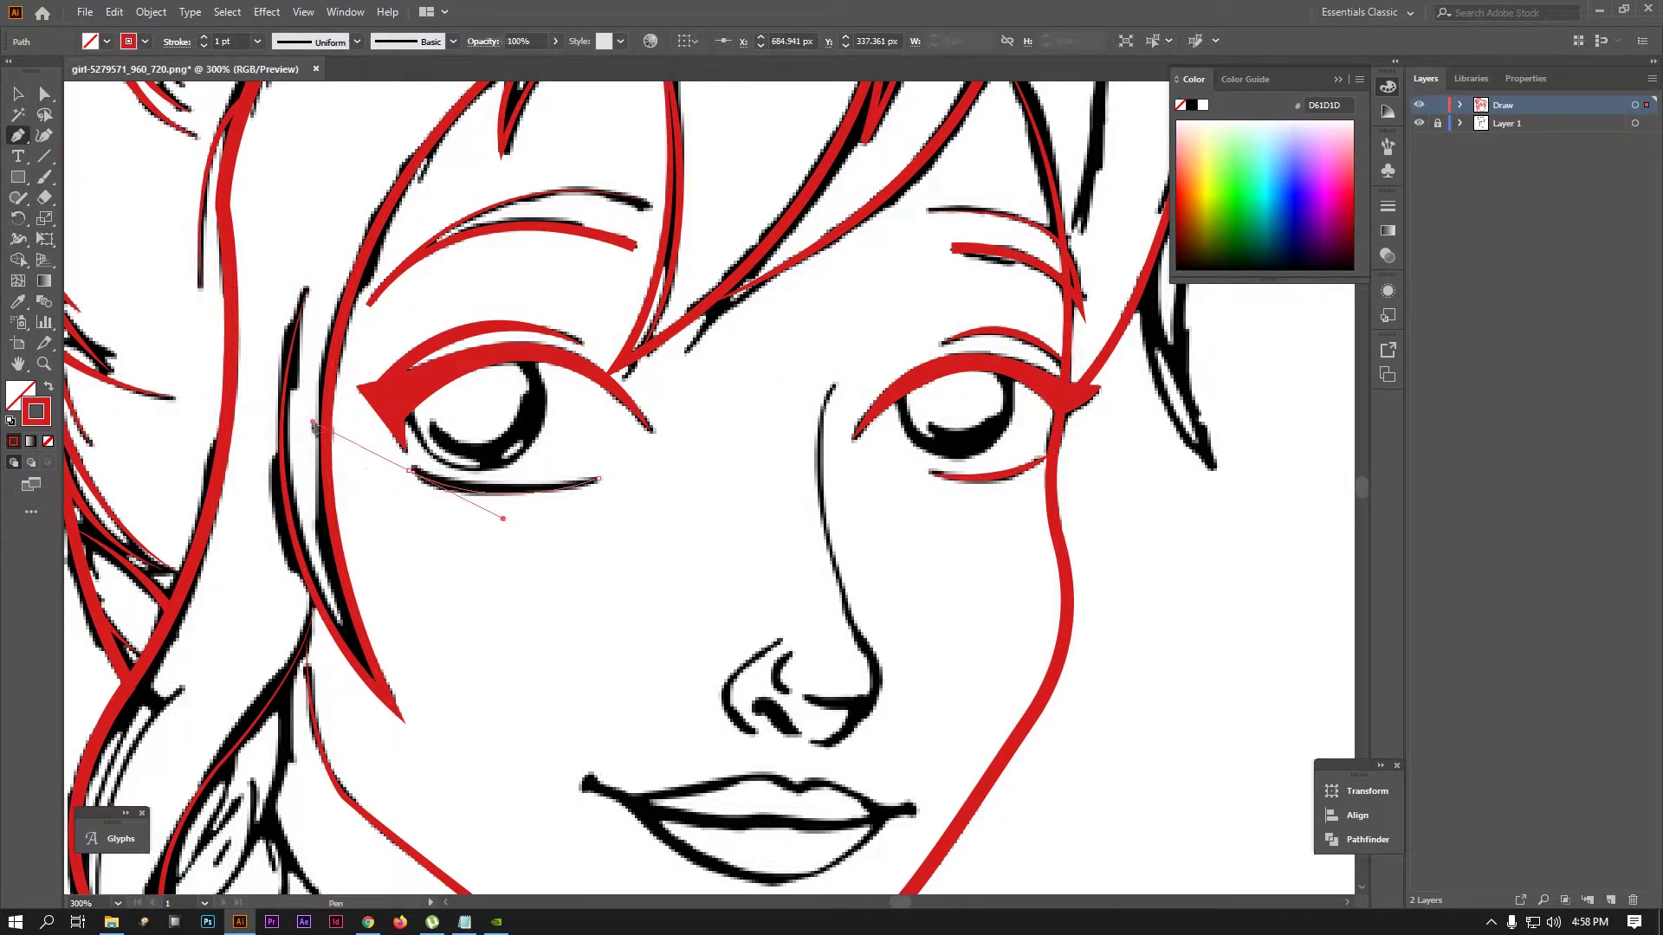
left_click_drag(414, 470, 350, 433)
key("v")
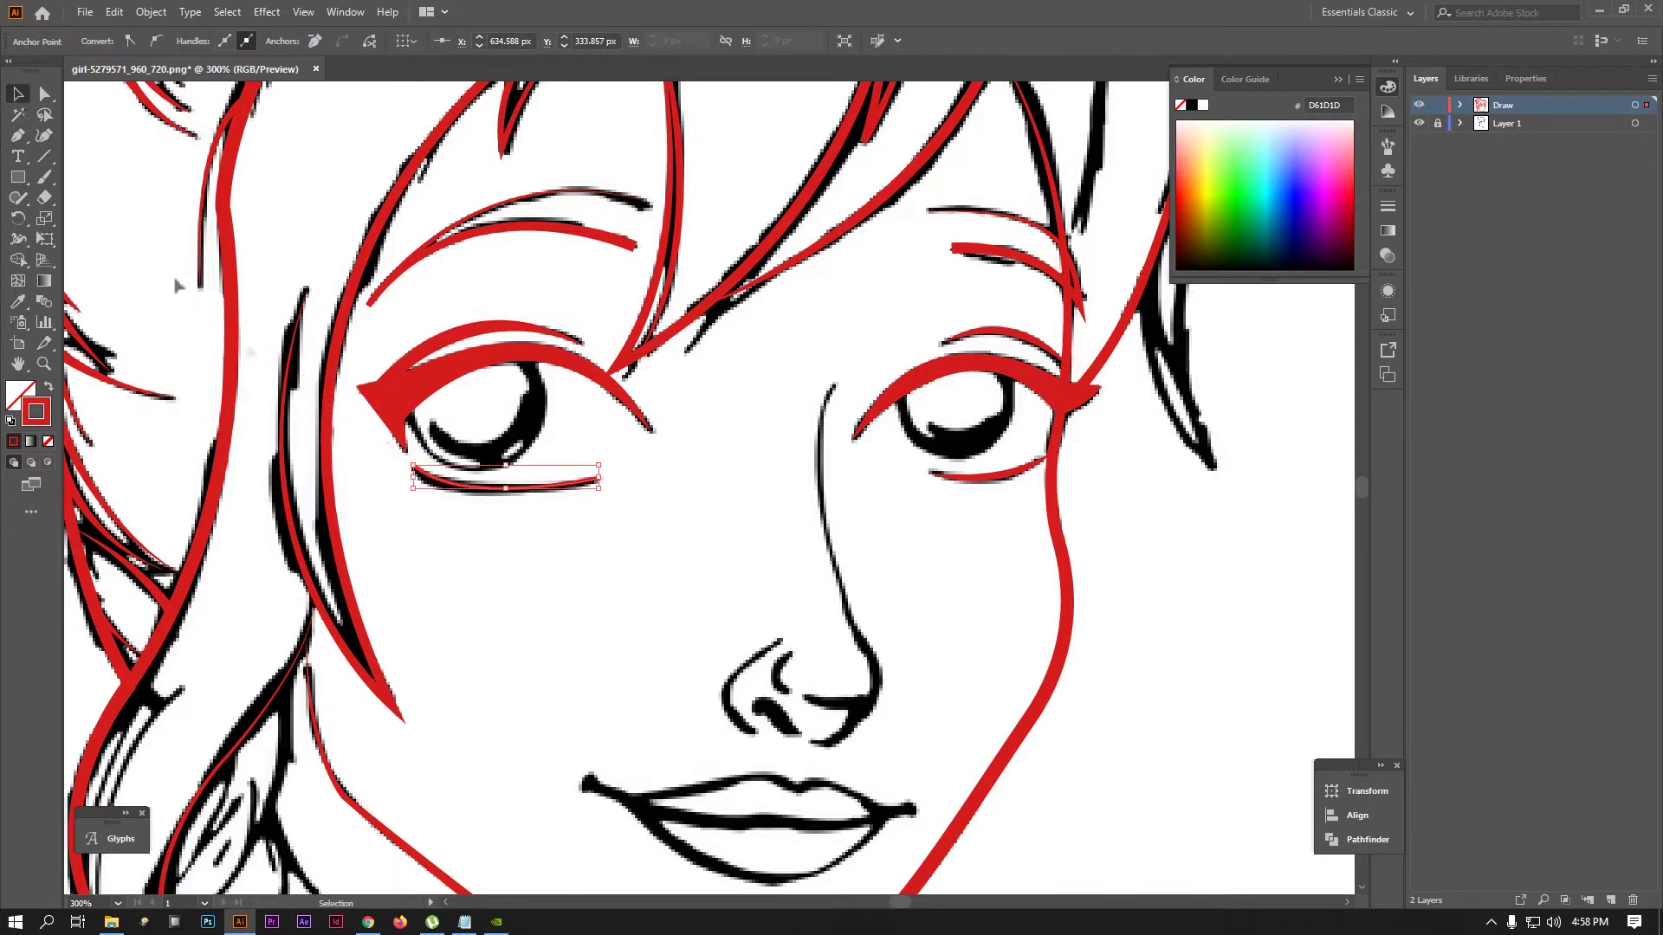
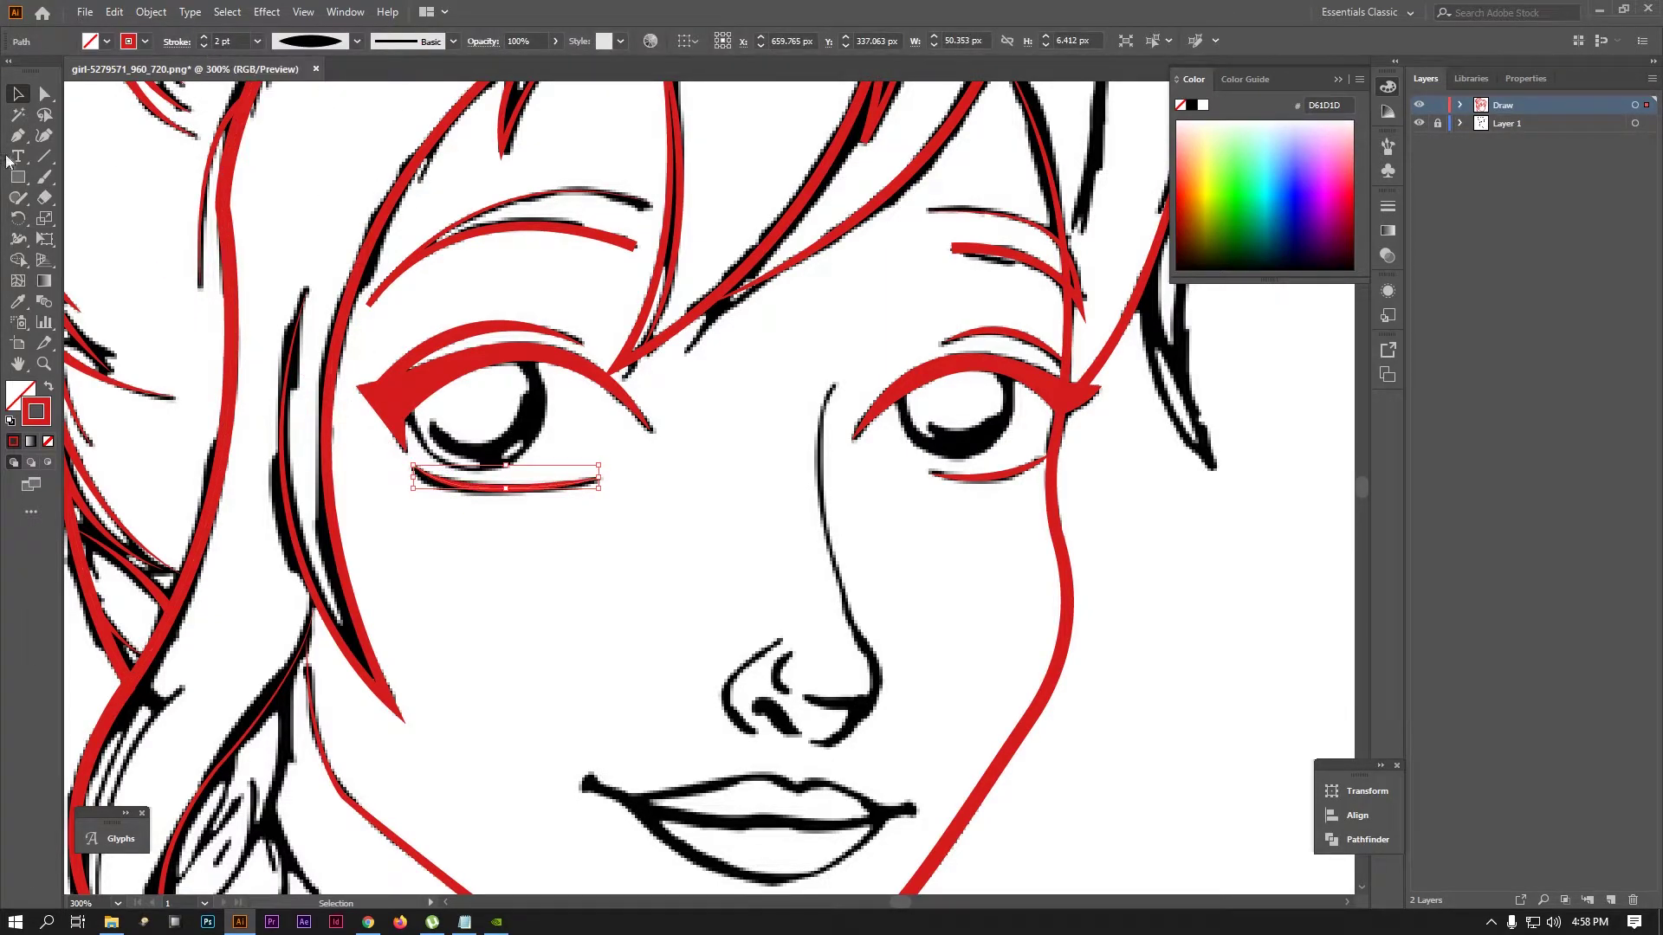
Trace another hair strand with a three-anchor red Pen line
key("p")
left_click(631, 422)
left_click(679, 369)
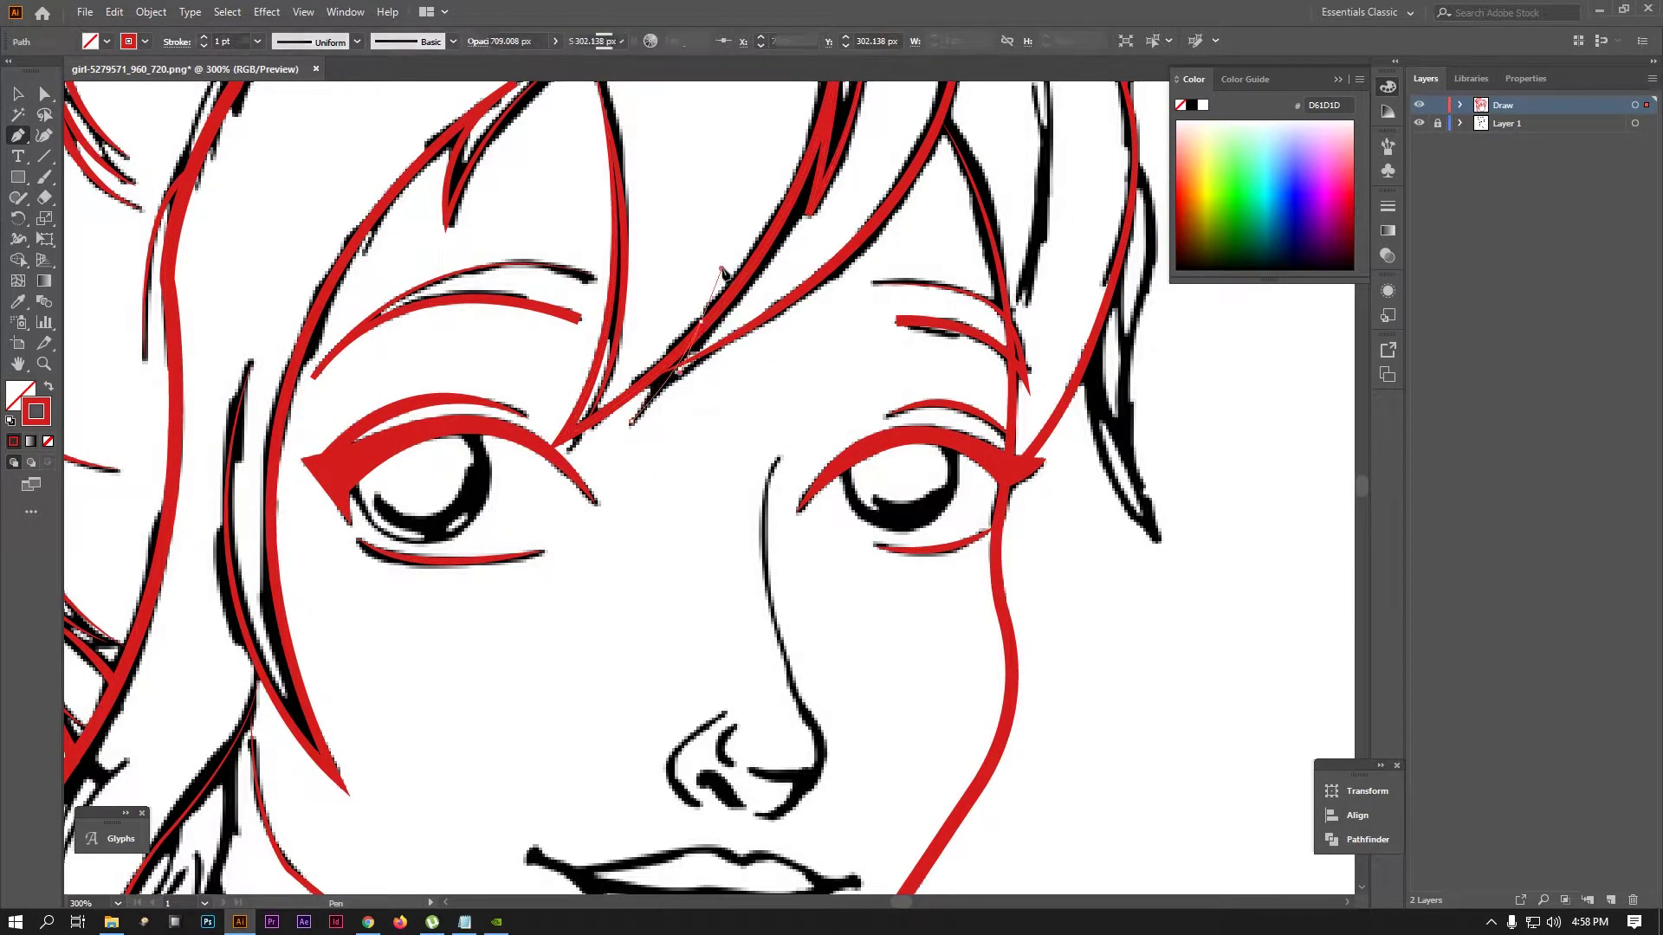
left_click(700, 322)
key("v")
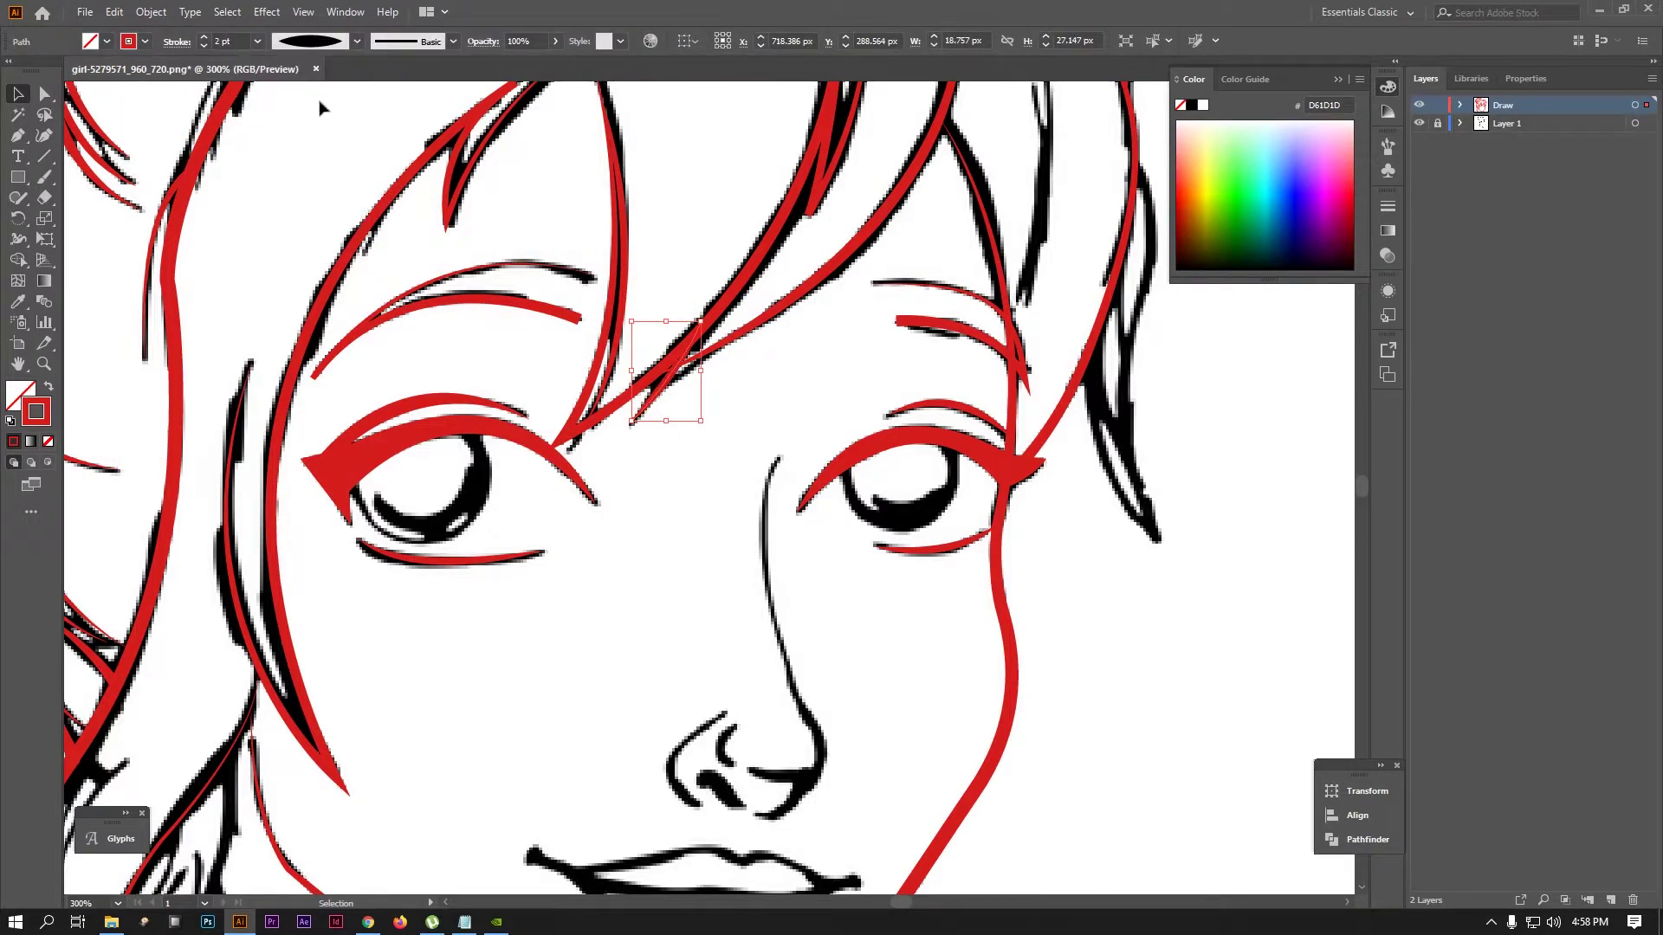
left_click(638, 332)
Draw a curved red line down the bridge of the nose to its tip
left_click_drag(637, 332, 685, 323)
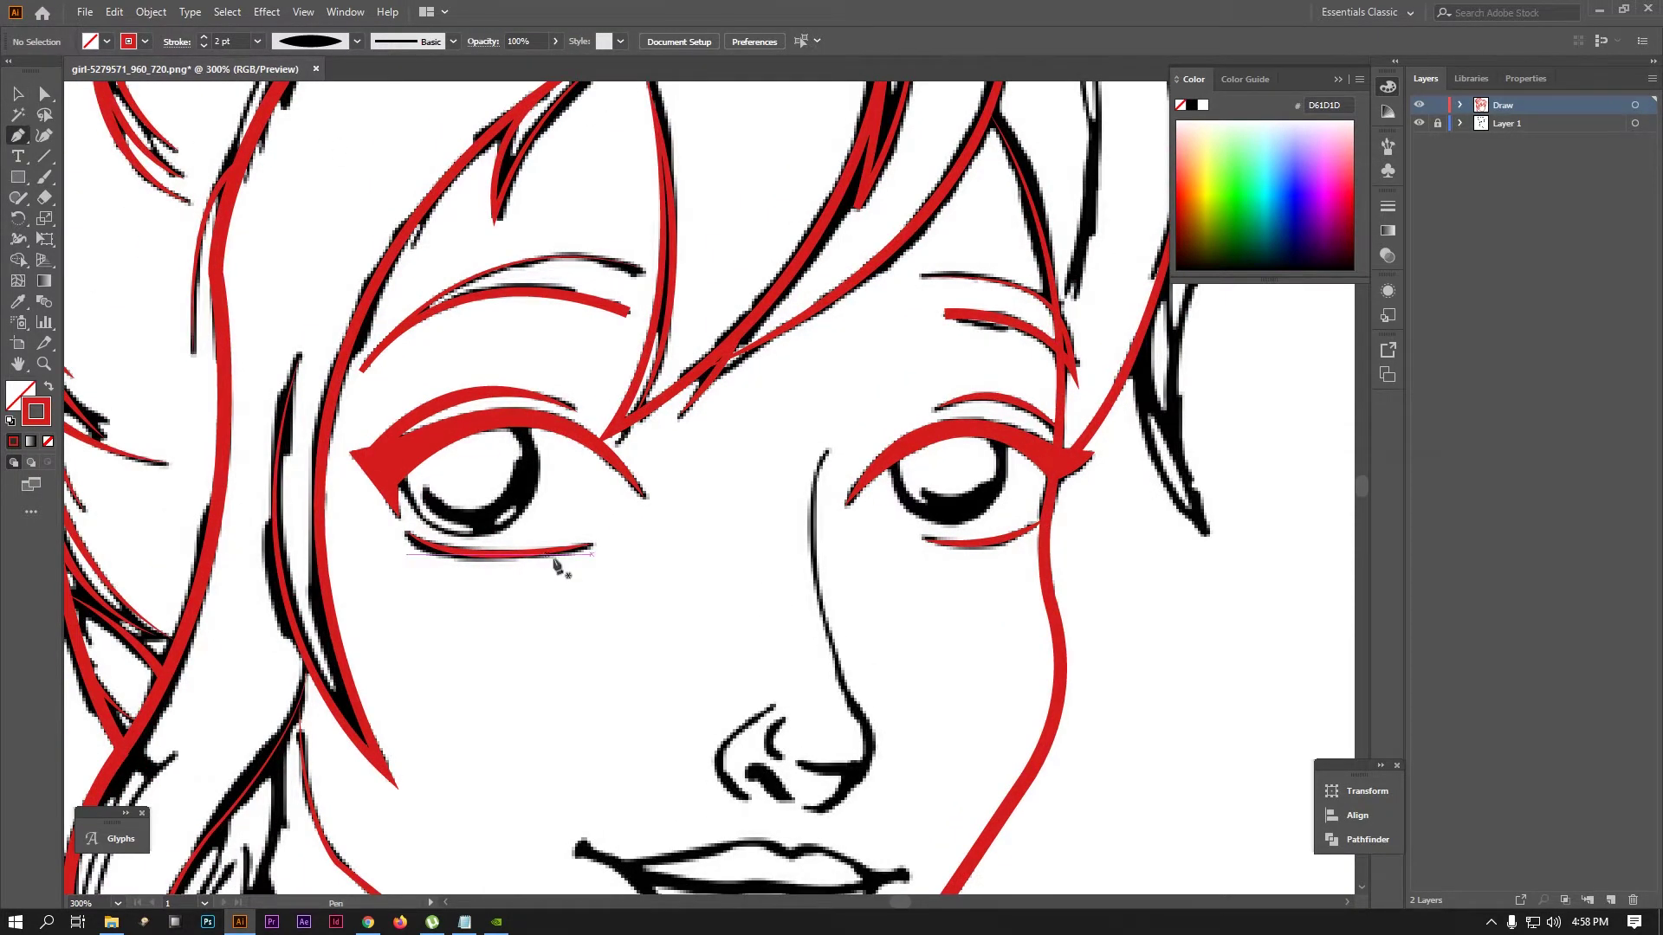
scroll(554, 565, "down", 2)
left_click(596, 305)
scroll(607, 390, "up", 1)
scroll(678, 498, "up", 1)
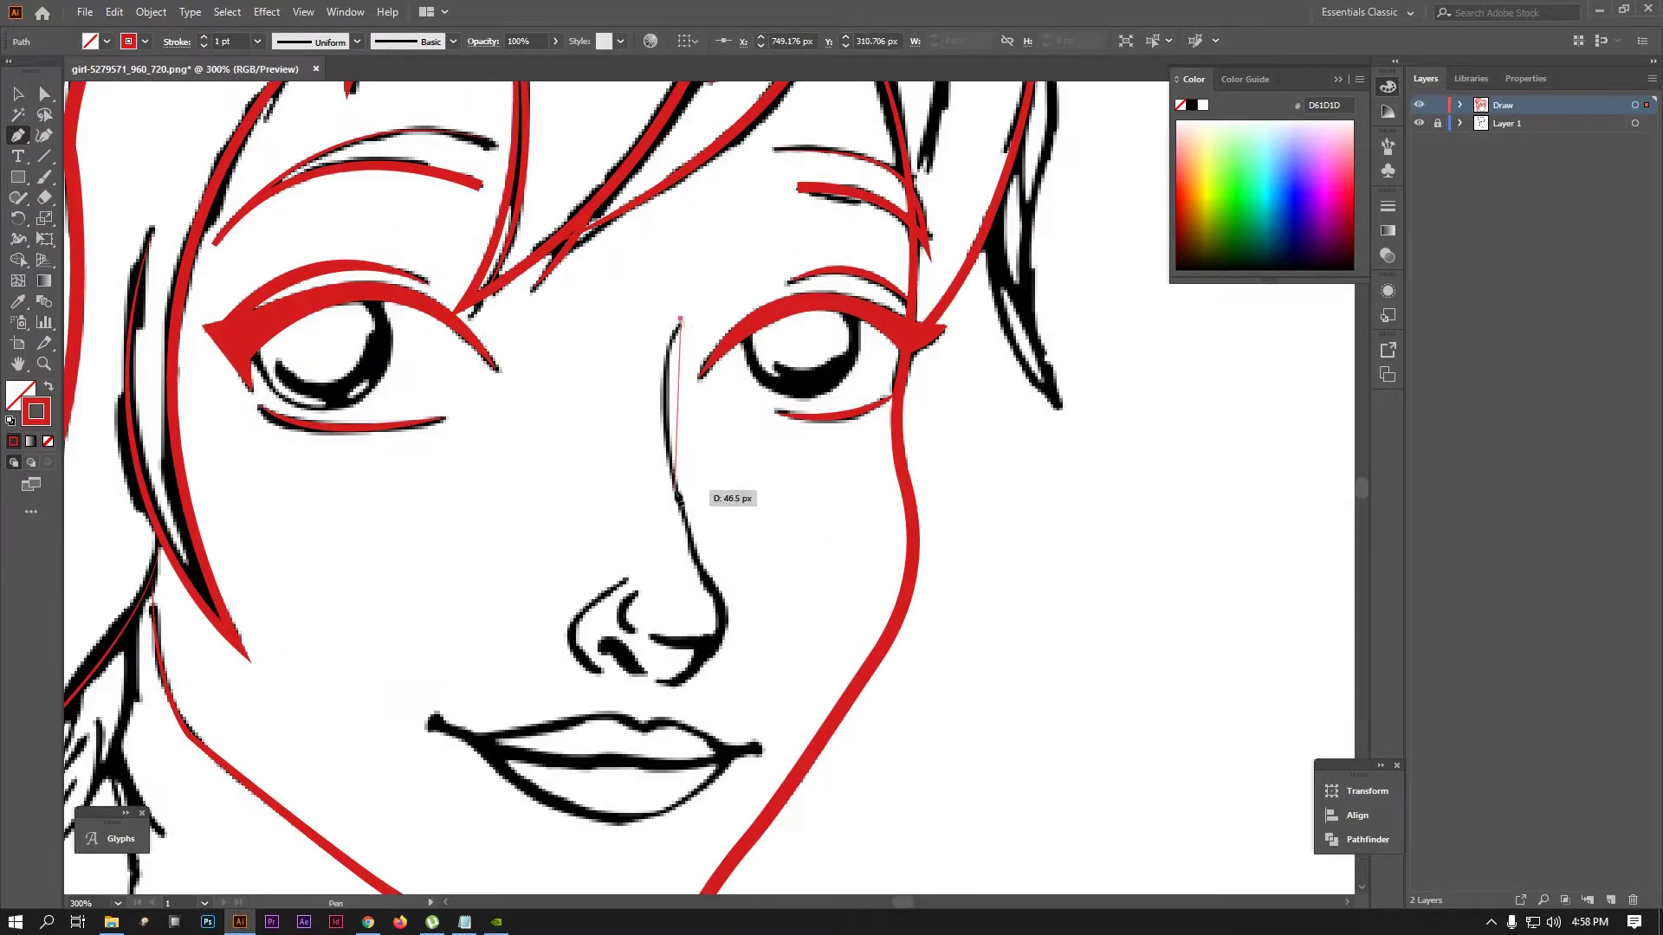
left_click_drag(692, 547, 700, 565)
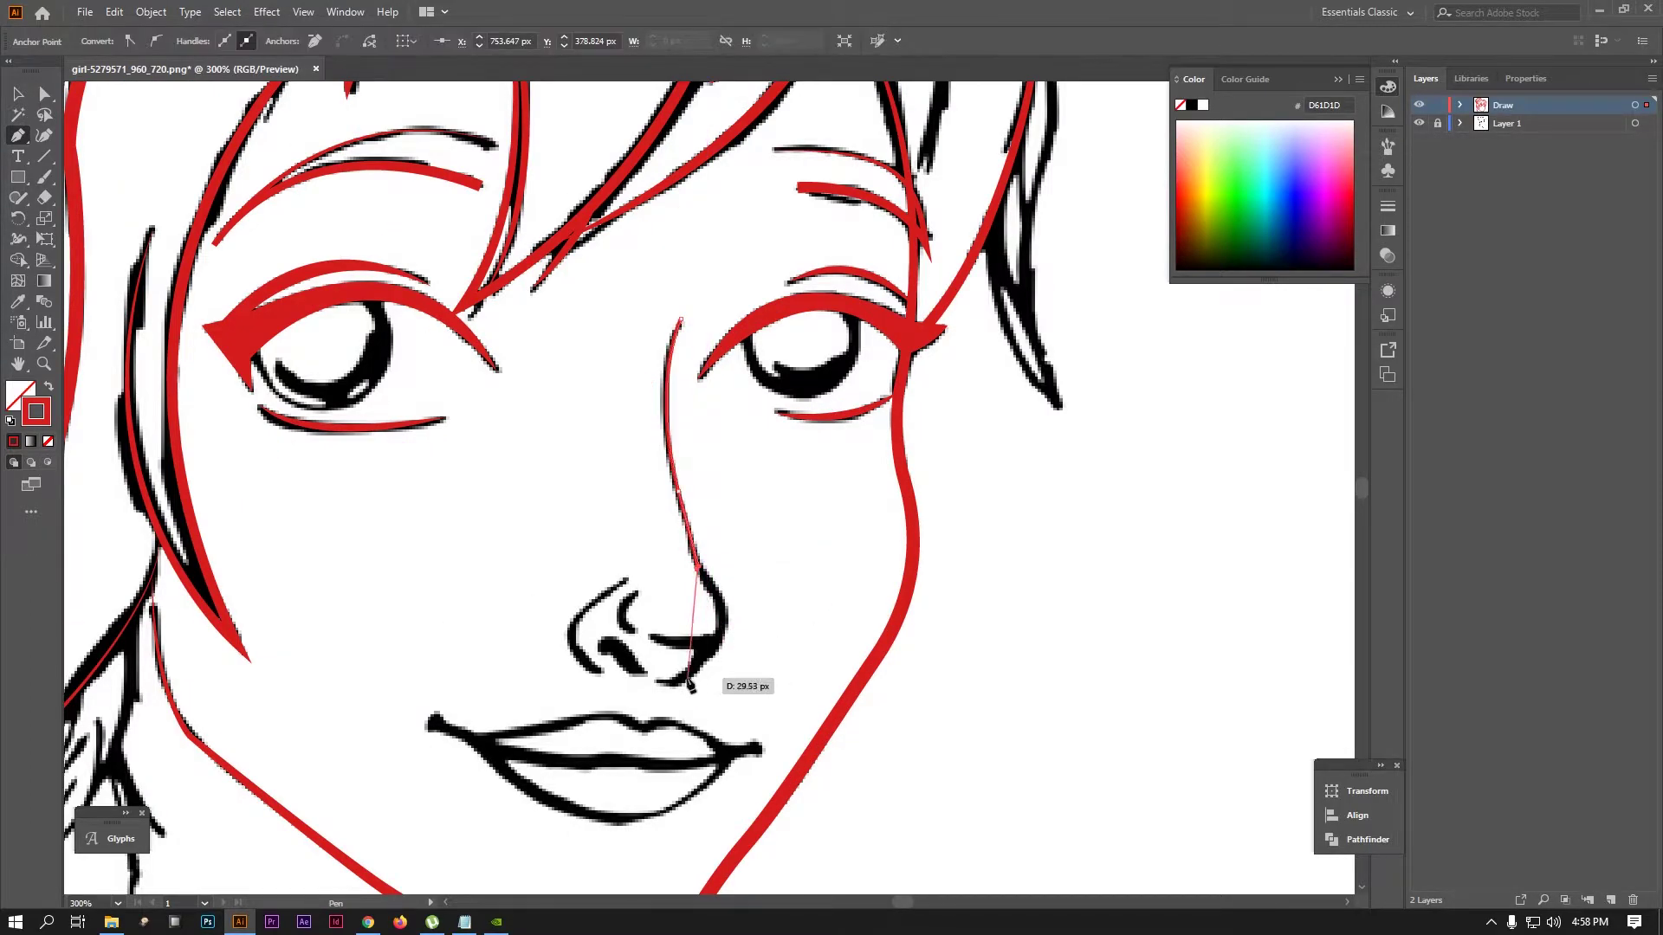
mouse_move(572, 724)
left_mouse_down()
mouse_move(718, 645)
mouse_move(690, 683)
left_mouse_up()
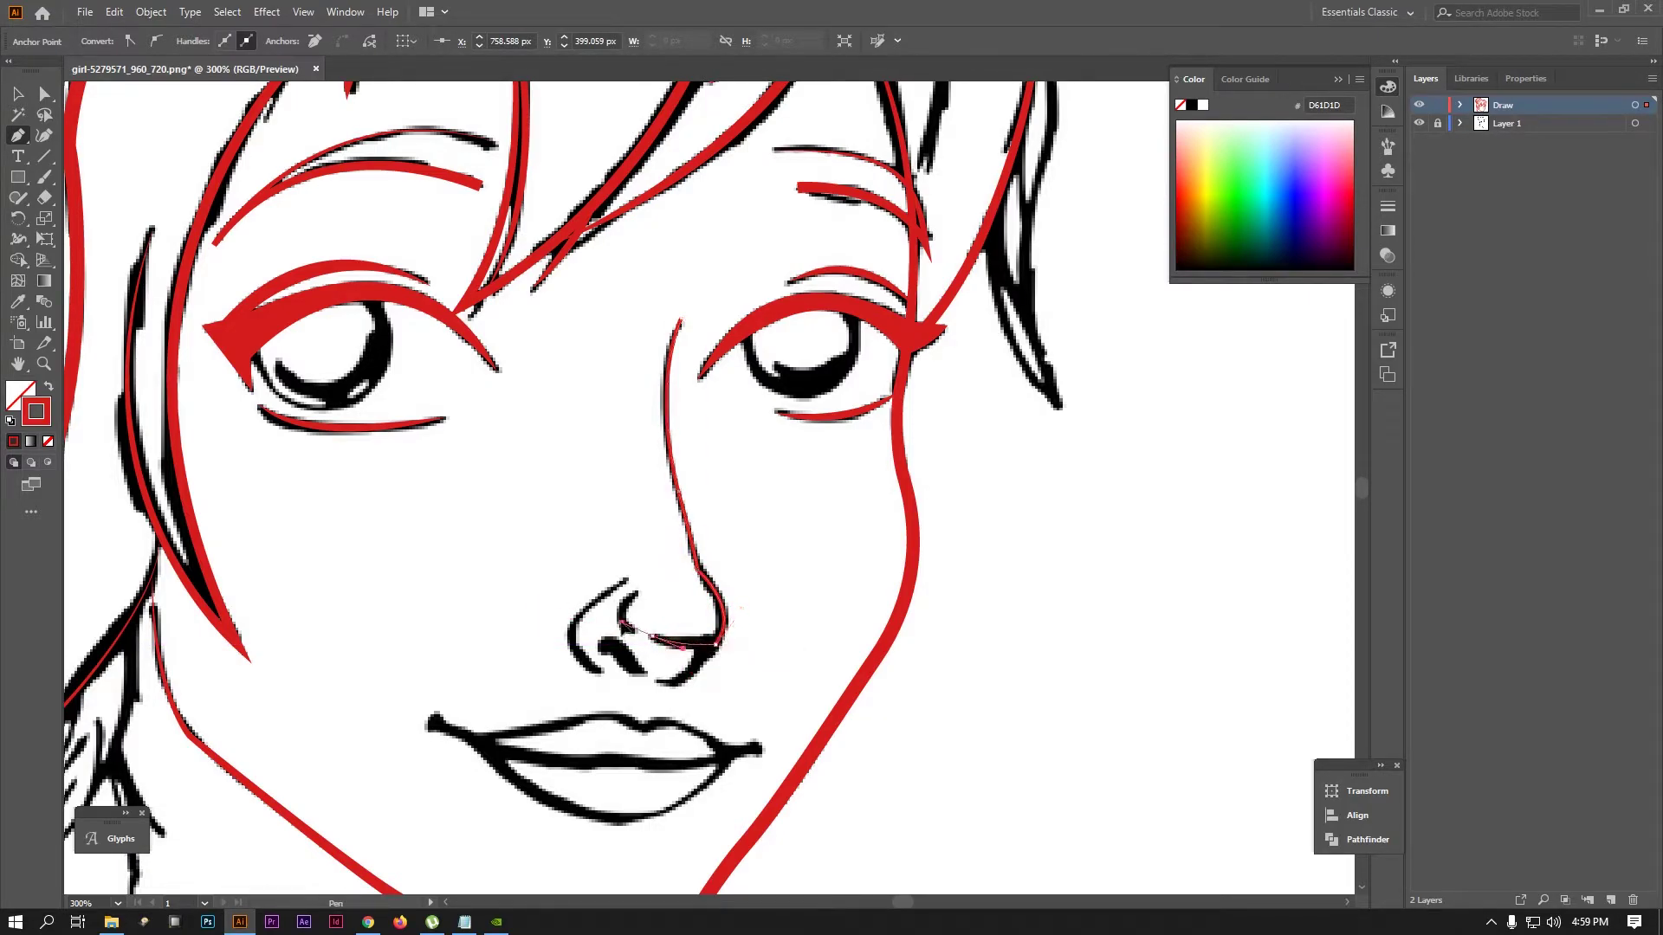
left_click(17, 93)
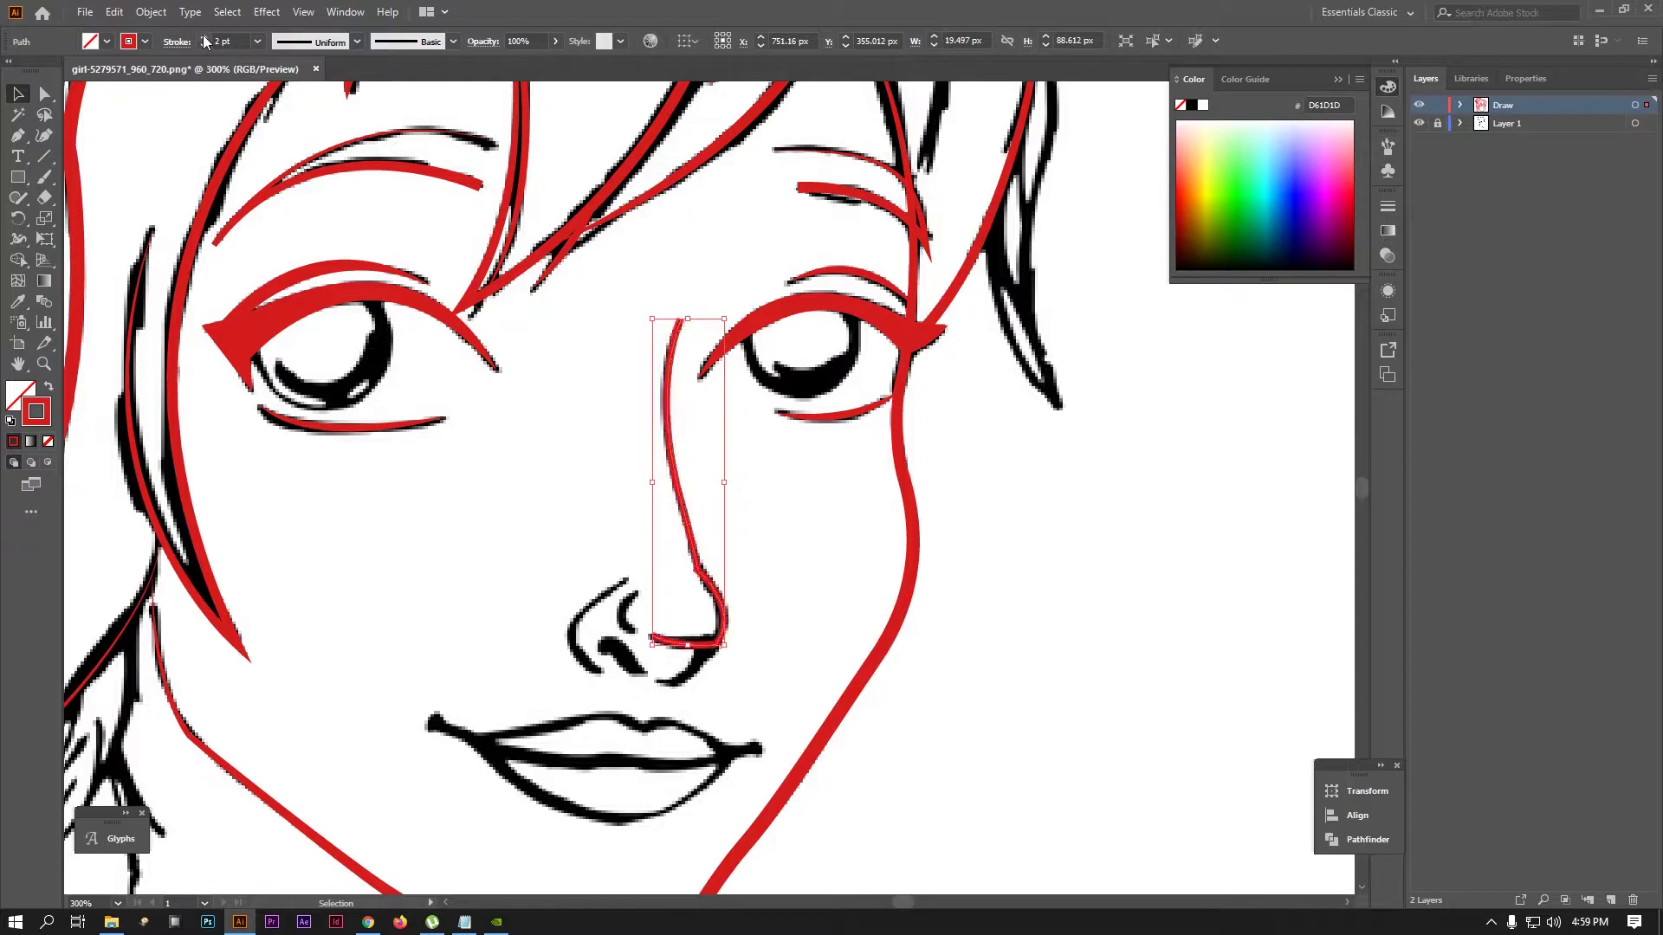
Give the nose line the elliptical Width Profile 1 for a tapered stroke
left_click(356, 42)
left_click(312, 86)
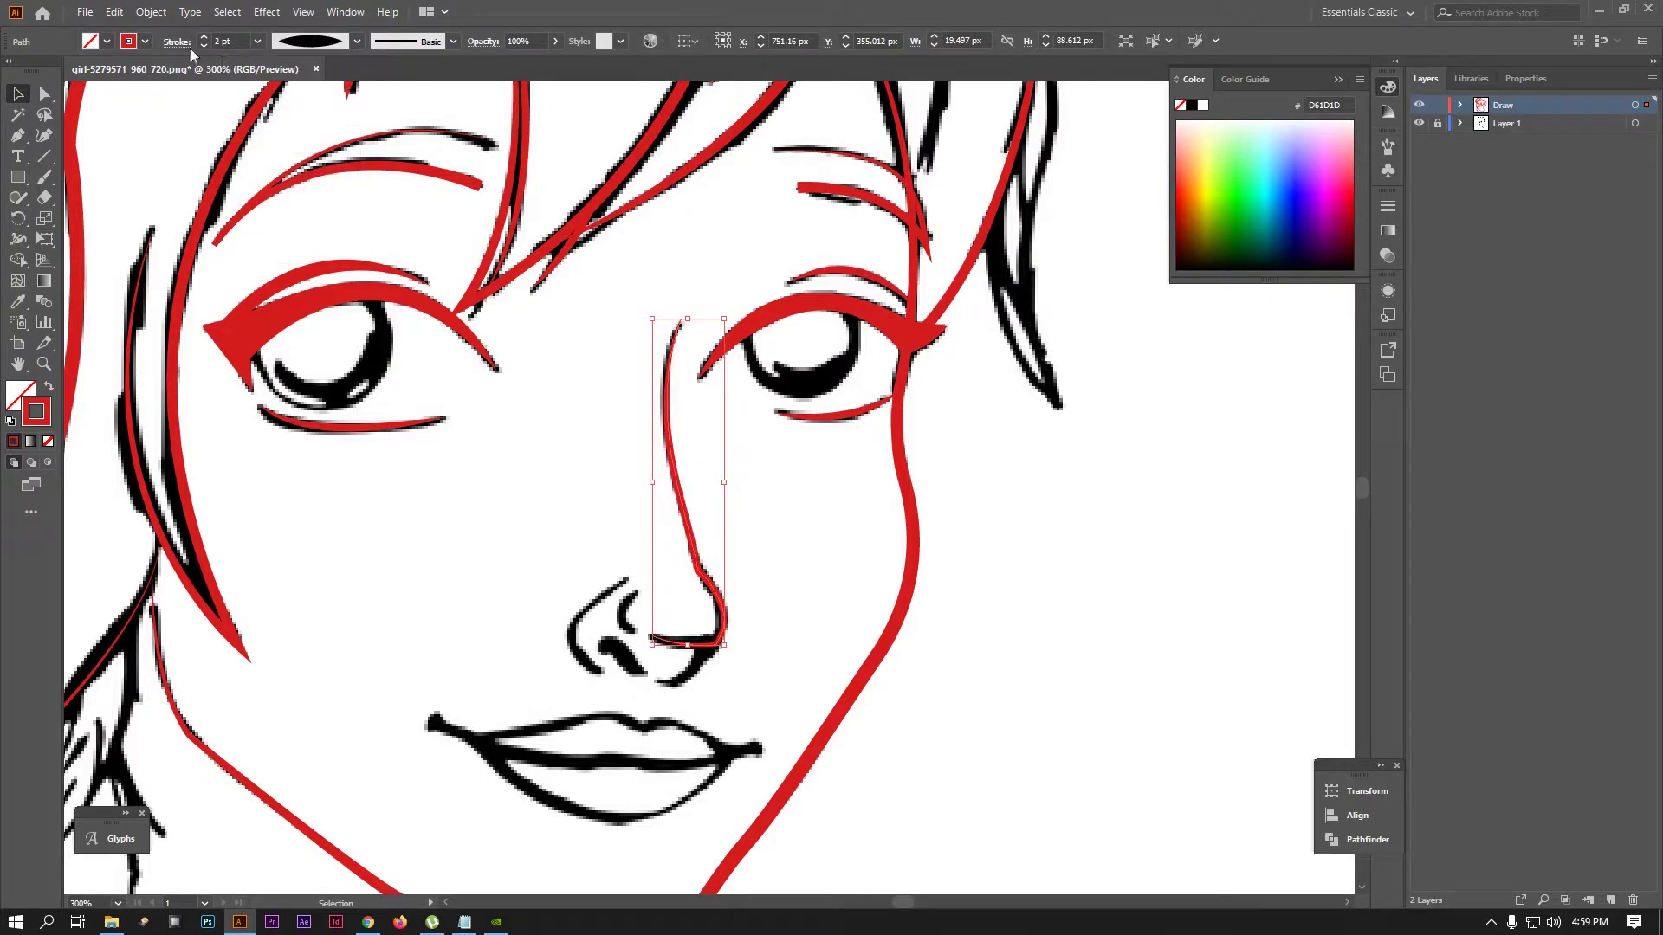
left_click(788, 505)
scroll(788, 505, "down", 1)
Delete the stray segment under the nose tip and zoom in on the nose
left_click(712, 592)
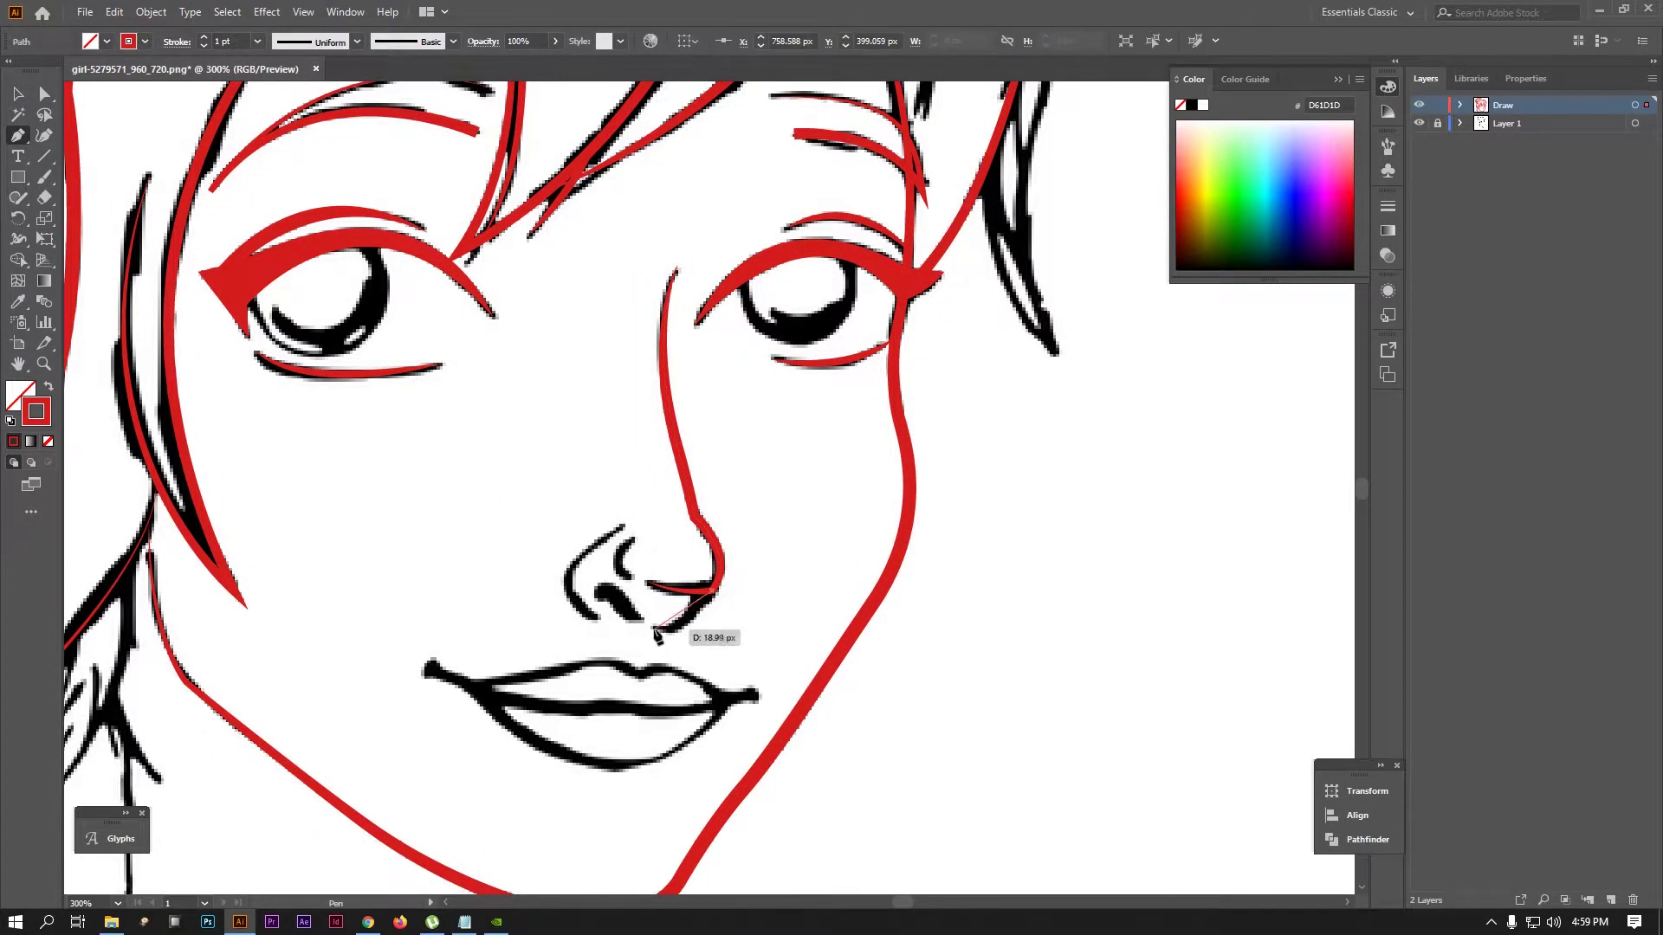
key("v")
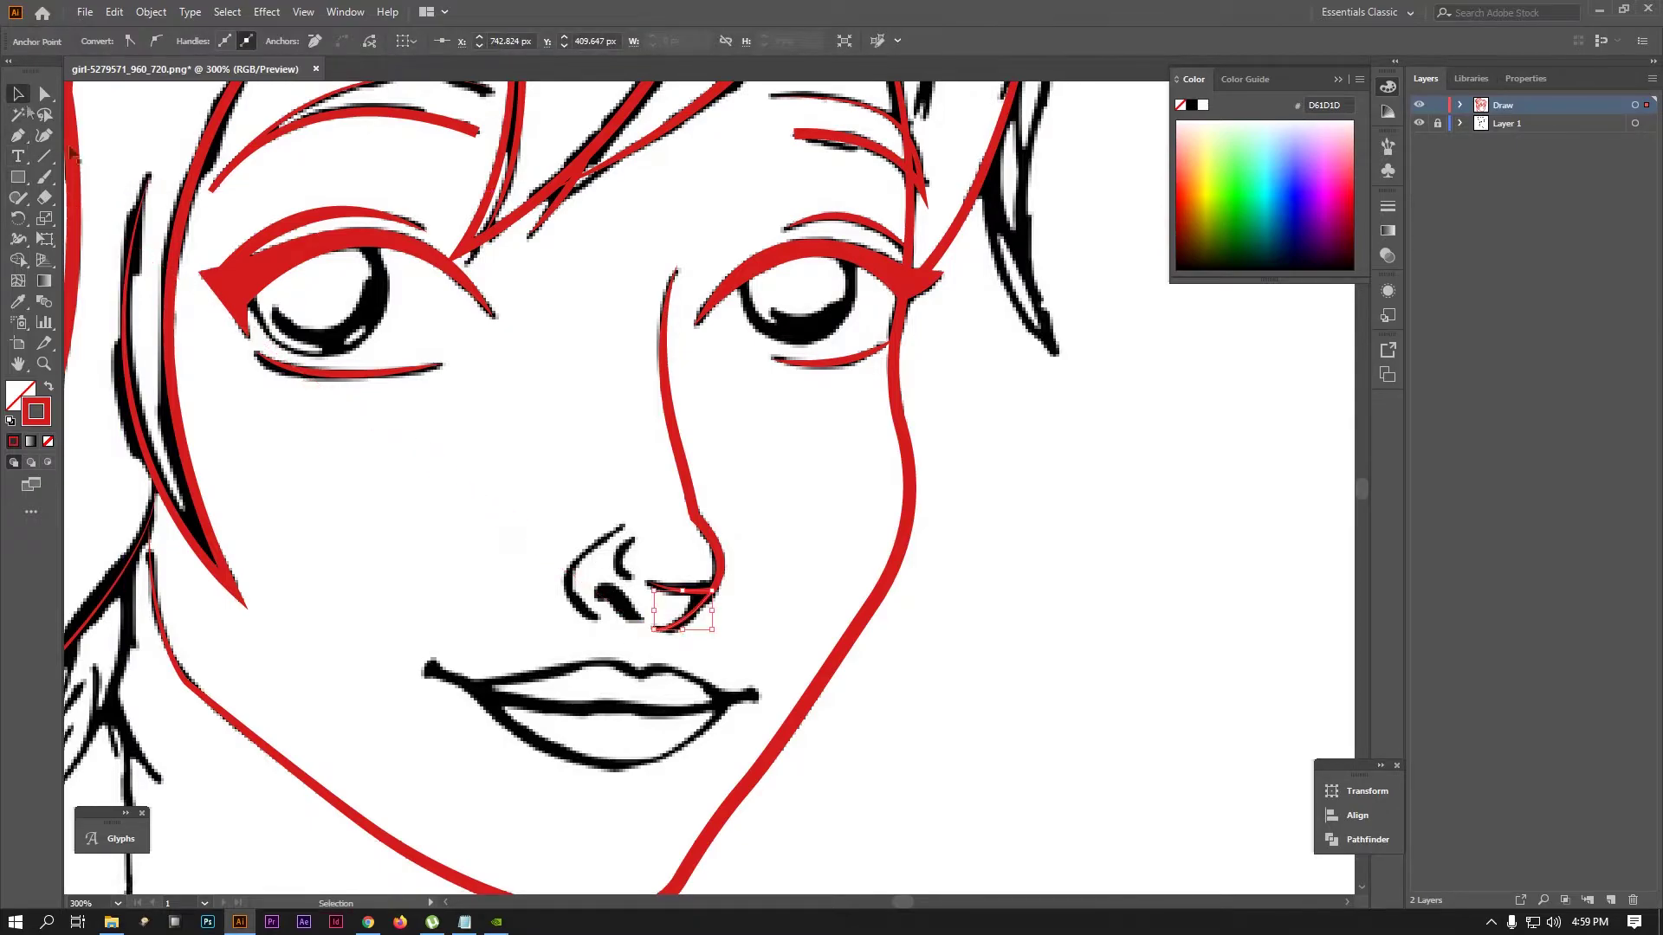
key("Delete")
key("ctrl+plus")
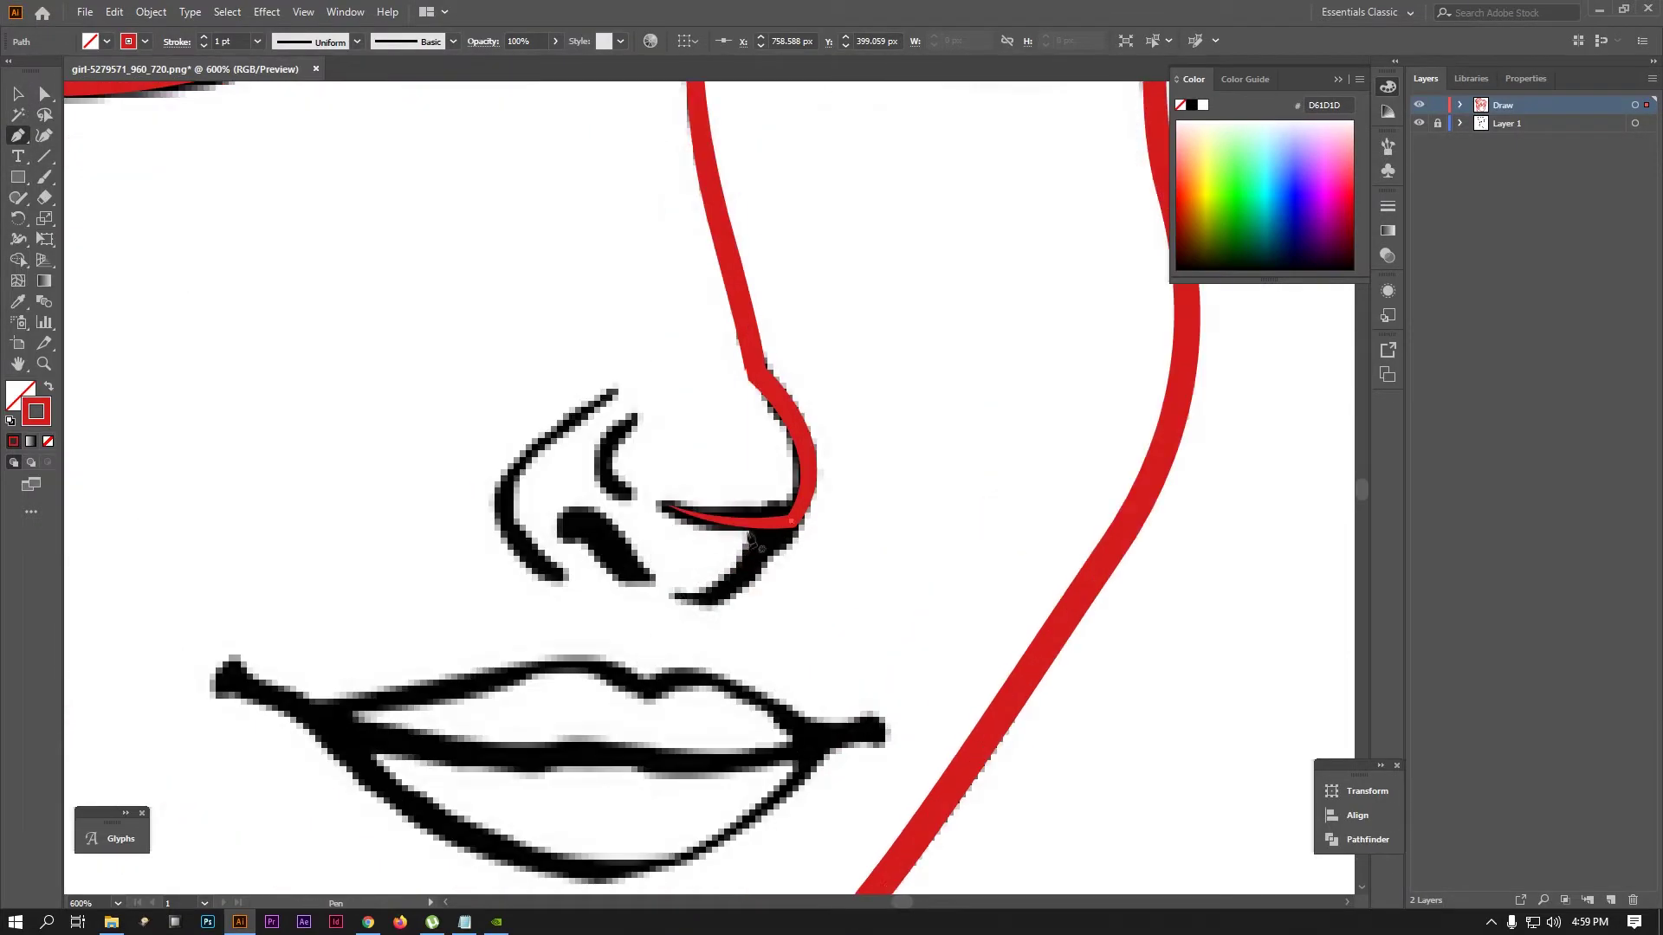
Trace a curved red line around the underside of the nose tip
left_click(748, 524)
left_click_drag(667, 594, 730, 610)
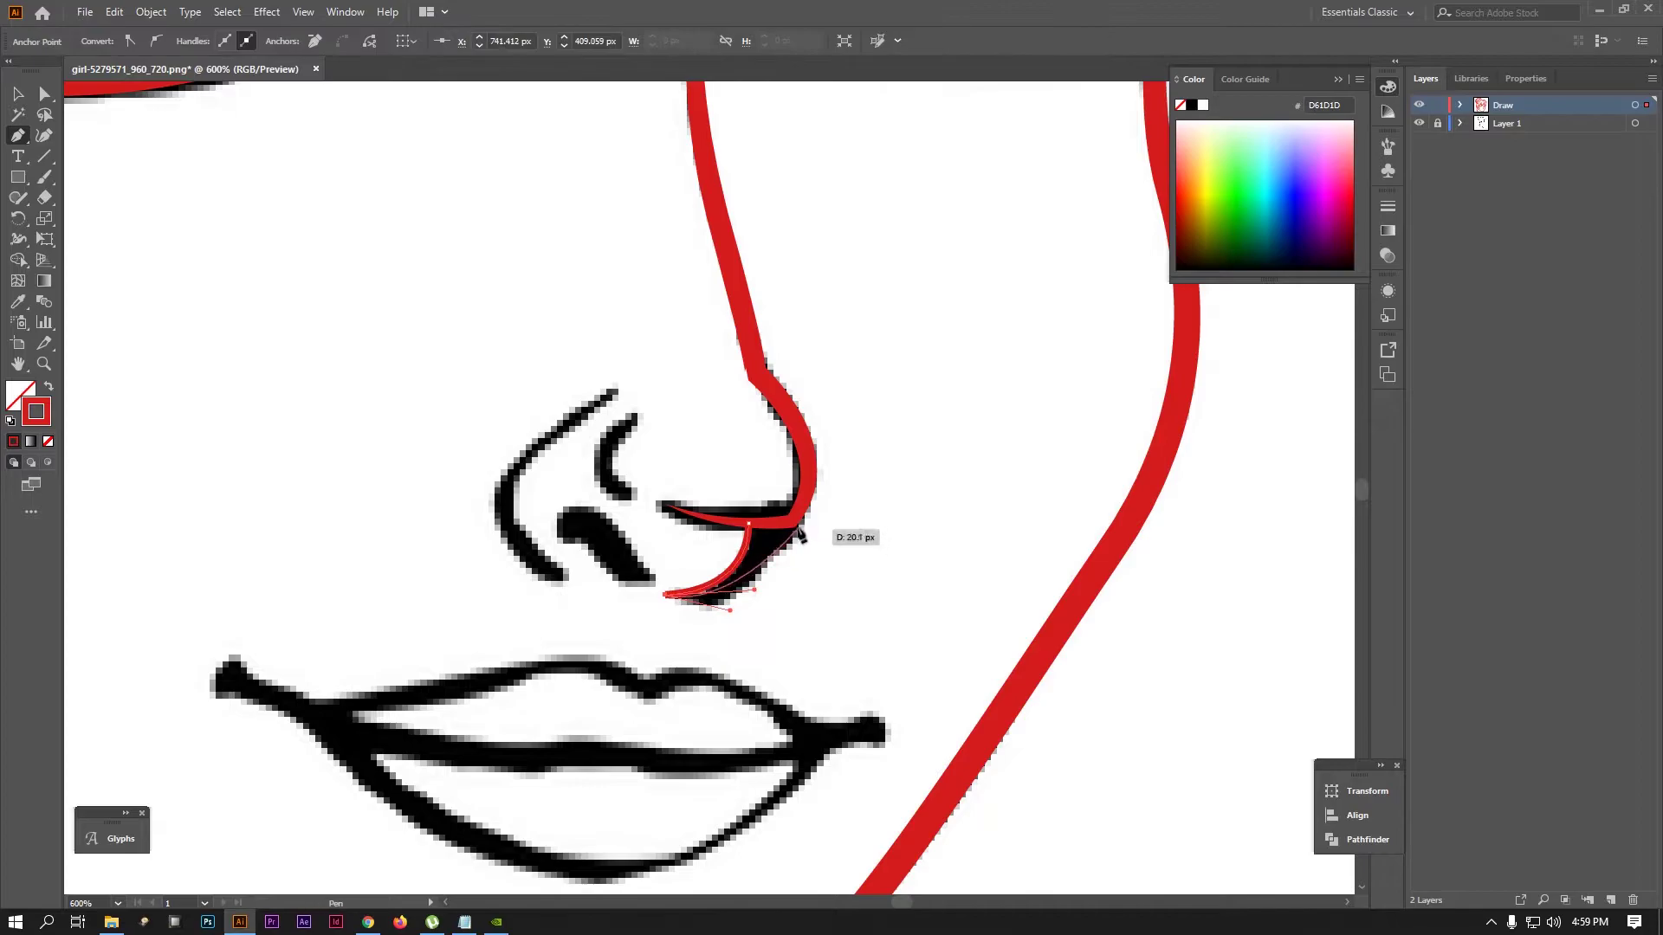
left_click_drag(825, 482, 797, 521)
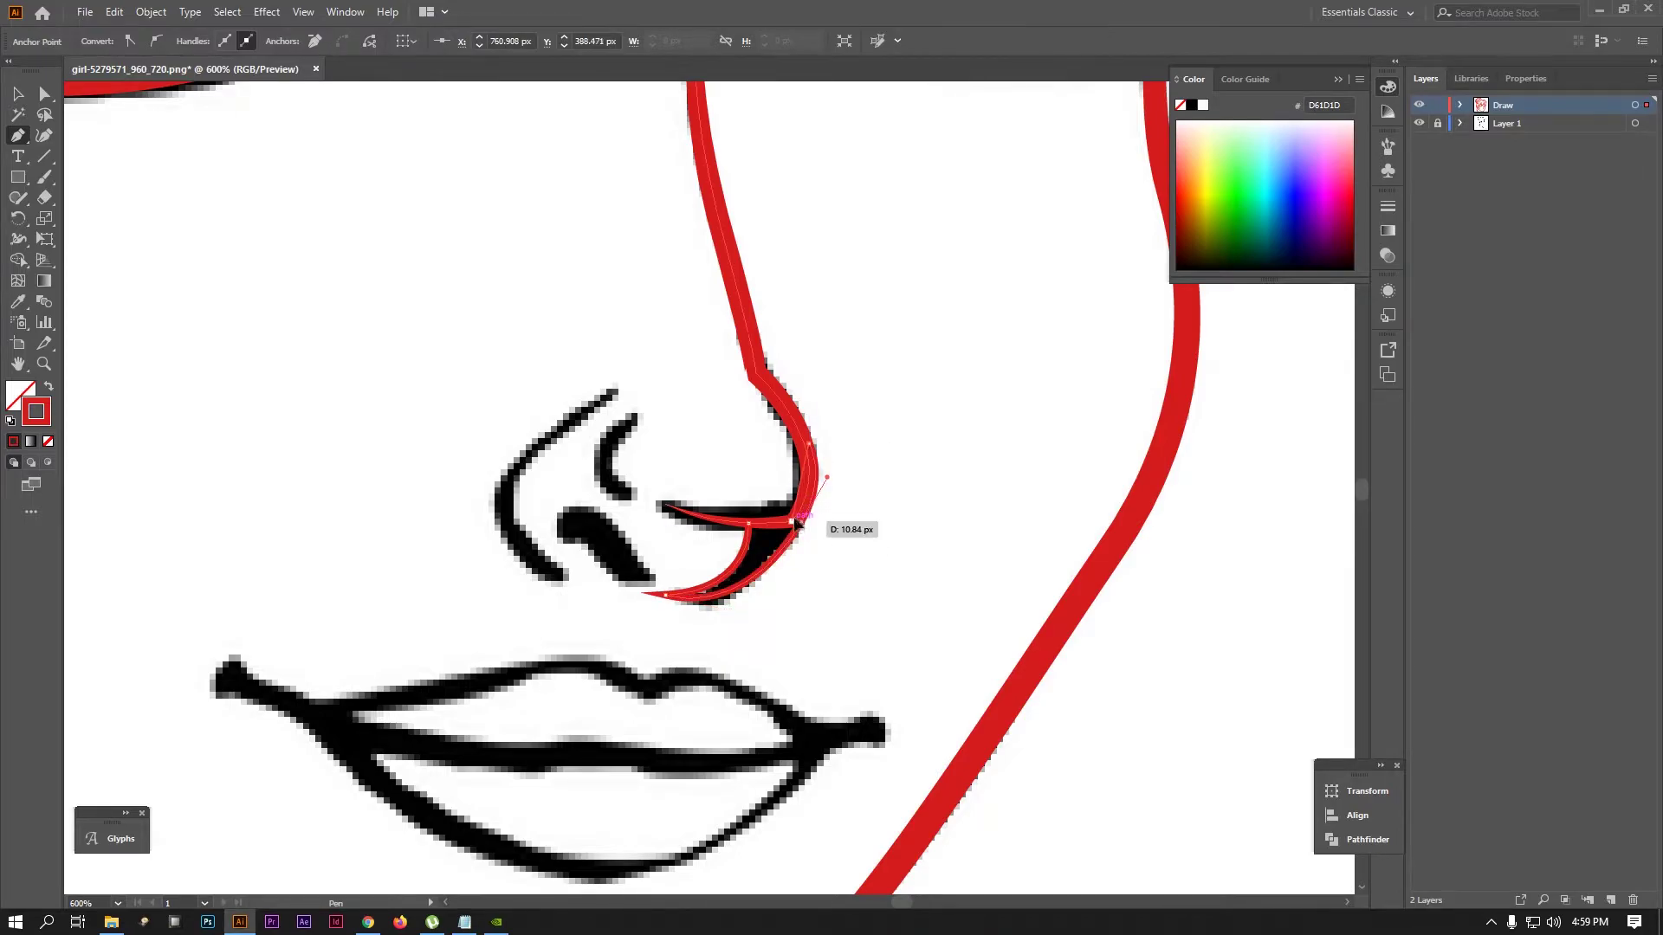
key("ctrl+plus")
key("ctrl+plus")
key("ctrl+plus")
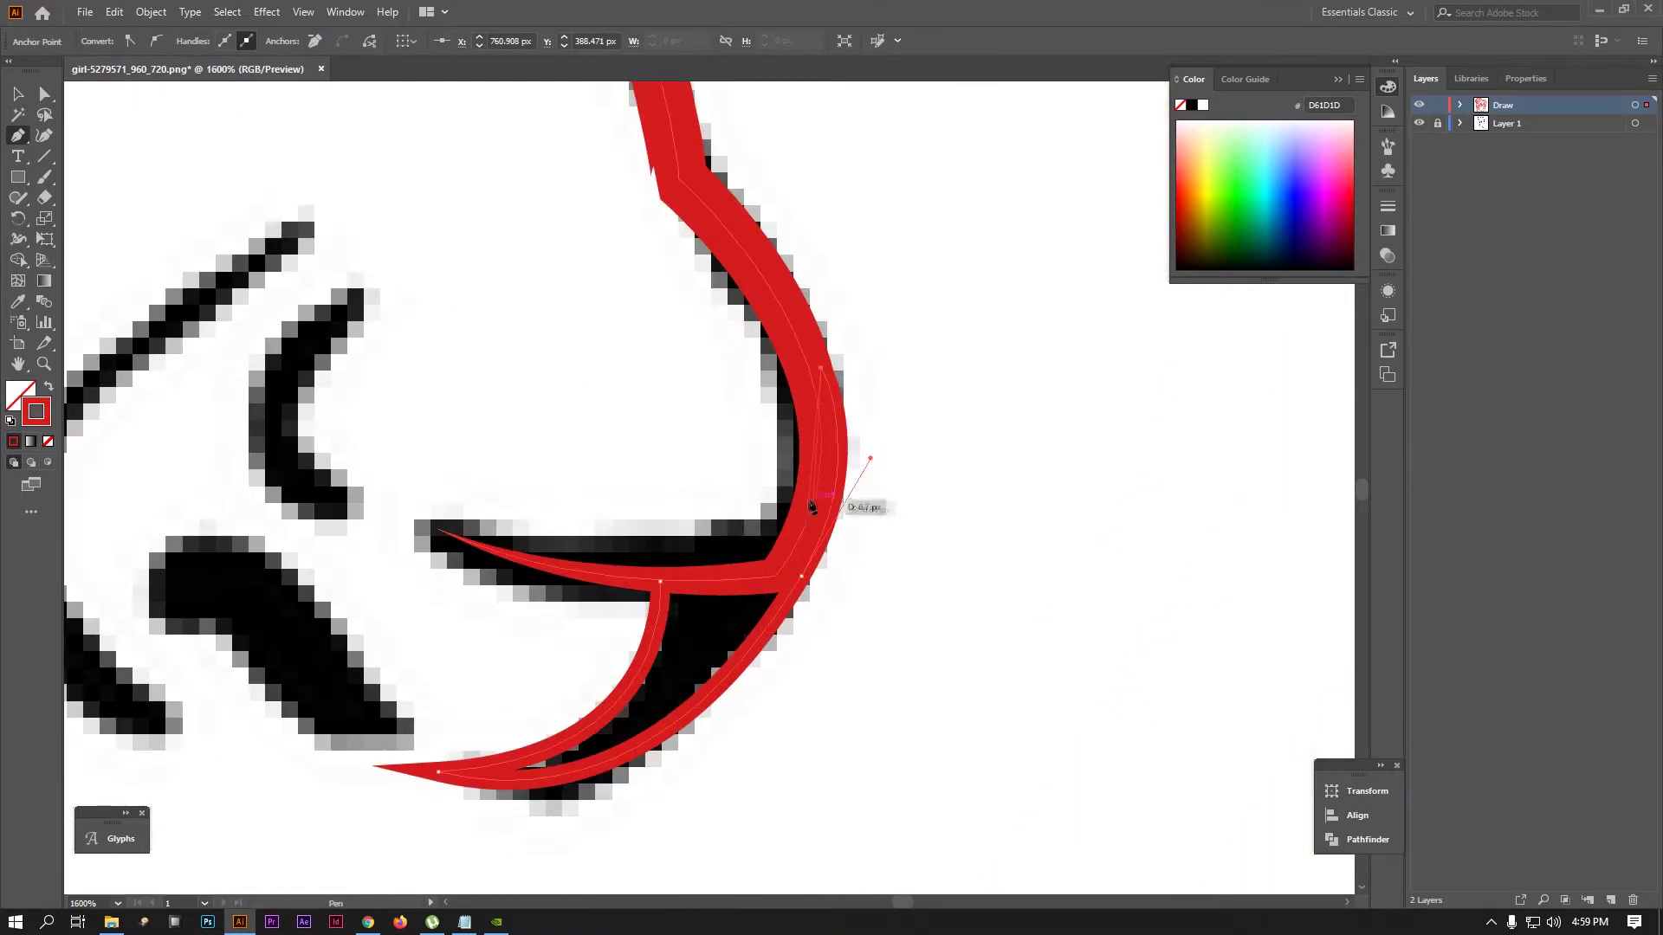
mouse_move(801, 511)
left_mouse_down()
mouse_move(759, 579)
mouse_move(663, 584)
left_mouse_up()
Draw the nostril curve as a red stroke with a tapered width profile
left_click(48, 387)
key("ctrl+minus")
key("ctrl+minus")
key("ctrl+minus")
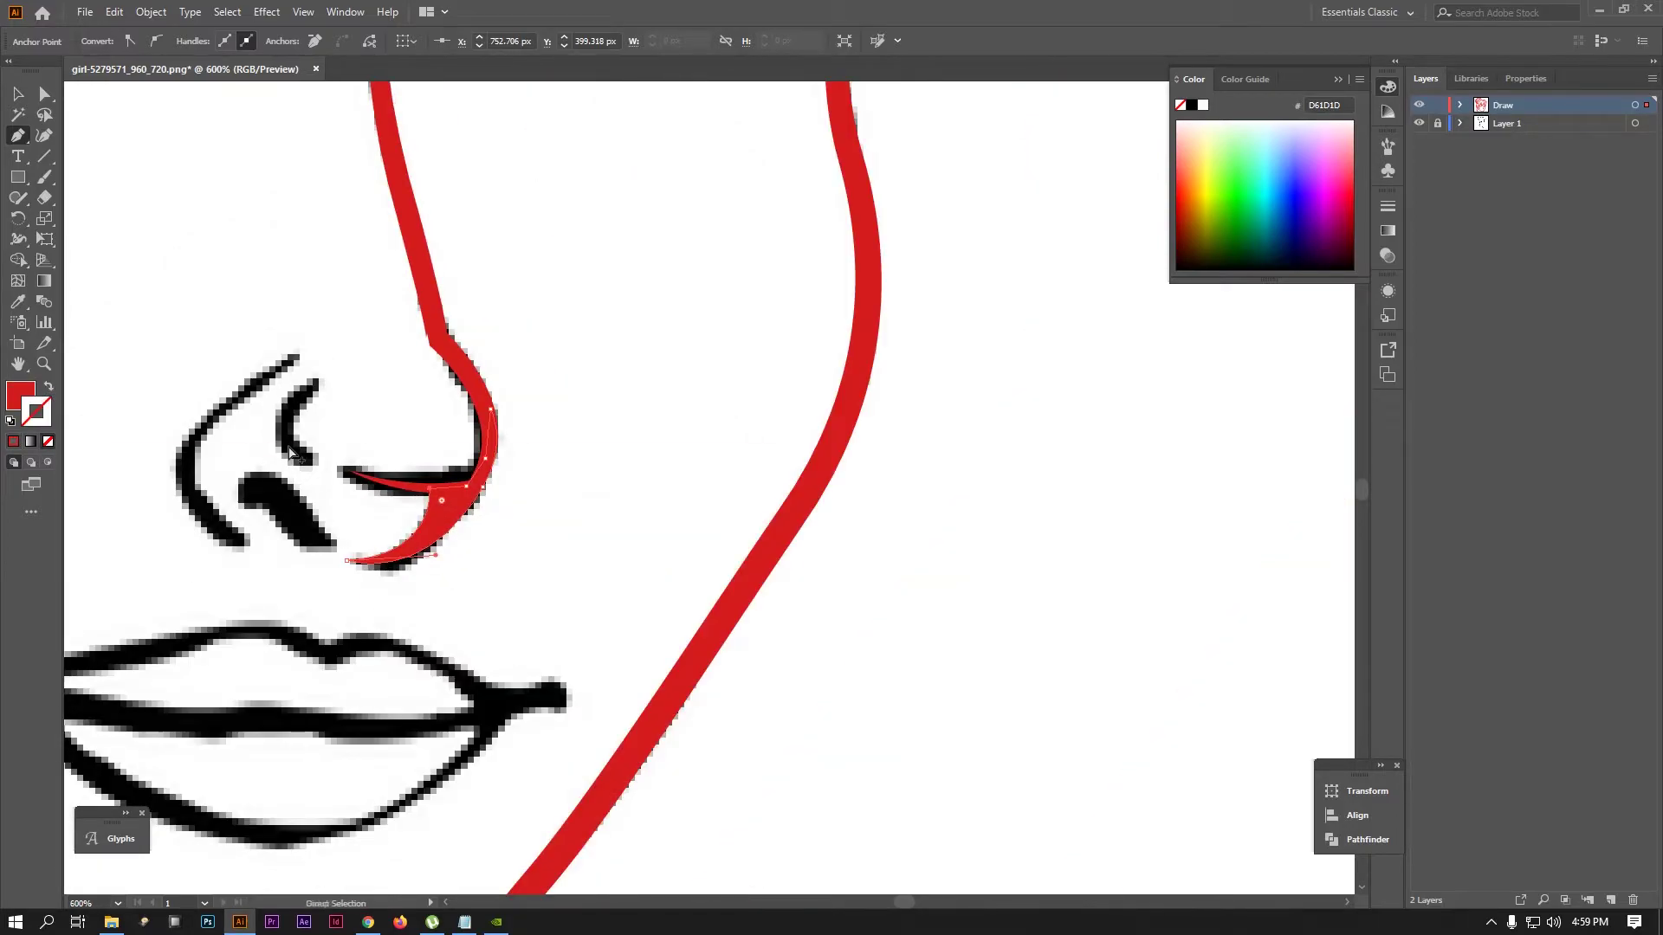
left_click_drag(608, 418, 606, 502)
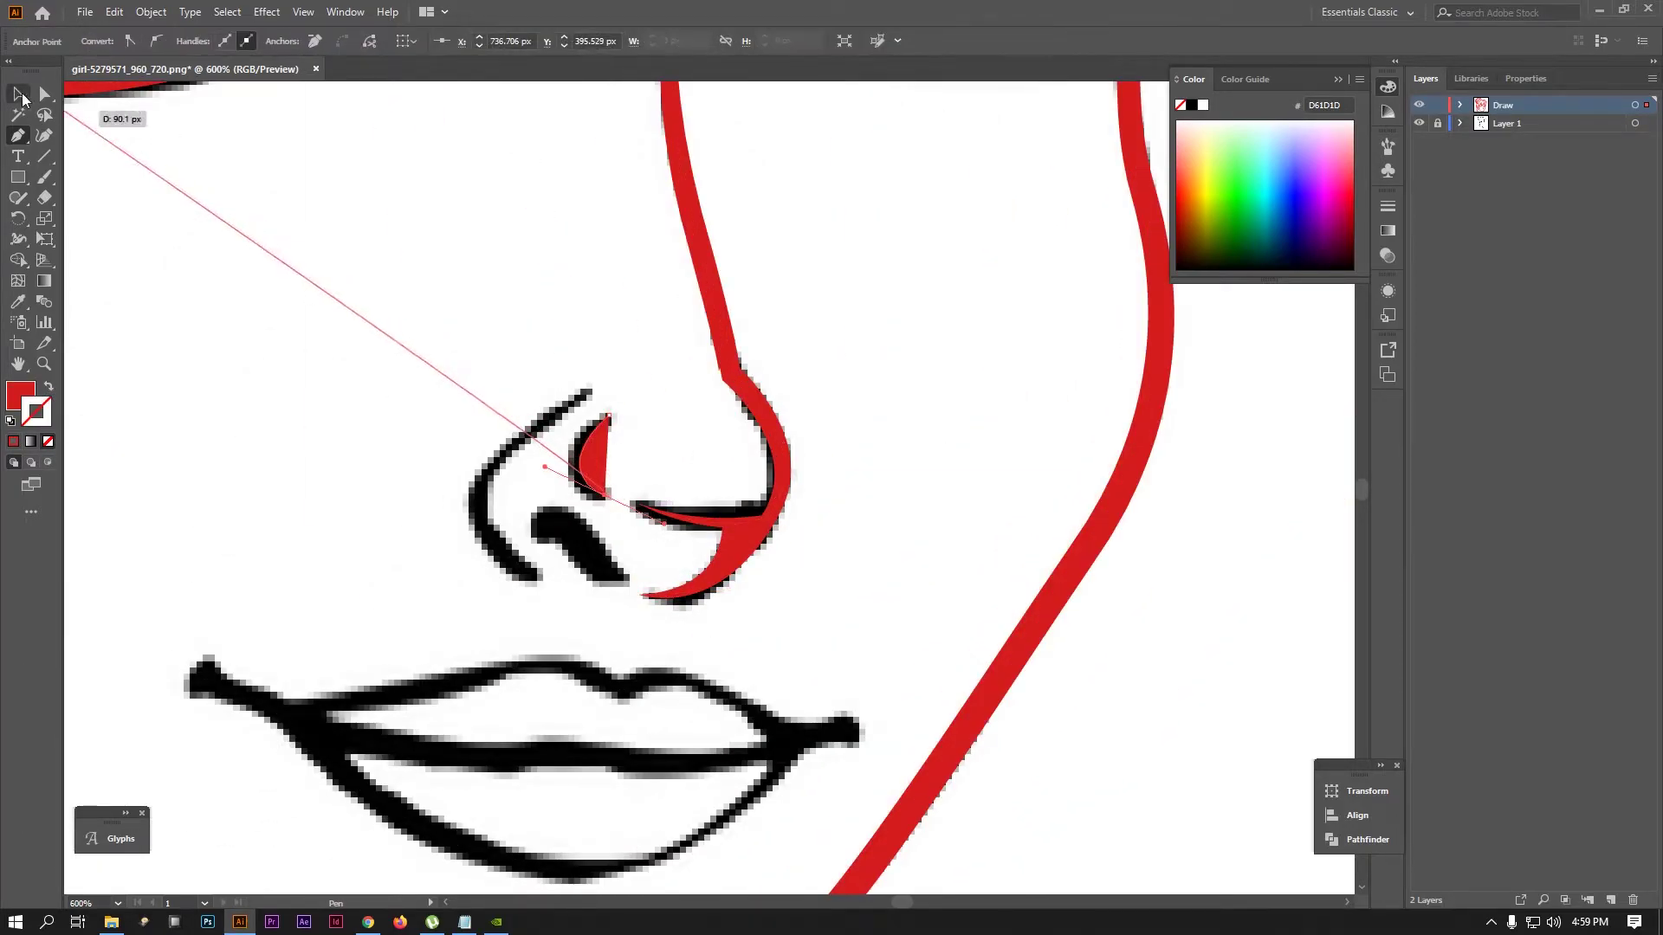
key("v")
key("shift+x")
left_click(357, 41)
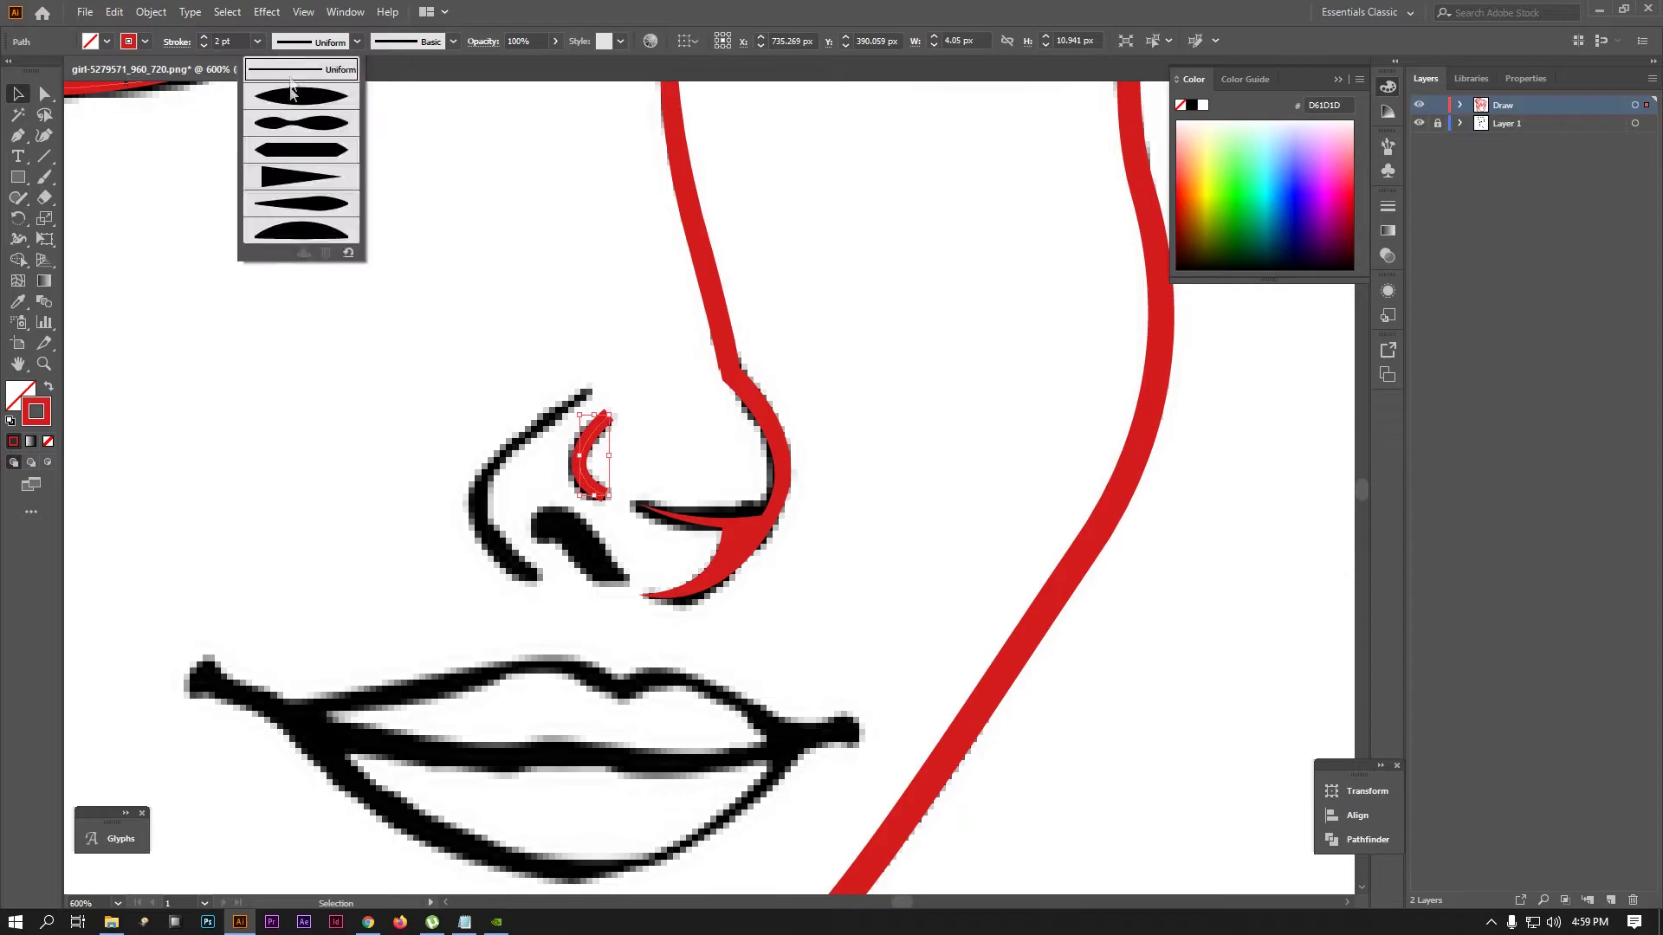
left_click(303, 96)
Trace a curved red line down the nose's left edge
key("p")
left_click(590, 393)
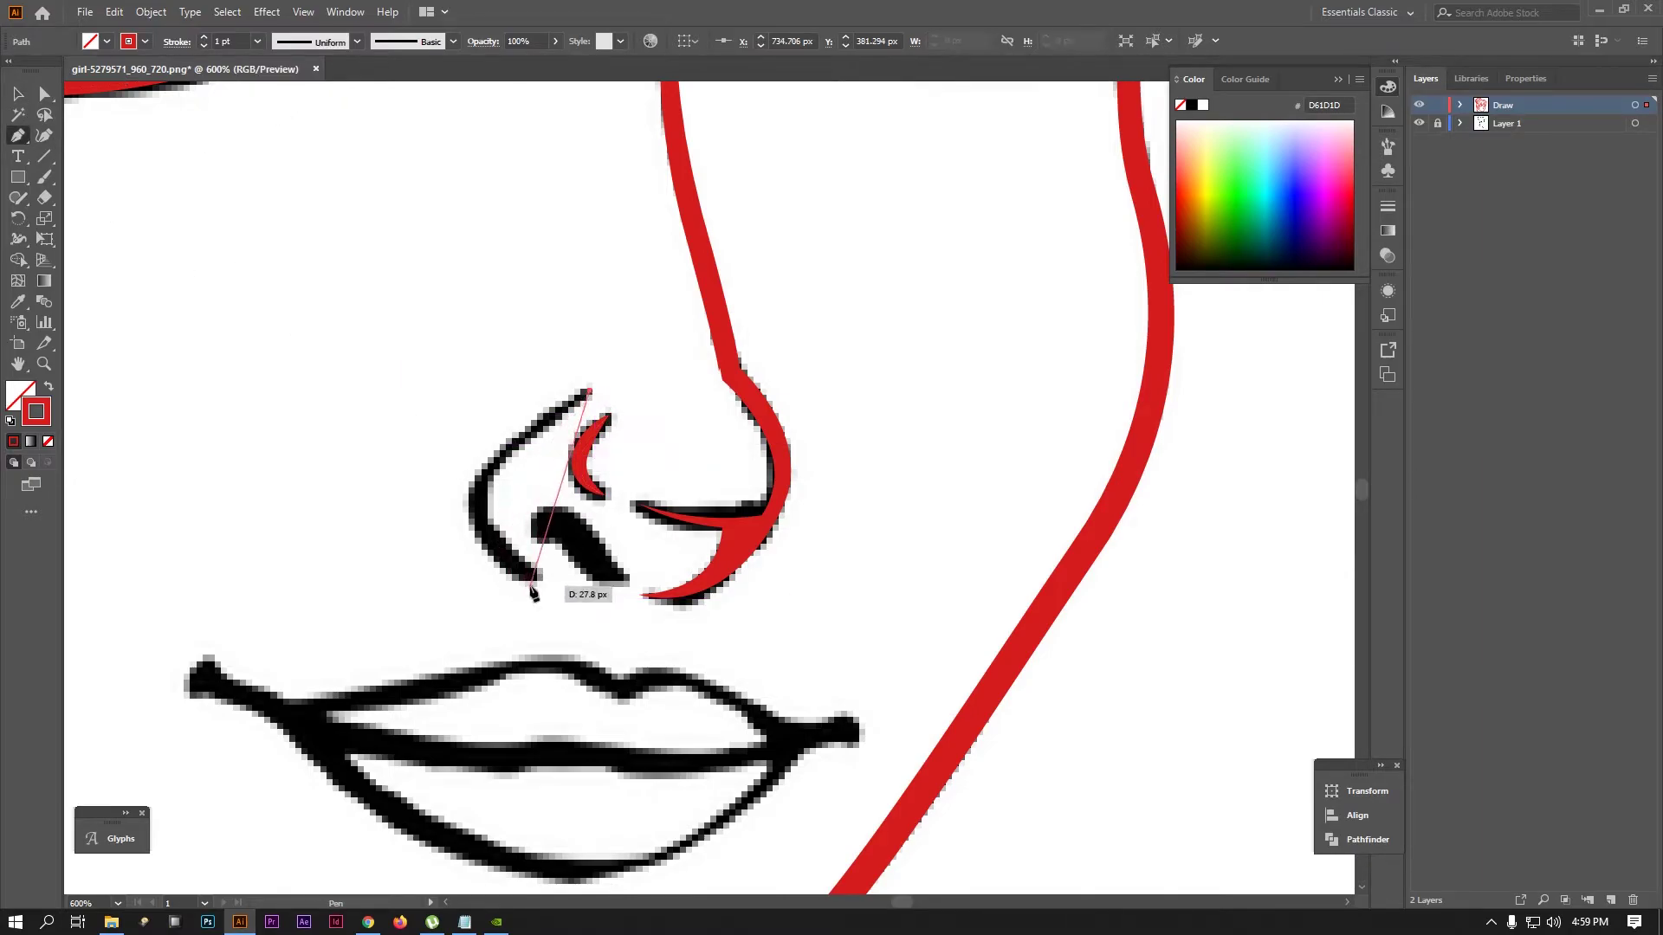
left_click_drag(532, 581, 687, 669)
key("v")
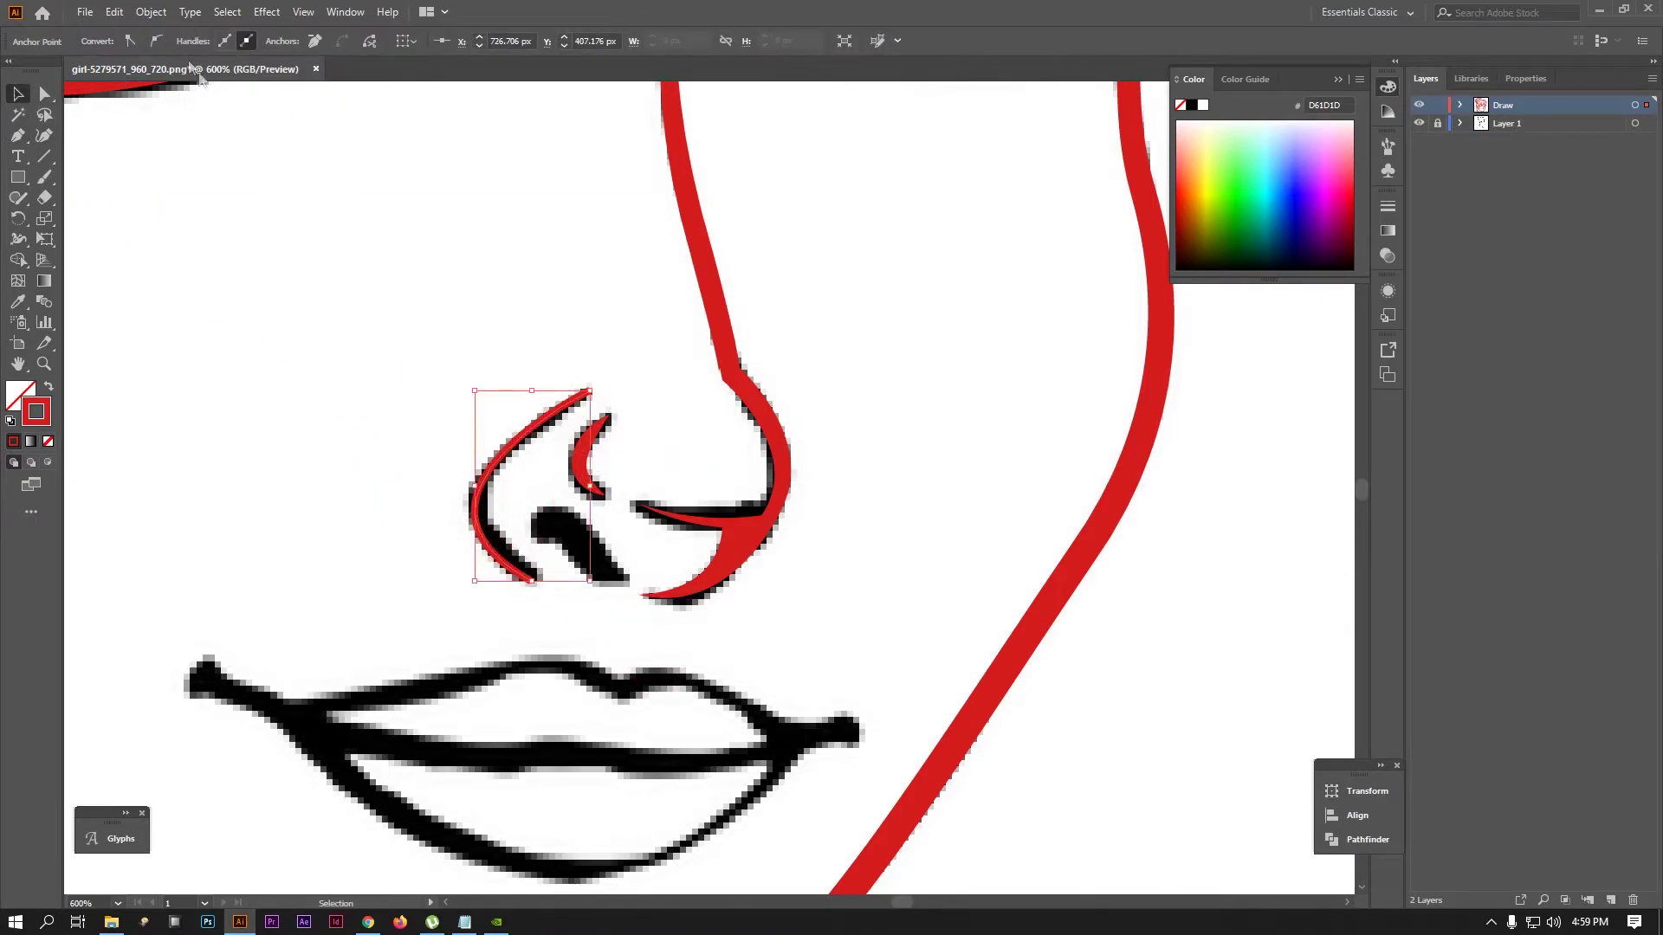
left_click(482, 508)
left_click(484, 470)
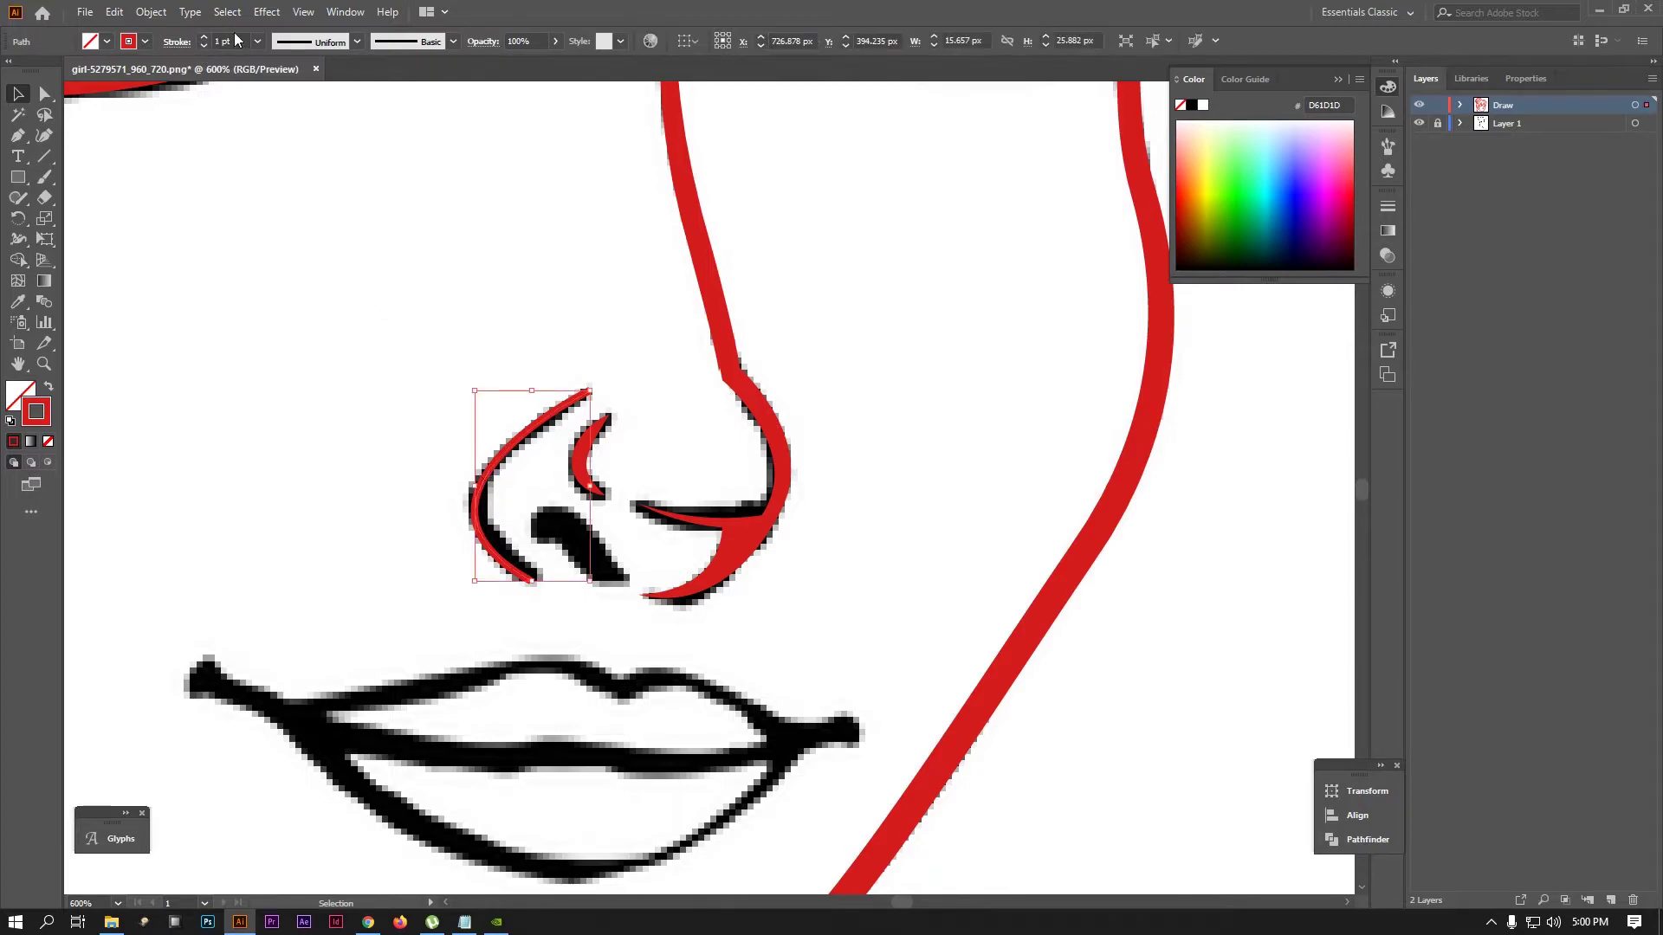
Outline the nostril shape with four anchors and fill it solid red
key("p")
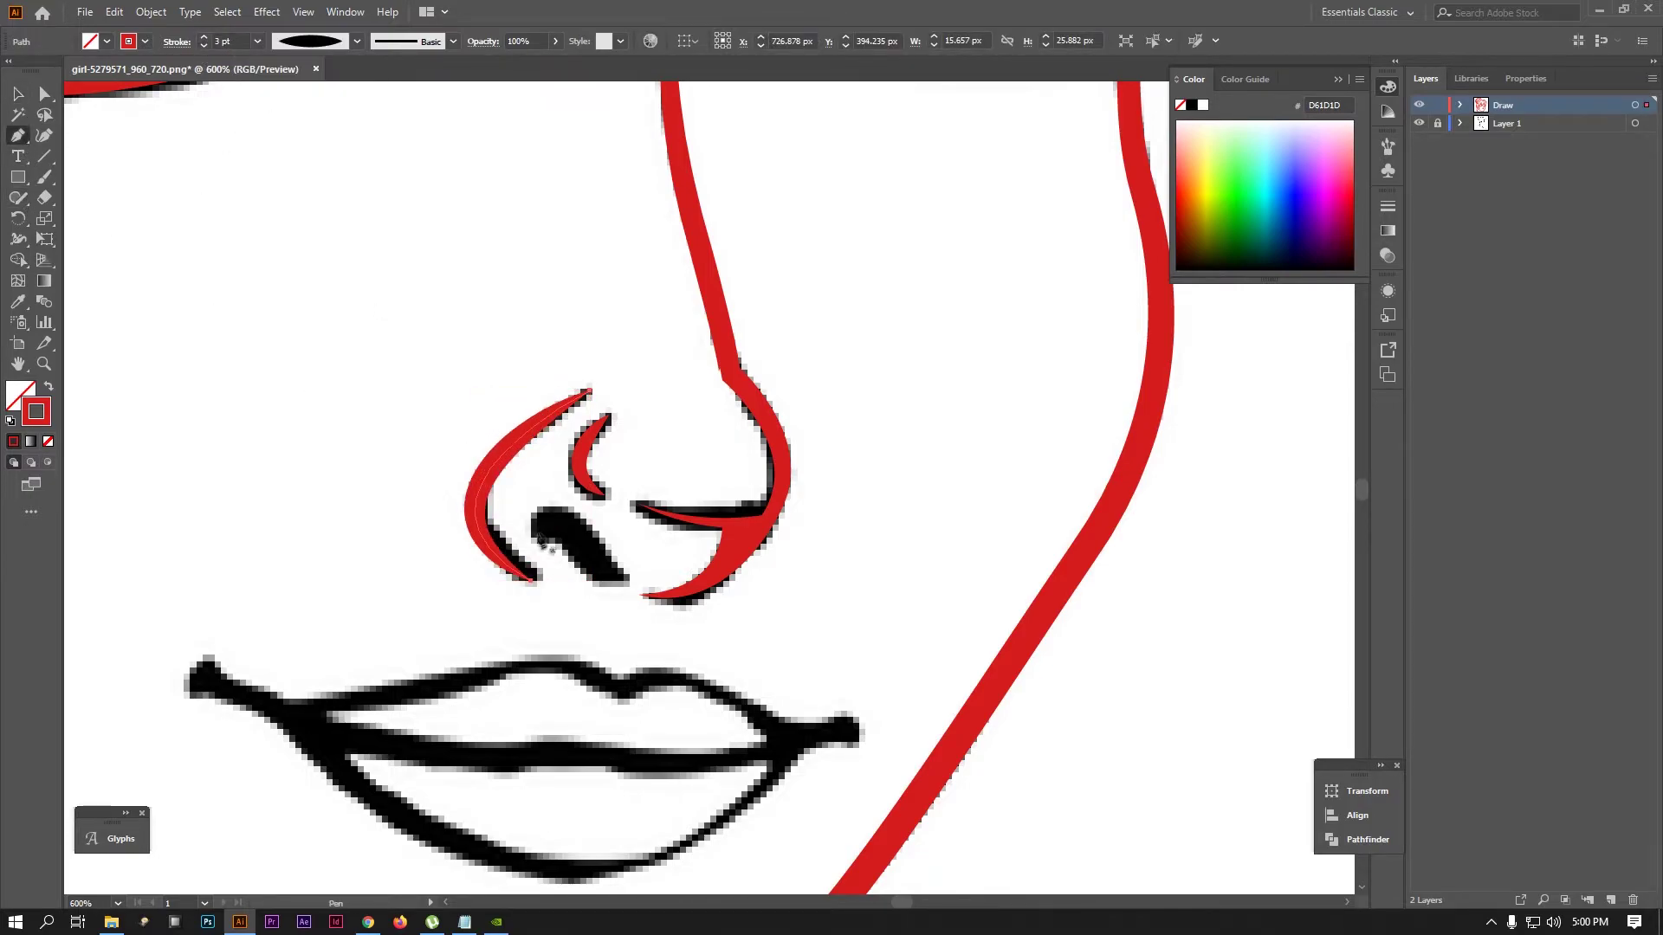
left_click(596, 585)
left_click(633, 581)
left_click(582, 492)
left_click(485, 528)
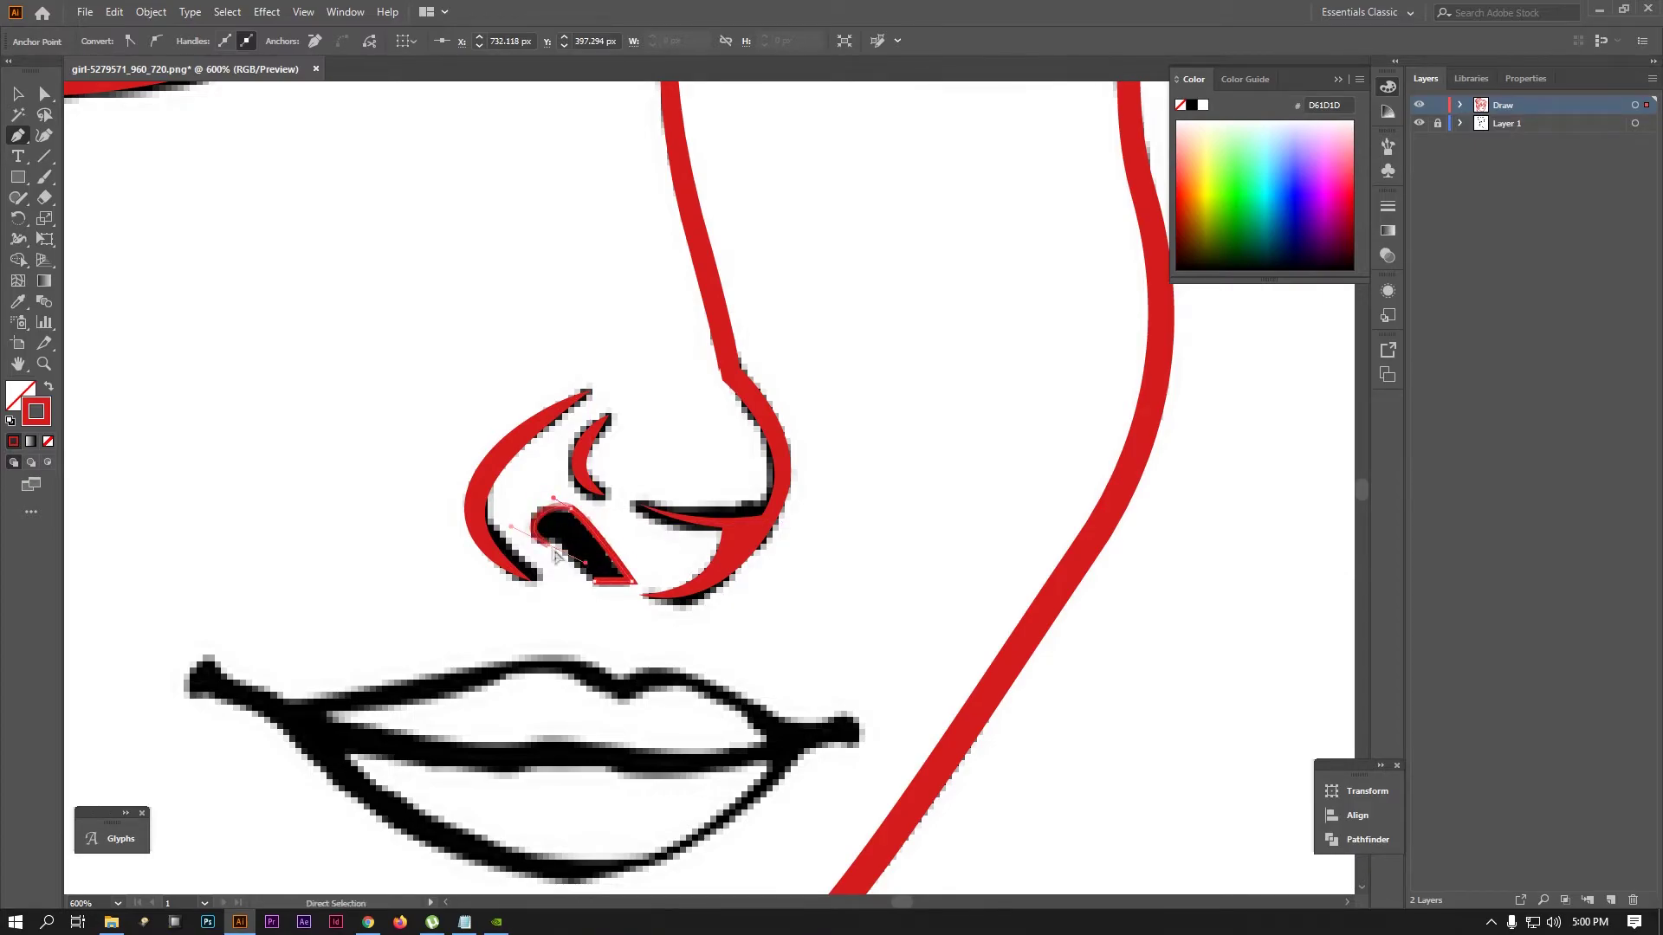
key("shift+x")
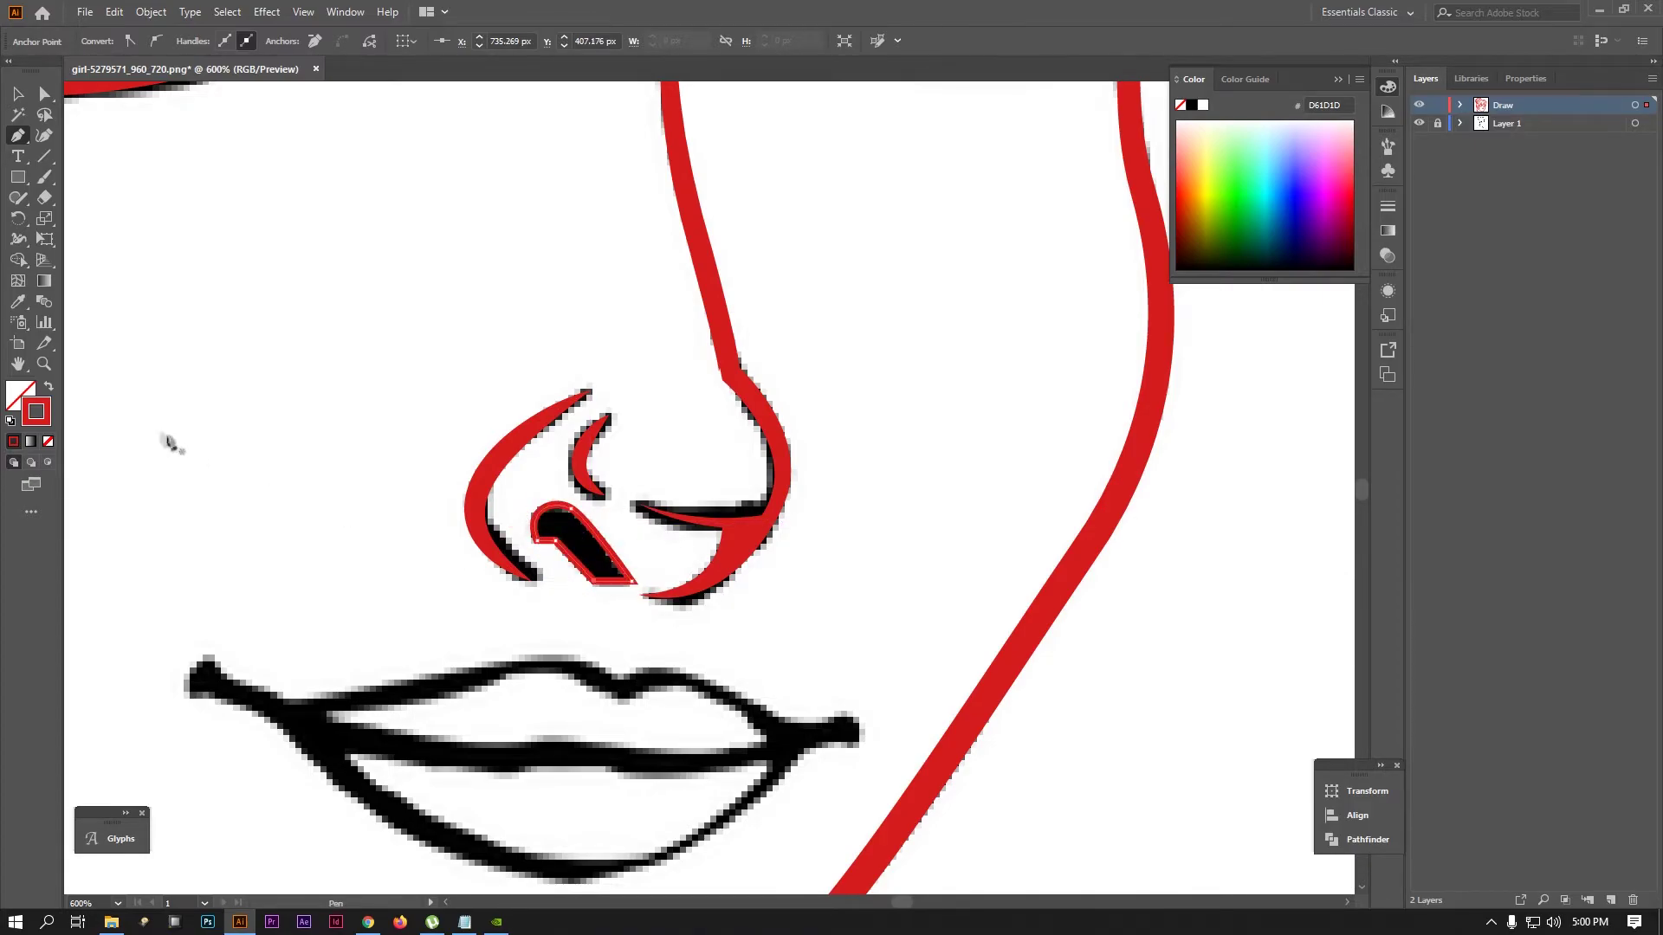
Zoom out to the whole face and briefly hide the black sketch layer to check the trace
key("ctrl+minus")
key("ctrl+minus")
key("ctrl+minus")
left_click_drag(509, 398, 743, 398)
key("ctrl+shift+a")
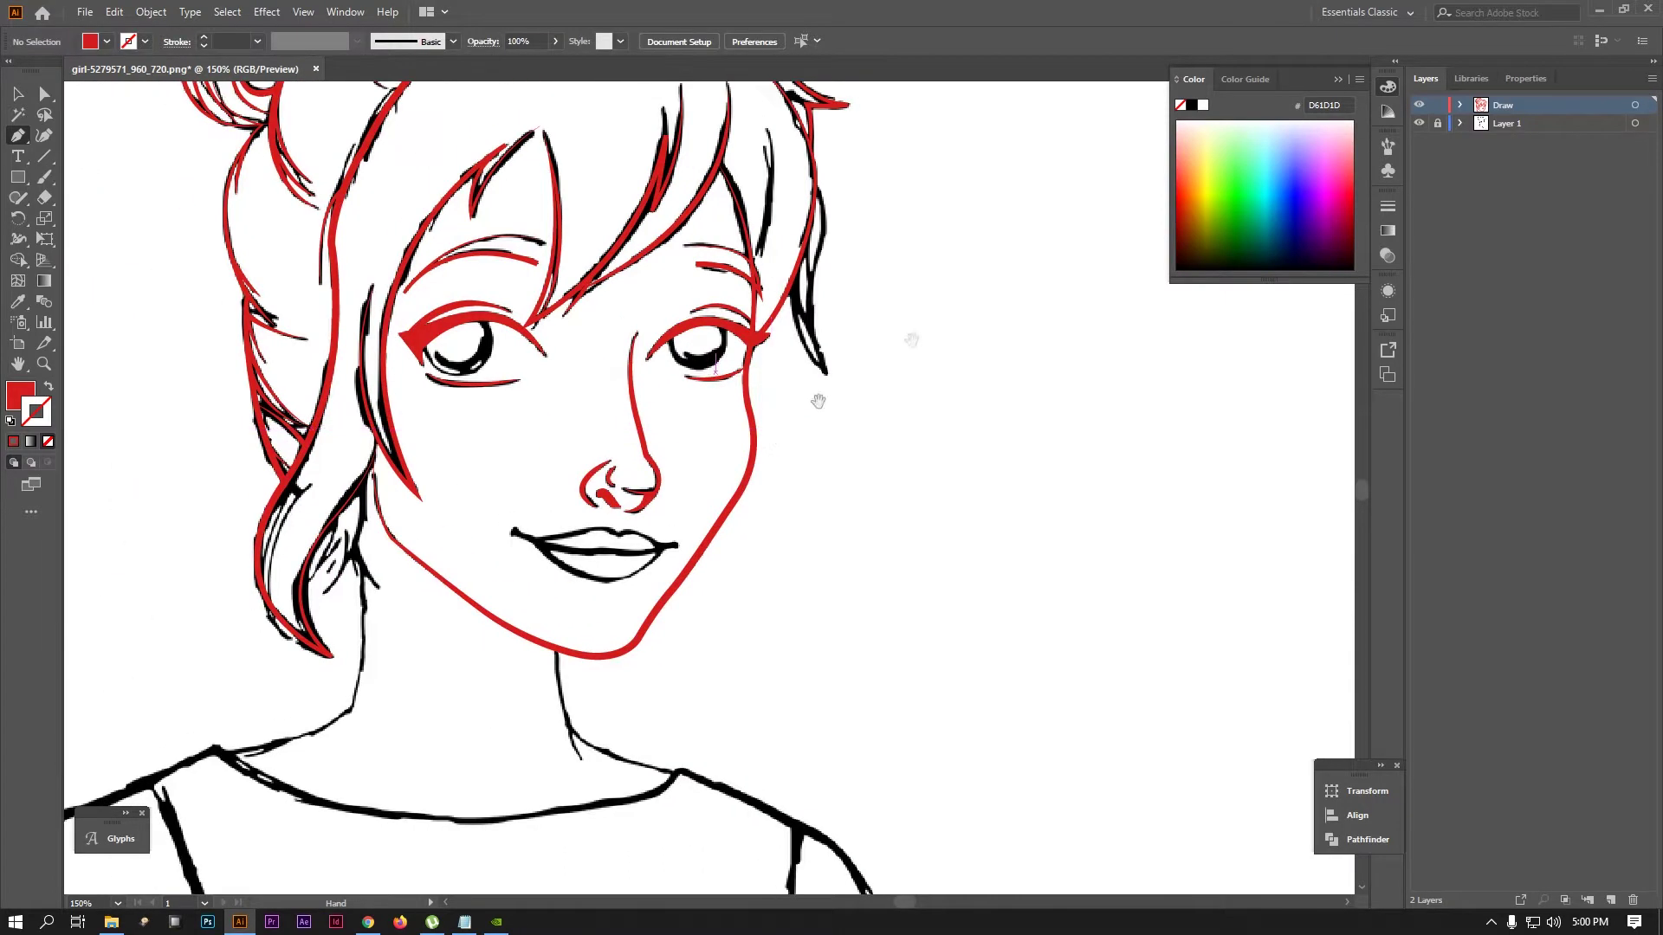
left_click(1419, 123)
key("ctrl+minus")
key("ctrl+plus")
left_click(1418, 123)
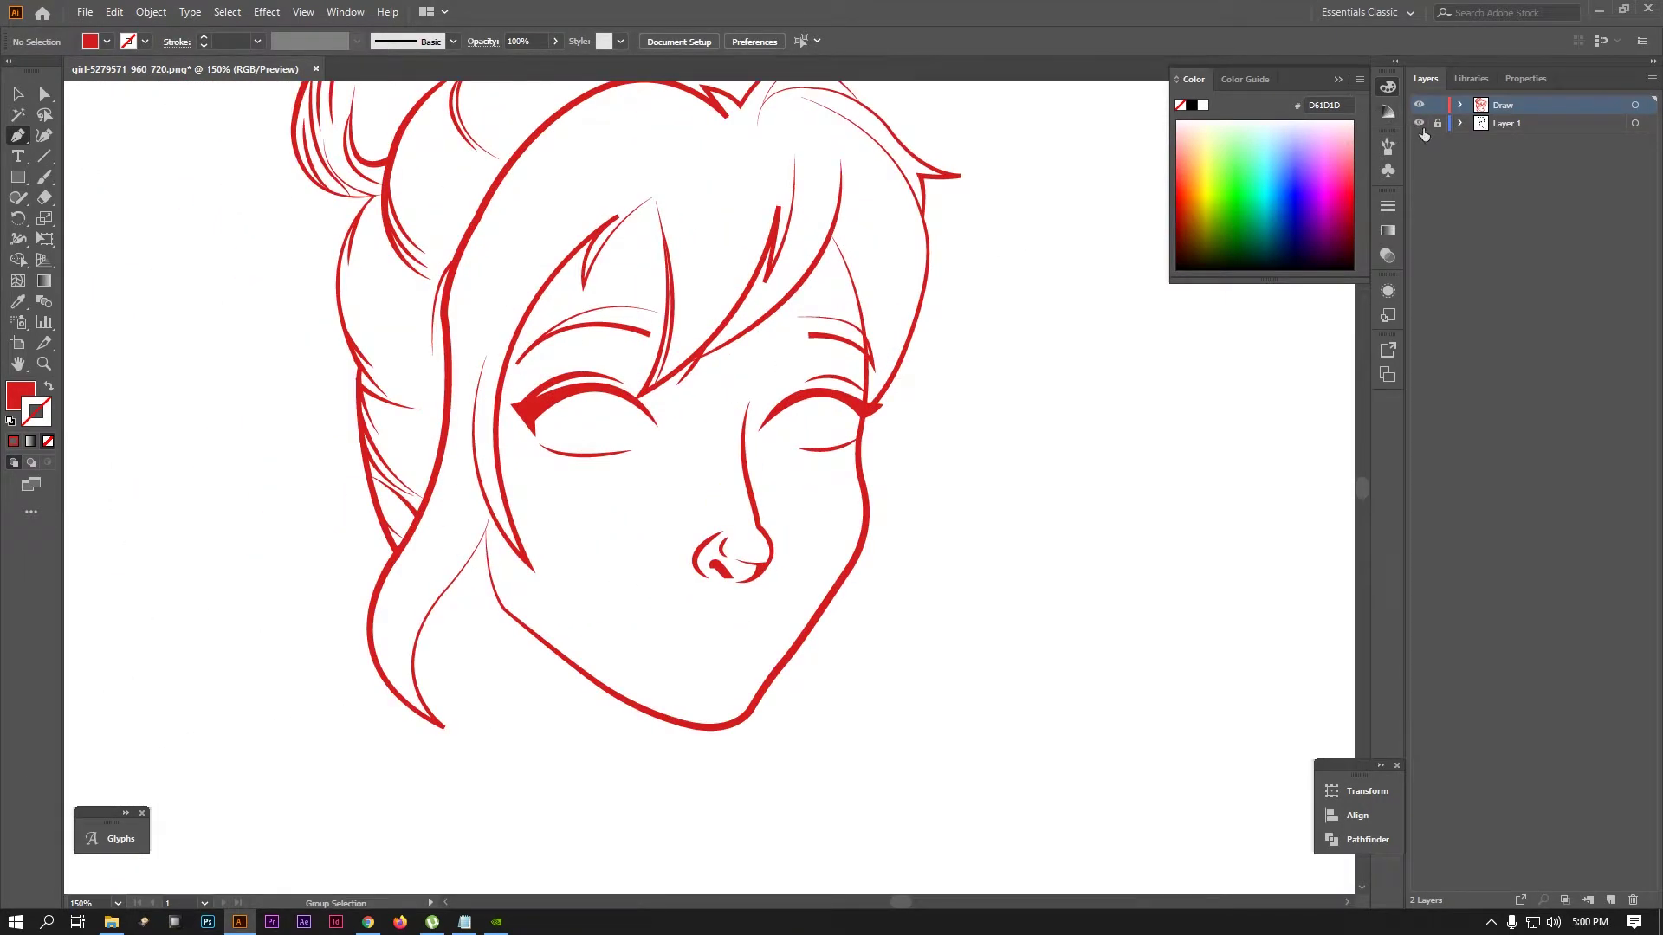
Trace the lower hair strand beside the cheek and apply a width profile
key("ctrl+plus")
key("ctrl+plus")
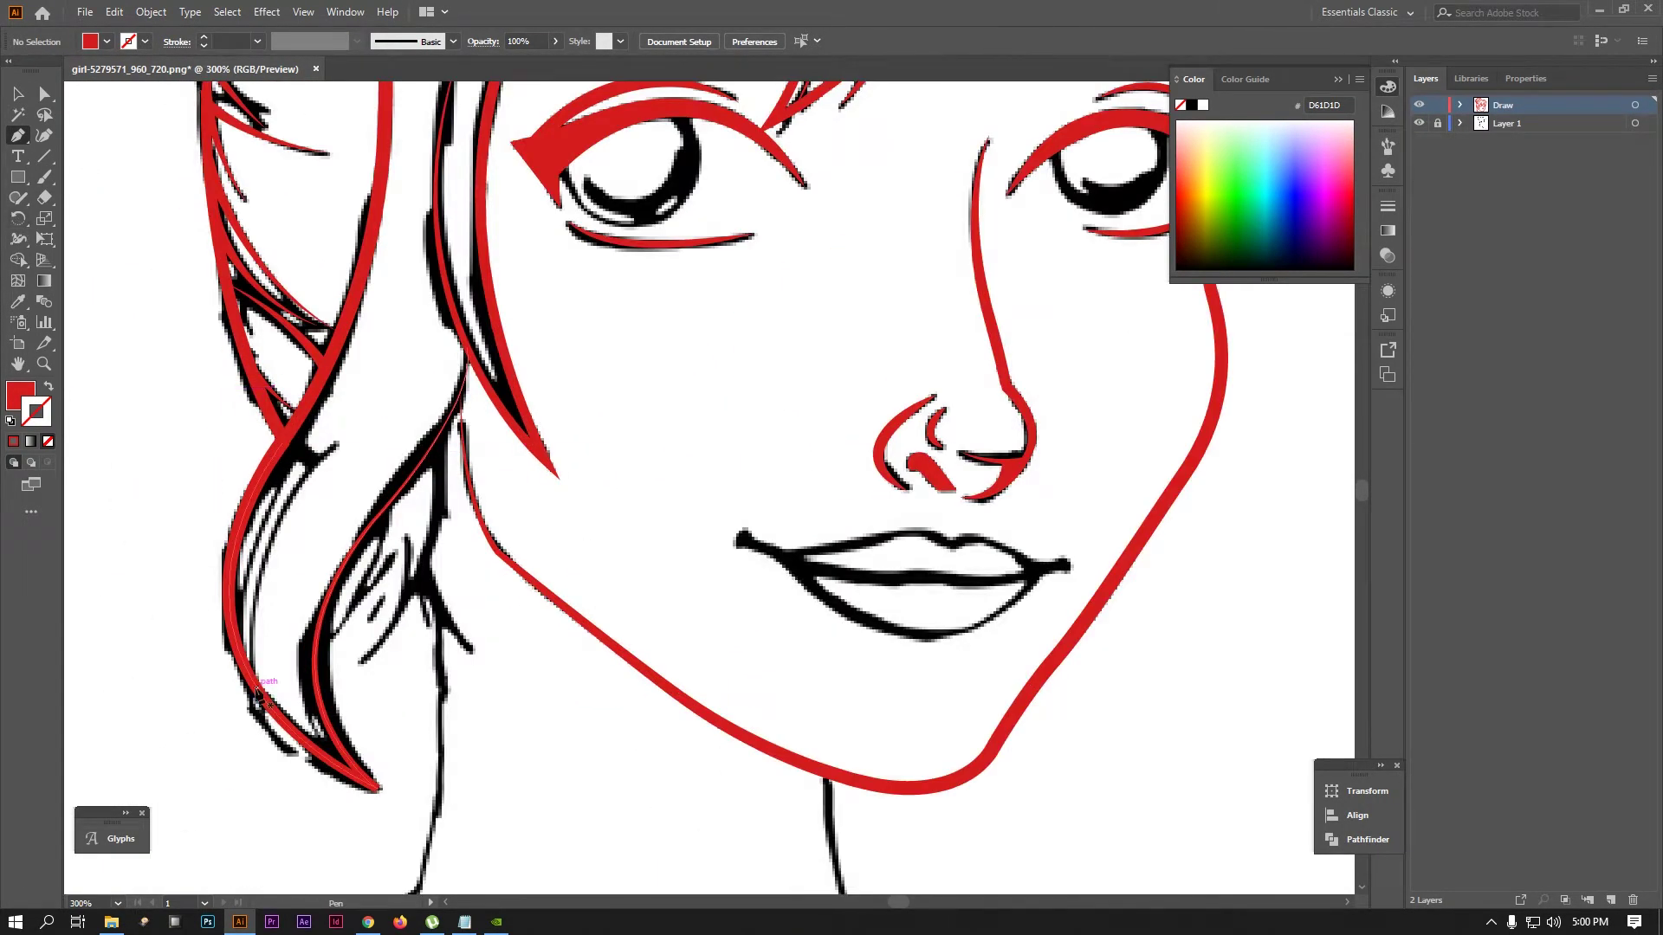
left_click(258, 688)
left_click_drag(339, 444, 454, 349)
left_click(47, 392)
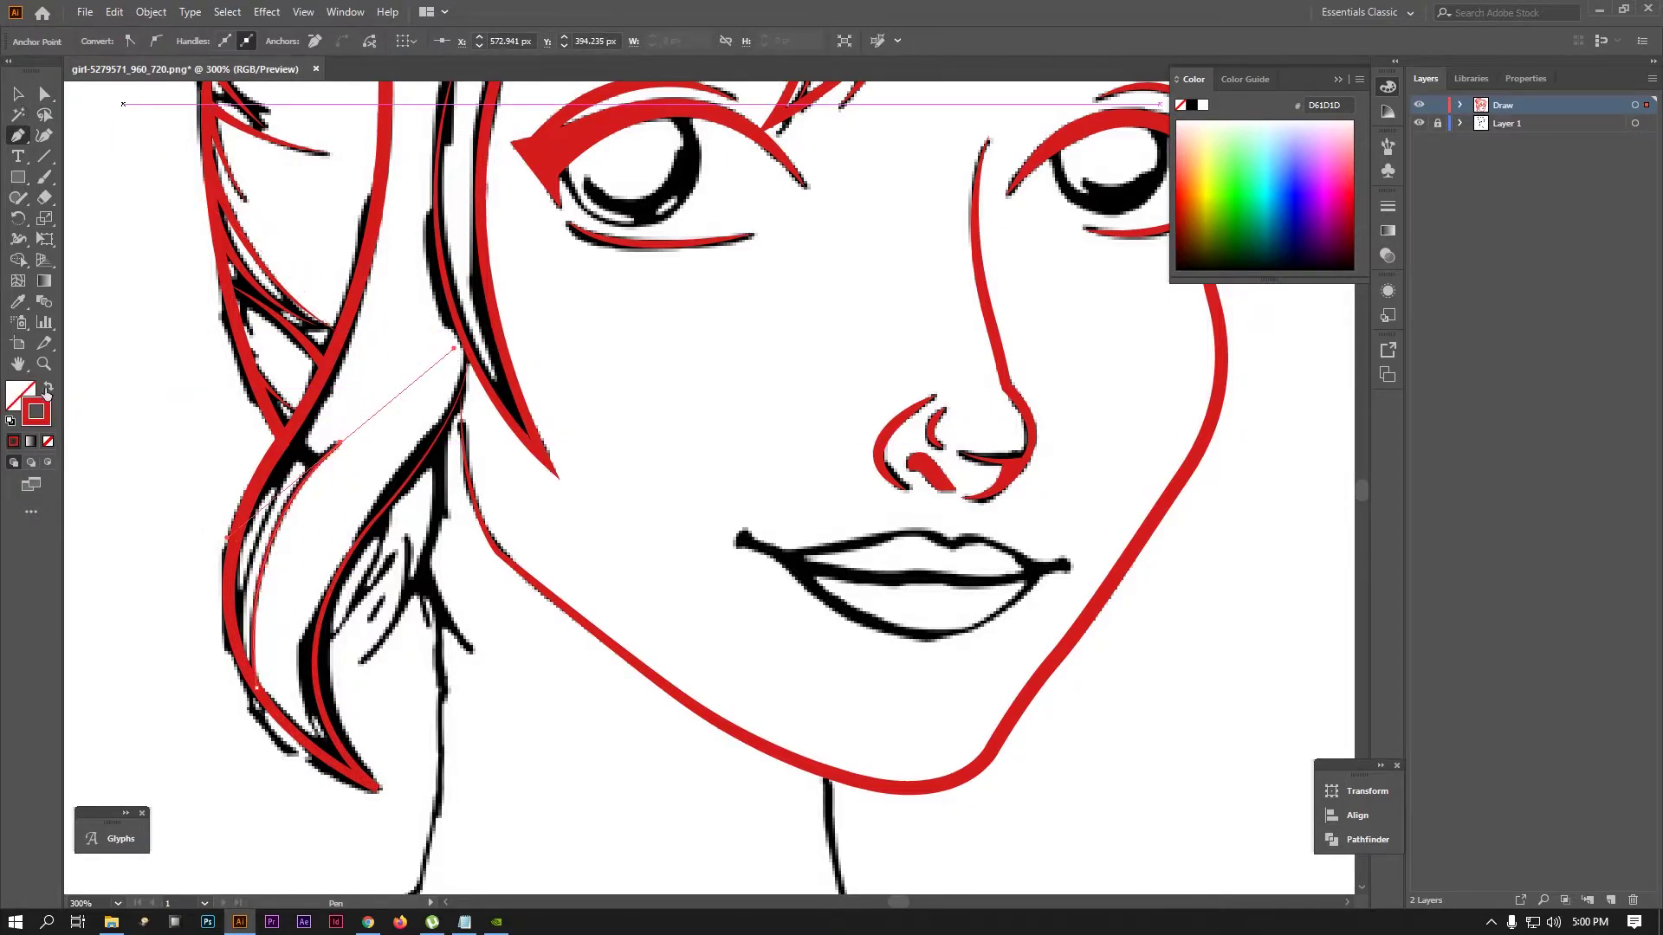
left_click(17, 94)
left_click(297, 494)
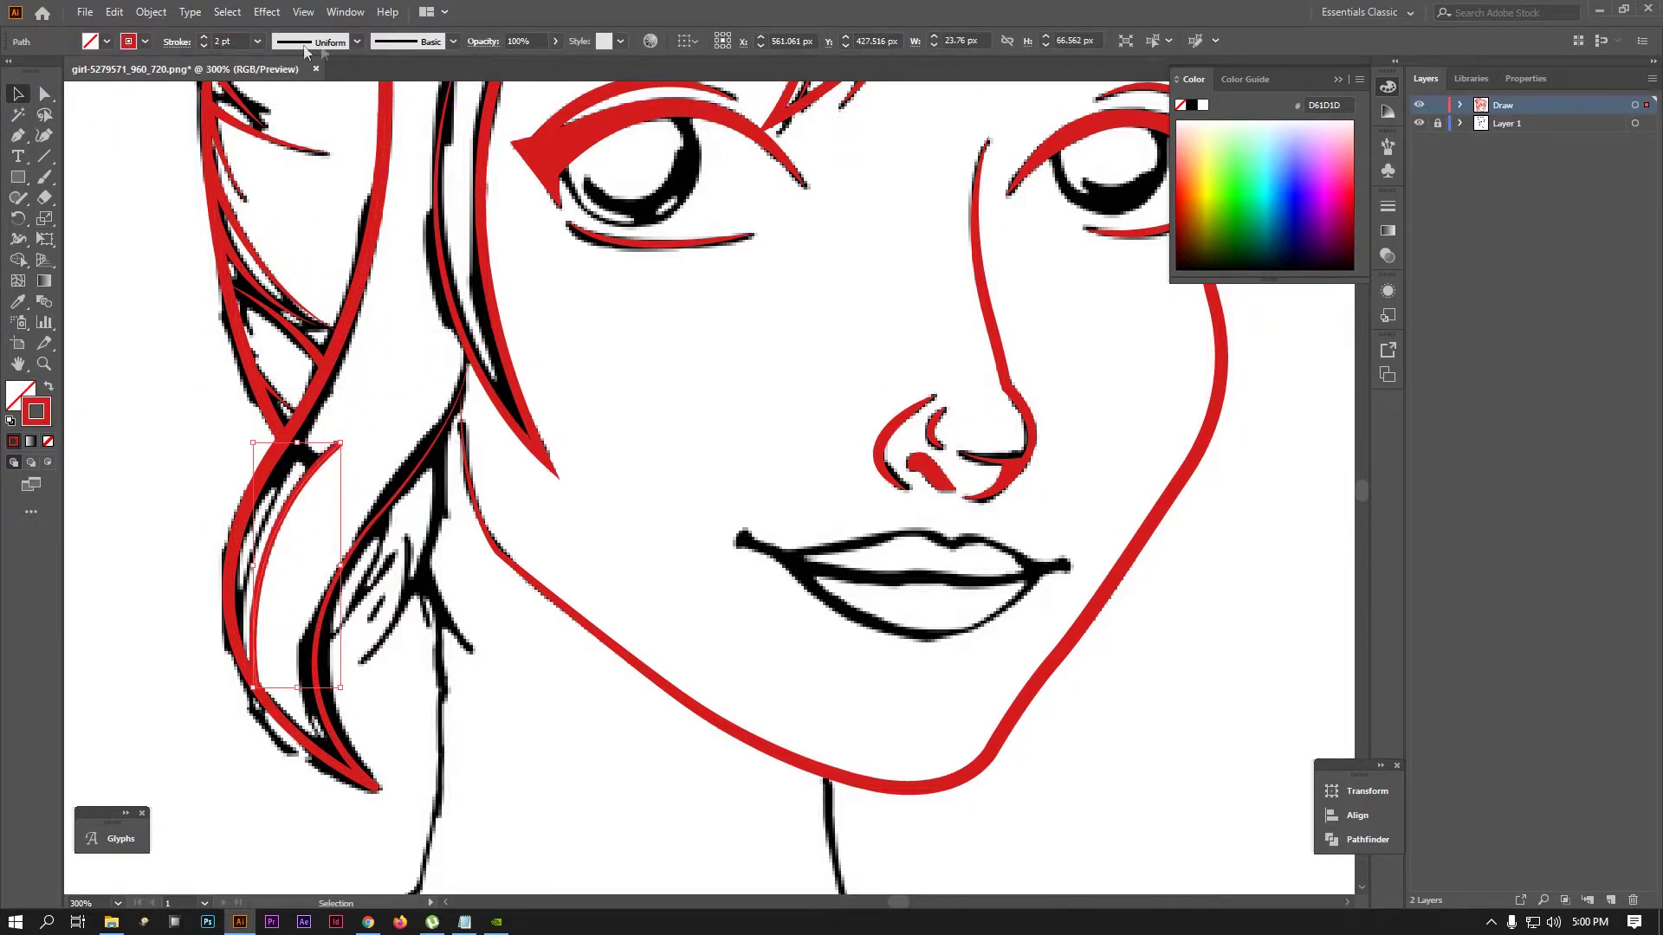
left_click(356, 41)
left_click(19, 156)
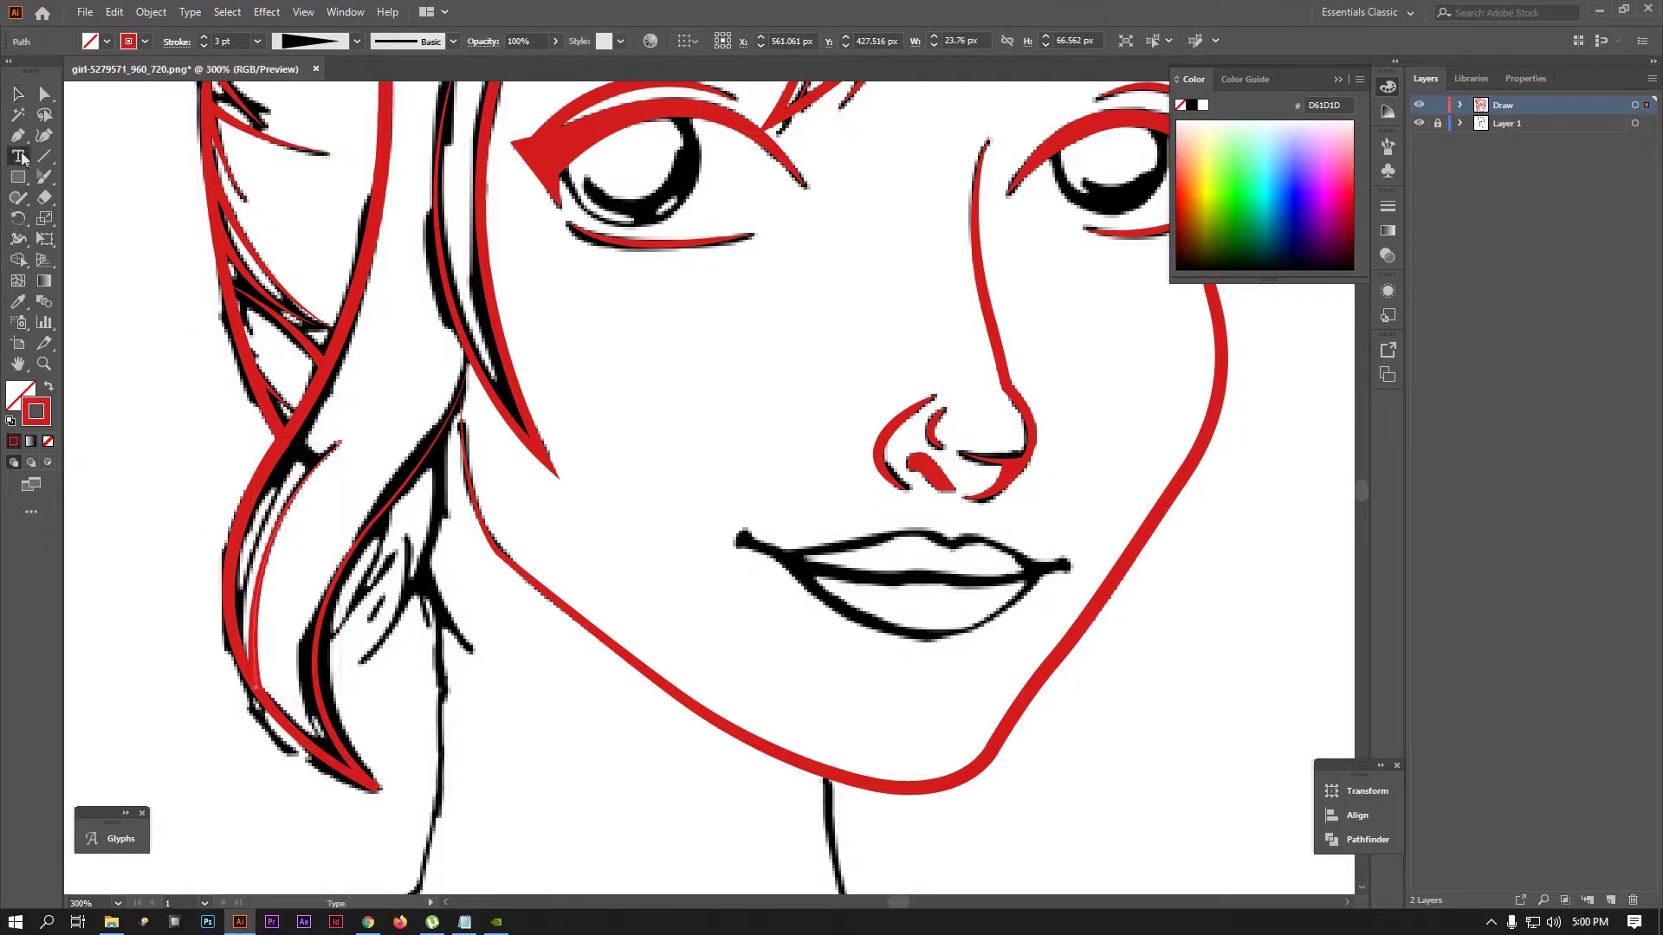
Trace a strand on the hair edge with a 3 pt tapered stroke
left_click(233, 639)
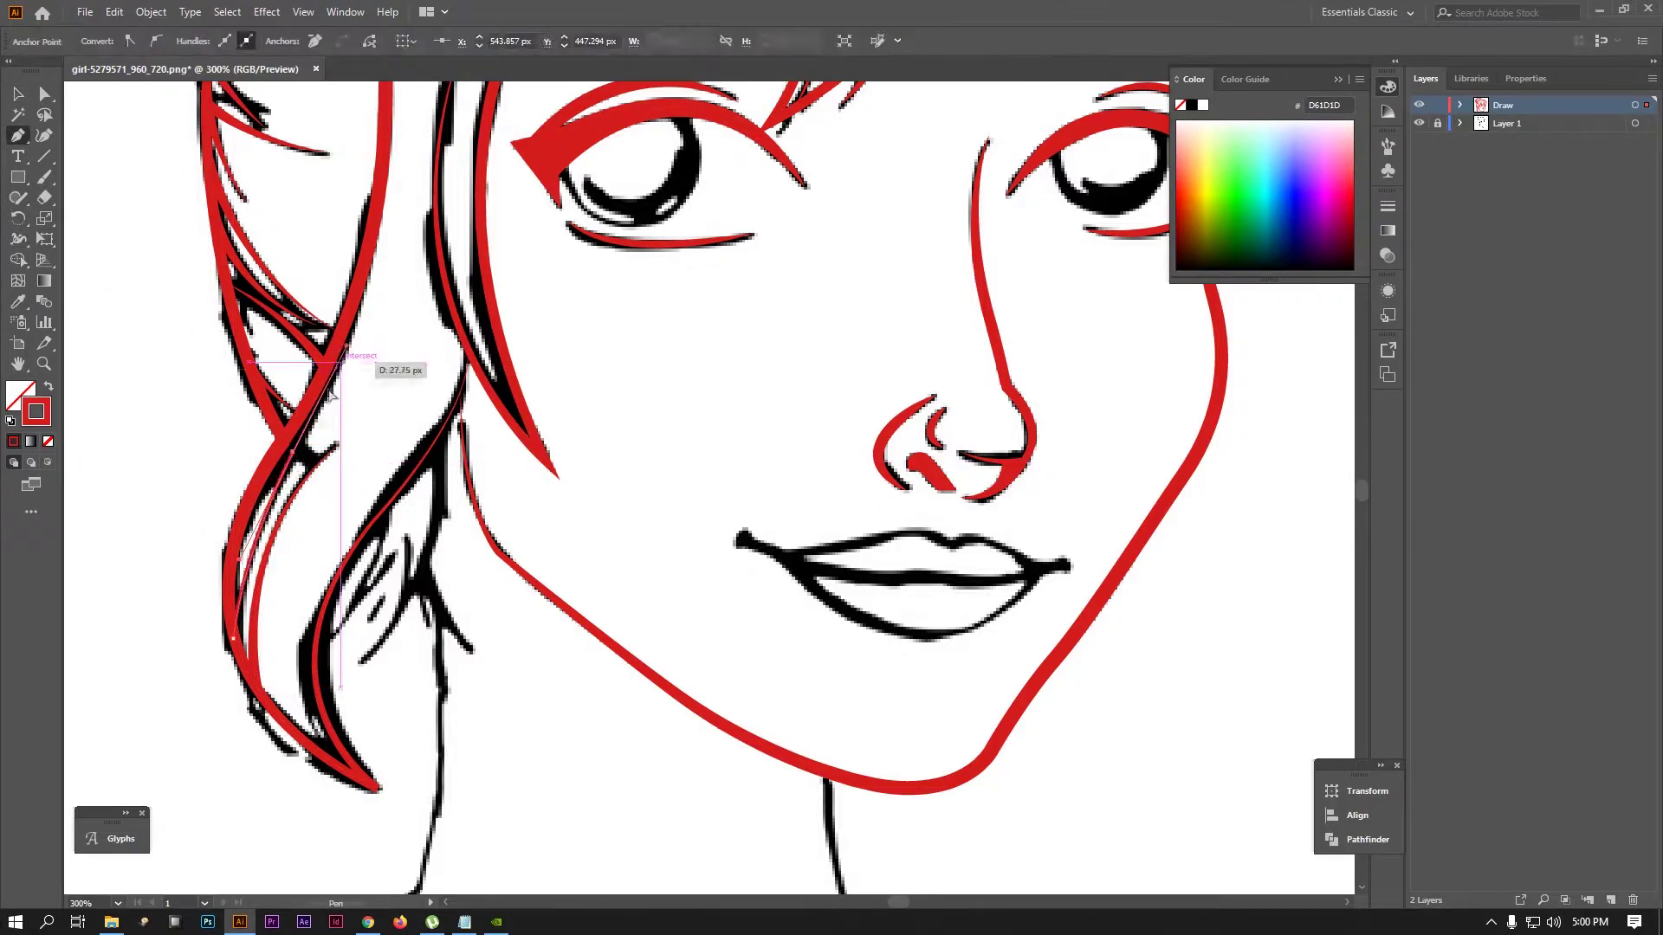
left_click_drag(299, 452, 318, 435)
left_click(18, 93)
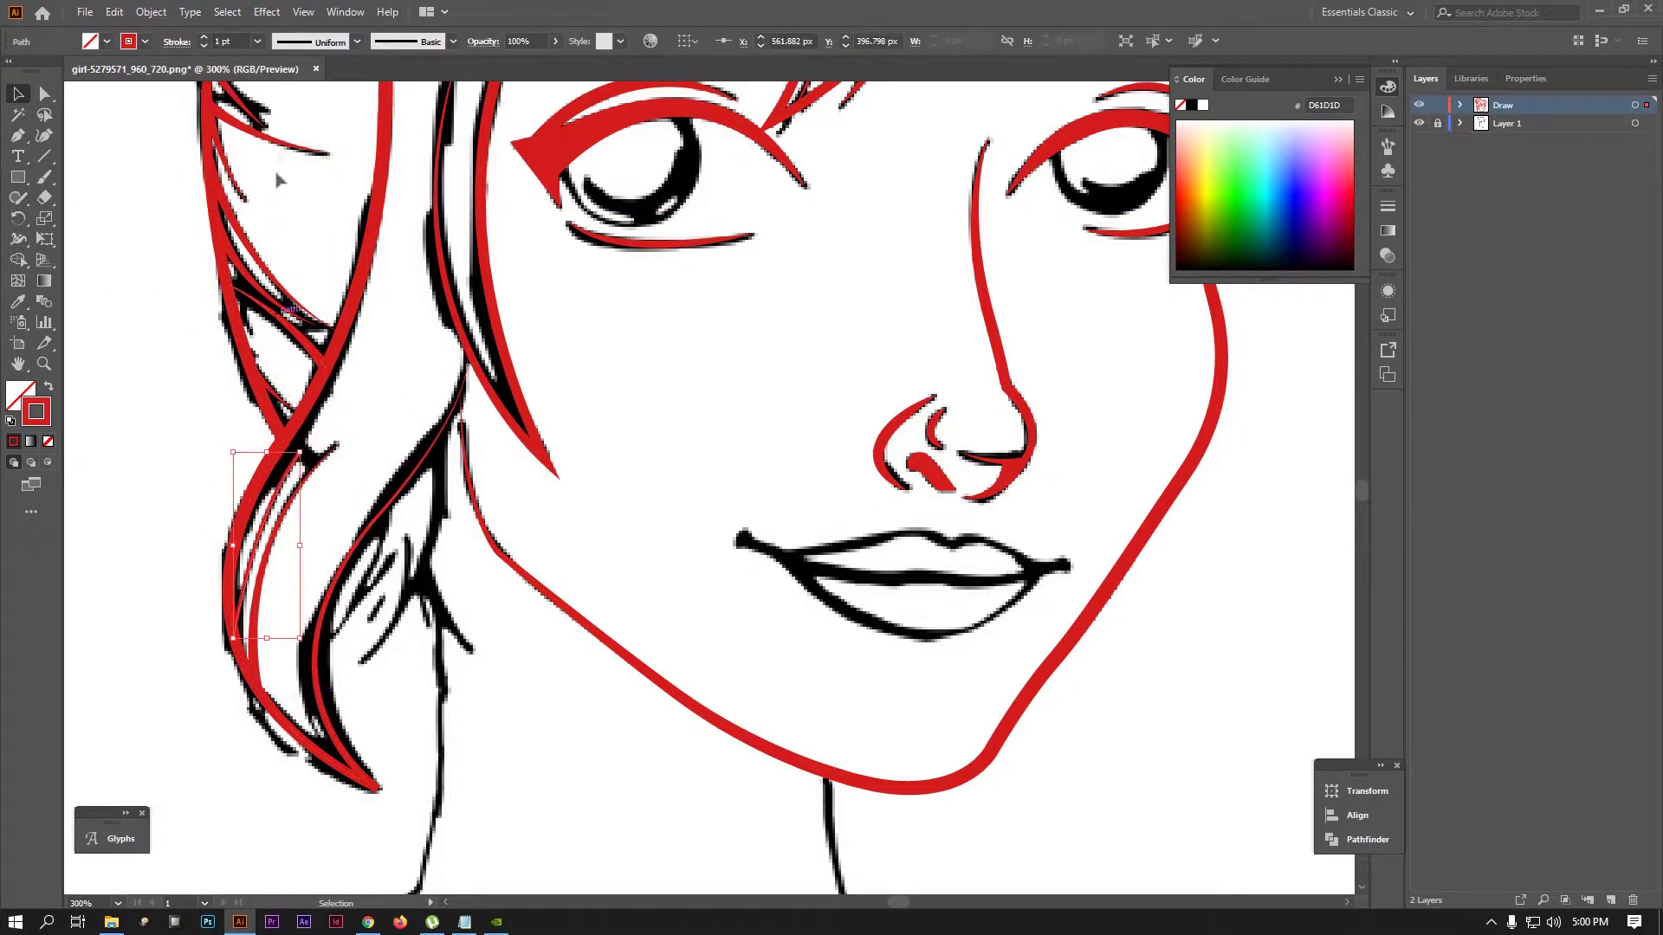
left_click(204, 36)
left_click(204, 36)
left_click(357, 42)
left_click(312, 180)
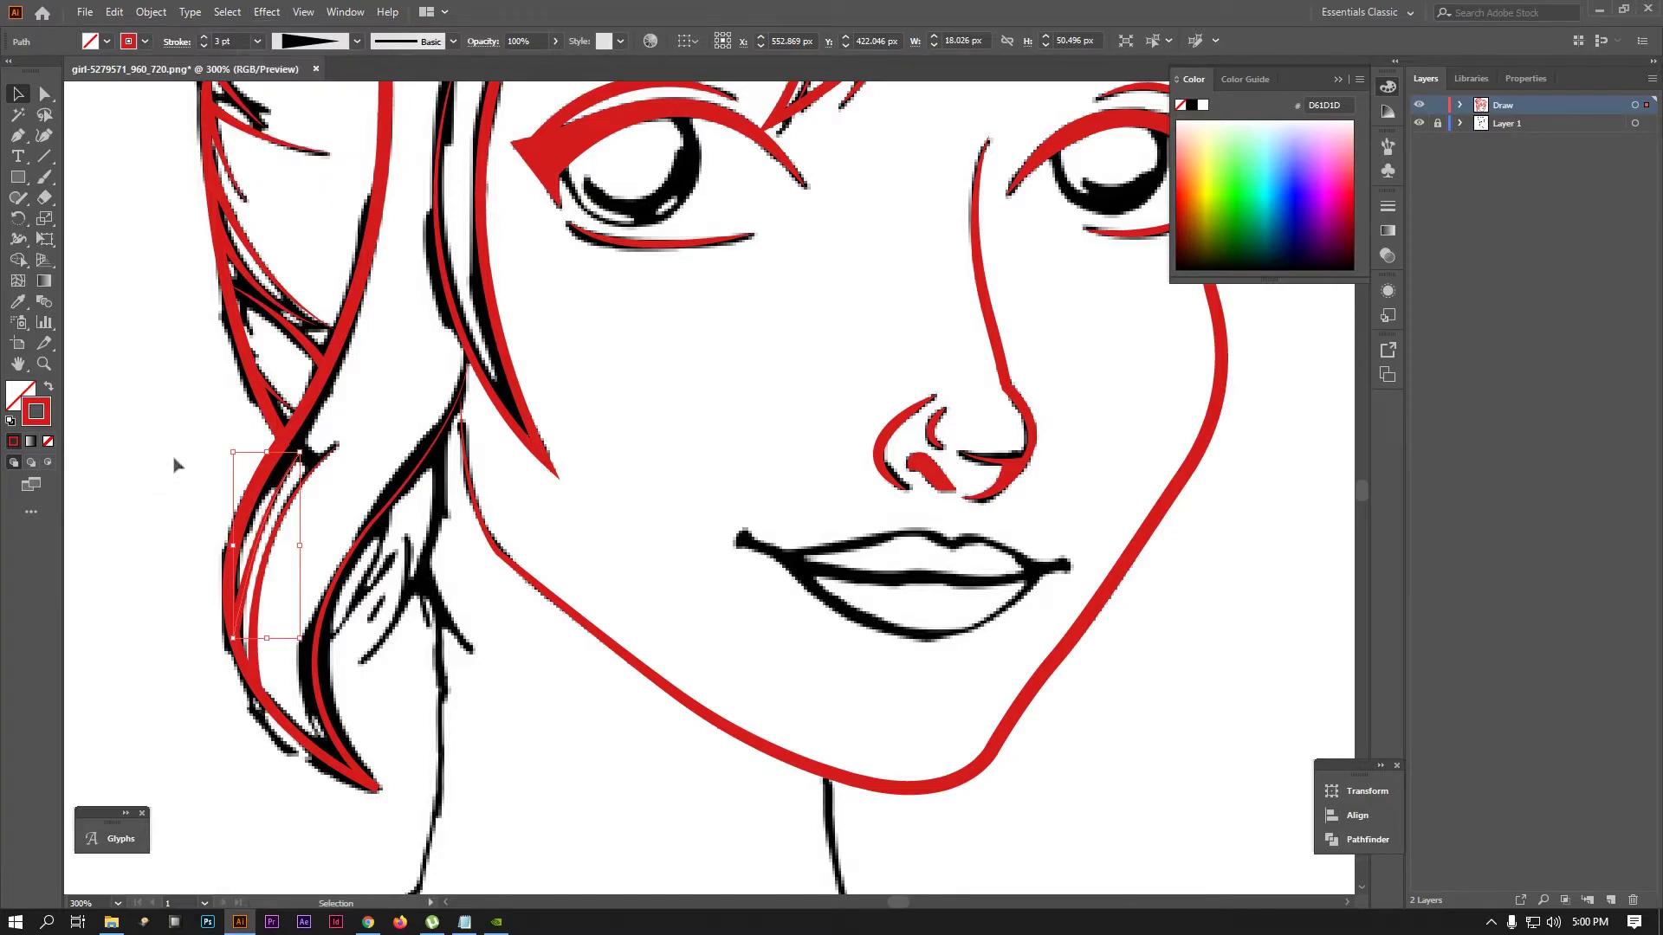
Trace another hair-edge strand with a tapered width profile
left_click(18, 138)
scroll(371, 494, "down", 3)
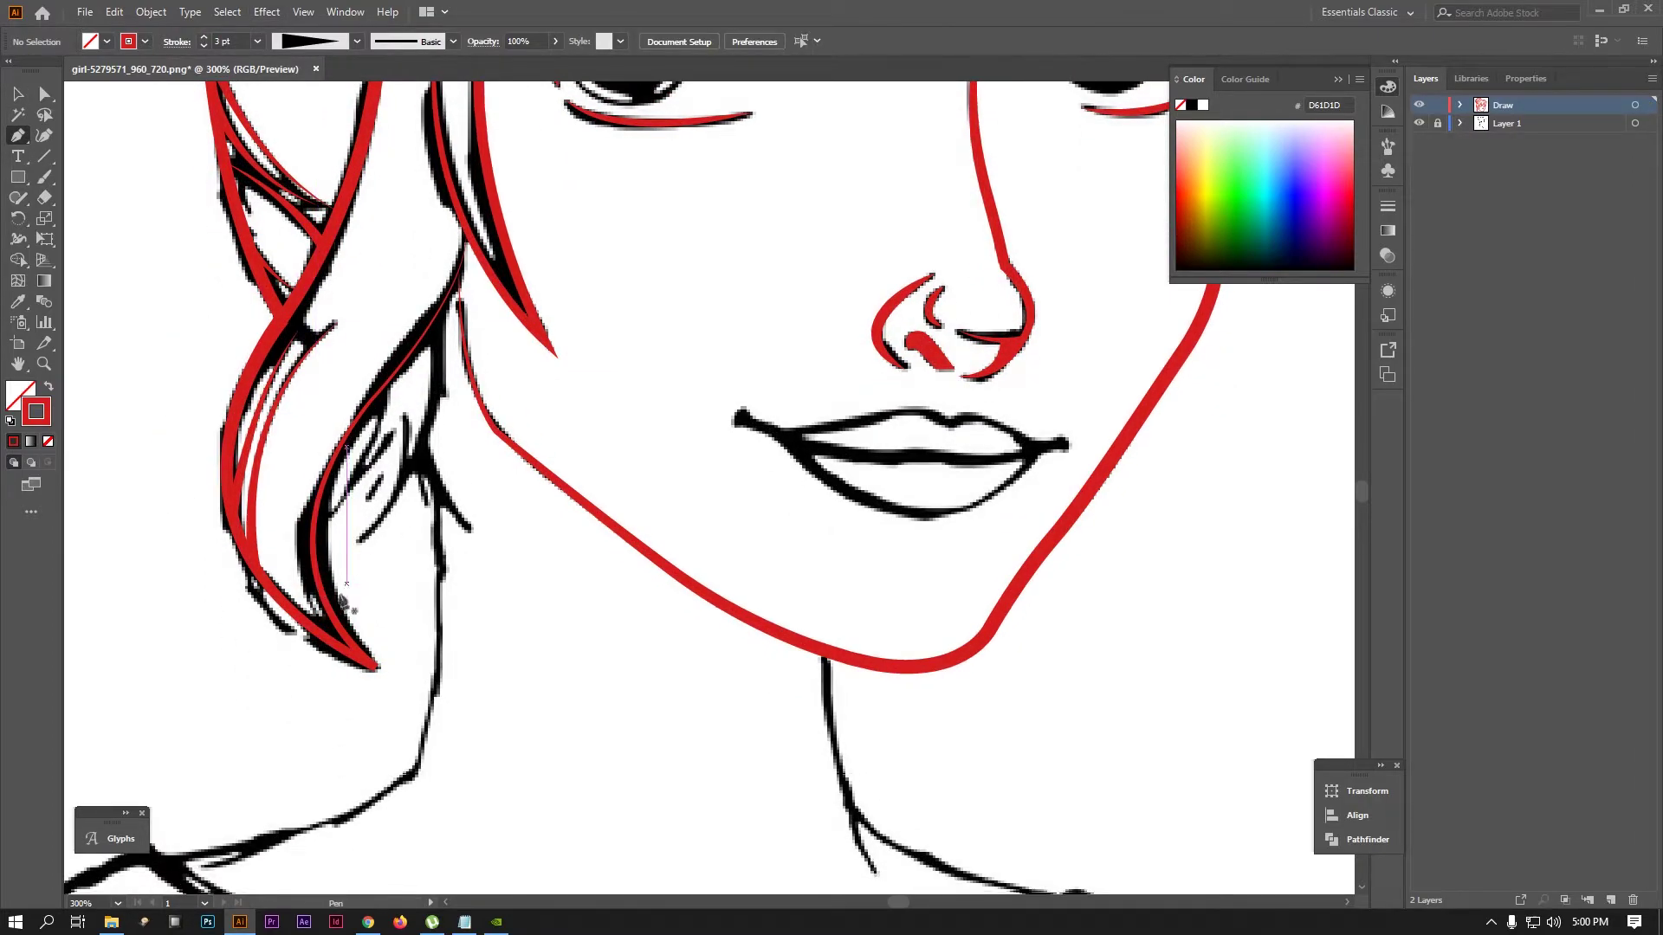
left_click(241, 539)
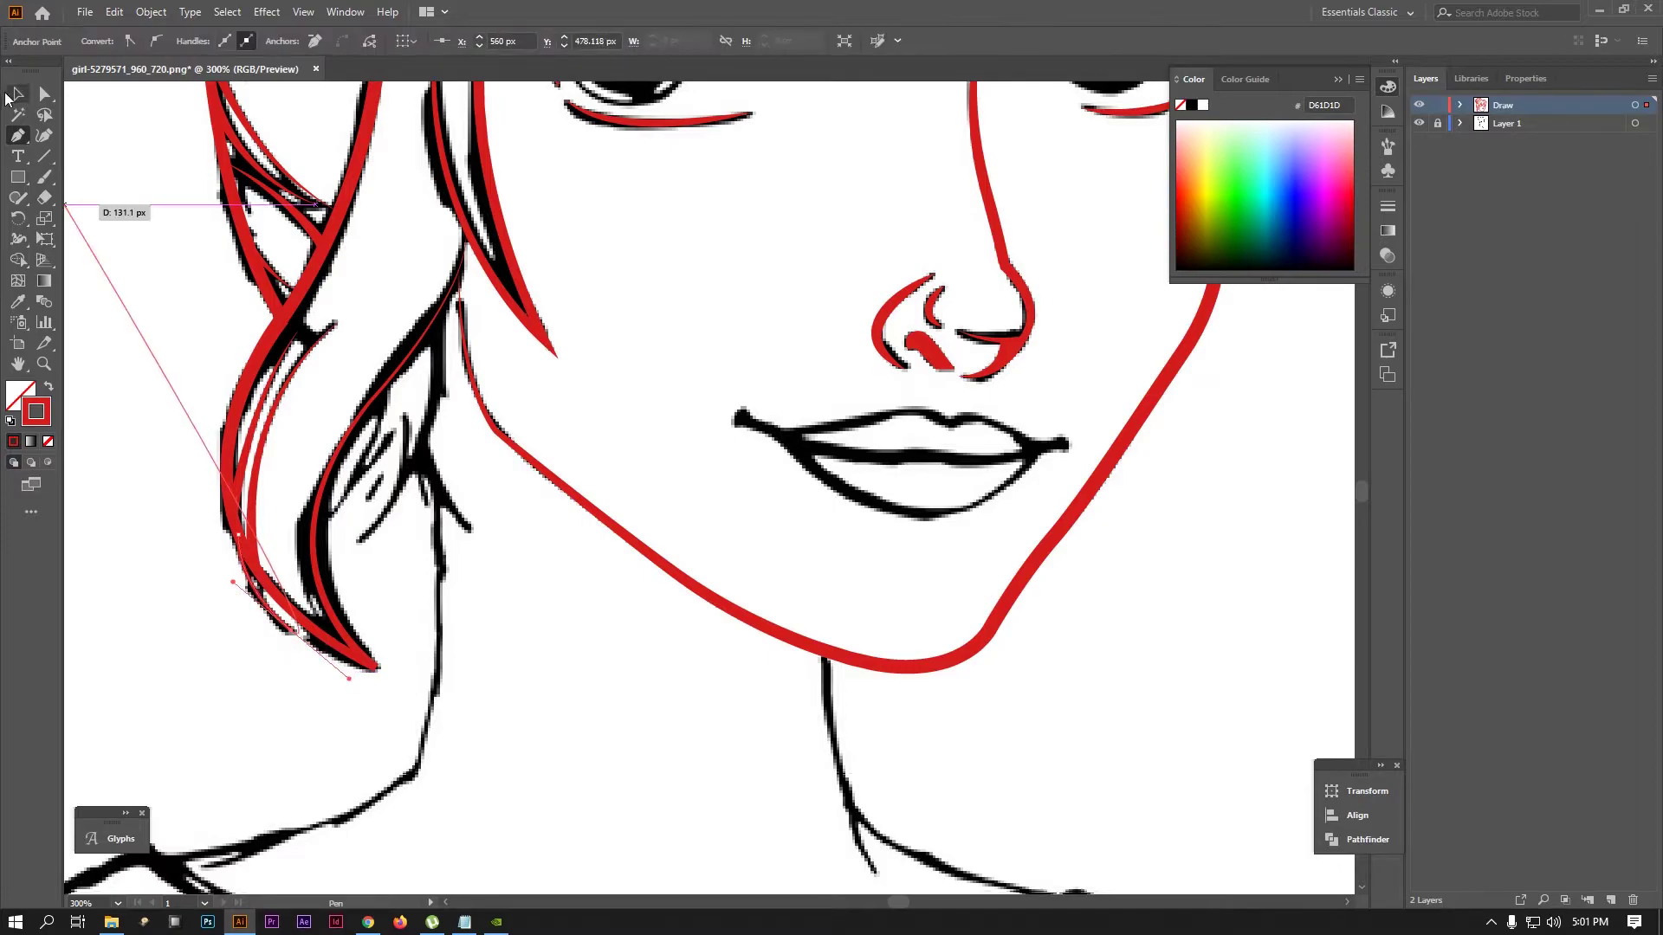
left_click(18, 93)
left_click(316, 41)
left_click(286, 173)
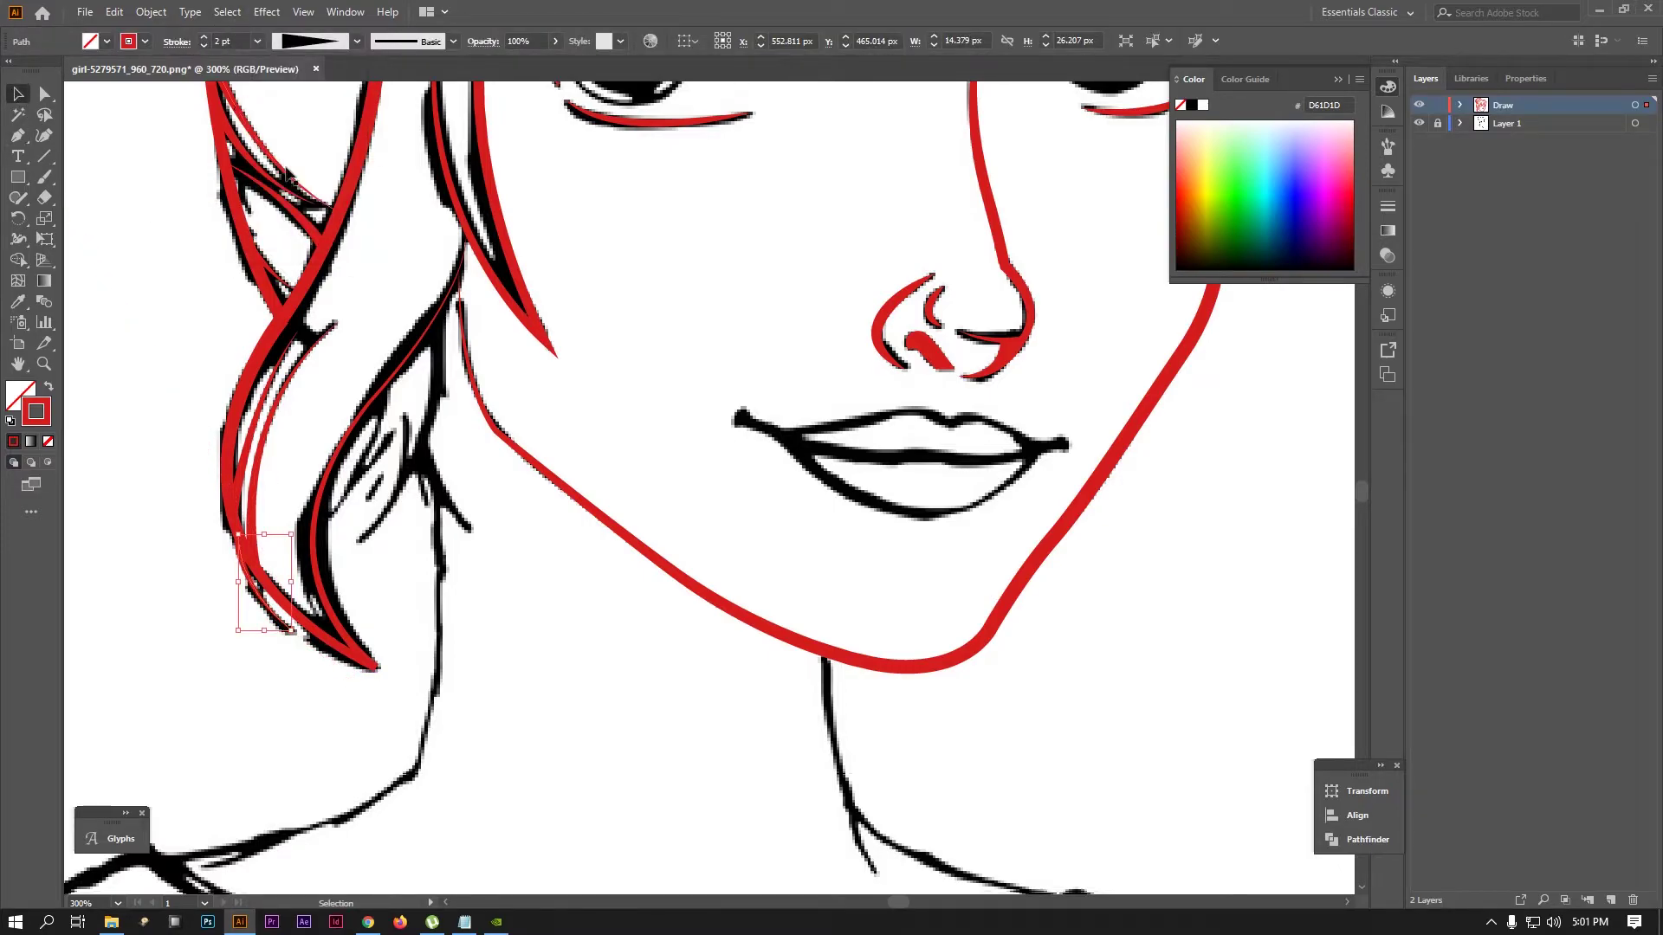
left_click(351, 593, "ctrl")
Draw a curved closed strand shape and fill it solid red
scroll(371, 620, "up", 1)
scroll(370, 620, "right", 1)
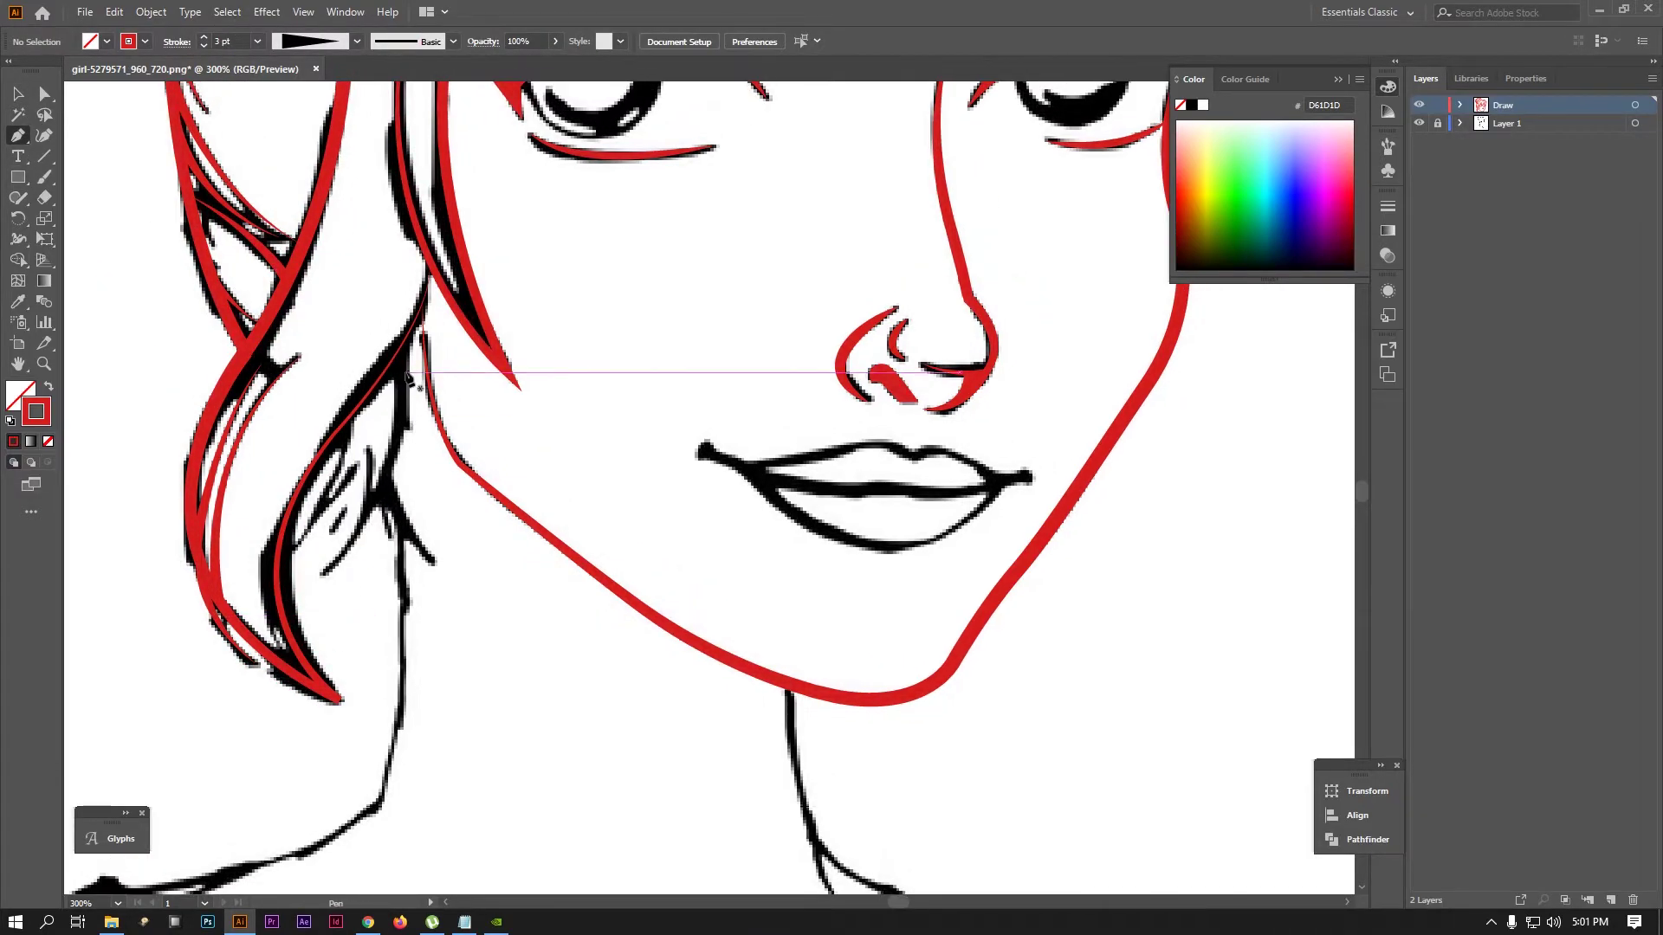
left_click_drag(410, 341, 352, 585)
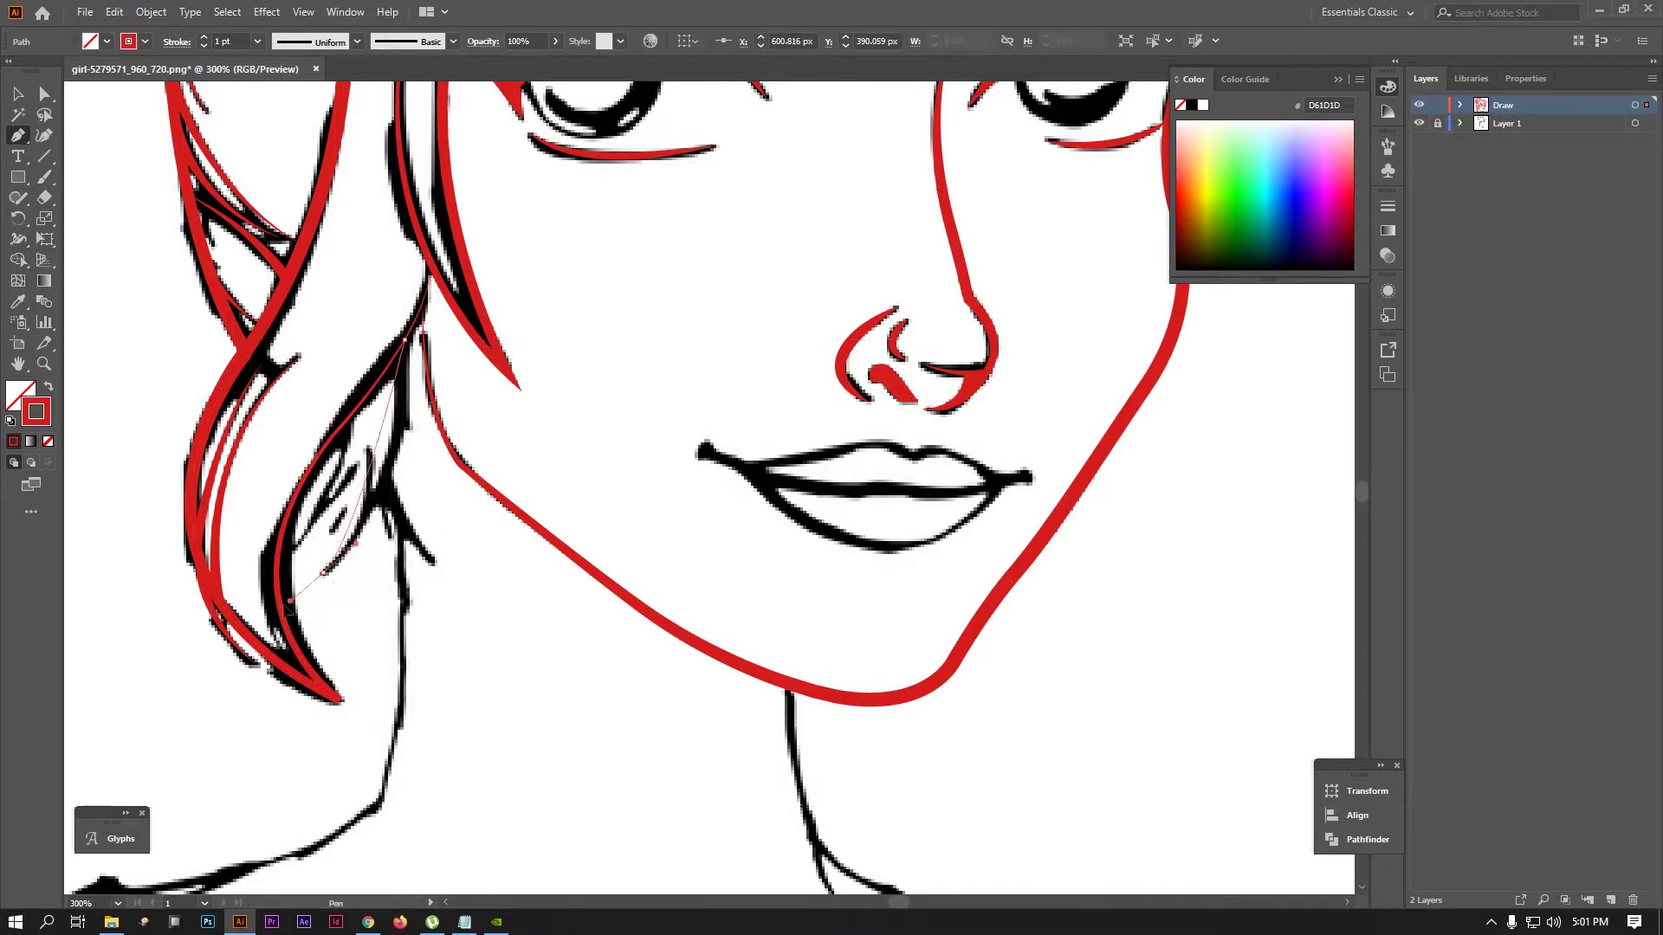
left_click_drag(374, 512, 383, 557)
scroll(383, 557, "up", 2)
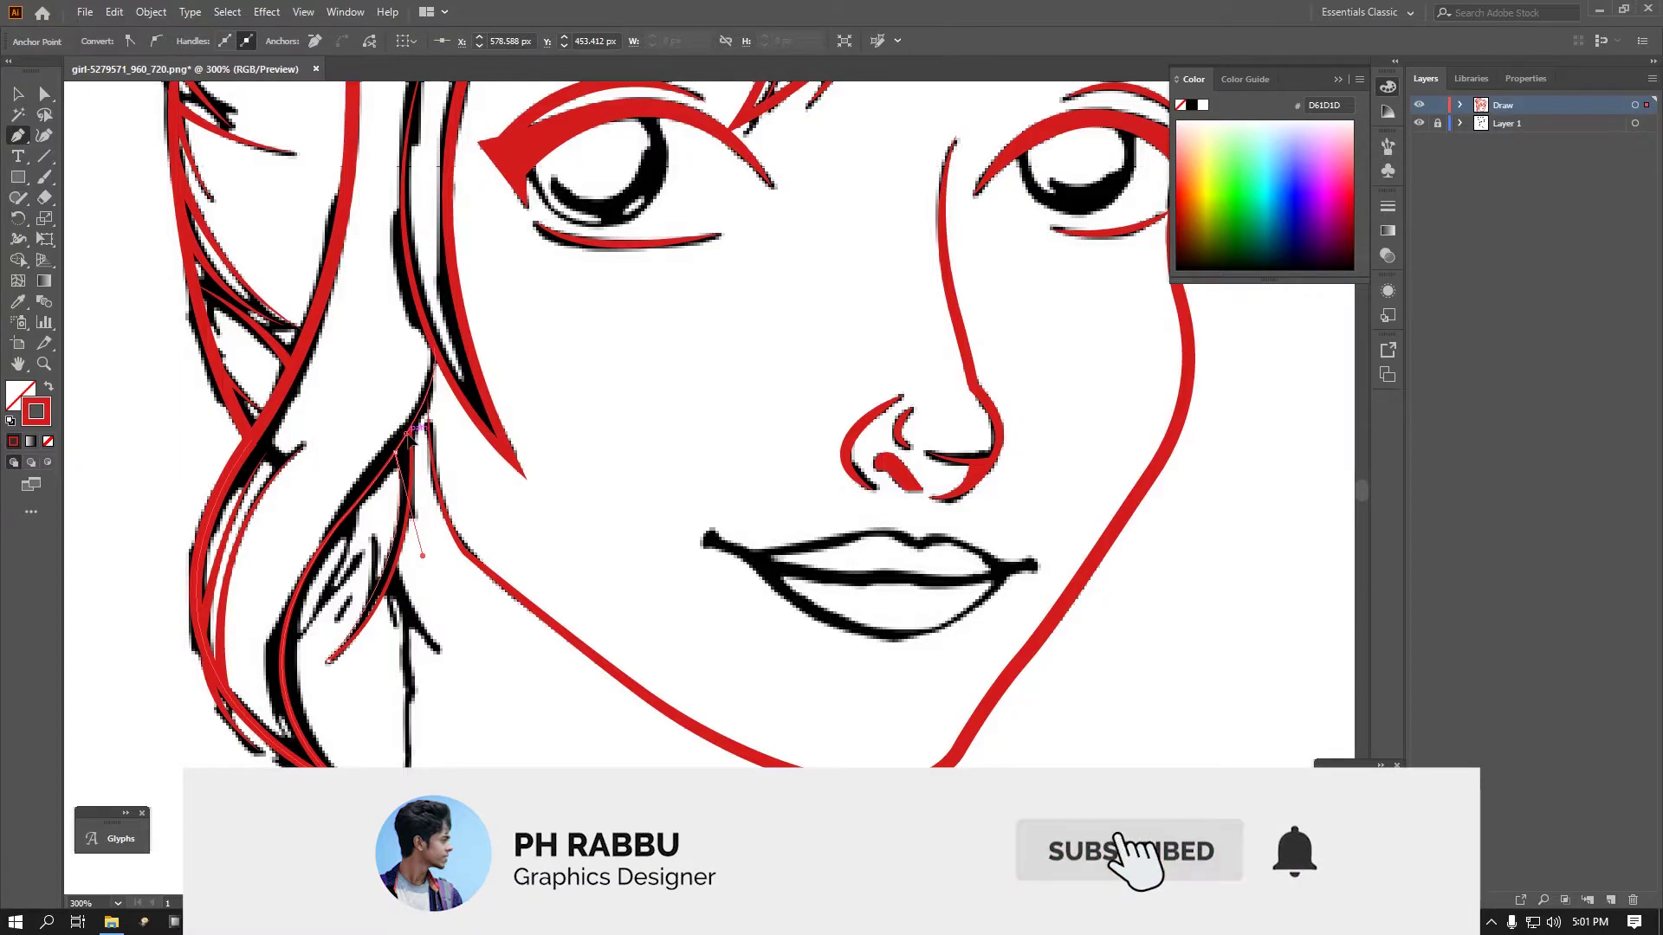
scroll(414, 432, "up", 5, "alt")
scroll(390, 476, "down", 2, "alt")
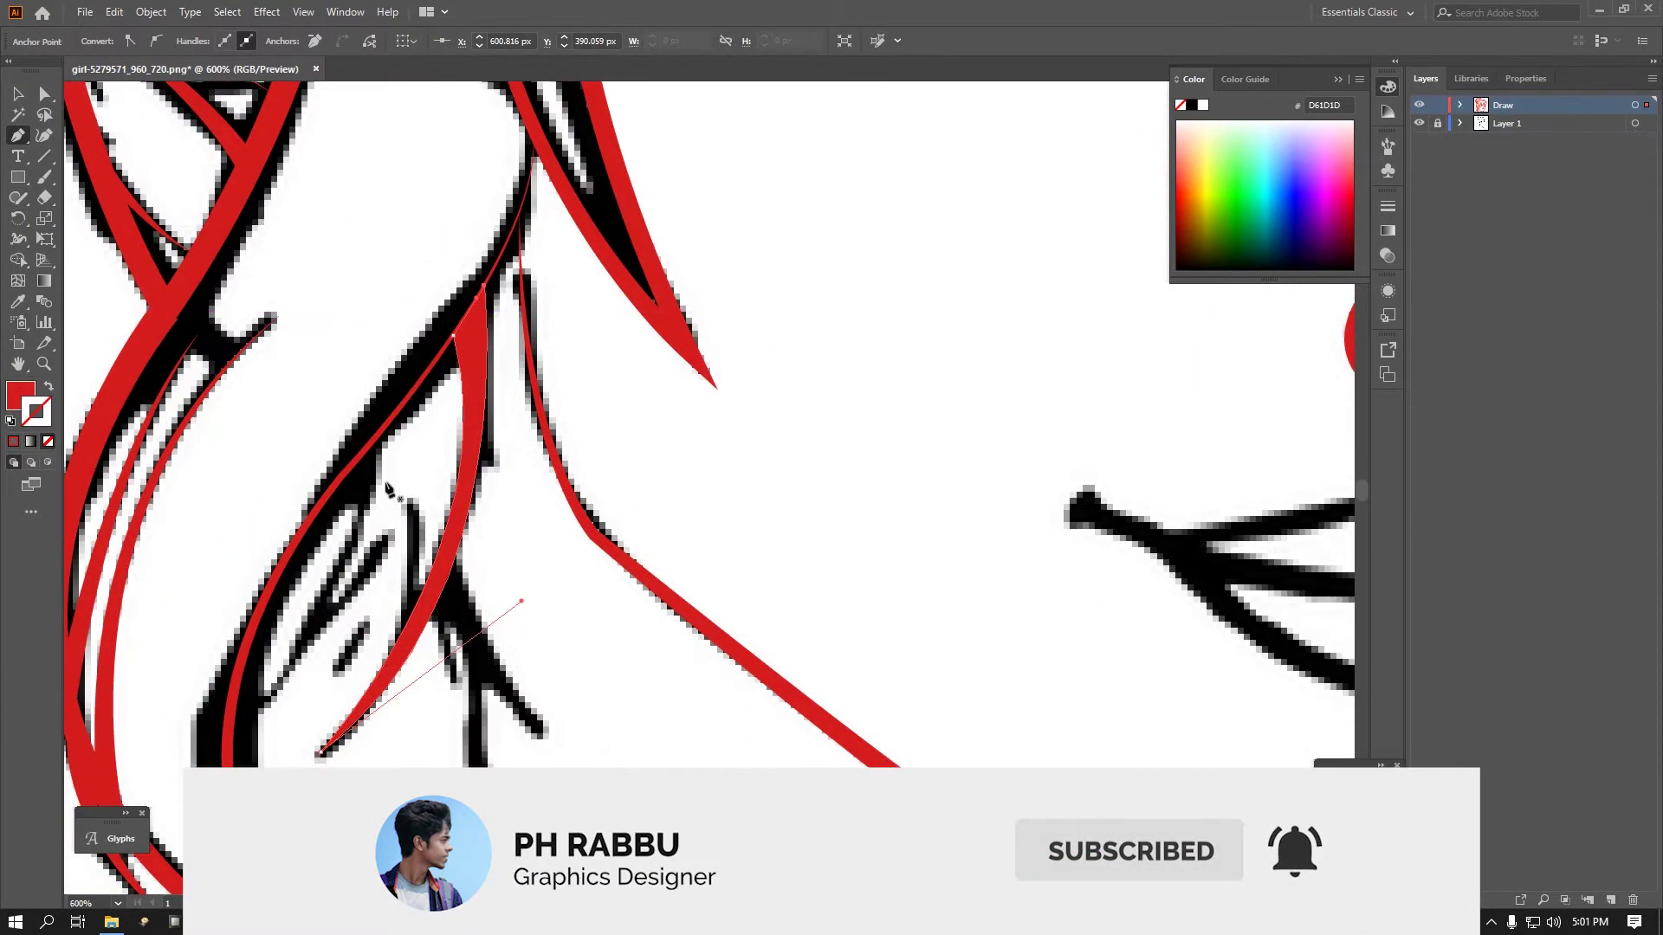
mouse_move(359, 473)
left_mouse_down()
mouse_move(364, 576)
mouse_move(225, 693)
left_mouse_up()
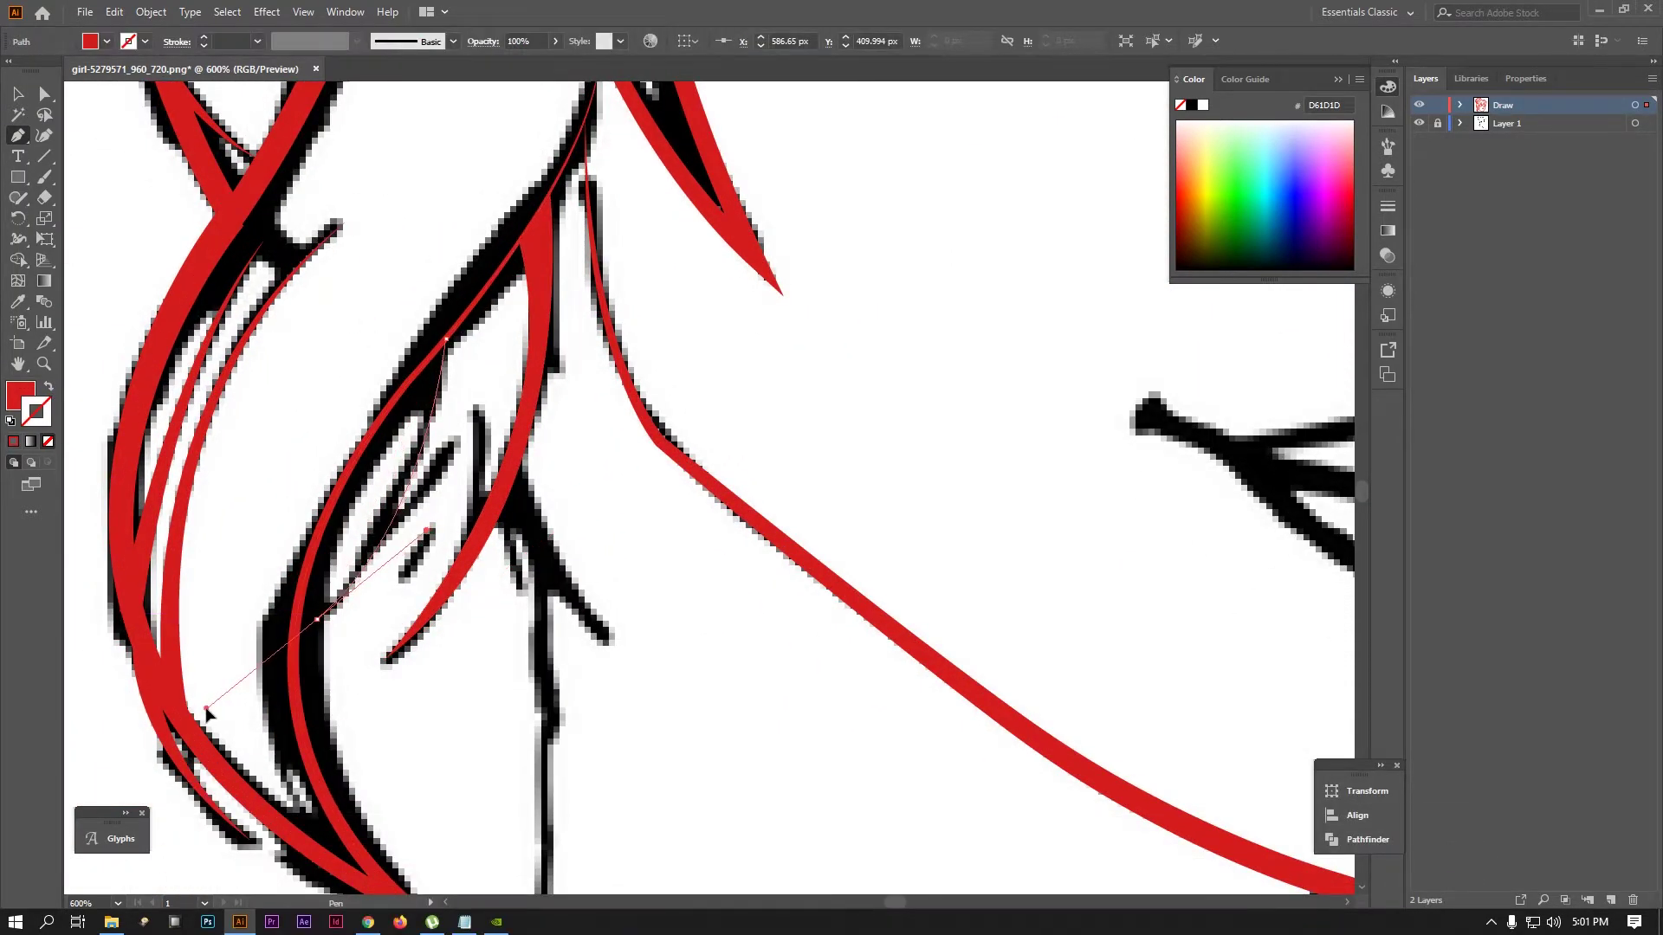
key("shift+x")
mouse_move(445, 341)
left_mouse_down()
mouse_move(413, 397)
mouse_move(372, 327)
left_mouse_up()
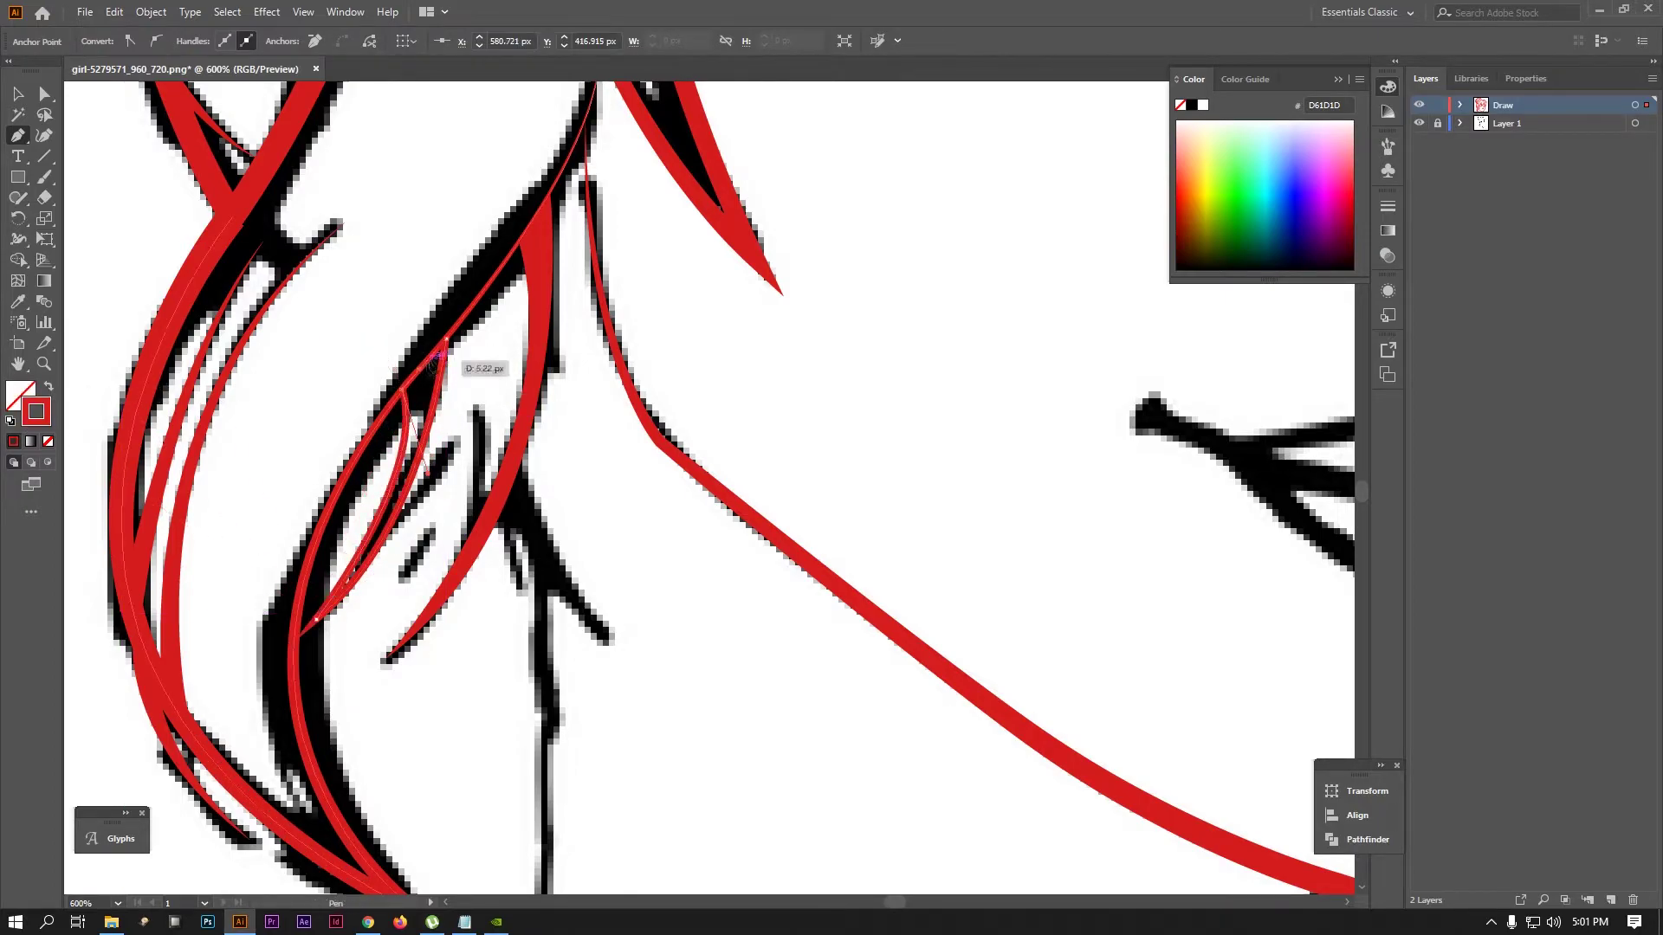
left_click(47, 387)
scroll(408, 456, "down", 3)
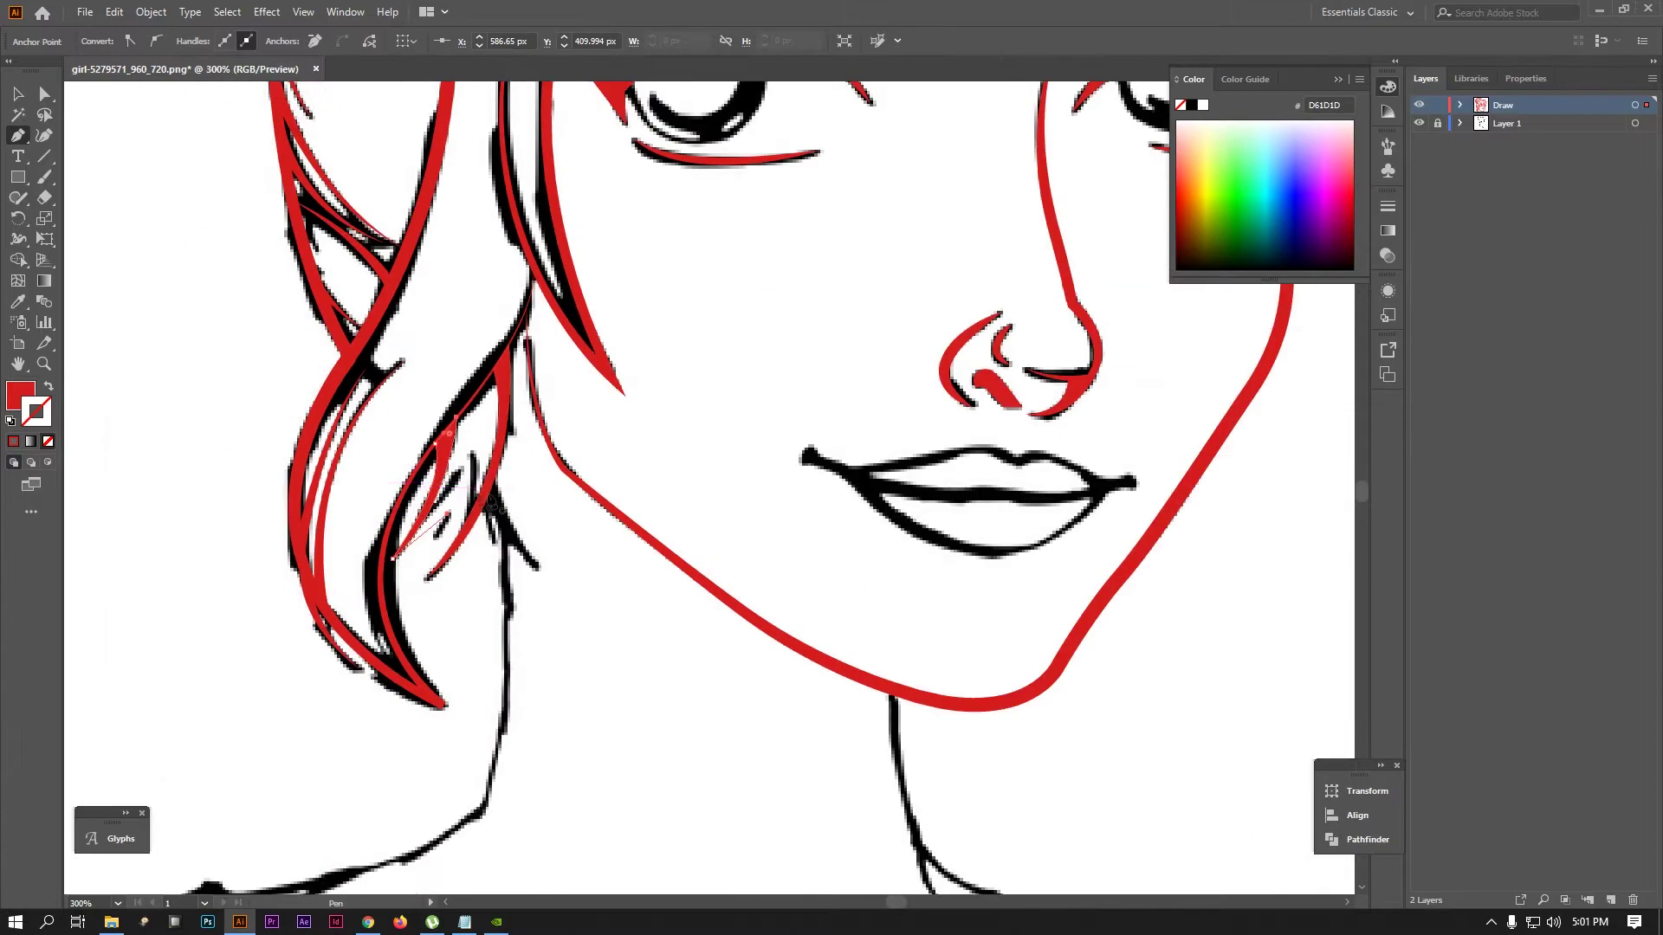
scroll(407, 457, "up", 3)
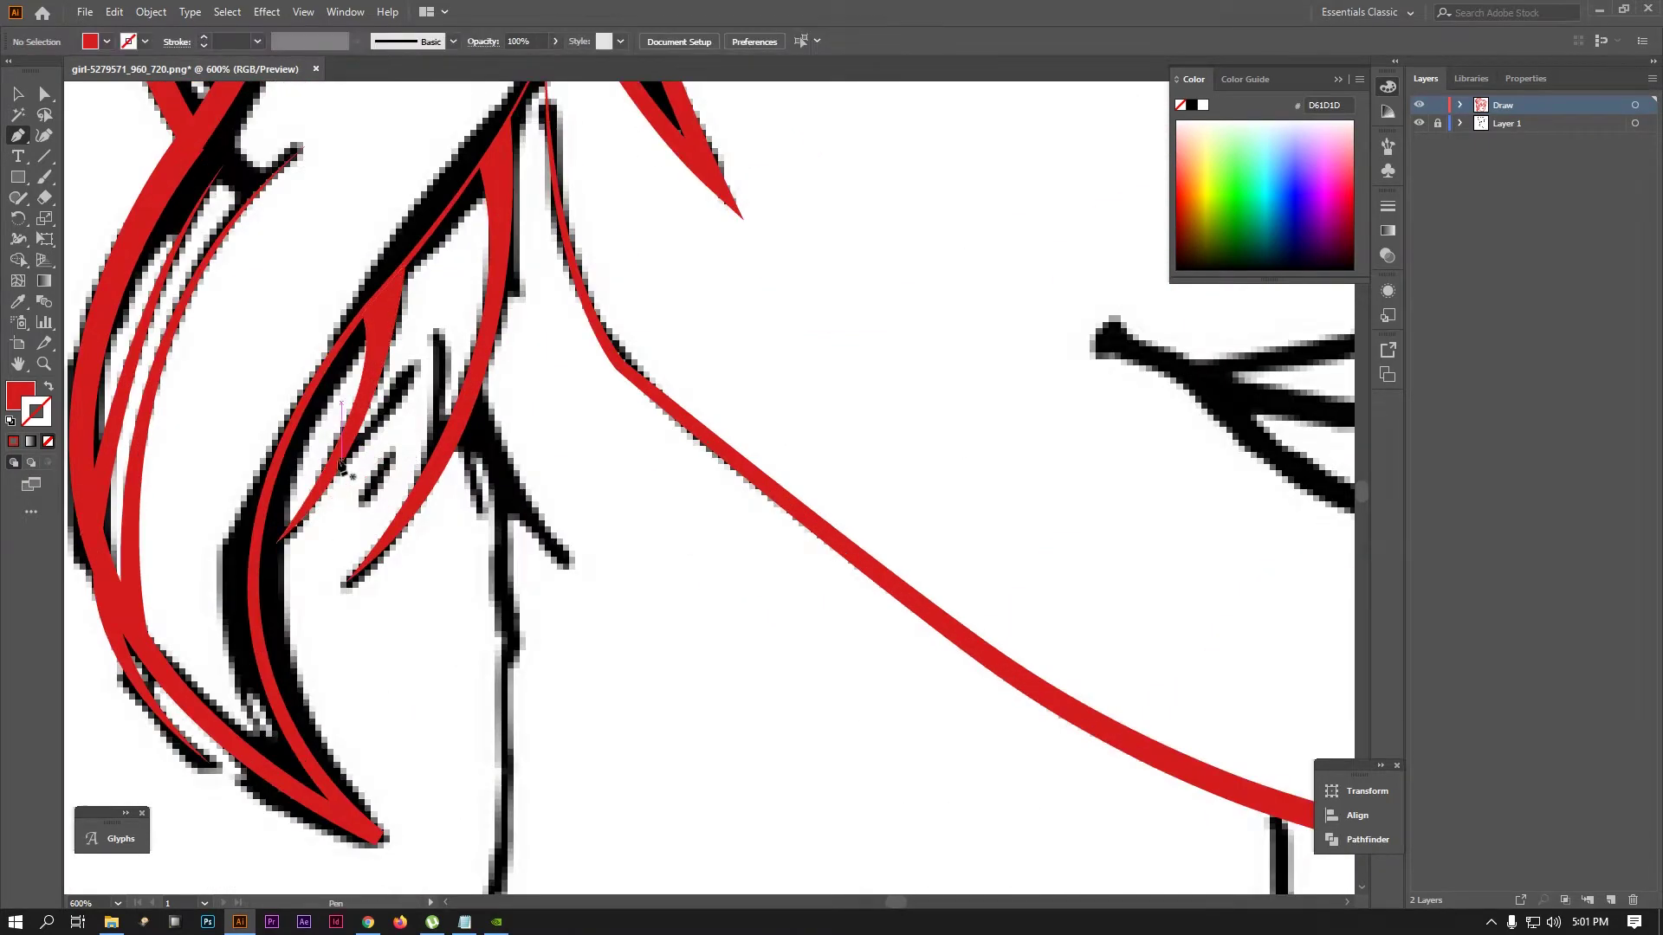
Add a red outline spike with a triangular tapered width and reshape its lower point
left_click_drag(413, 365, 439, 307)
left_click(47, 387)
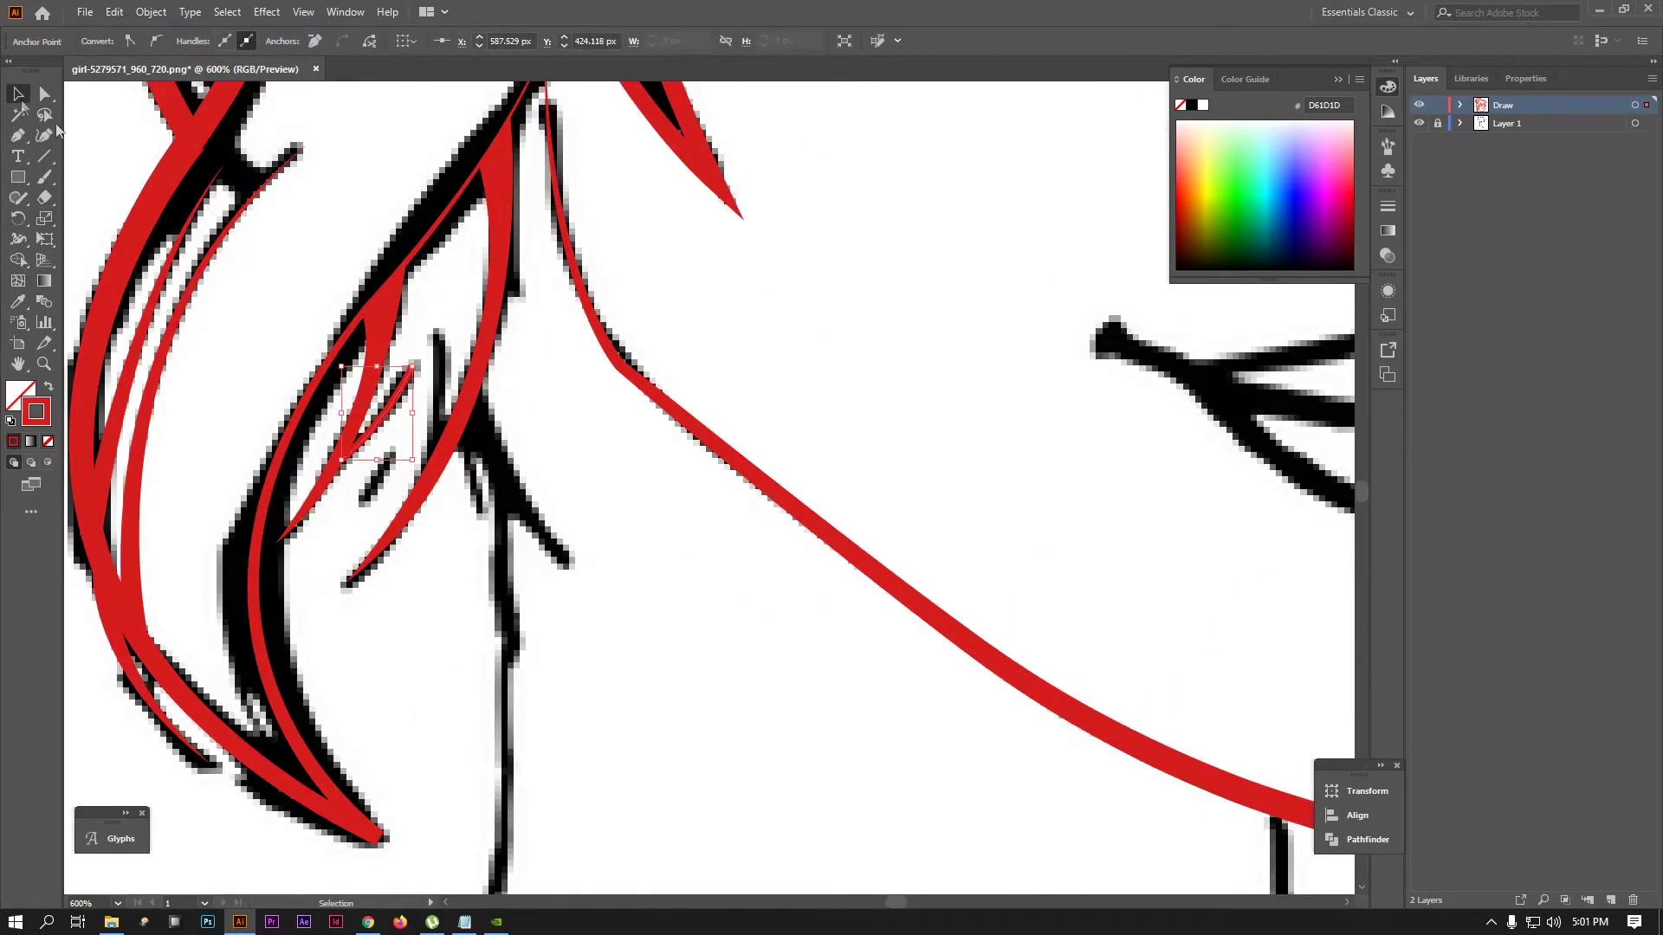
key("v")
left_click(312, 40)
left_click(305, 105)
left_click(312, 41)
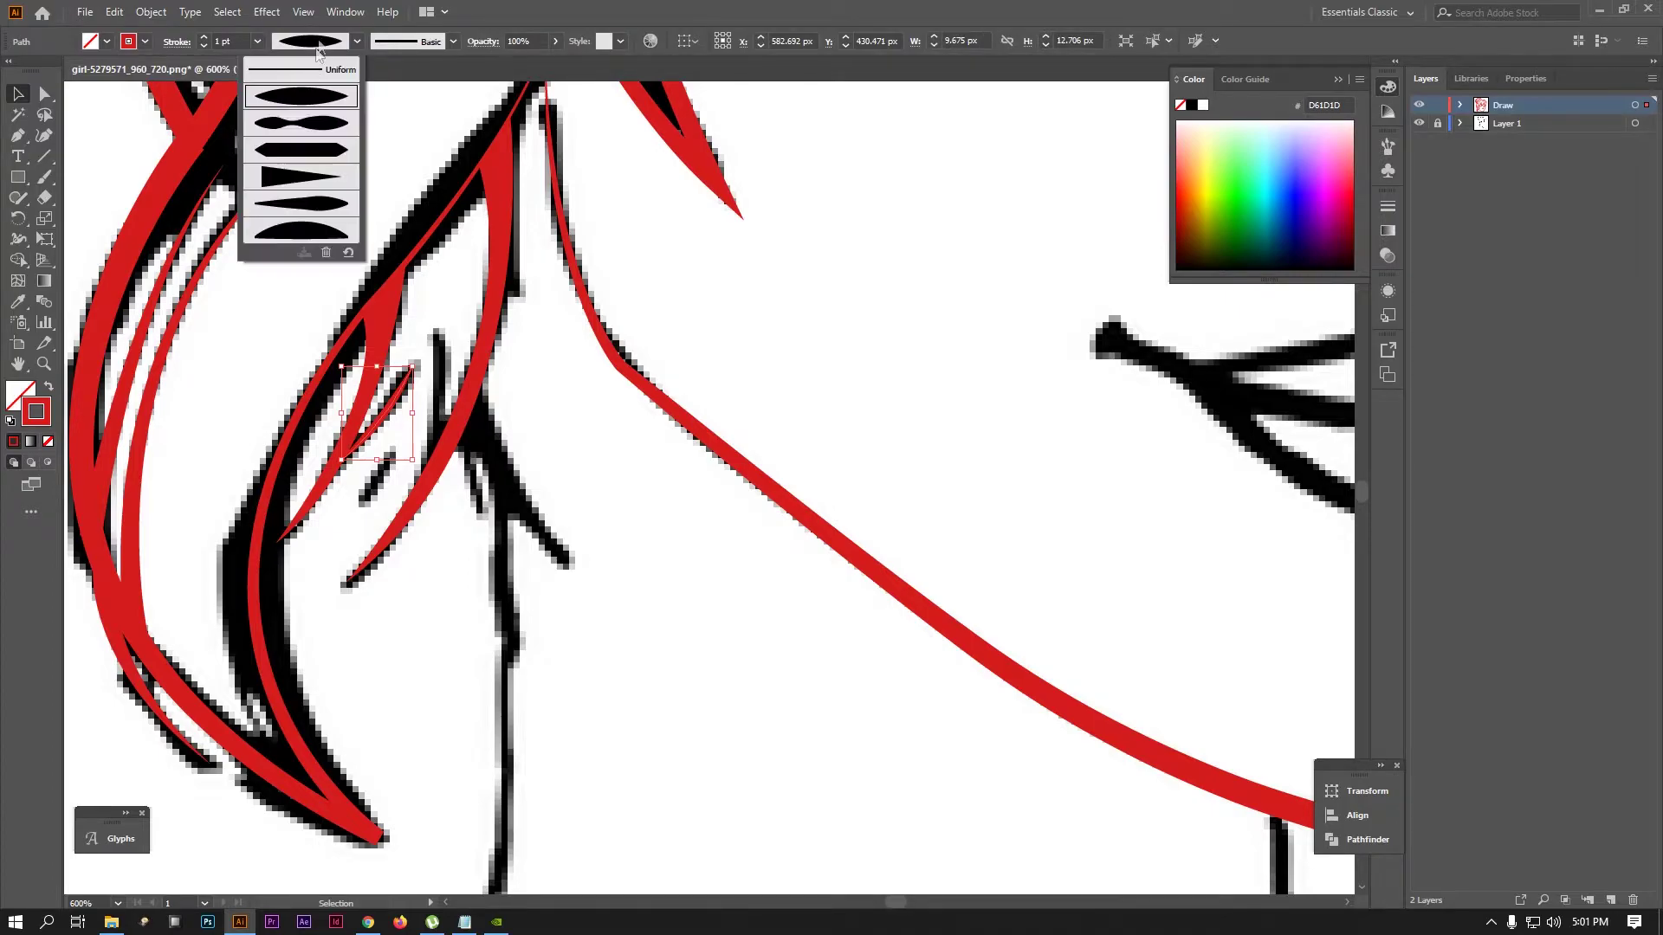
left_click(303, 182)
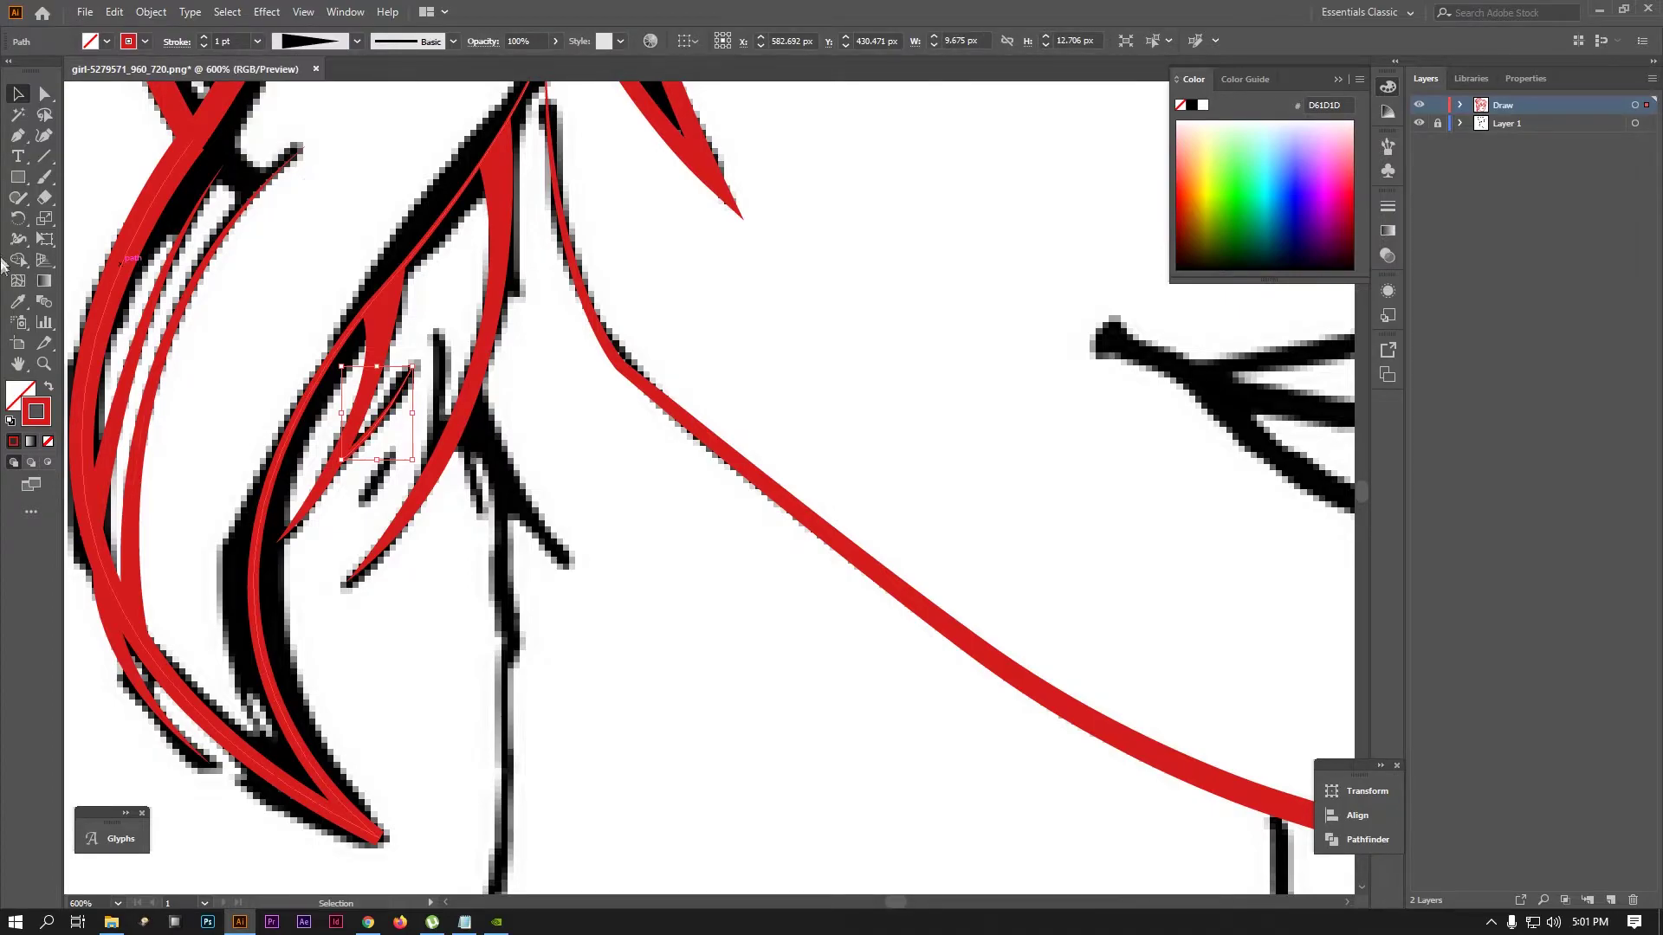
left_click(17, 138)
scroll(351, 472, "up", 3)
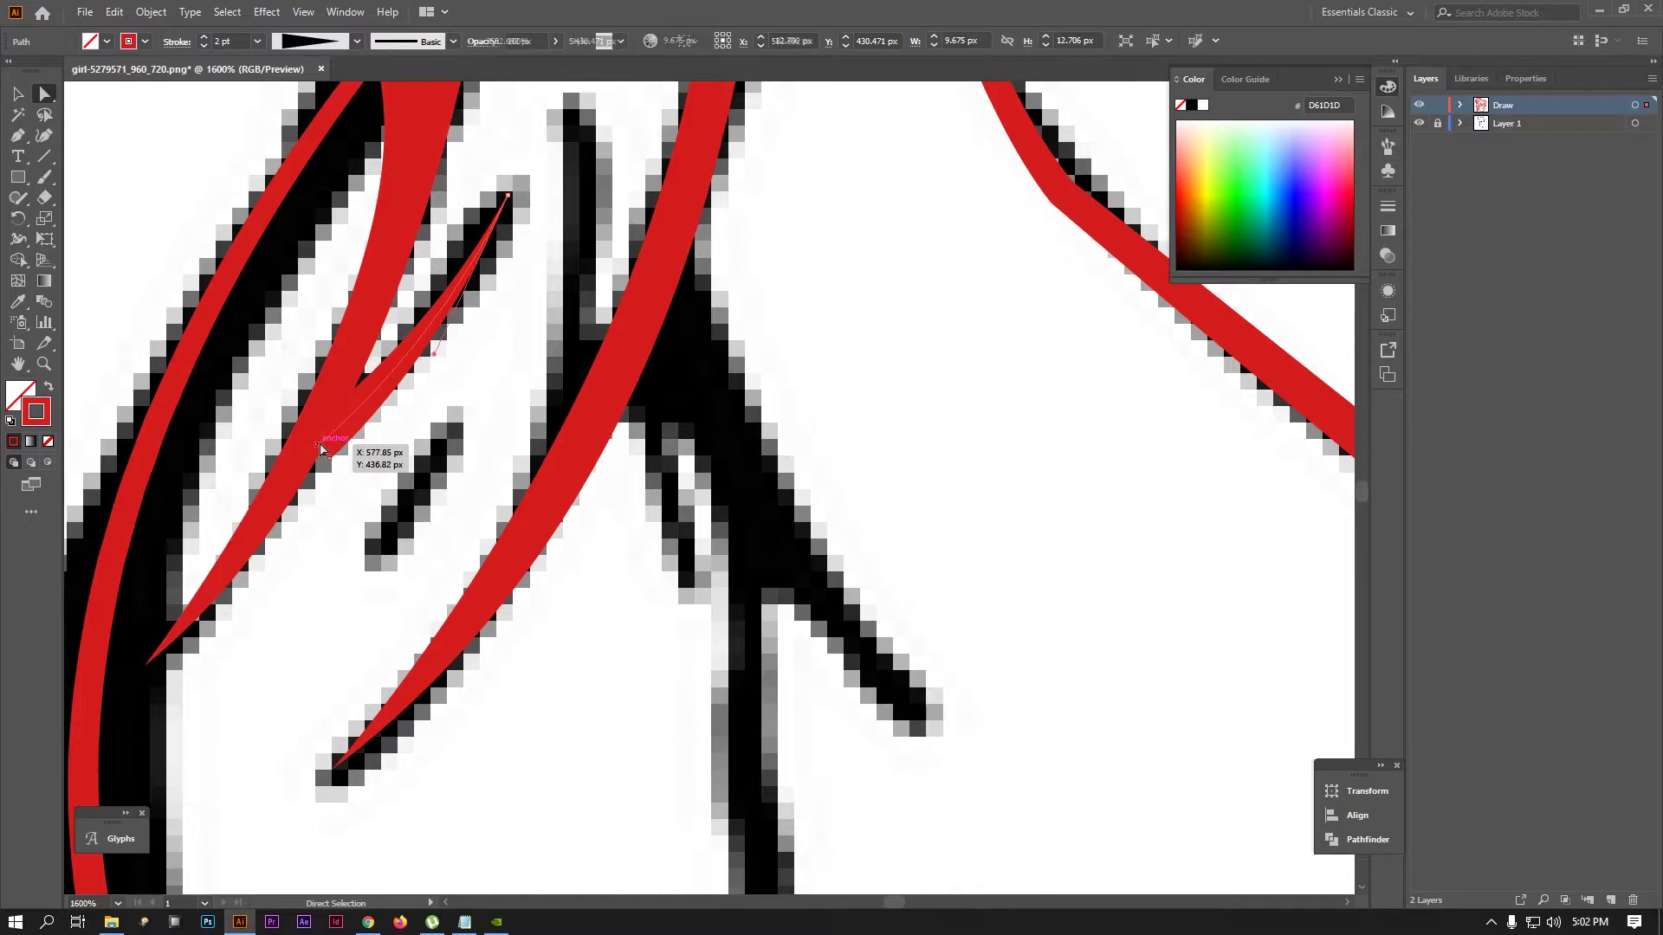
left_click_drag(319, 443, 298, 449)
Draw a tiny spike strand with an elliptical width profile
left_click(373, 563)
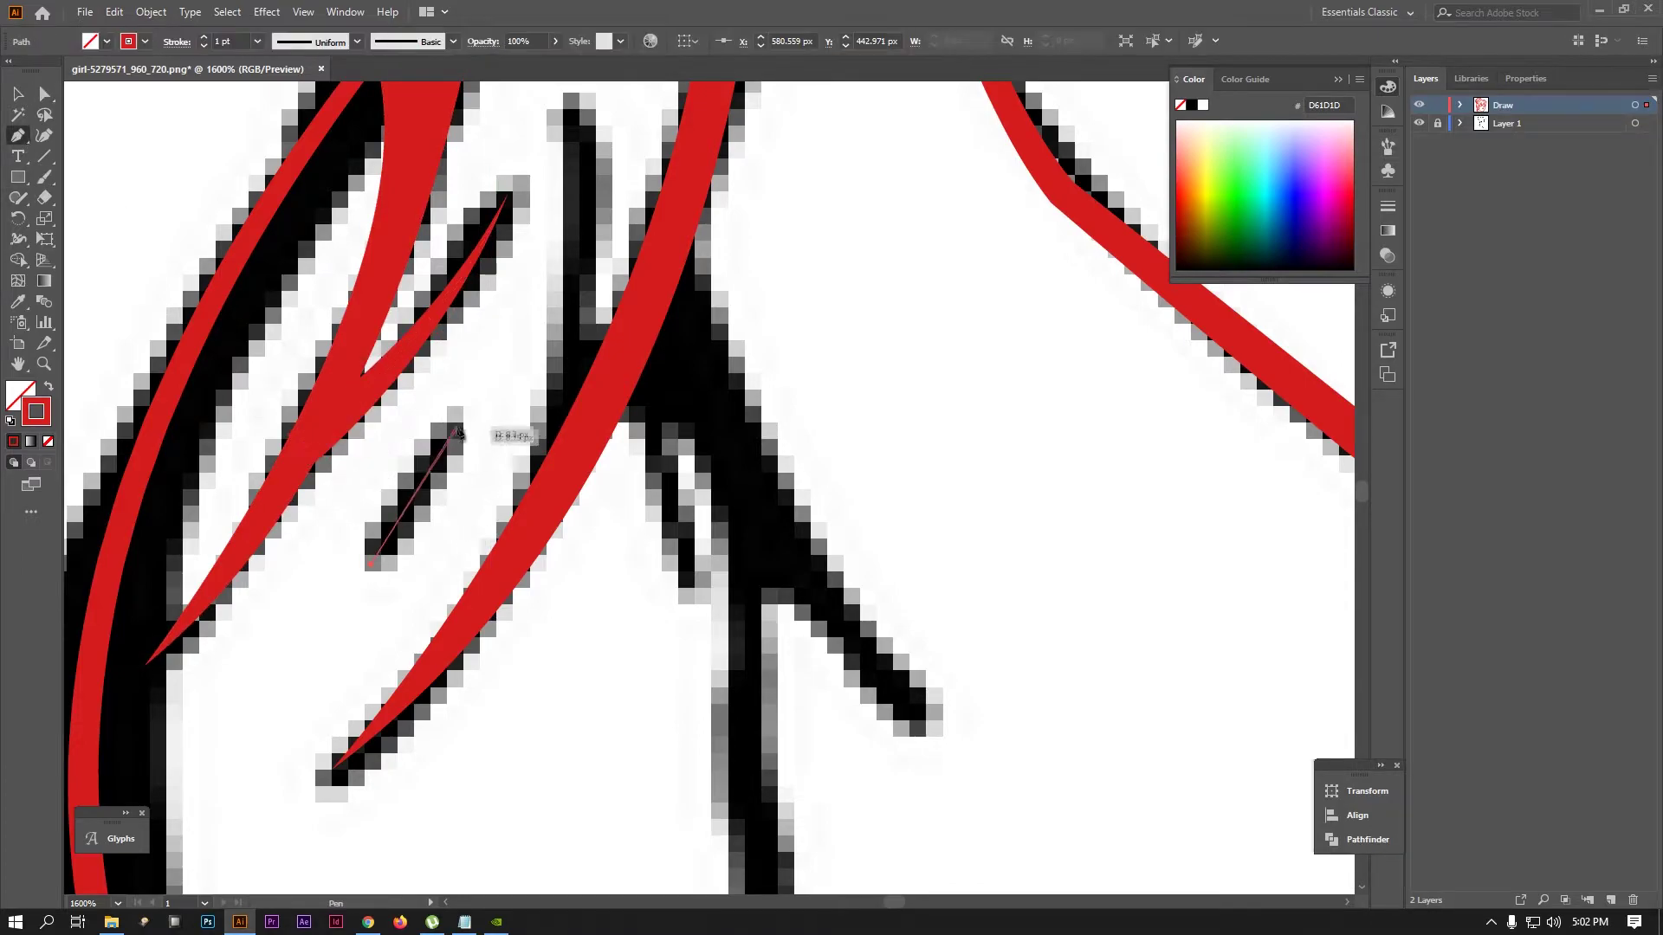
left_click(465, 410)
scroll(482, 371, "down", 3)
key("v")
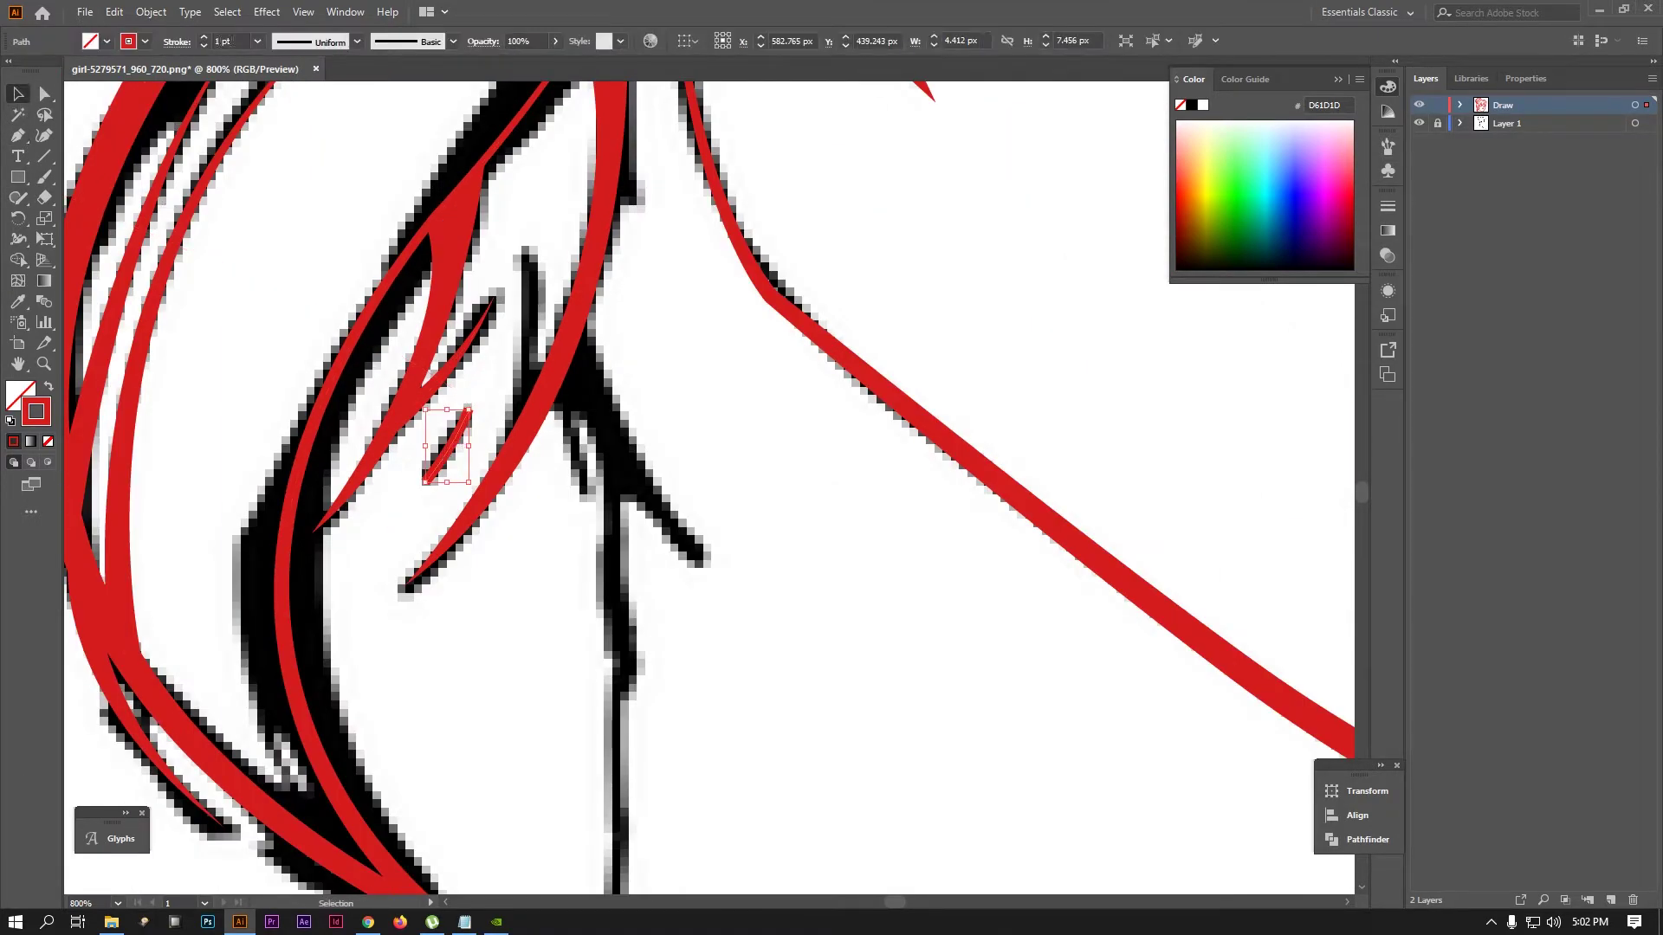
left_click(357, 40)
left_click(299, 95)
Trace another thin spike strand tapered toward one end
left_click(17, 136)
left_click_drag(551, 278, 508, 352)
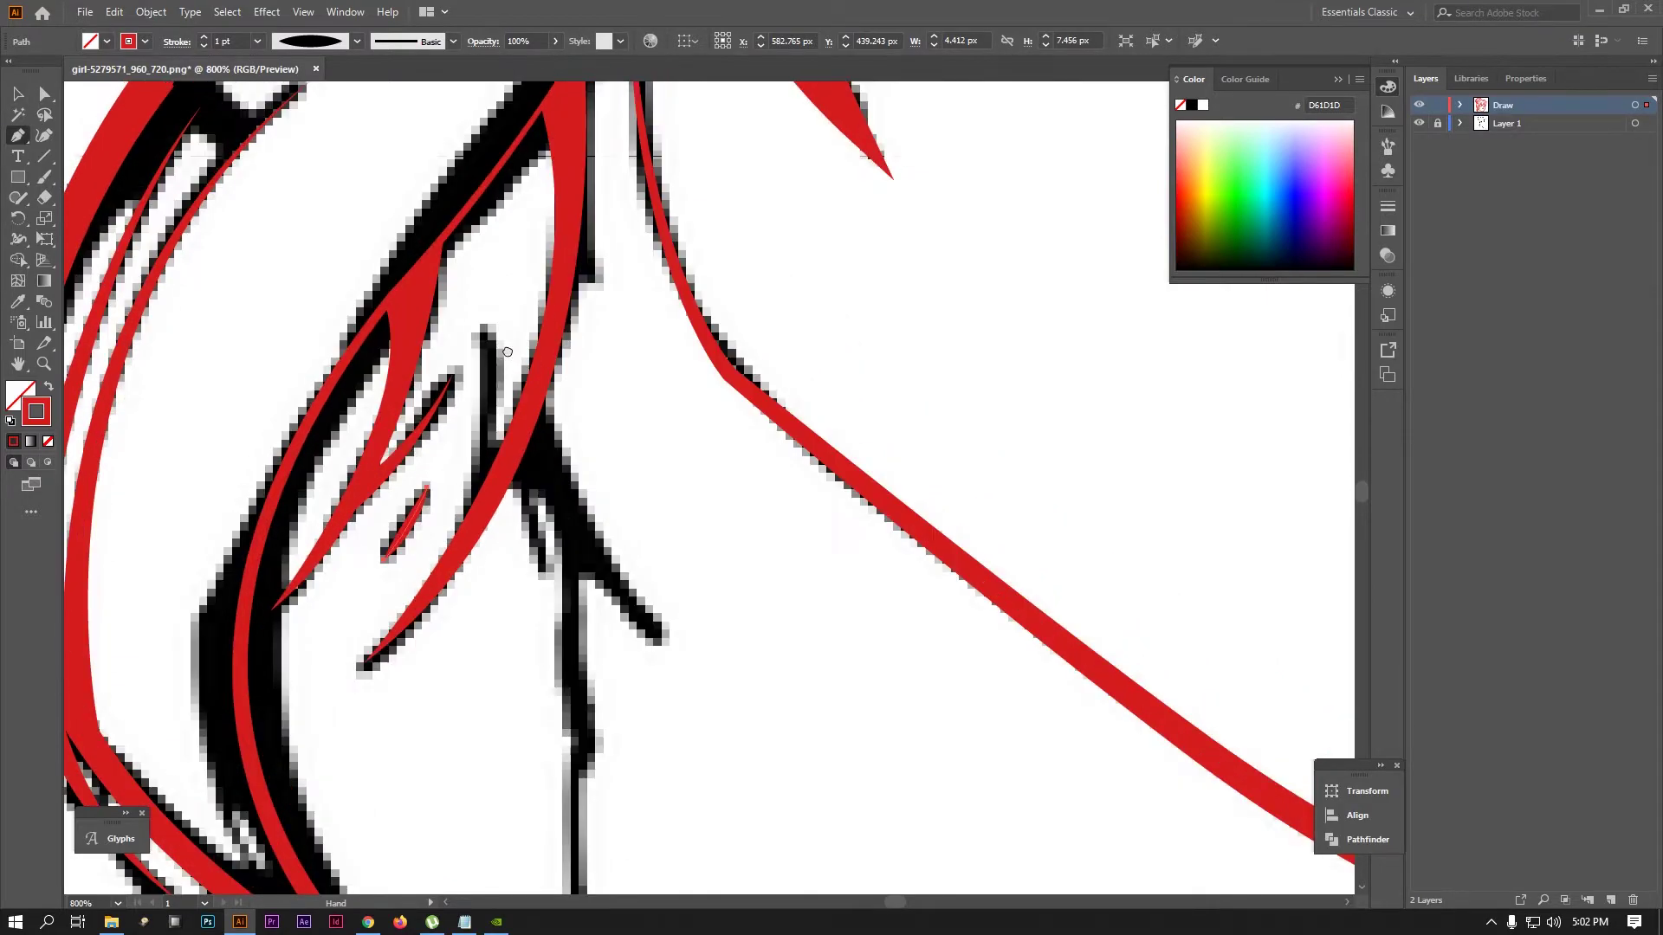
left_click(482, 327)
left_click(475, 517)
key("v")
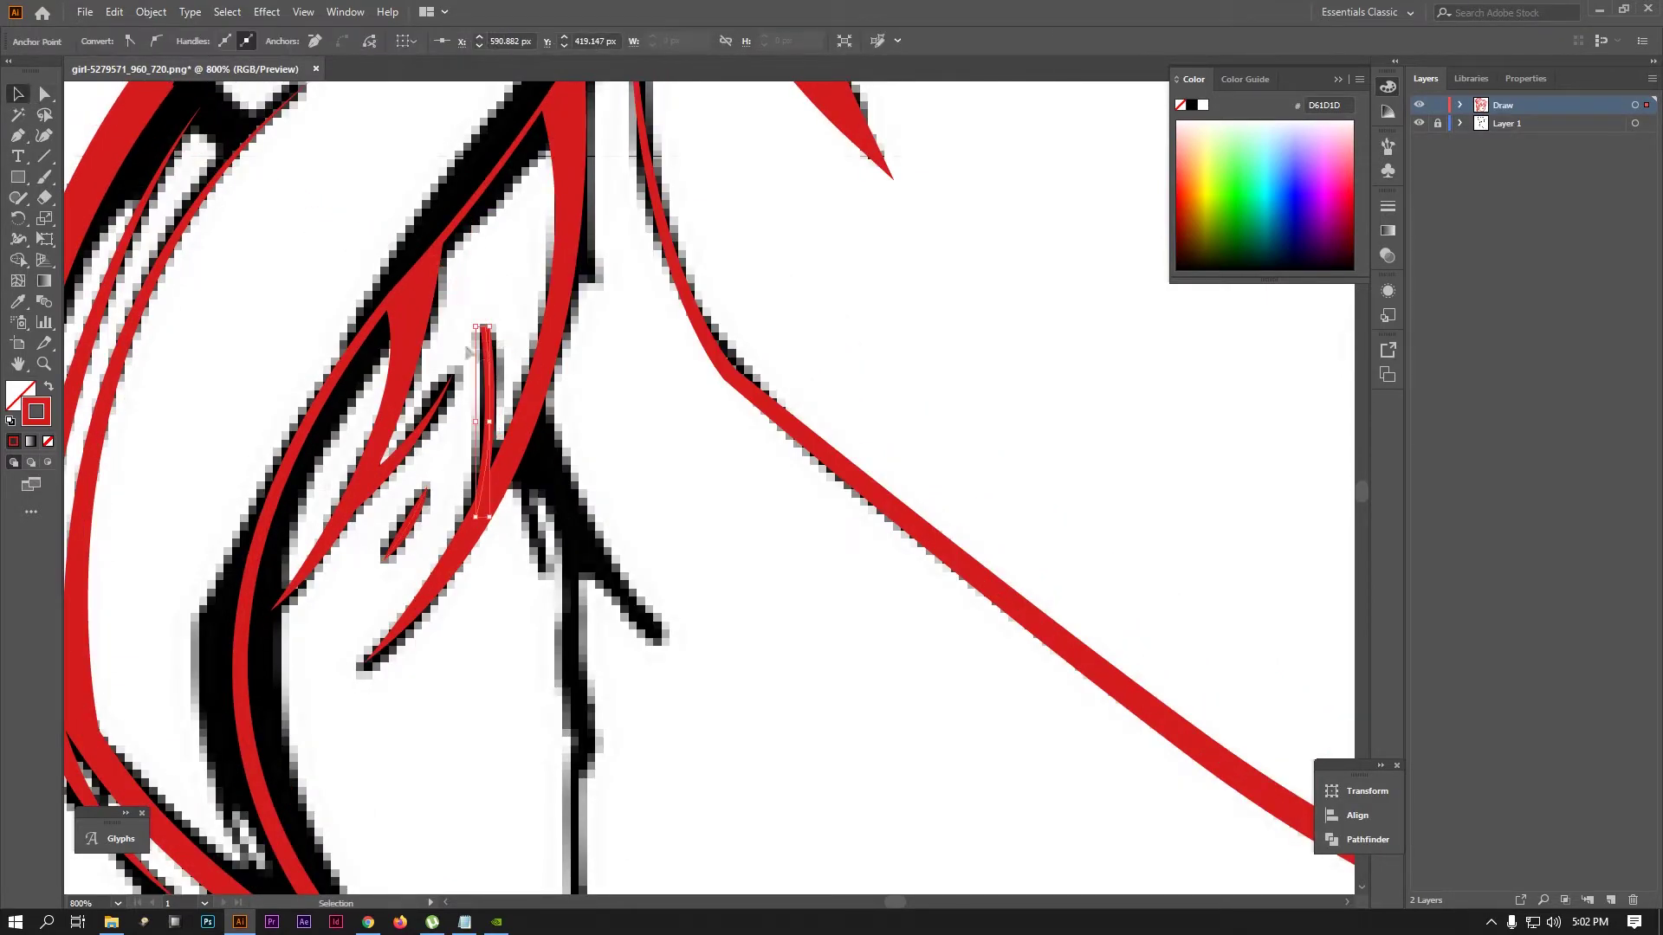
left_click(303, 95)
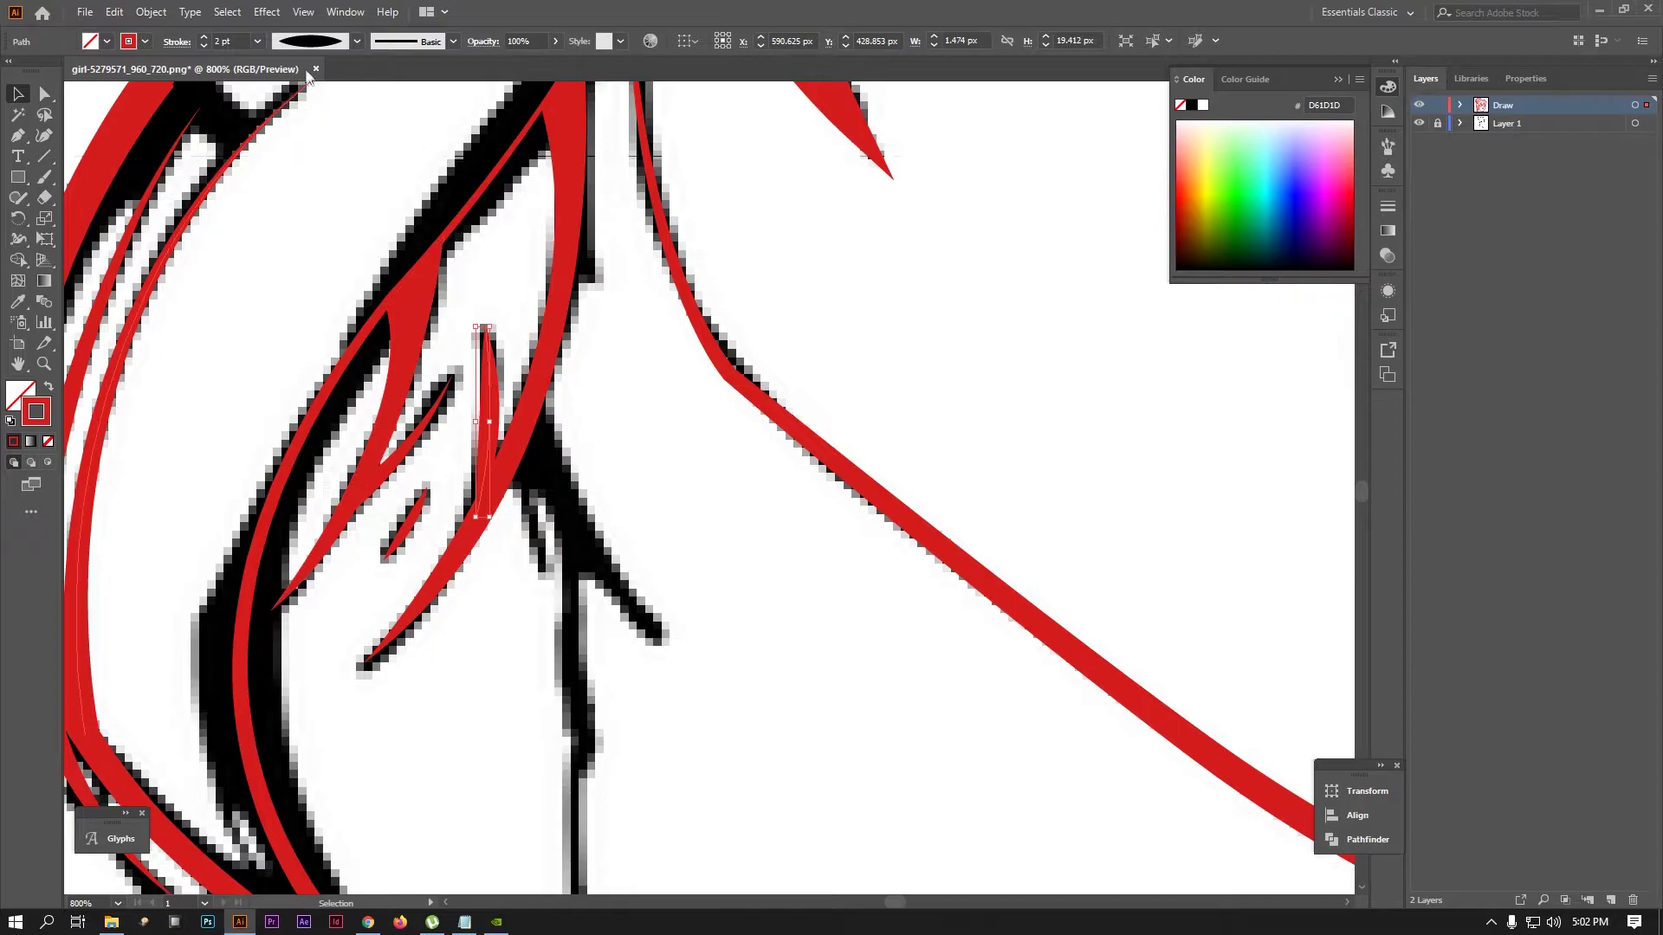
left_click(310, 41)
left_click(322, 183)
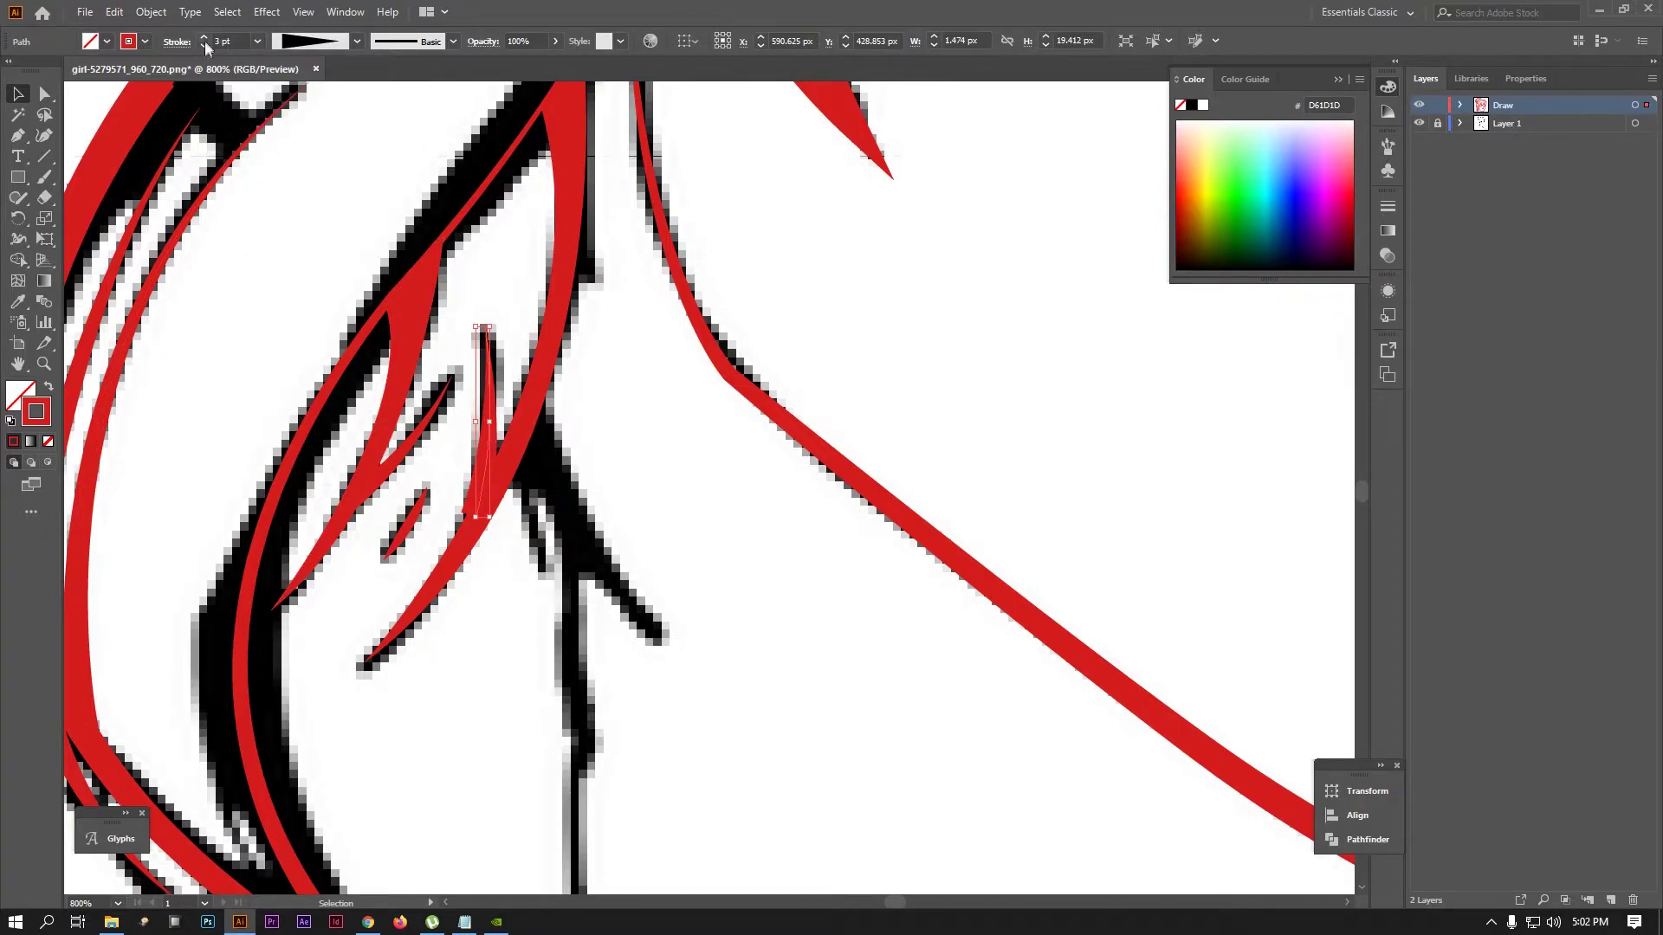
left_click(633, 464)
scroll(633, 465, "down", 2)
Draw a closed hair strand shape near the neck and fill it solid red
left_click_drag(588, 404, 591, 441)
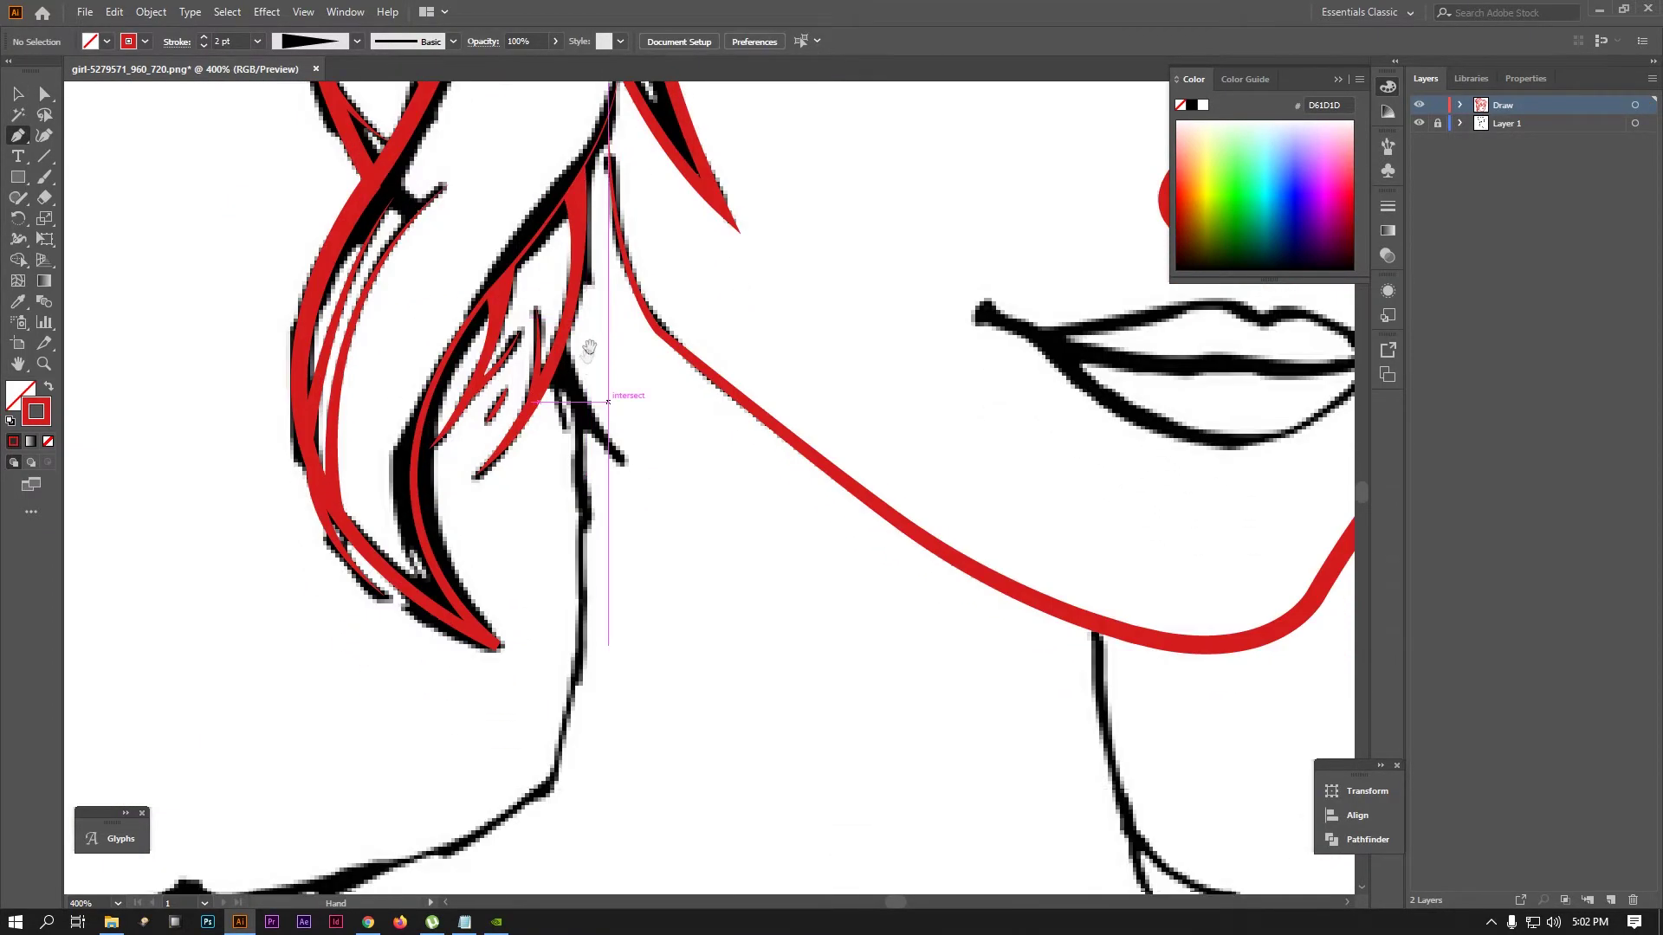
left_click(541, 406)
left_click_drag(597, 535, 621, 563)
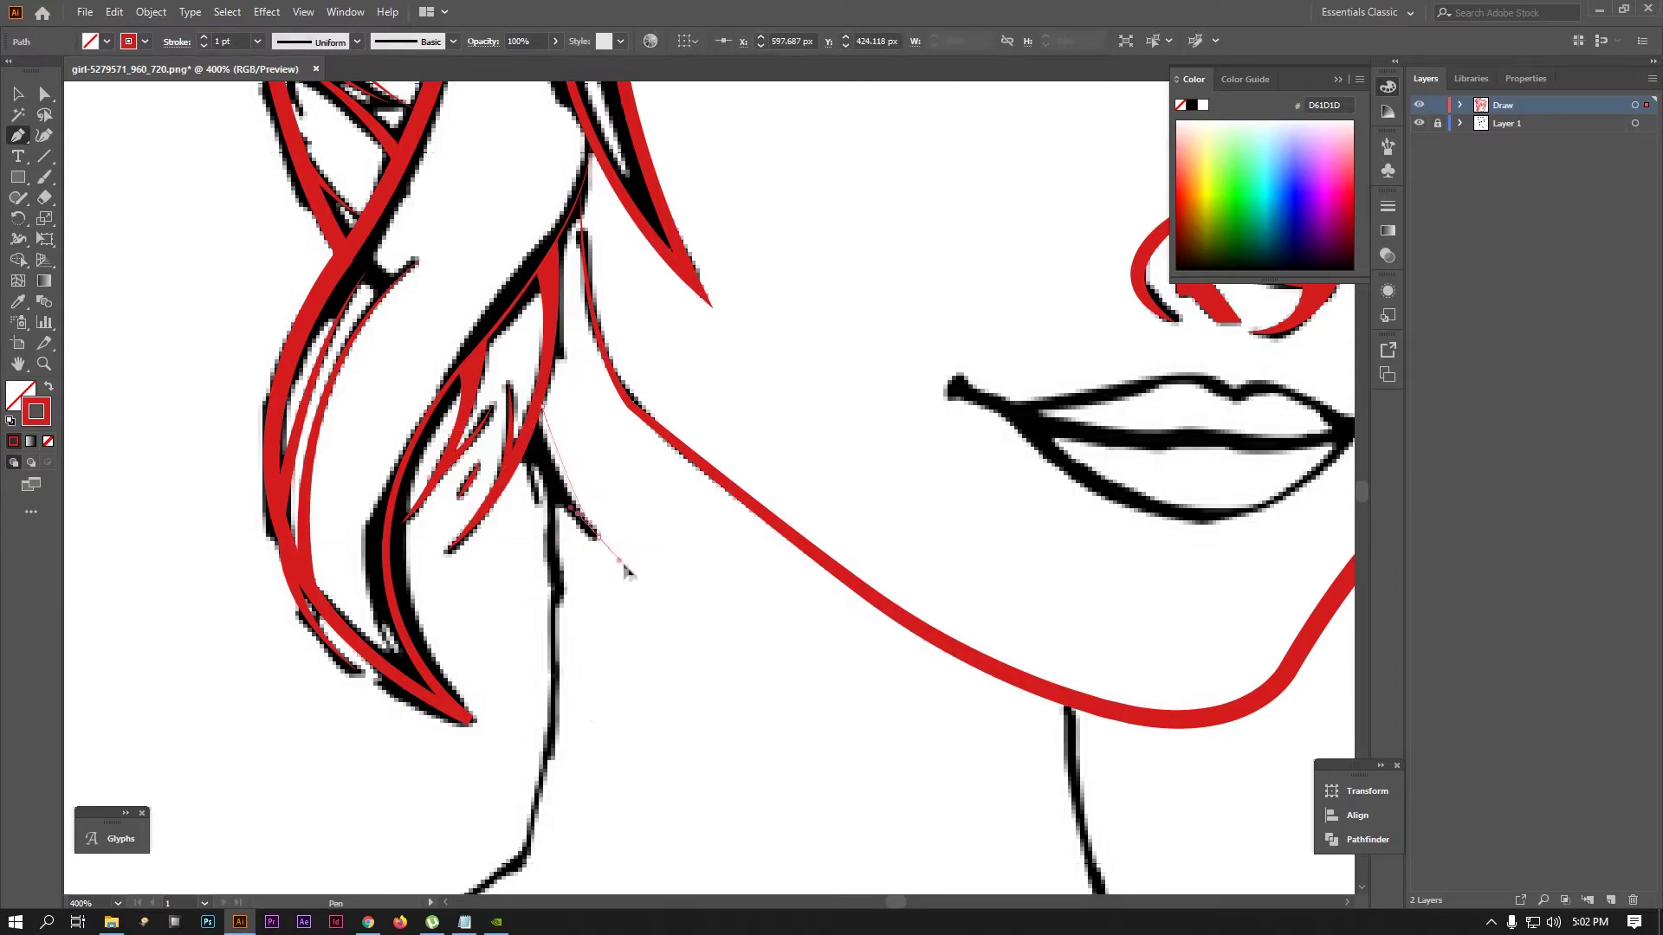
scroll(562, 512, "down", 3)
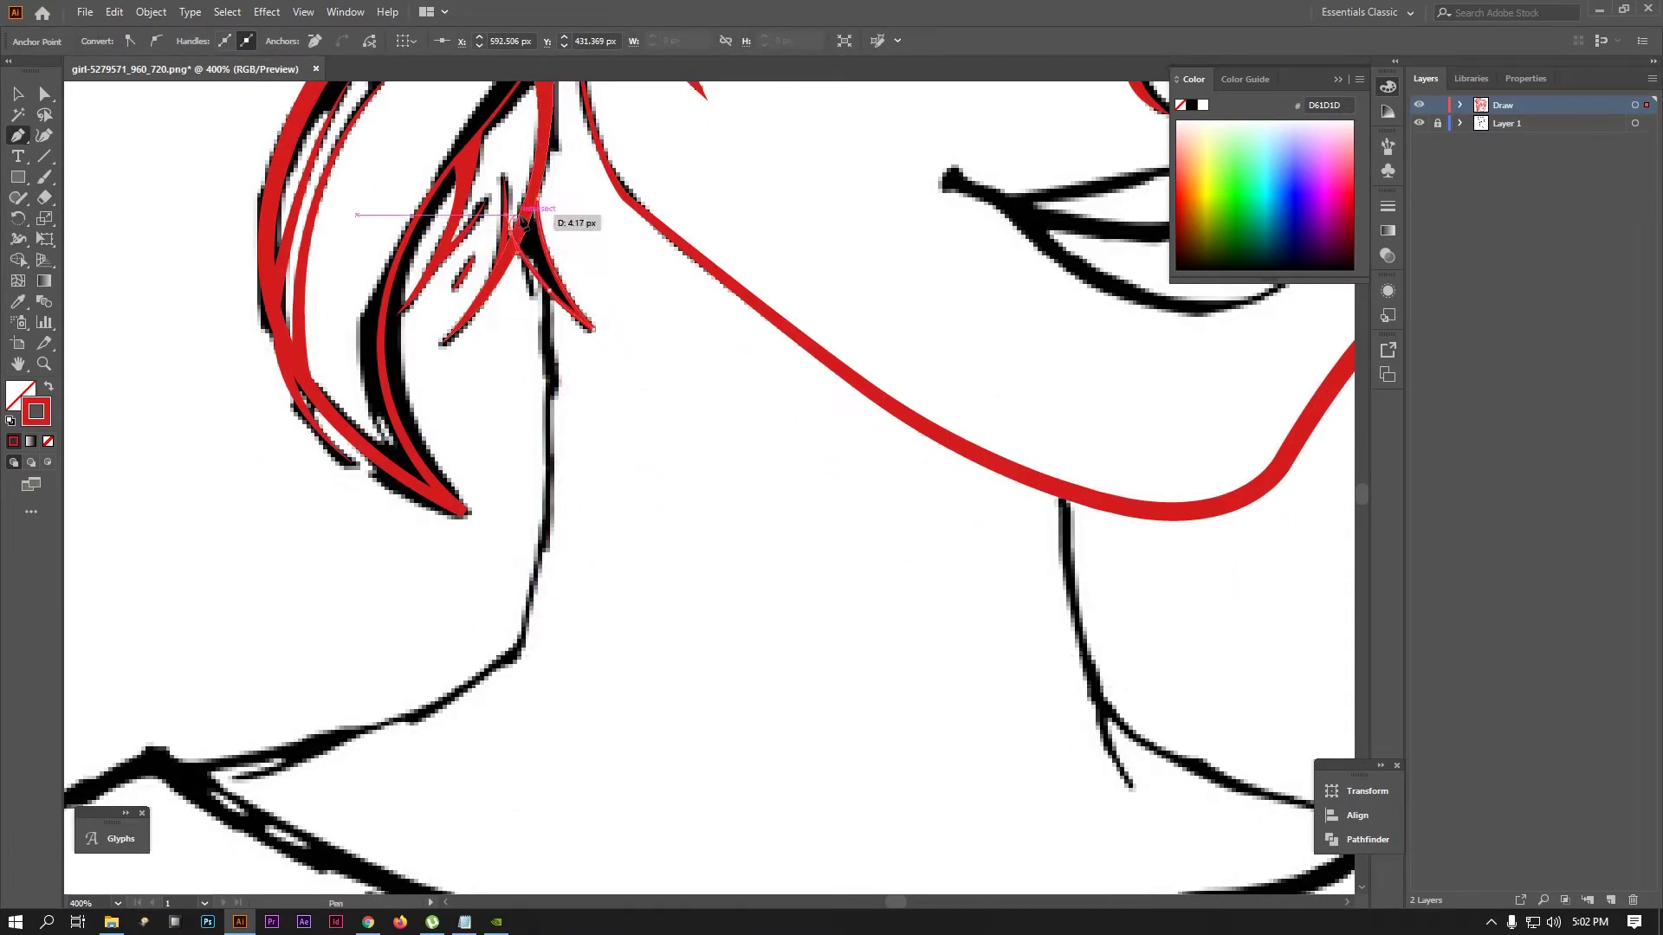
left_click_drag(518, 239, 515, 239)
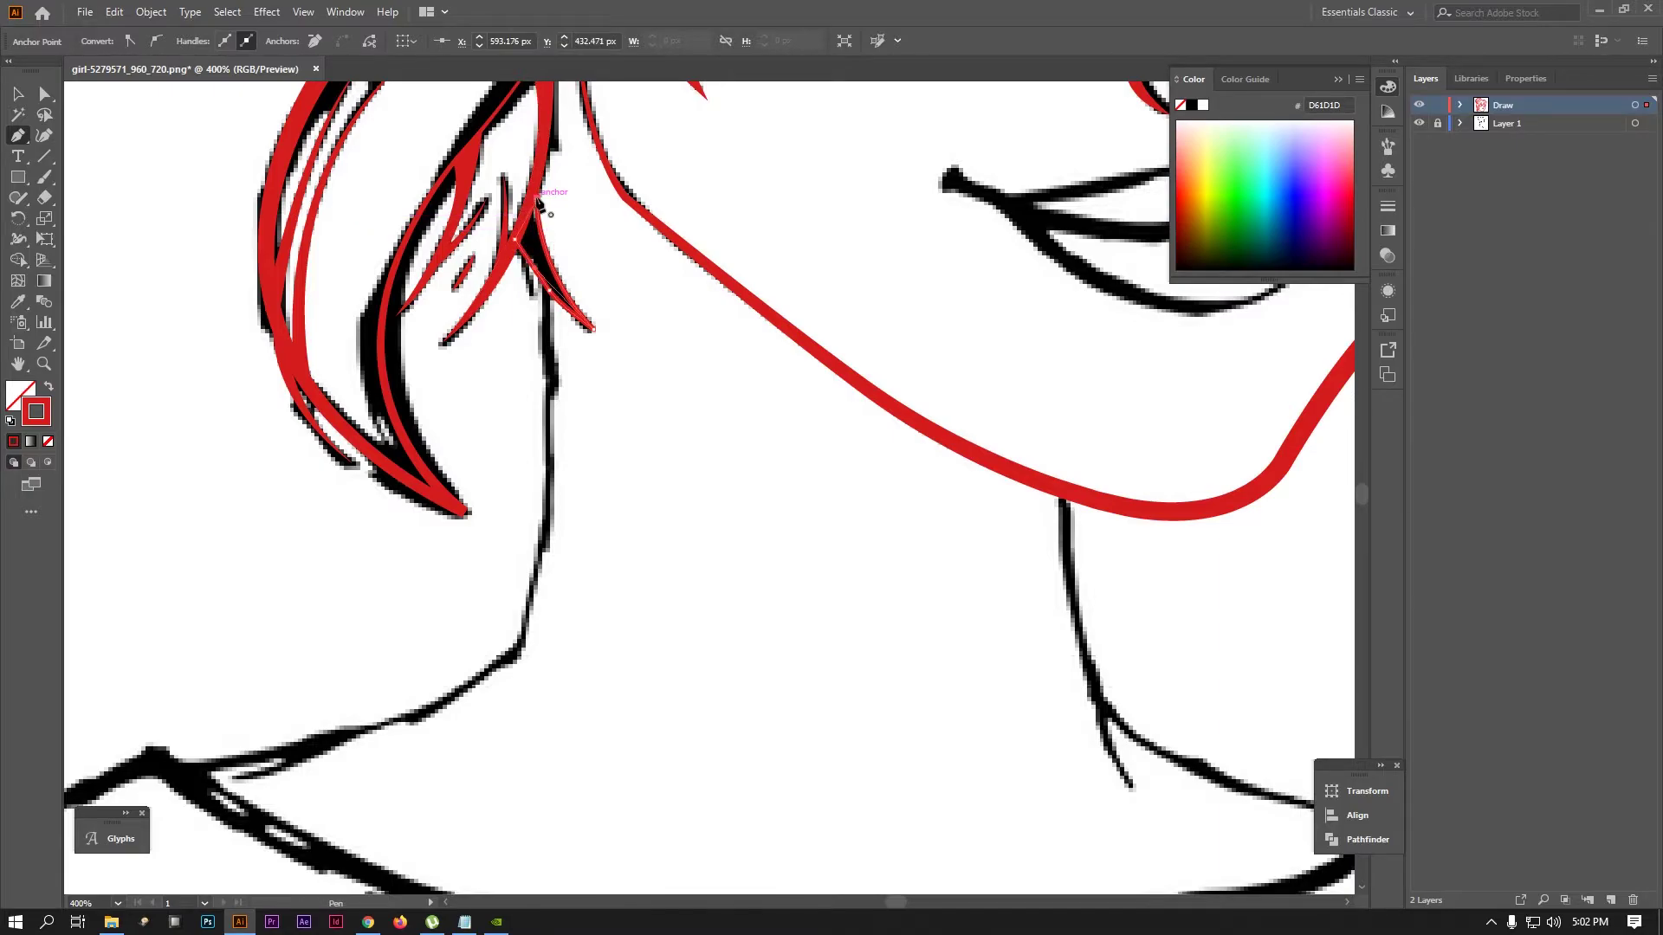
left_click(49, 390)
key("ctrl+shift+a")
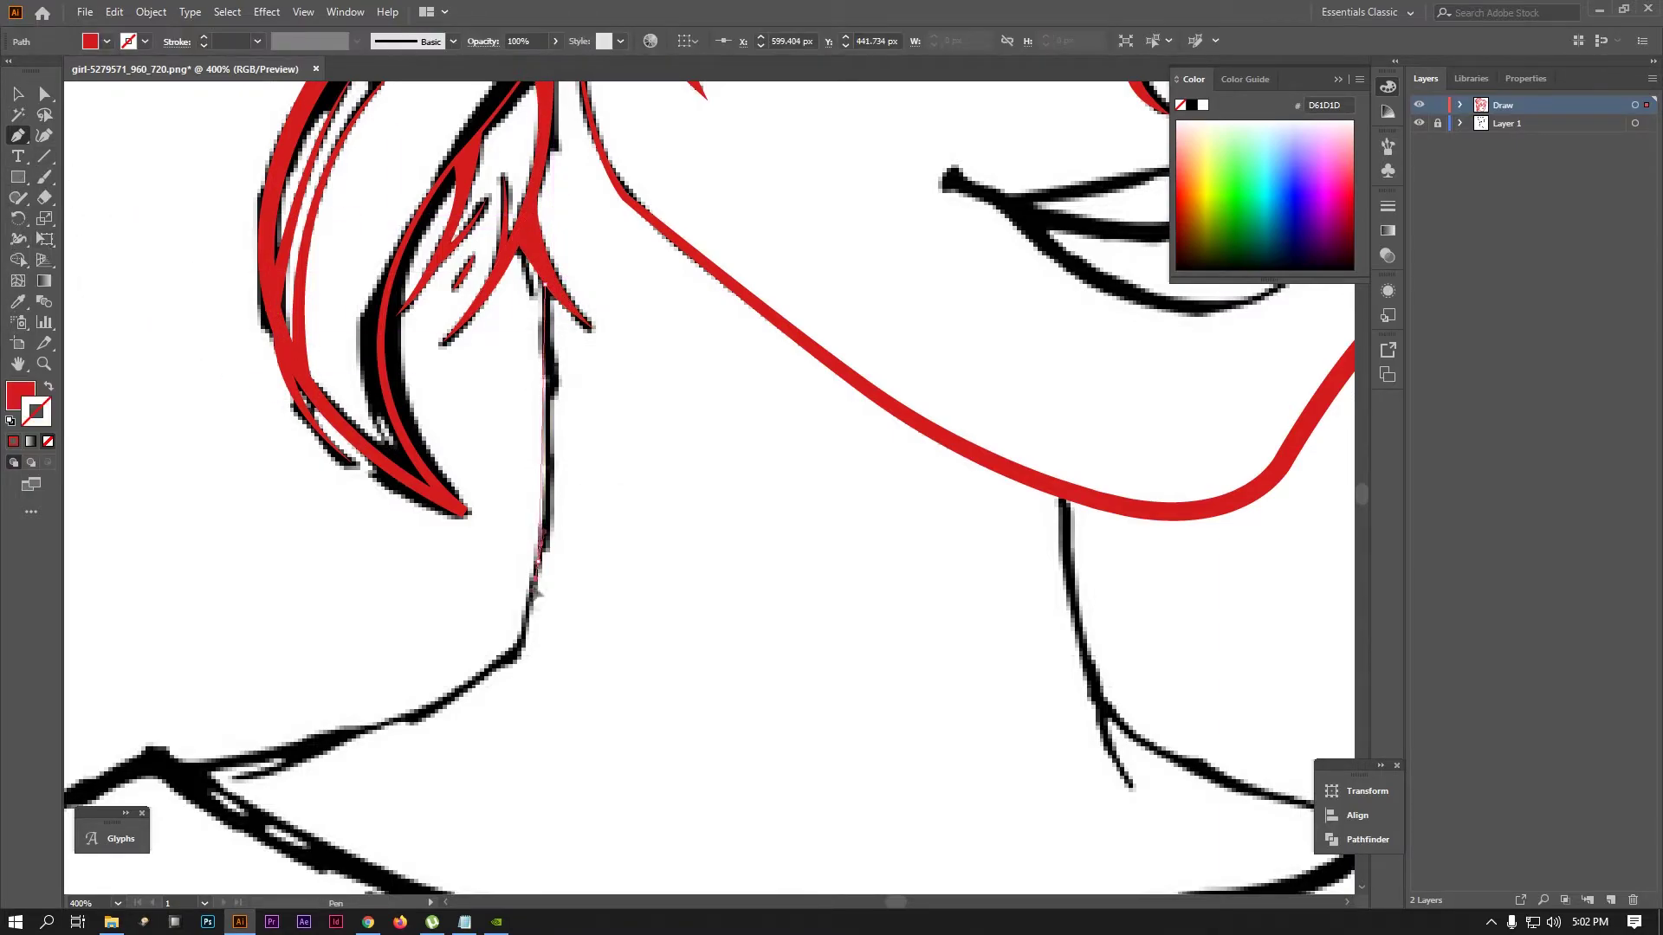
Trace the left neck line as a red stroke with a tapering width profile
left_click(518, 660)
left_click_drag(503, 662, 764, 453)
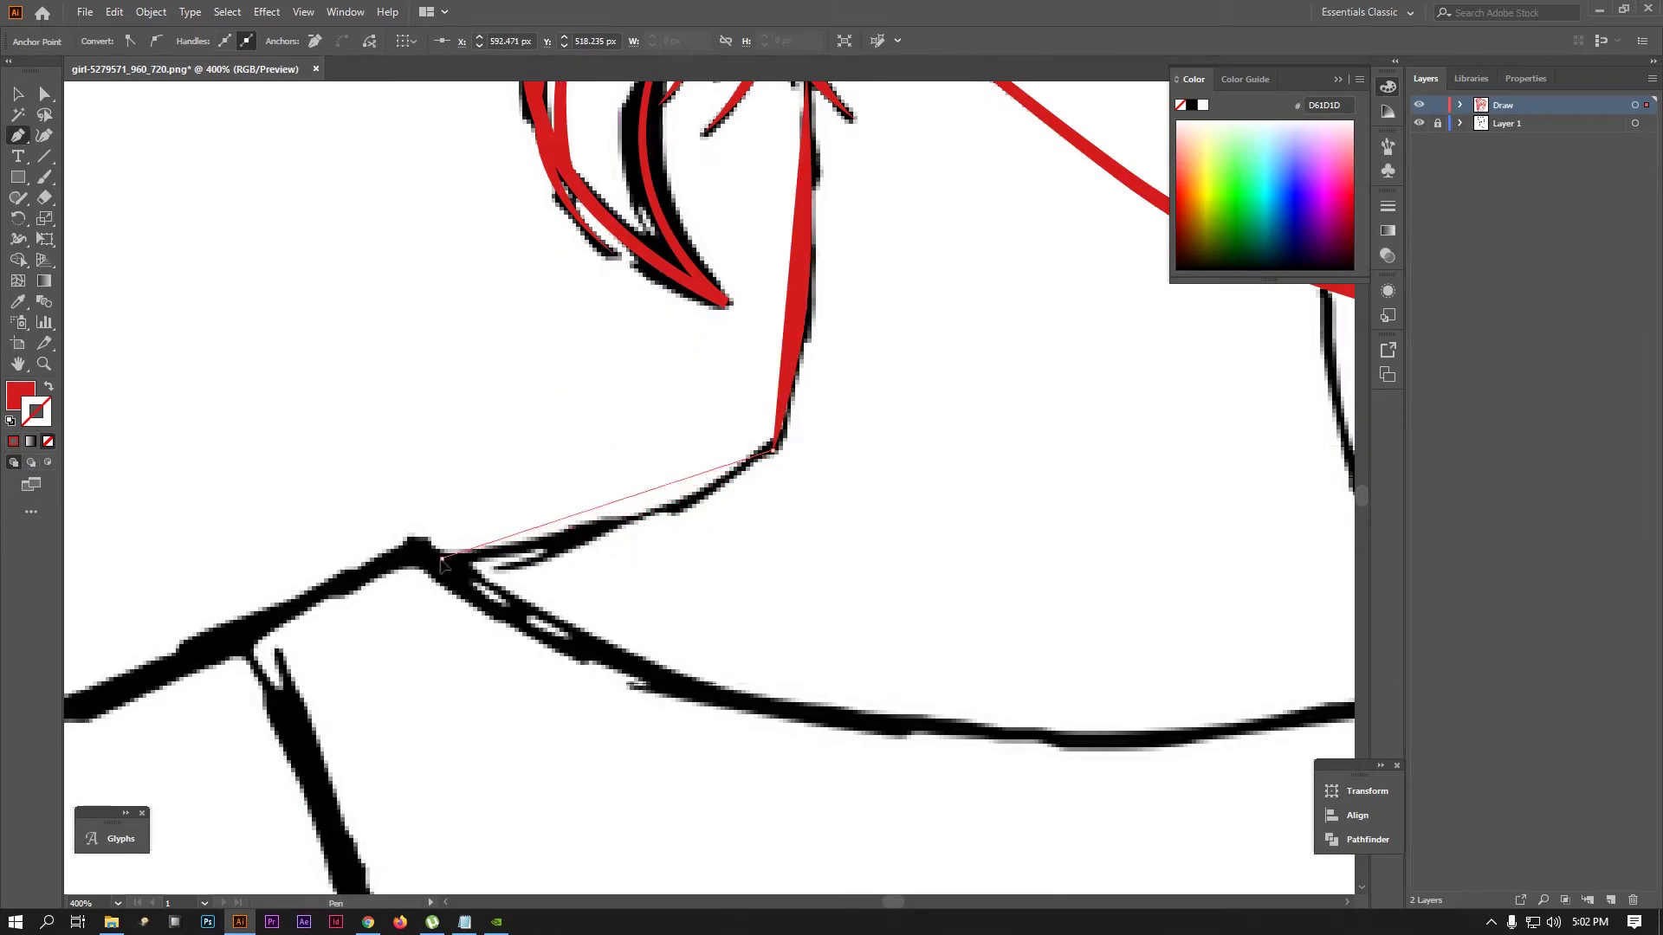
left_click_drag(442, 559, 251, 579)
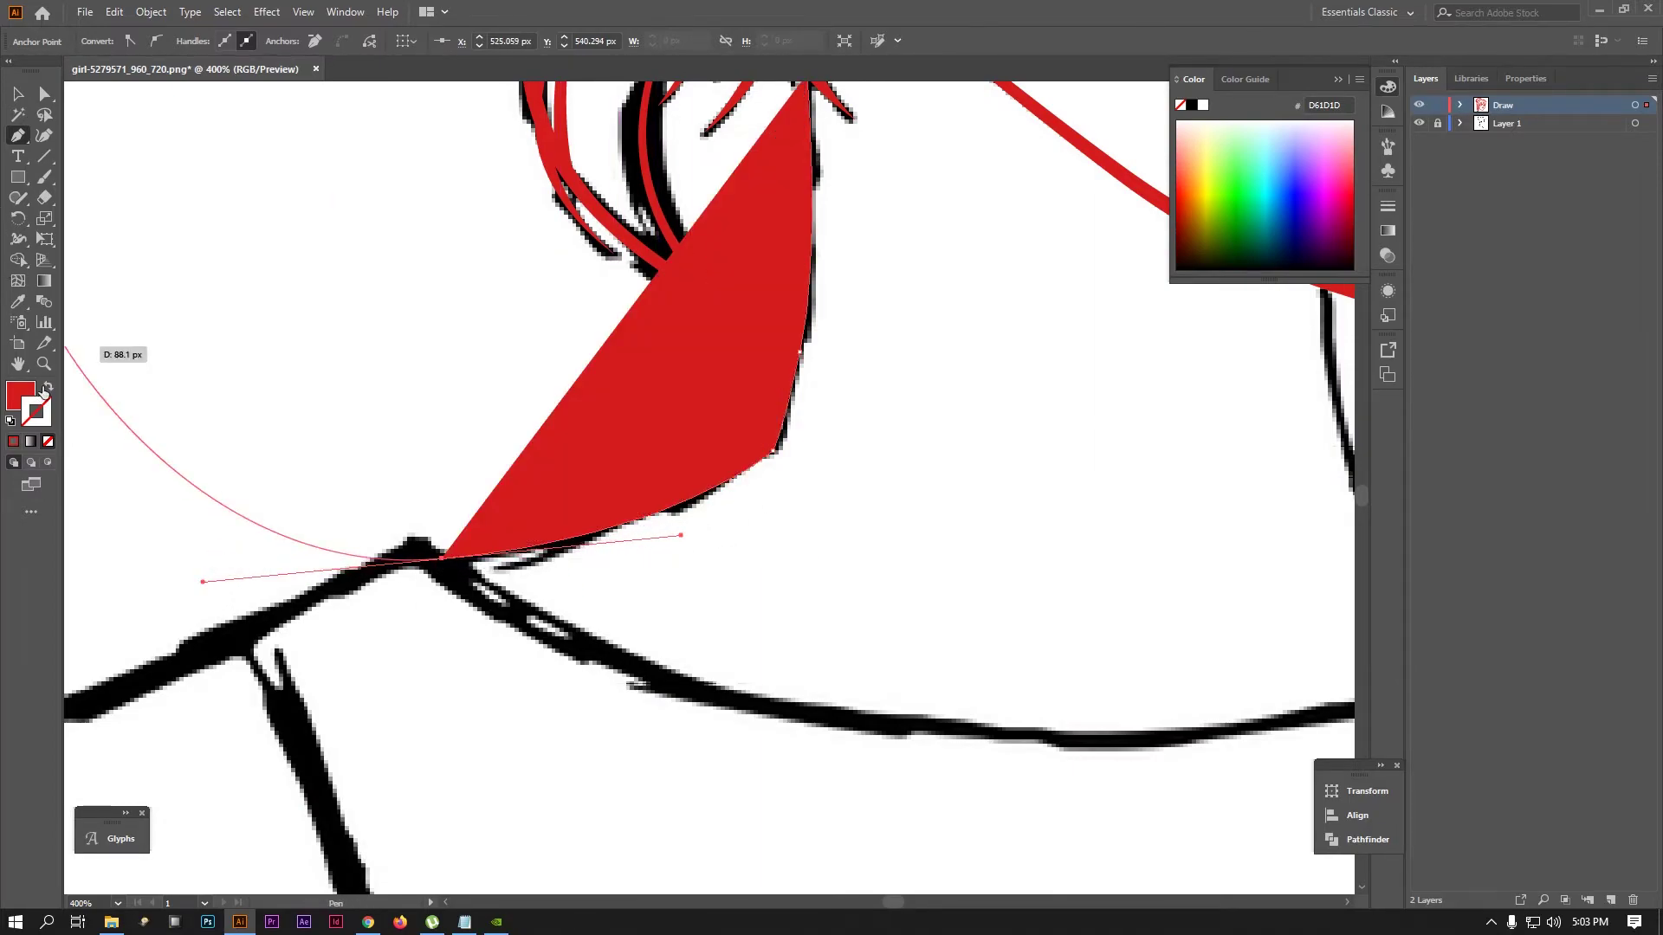
left_click(19, 93)
key("shift+x")
left_click(312, 40)
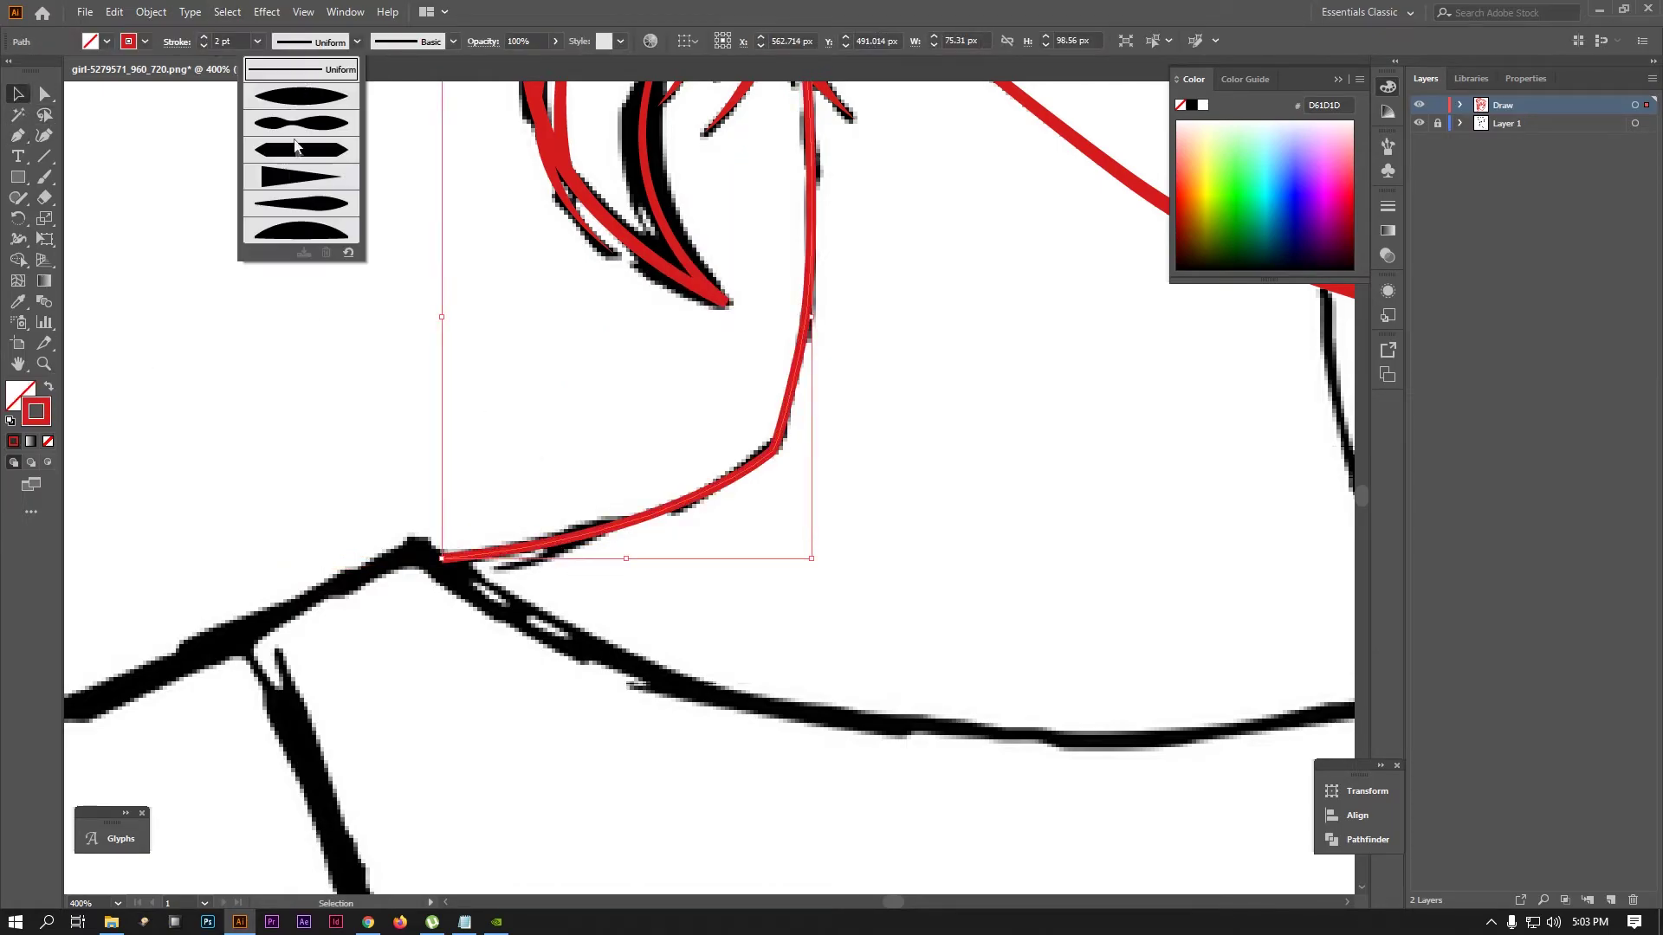
left_click(303, 185)
scroll(285, 190, "up", 1)
left_click(117, 181)
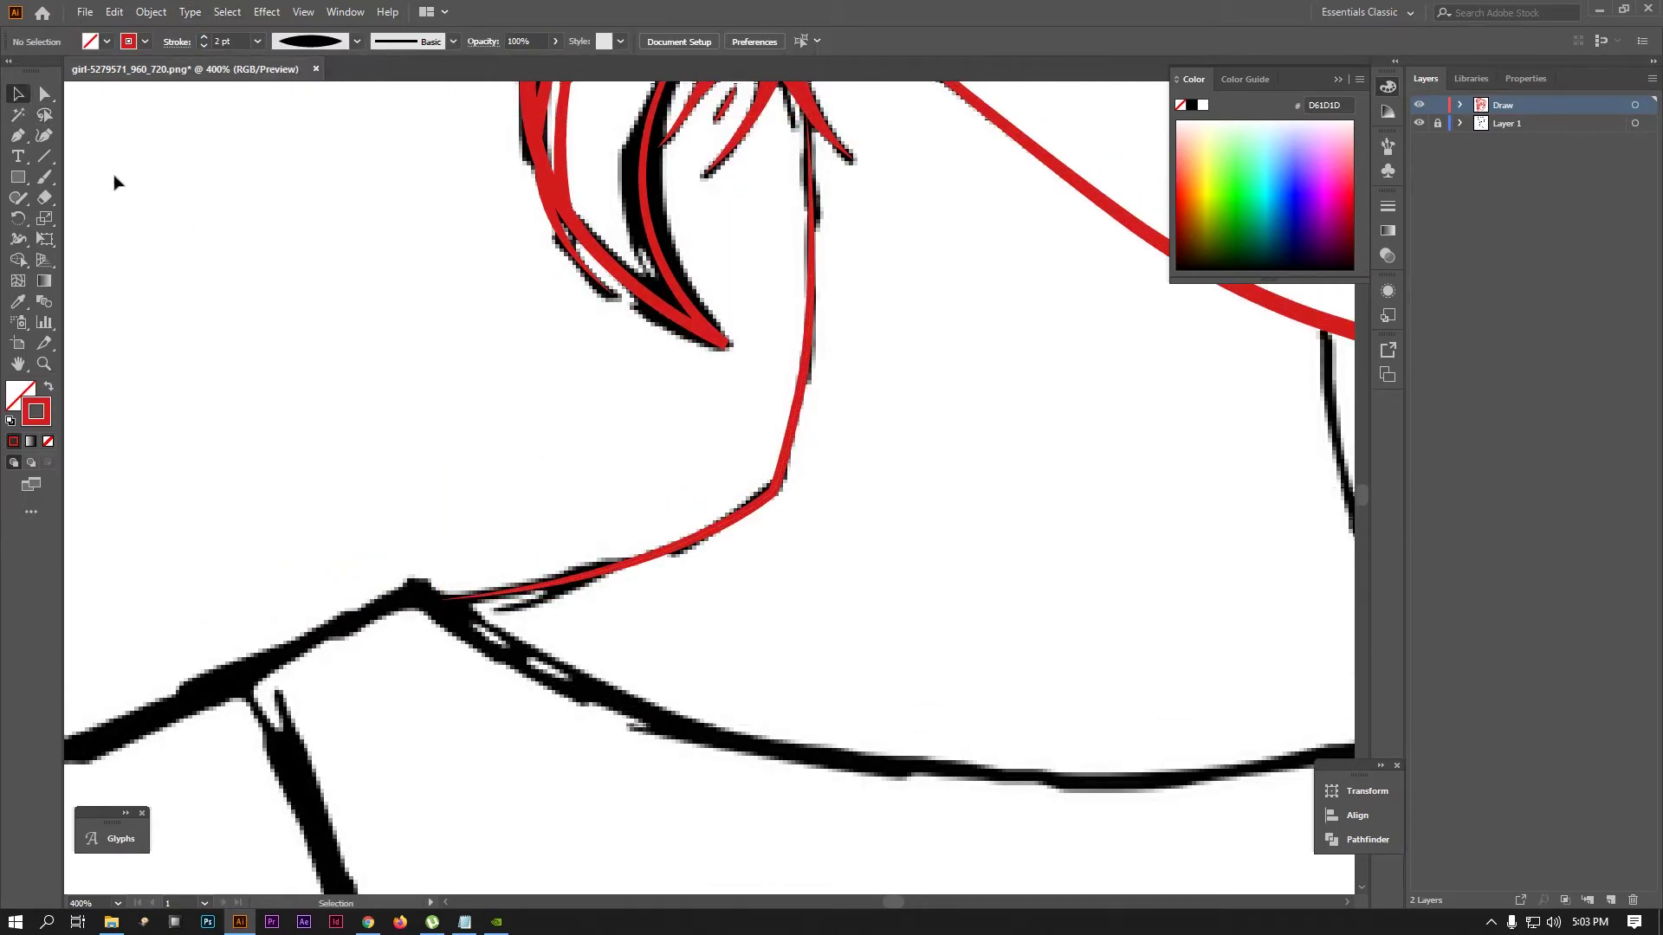
scroll(517, 567, "up", 2)
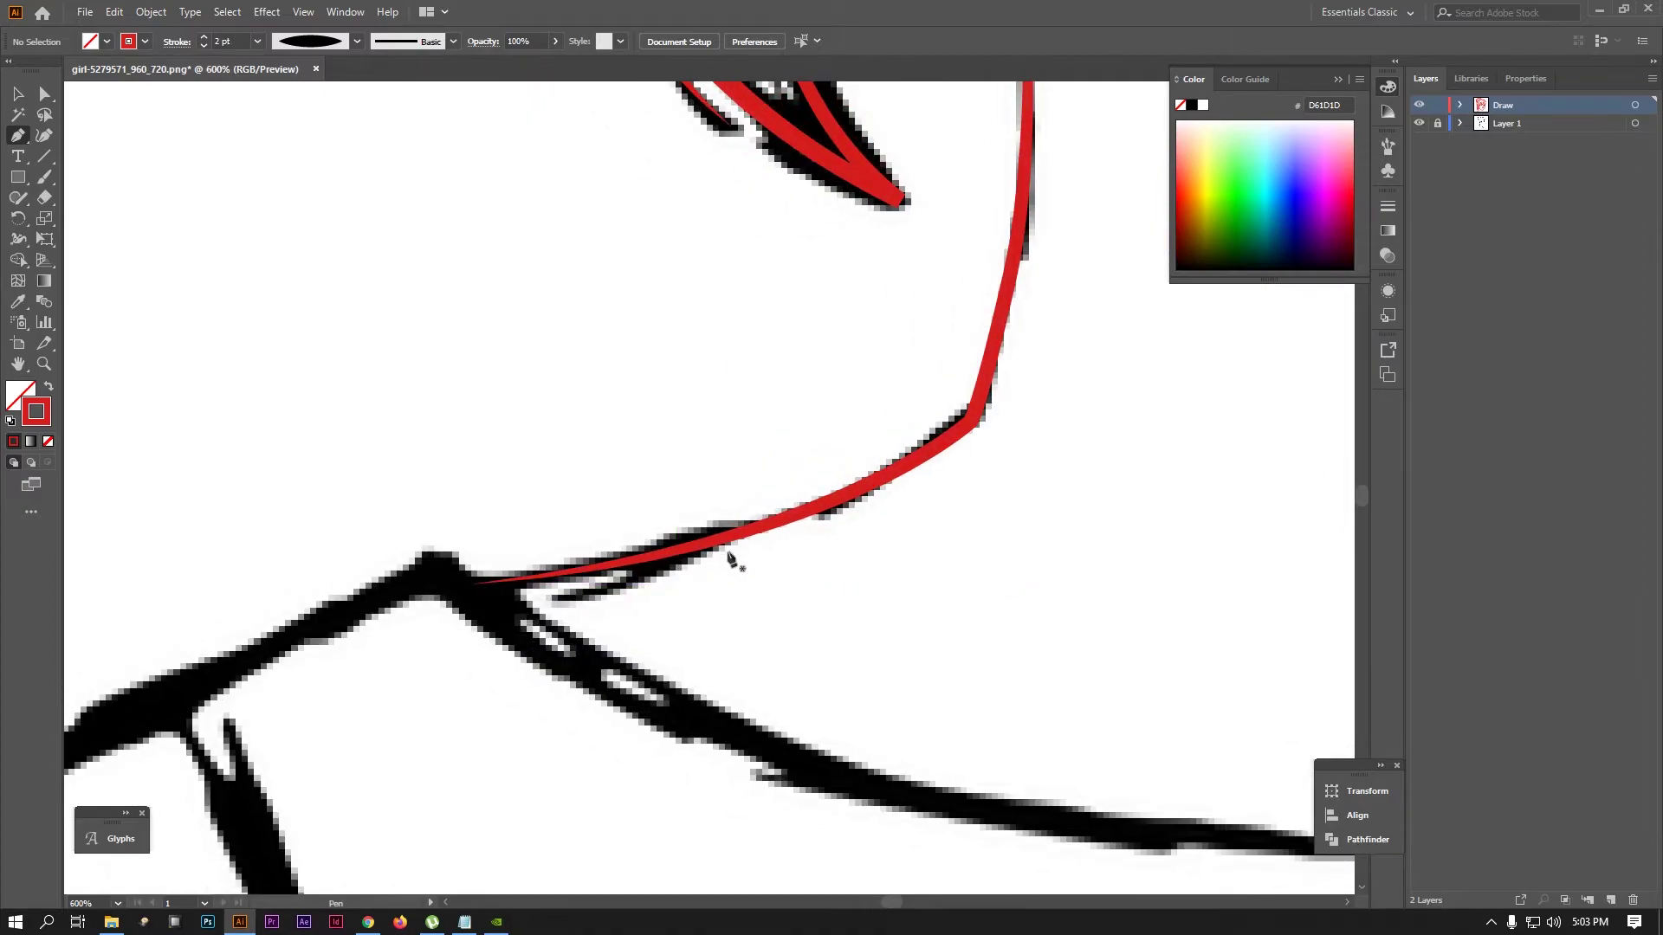
Add a small closed red-filled sliver along the base of the neck line
left_click(741, 535)
left_click_drag(554, 600, 444, 614)
left_click_drag(741, 534, 732, 544)
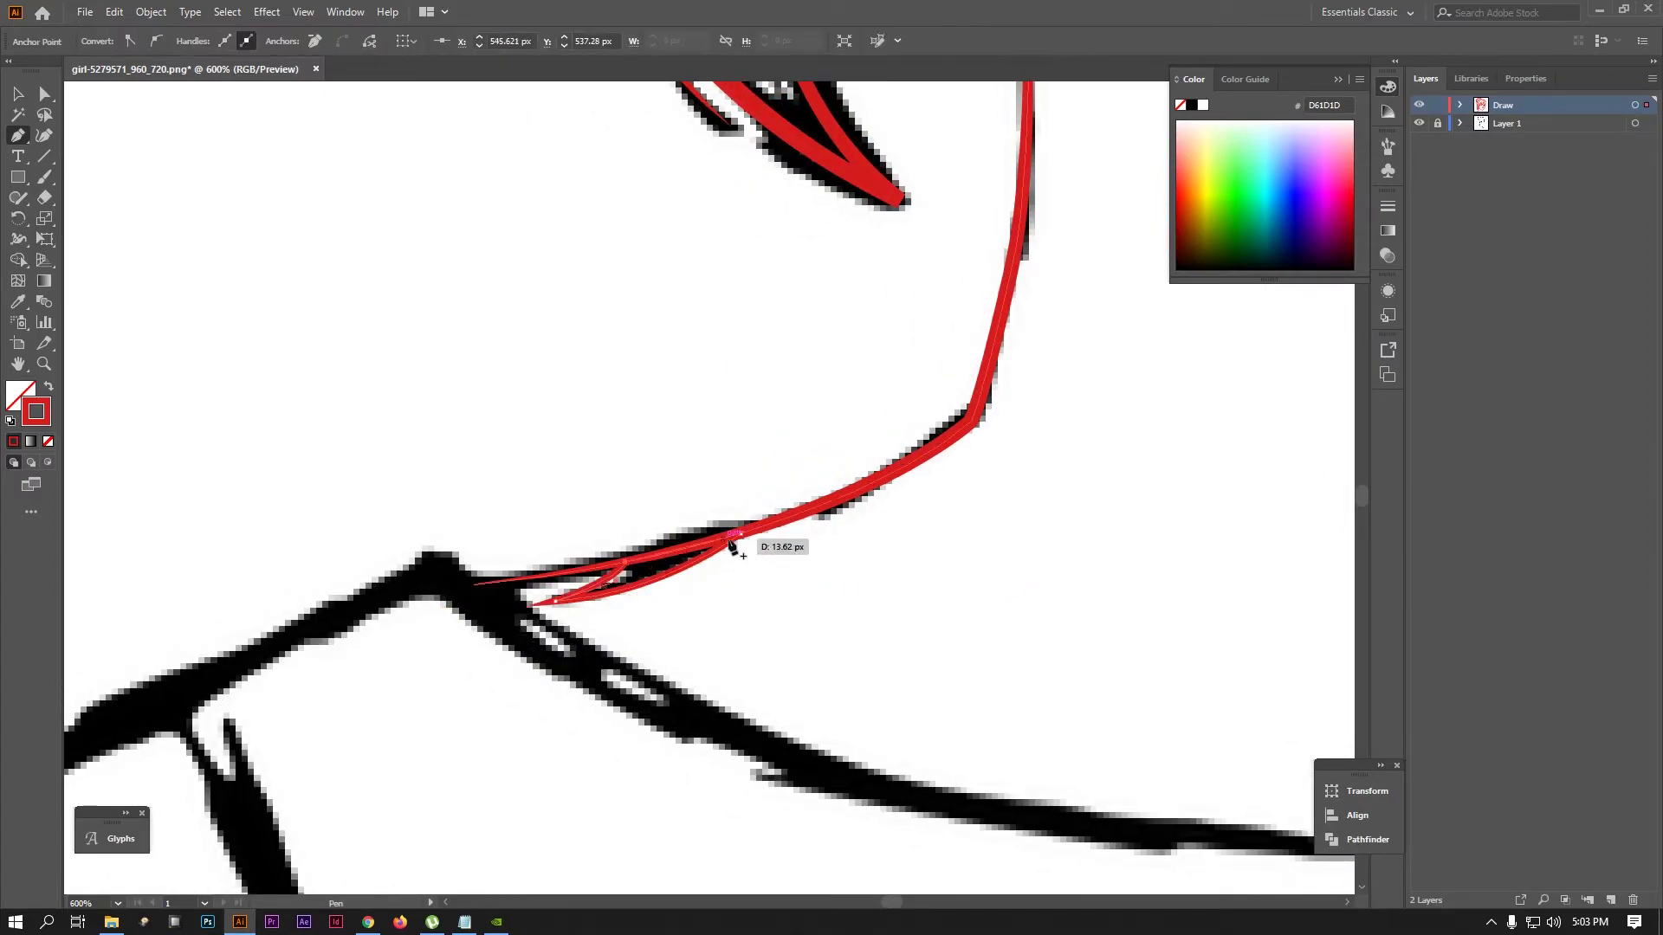
left_click(49, 387)
key("ctrl+shift+a")
scroll(498, 361, "down", 1)
scroll(498, 362, "up", 1)
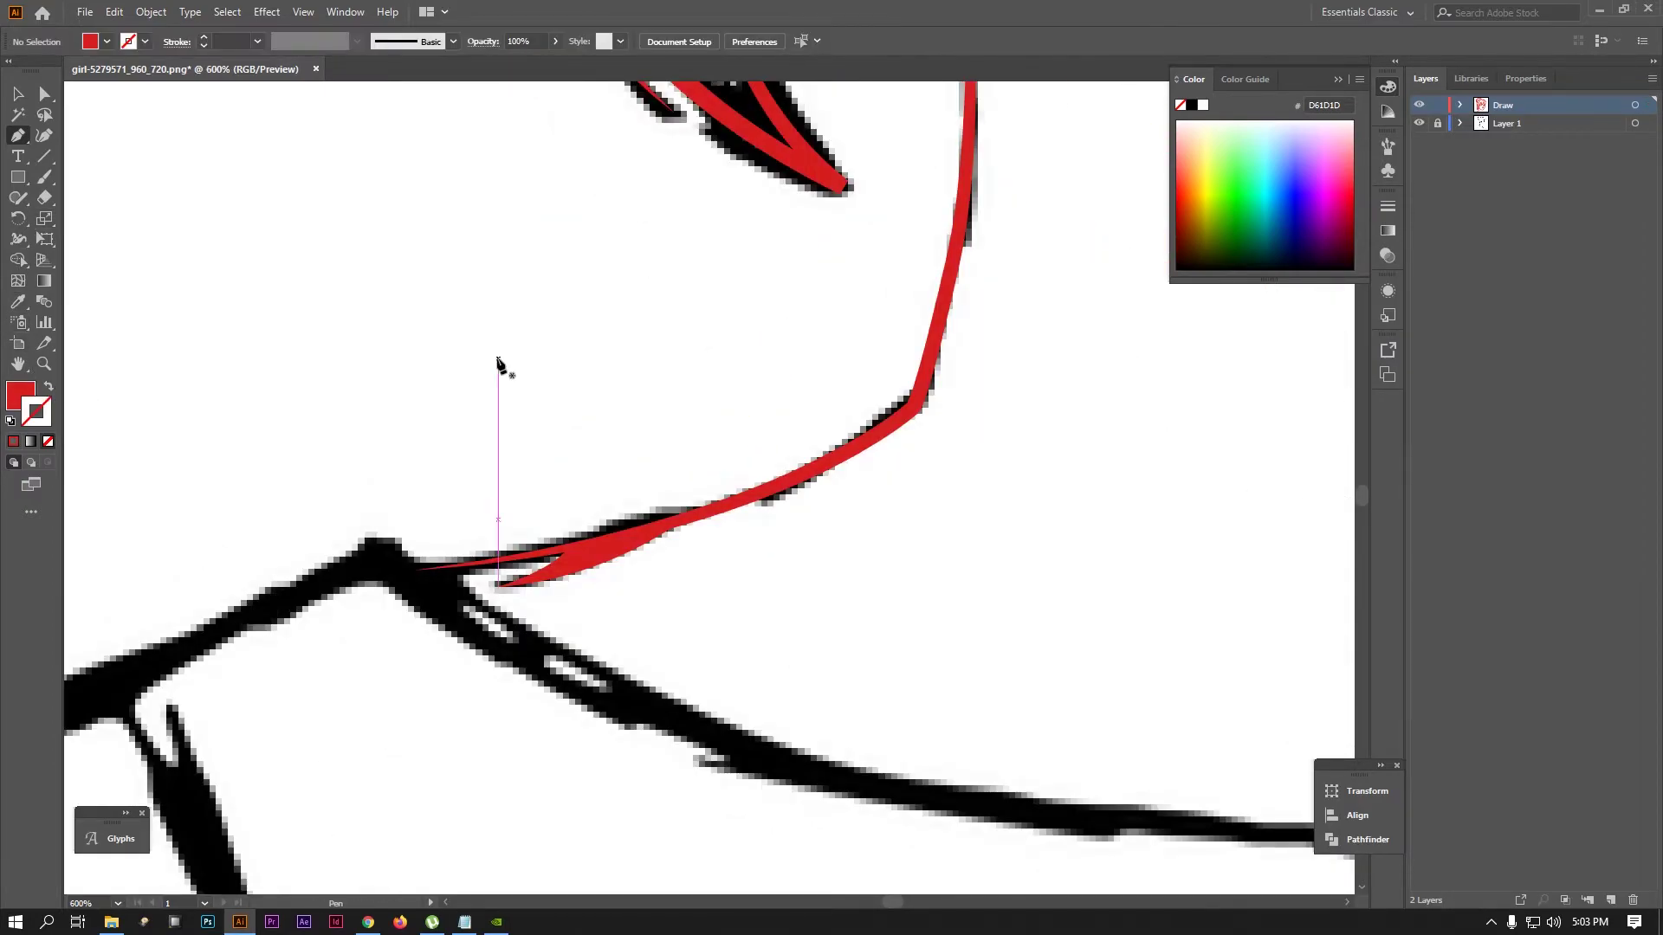
scroll(558, 280, "down", 3)
scroll(605, 334, "up", 2)
scroll(656, 186, "up", 2)
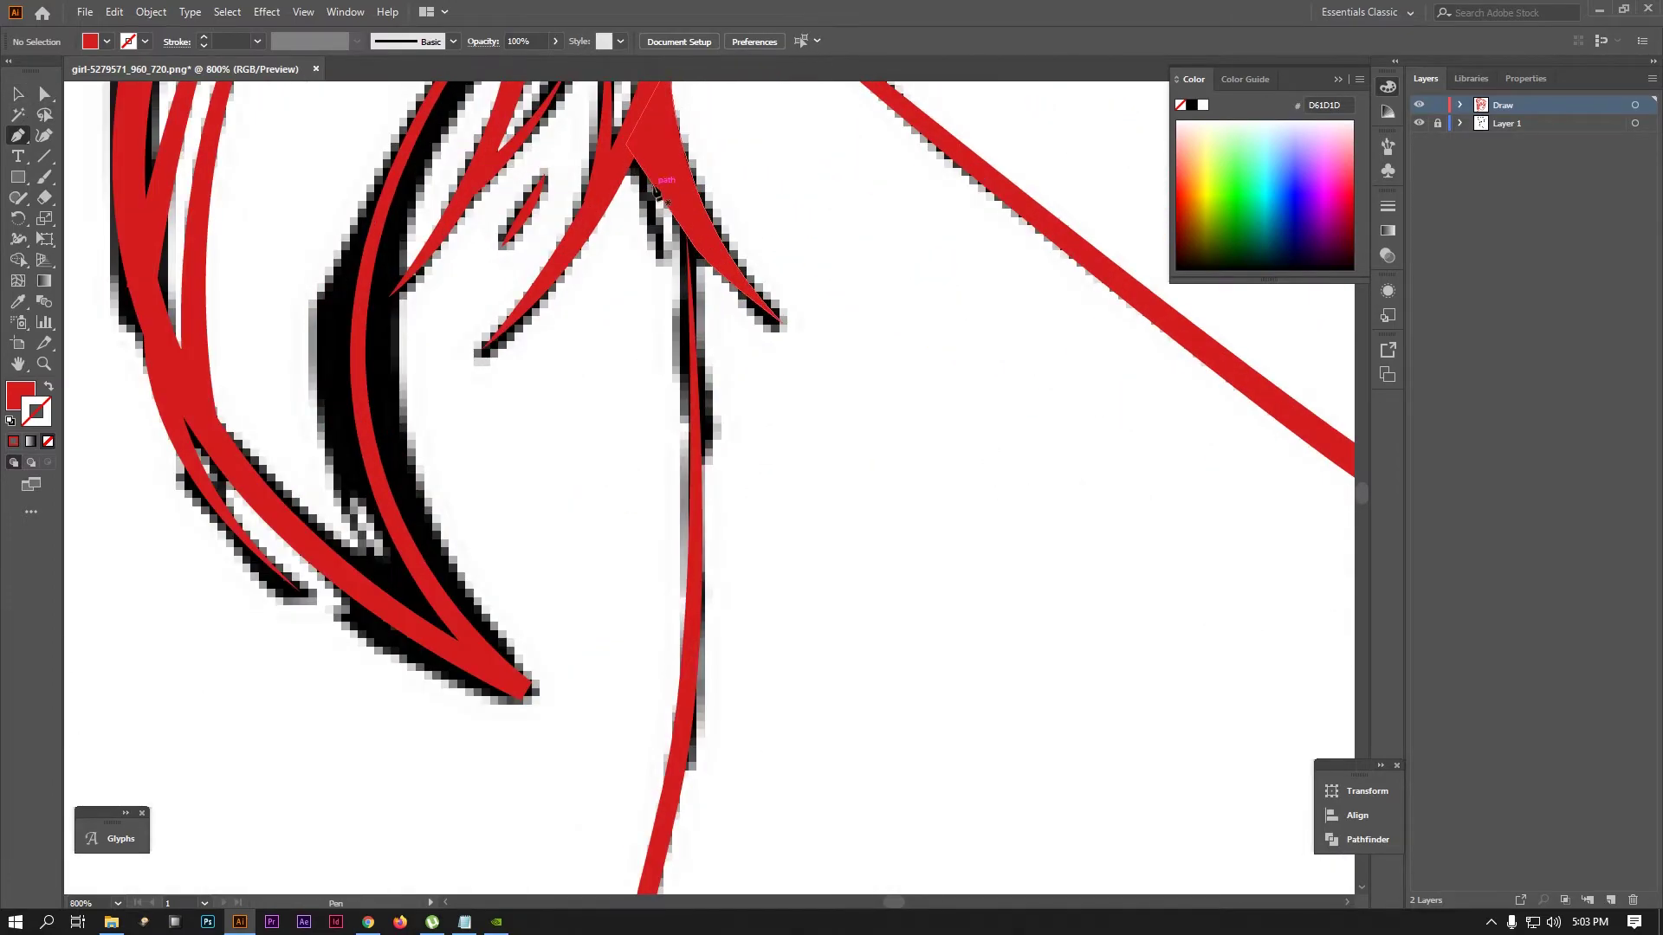
Trace a hair strand down beside the neck and show the original sketch layer
left_click(648, 168)
left_click_drag(689, 498, 684, 693)
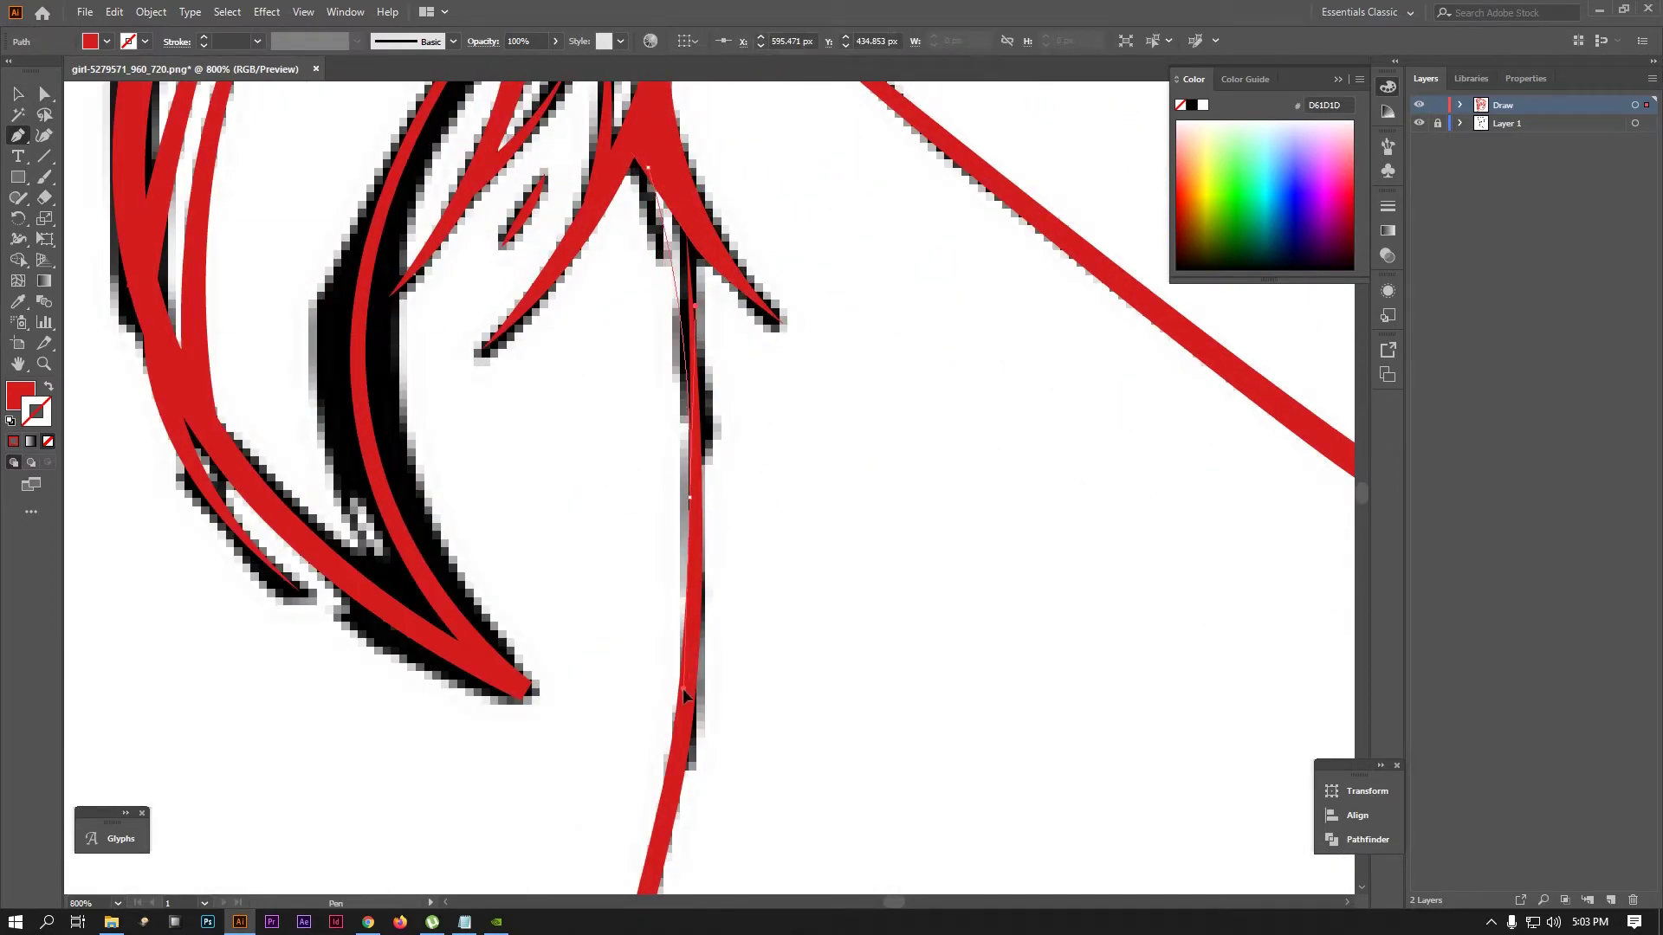
scroll(702, 416, "up", 3)
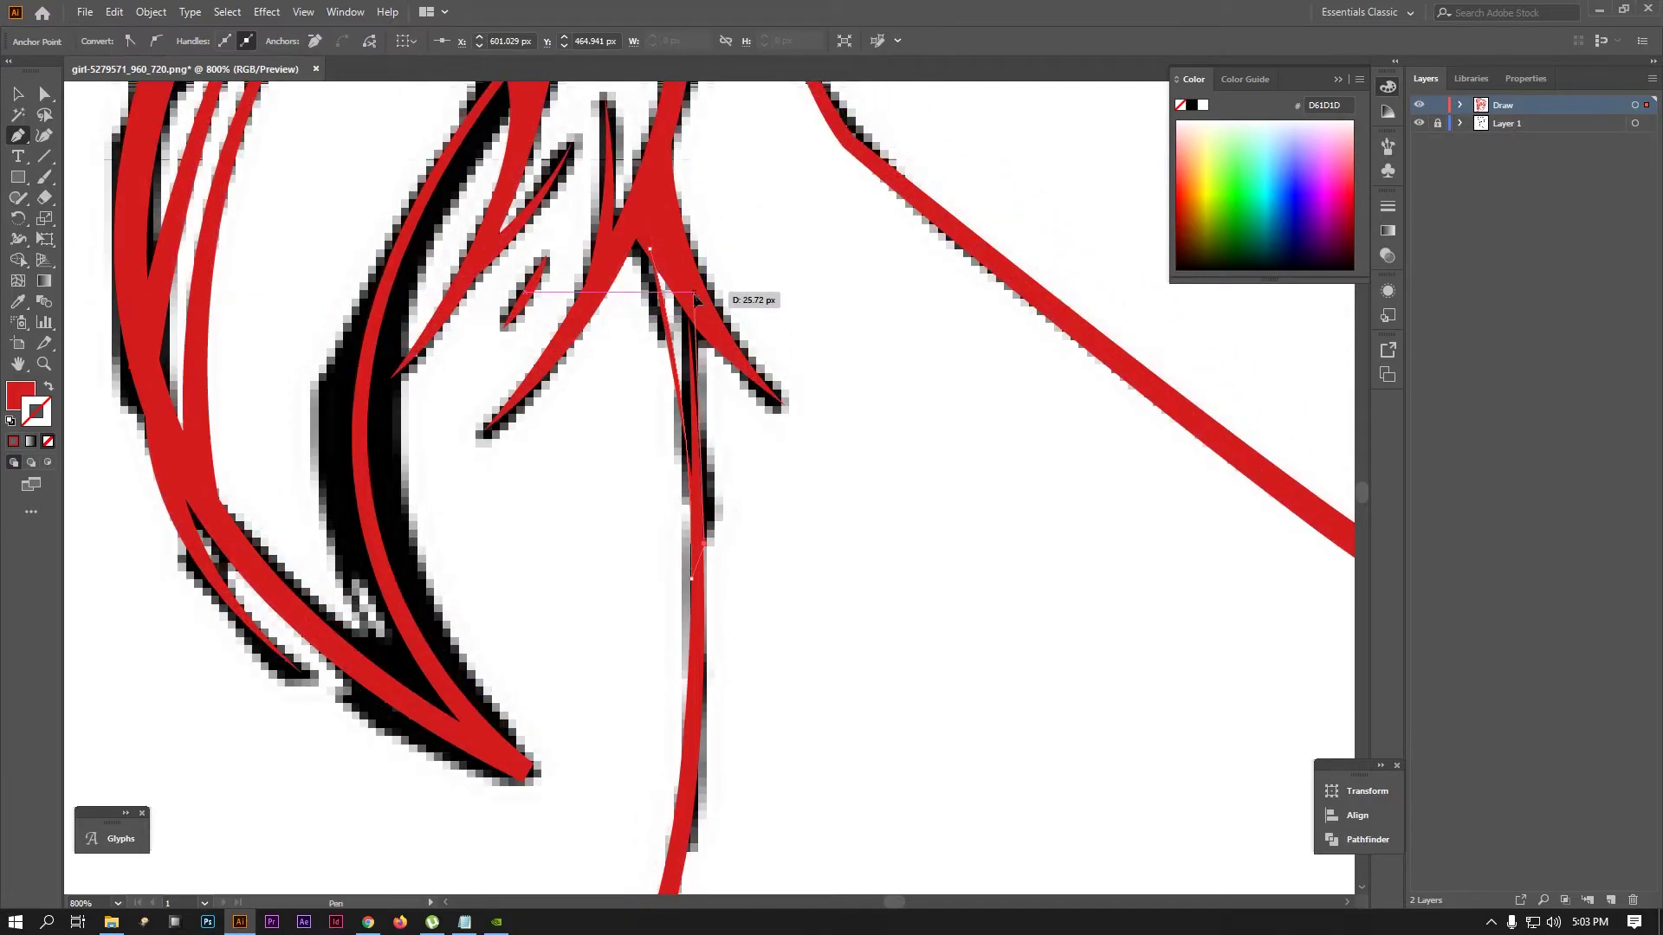
left_click_drag(651, 249, 658, 244)
scroll(643, 295, "down", 5)
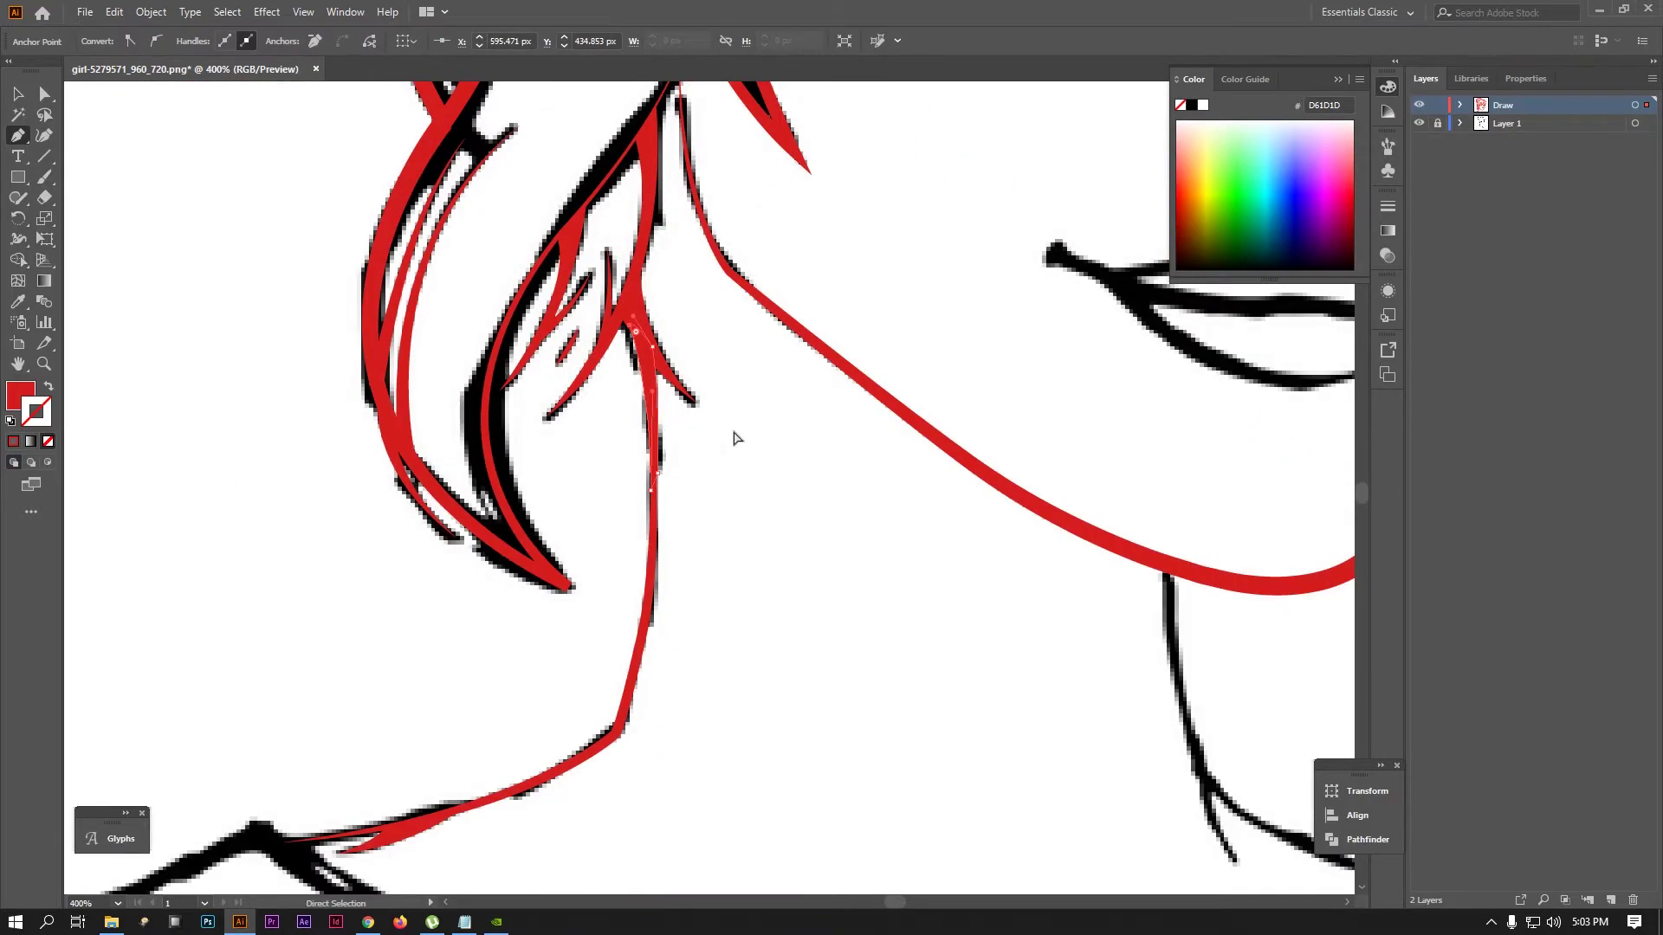
left_click(1419, 123)
Pen-trace the left shoulder outline up to the shoulder joint
scroll(505, 438, "down", 2)
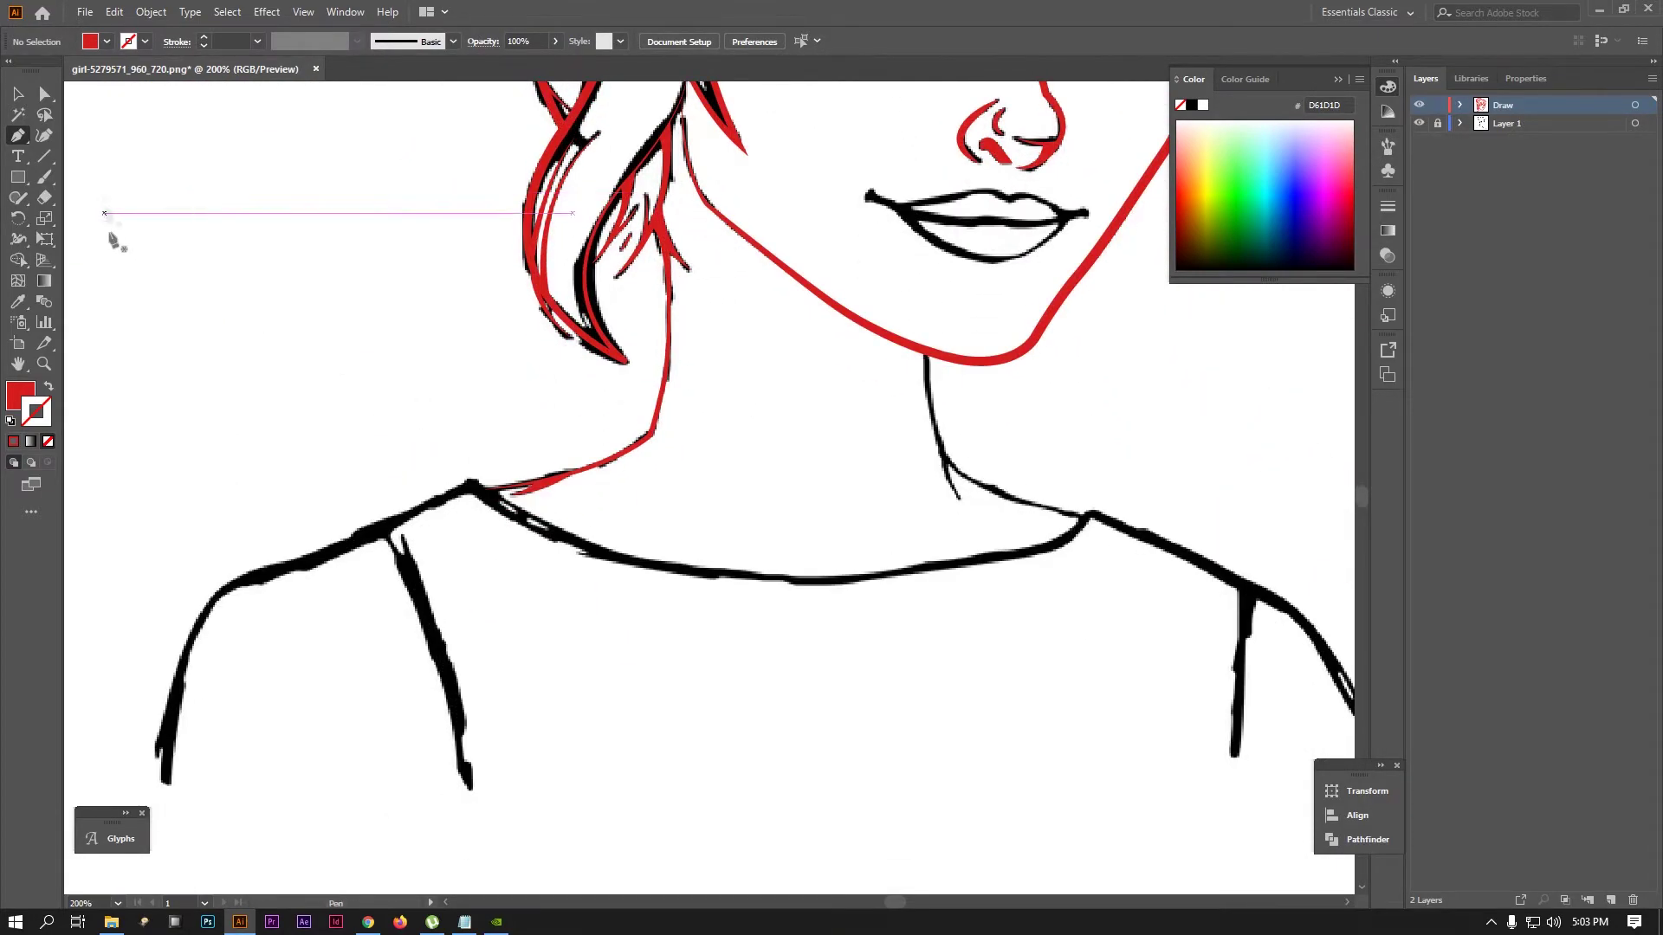
scroll(412, 465, "up", 2)
scroll(443, 423, "up", 1)
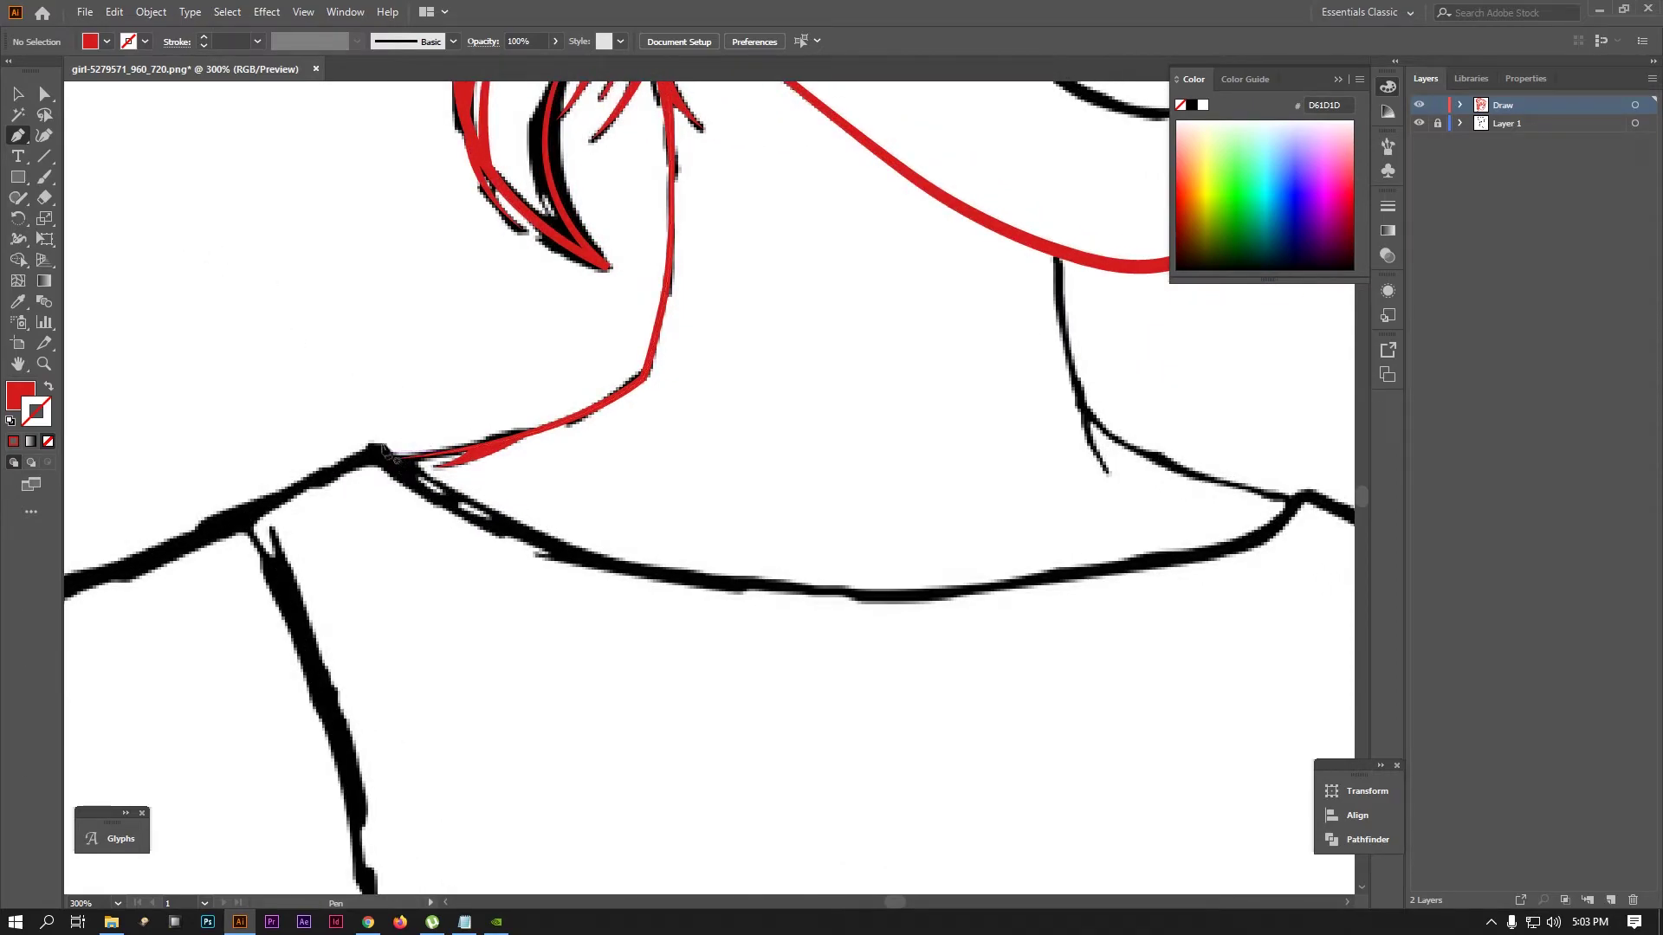
scroll(346, 503, "left", 4)
scroll(305, 556, "down", 1)
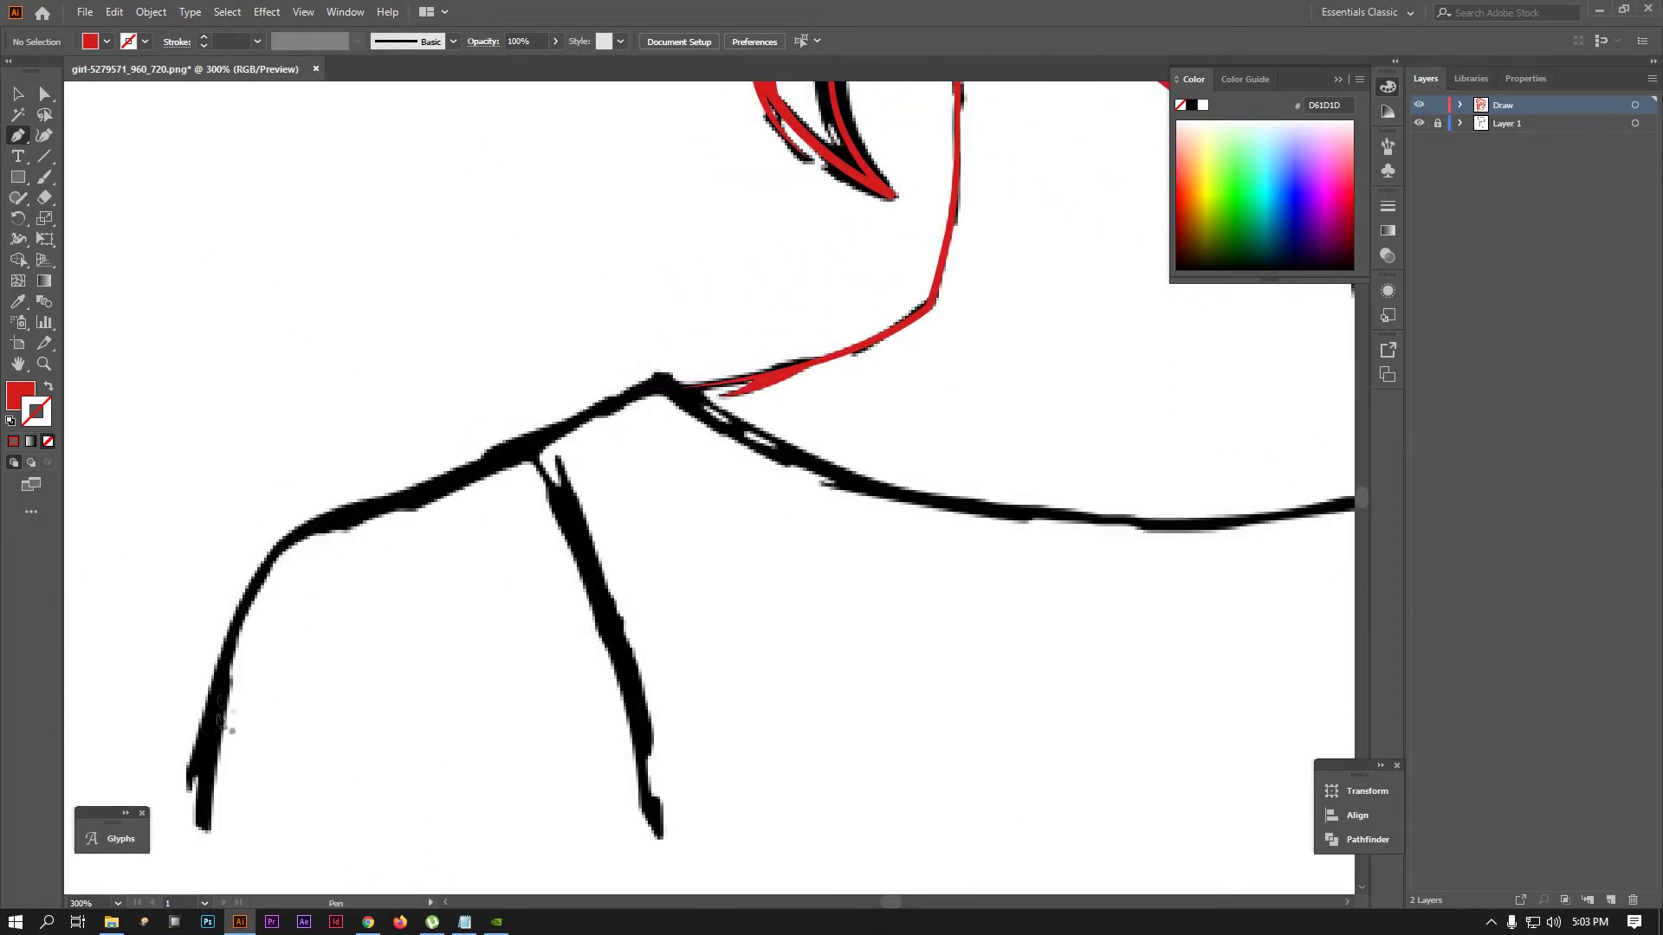
left_click(187, 789)
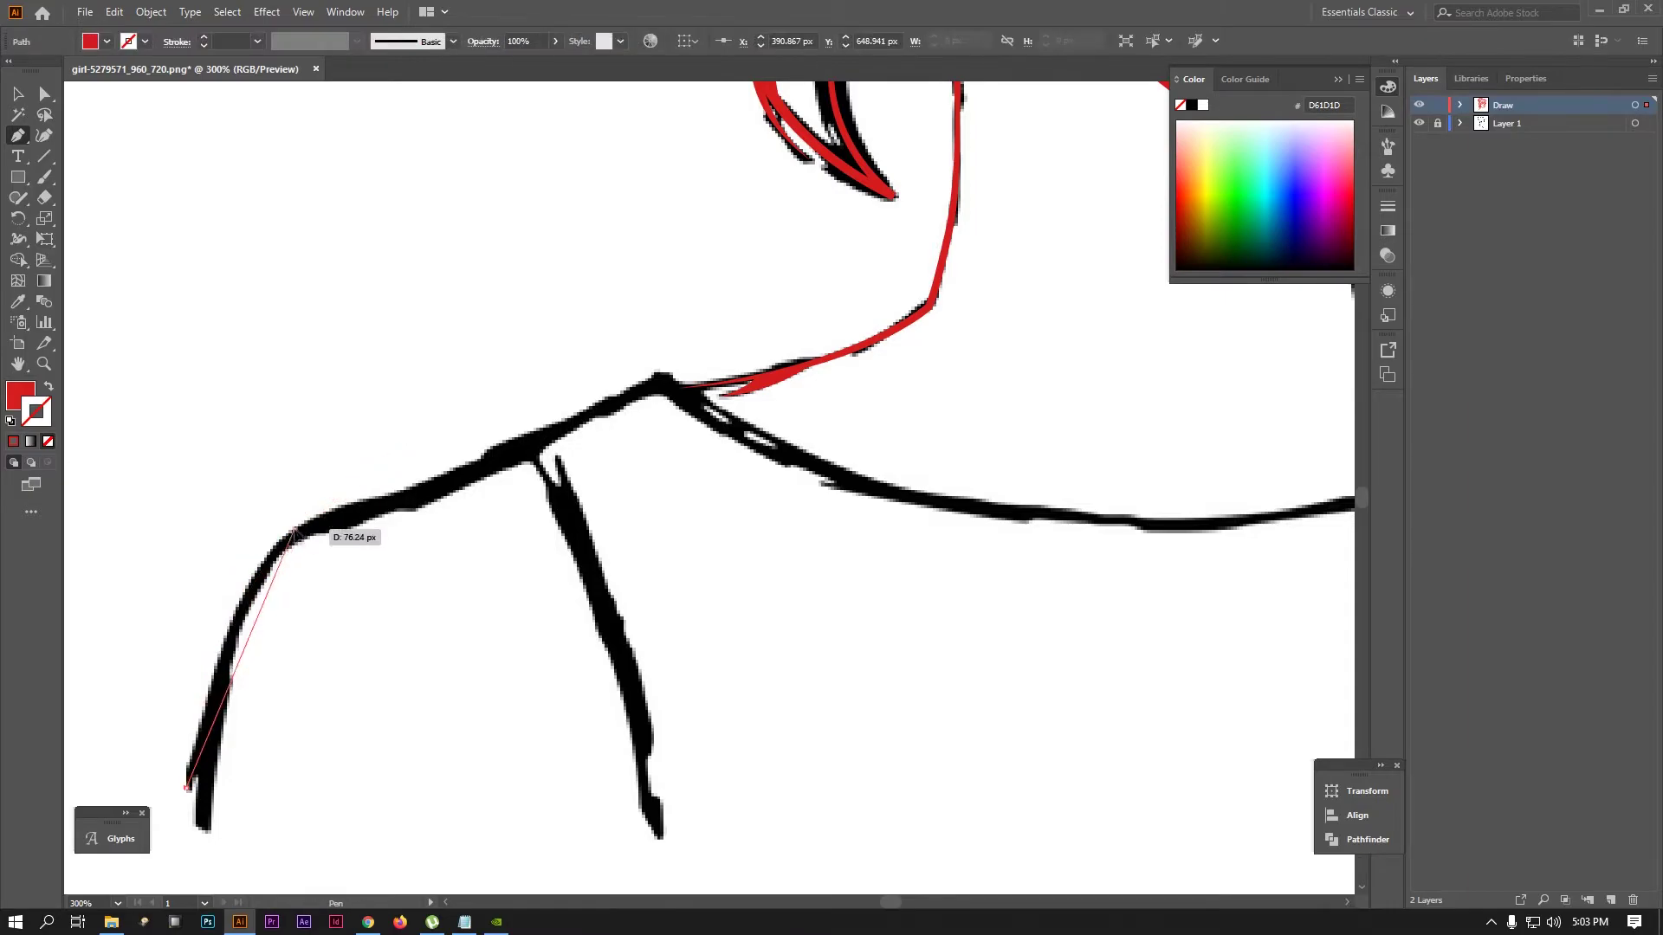
mouse_move(294, 530)
left_mouse_down()
mouse_move(369, 483)
mouse_move(388, 501)
mouse_move(505, 449)
left_mouse_up()
left_click_drag(665, 378, 693, 374)
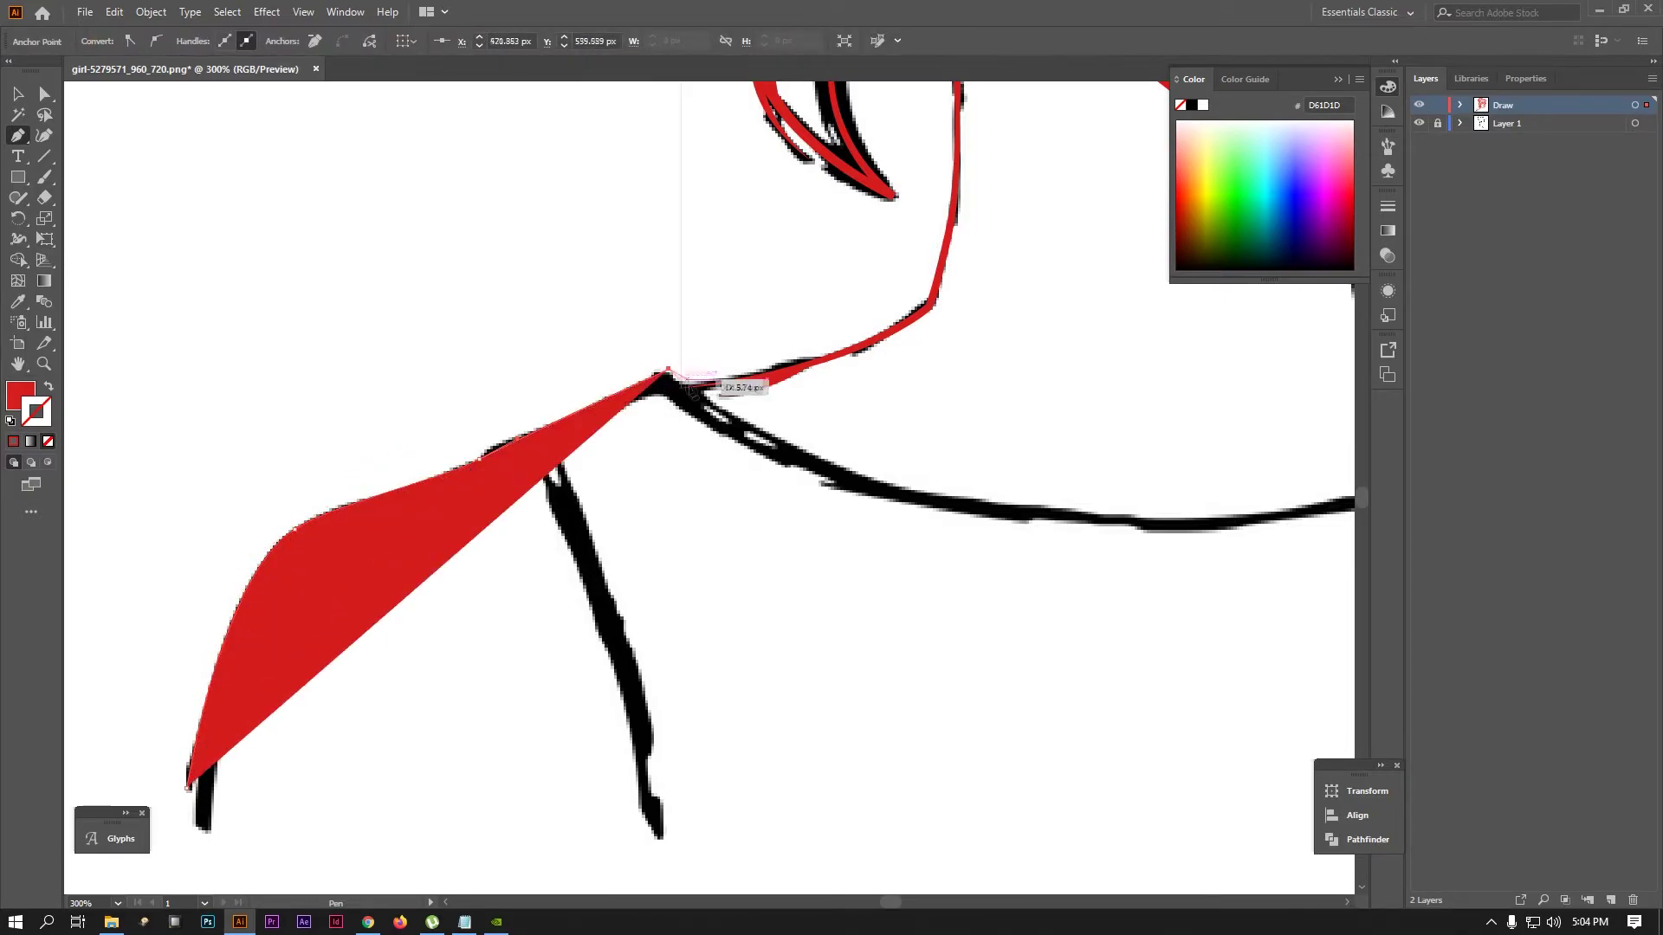
Continue the red shoulder path along the collarbone and peak down to the arm
left_click(49, 387)
left_click_drag(767, 475, 623, 450)
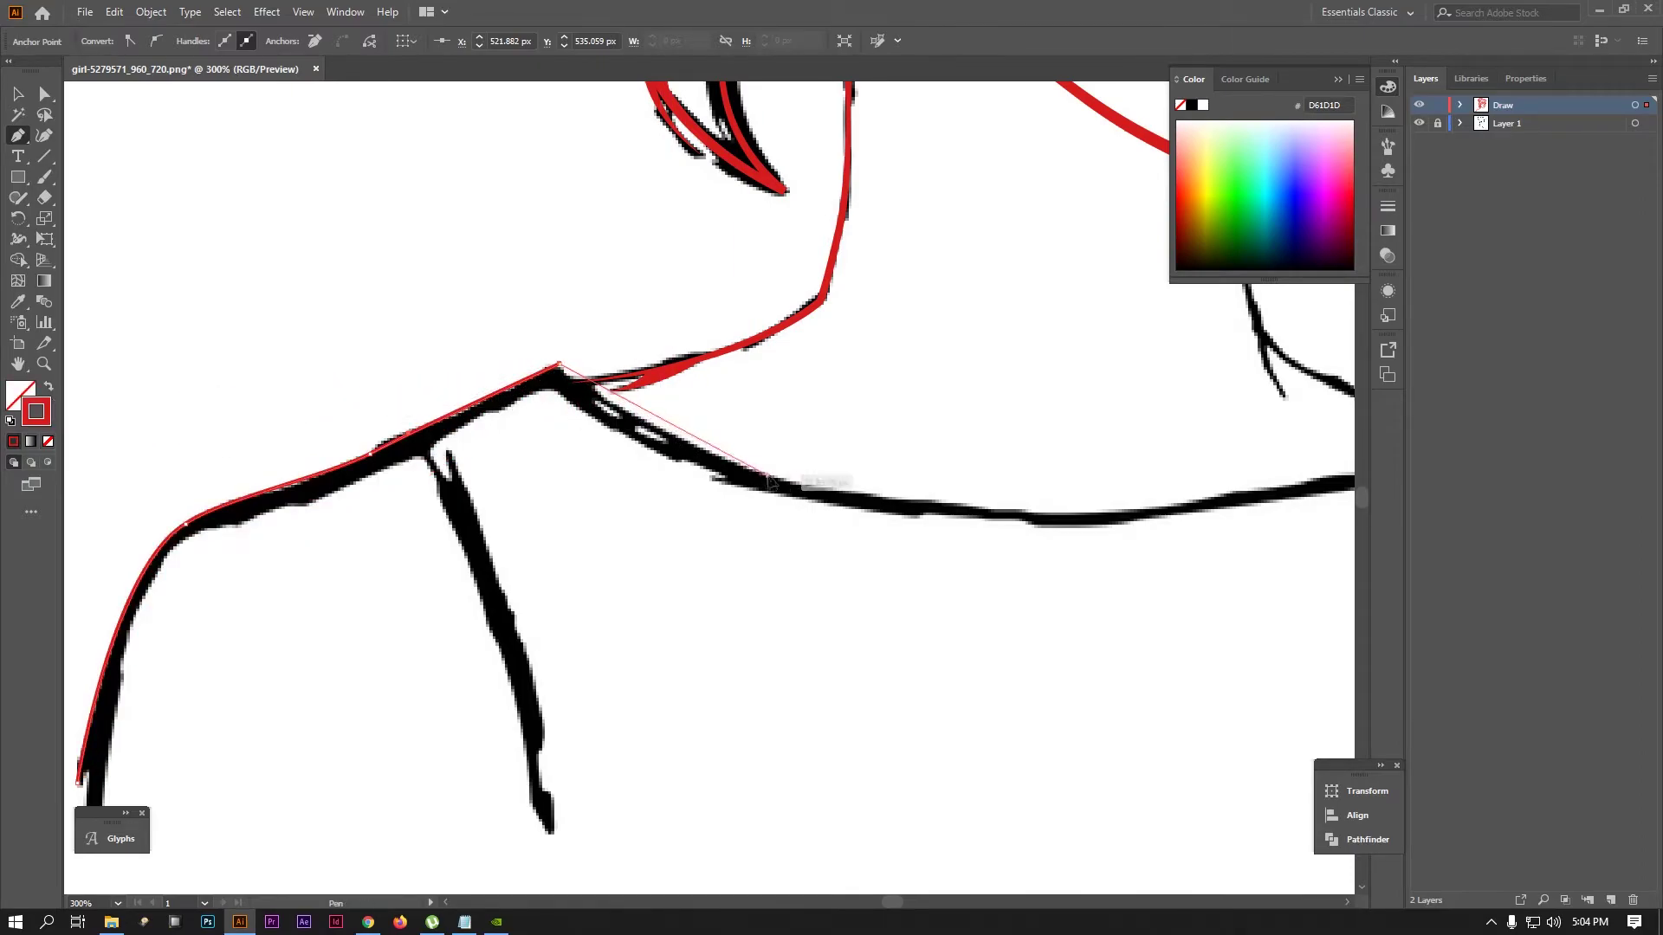
left_click(552, 388)
left_click_drag(554, 390, 797, 342)
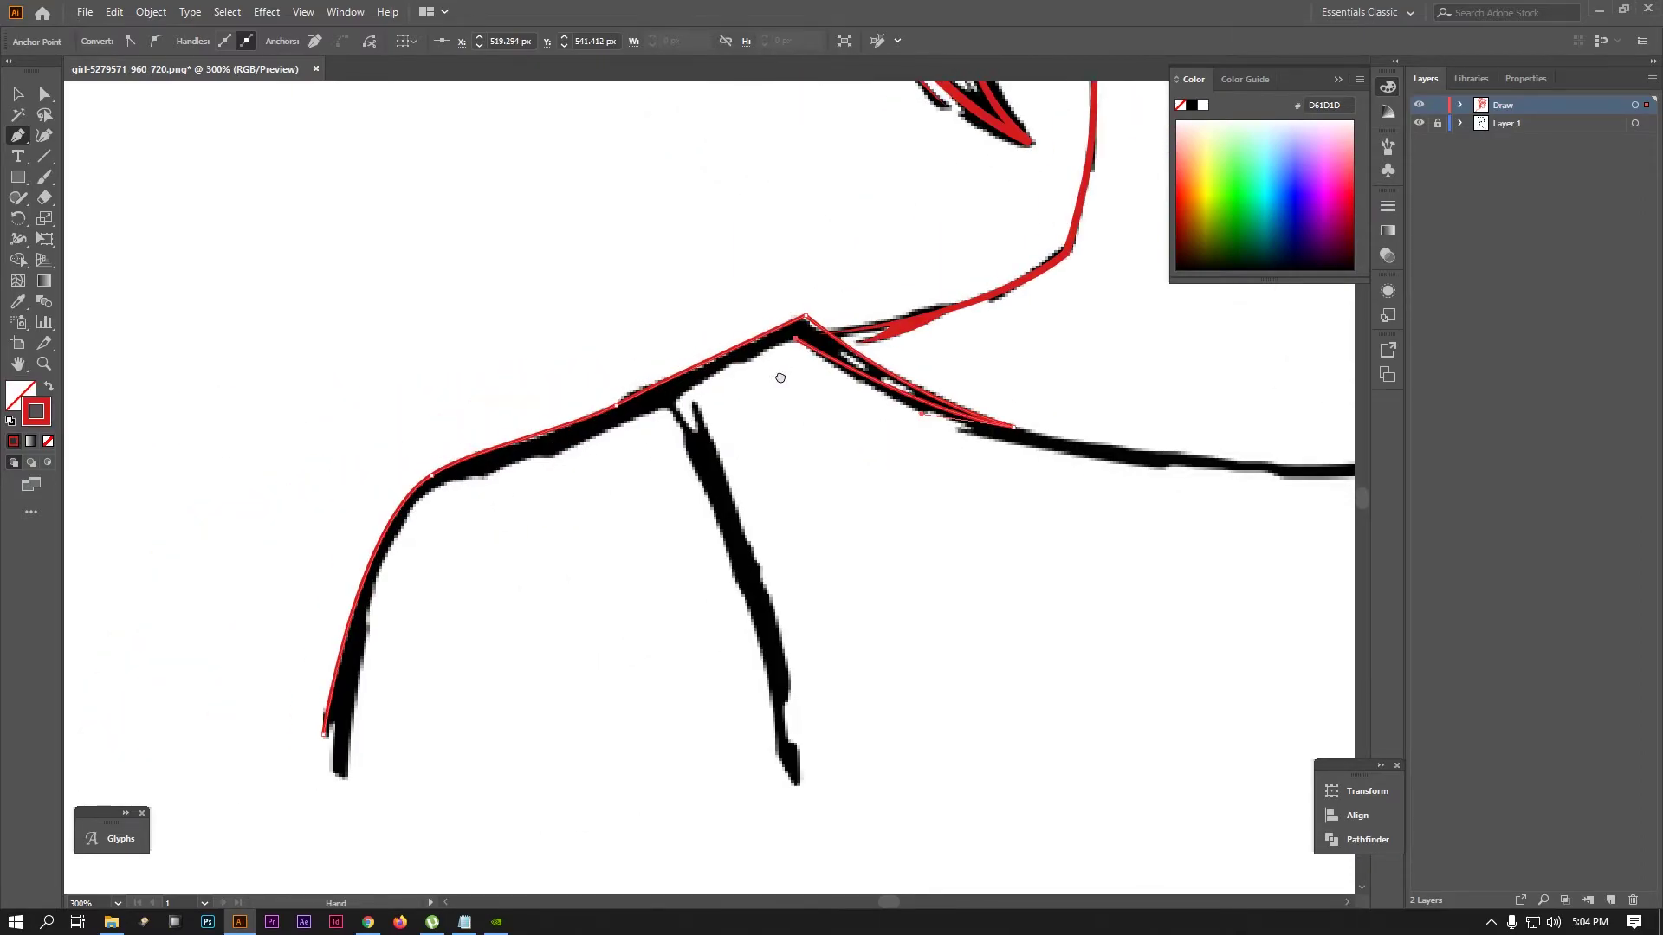
left_click(493, 478)
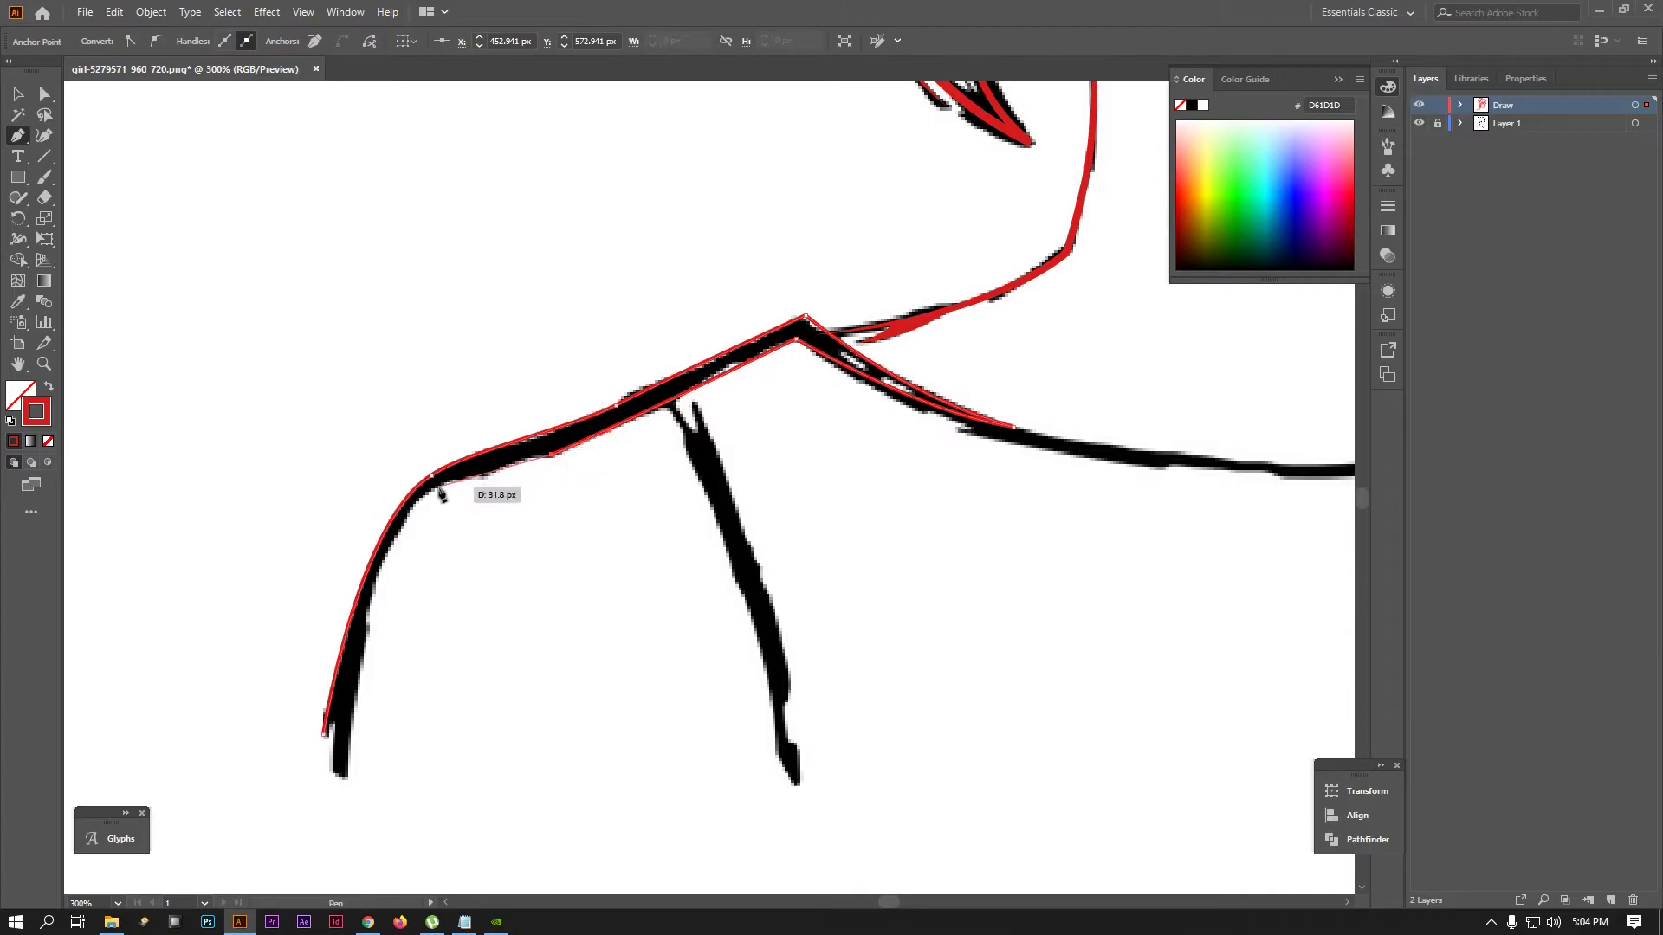
mouse_move(439, 492)
left_mouse_down()
mouse_move(381, 505)
mouse_move(572, 368)
left_mouse_up()
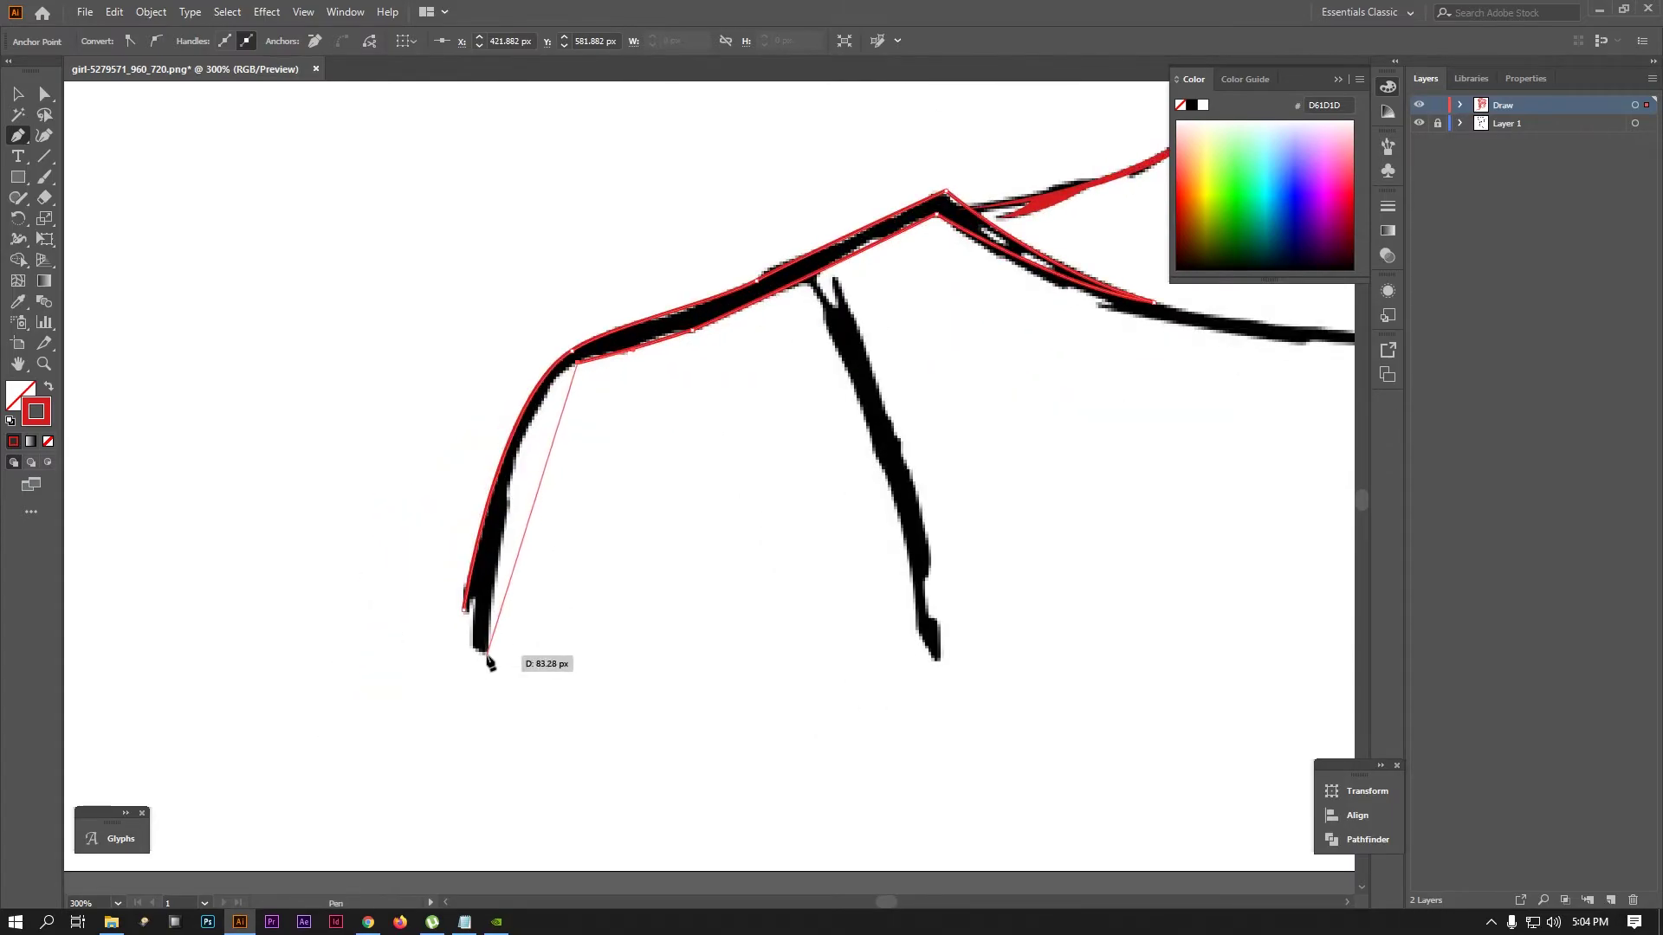
left_click_drag(487, 656, 477, 853)
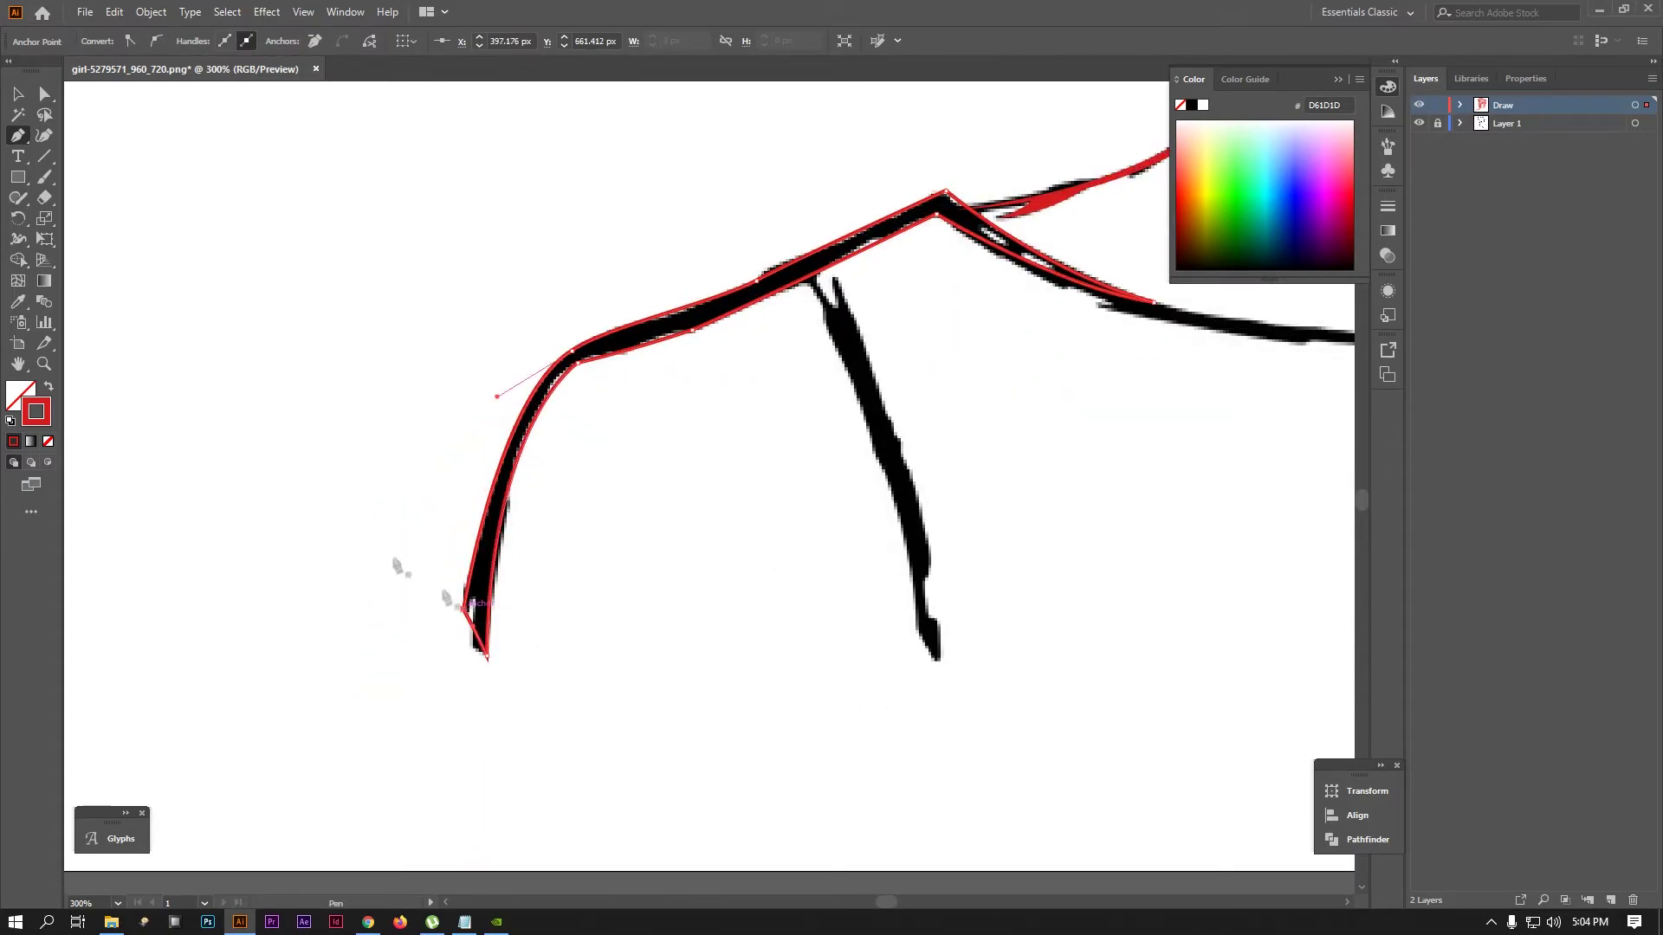
left_click(49, 387)
key("ctrl+minus")
key("ctrl+minus")
Draw a closed red shape along the sleeve seam line
left_click_drag(604, 404, 557, 481)
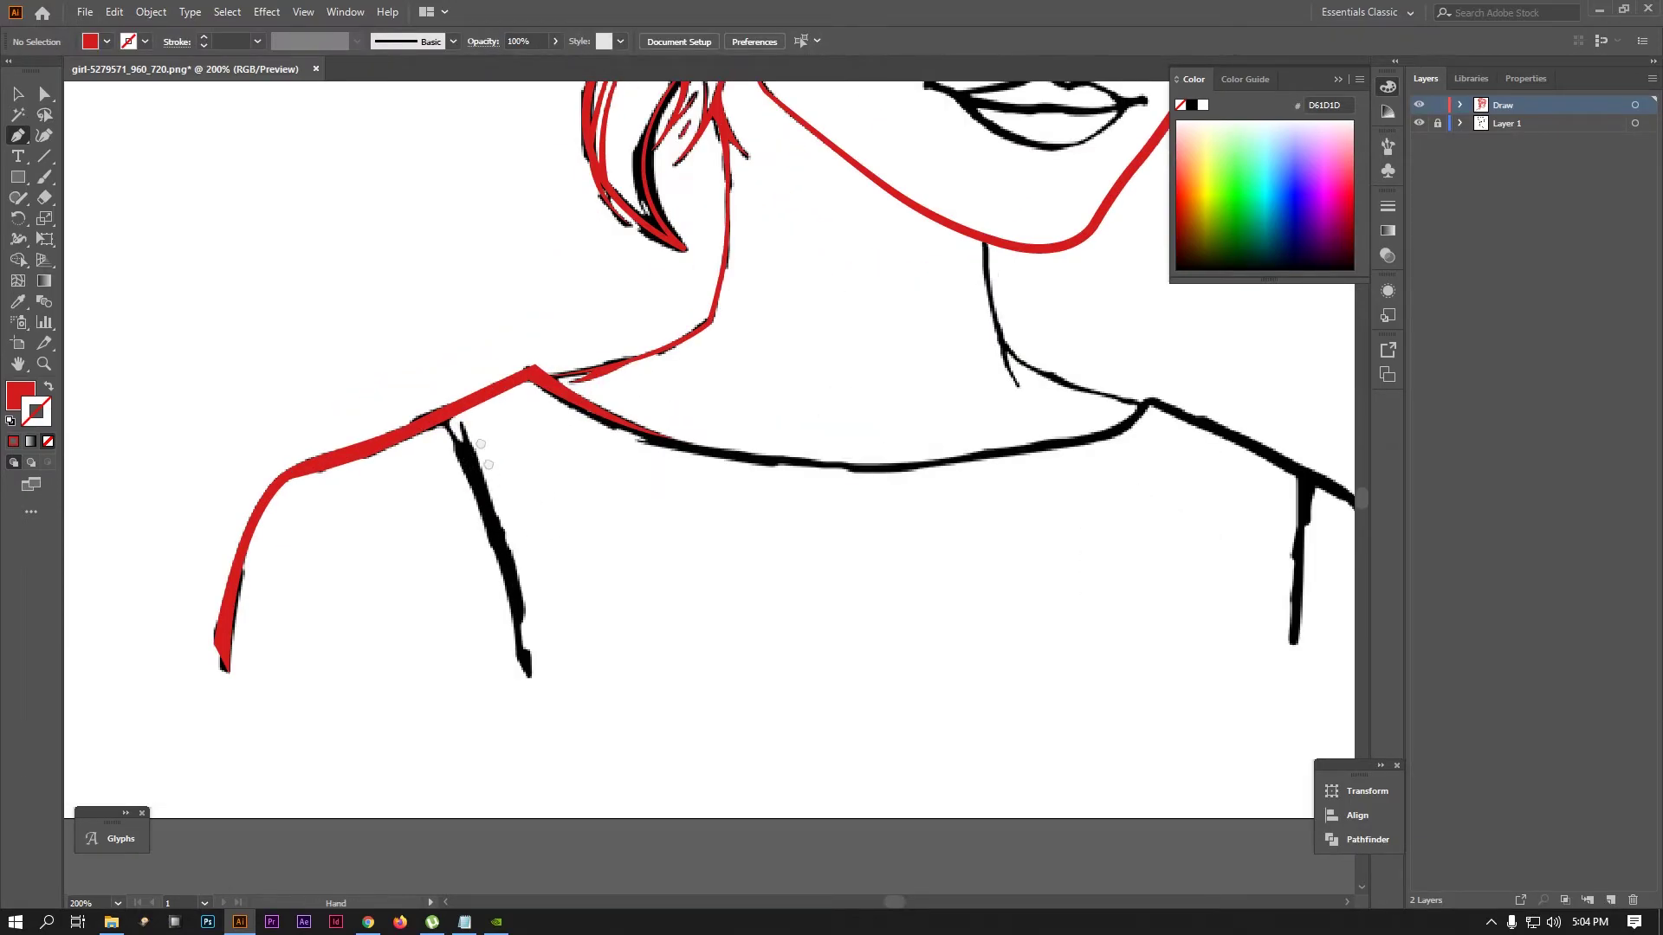
key("ctrl+plus")
key("ctrl+plus")
left_click(403, 254)
left_click_drag(540, 640, 550, 823)
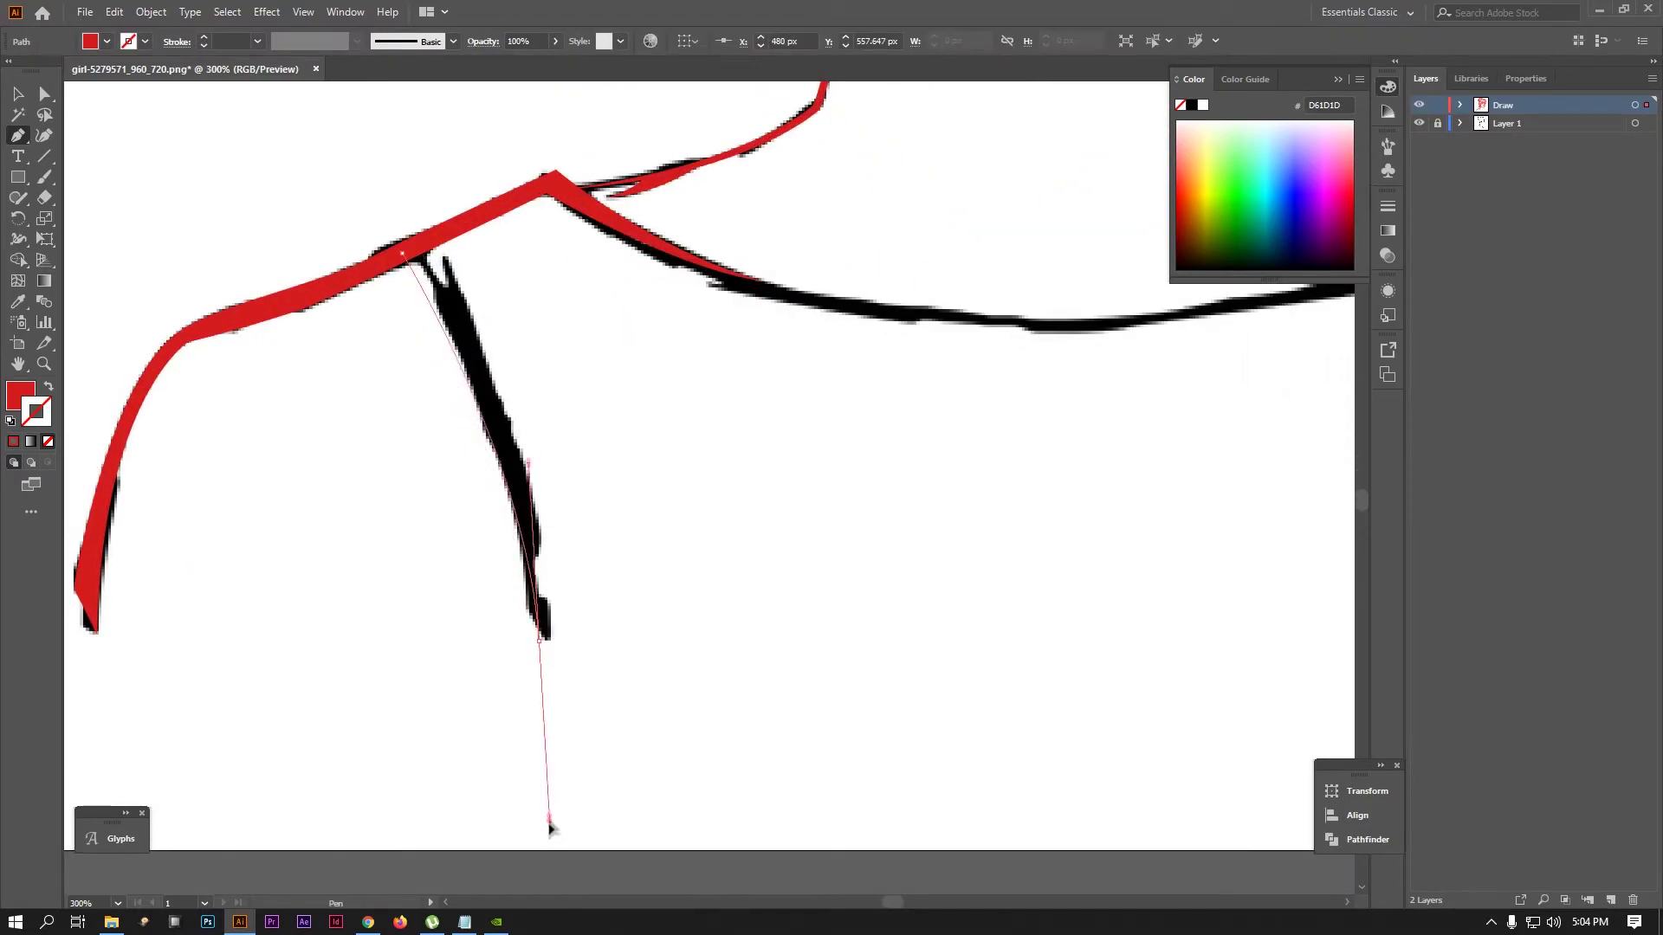
left_click(403, 254)
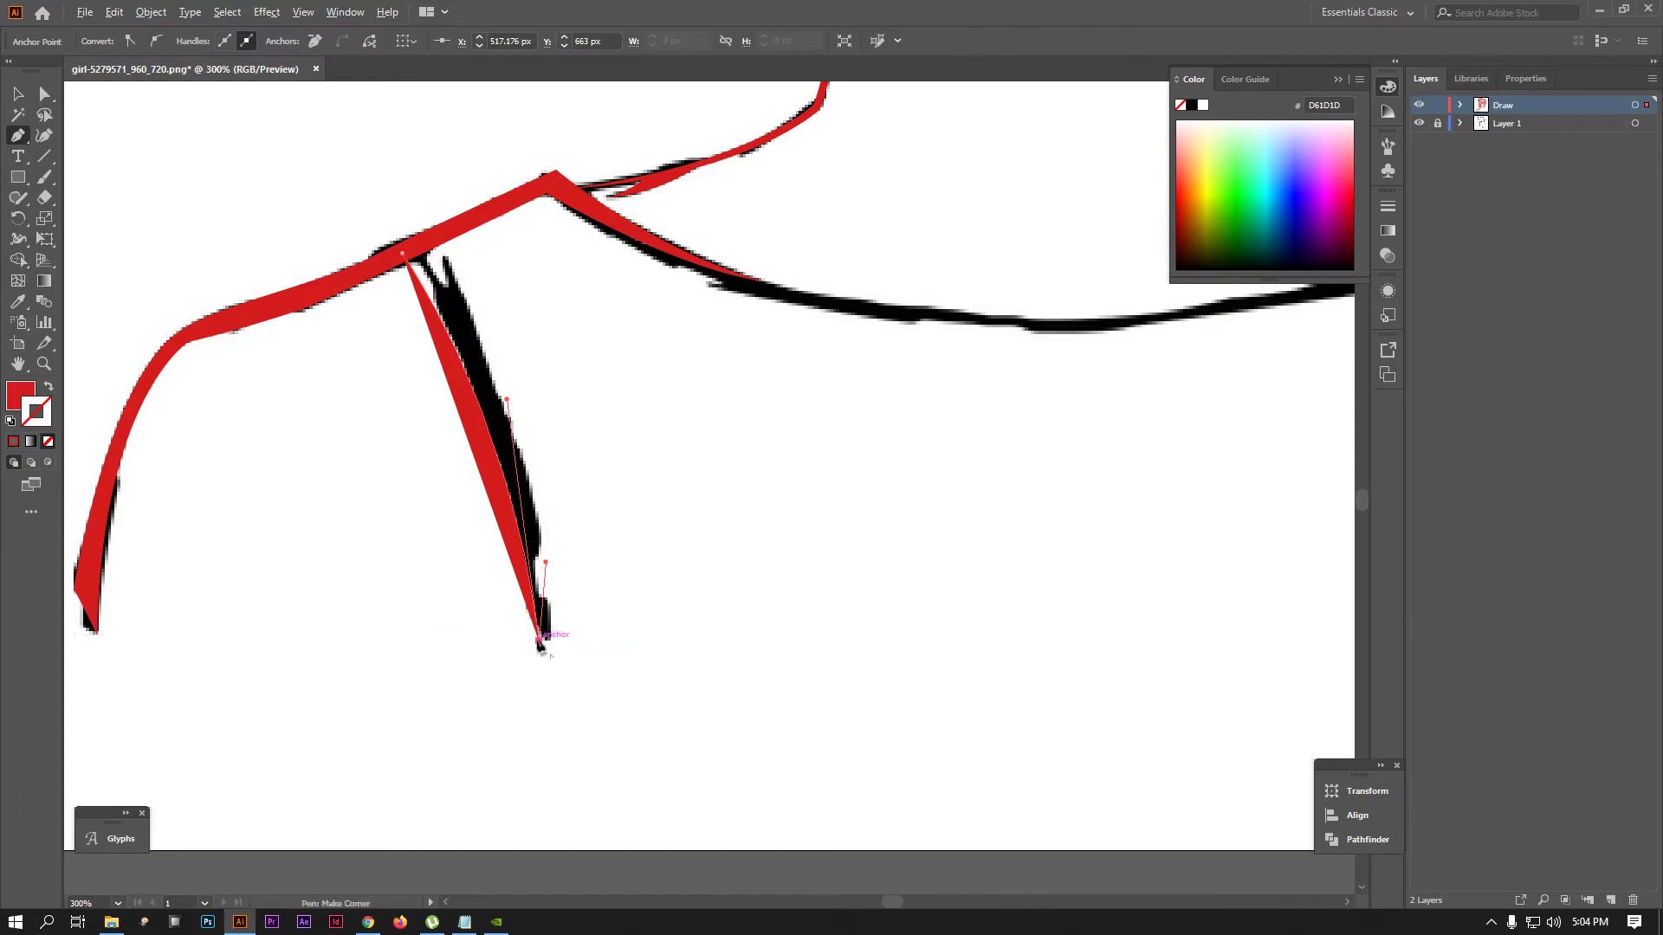
mouse_move(430, 293)
left_mouse_down()
mouse_move(495, 419)
mouse_move(382, 218)
left_mouse_up()
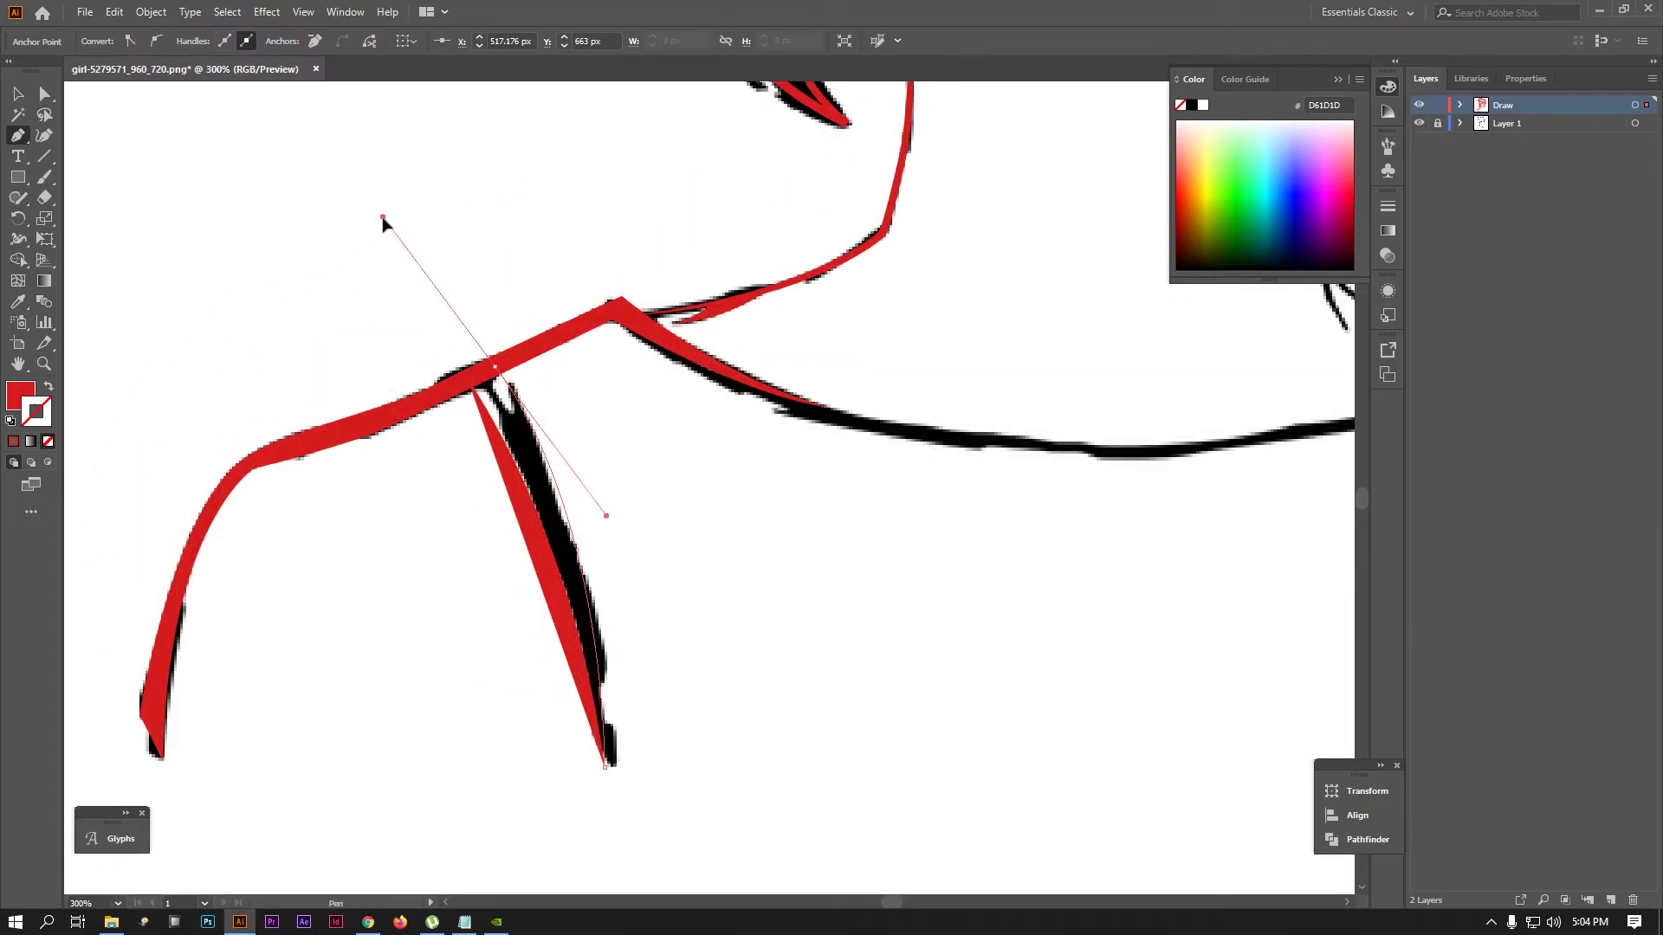
key("ctrl+minus")
key("ctrl+minus")
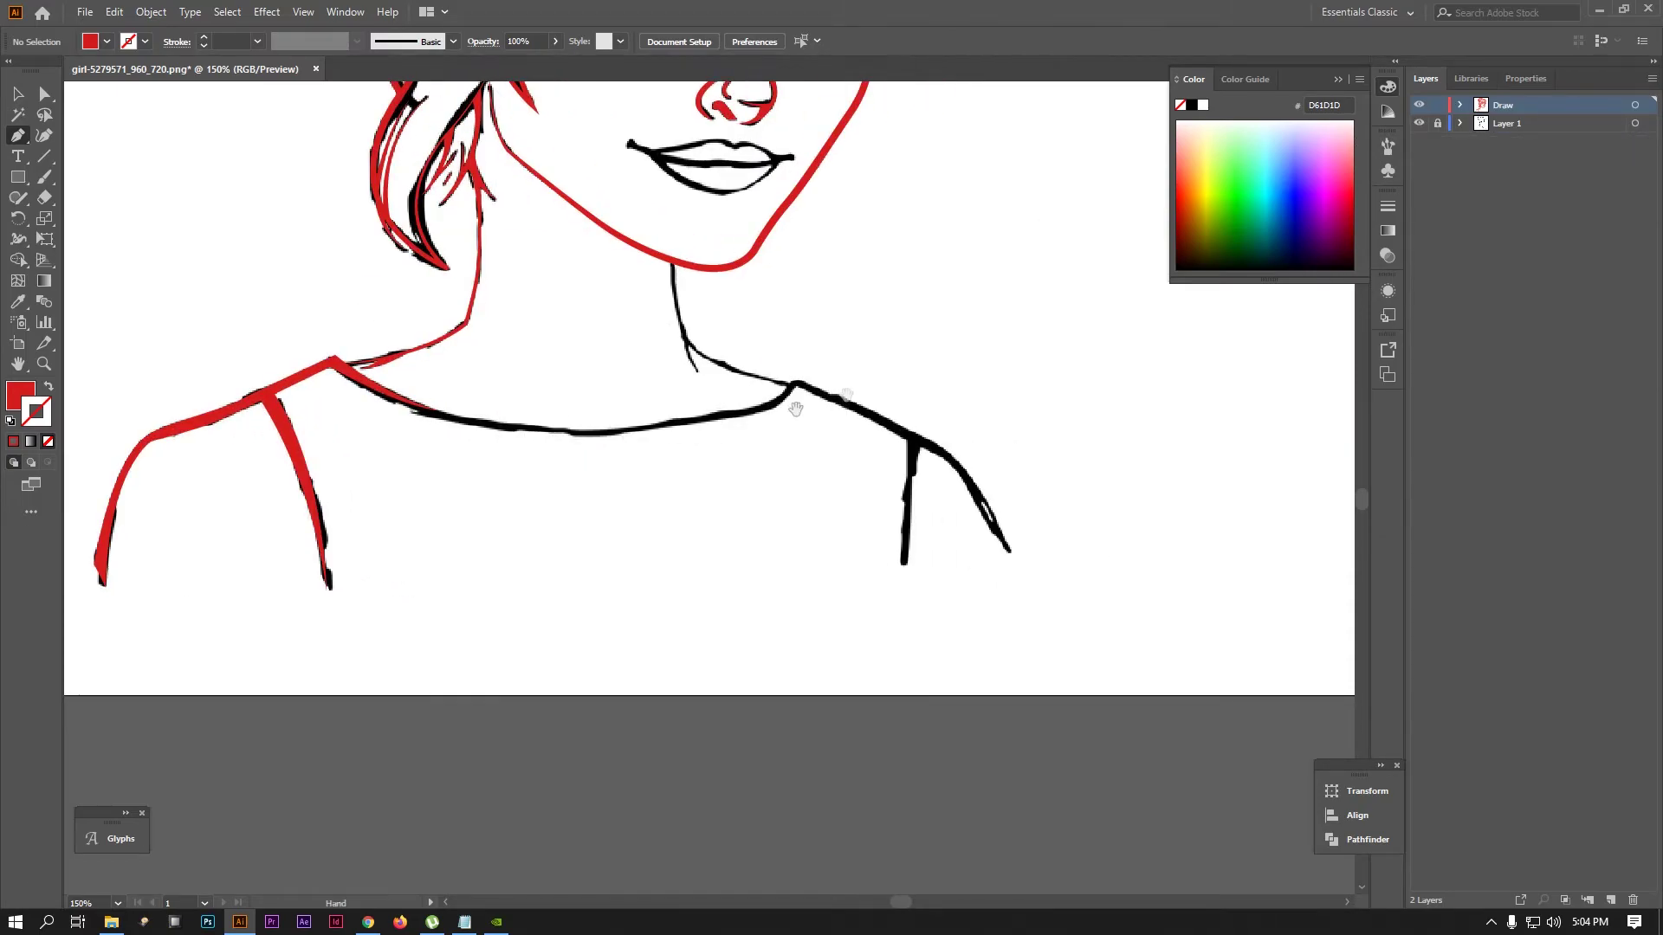
Trace the right neck line from the jaw to the shoulder as a red stroke
left_click_drag(1046, 350, 964, 349)
key("ctrl+plus")
scroll(673, 279, "up", 1)
left_click(677, 234)
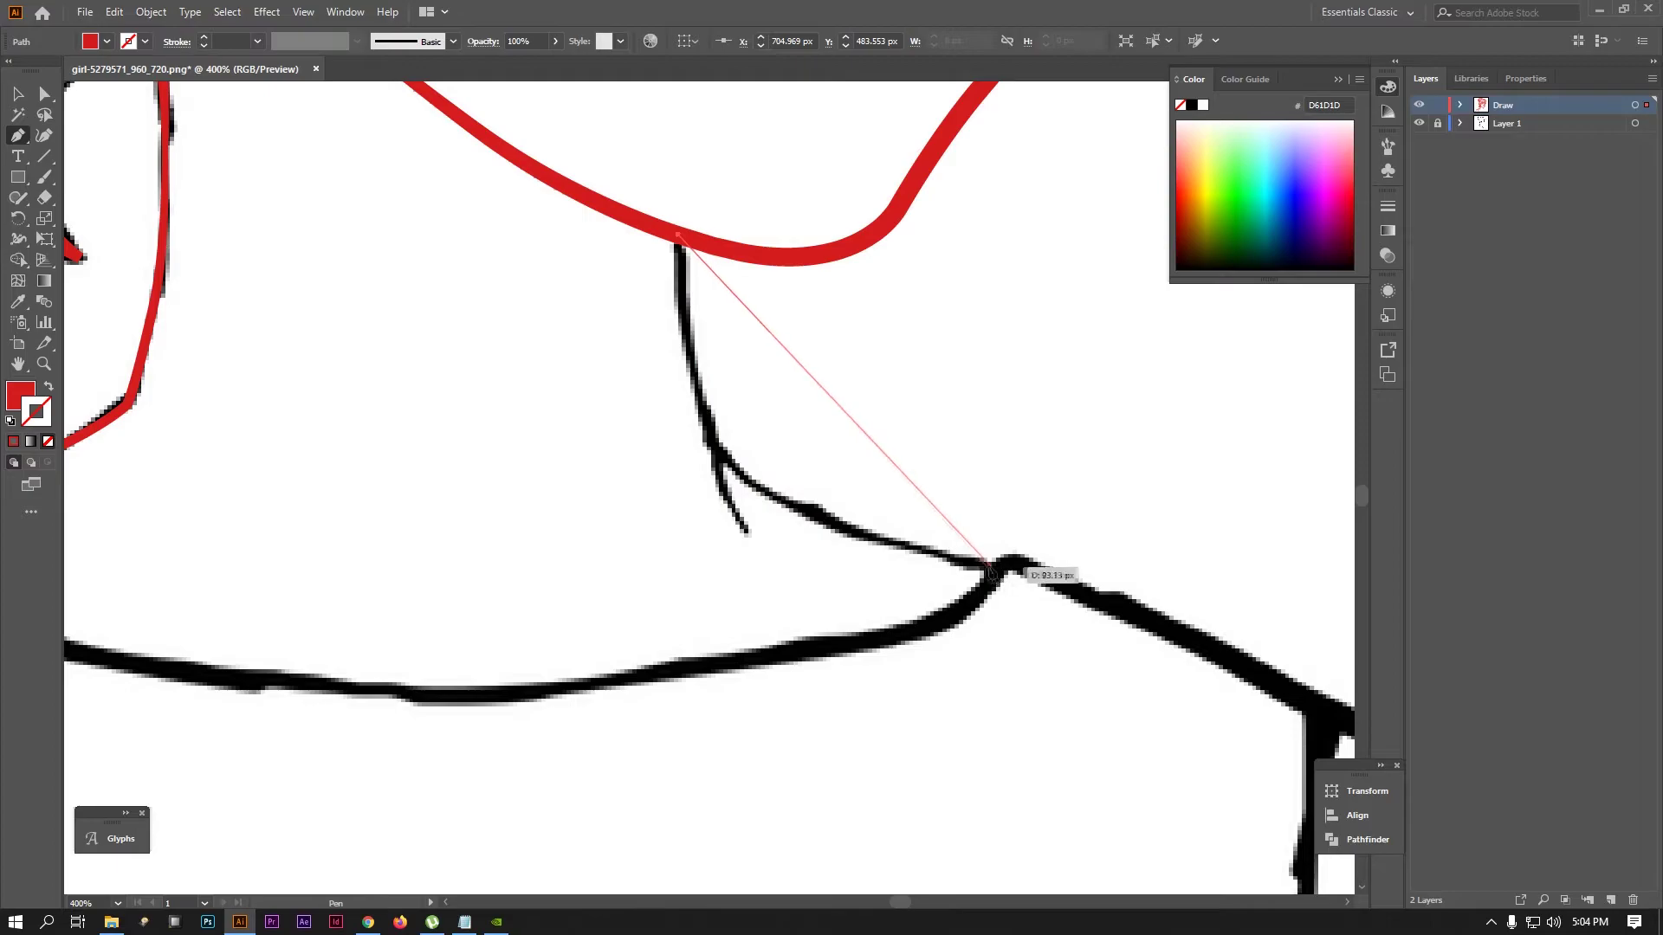
scroll(697, 511, "right", 2)
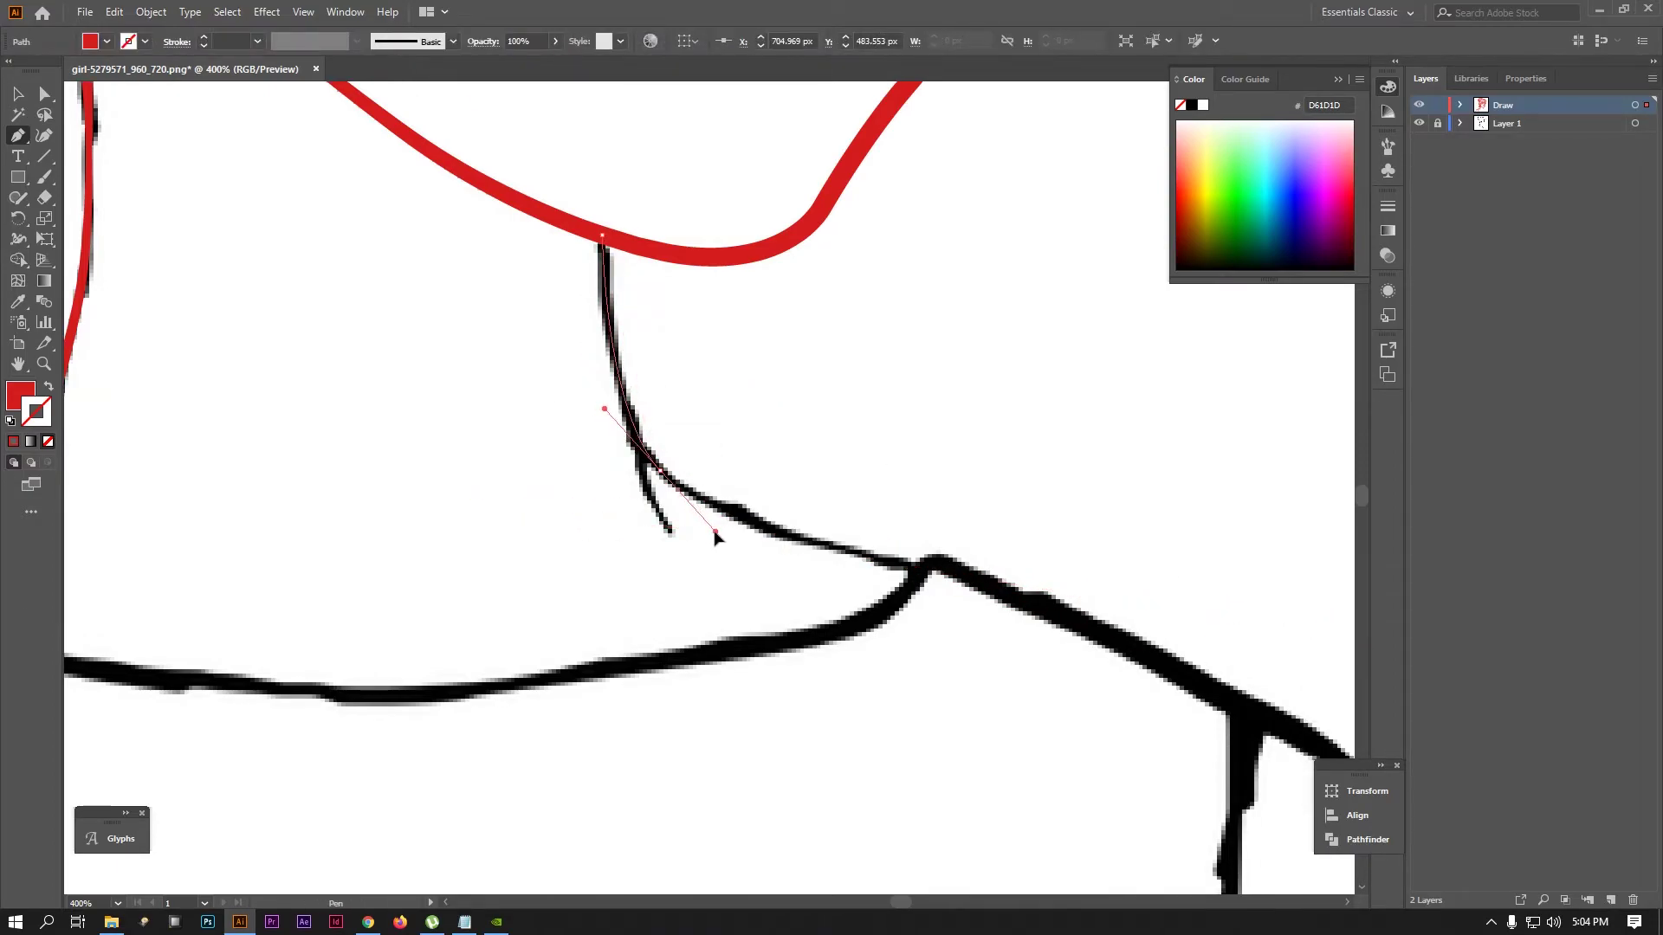
left_click_drag(755, 520, 918, 544)
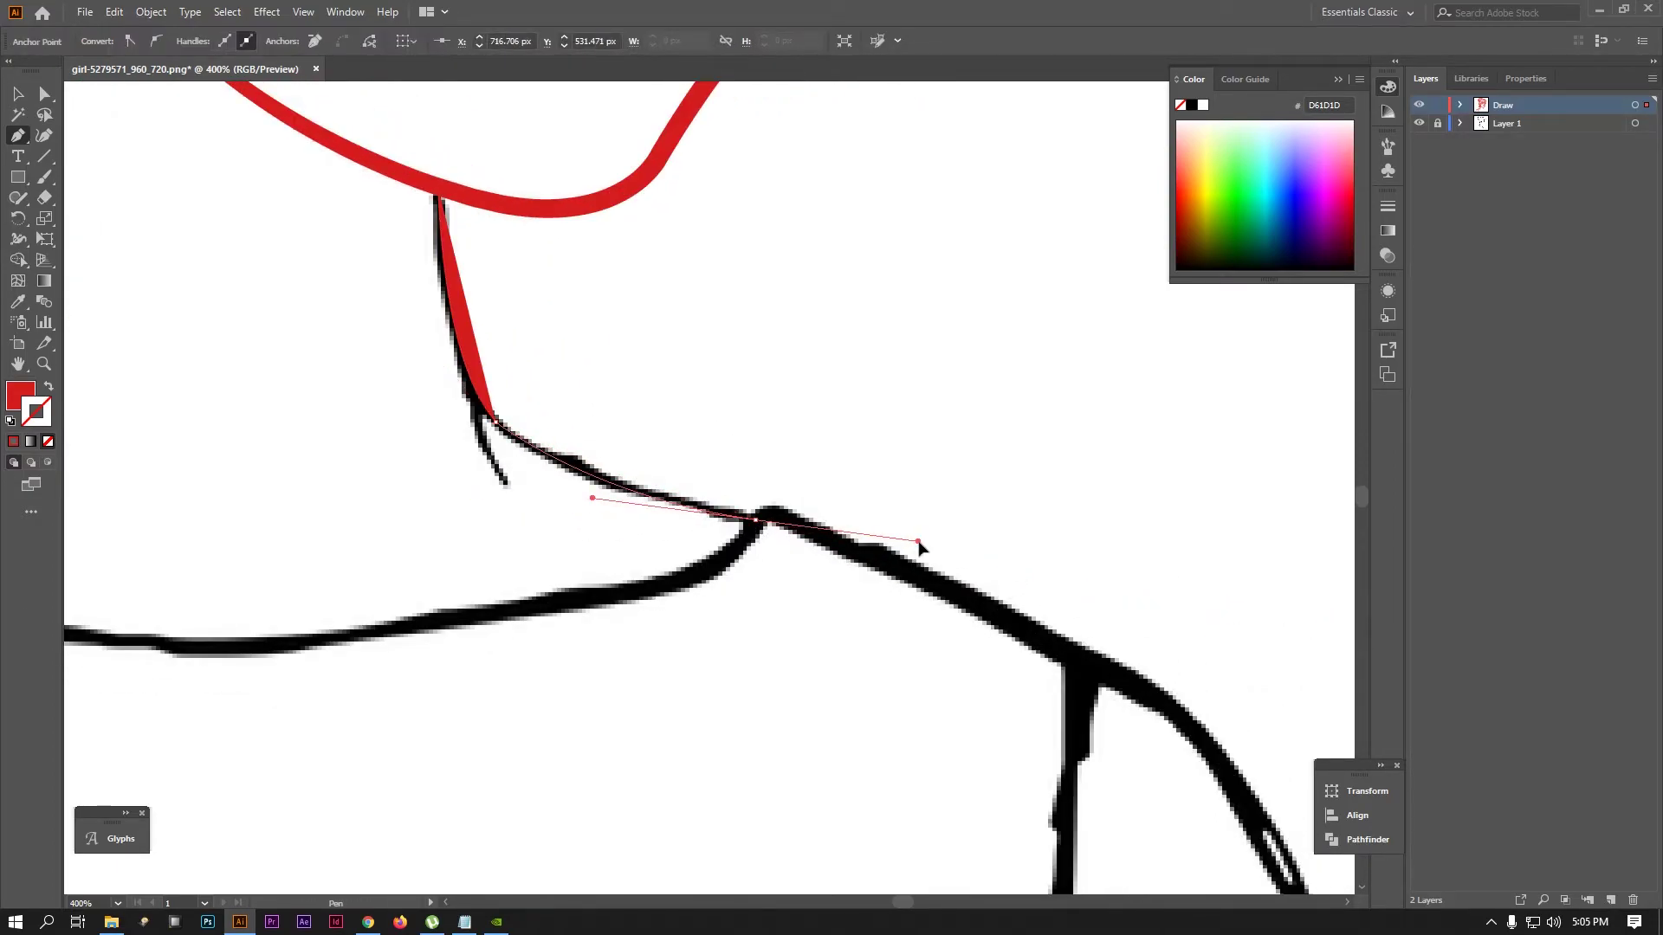
key("shift+x")
key("v")
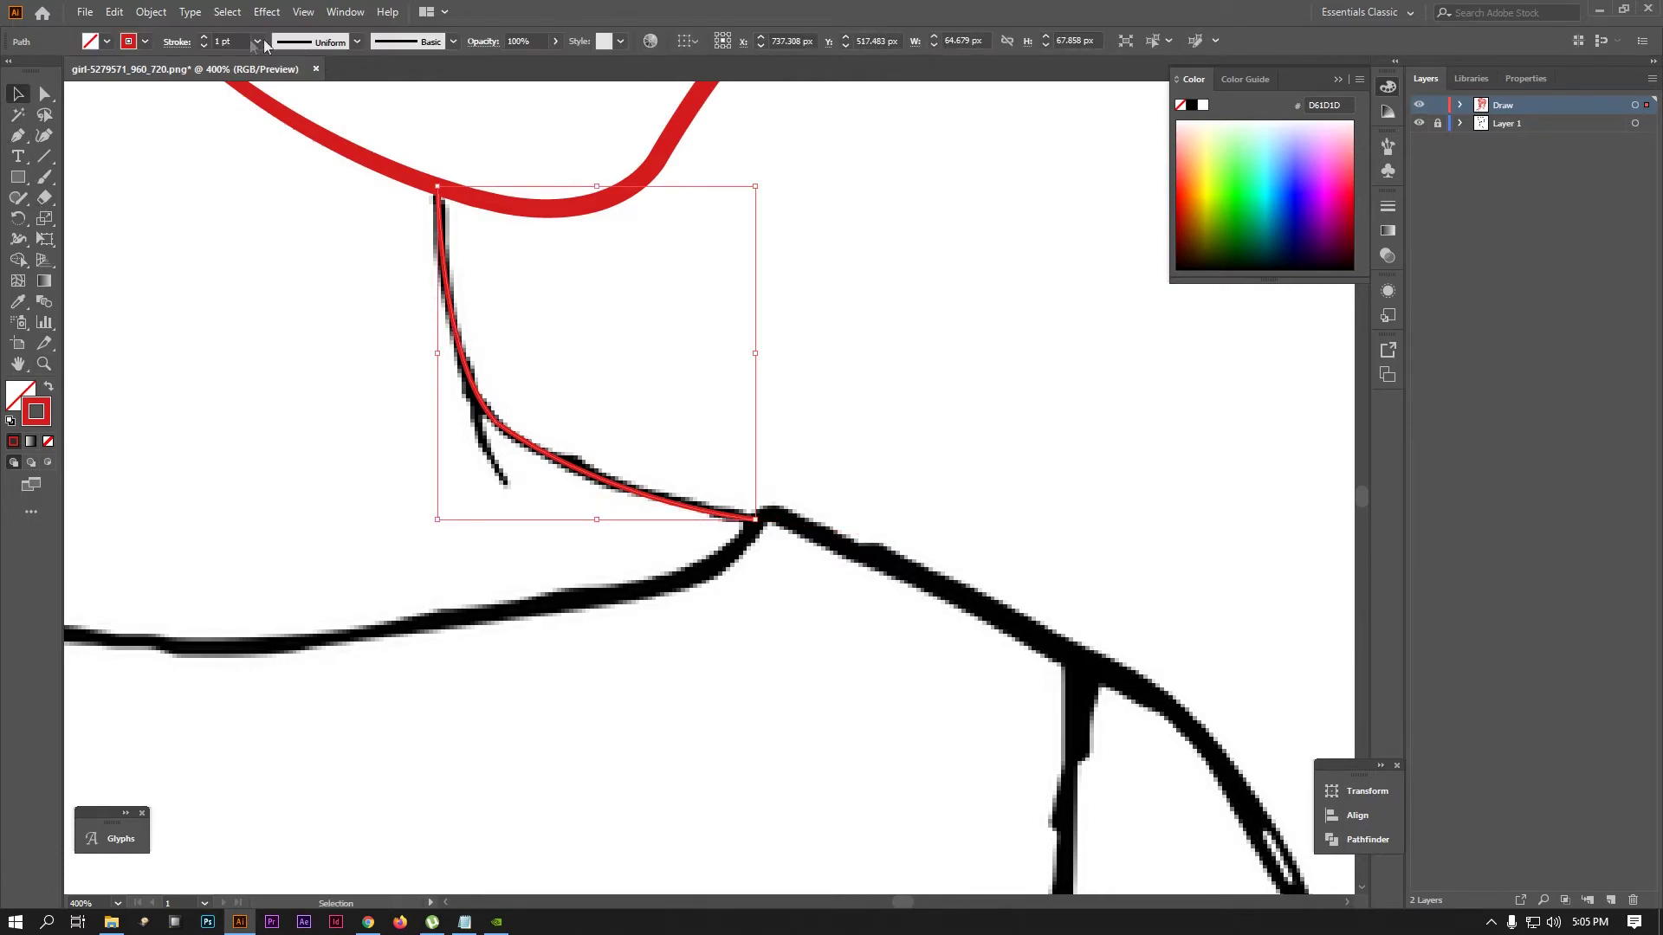
Give the right neck line a 4 pt stroke, trying elliptical before returning to Uniform width
left_click(257, 42)
left_click(357, 42)
left_click(264, 121)
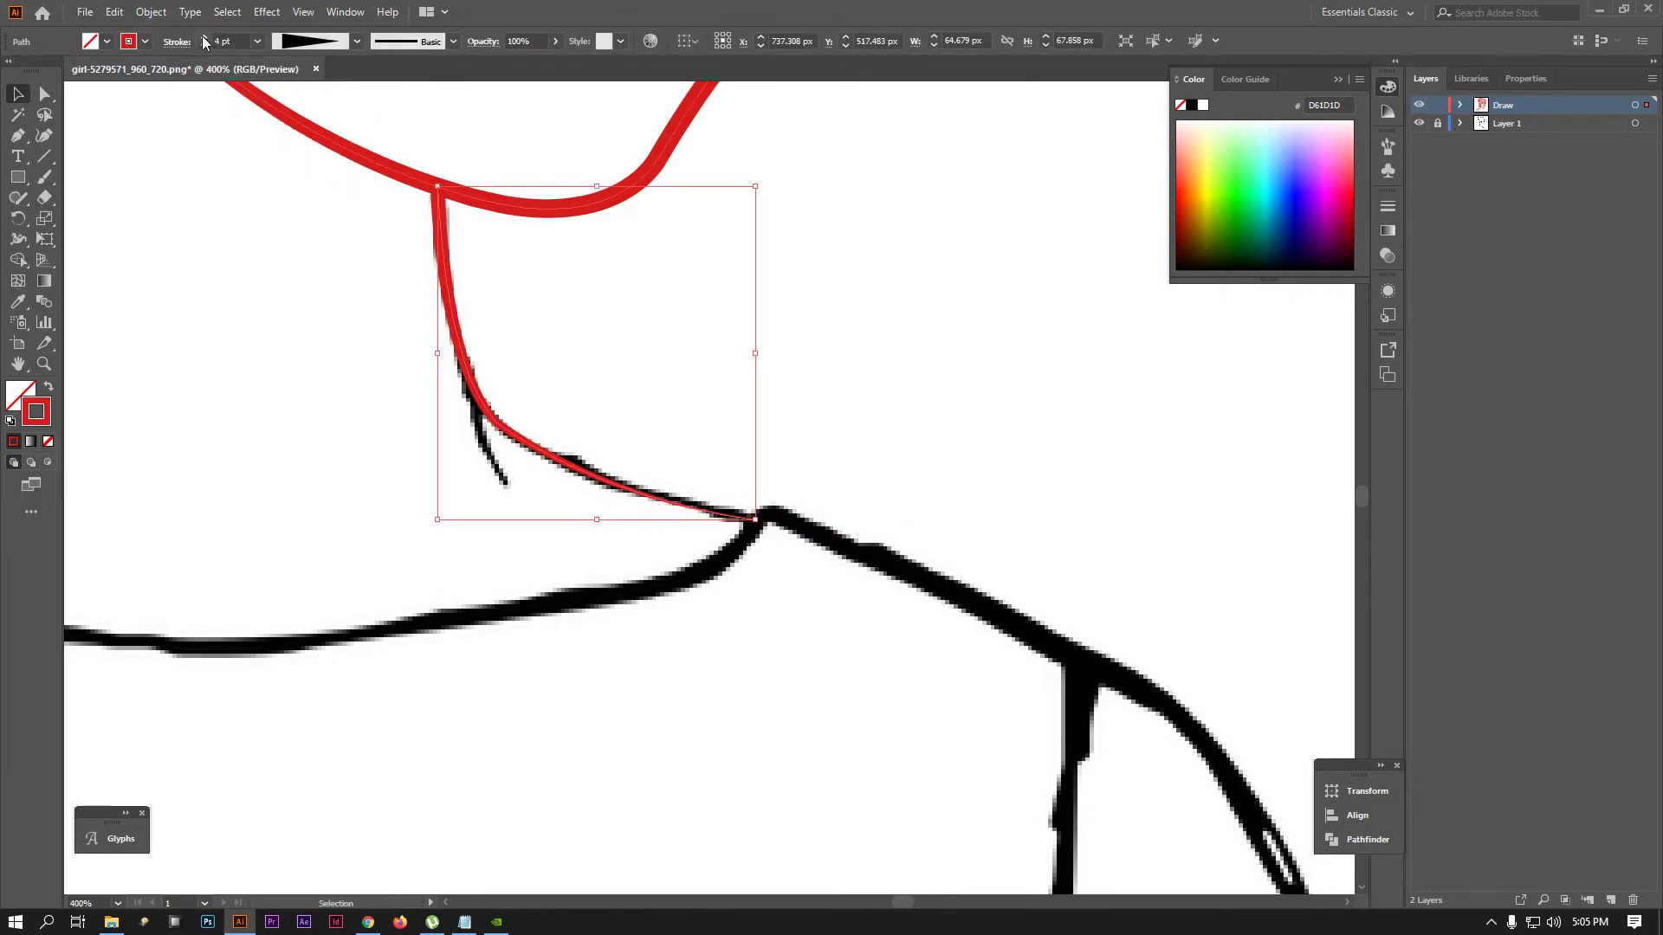
left_click(357, 42)
left_click(317, 108)
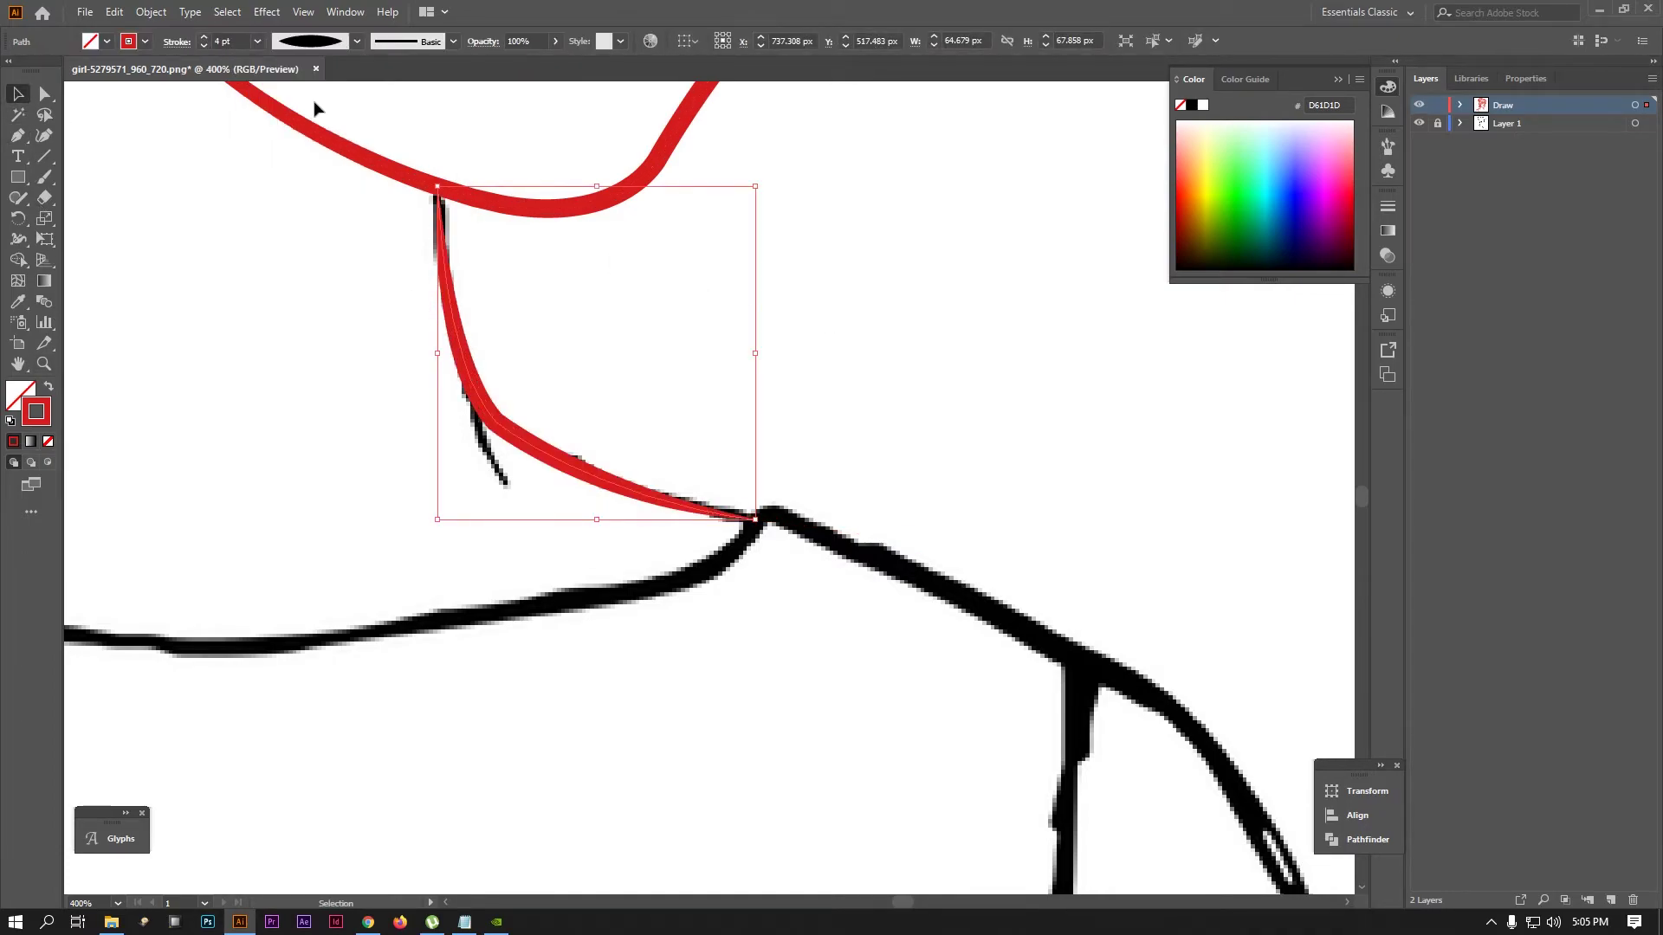
left_click(356, 42)
left_click(316, 69)
left_click(824, 495)
scroll(788, 513, "down", 3)
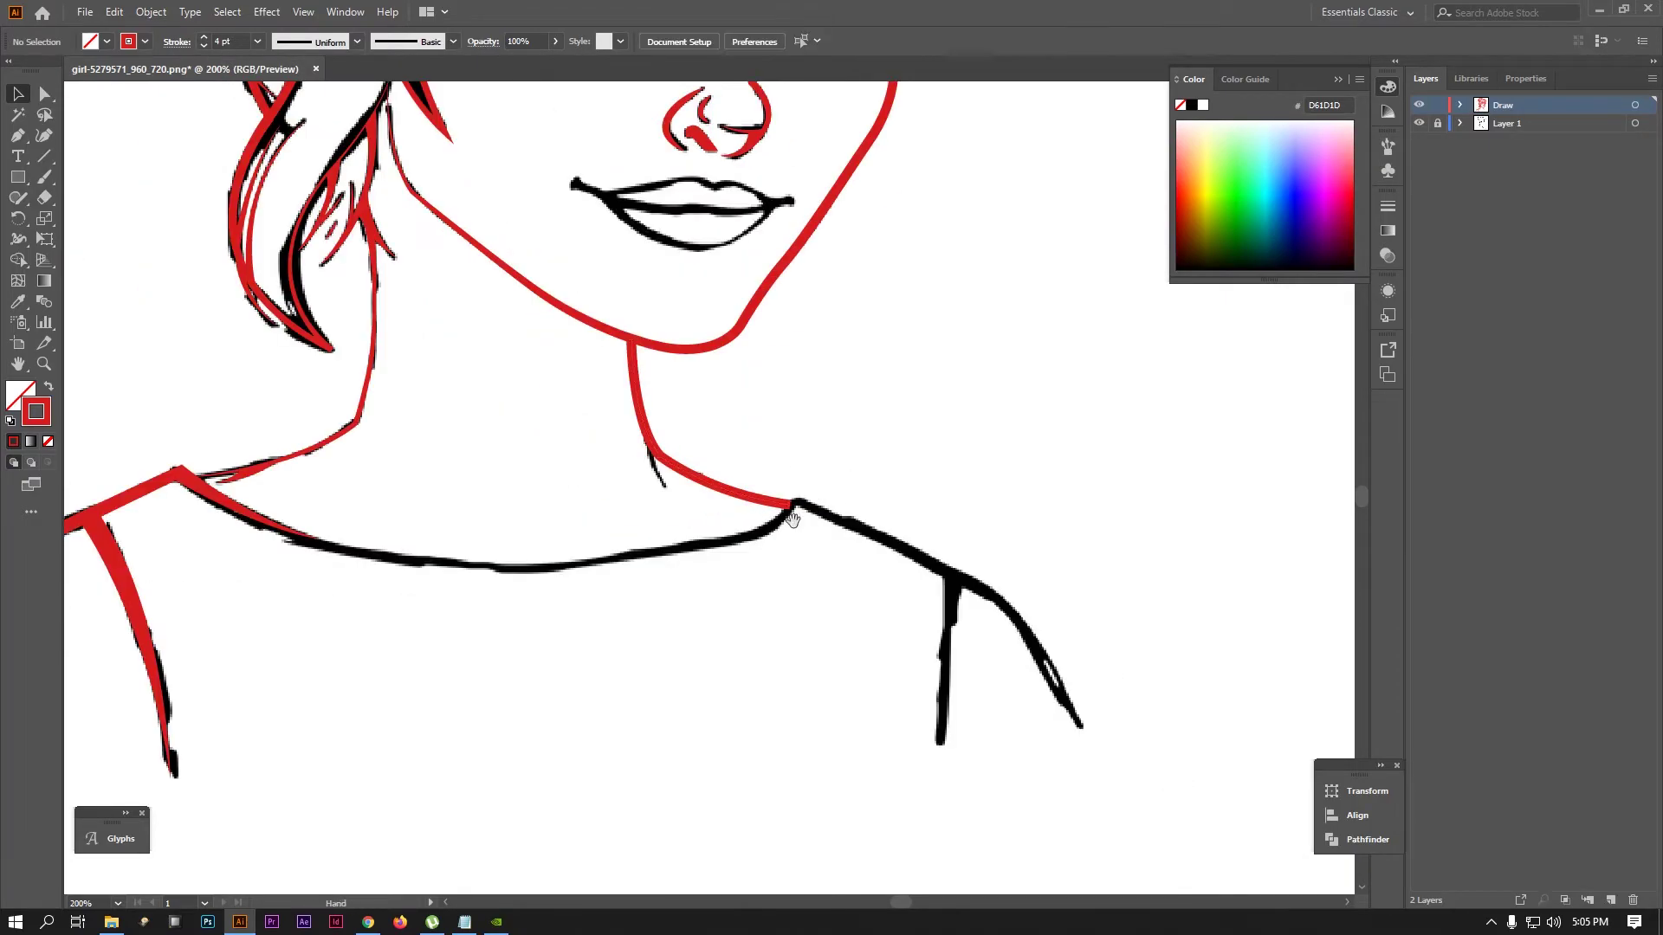
scroll(869, 451, "up", 3)
left_click(869, 450)
Extend the red neck path along the collarbone toward the left shoulder
key("p")
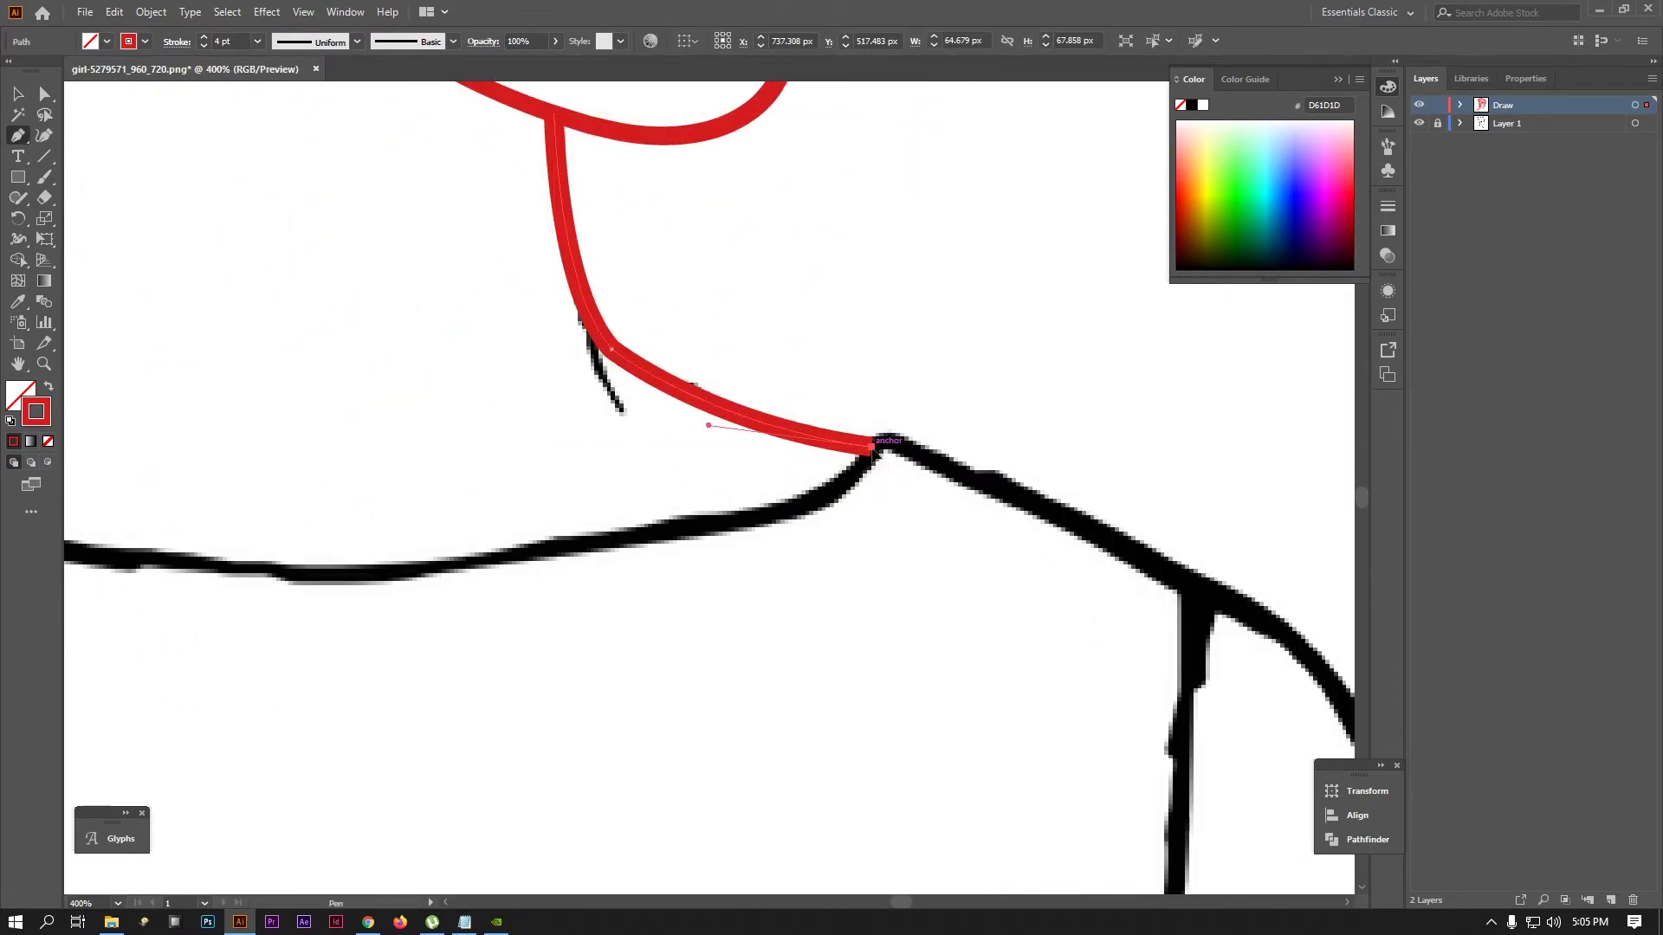
left_click(870, 447)
mouse_move(885, 466)
left_mouse_down()
mouse_move(759, 482)
mouse_move(931, 459)
left_mouse_up()
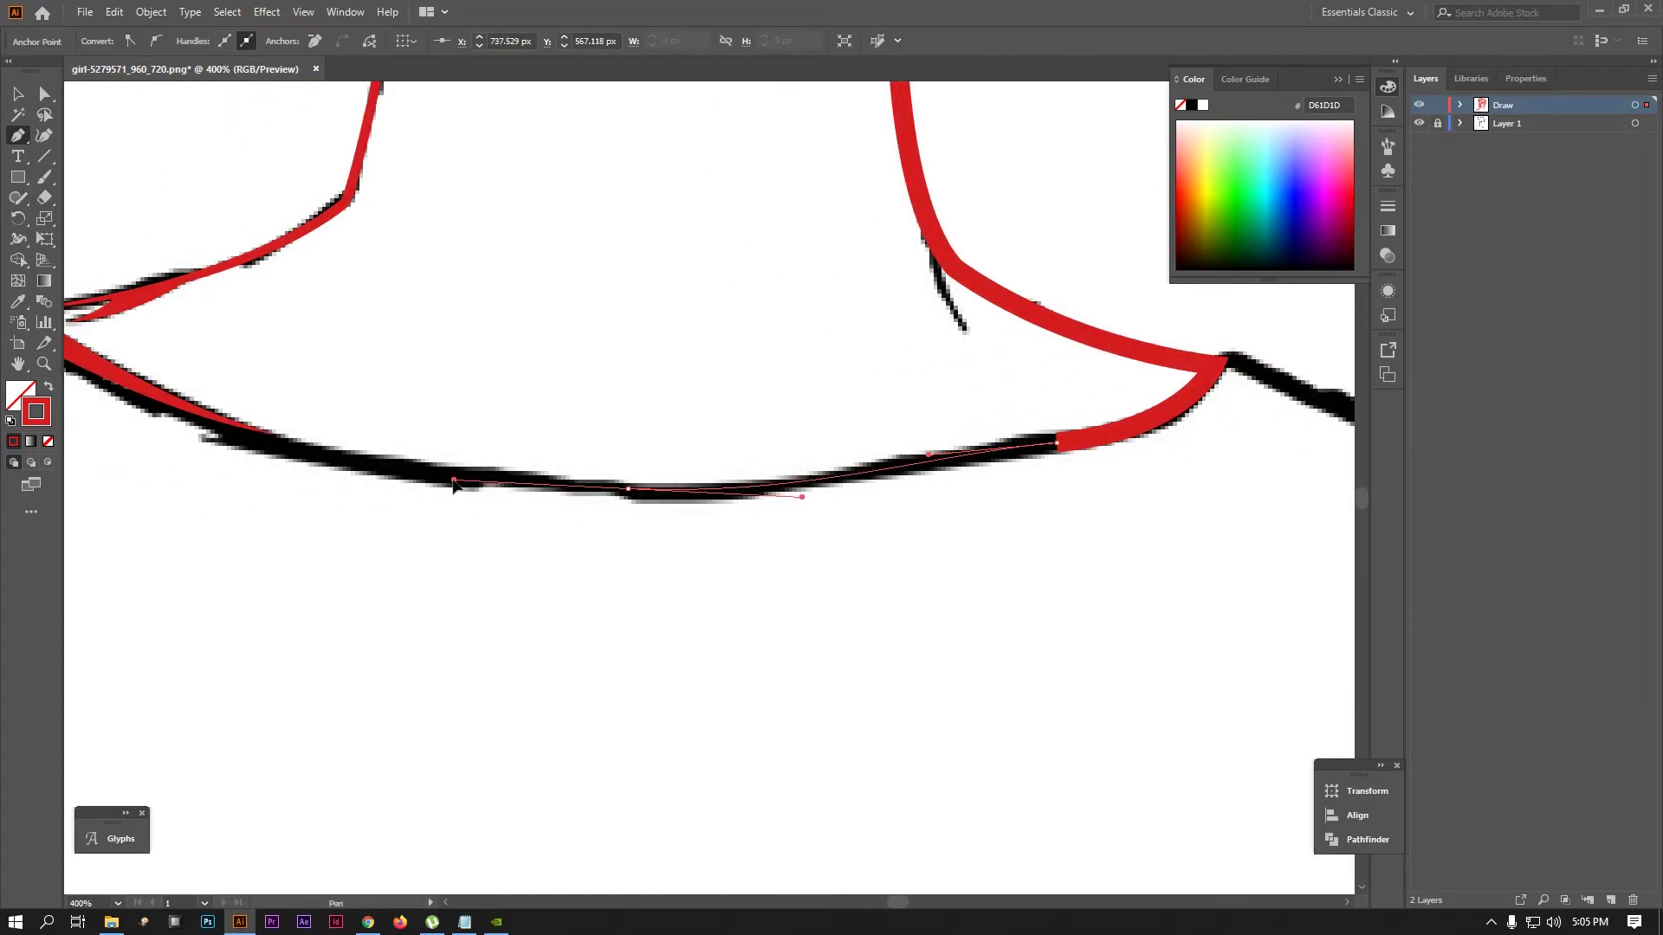
mouse_move(628, 490)
left_mouse_down()
mouse_move(451, 478)
mouse_move(624, 511)
left_mouse_up()
key("ctrl+minus")
key("ctrl+minus")
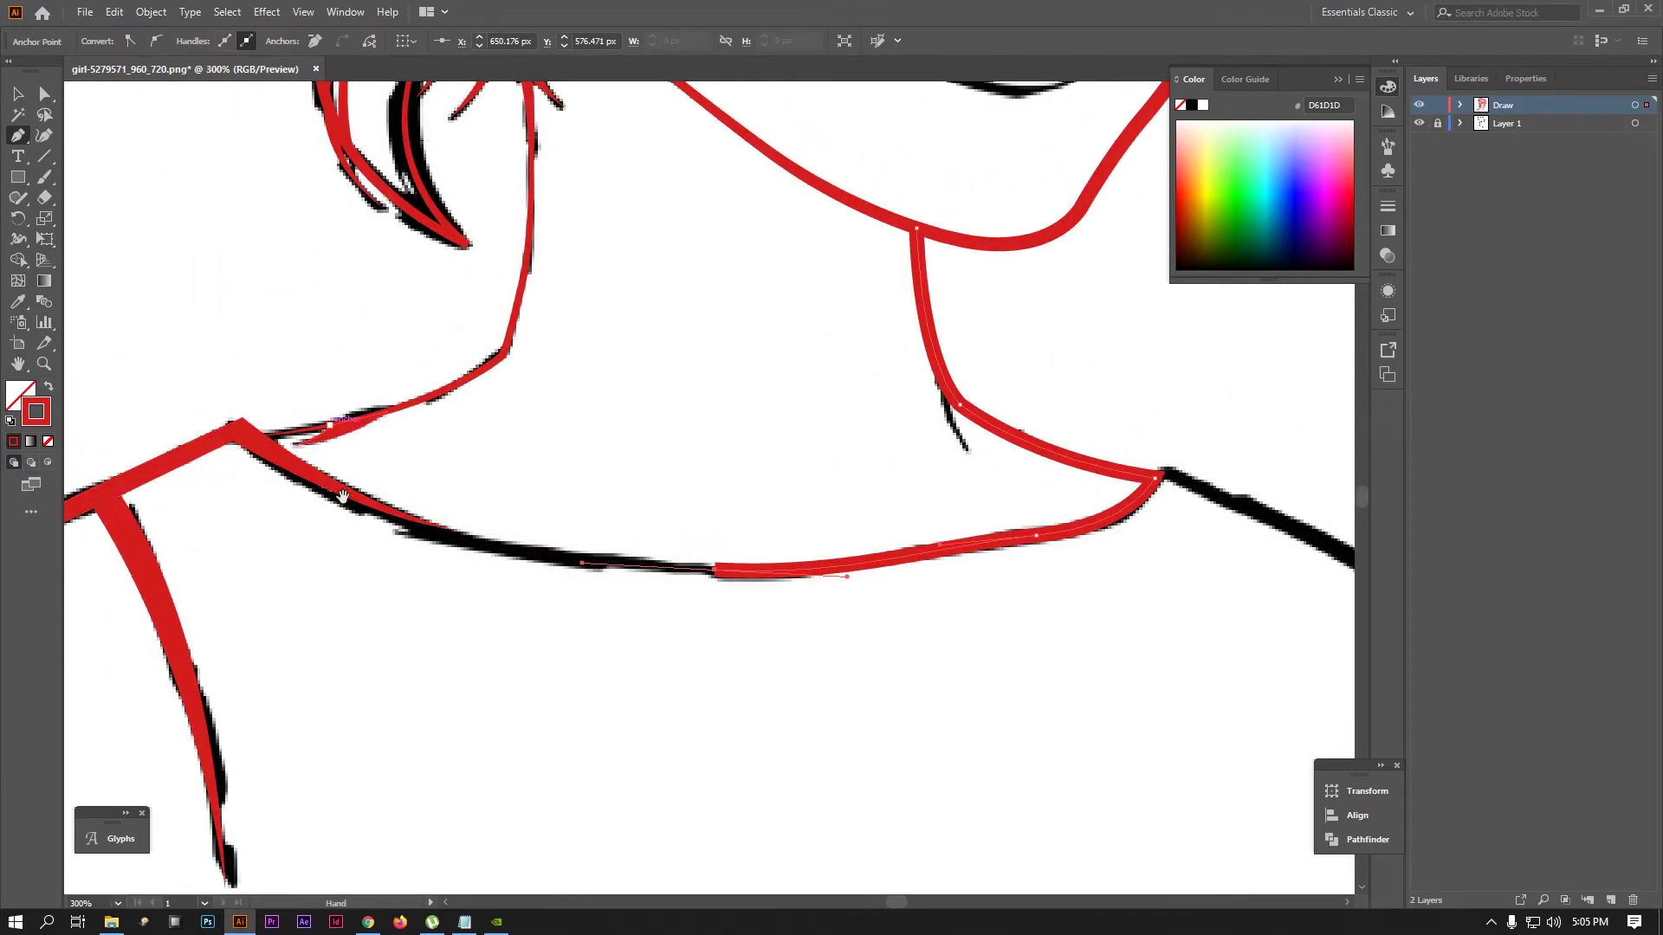
left_click_drag(450, 545, 331, 539)
key("ctrl+plus")
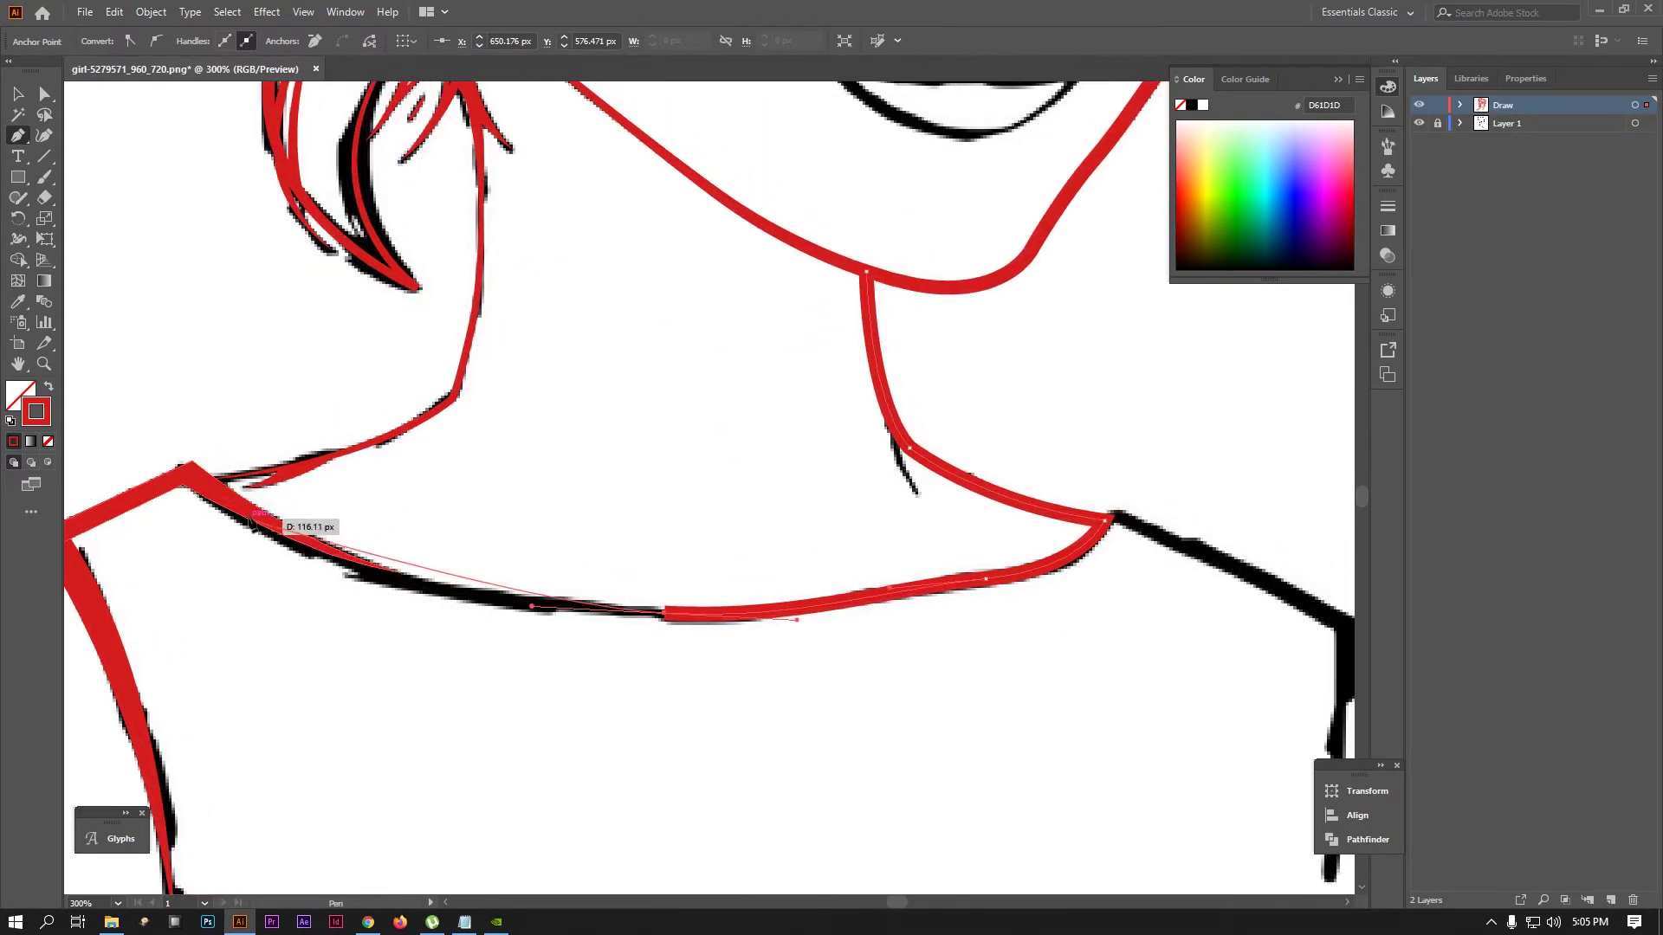
left_click_drag(214, 500, 347, 417)
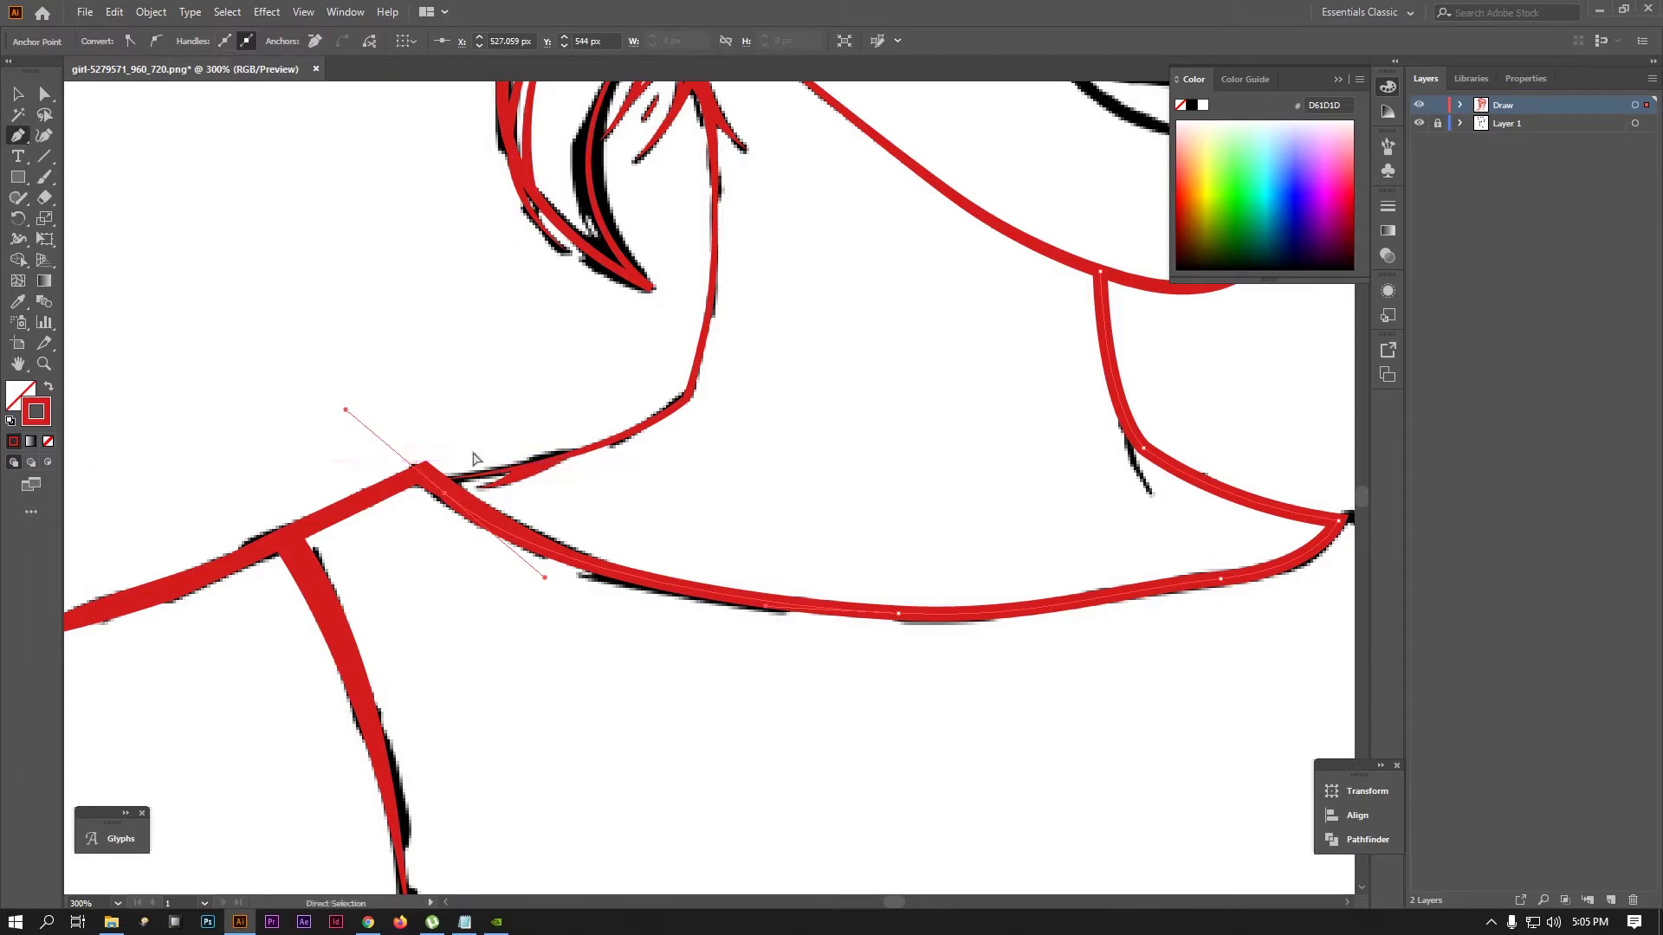
Nudge the shoulder anchor into place with Direct Selection
key("ctrl+plus")
left_click_drag(443, 496, 443, 496)
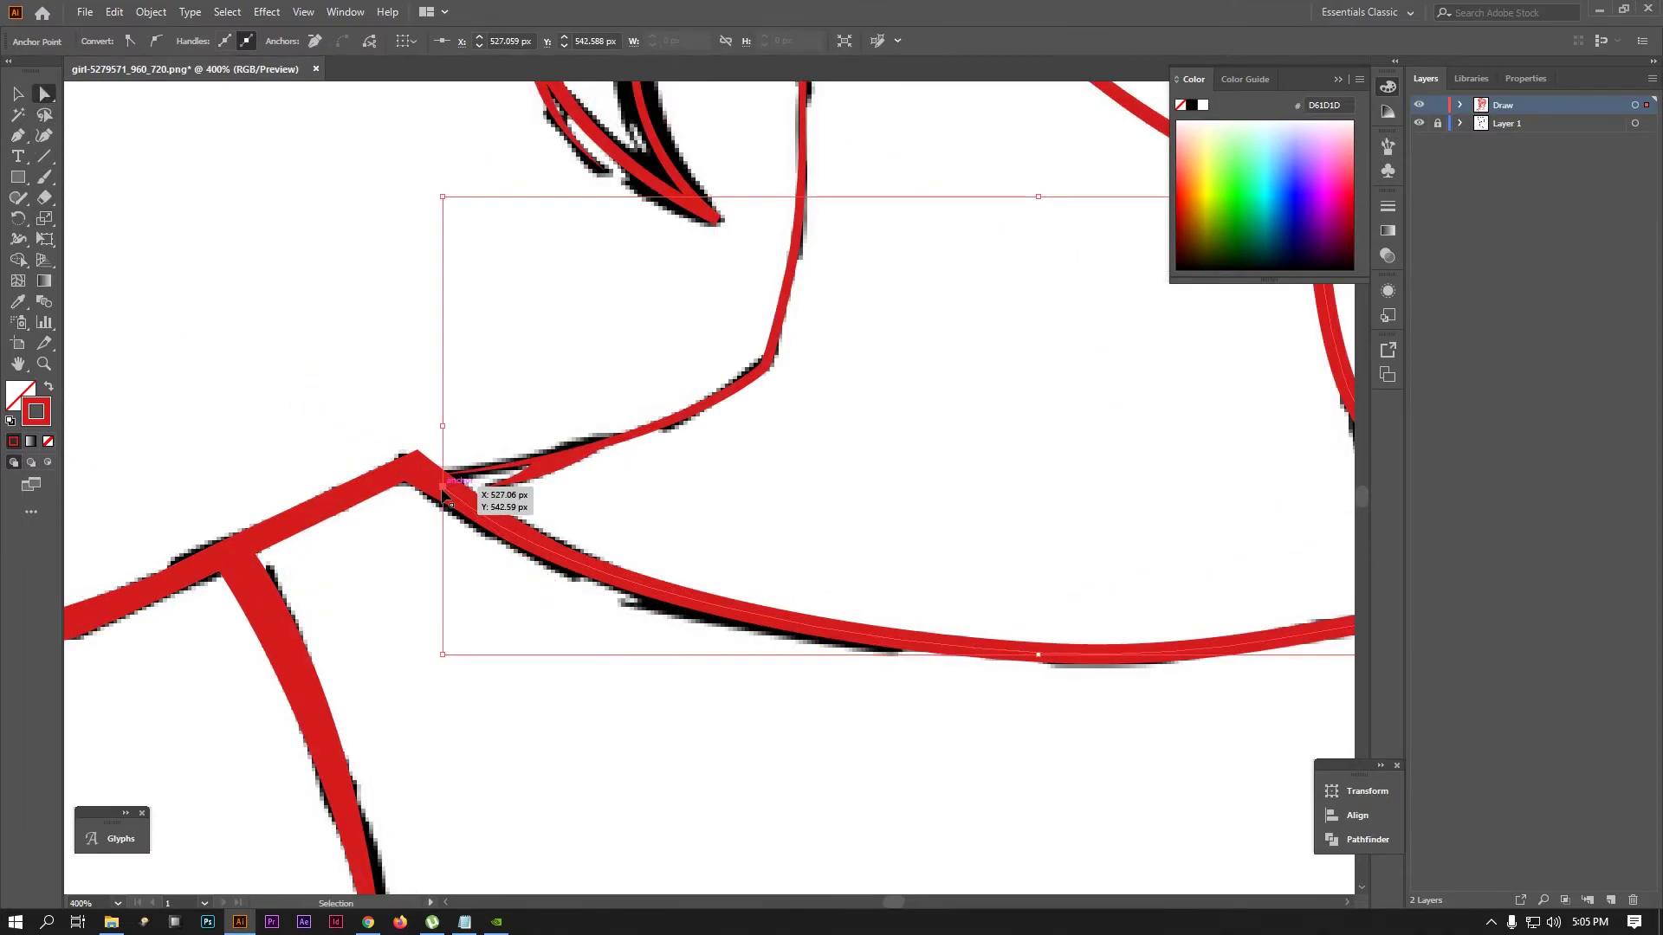
key("ctrl+minus")
key("ctrl+minus")
left_click(686, 444)
Draw a short curved red stroke for the neck crease
key("p")
key("ctrl+plus")
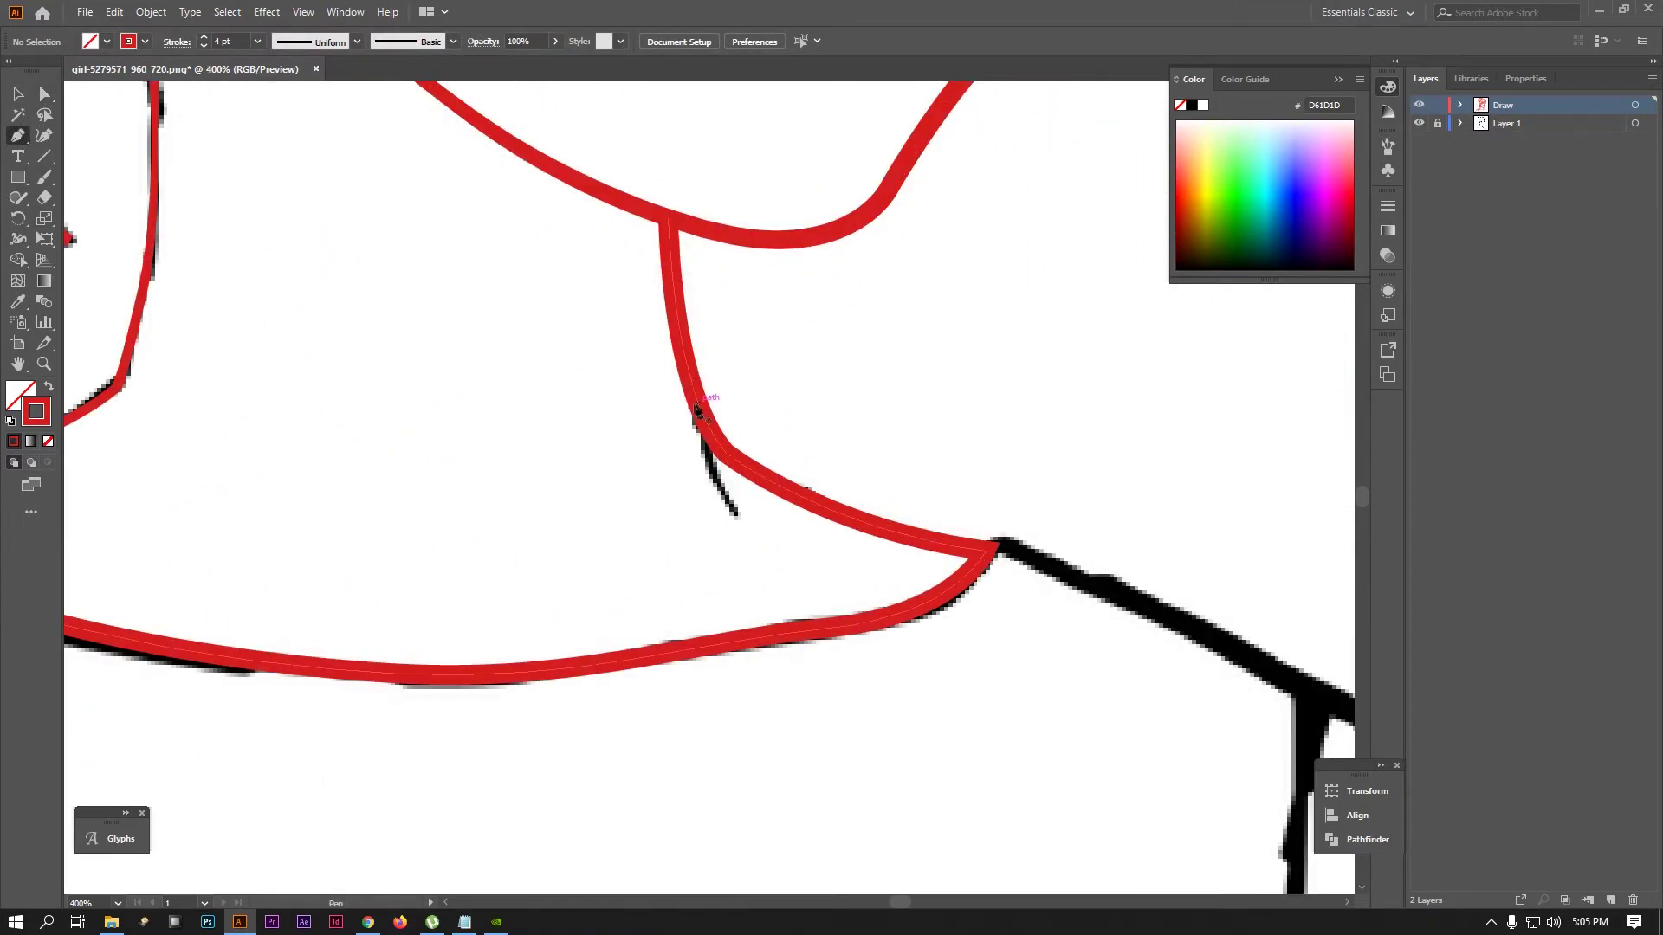
mouse_move(693, 392)
left_mouse_down()
mouse_move(730, 514)
mouse_move(791, 575)
left_mouse_up()
key("ctrl+shift+a")
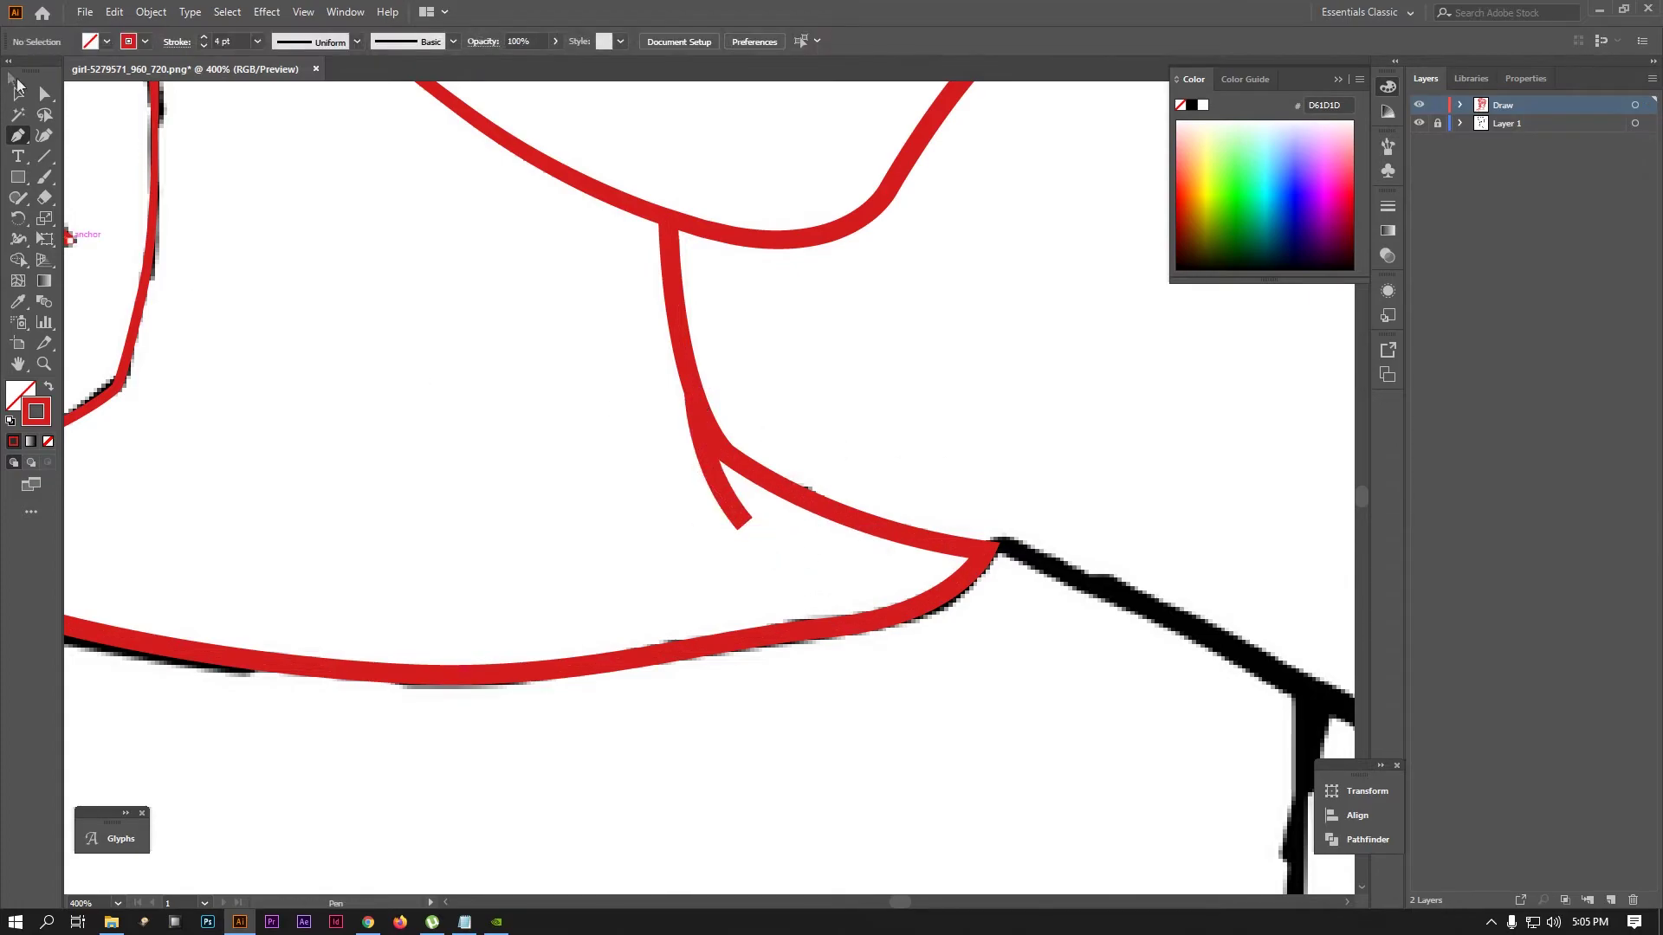
Apply a tapered width profile to the crease stroke and adjust its weight
left_click(737, 517)
left_click(357, 42)
left_click(303, 165)
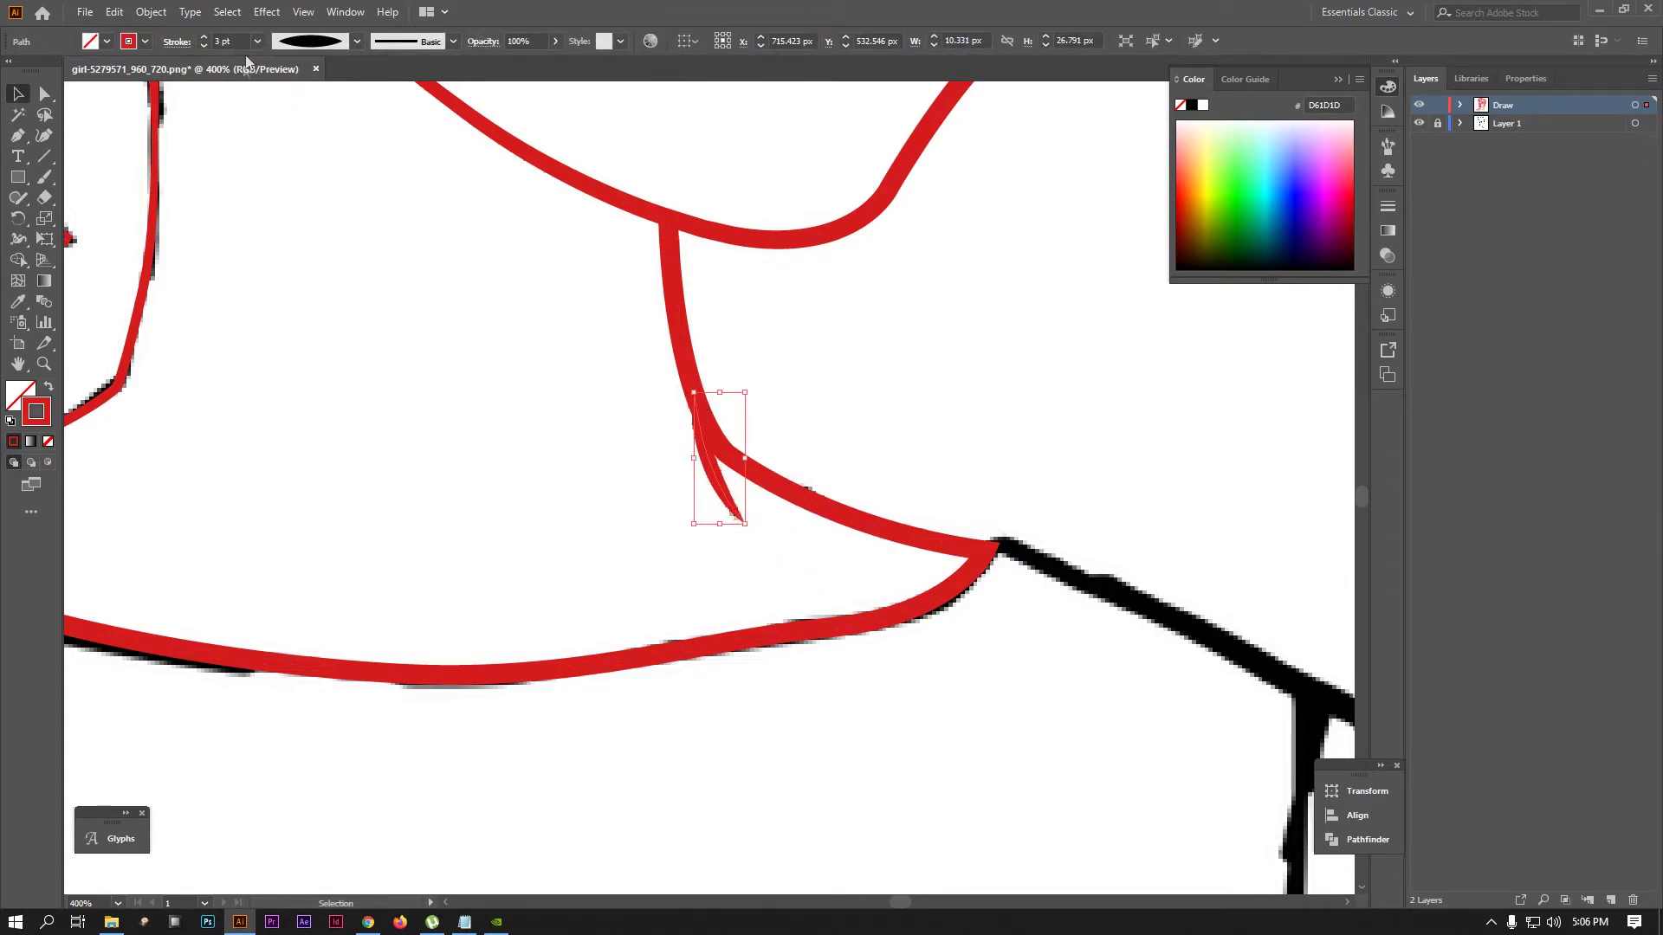
left_click(204, 45)
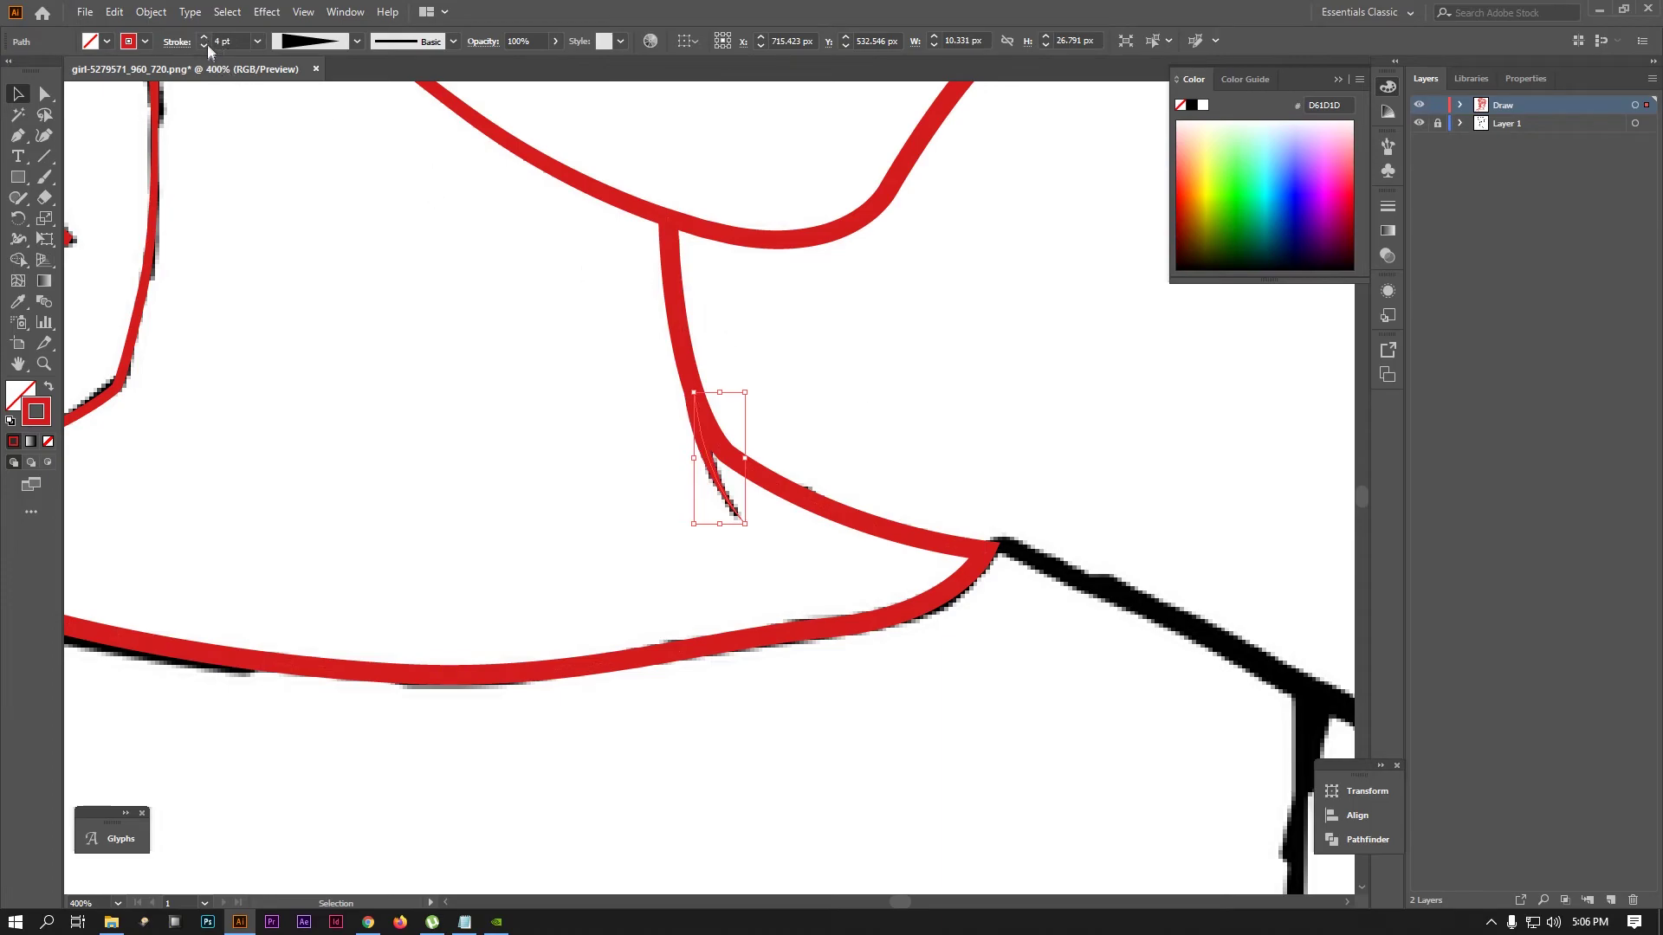
key("ctrl+shift+a")
key("p")
key("ctrl+minus")
key("ctrl+minus")
key("ctrl+plus")
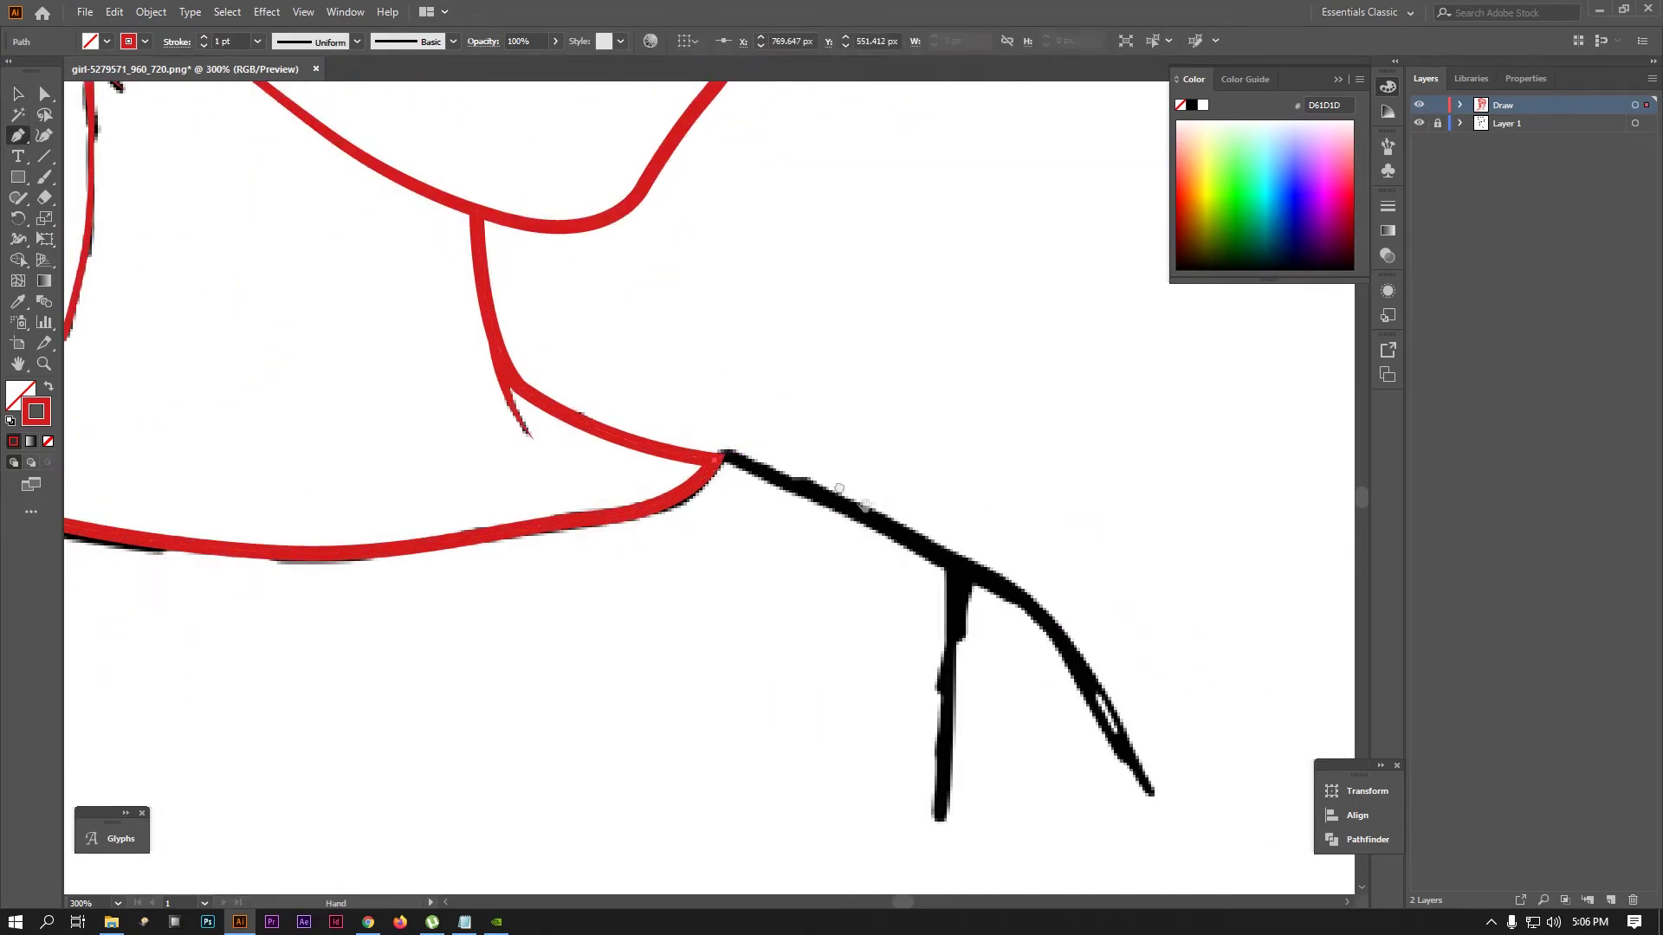
Trace the right upper shoulder line in red to the shoulder tip
mouse_move(839, 489)
left_mouse_down()
mouse_move(647, 380)
mouse_move(604, 384)
left_mouse_up()
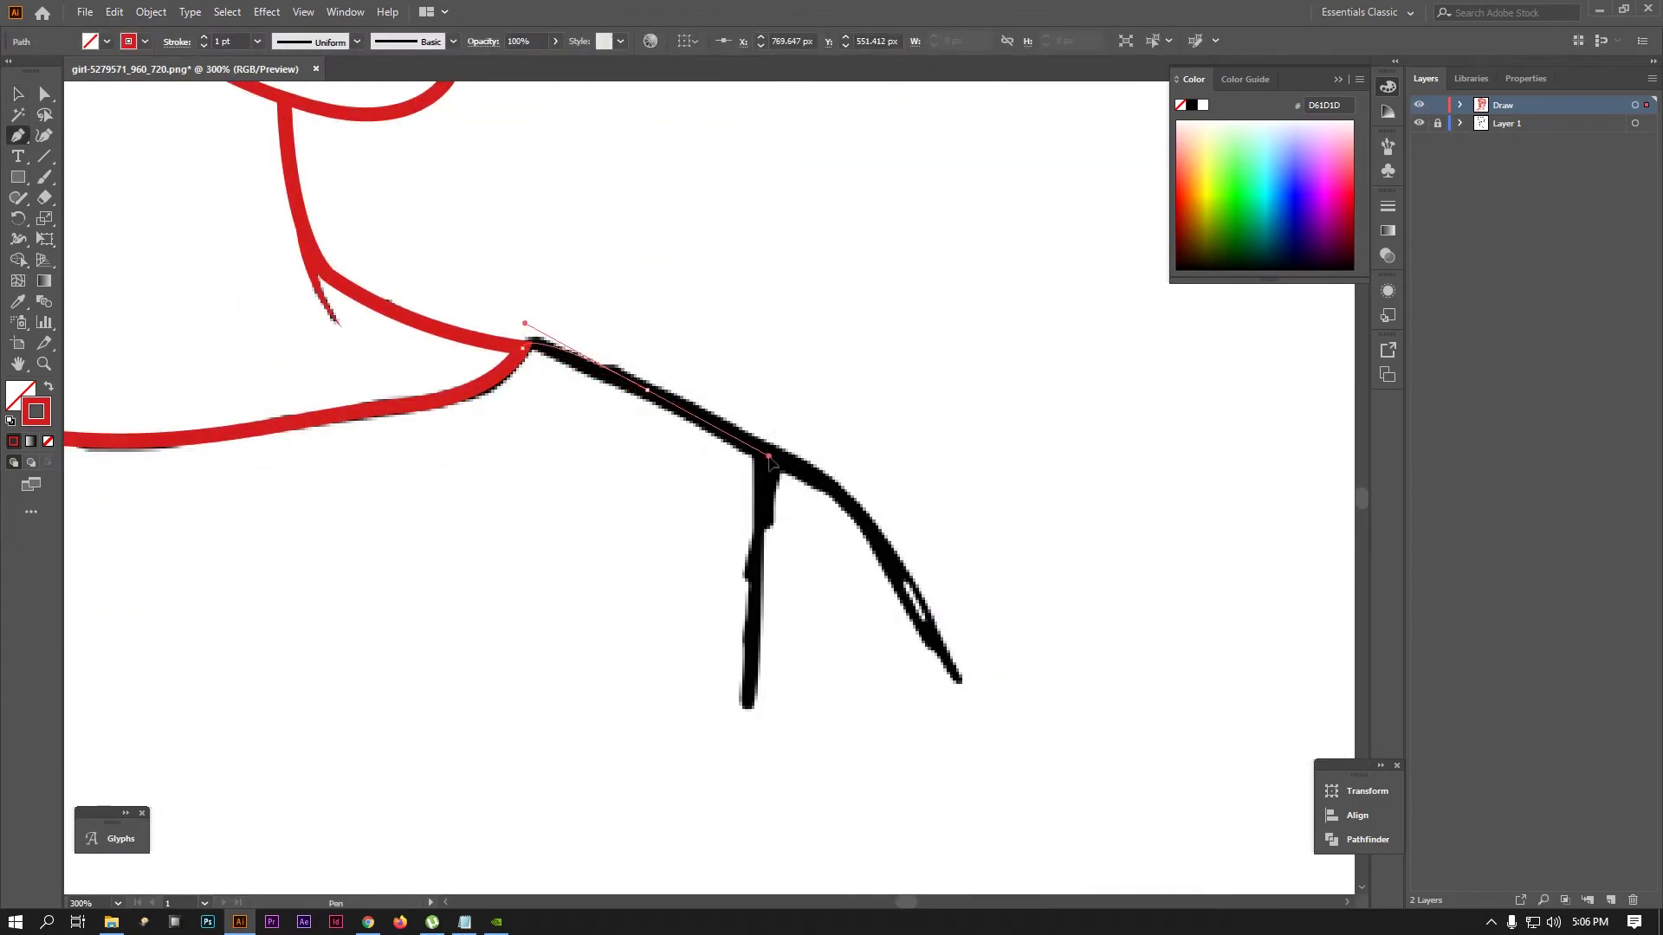
key("ctrl+z")
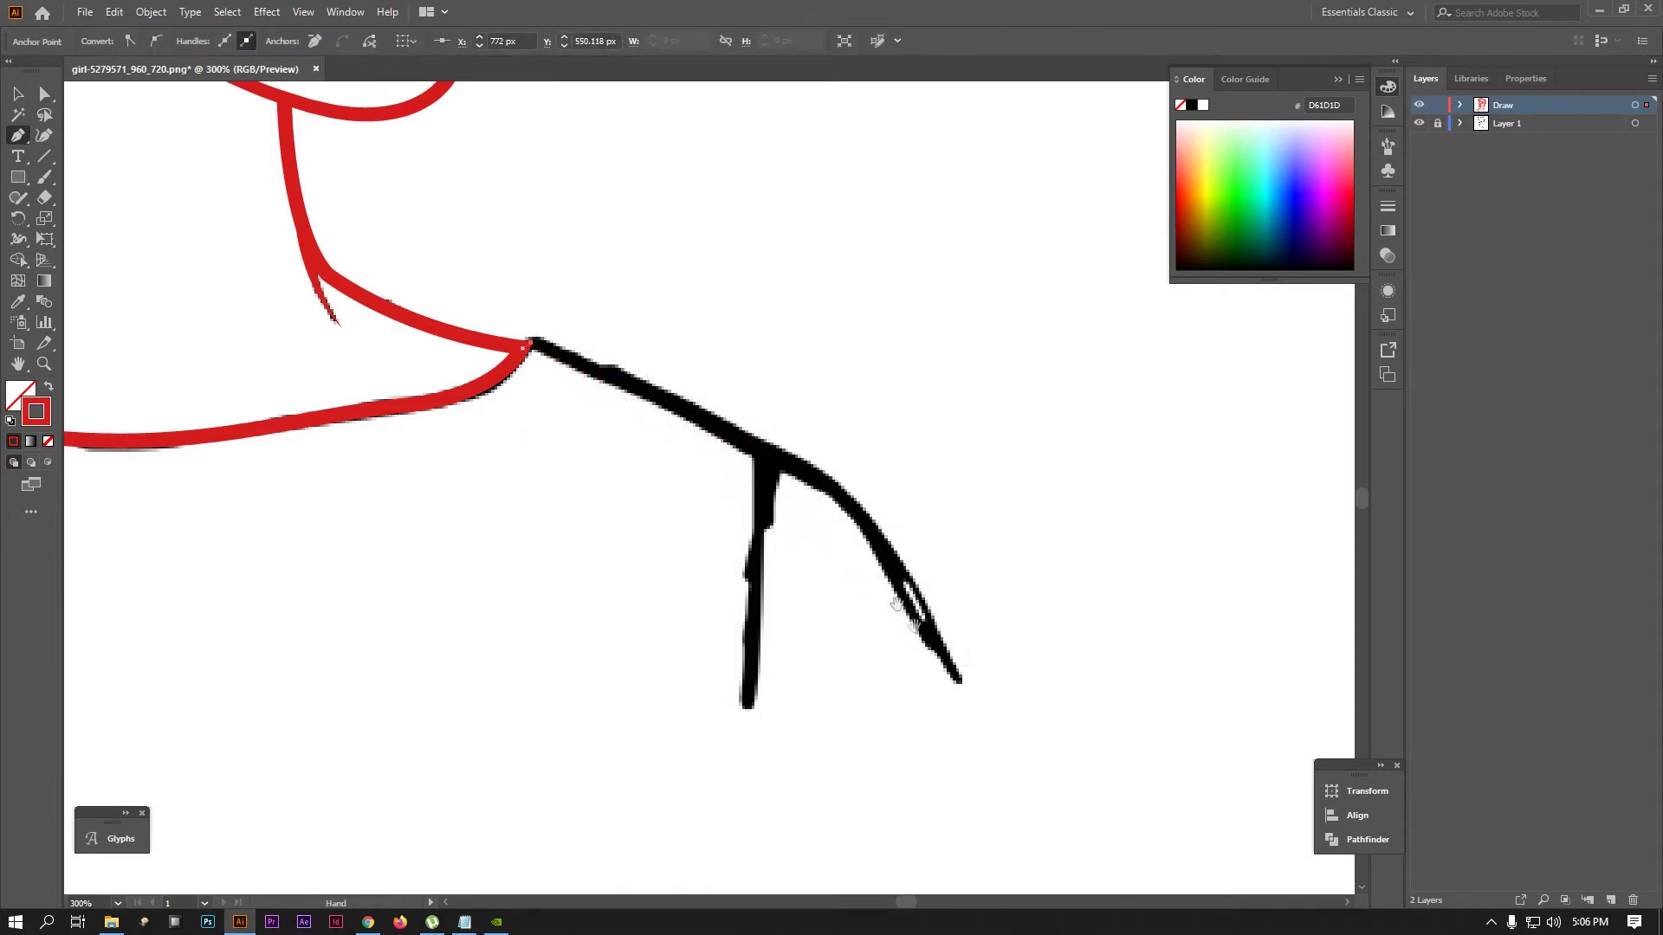
left_click_drag(905, 615, 797, 497)
left_click_drag(854, 568, 947, 806)
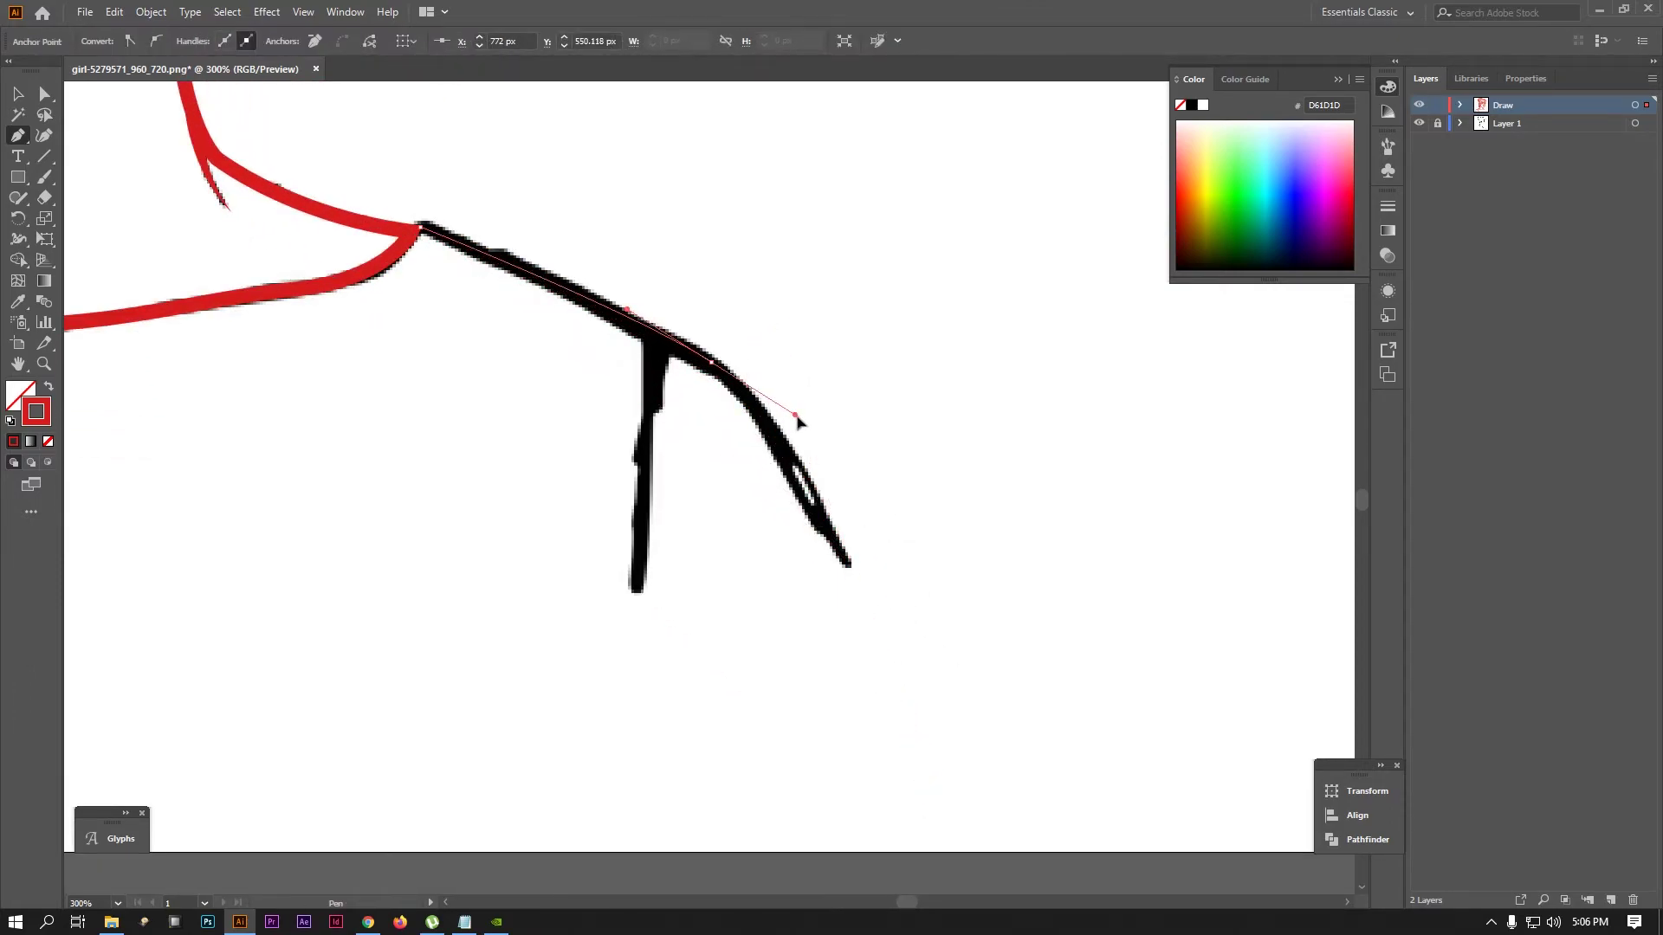
left_click_drag(850, 564, 852, 571)
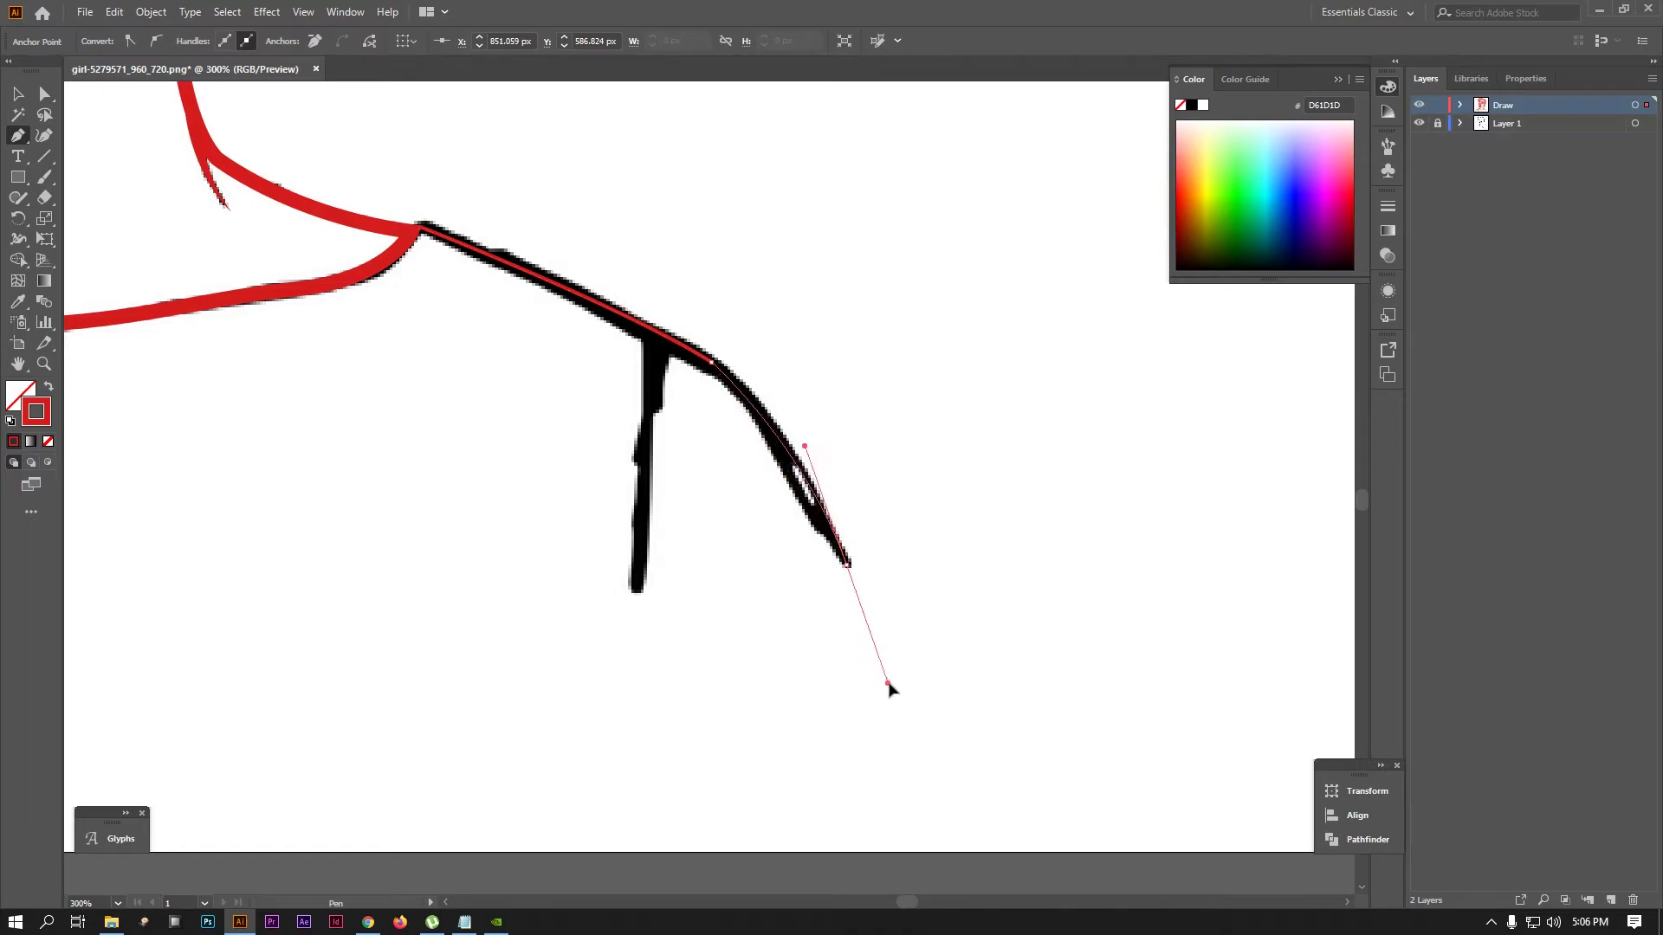
key("v")
left_click(449, 245)
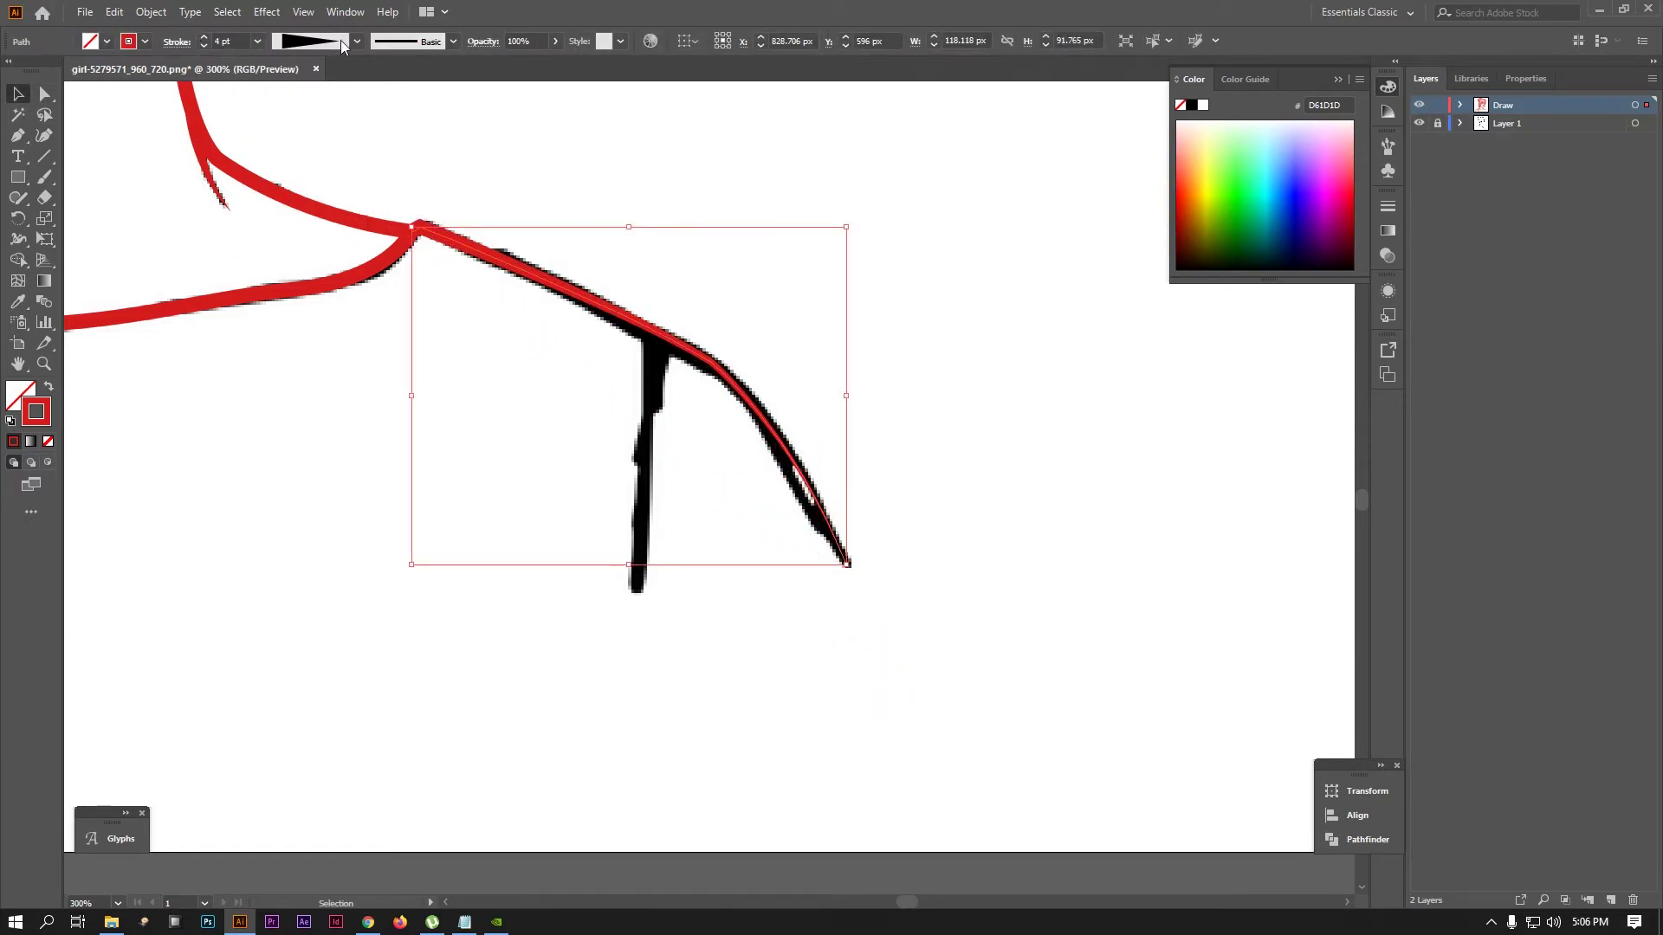
left_click(485, 173)
scroll(485, 173, "down", 1)
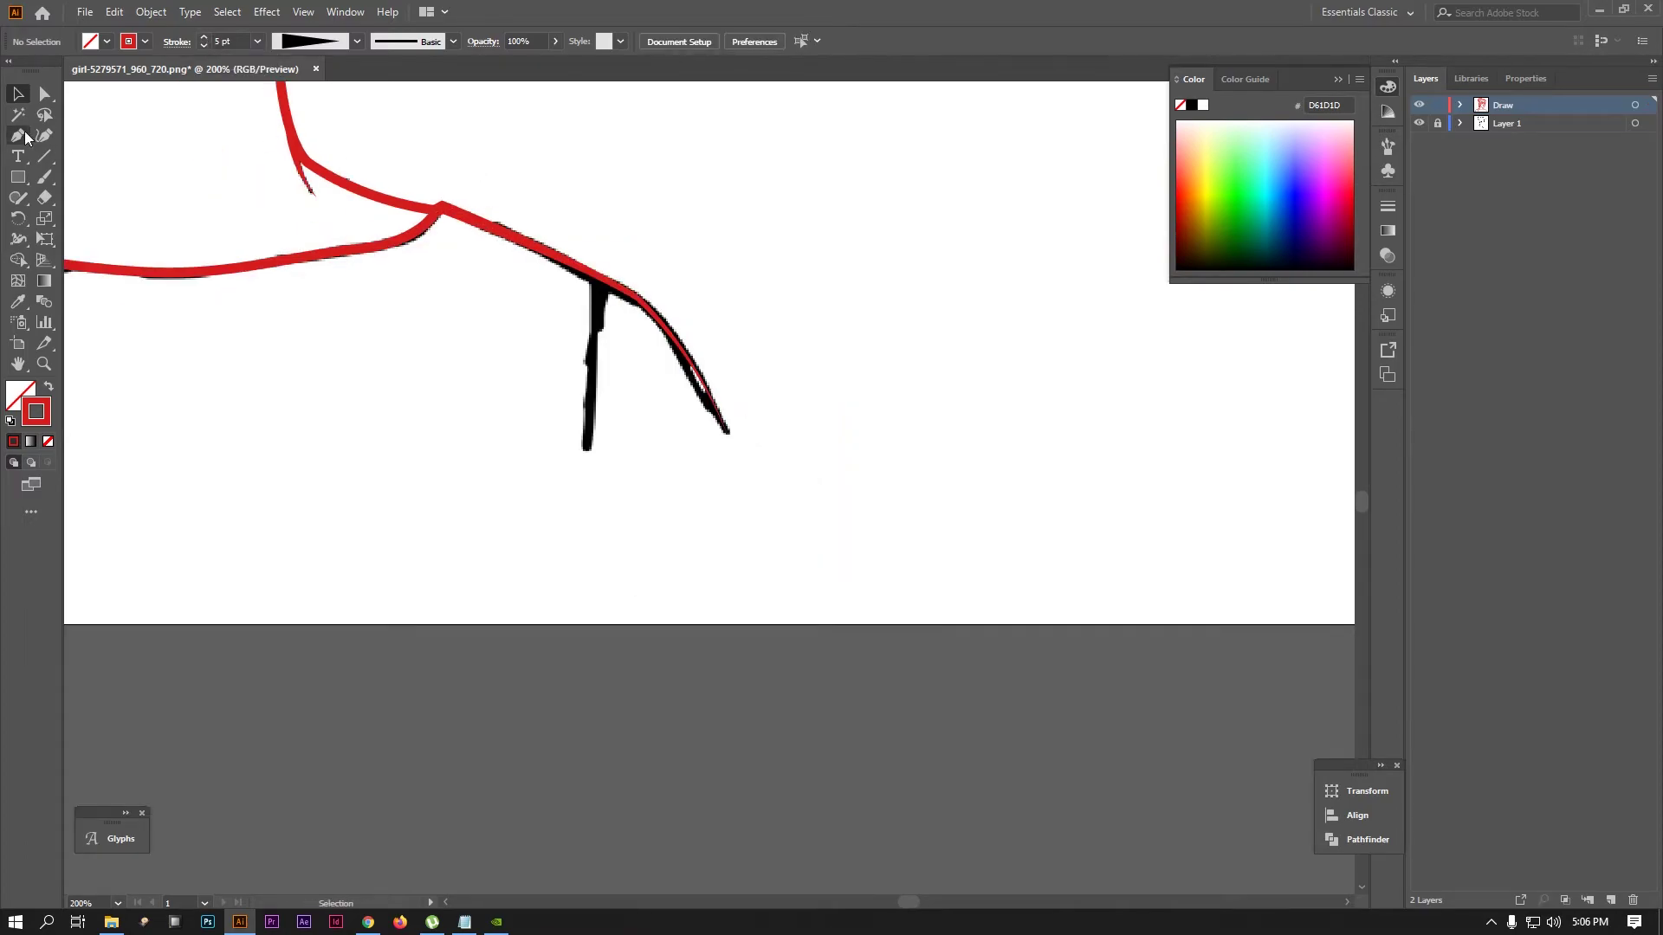
Draw the hanging strap as a closed shape and fill it red
left_click(591, 273)
left_click_drag(581, 452, 574, 502)
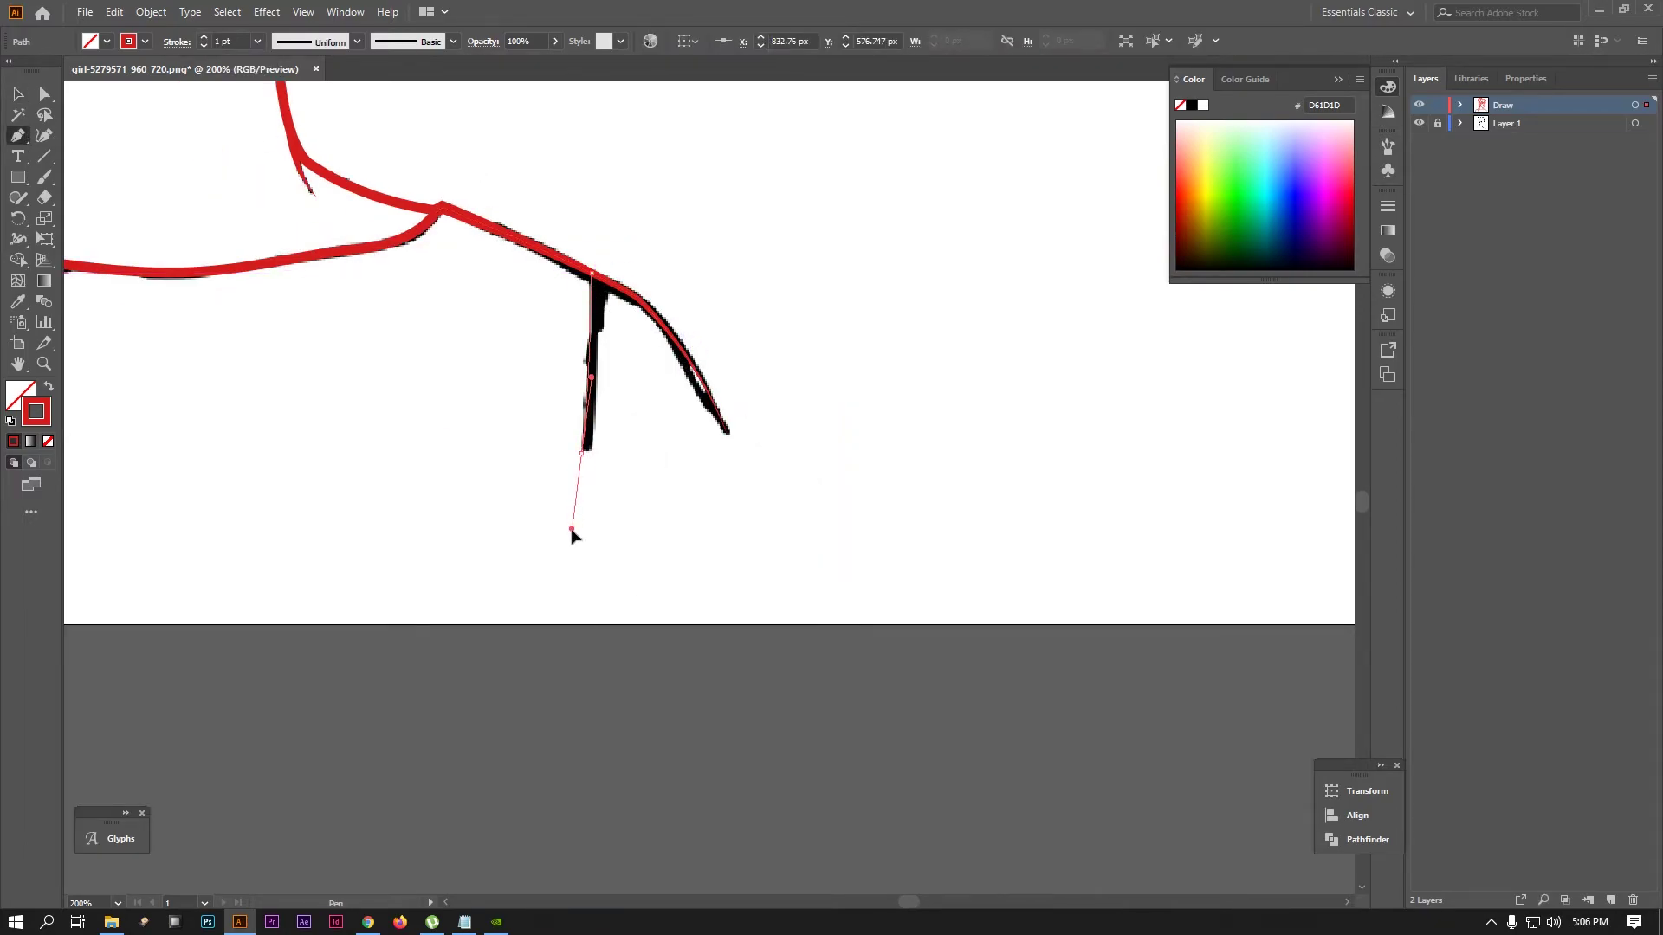
left_click(599, 277)
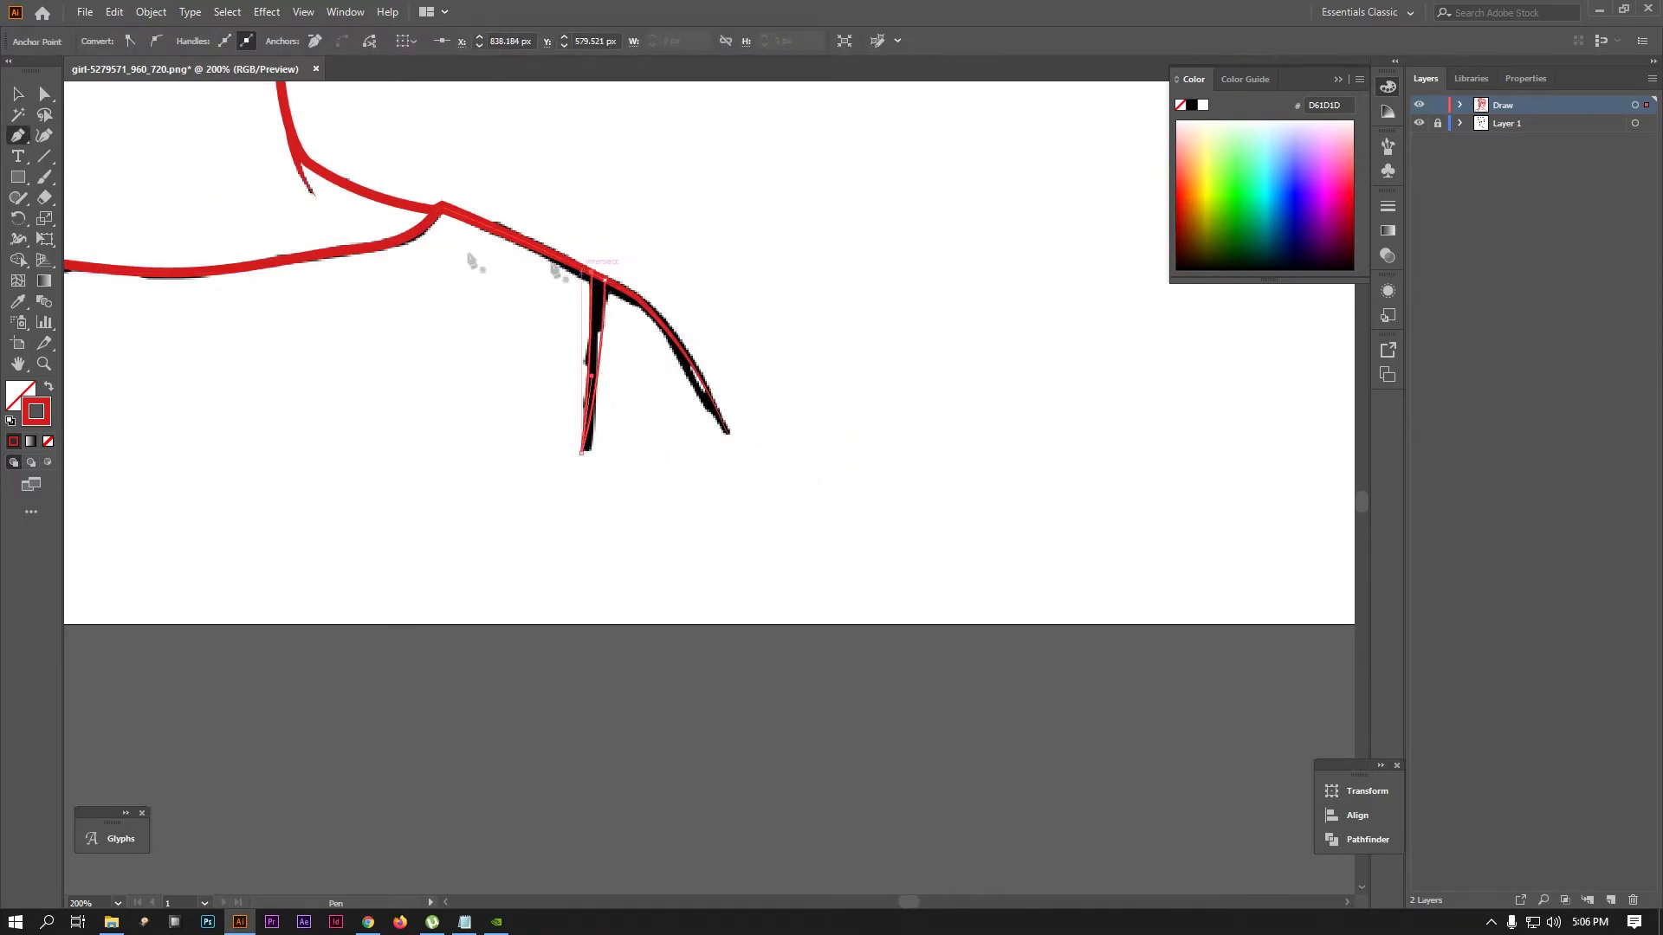
left_click(49, 389)
left_click(622, 394, "ctrl")
scroll(622, 394, "down", 1)
Trace the upper lip contour from the left corner to the right corner
scroll(397, 397, "down", 1)
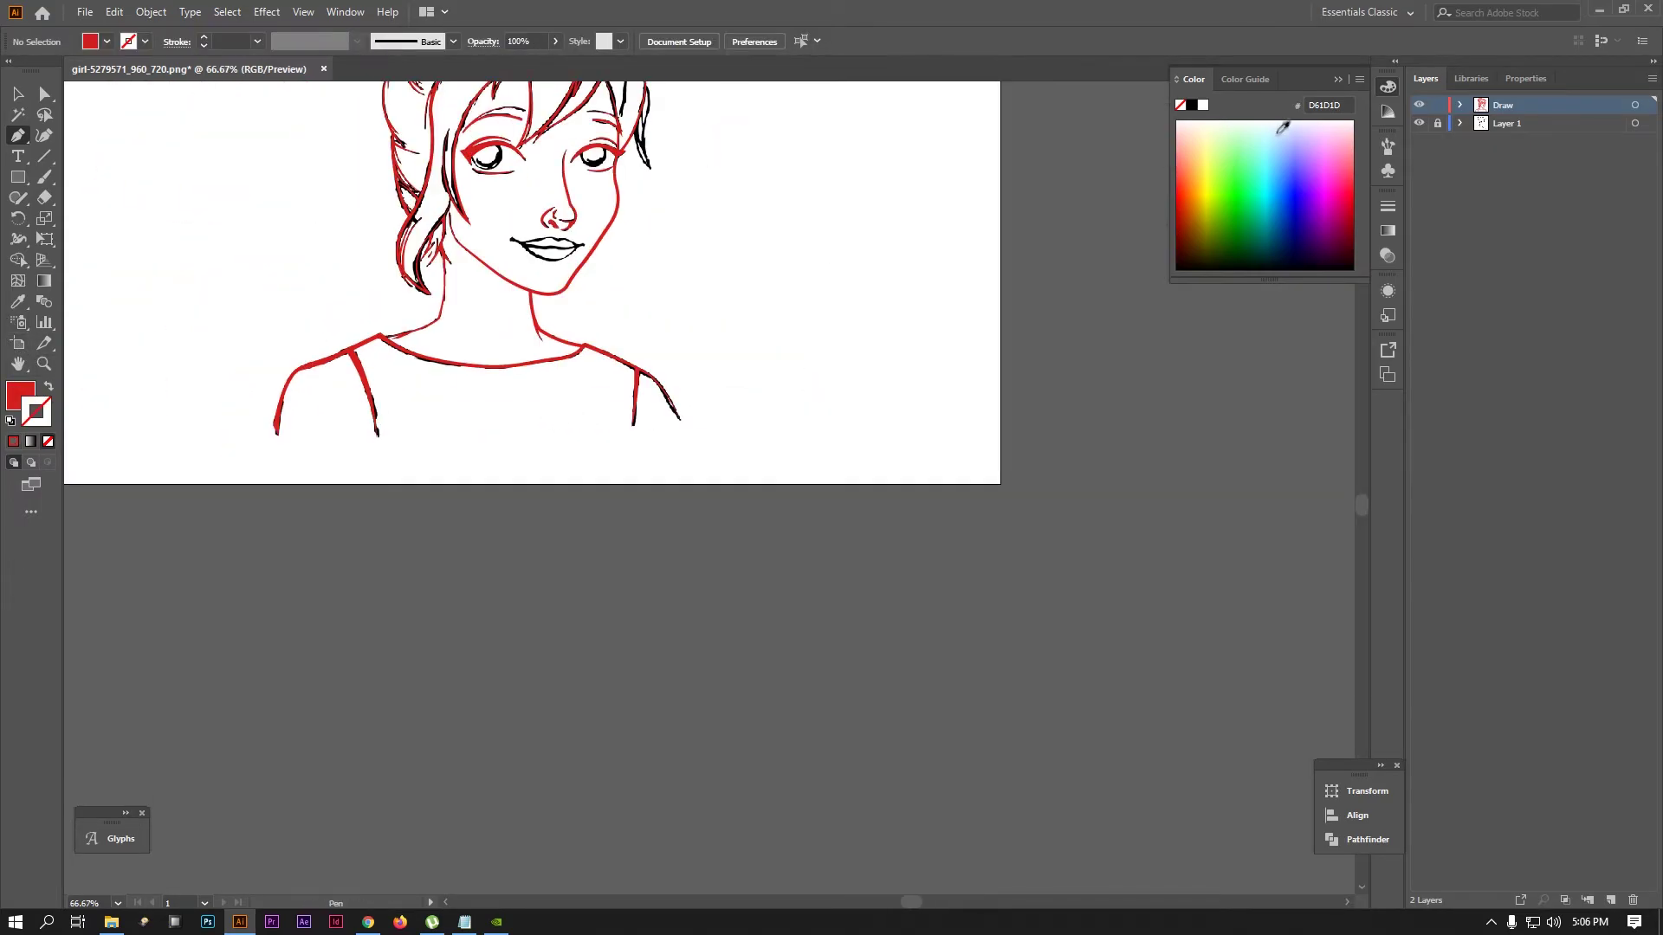
scroll(512, 240, "up", 3)
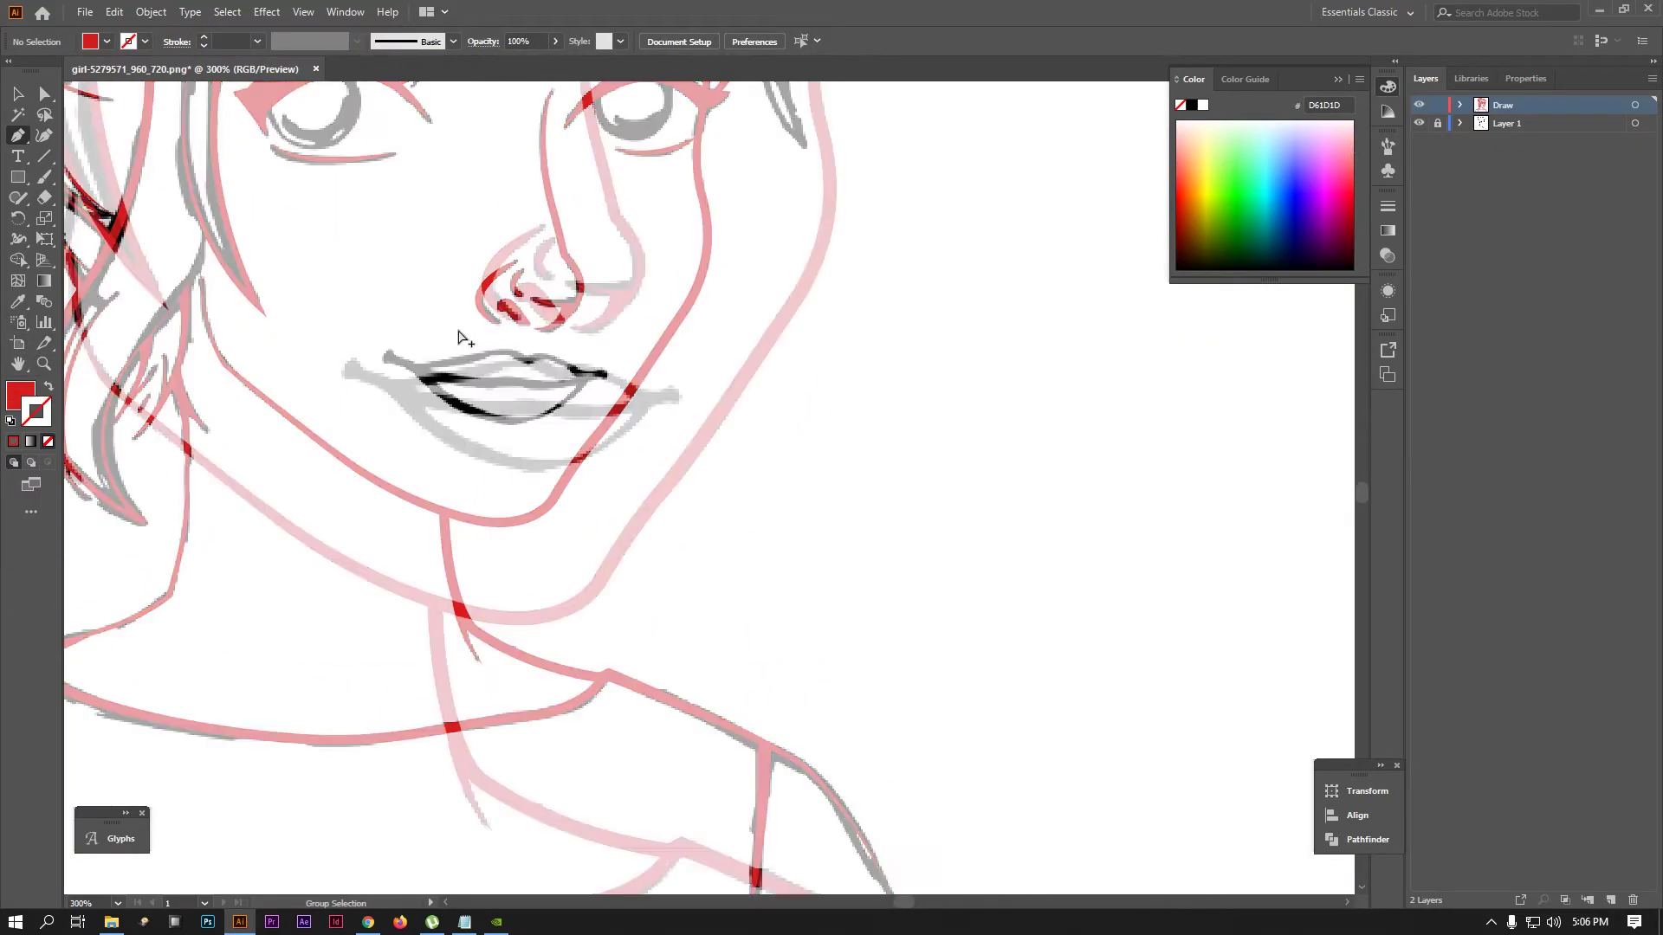
scroll(463, 341, "up", 2)
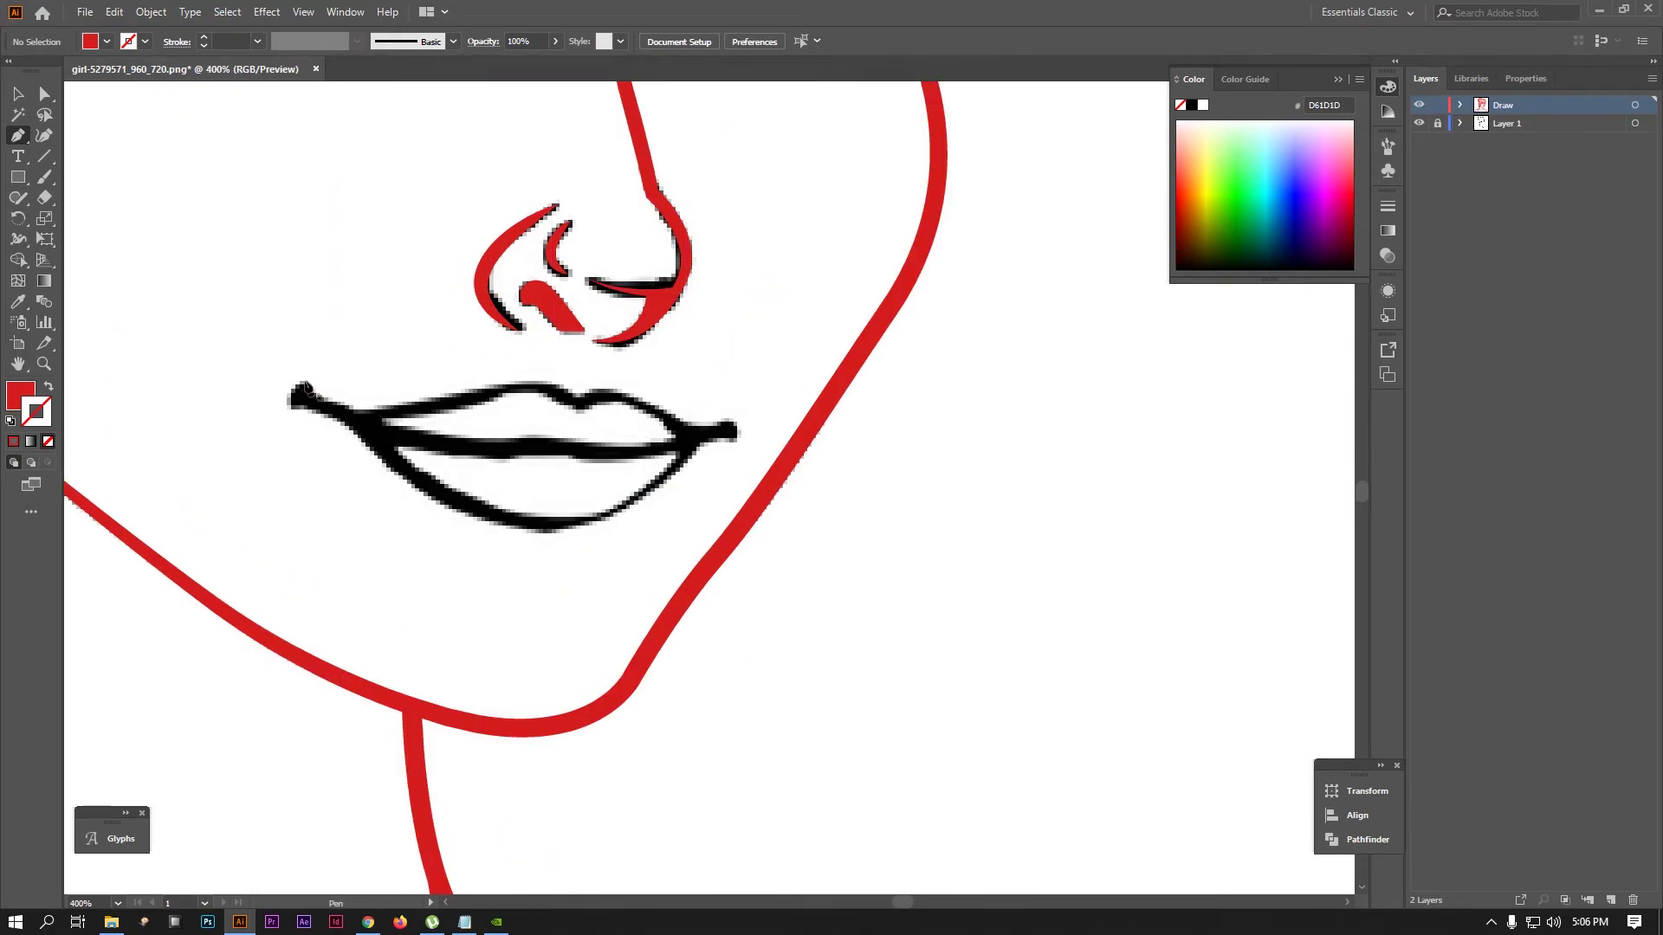
left_click(304, 382)
mouse_move(377, 408)
left_mouse_down()
mouse_move(679, 409)
mouse_move(626, 396)
left_mouse_up()
left_click(580, 399)
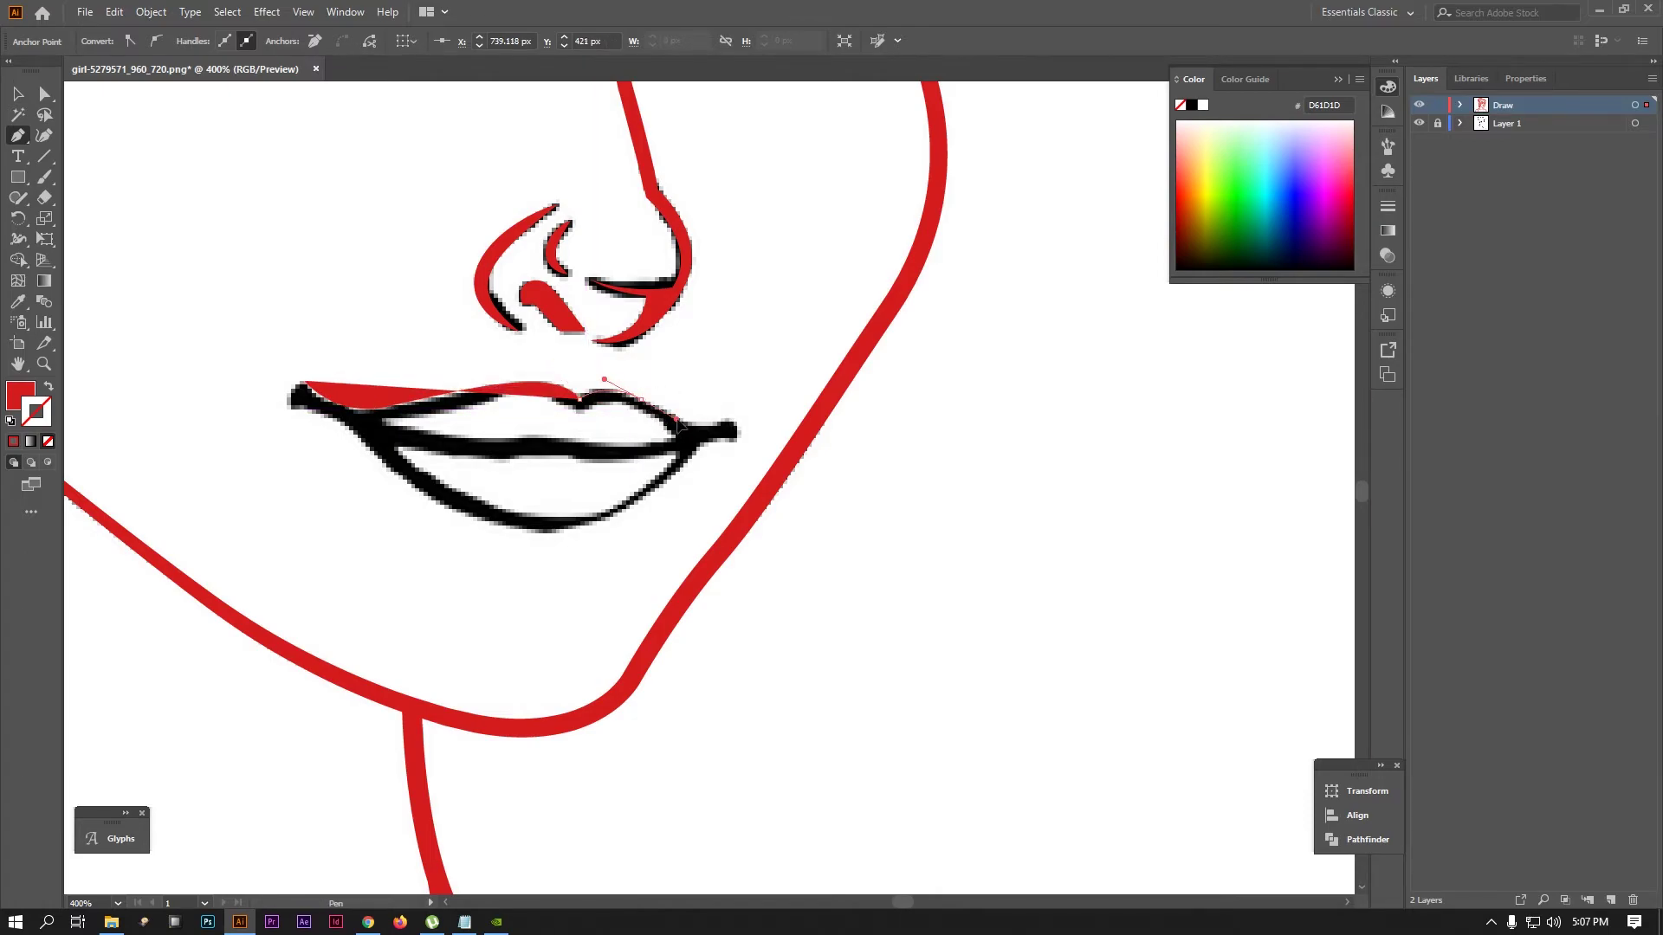
mouse_move(737, 428)
left_mouse_down()
mouse_move(742, 448)
mouse_move(711, 445)
mouse_move(563, 533)
left_mouse_up()
left_click(732, 429)
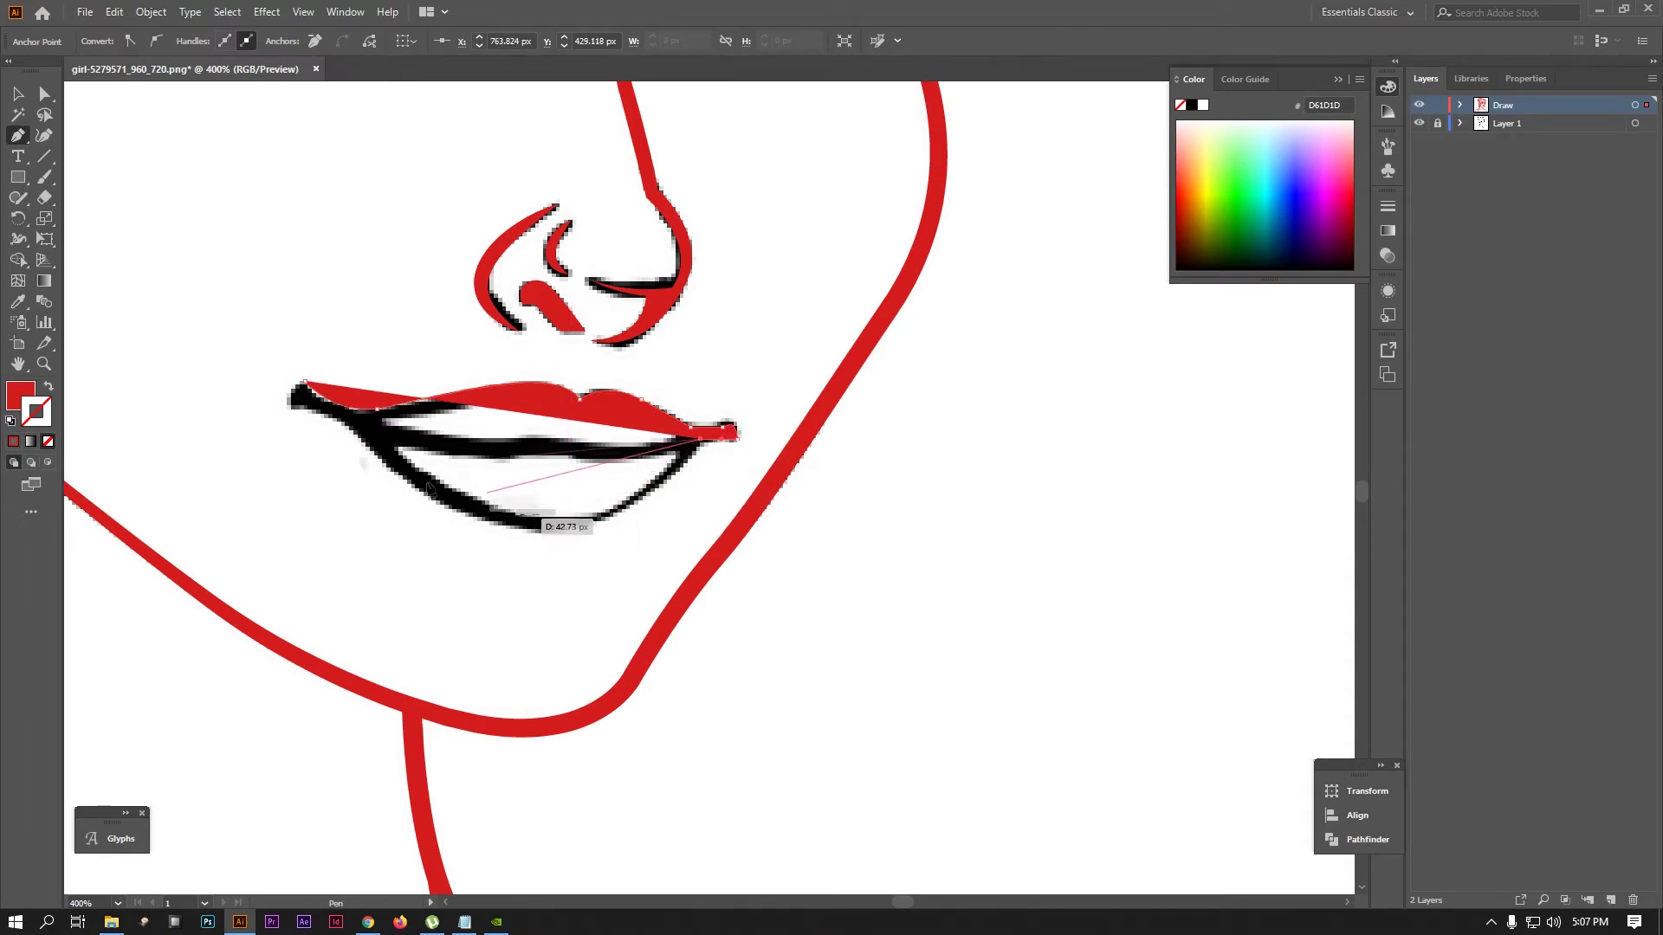
Switch to a red outline and curve the path back along the lower lip
key("shift+x")
mouse_move(700, 440)
left_mouse_down()
mouse_move(488, 528)
mouse_move(535, 537)
left_mouse_up()
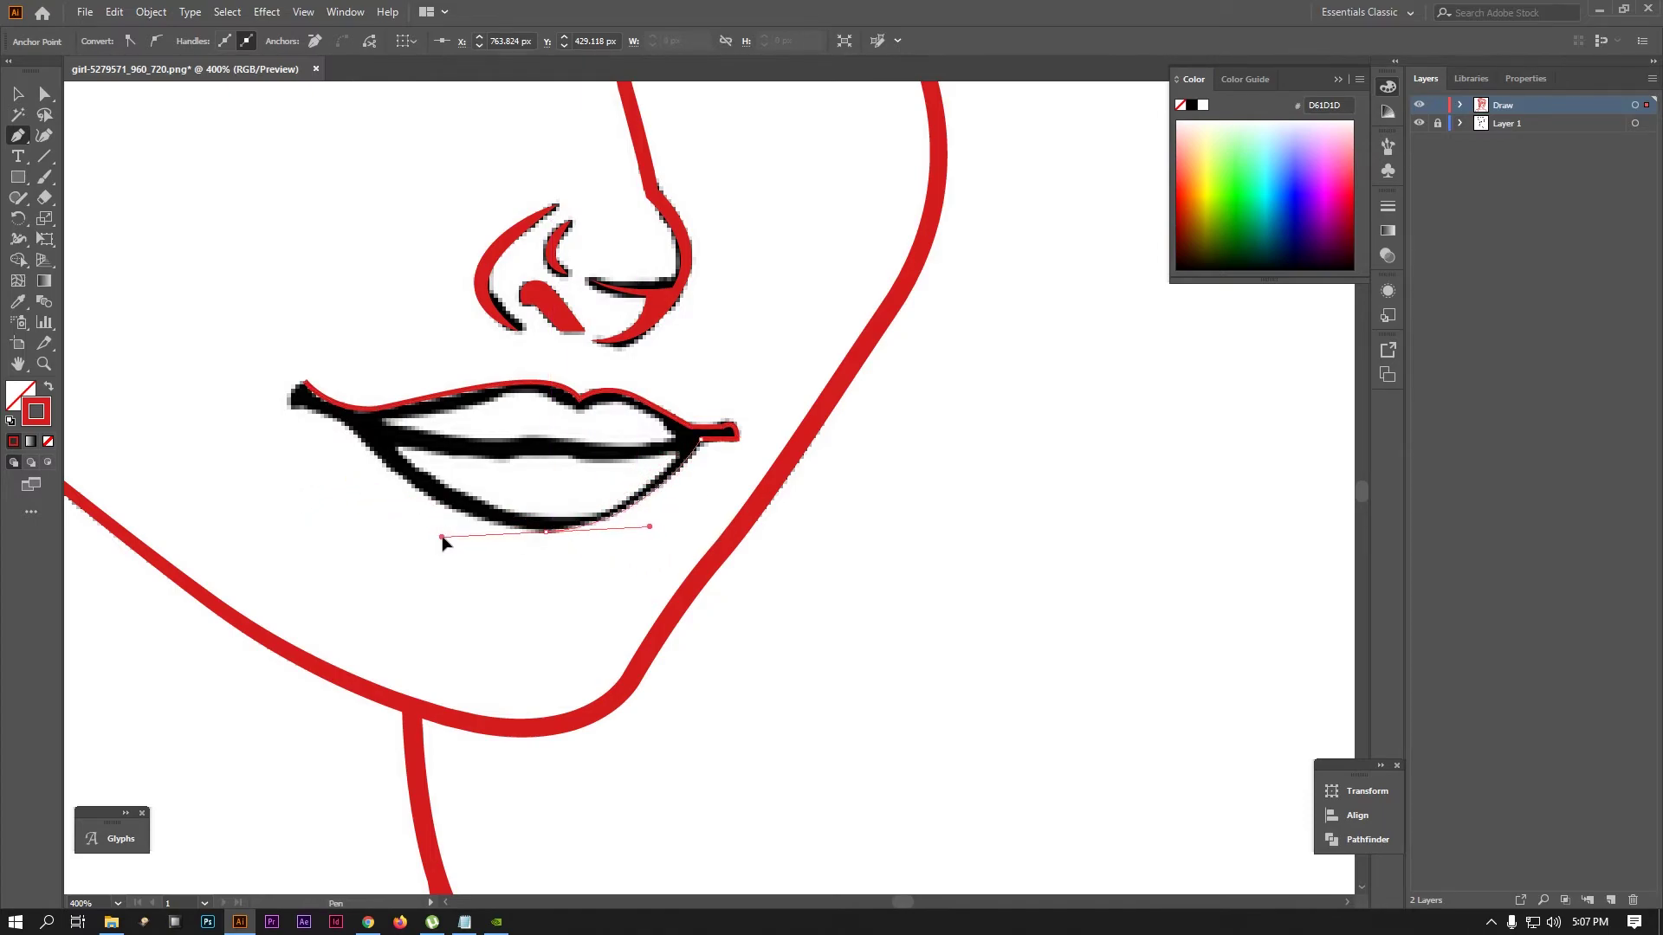
mouse_move(360, 438)
left_mouse_down()
mouse_move(268, 344)
mouse_move(342, 427)
mouse_move(251, 413)
left_mouse_up()
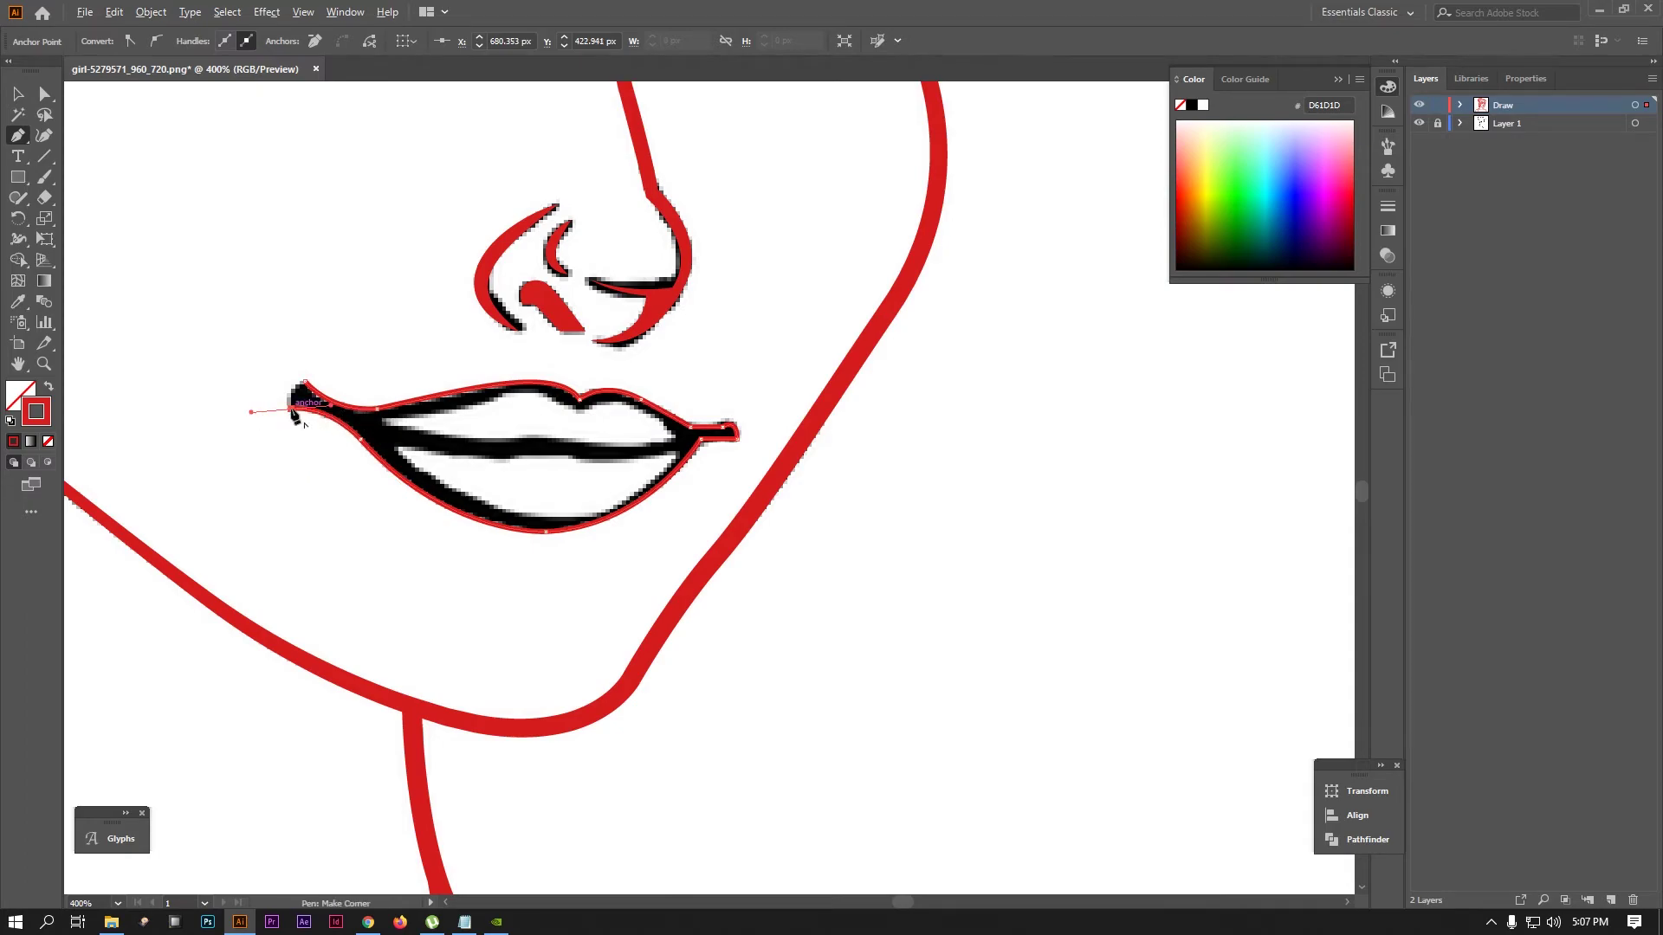
left_click(398, 452)
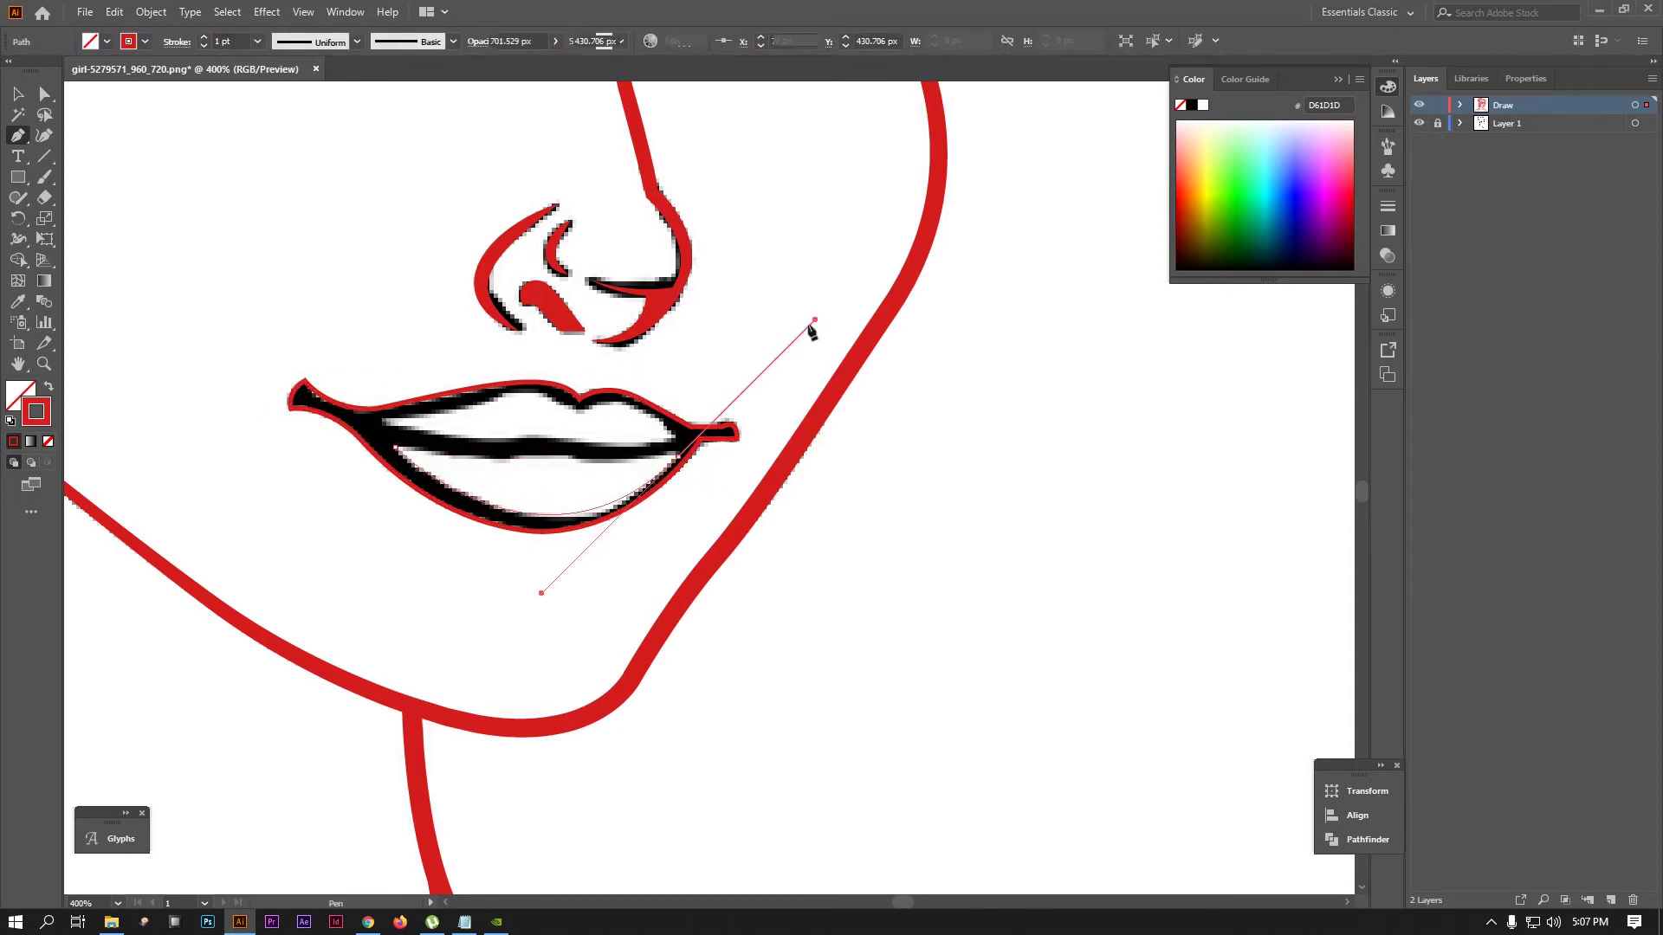
Trace the lower lip's bottom curve and inner lower-lip line in red
mouse_move(799, 343)
left_mouse_down()
mouse_move(667, 520)
mouse_move(682, 467)
left_mouse_up()
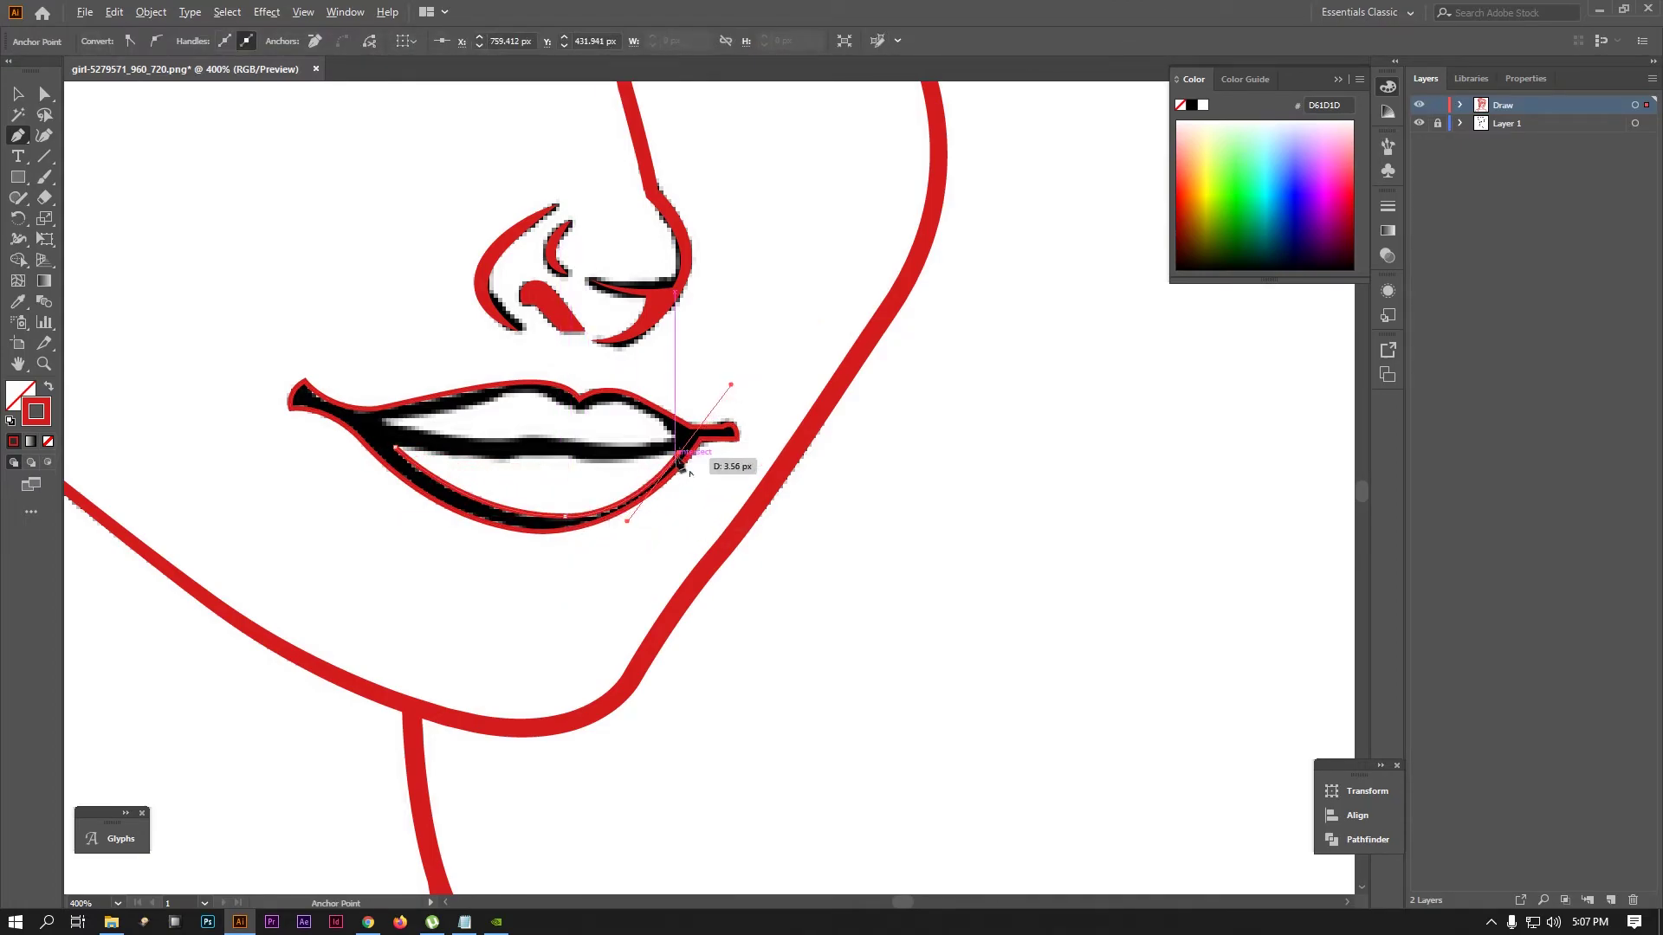
left_click_drag(532, 458, 568, 458)
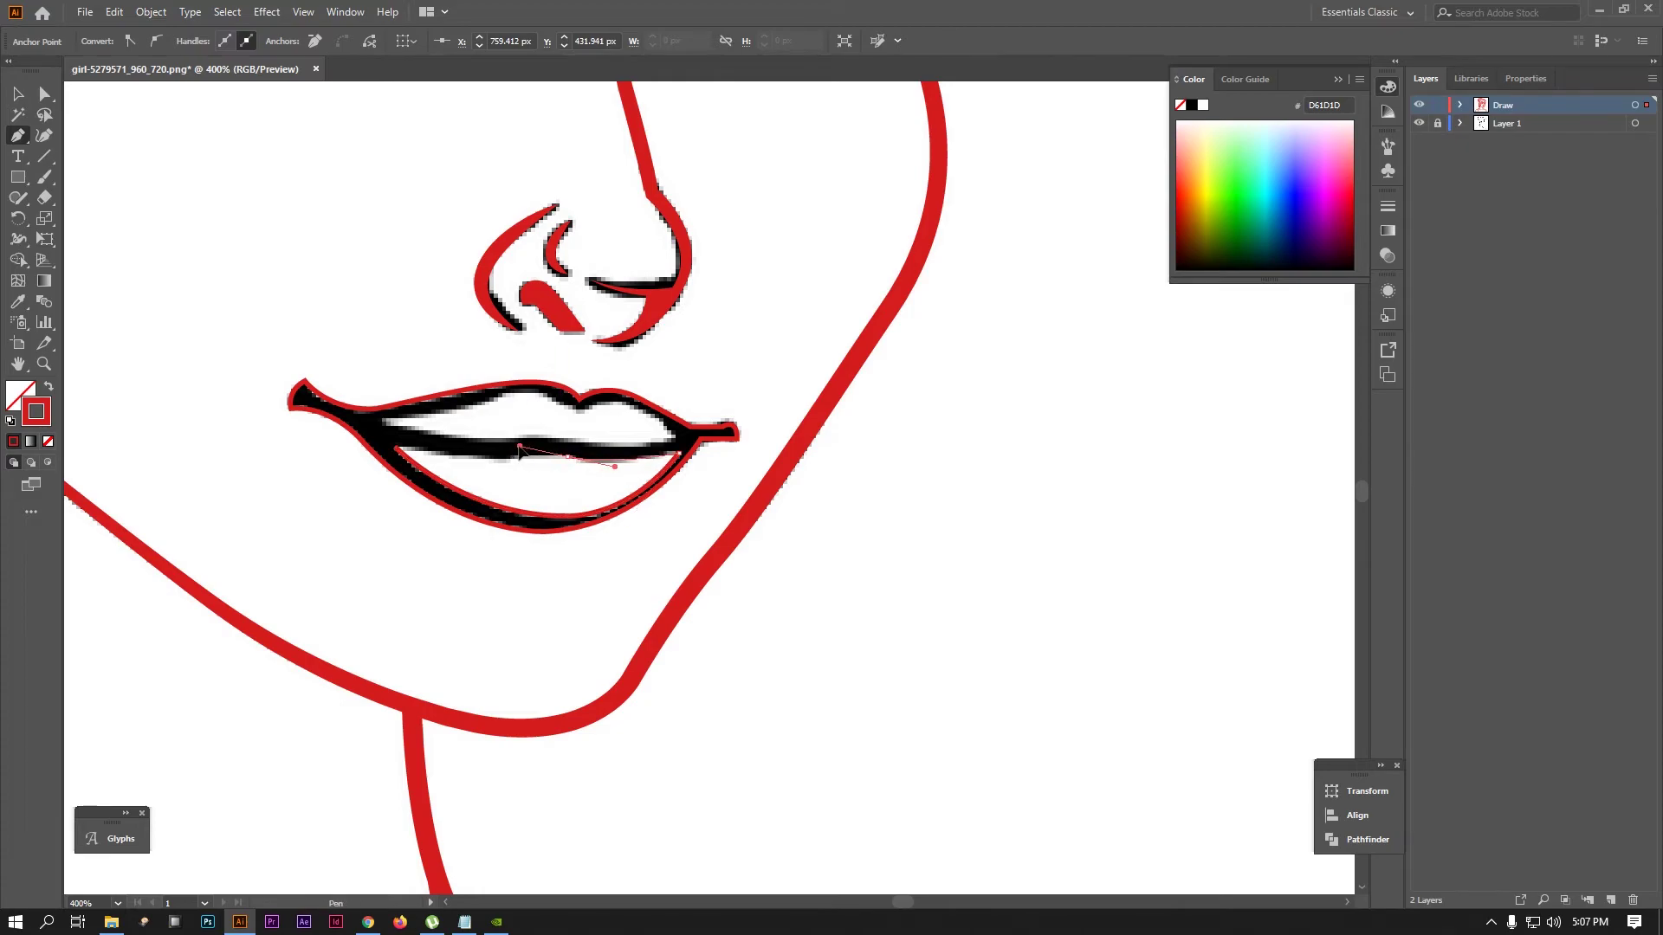
left_click(559, 458)
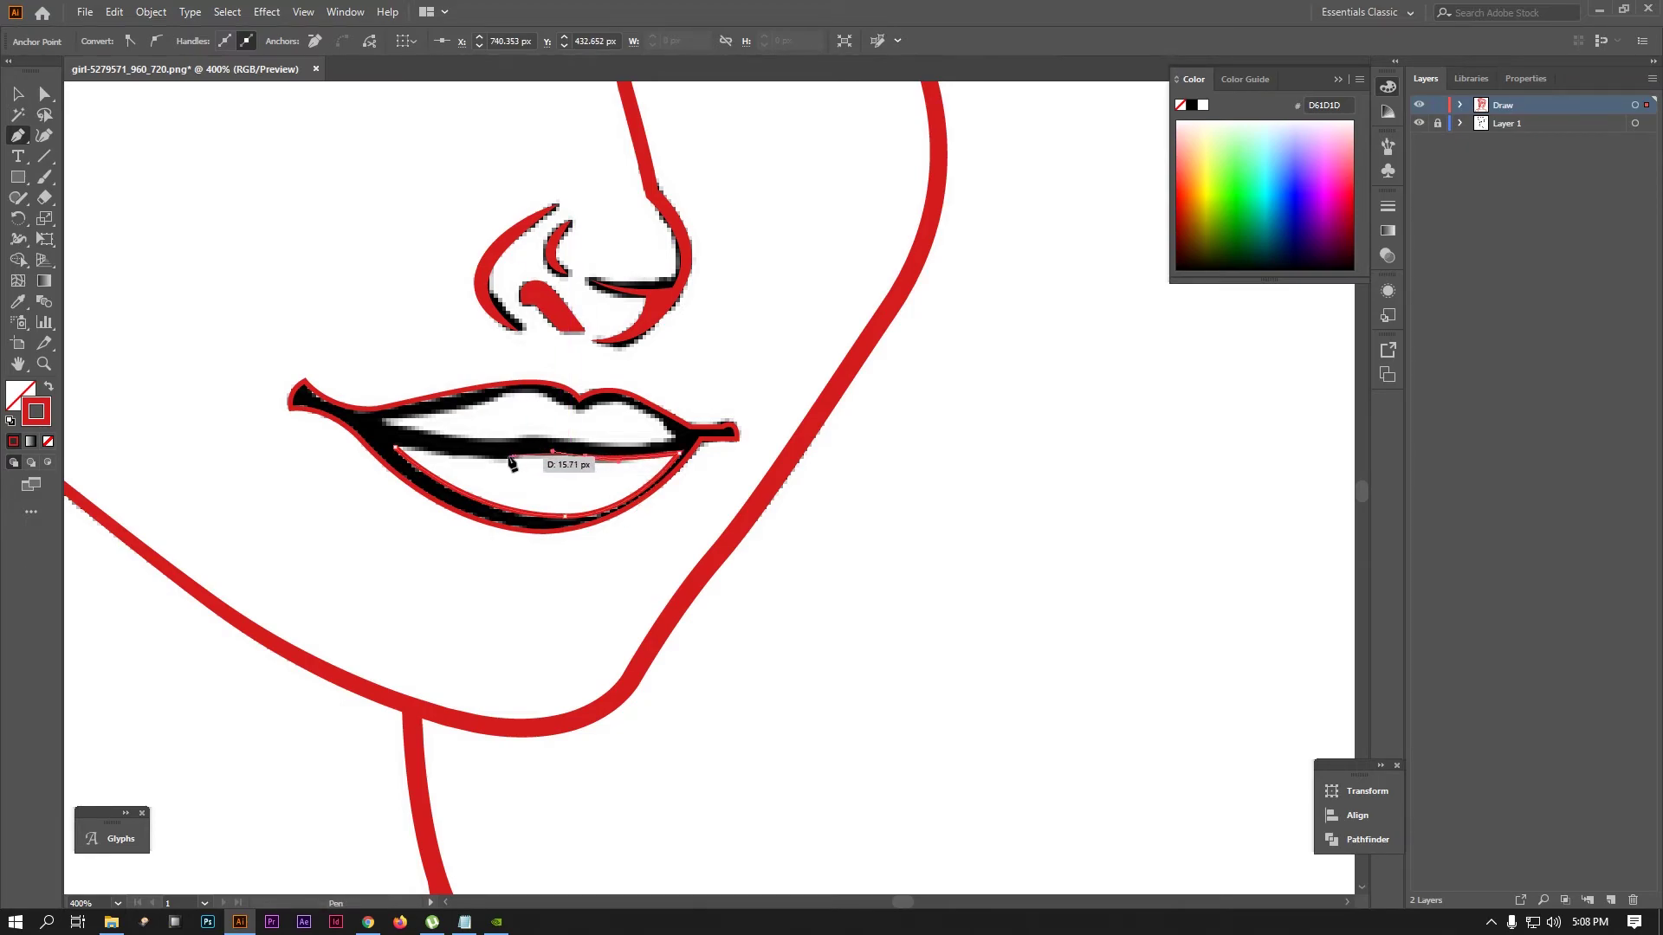
left_click_drag(507, 456, 422, 446)
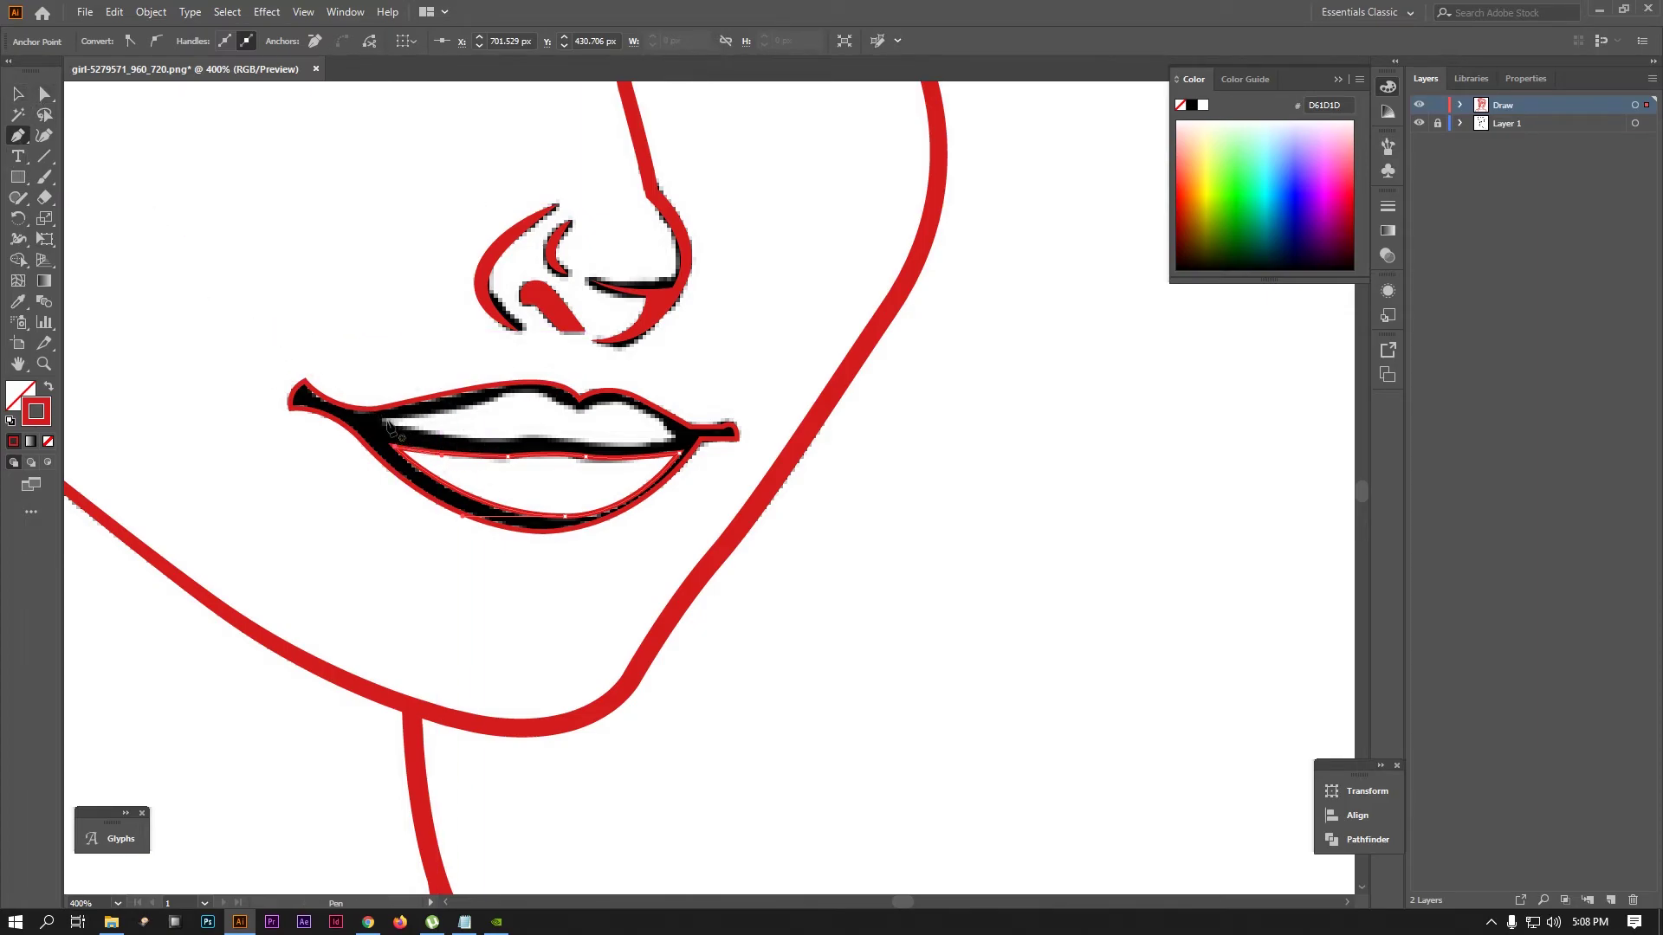
Trace the line between the lips from the left corner to the right and back
left_click(388, 423)
left_click_drag(554, 387, 662, 407)
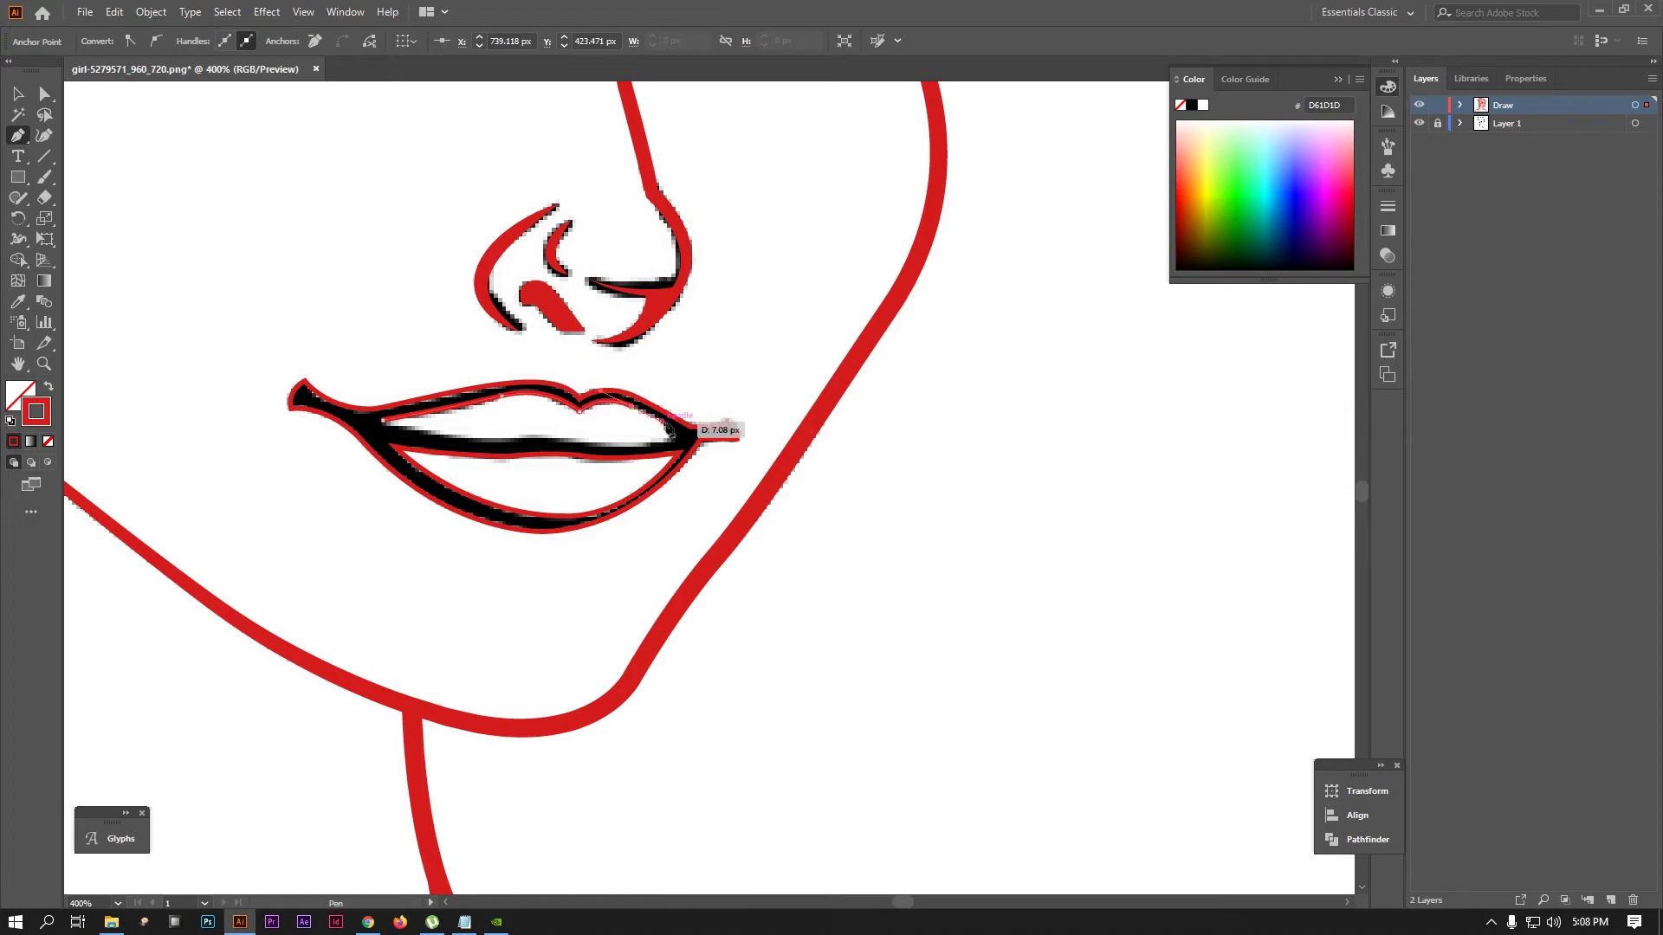
left_click_drag(679, 441, 525, 433)
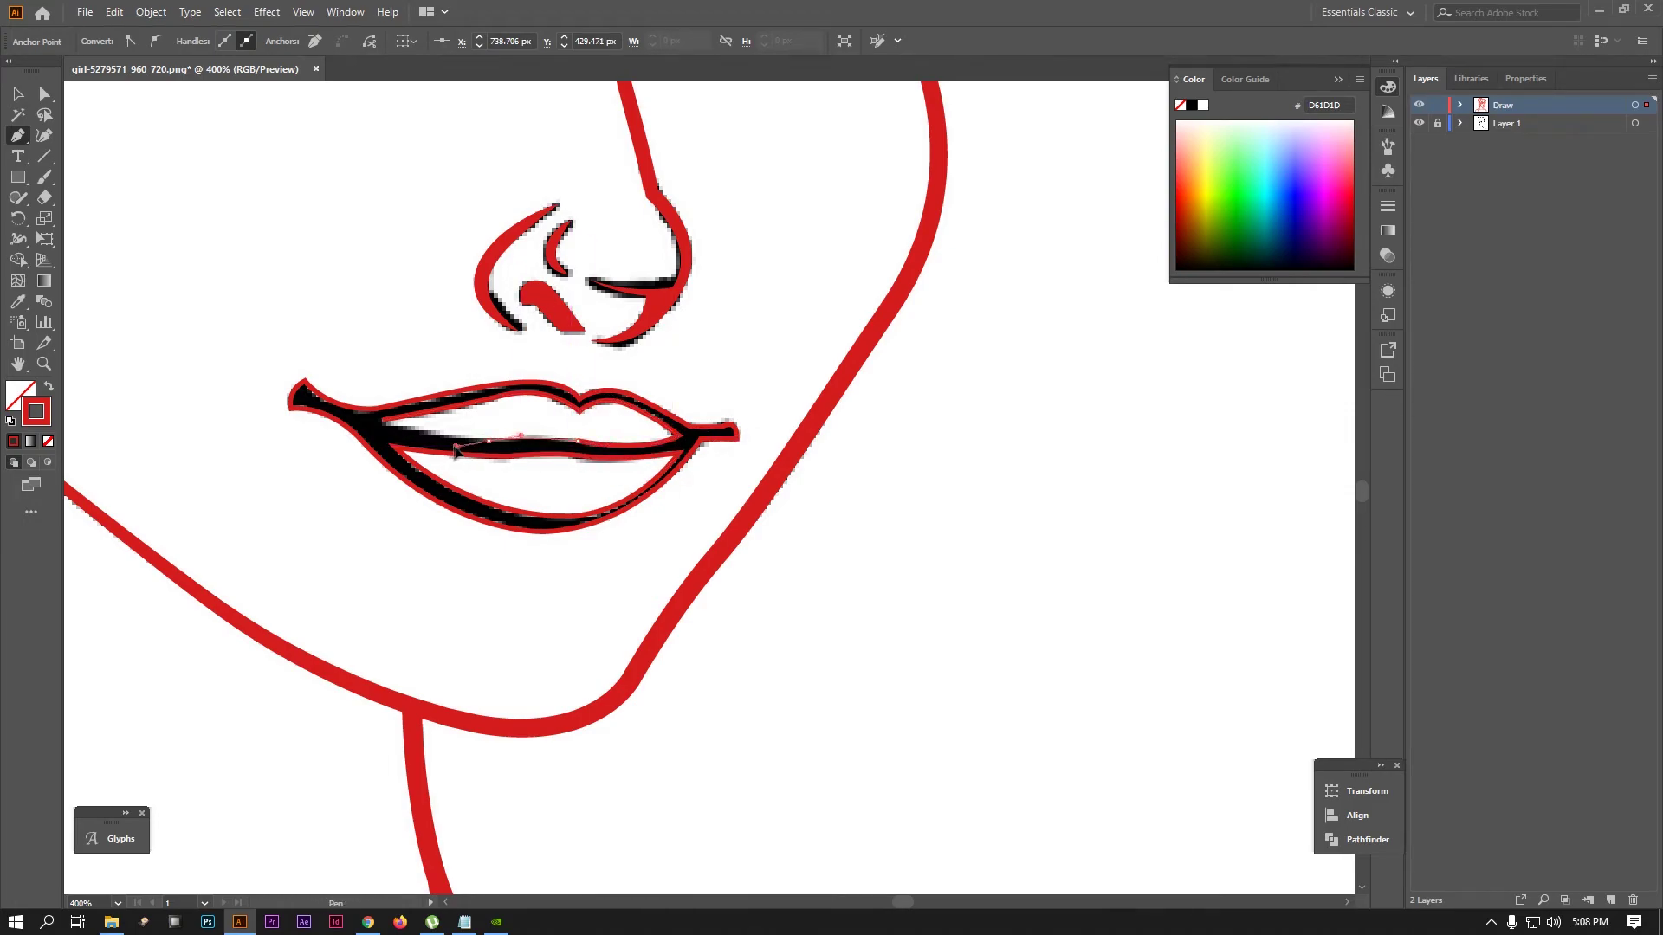
left_click_drag(455, 449, 390, 438)
Select the lip paths, swap them to red fill and combine them with Shape Builder
left_click(18, 94)
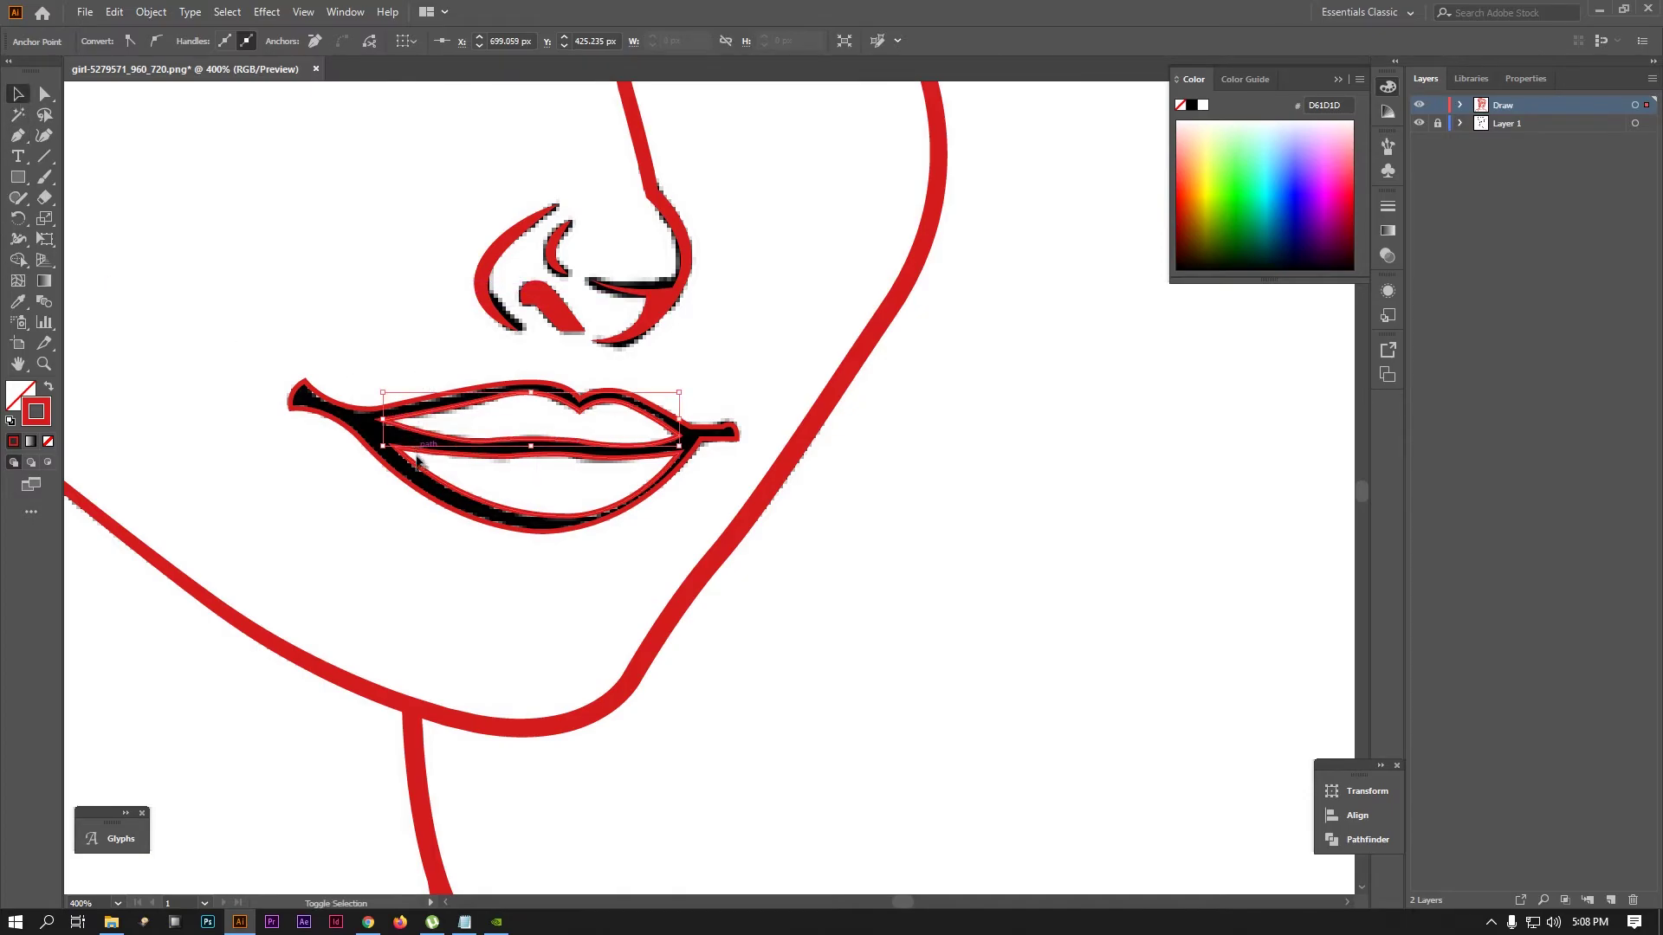
left_click(537, 522, "shift")
key("shift+x")
left_click(17, 260)
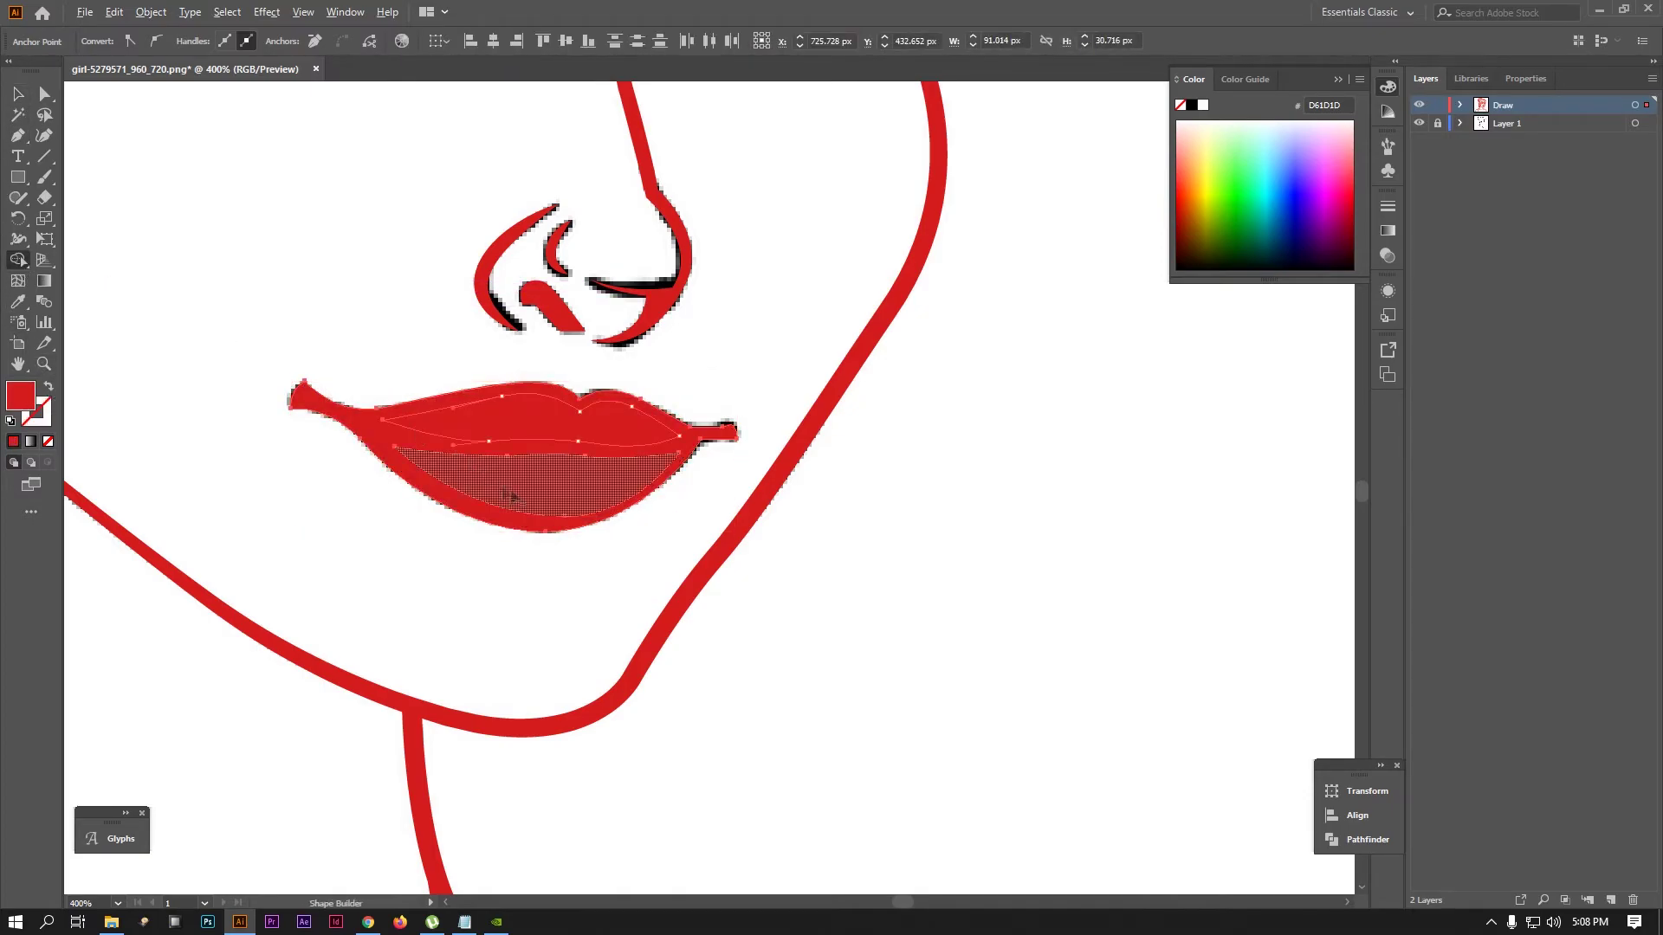
key("ctrl+z")
Zoom out, then start a Pen path for a hair strand above the eyes
key("ctrl+minus")
key("ctrl+minus")
key("ctrl+minus")
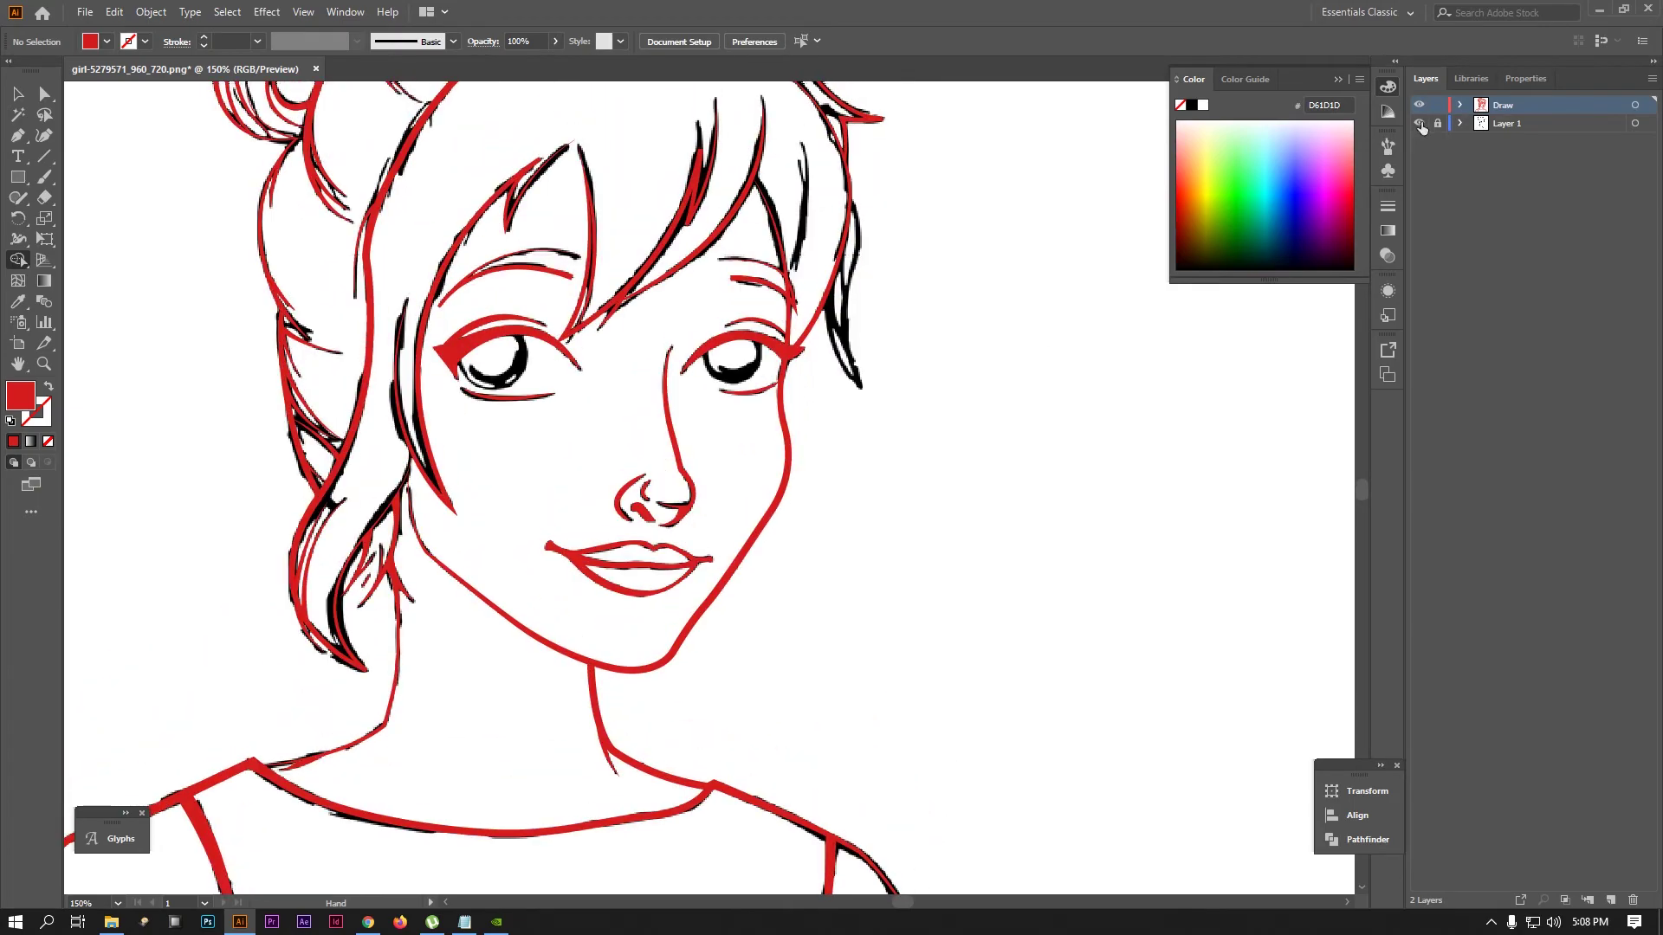
left_click(18, 135)
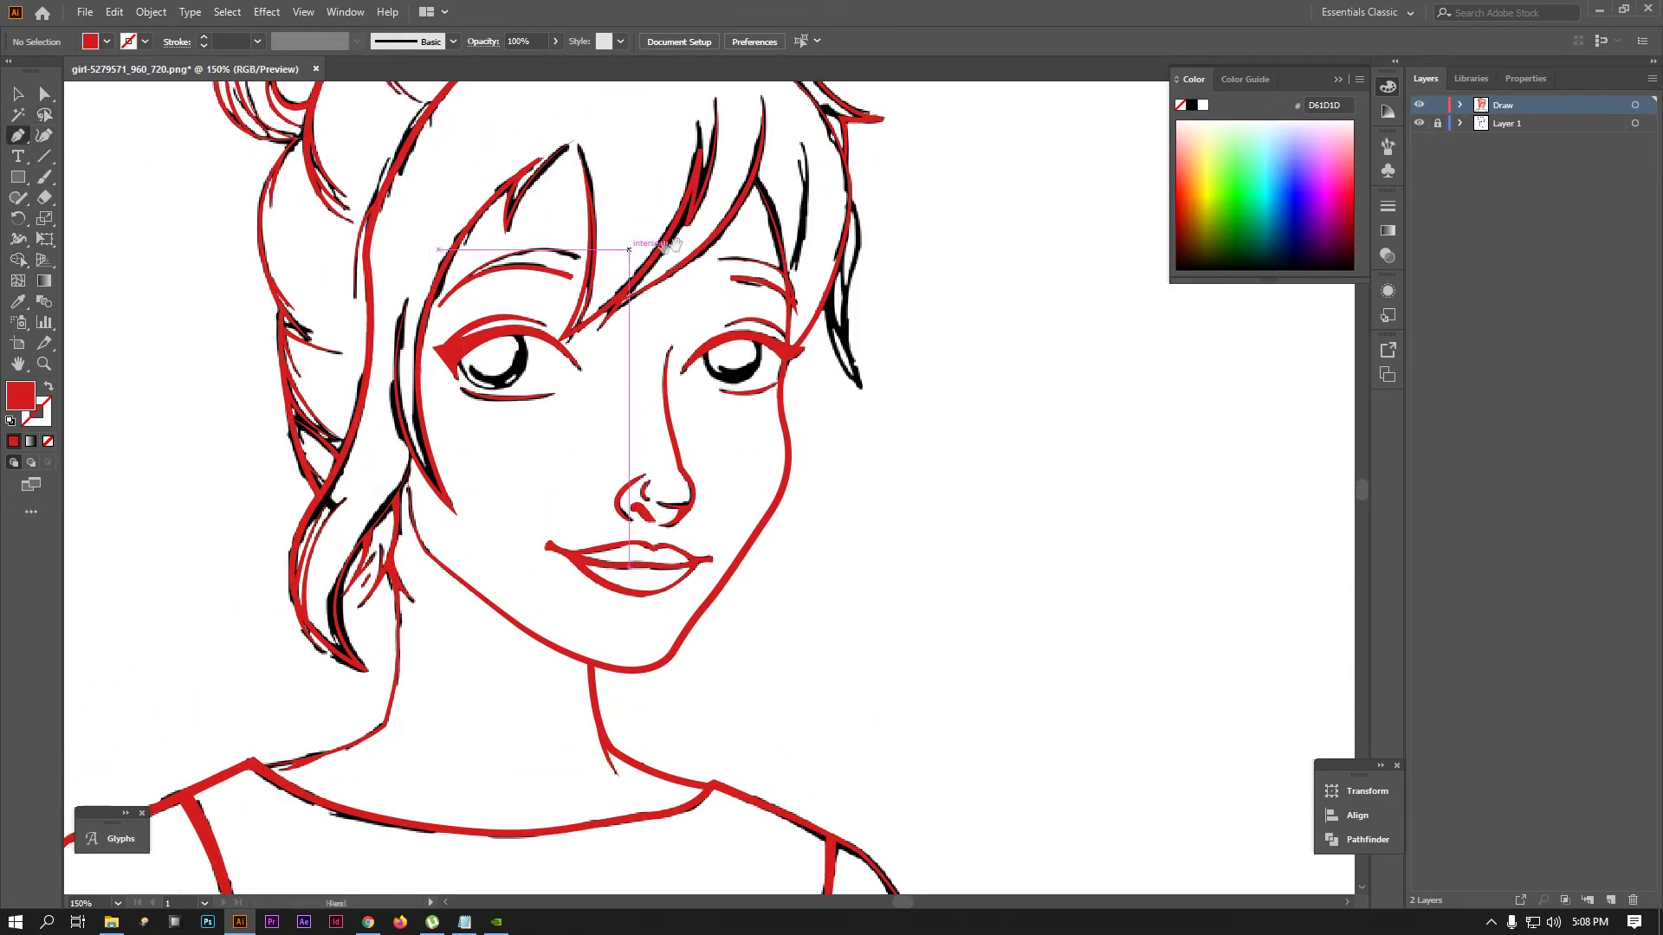
key("ctrl+plus")
left_click(744, 255)
left_click(748, 416)
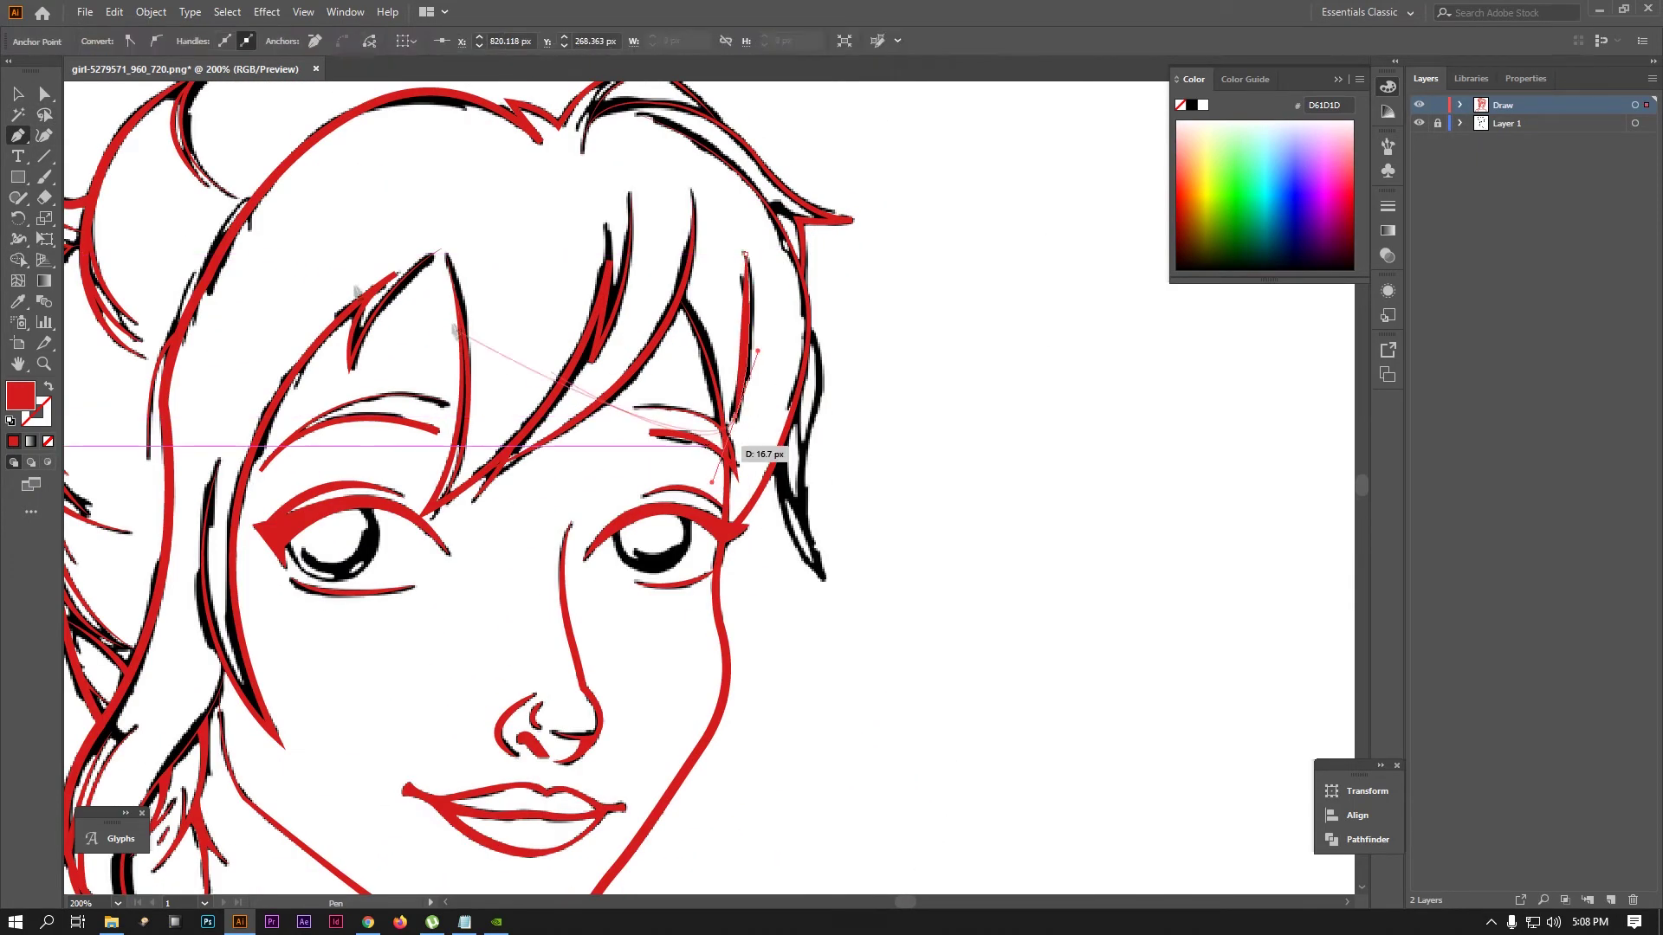
Finish the upper hair strand and add a short hair-tip path
key("v")
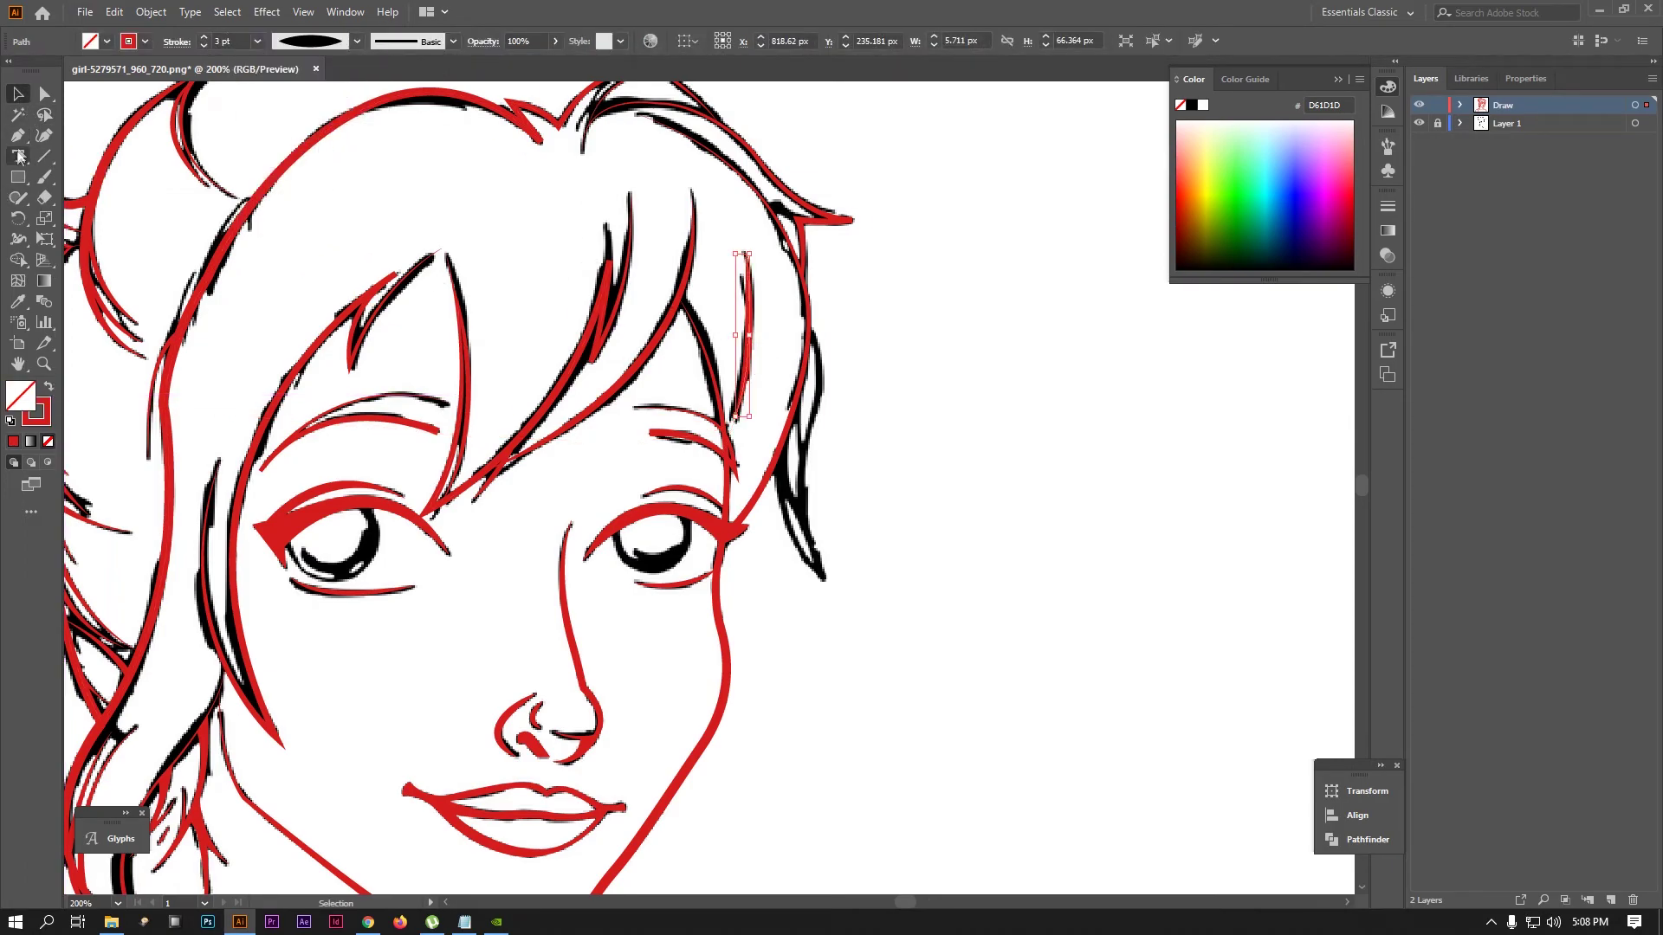
left_click(17, 135)
key("ctrl+plus")
scroll(520, 433, "up", 2)
left_click(730, 360)
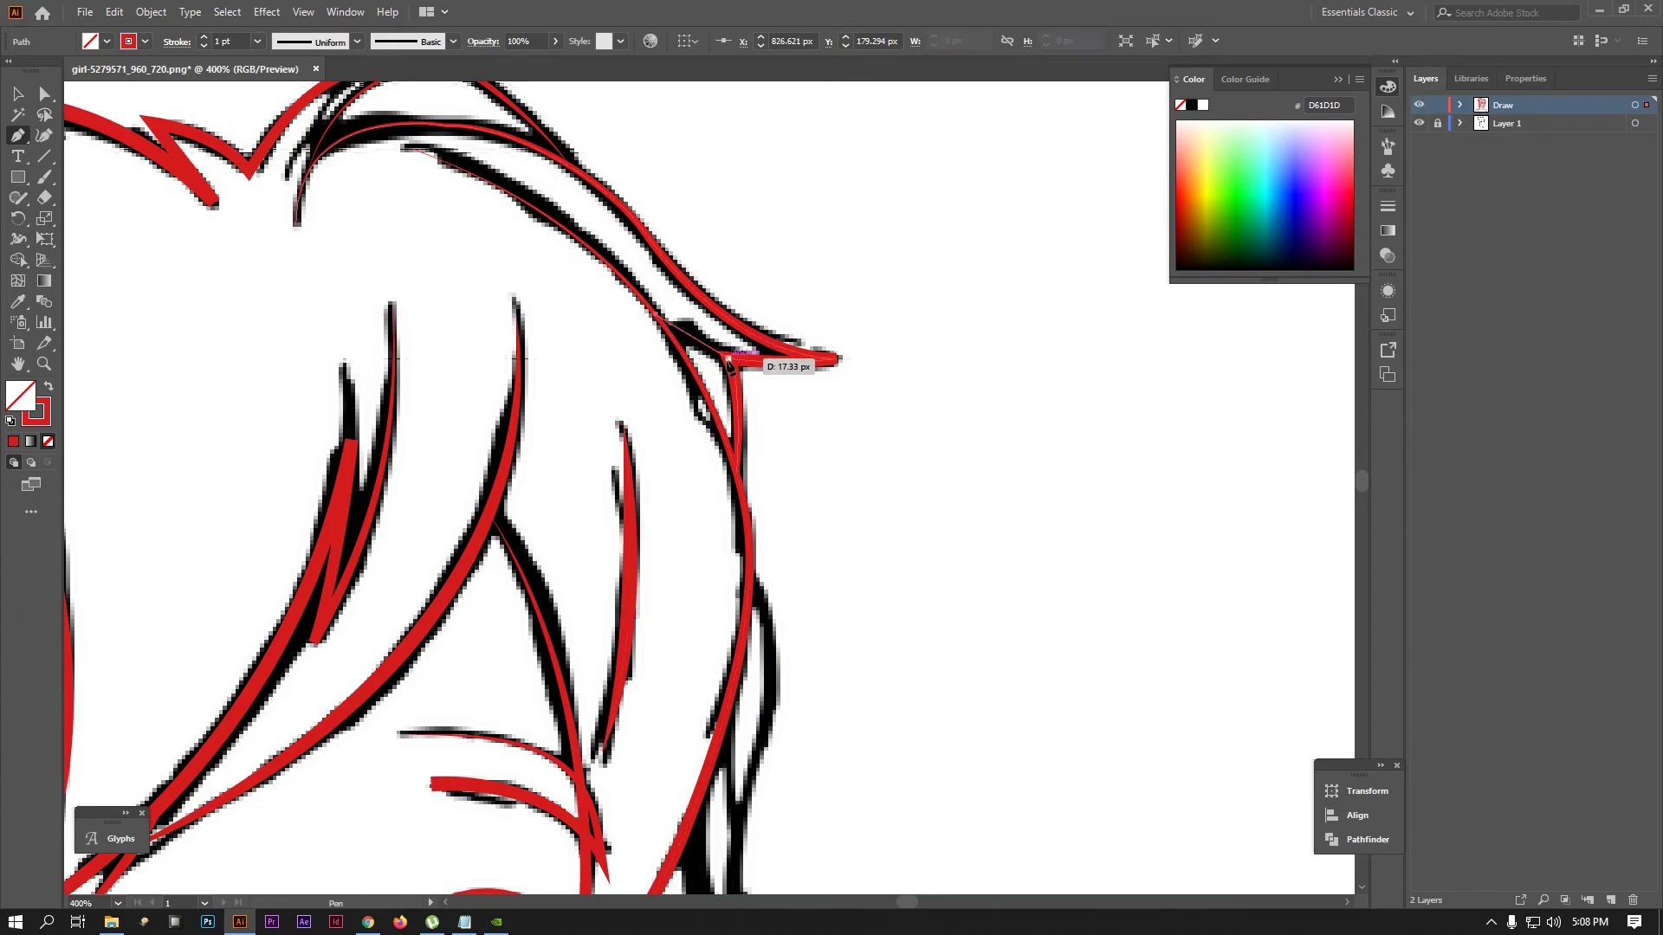
left_click(18, 93)
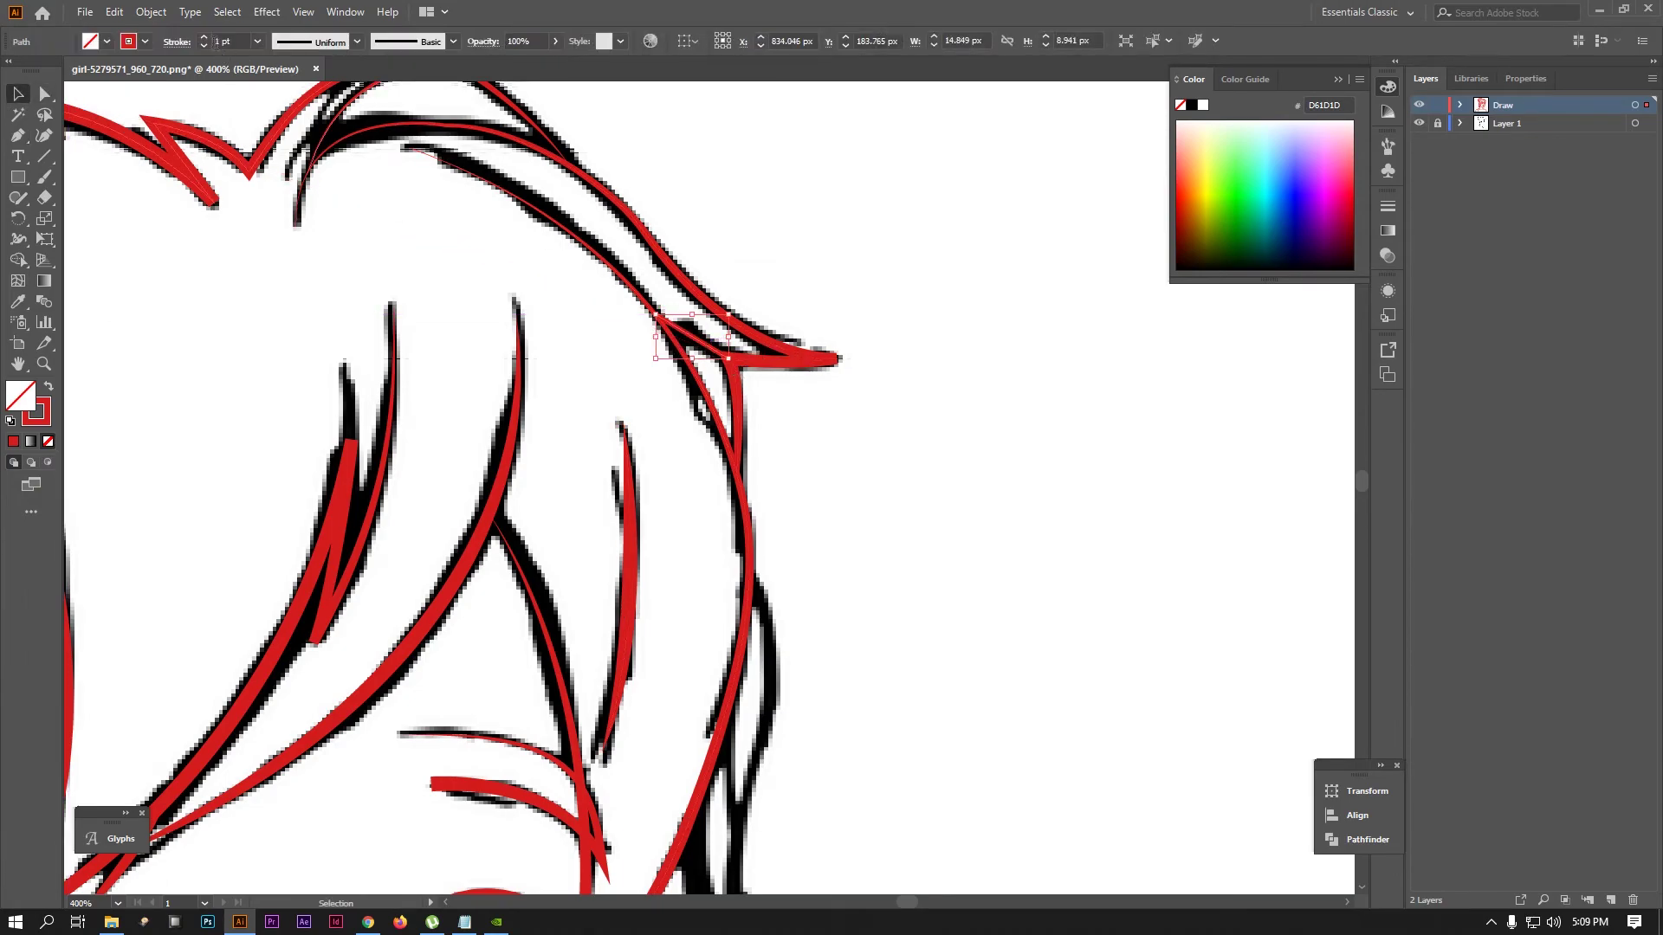
Set the strand's stroke to 2 pt and adjust its width profile, trying a tapered profile
left_click(203, 37)
left_click(357, 42)
left_click(303, 200)
left_click(356, 41)
left_click(304, 173)
left_click(356, 41)
left_click(298, 61)
Pen-trace the hair strand beside the right eye and fill it solid red
scroll(706, 390, "down", 5)
key("p")
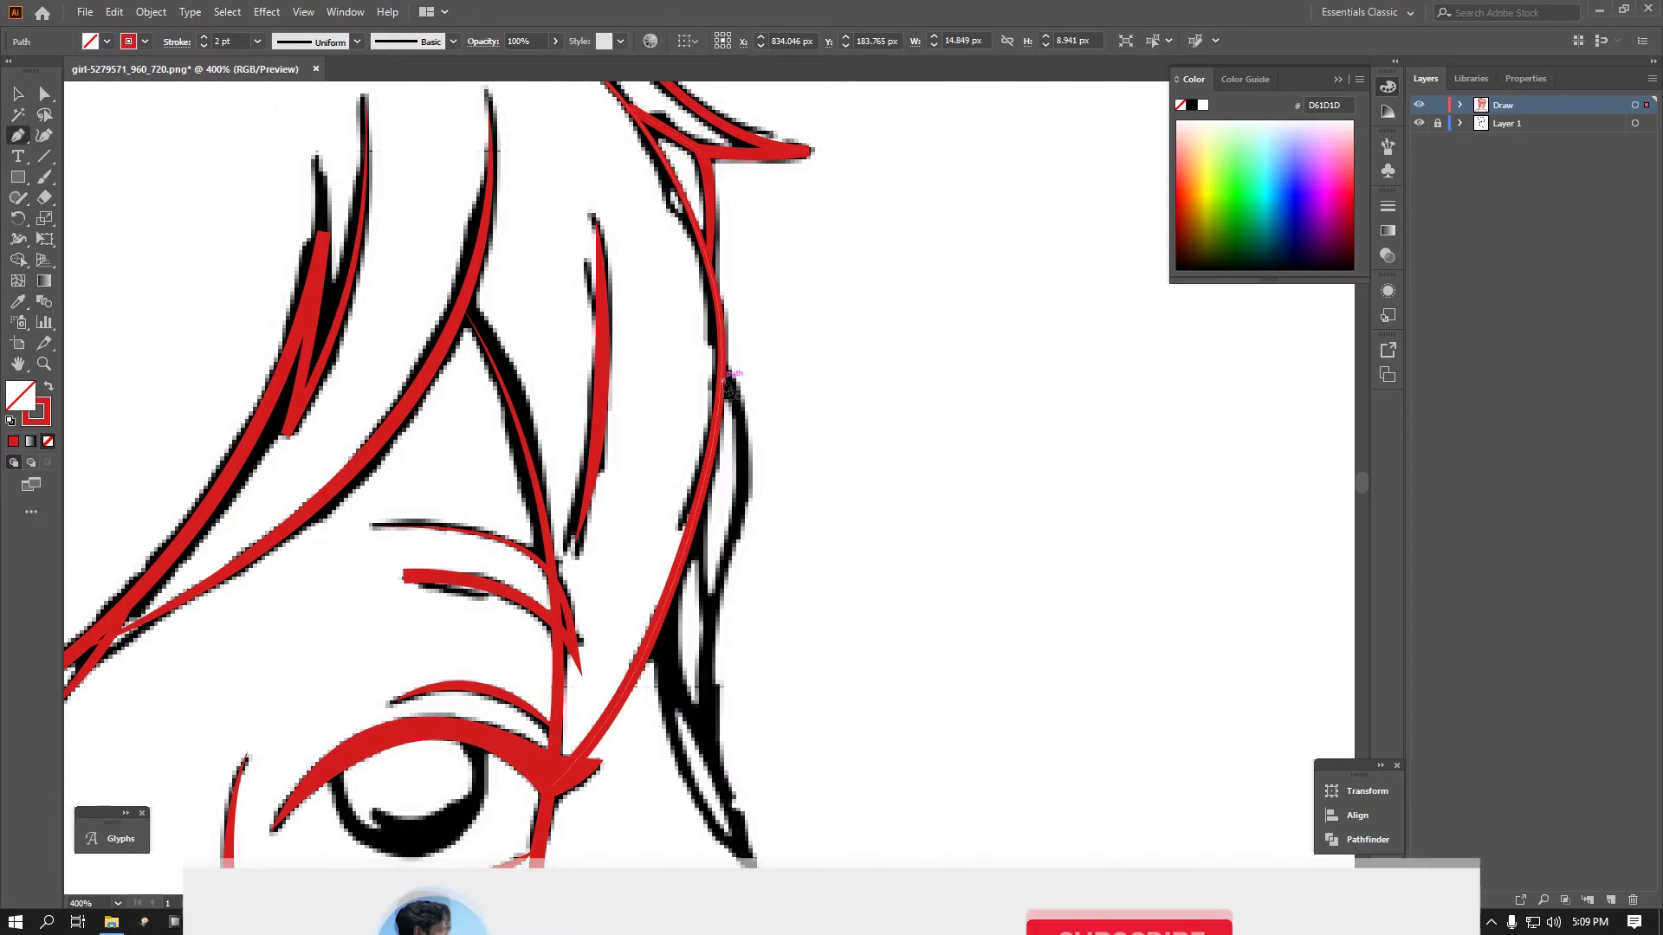
scroll(728, 381, "down", 2)
left_click(710, 221)
left_click_drag(702, 407, 747, 275)
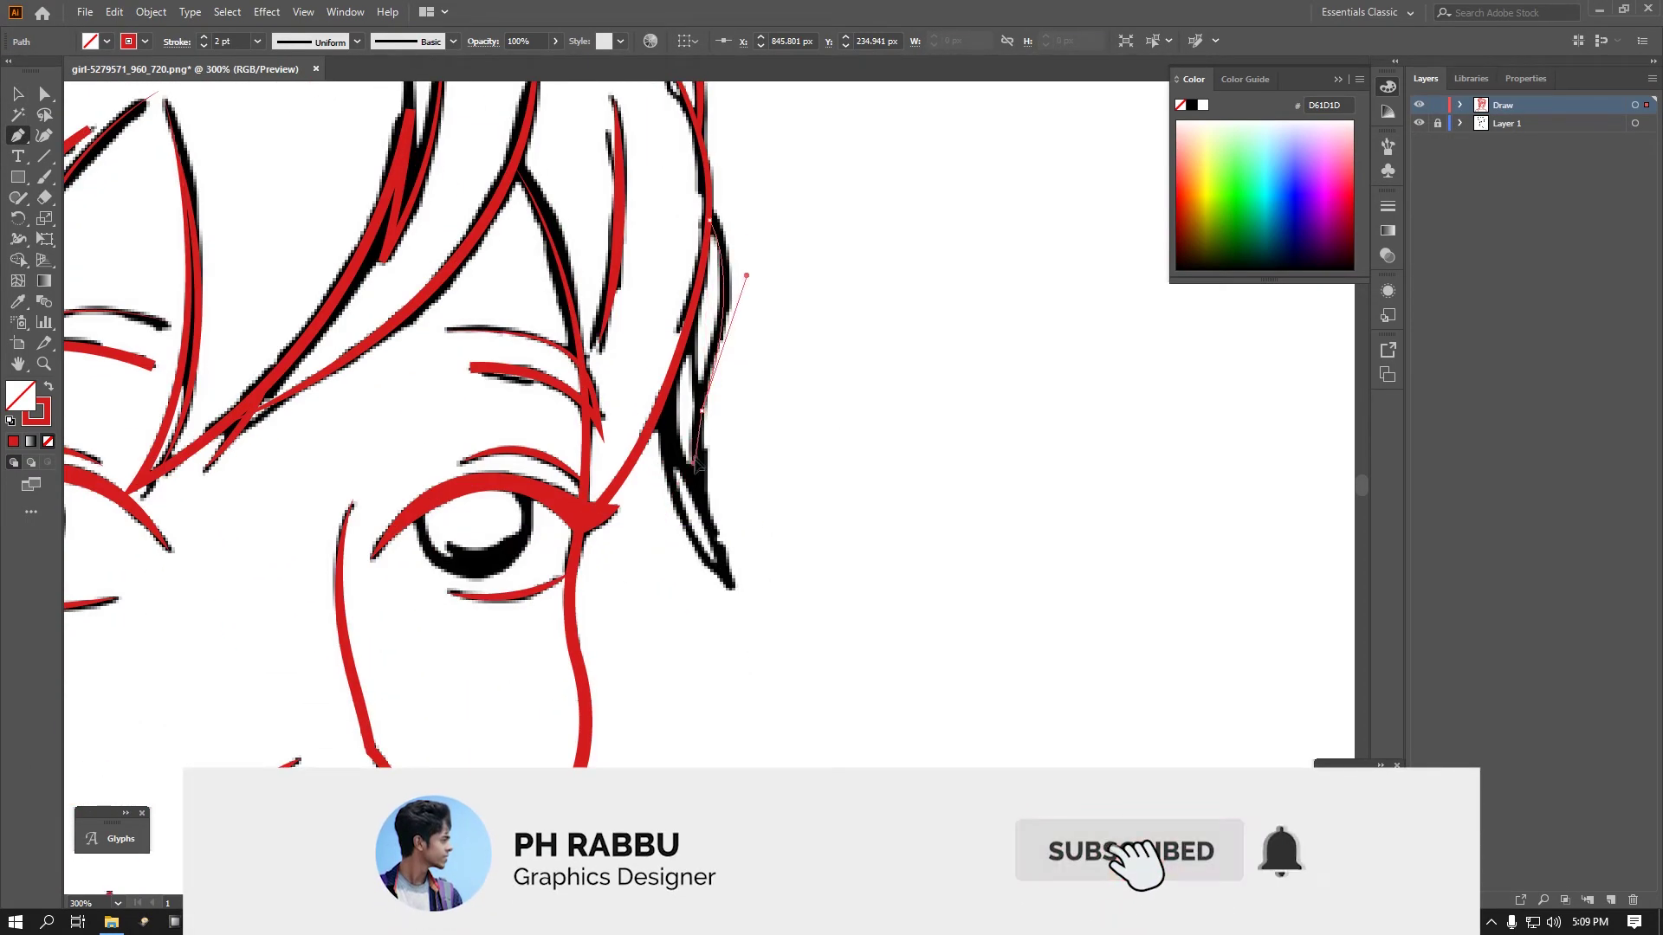
left_click(732, 587)
mouse_move(658, 407)
left_mouse_down()
mouse_move(645, 257)
mouse_move(659, 333)
left_mouse_up()
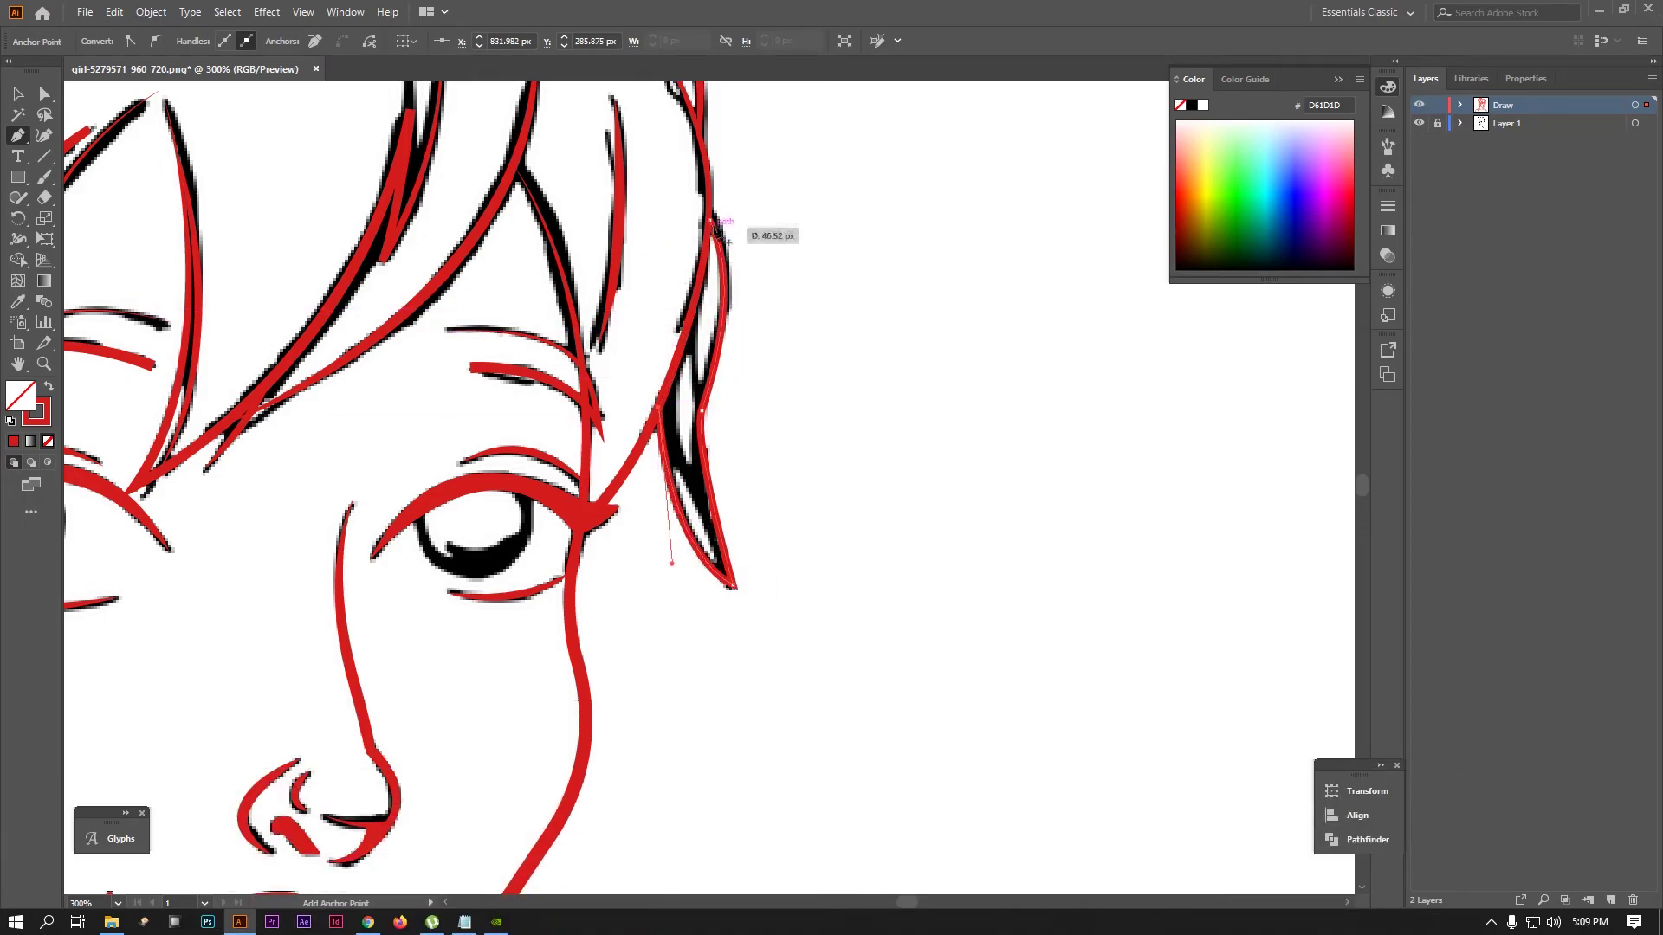
left_click_drag(658, 340, 732, 232)
key("shift+x")
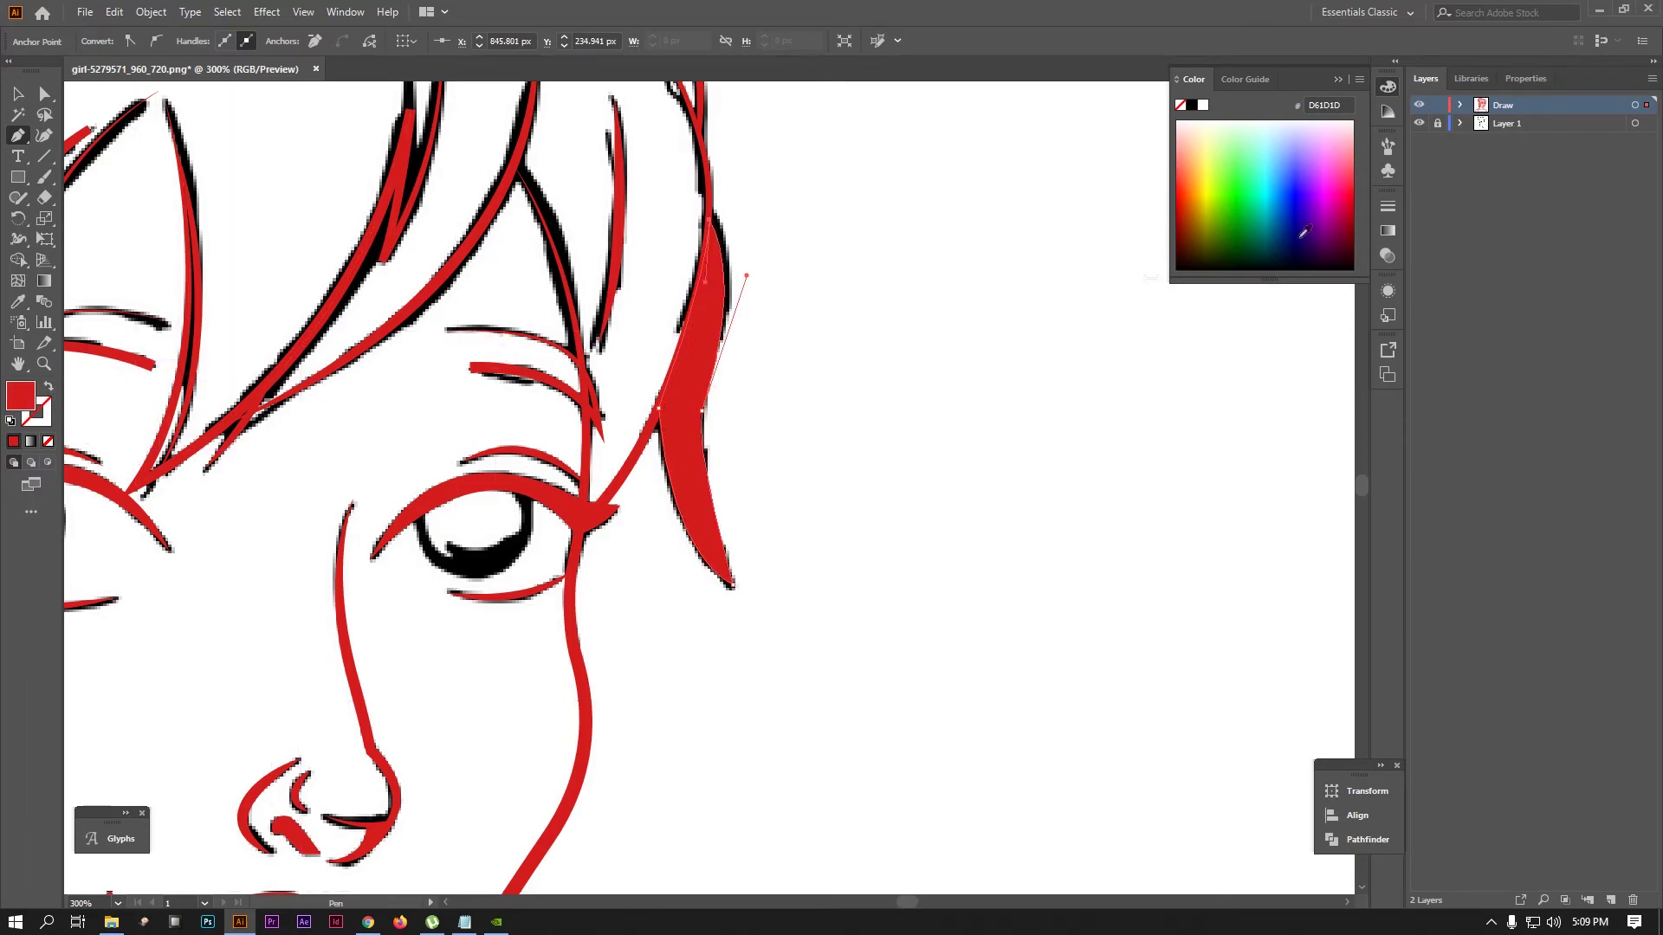
Check the red tracing against the sketch, then draw the first gap shape in Outline view
left_click(1418, 104)
left_click(1419, 105)
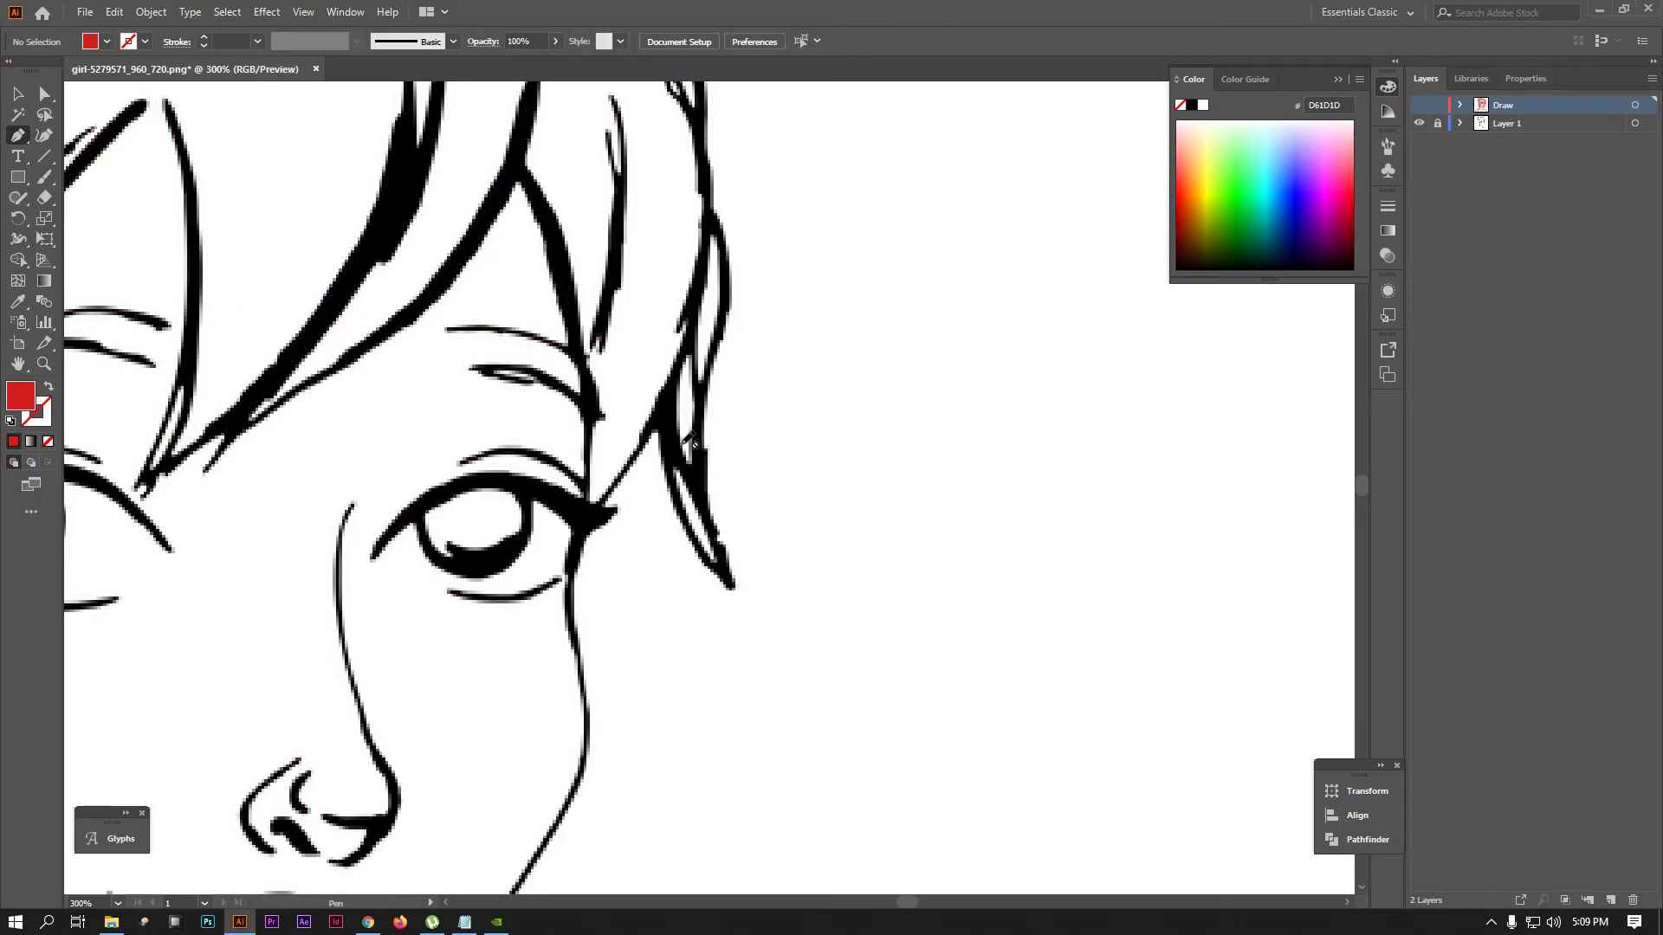
left_click(1418, 105)
left_click(679, 468)
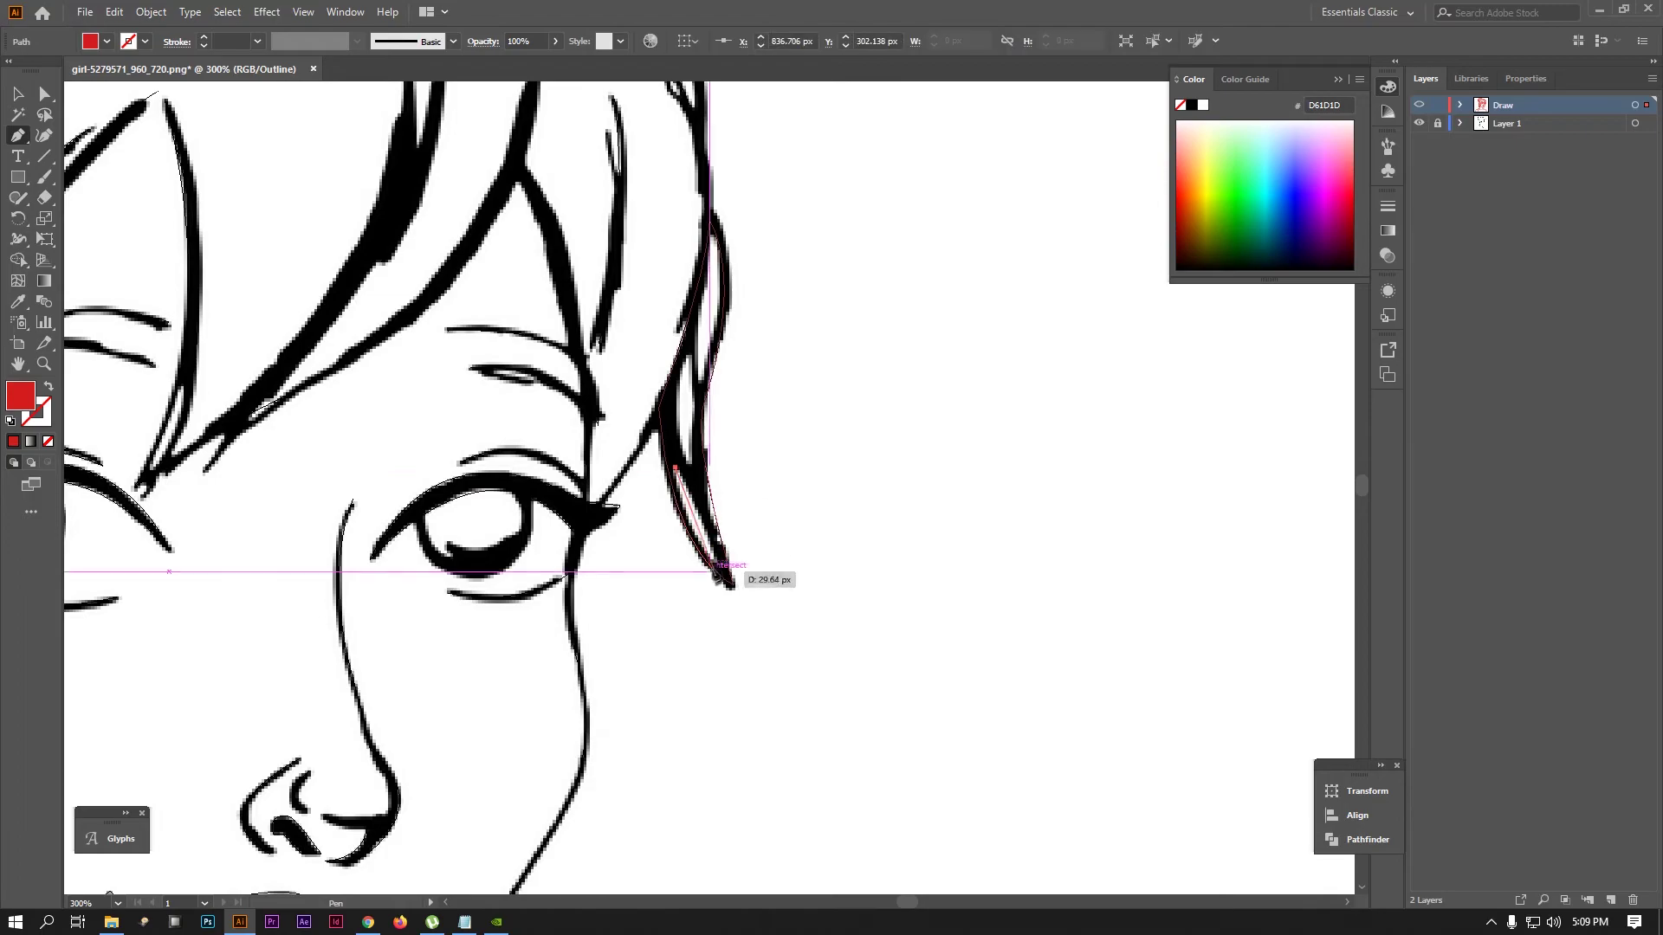
key("ctrl+y")
scroll(720, 563, "up", 2)
left_click(720, 563)
left_click(681, 518)
left_click(709, 488)
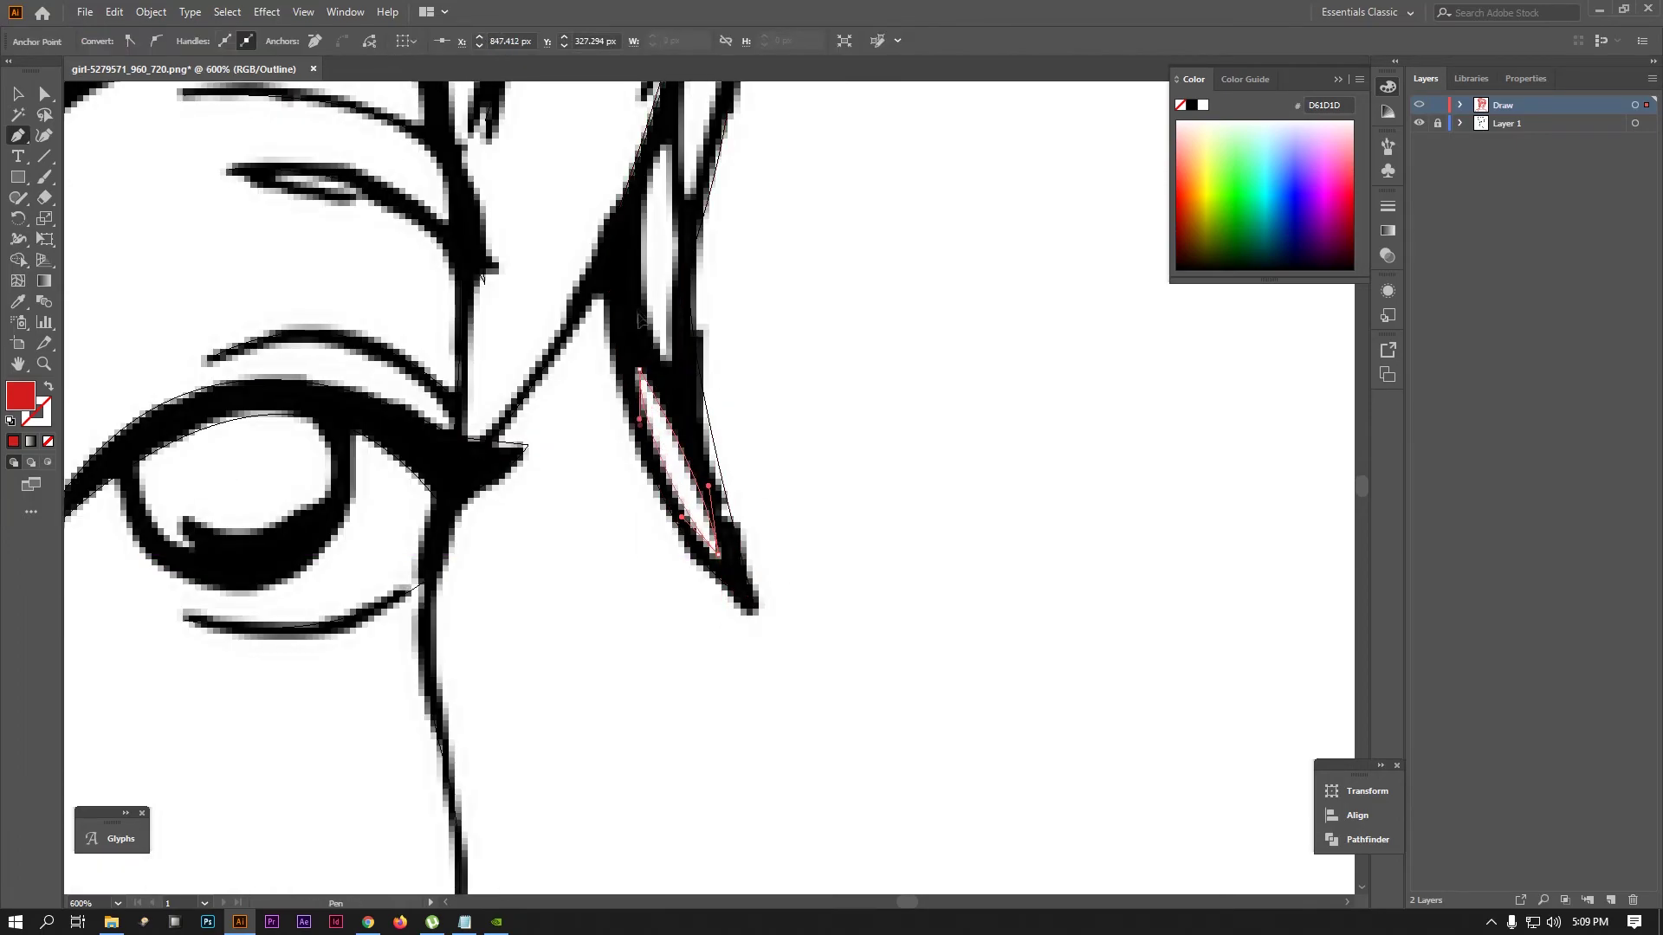
Draw a second narrow gap shape along the upper part of the strand
left_click_drag(641, 277, 610, 407)
left_click(638, 275)
left_click_drag(639, 492, 580, 357)
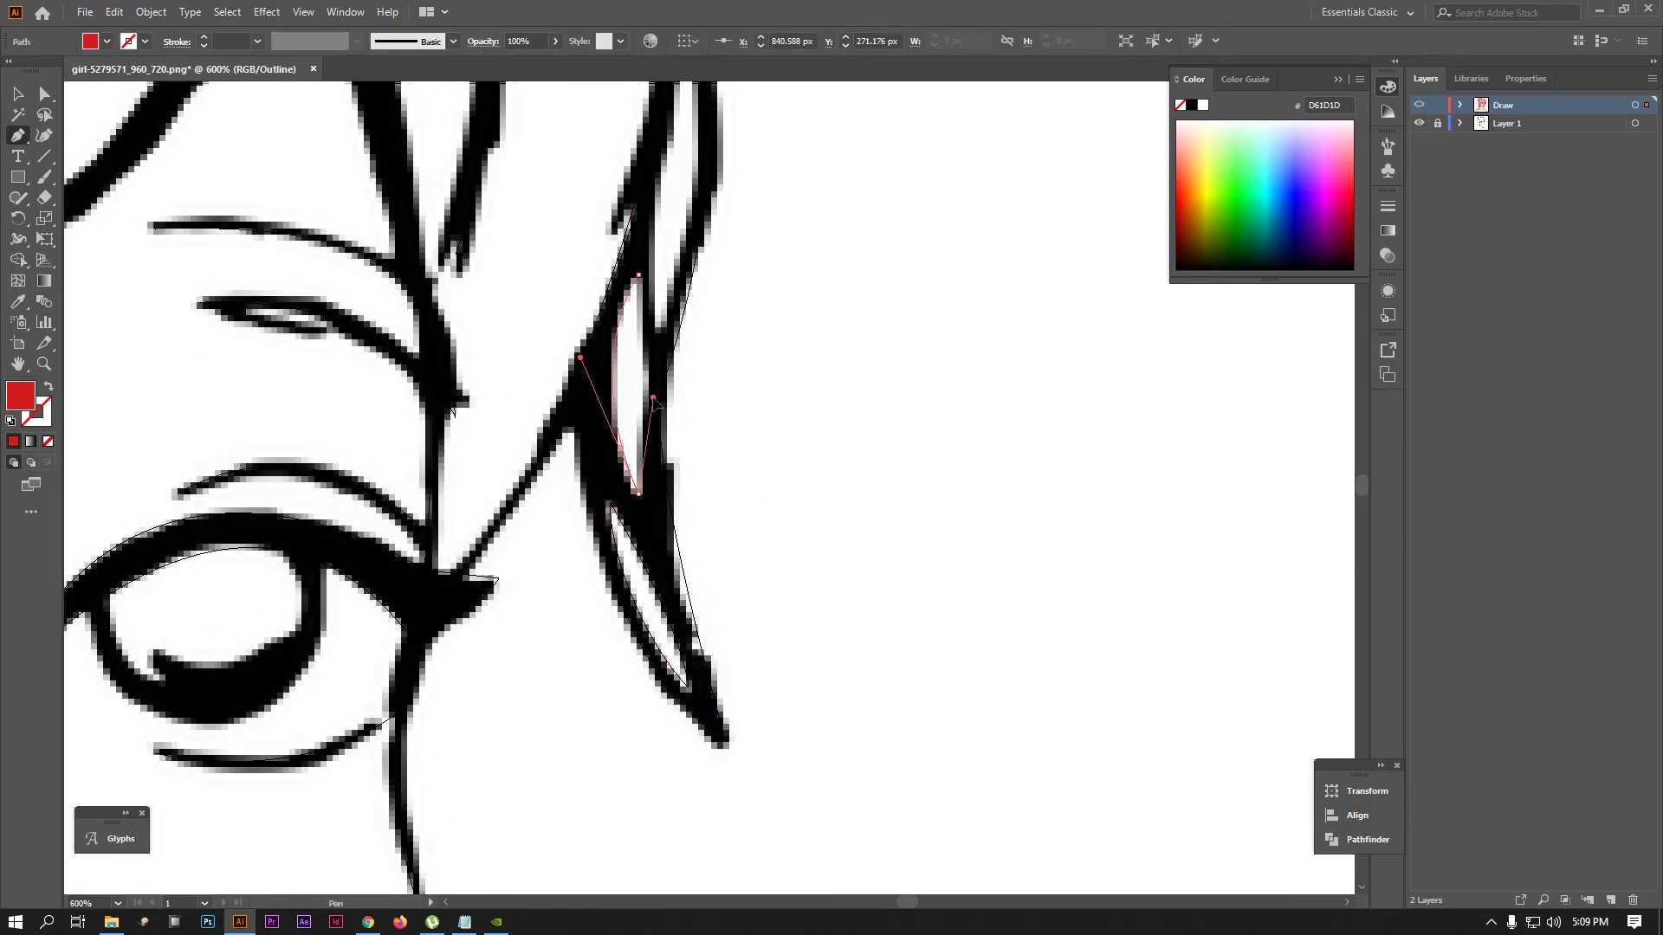
left_click(638, 274)
mouse_move(641, 277)
left_mouse_down()
mouse_move(576, 505)
mouse_move(635, 282)
left_mouse_up()
left_click(616, 260)
left_click(585, 436)
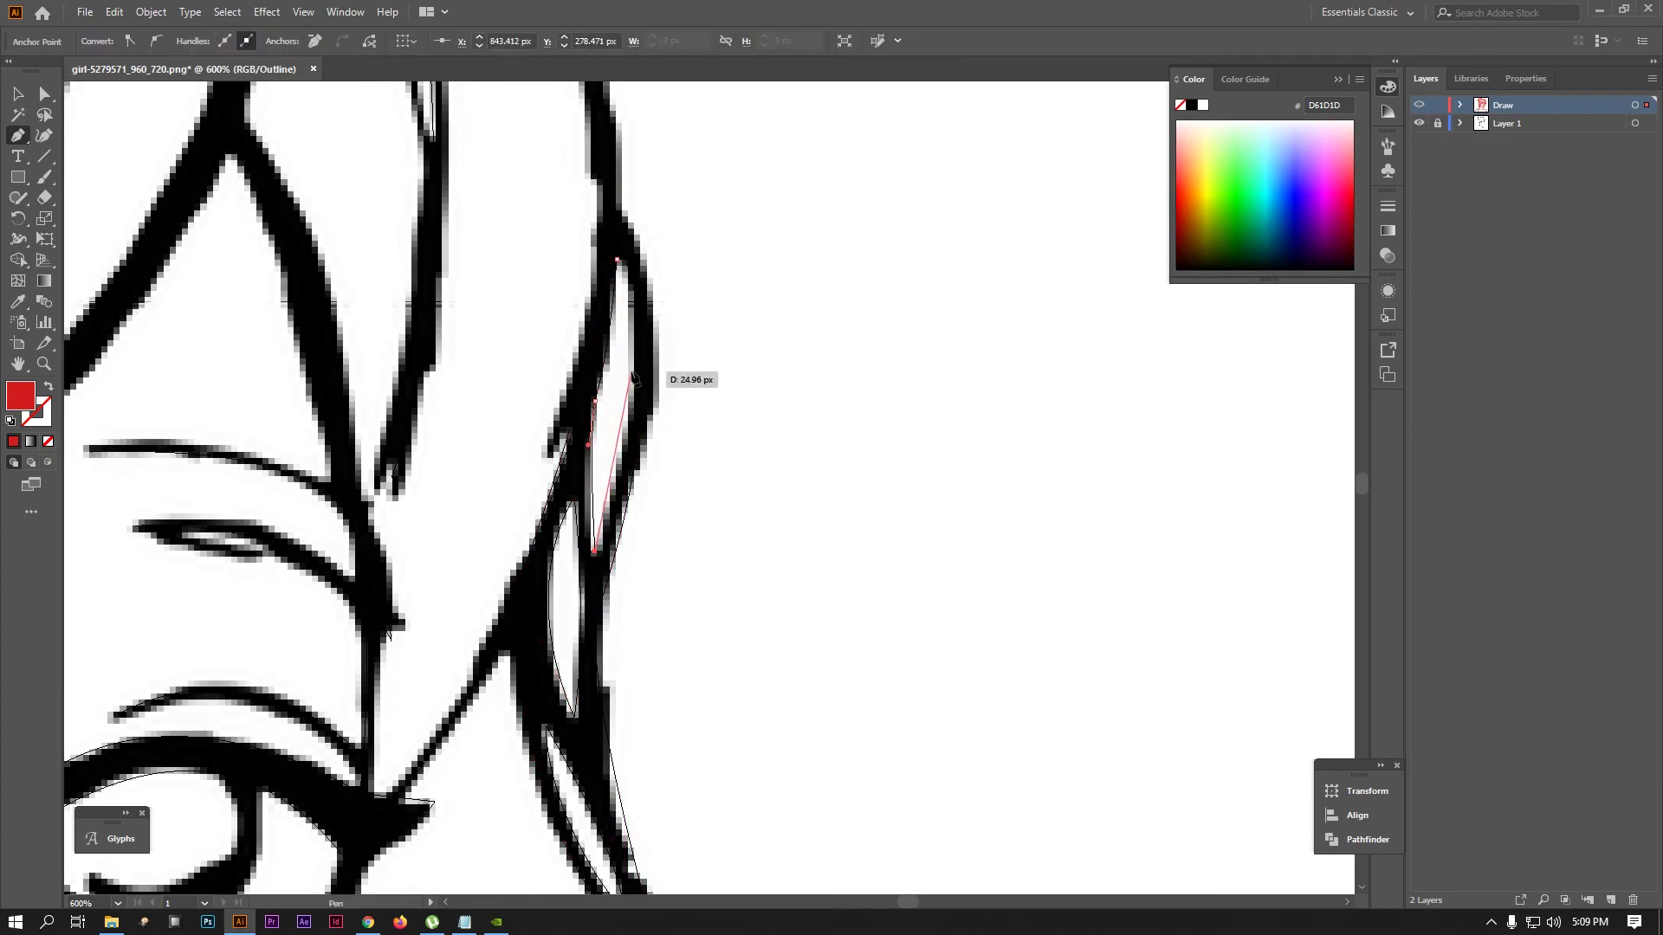
left_click(617, 259)
Cut the gaps out of the red strand with Shape Builder and hide the black sketch layer
key("ctrl+y")
key("v")
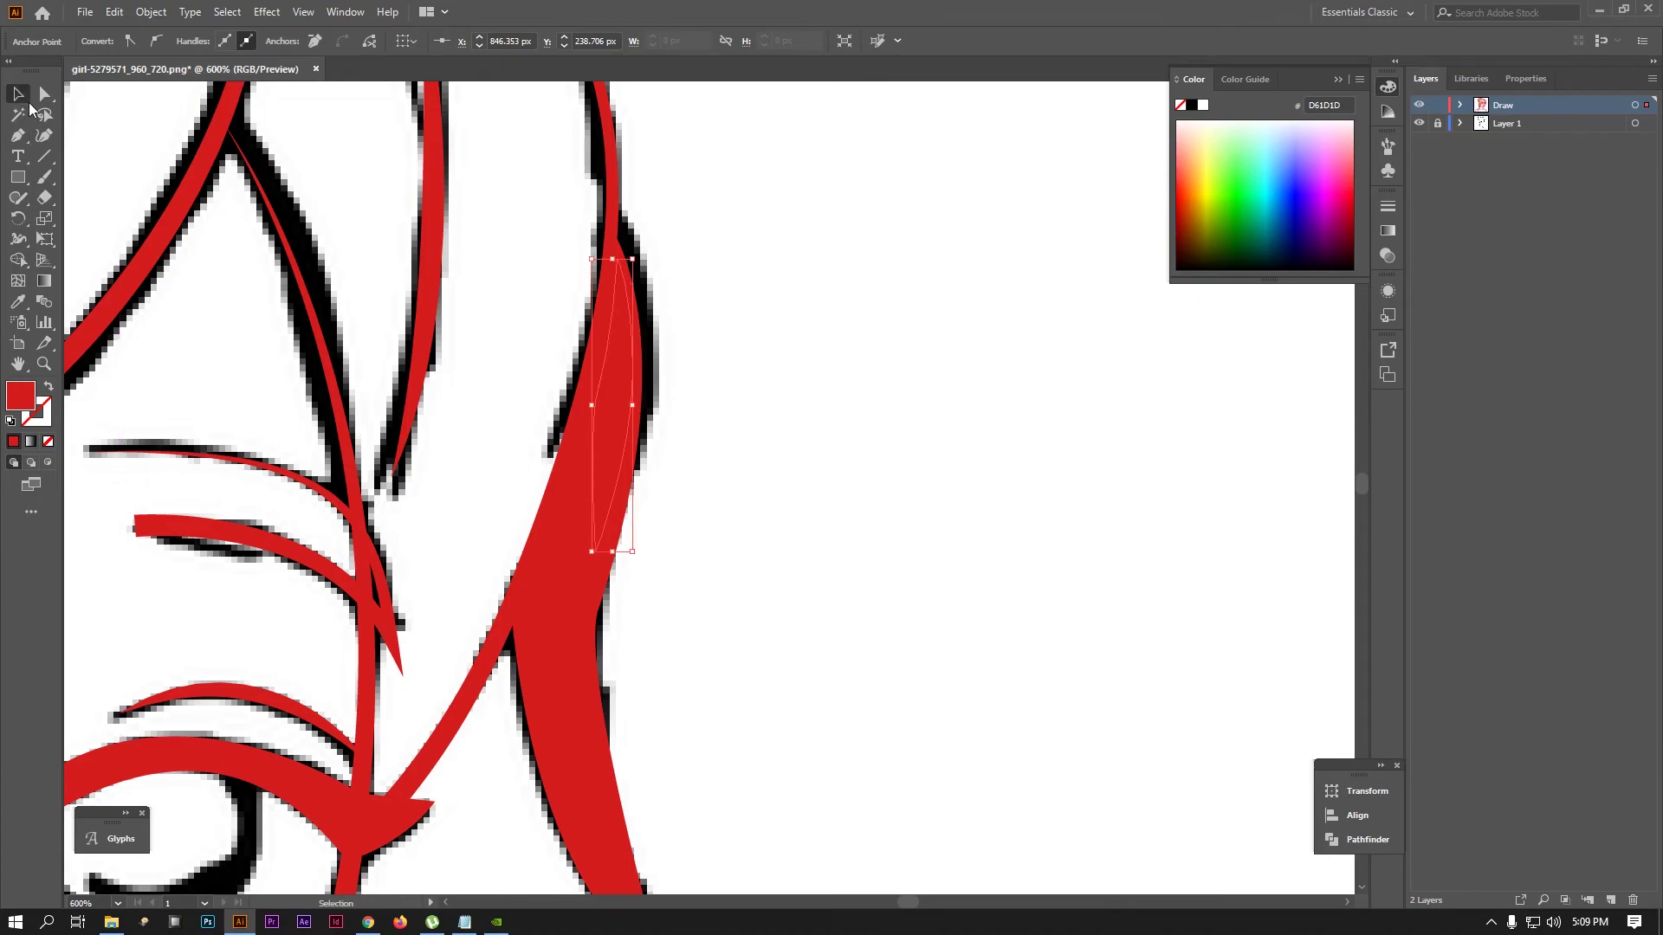
left_click(555, 642, "shift")
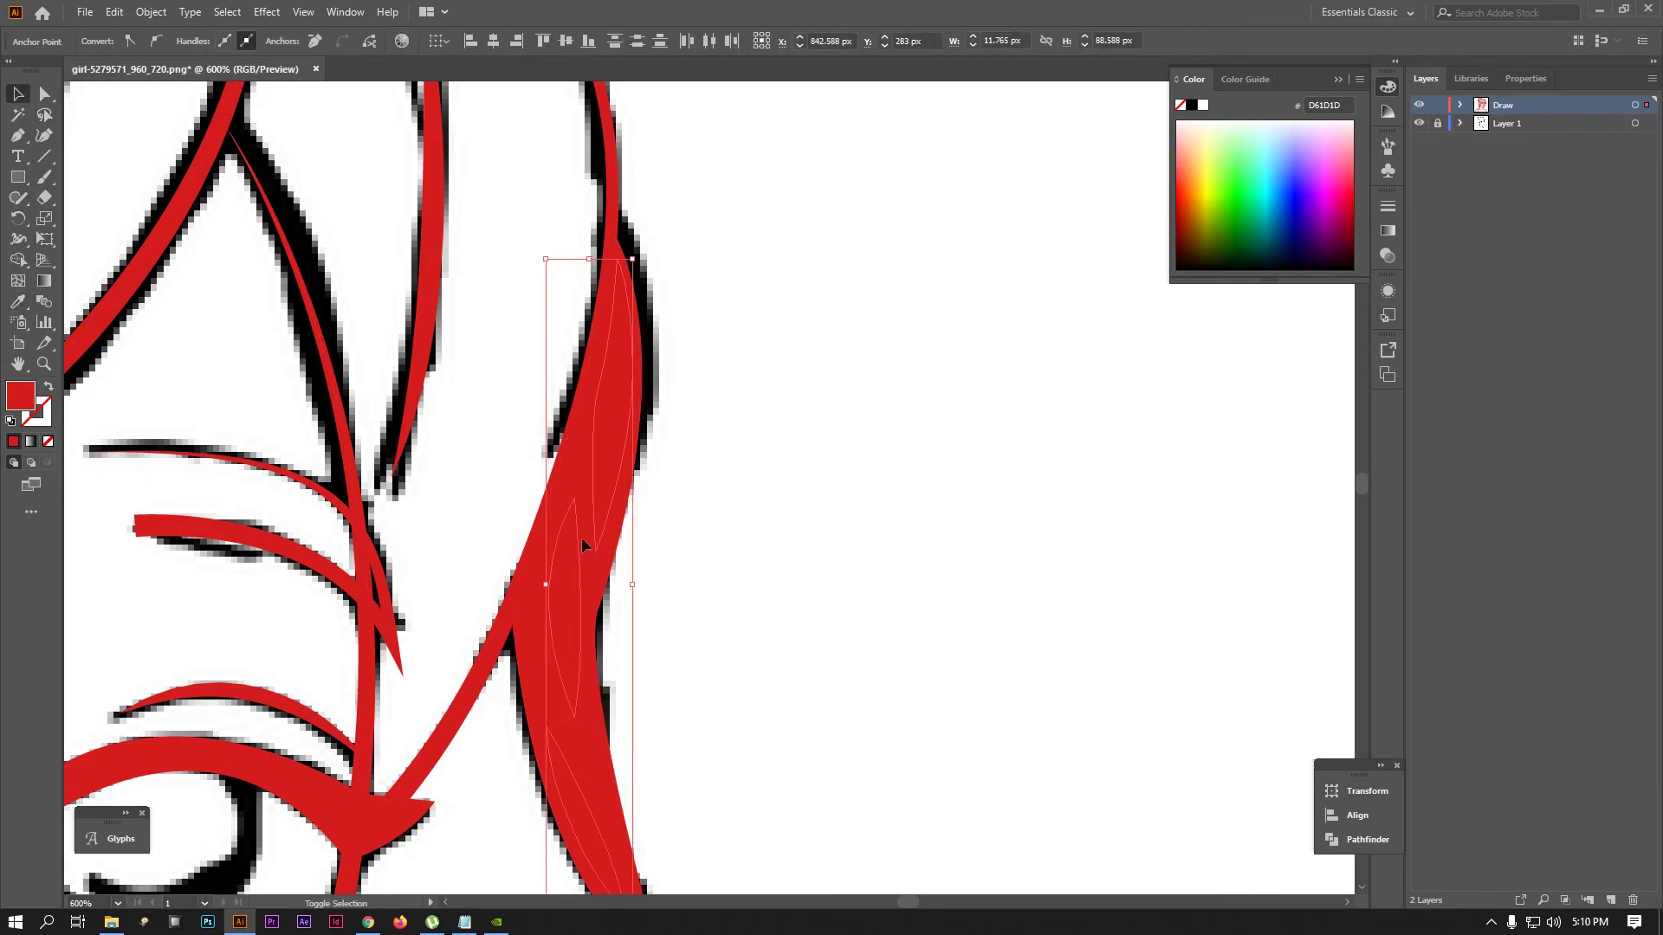
key("shift+m")
left_click_drag(615, 277, 581, 866)
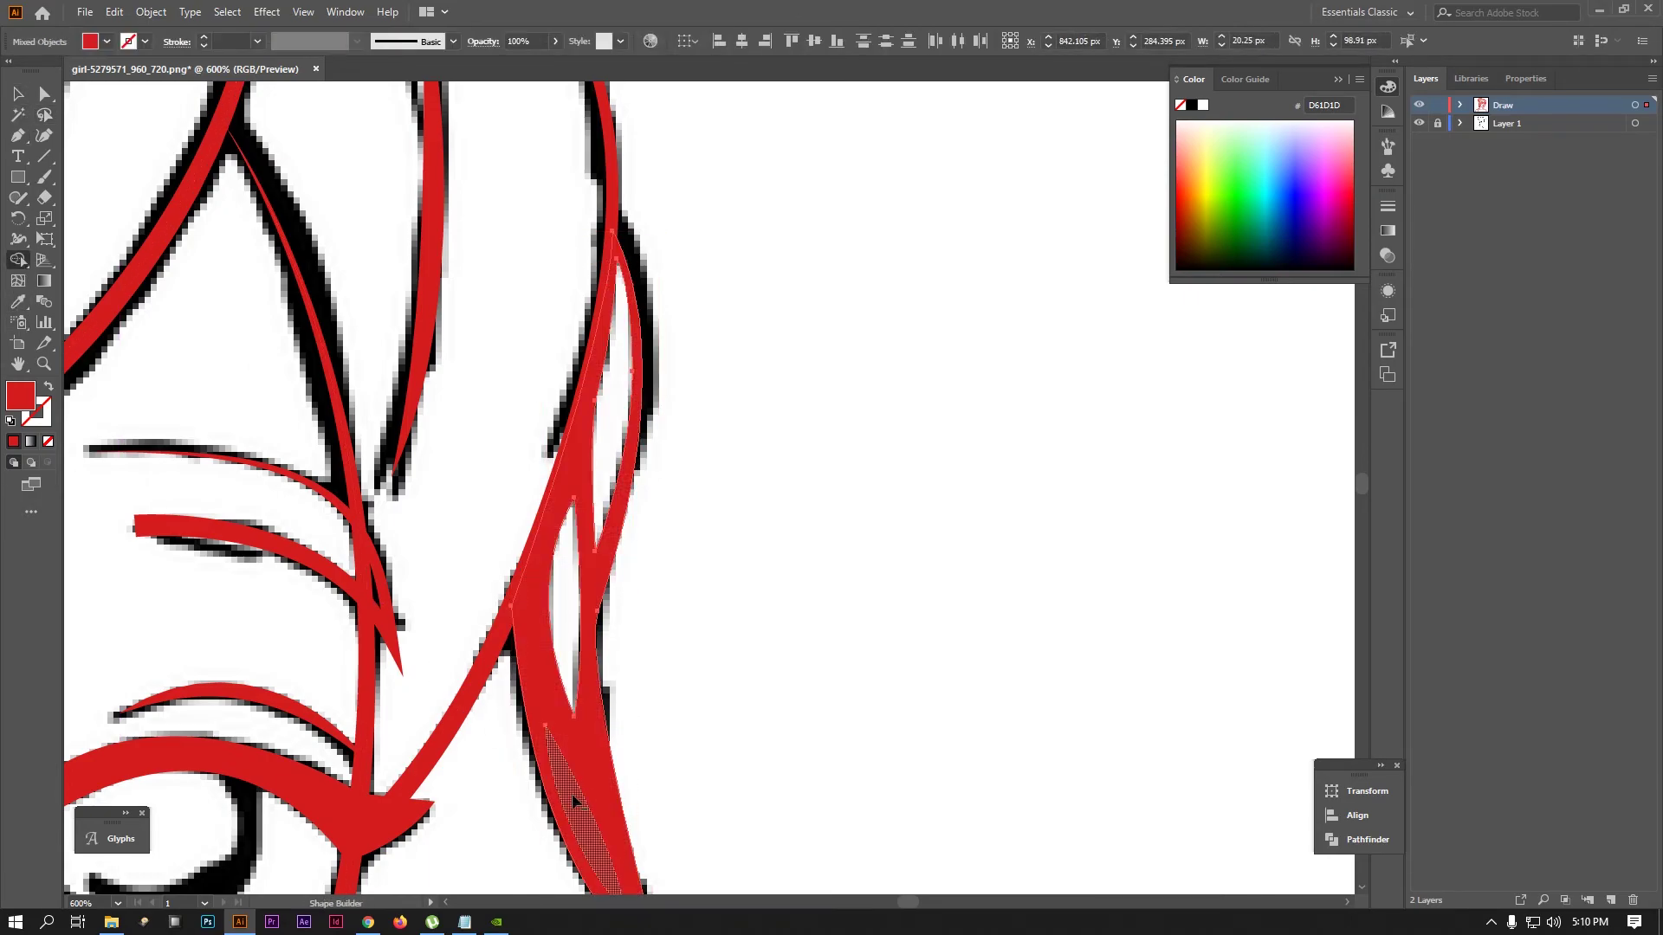
scroll(737, 545, "down", 4)
key("ctrl+shift+a")
left_click_drag(794, 558, 872, 446)
left_click(1418, 123)
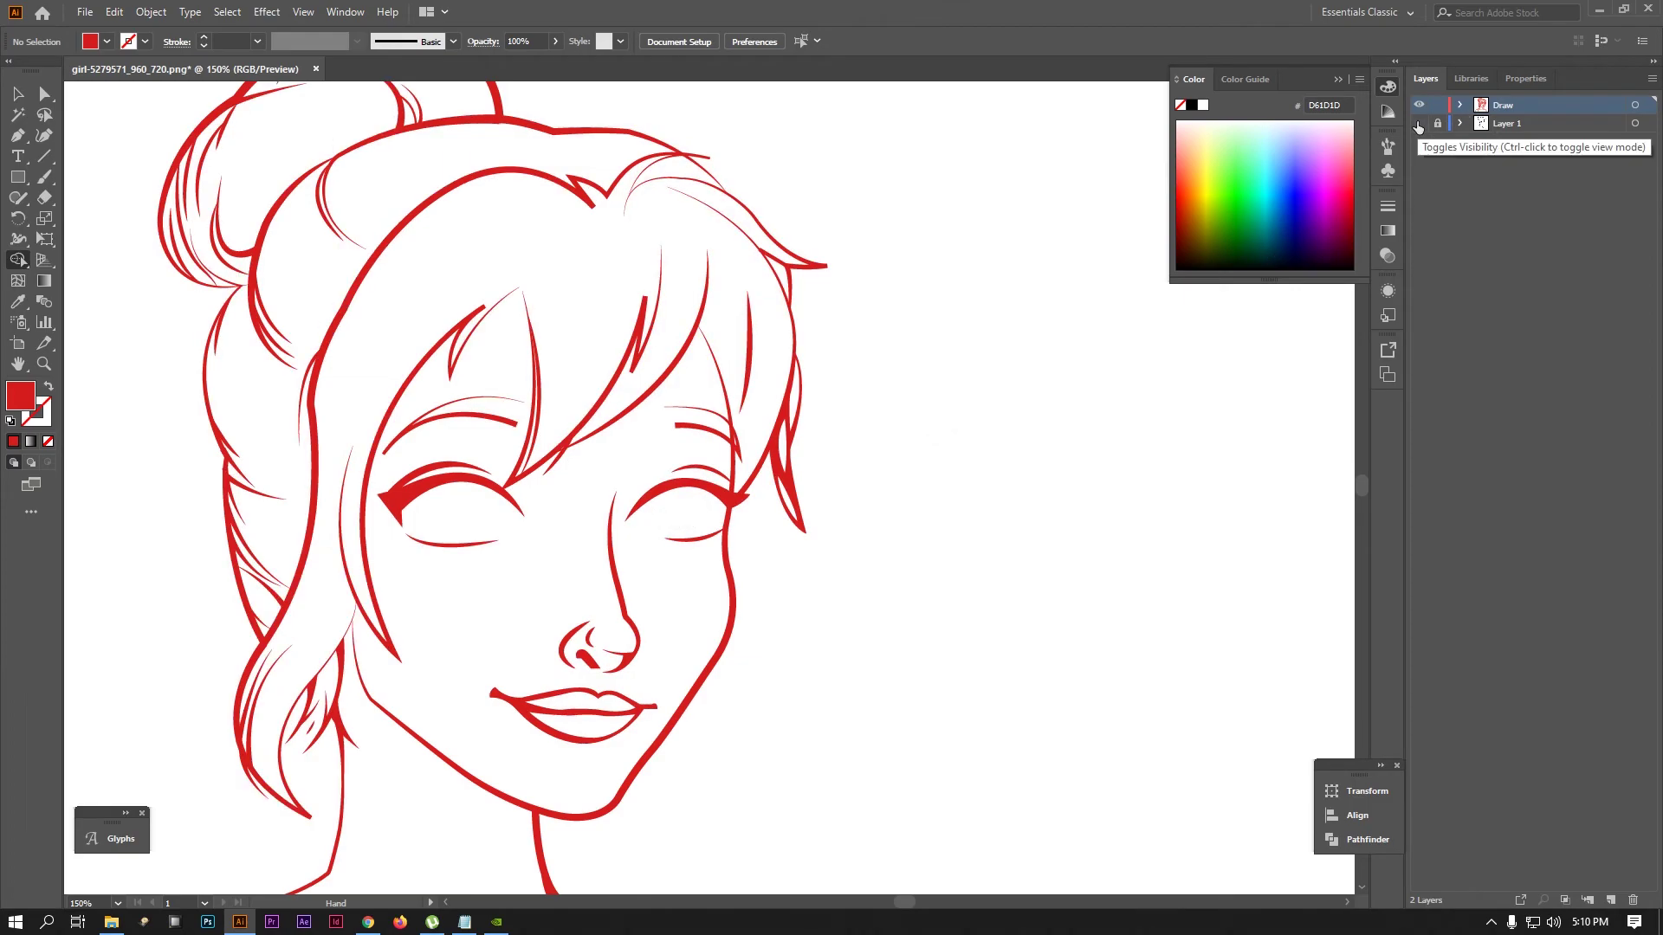
Show the sketch again and start tracing the left iris, undoing the misplaced anchors
left_click(1418, 123)
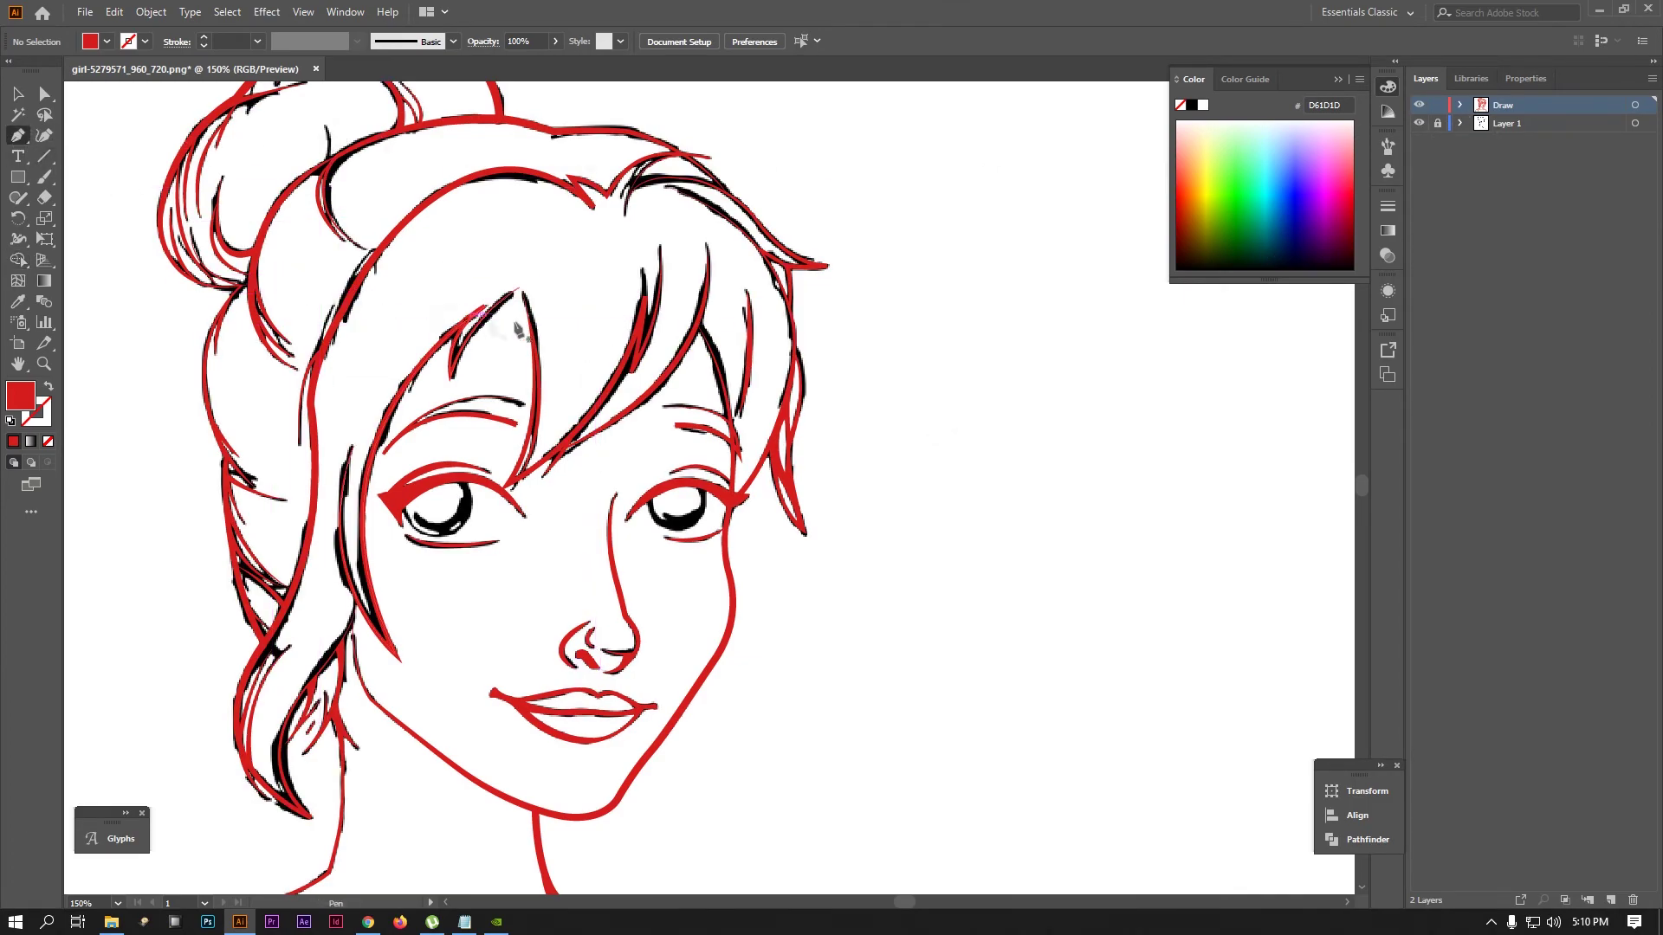
left_click_drag(517, 329, 570, 384)
scroll(570, 385, "down", 3)
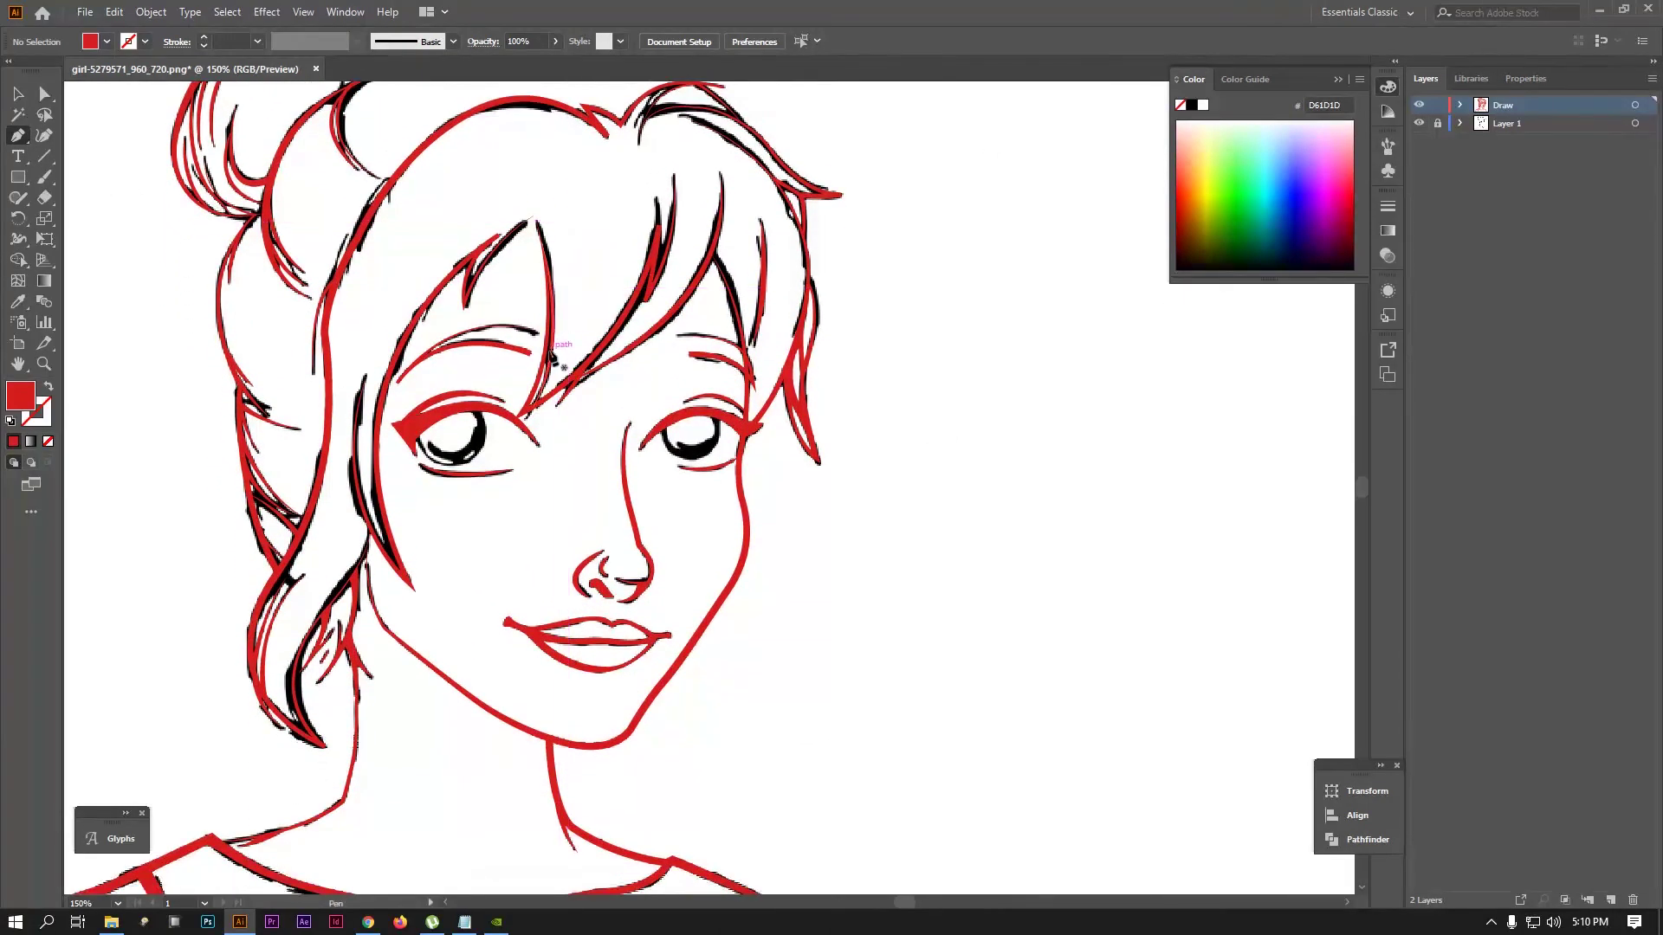
key("ctrl+minus")
scroll(496, 368, "up", 2)
scroll(496, 368, "up", 1)
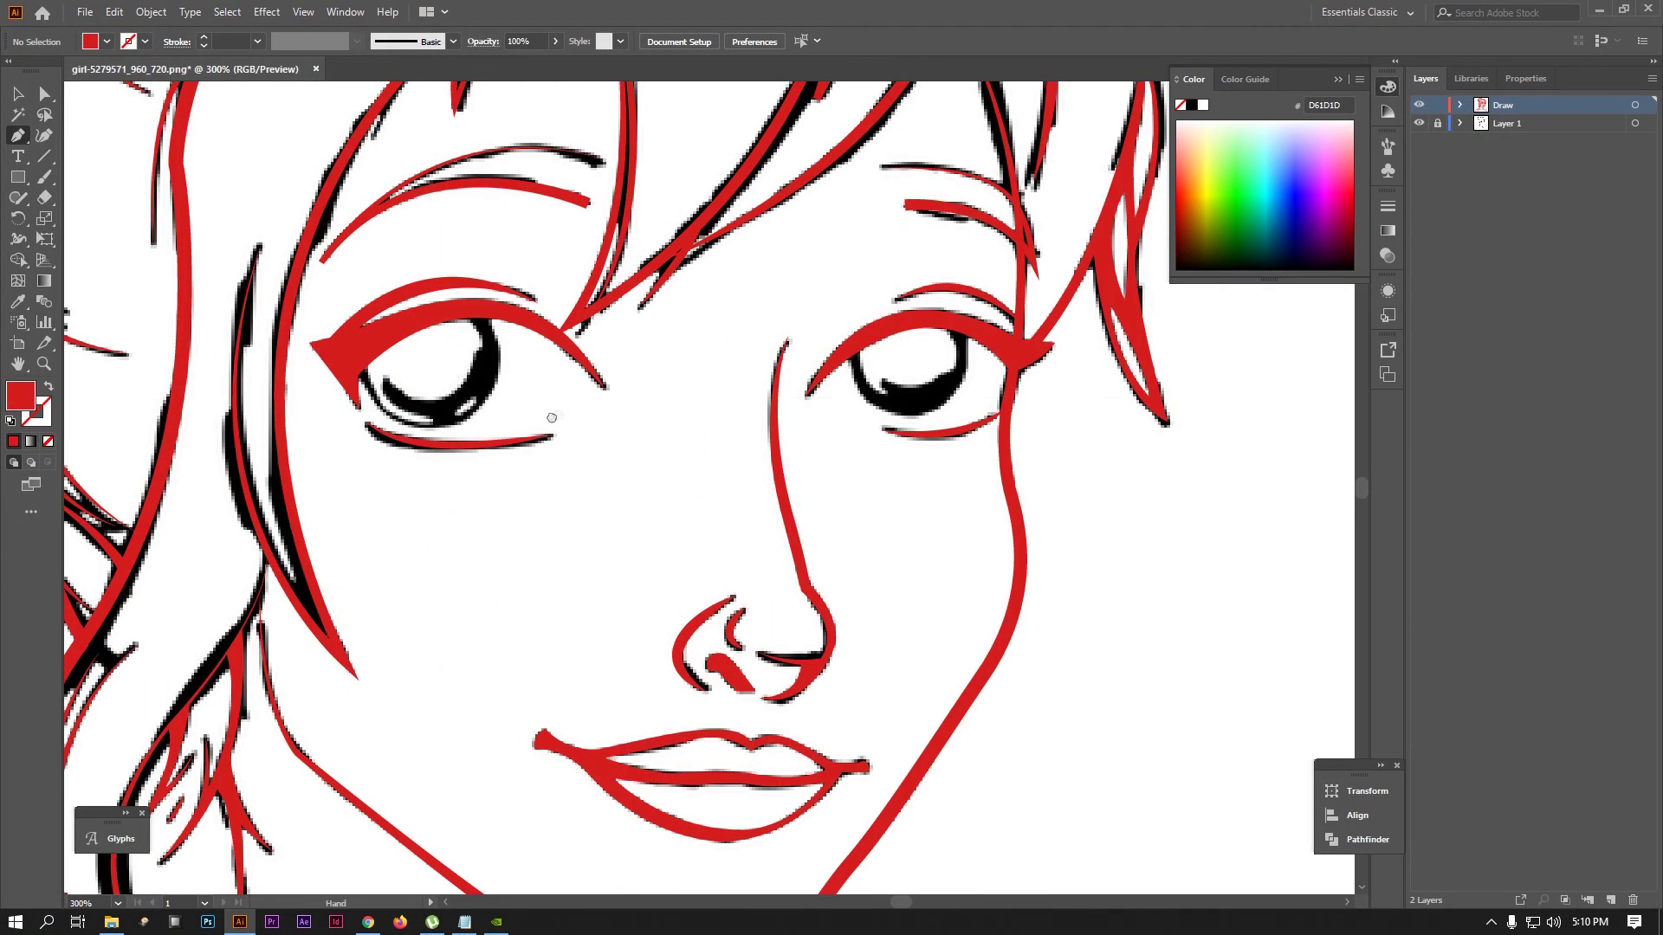
scroll(472, 384, "up", 1)
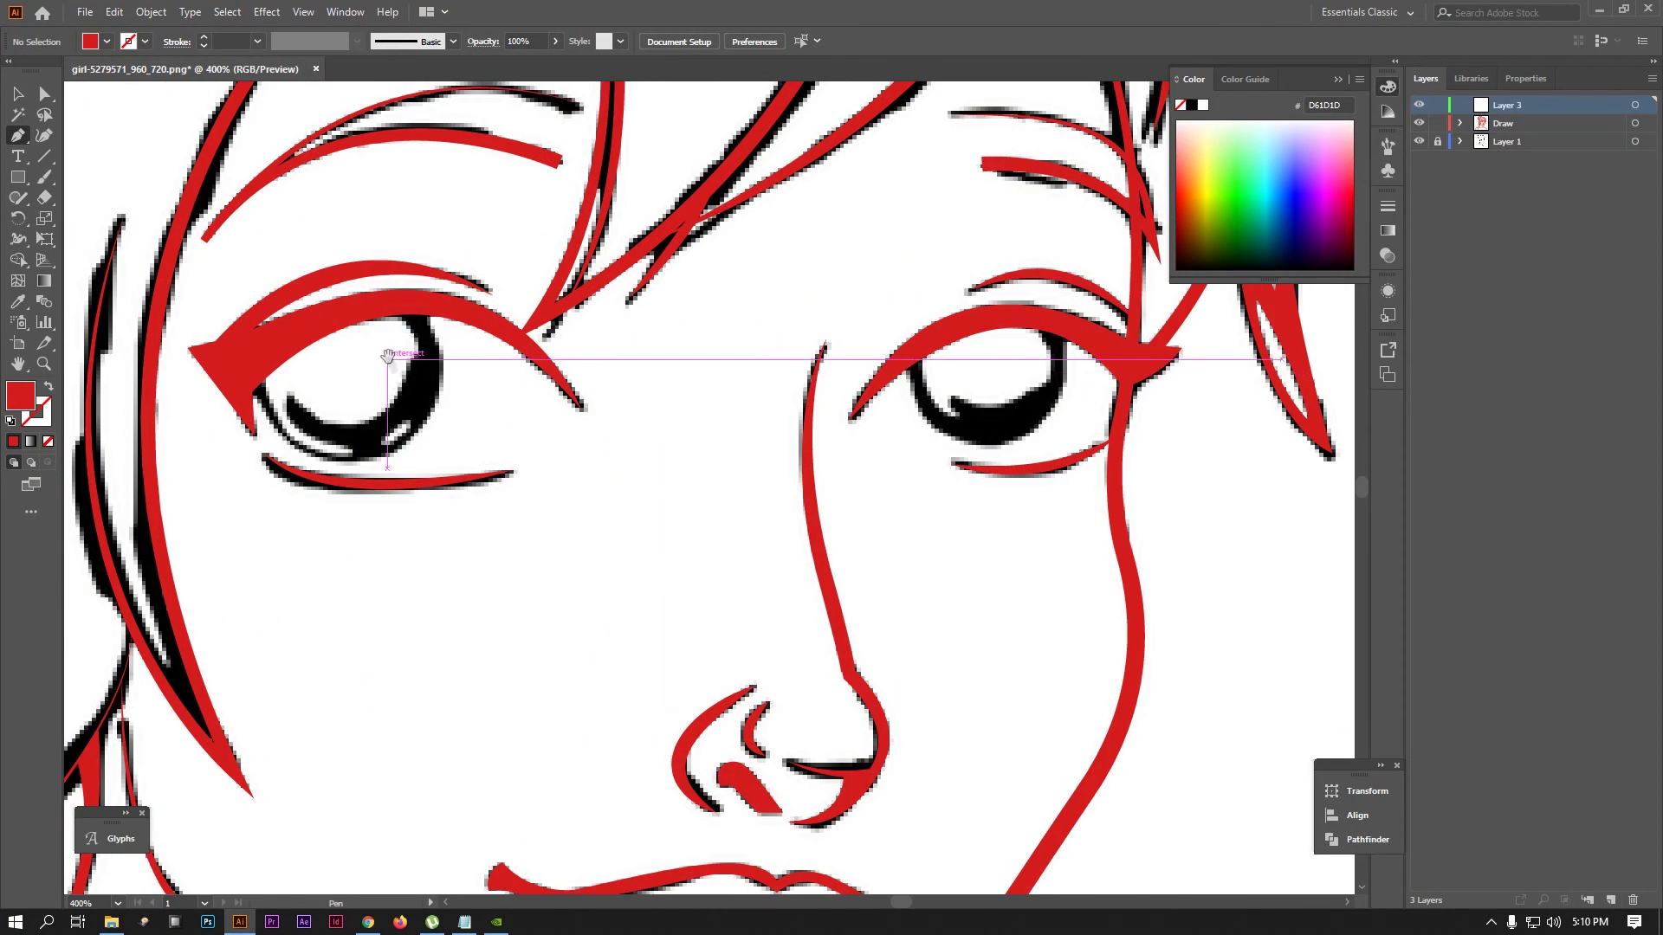
scroll(389, 361, "up", 1)
left_click(494, 308)
left_click_drag(431, 474, 297, 524)
left_click_drag(334, 426, 316, 390)
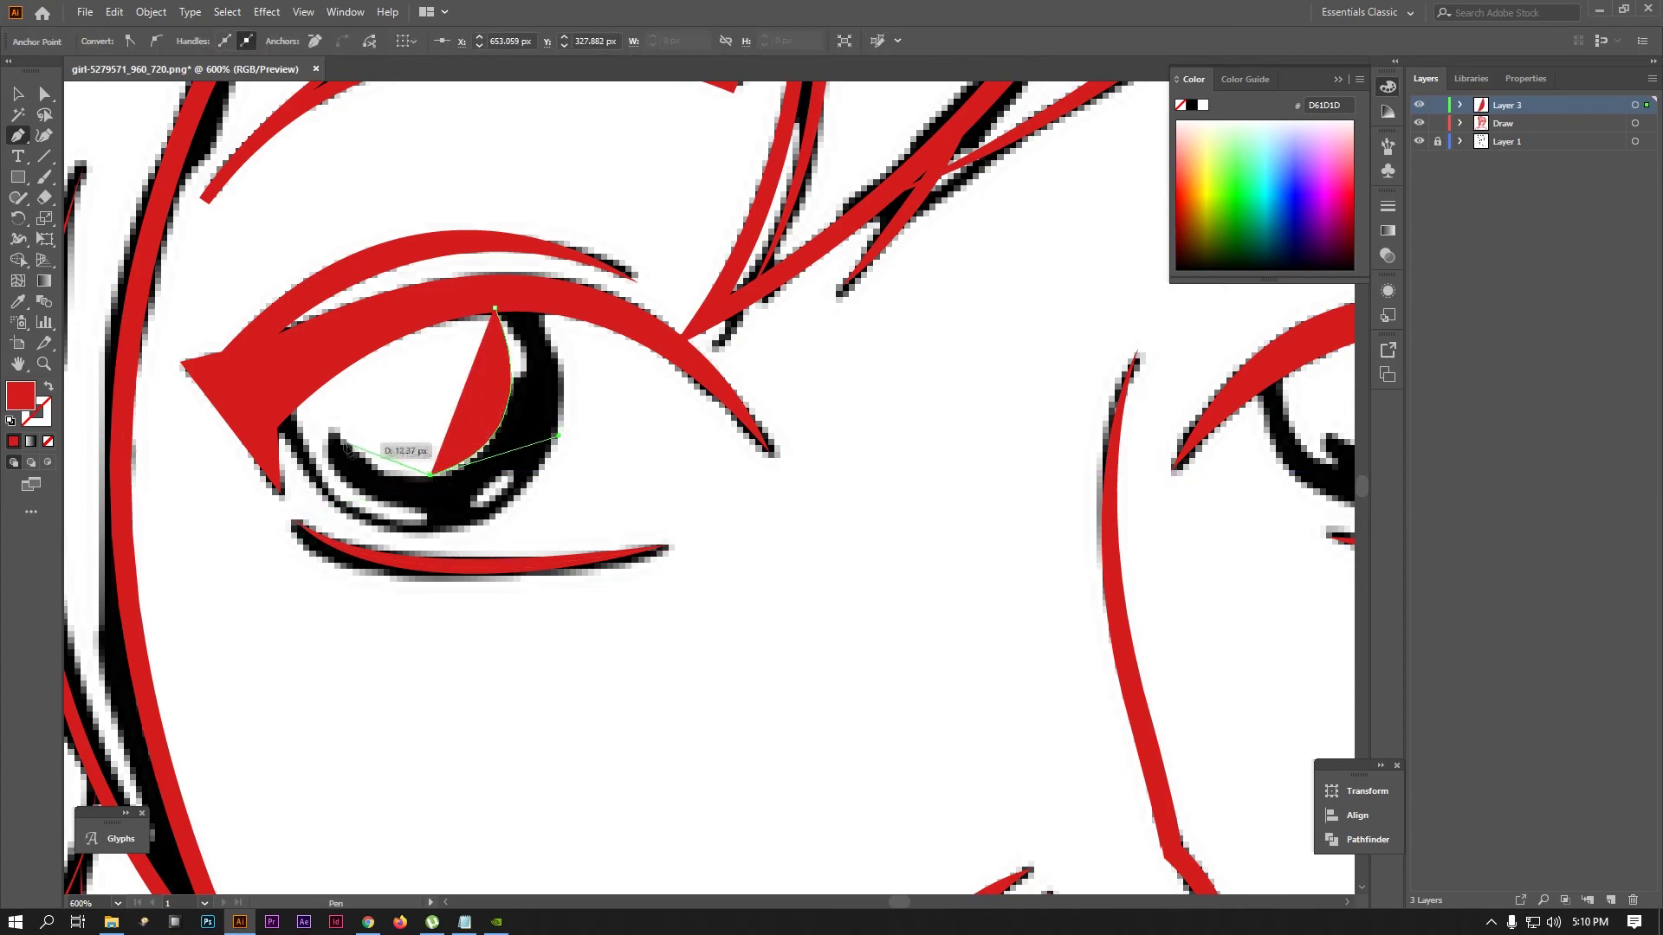
key("ctrl+z")
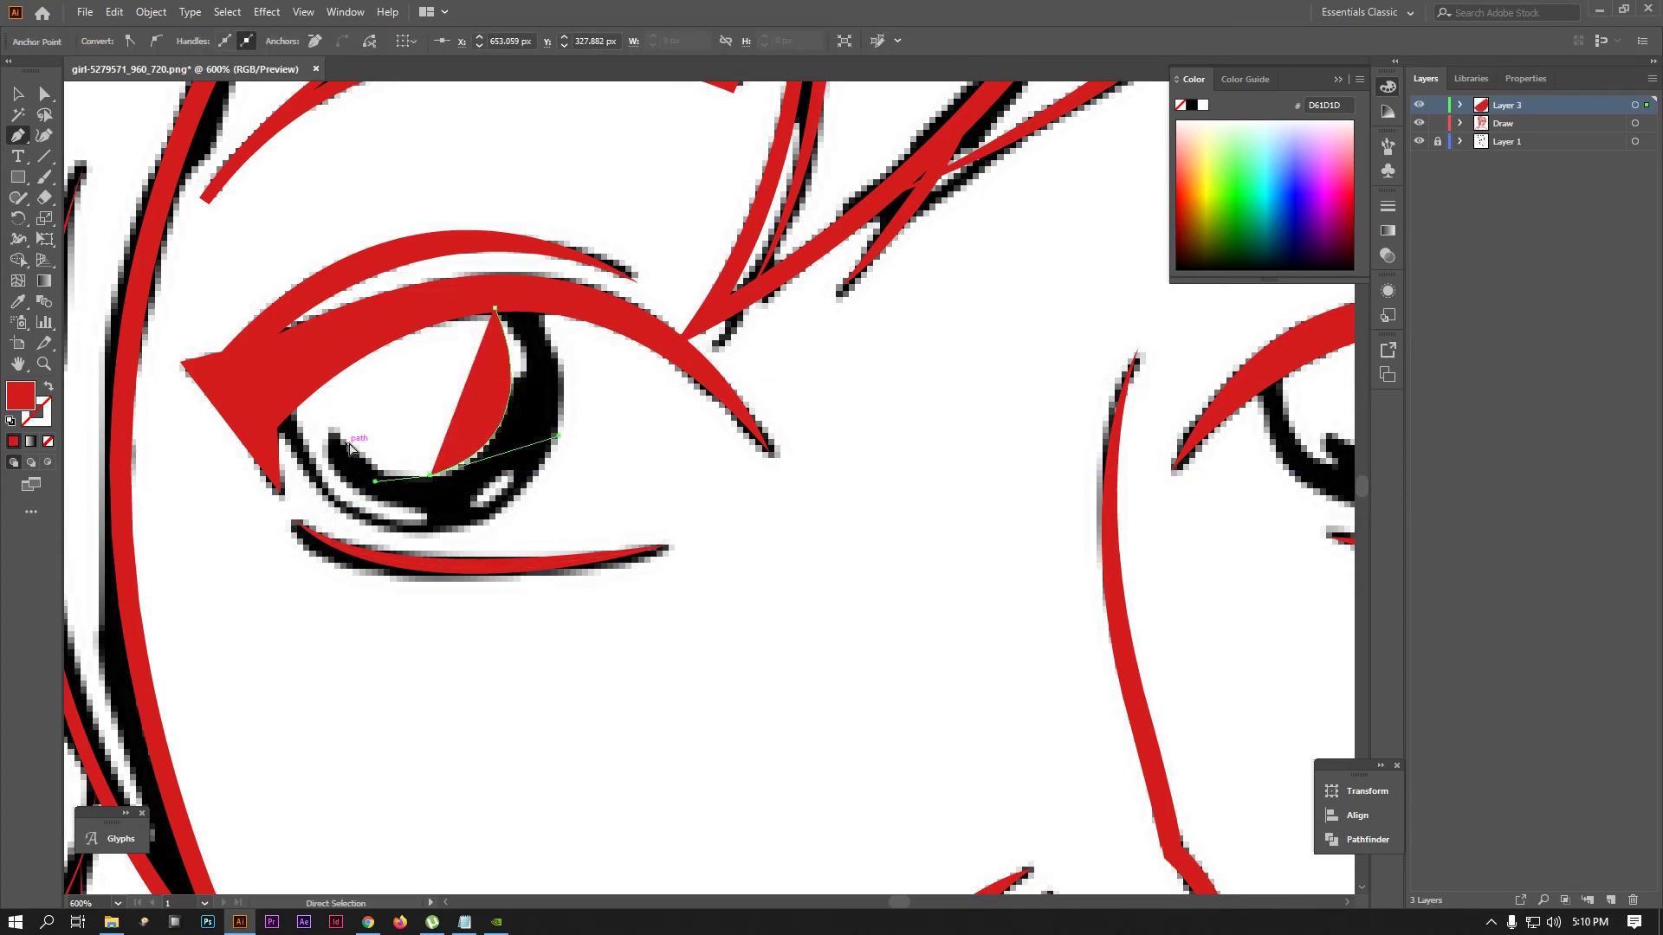
key("ctrl+z")
key("ctrl+z")
Trace the left iris outline from its top, around the lower lid and back
left_click(544, 308)
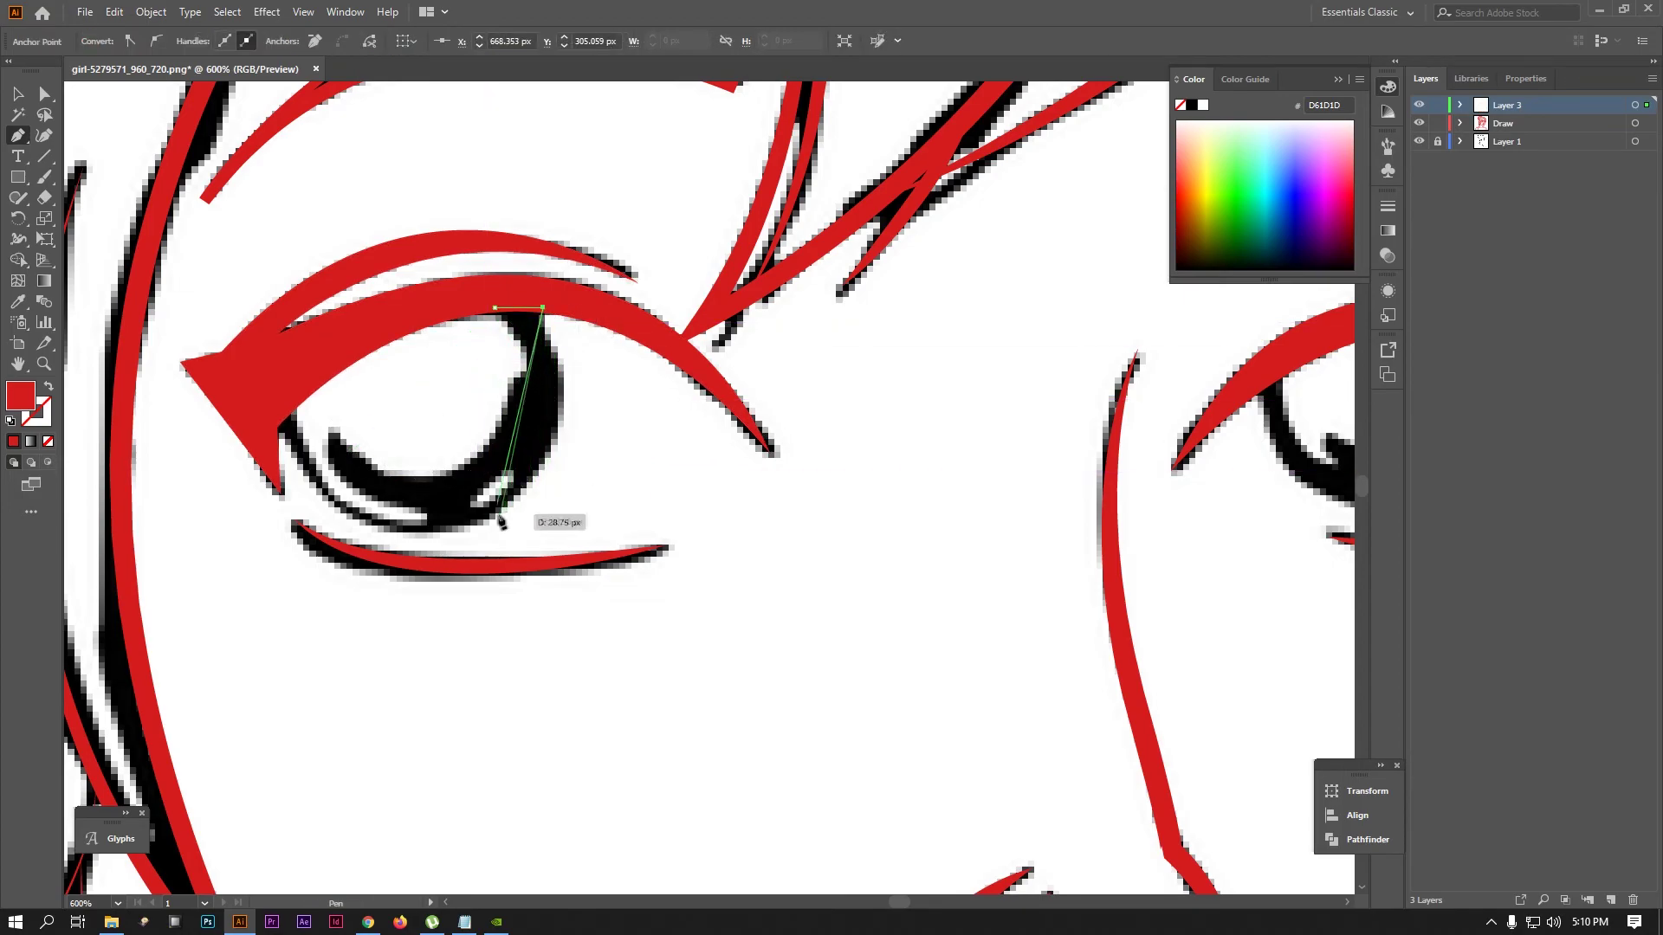
left_click_drag(495, 516, 374, 604)
left_click(462, 534)
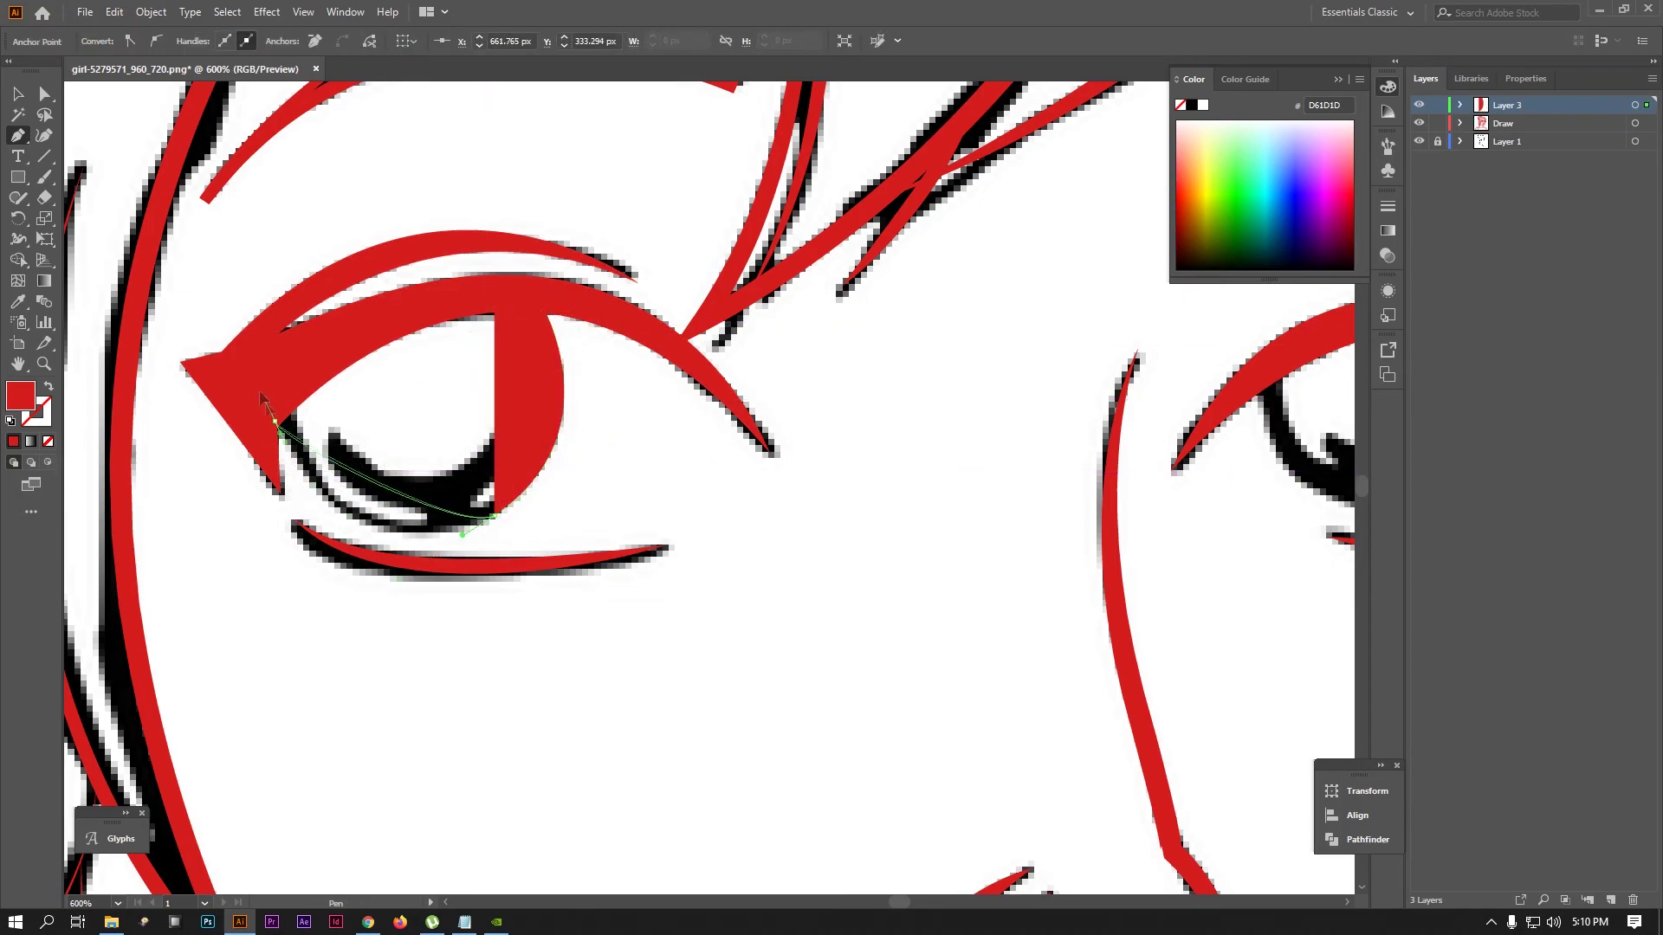
left_click_drag(274, 420, 219, 275)
left_click(274, 421)
key("shift+x")
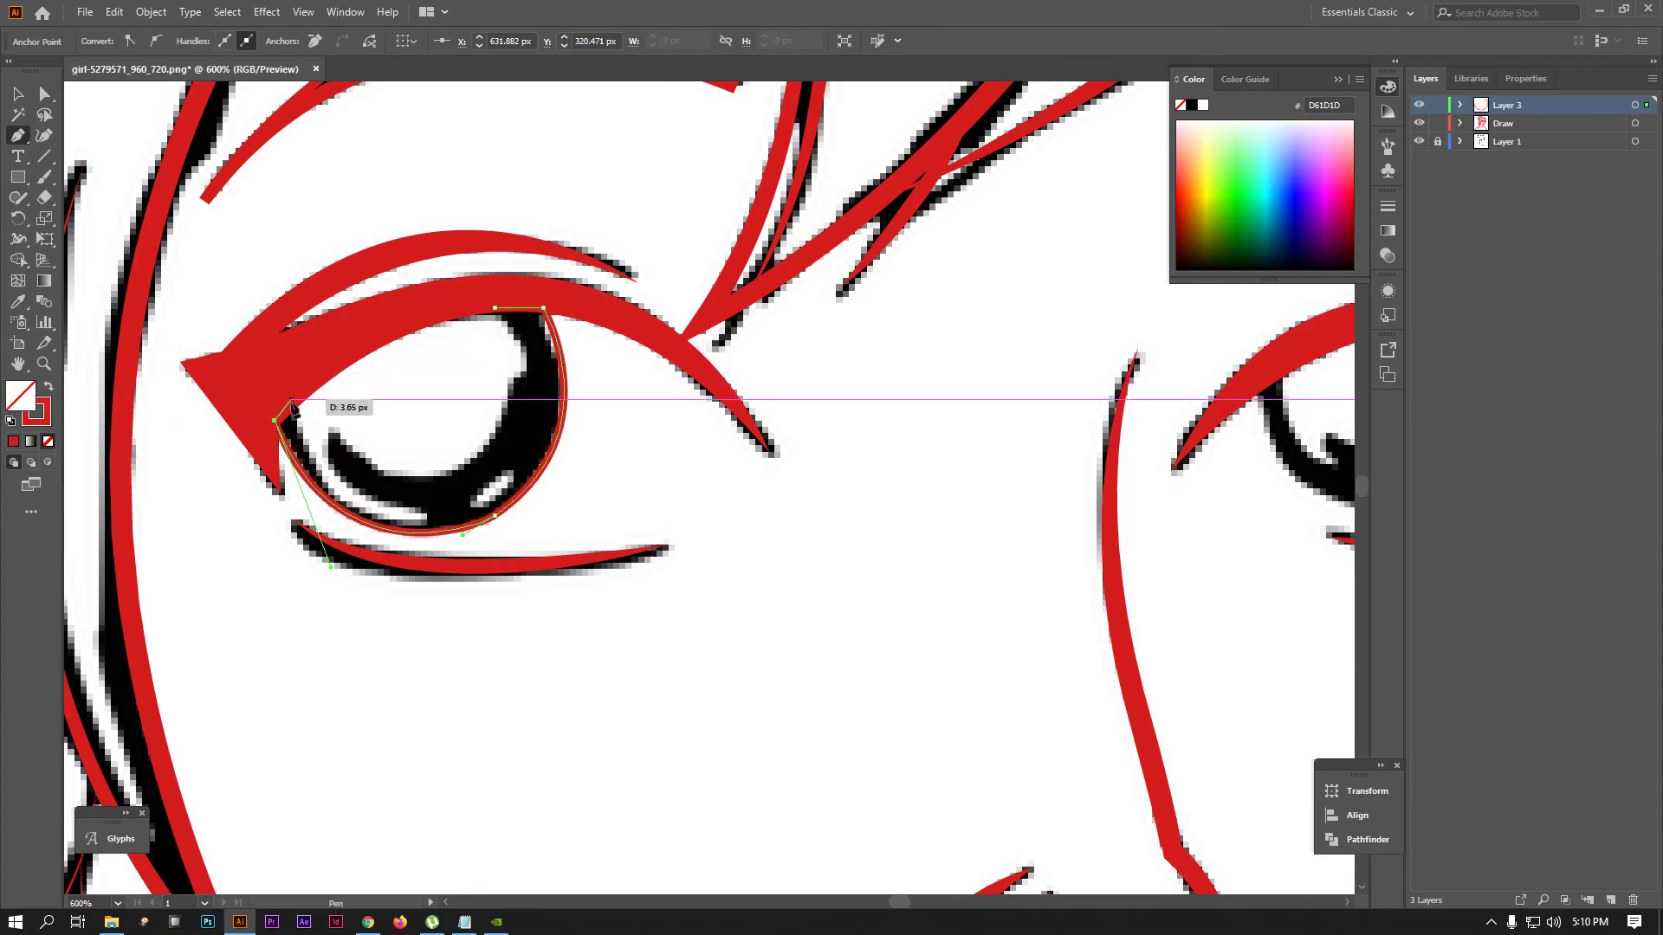
left_click(294, 405)
left_click_drag(424, 523, 560, 543)
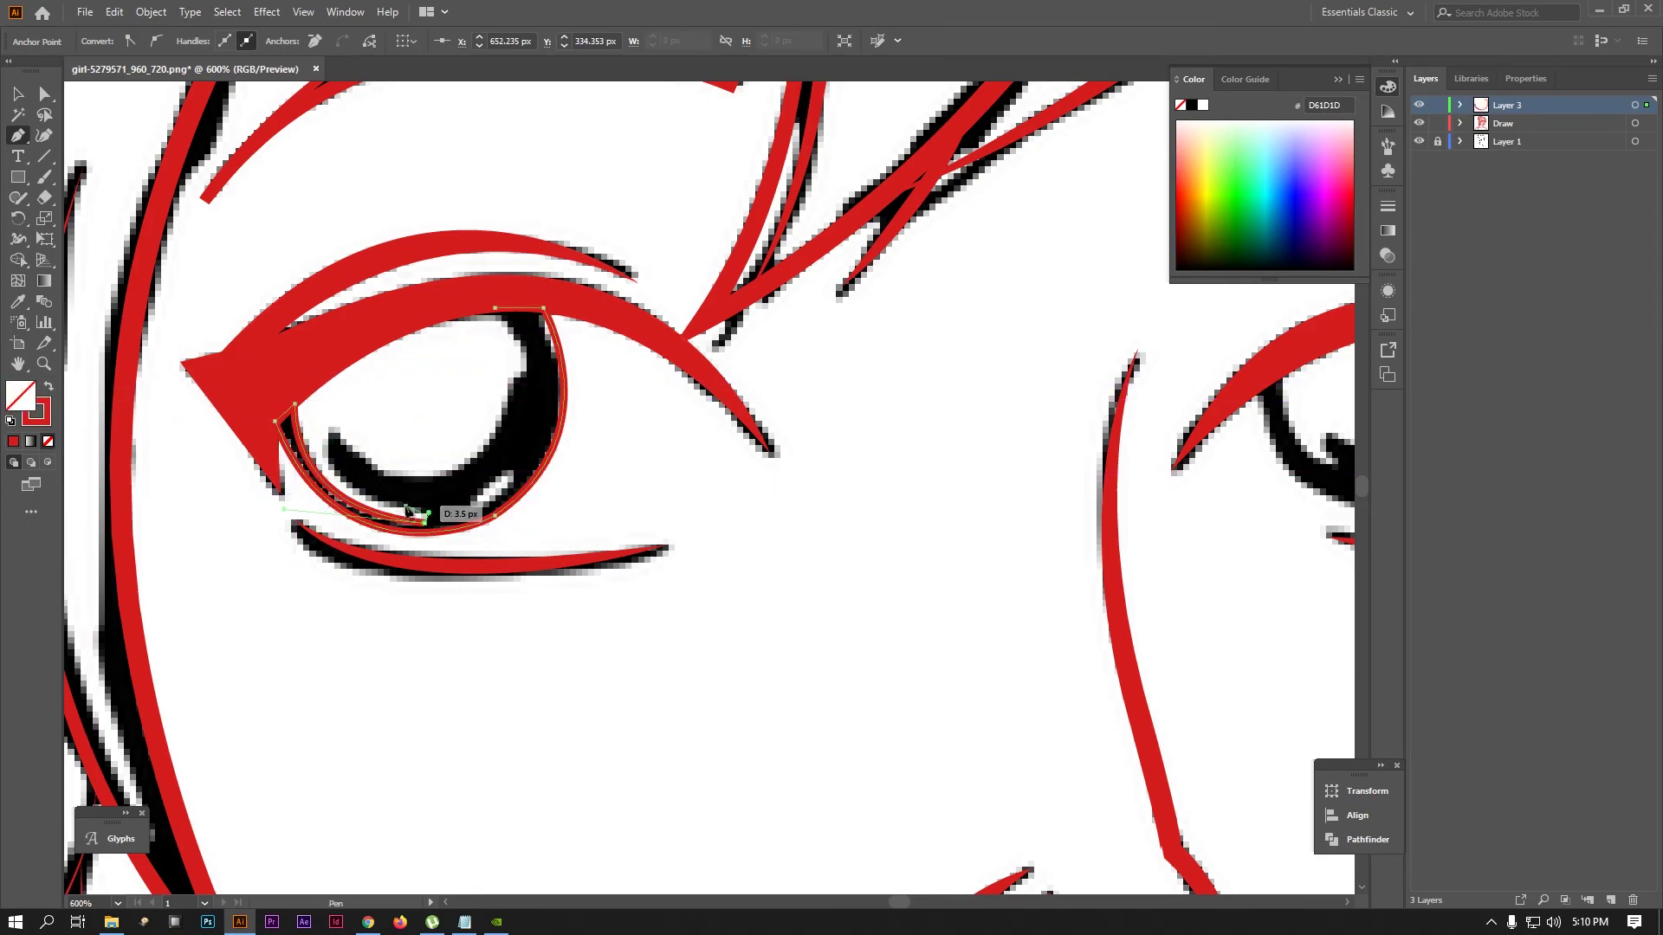
left_click_drag(329, 424, 342, 373)
left_click_drag(433, 475, 496, 474)
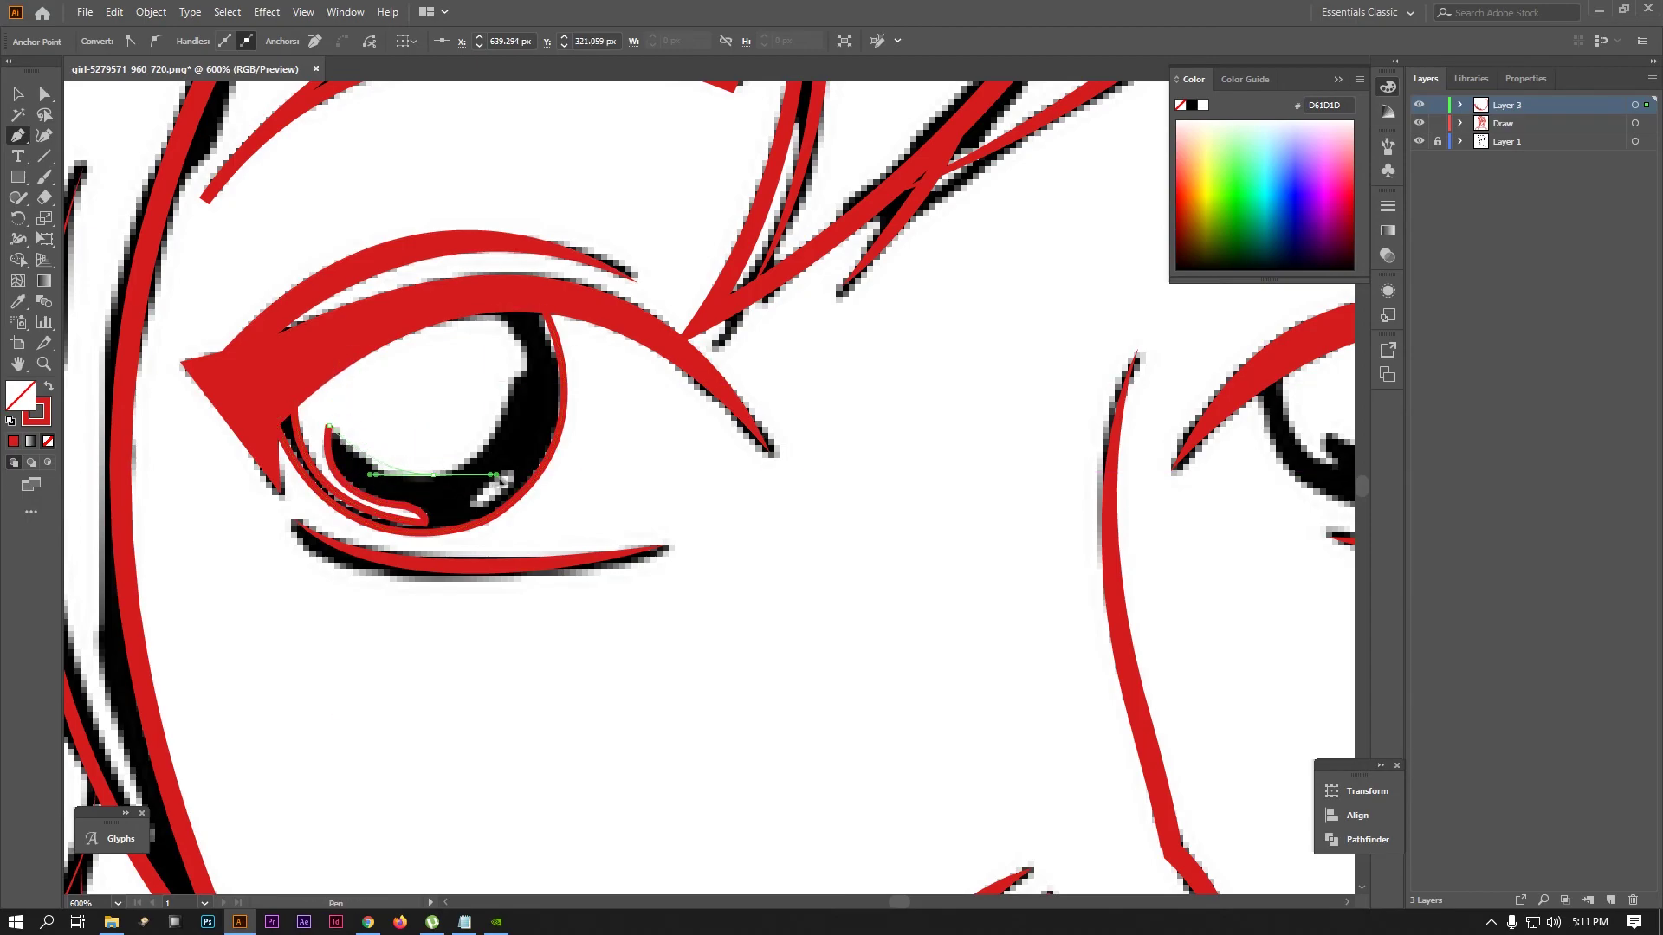
left_click_drag(495, 307, 543, 308)
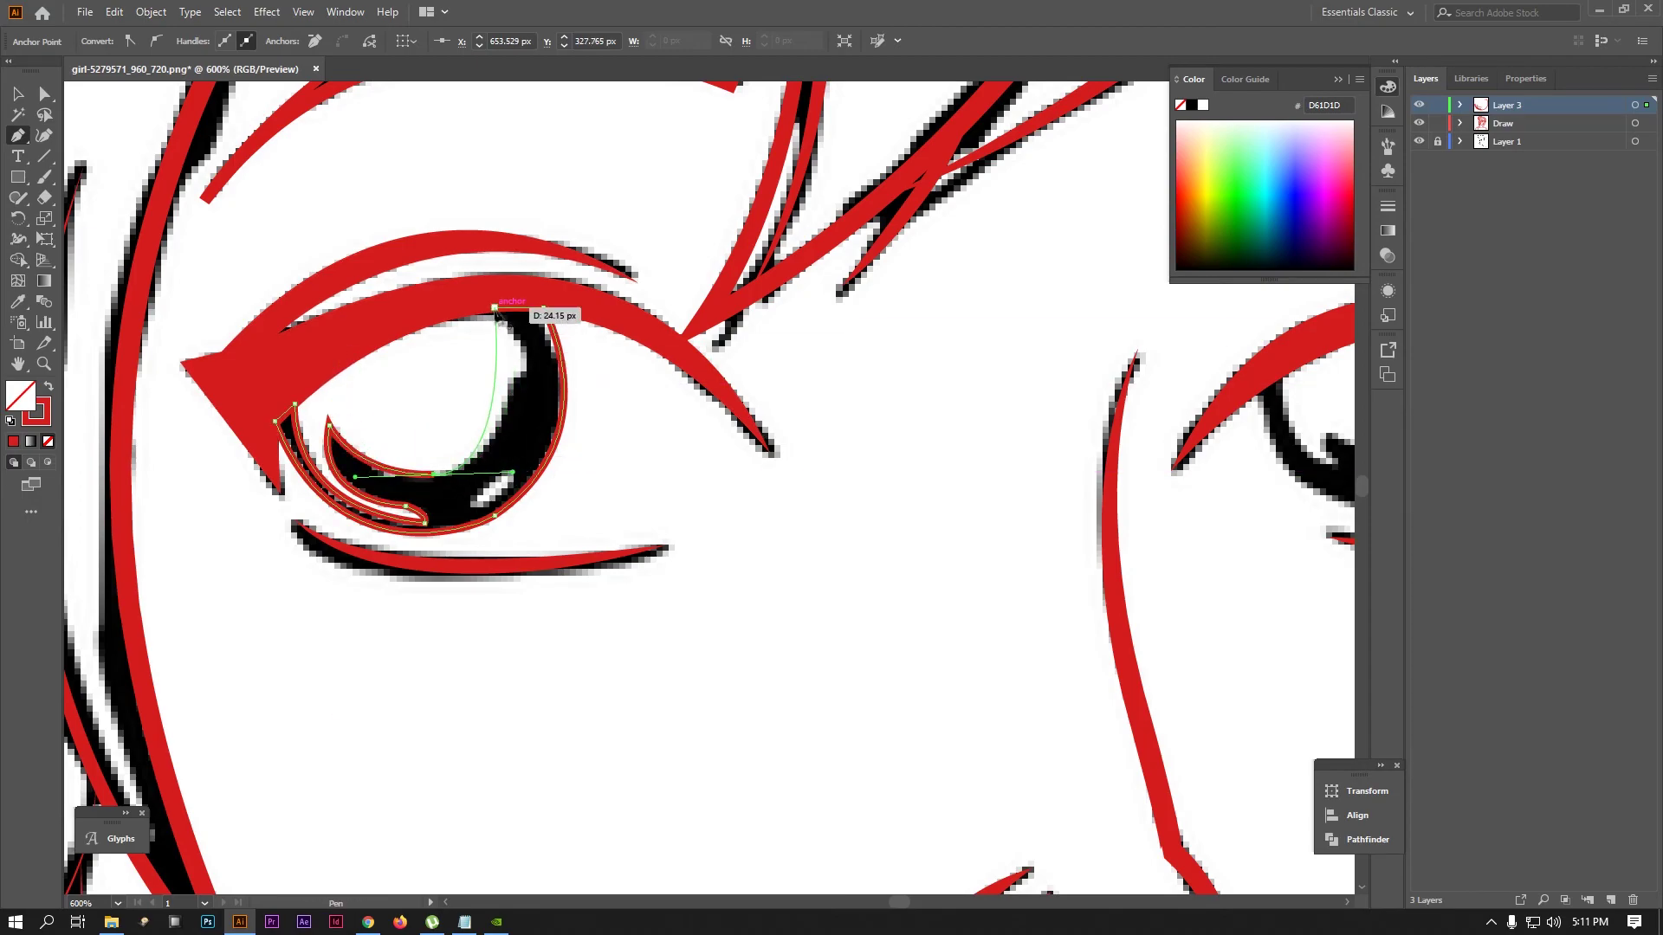
key("Escape")
Fill the iris red with no stroke and outline the eye highlight shape
left_click(49, 389)
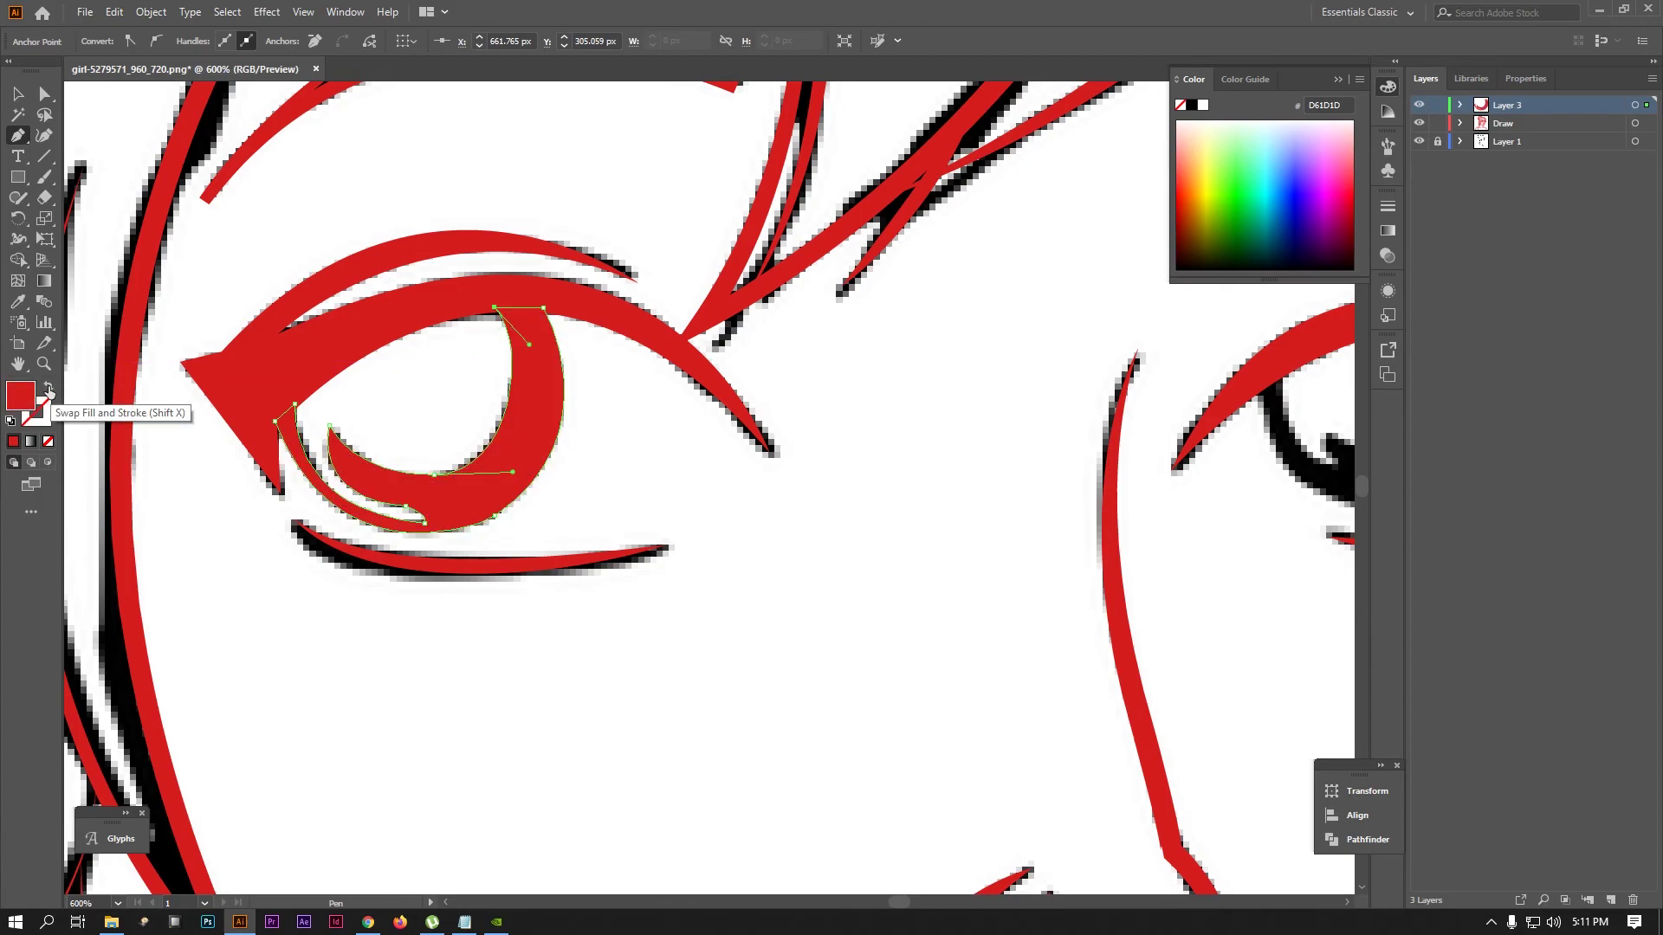
scroll(475, 511, "up", 1)
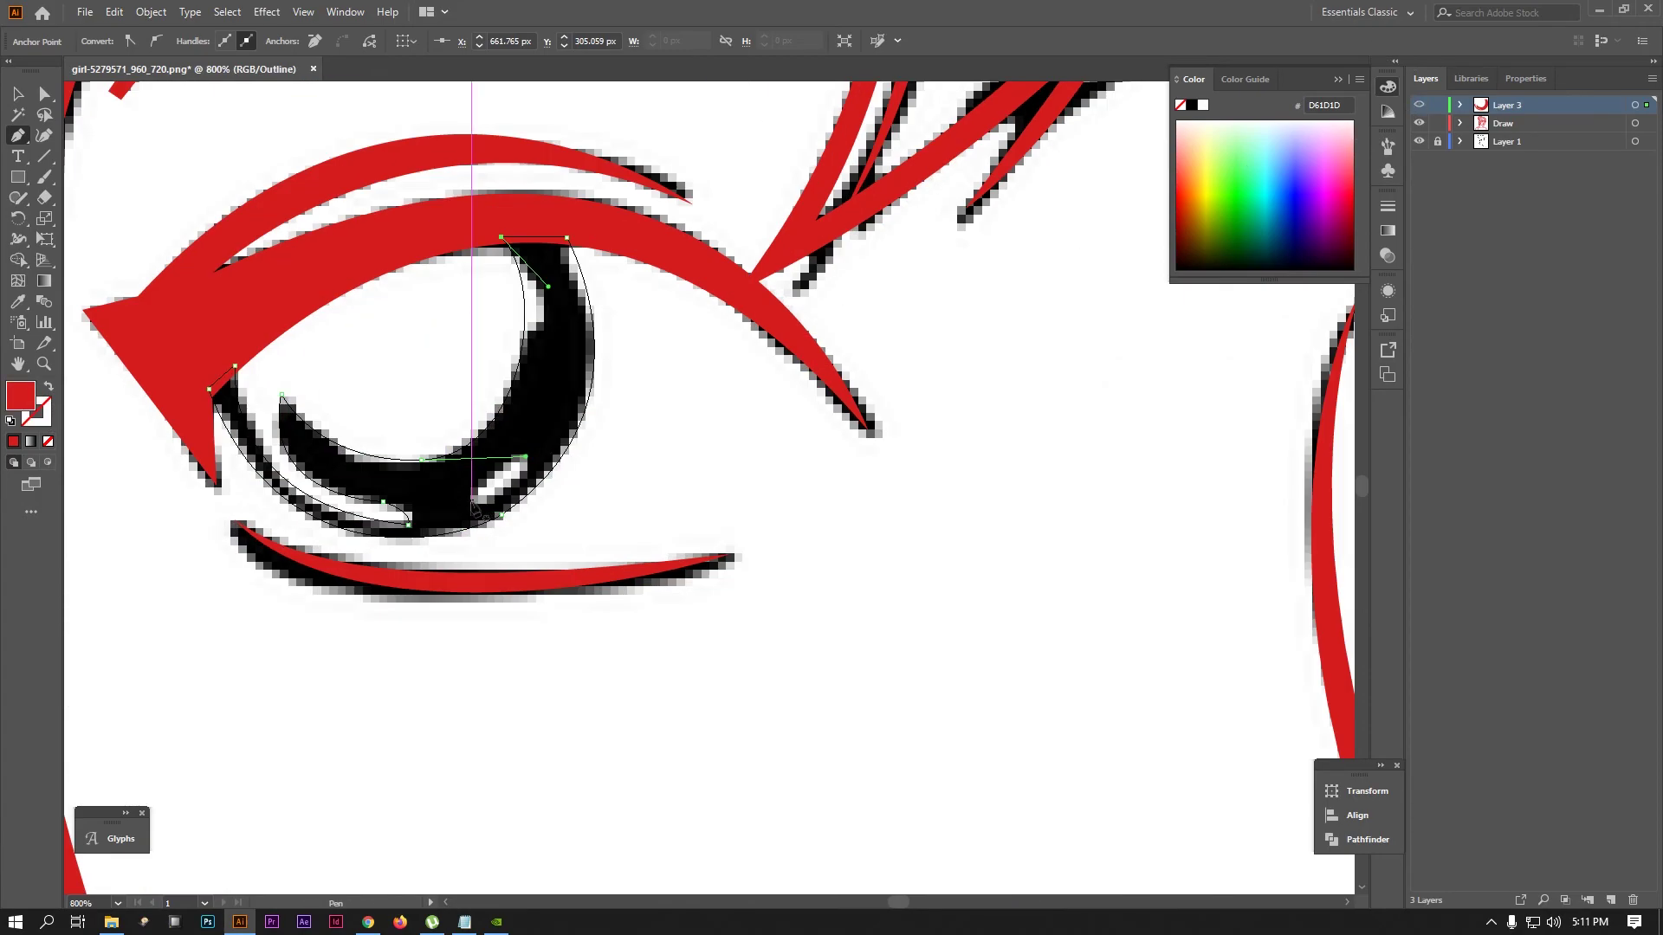
left_click(472, 500)
left_click(480, 469)
left_click(526, 456)
left_click(508, 489)
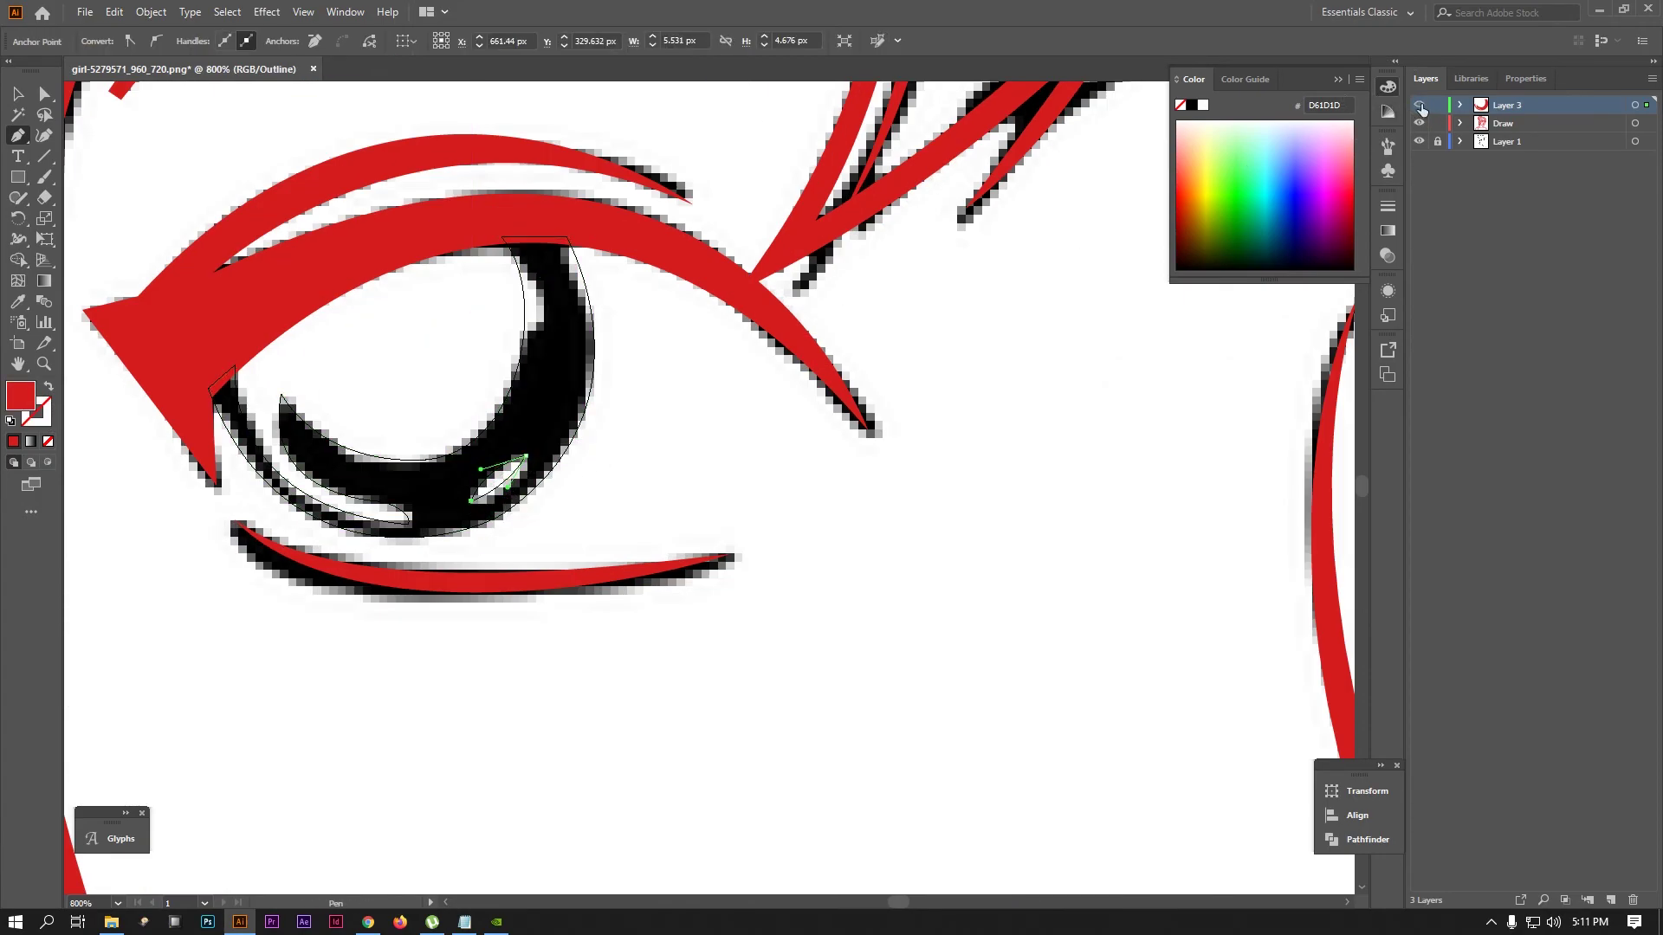
Cut the highlight out of the red iris with Shape Builder and clear the selection
key("ctrl+y")
key("ctrl+a")
key("shift+m")
left_click(510, 488)
scroll(617, 475, "down", 1)
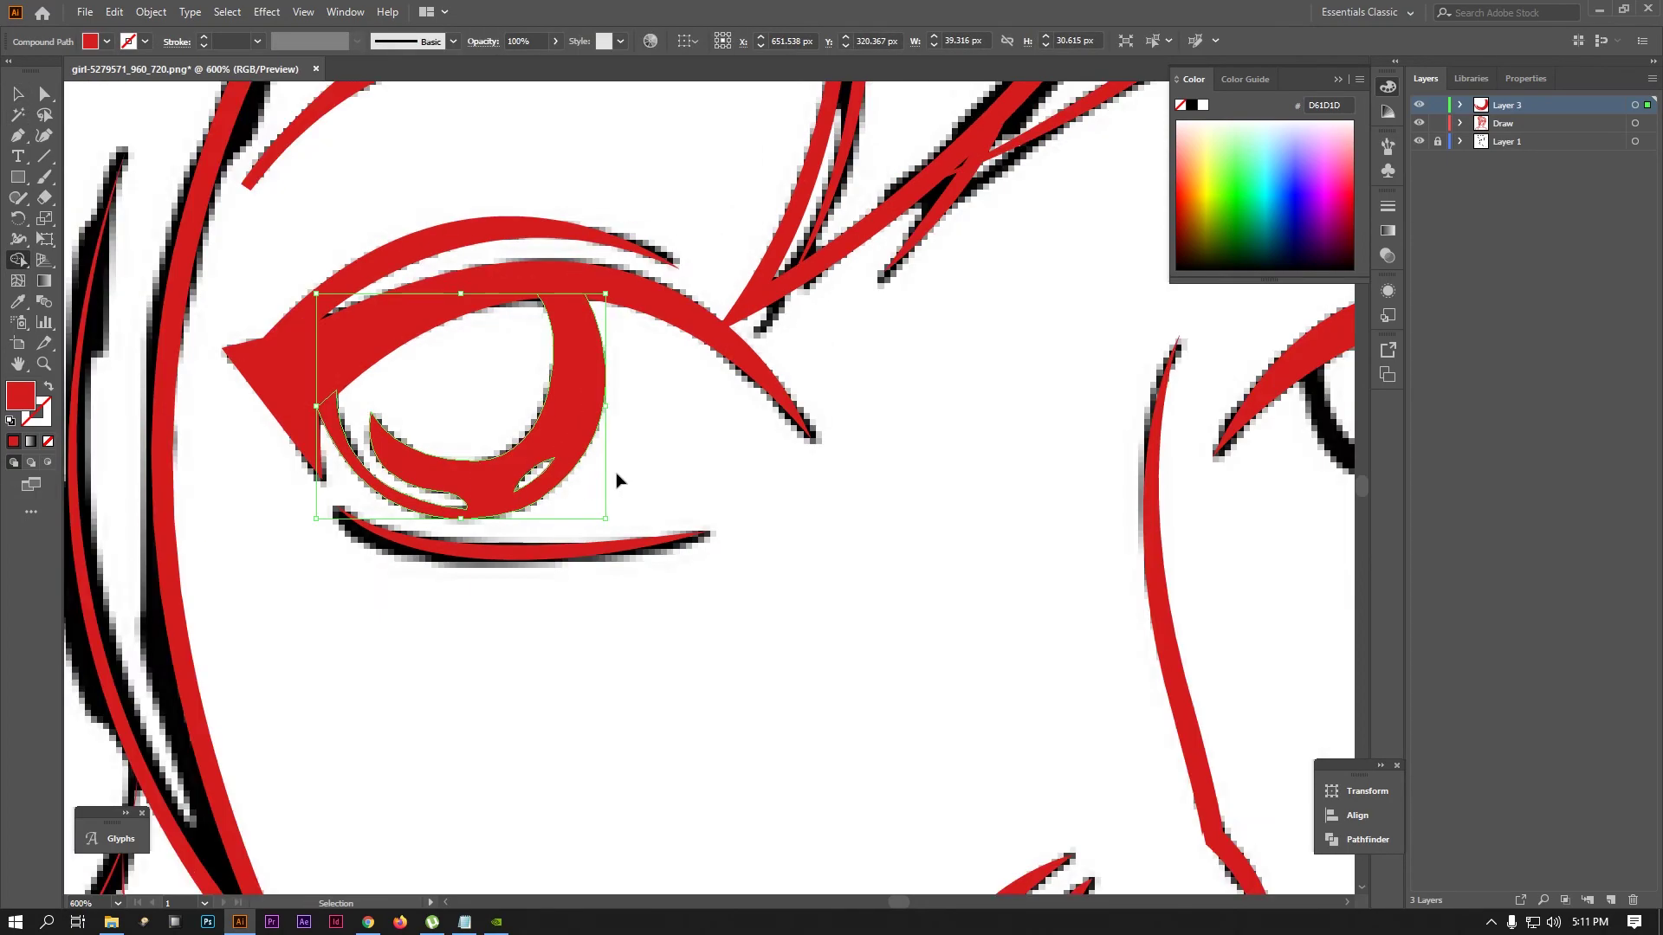
scroll(724, 494, "down", 1)
key("ctrl+shift+a")
scroll(779, 486, "down", 1)
scroll(779, 486, "down", 1)
Begin pen-tracing the right eye's iris with initial anchor points
left_click(18, 135)
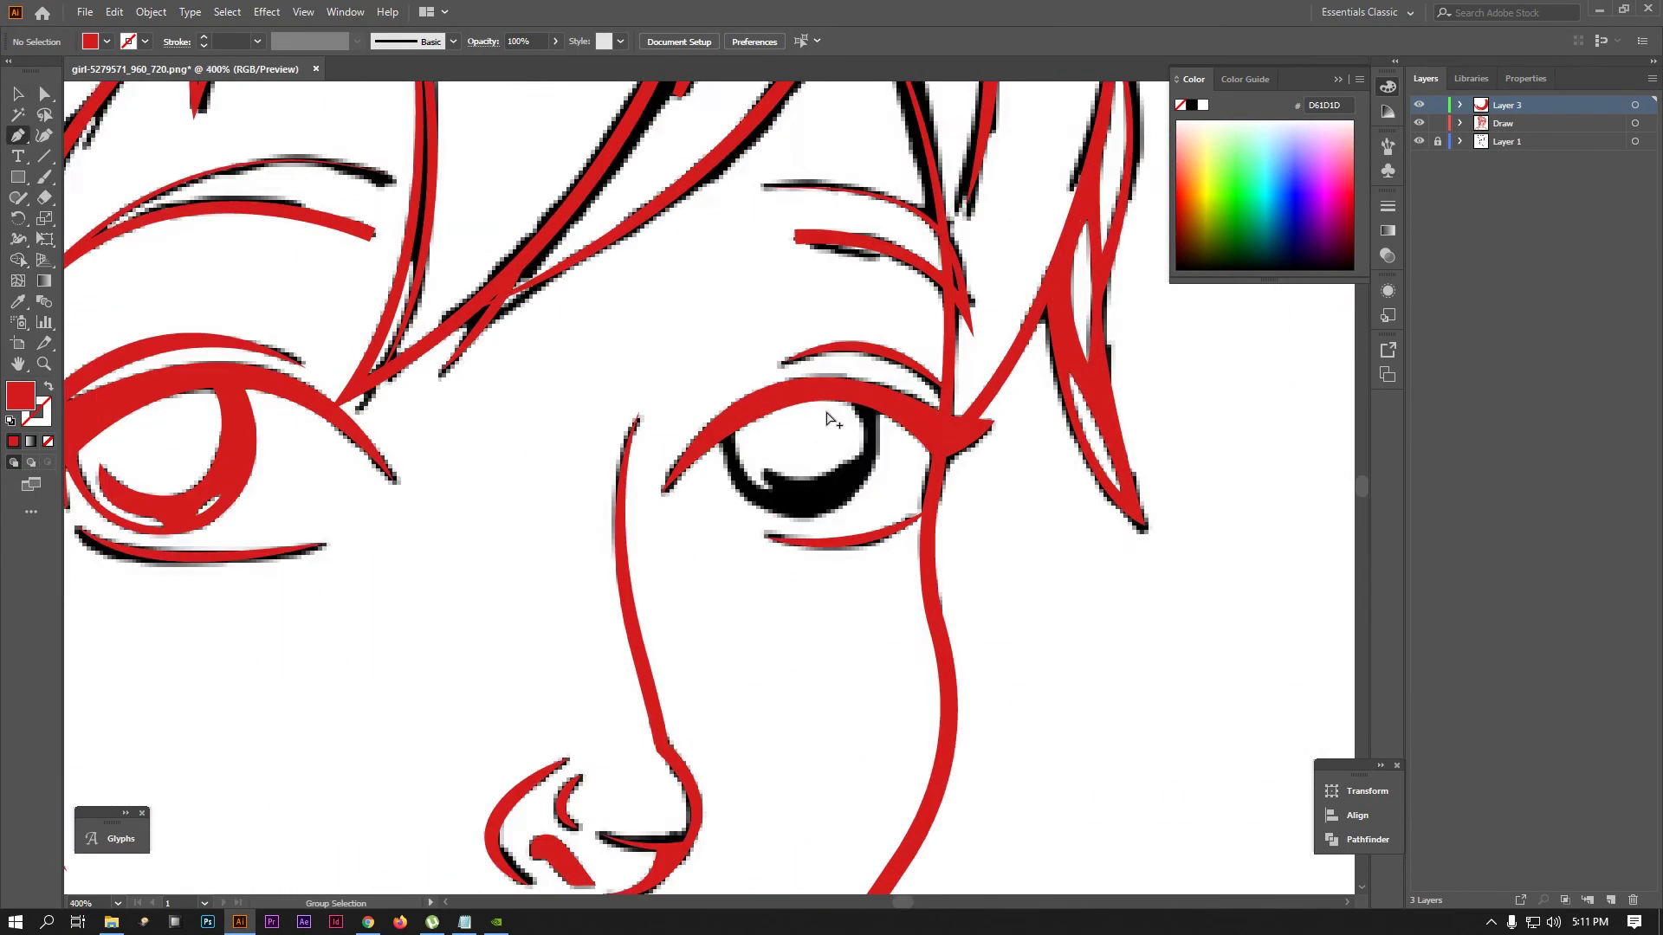
scroll(910, 425, "up", 2)
left_click(539, 432)
mouse_move(600, 526)
left_mouse_down()
mouse_move(789, 470)
mouse_move(770, 413)
left_mouse_up()
left_click(538, 433)
left_click(580, 495)
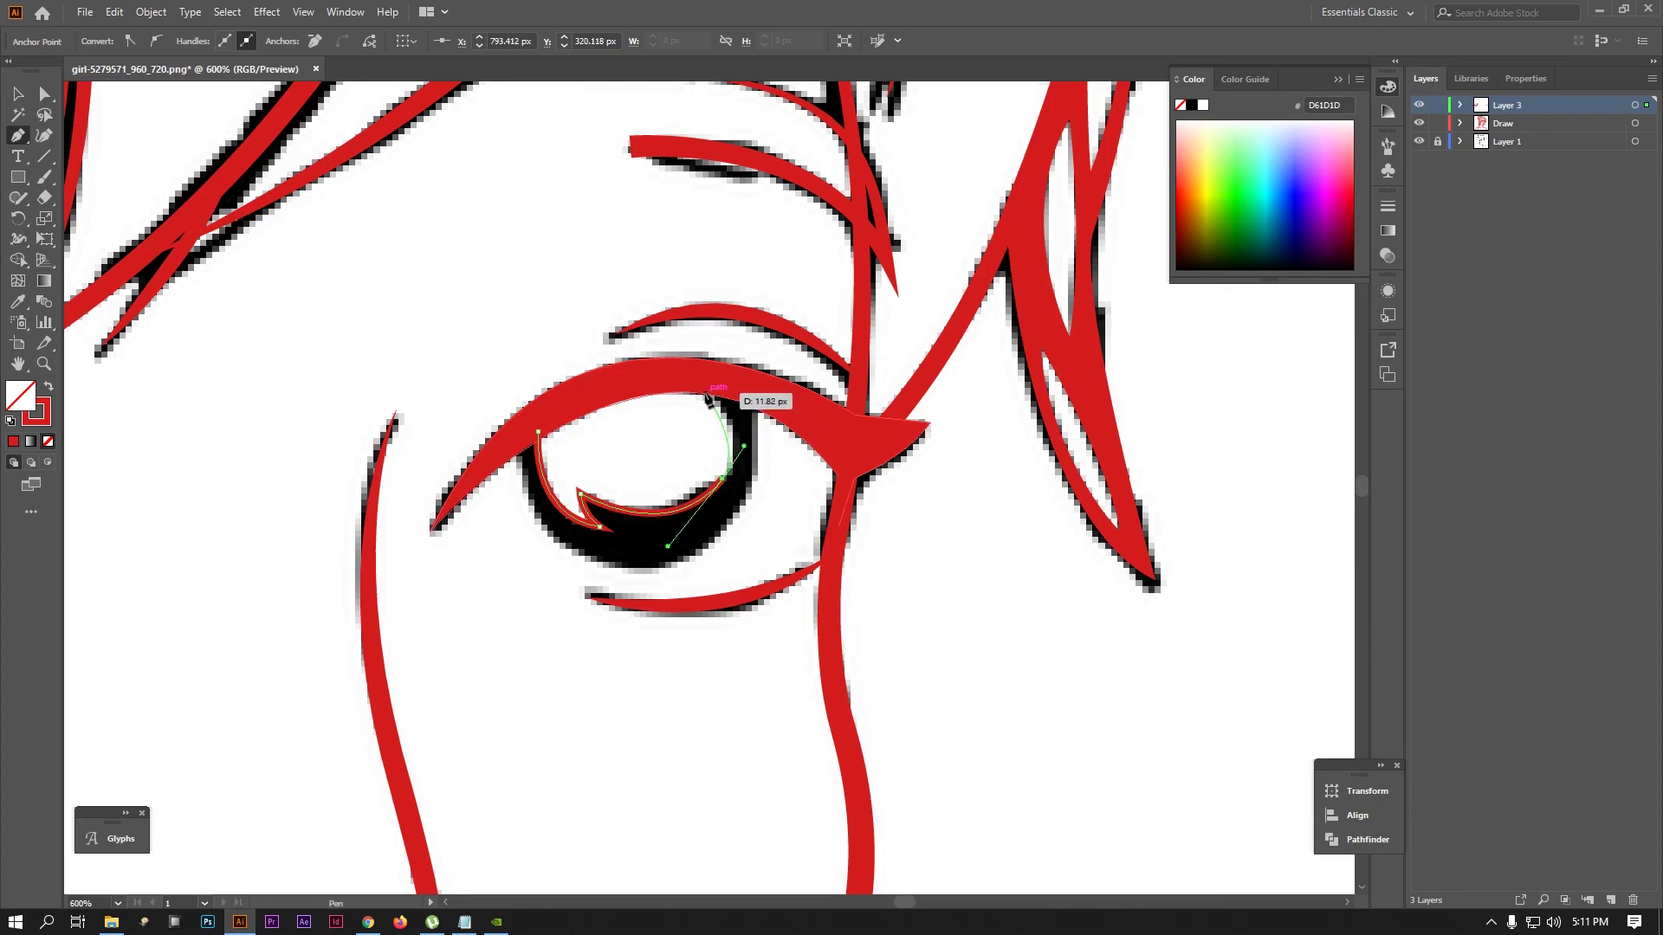
left_click(652, 383)
Trace the full right iris outline up to the eyelid and fill it red
left_click(761, 403)
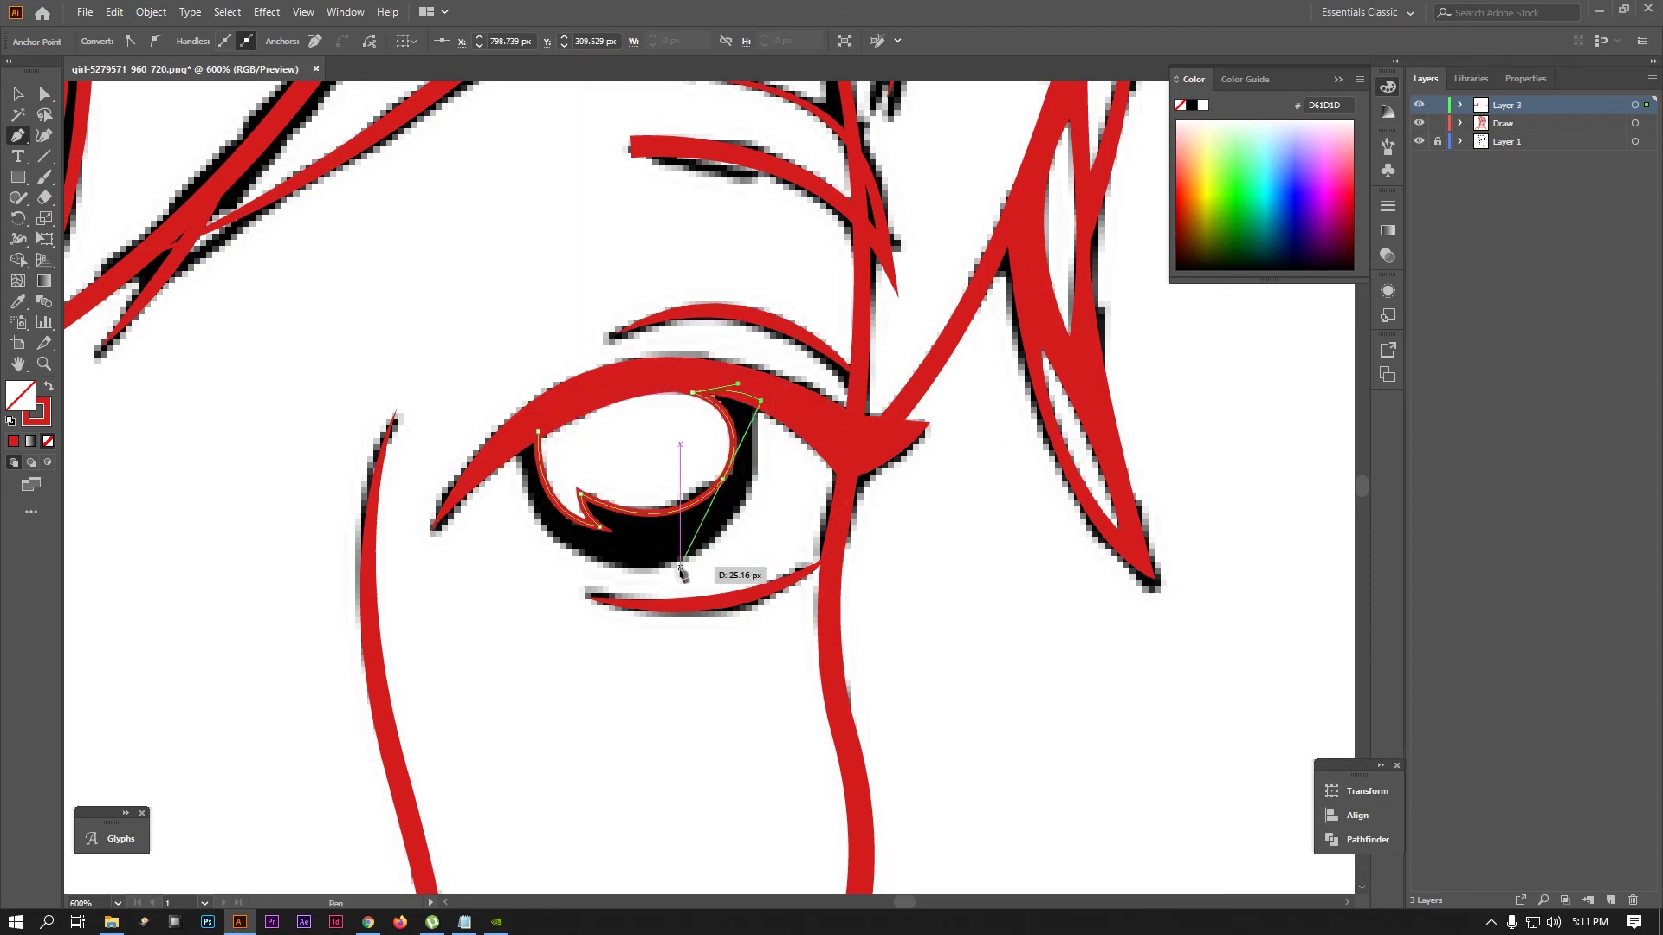
left_click_drag(656, 570, 543, 590)
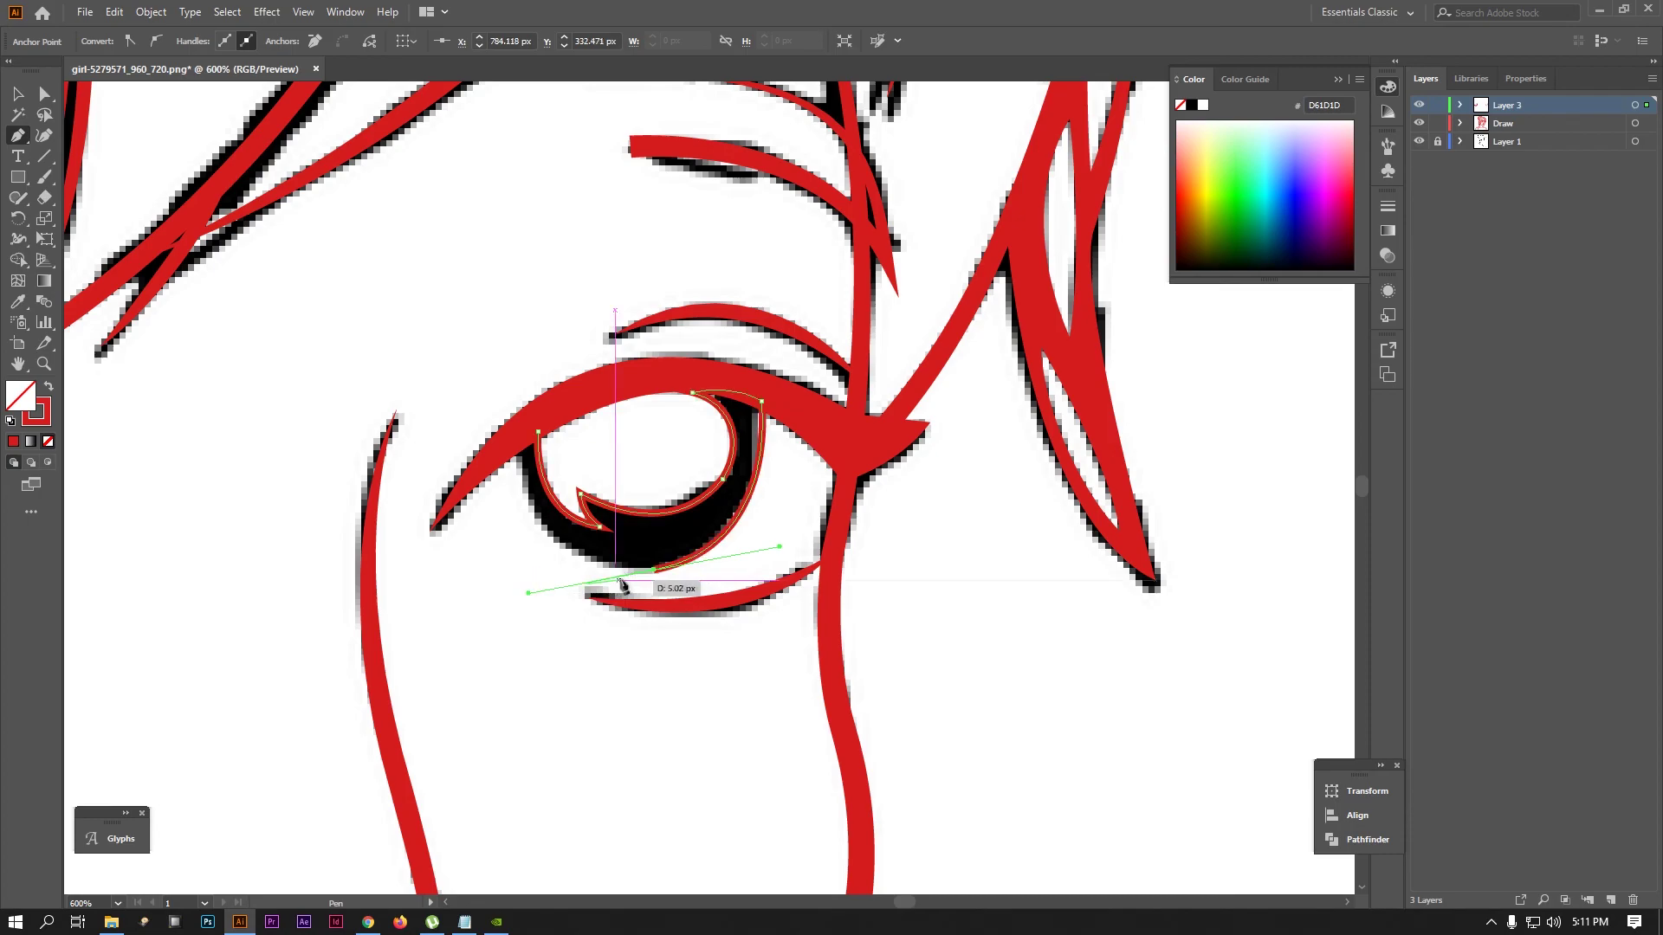
left_click_drag(518, 444, 517, 310)
left_click(518, 444)
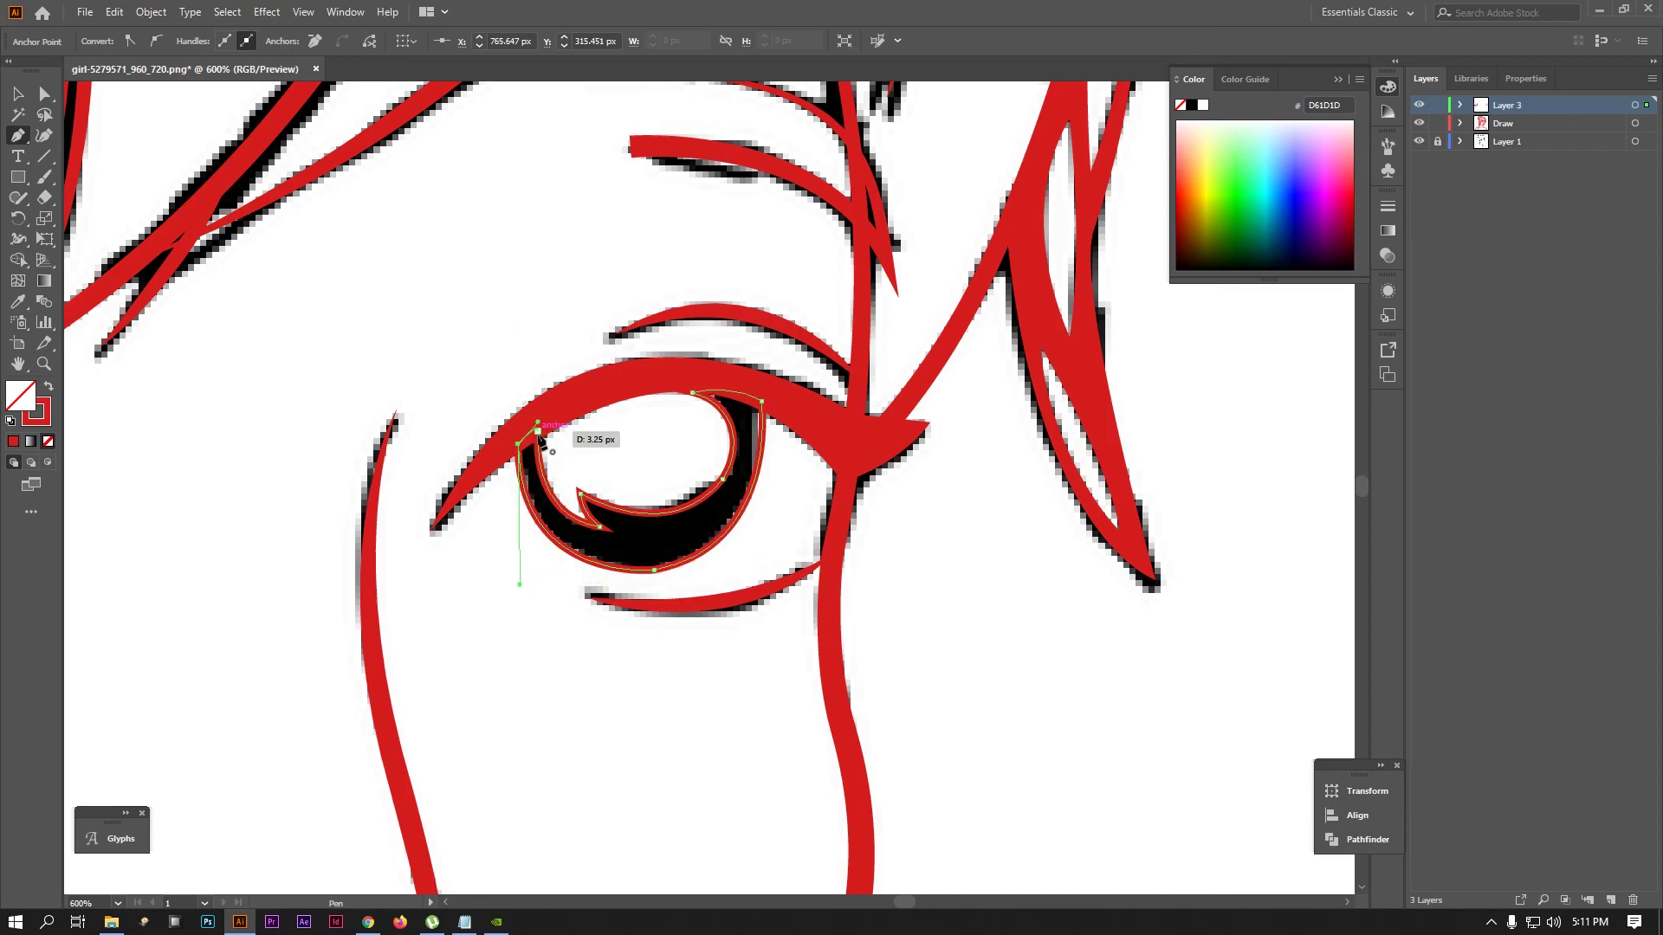
left_click(48, 386)
key("ctrl+minus")
key("ctrl+minus")
key("ctrl+minus")
key("ctrl+shift+a")
Zoom out and toggle the black sketch layer to review the whole red trace
key("ctrl+minus")
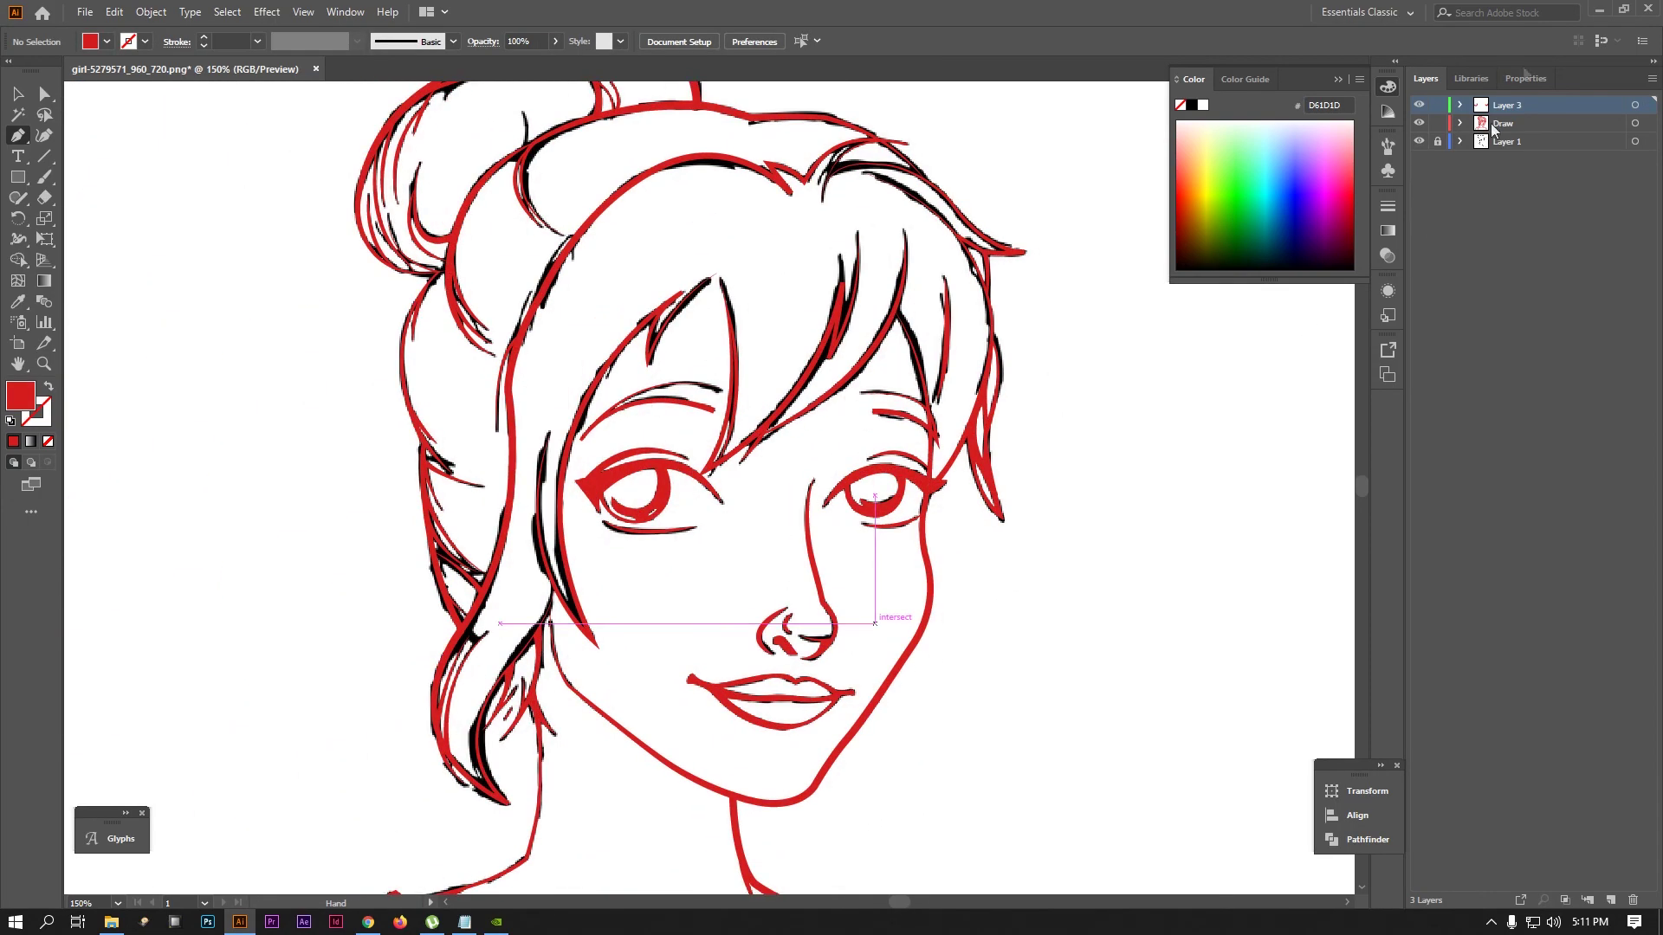
left_click(1419, 141)
mouse_move(959, 427)
left_mouse_down()
mouse_move(996, 316)
mouse_move(1063, 322)
left_mouse_up()
left_click(1419, 141)
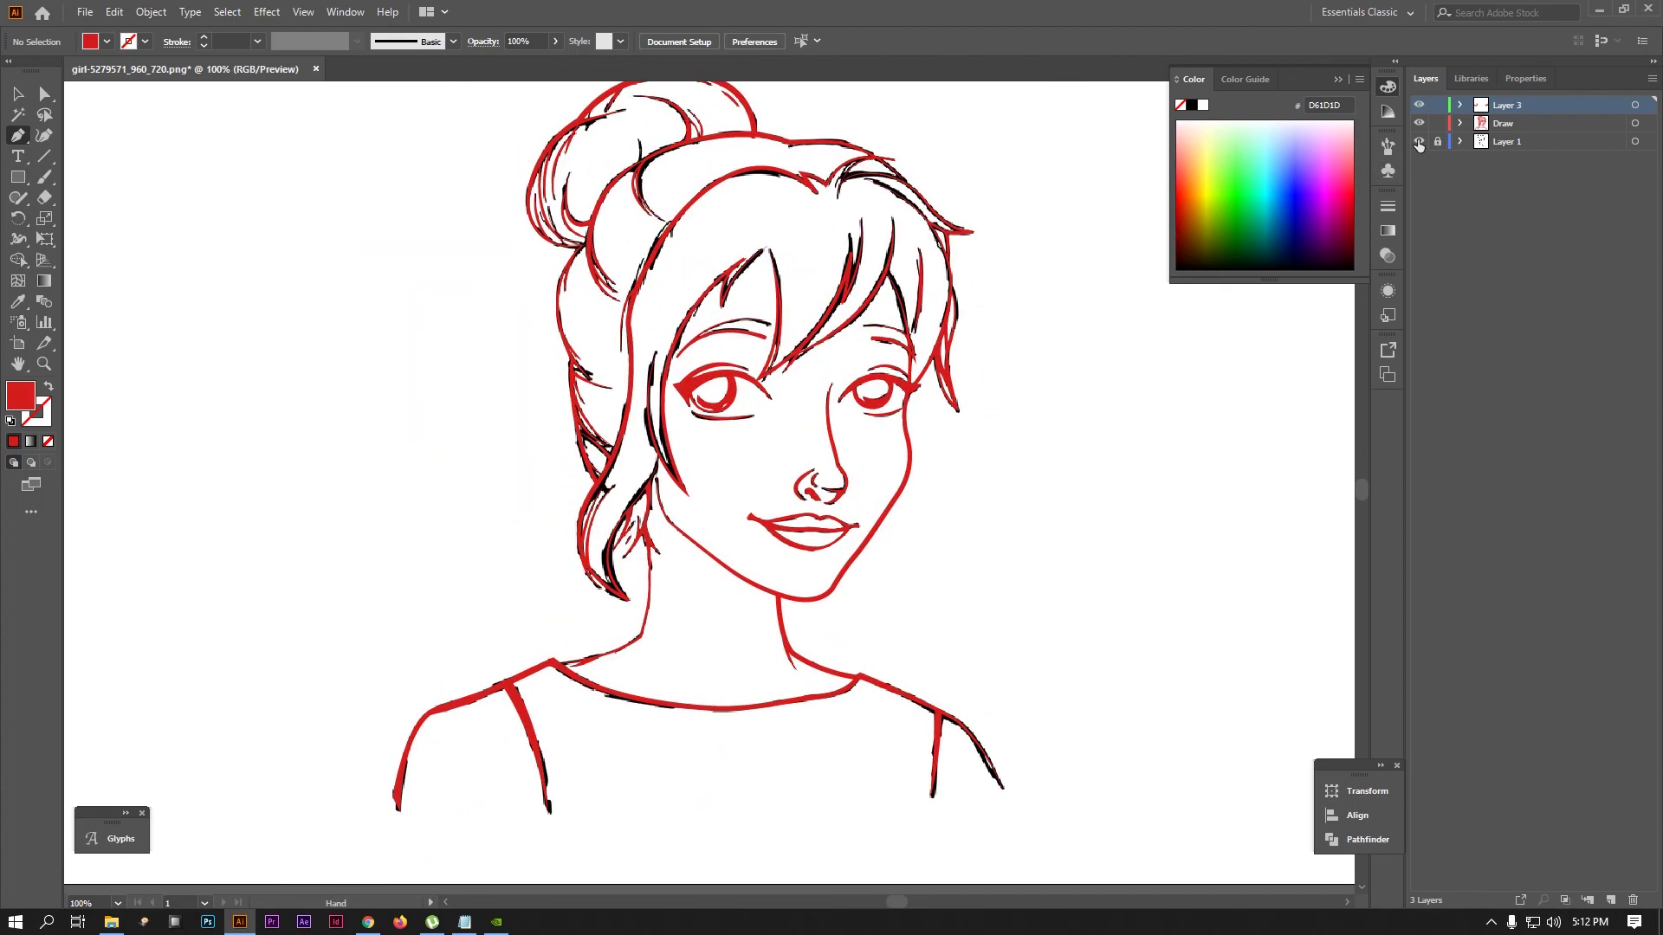